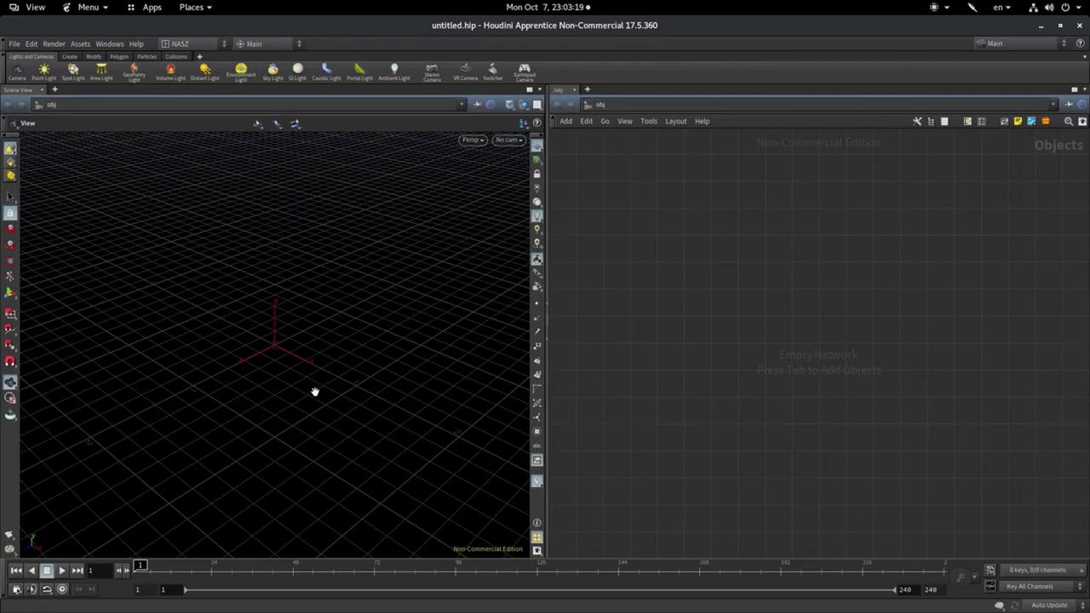
Search the tool list for 'test' and pick Test Geometry: Pig Head for placement
key("Tab")
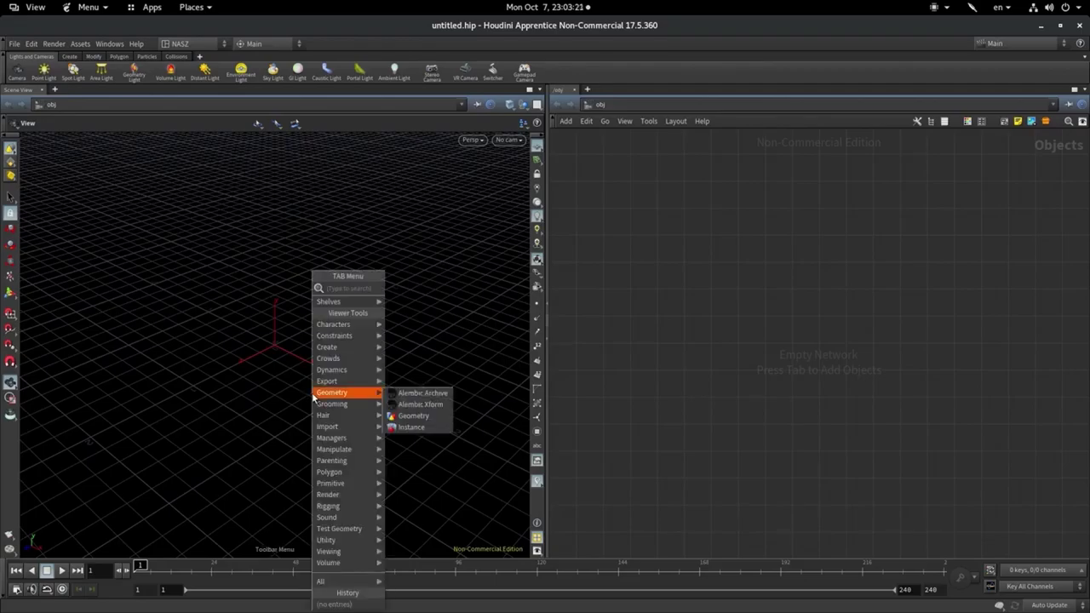
type("test")
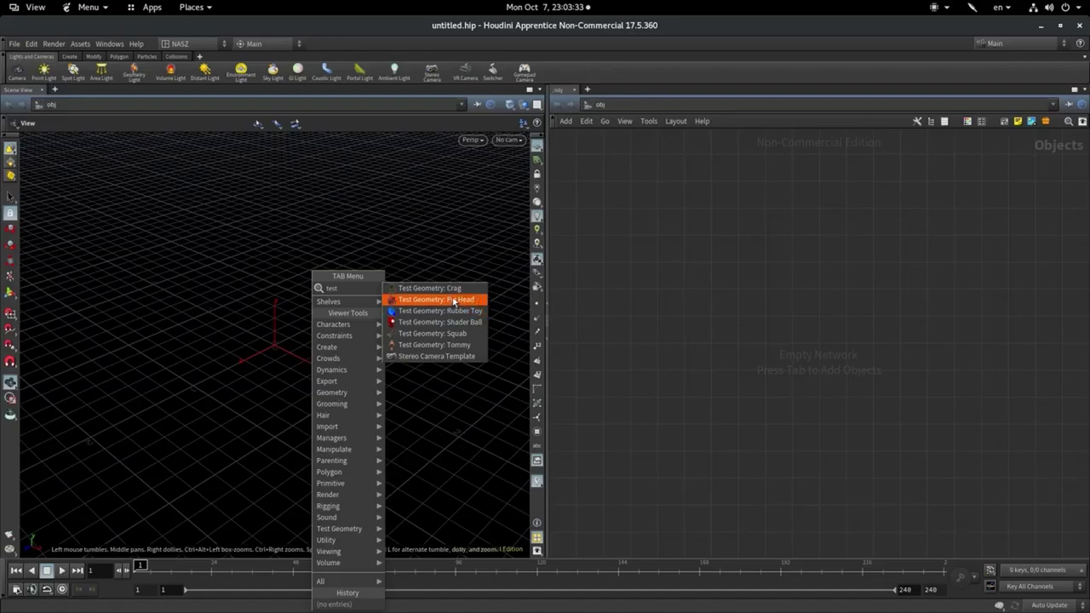
left_click(455, 299)
Place the Pig Head in the scene, orbit around it, and move its object node up-left
left_click(145, 396)
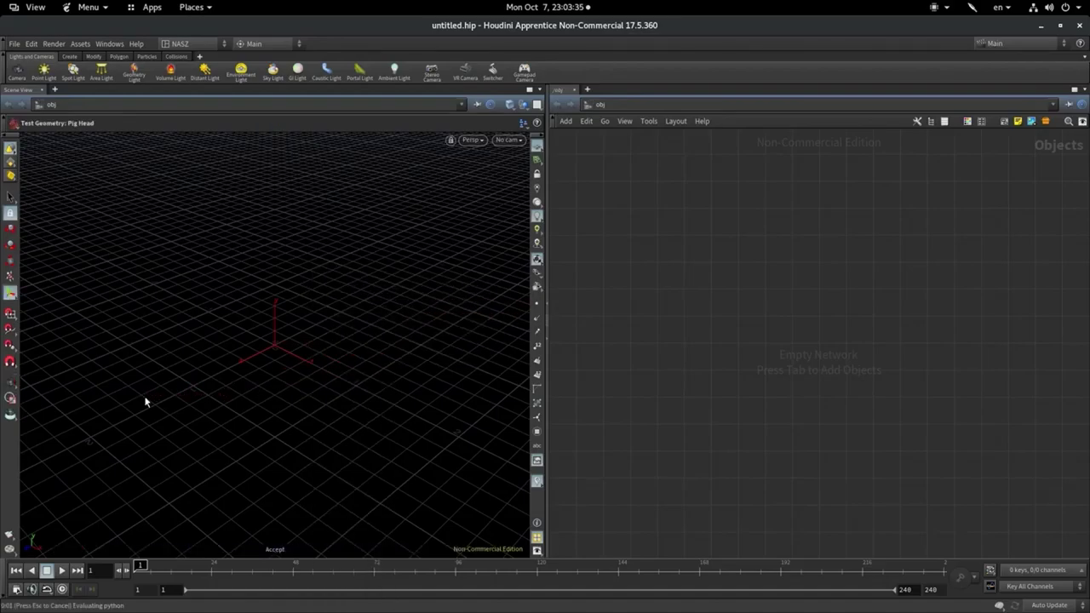
key("Escape")
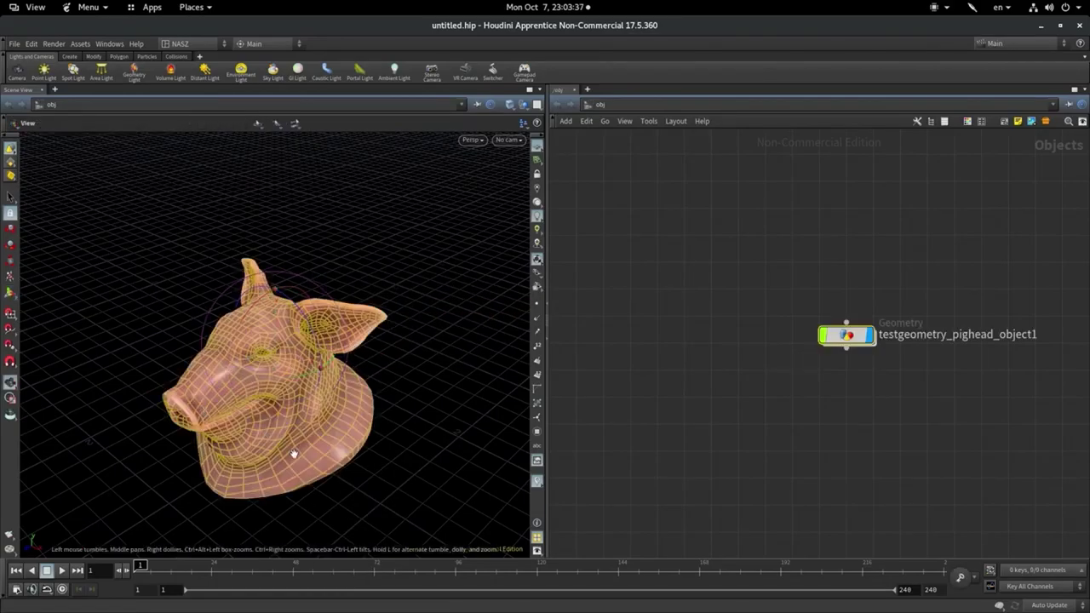
mouse_move(292, 450)
left_mouse_down()
mouse_move(352, 396)
mouse_move(443, 271)
mouse_move(380, 335)
left_mouse_up()
key("Return")
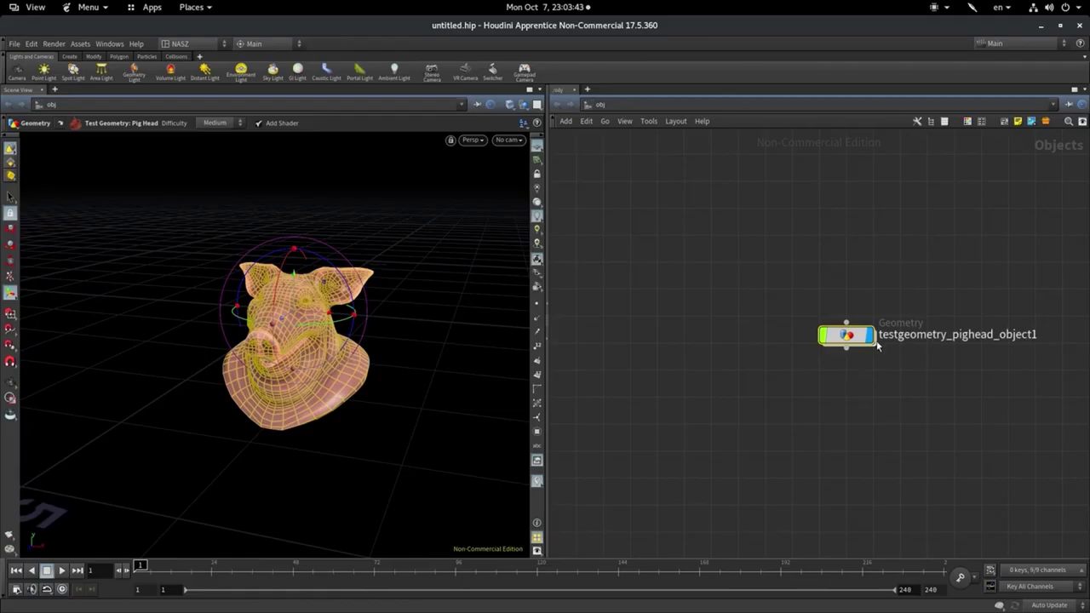
left_click_drag(858, 339, 701, 292)
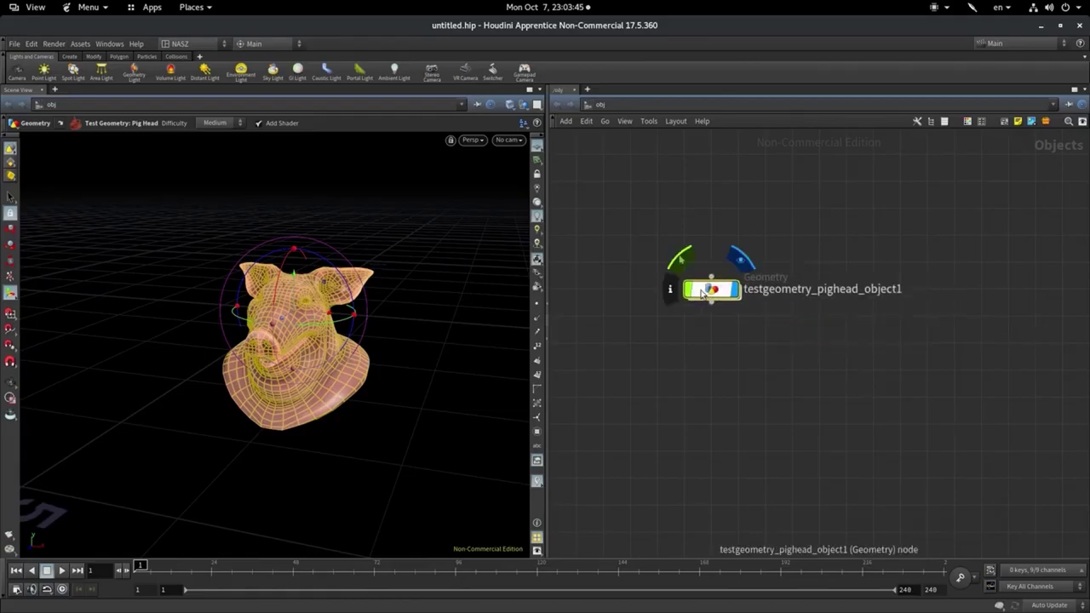
Dive into the pig head object and move testgeometry_pighead1 up and left
key("p")
double_click(701, 292)
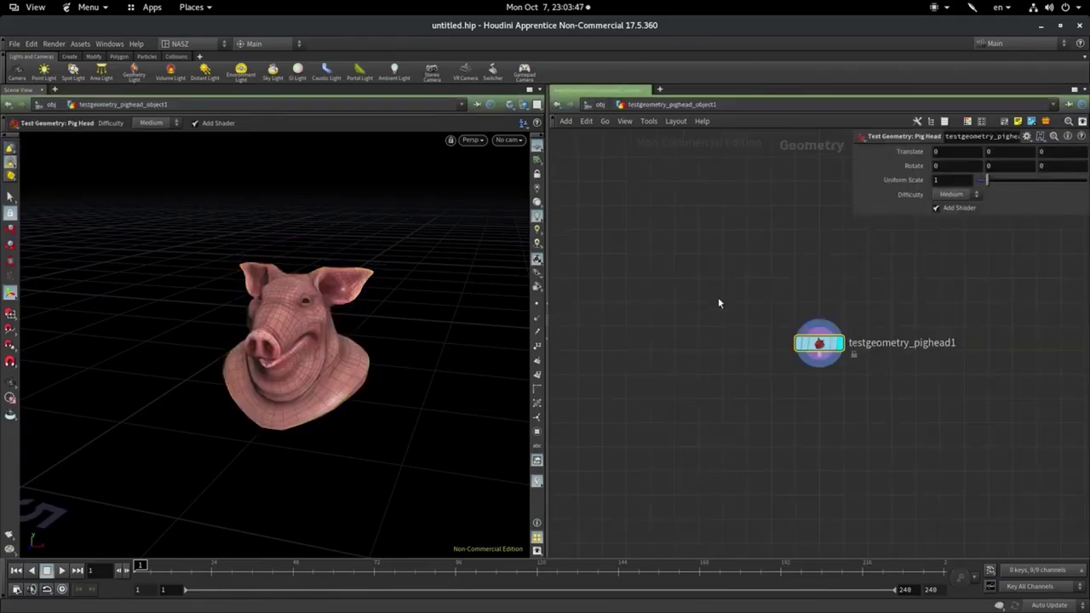
left_click_drag(826, 346, 688, 304)
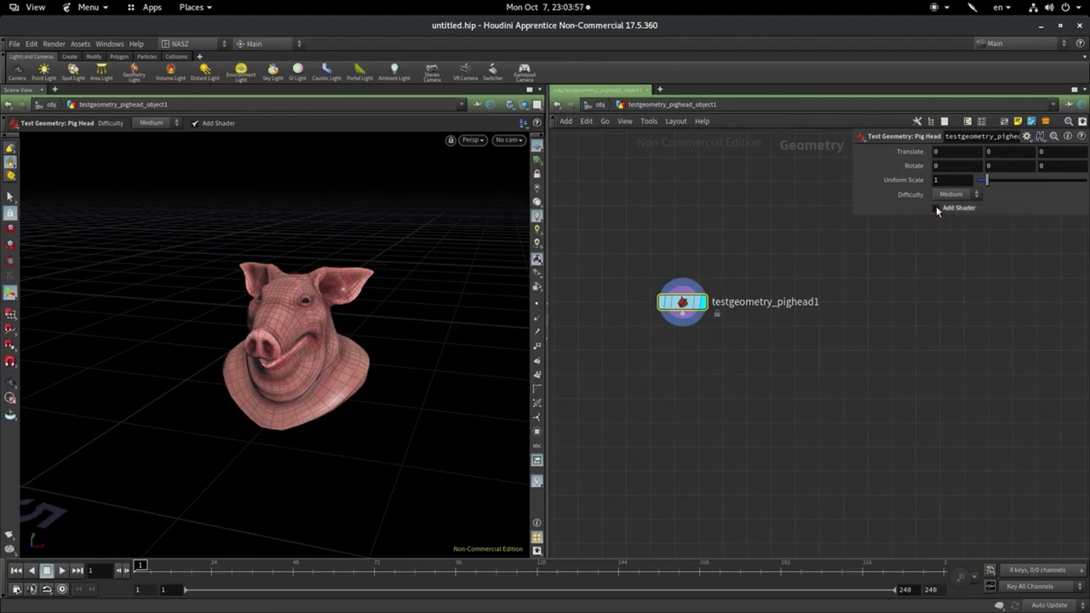
Turn off Add Shader on testgeometry_pighead1 and zoom the view in and out to check it
left_click(936, 207)
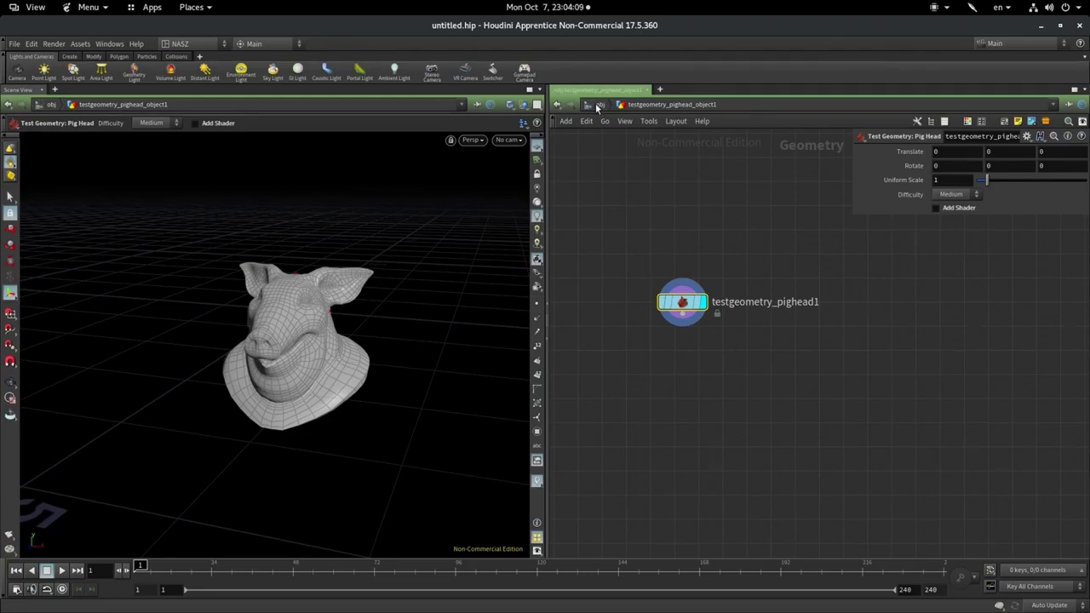
key("Escape")
scroll(301, 236, "up", 3)
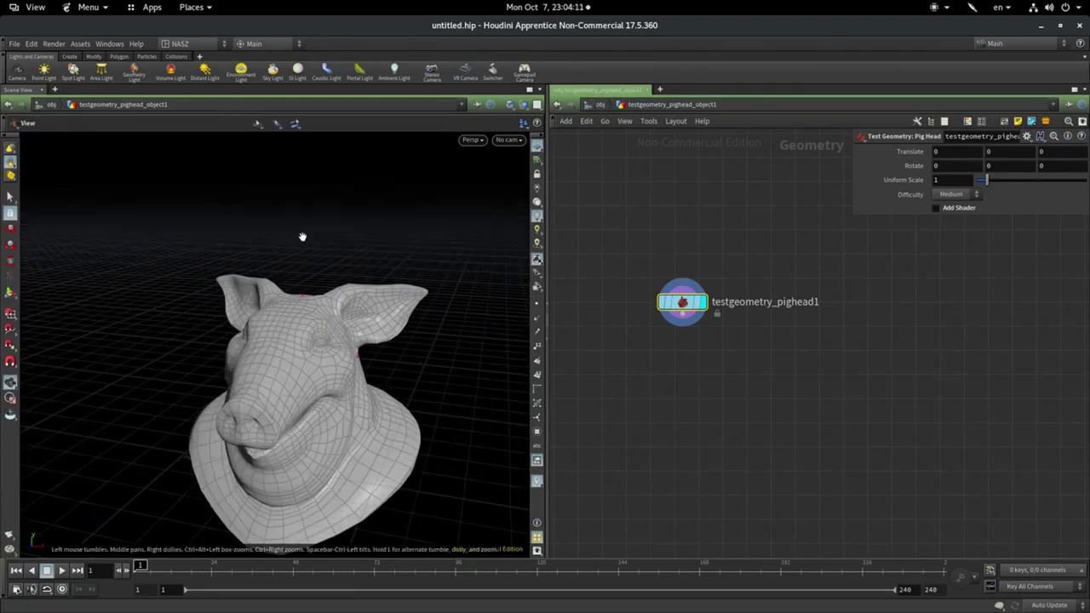
scroll(389, 394, "up", 3)
scroll(349, 157, "up", 3)
scroll(349, 157, "down", 5)
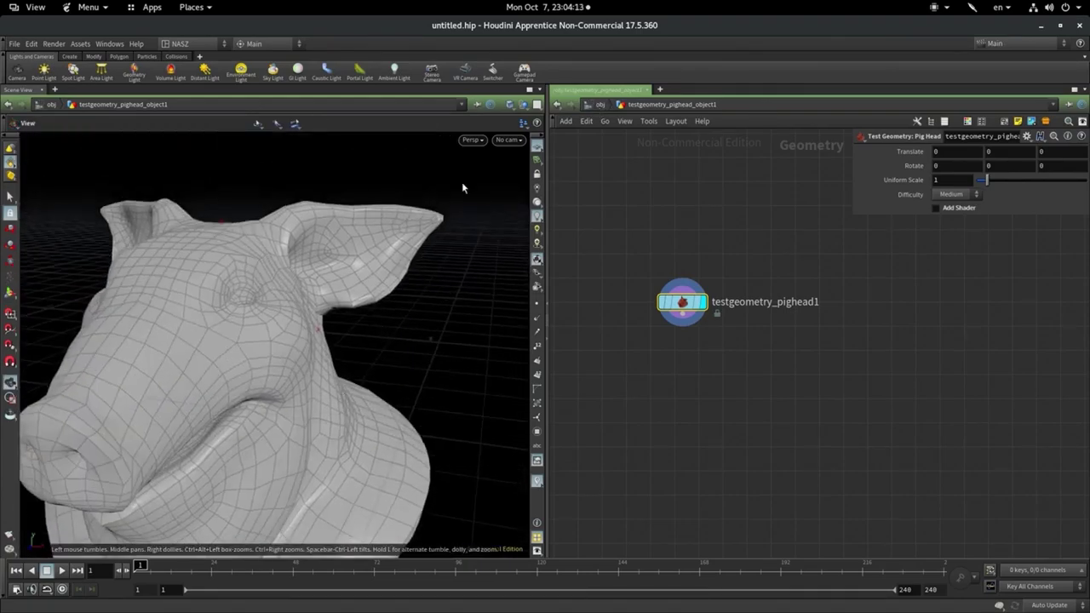
key("Return")
scroll(457, 226, "down", 5)
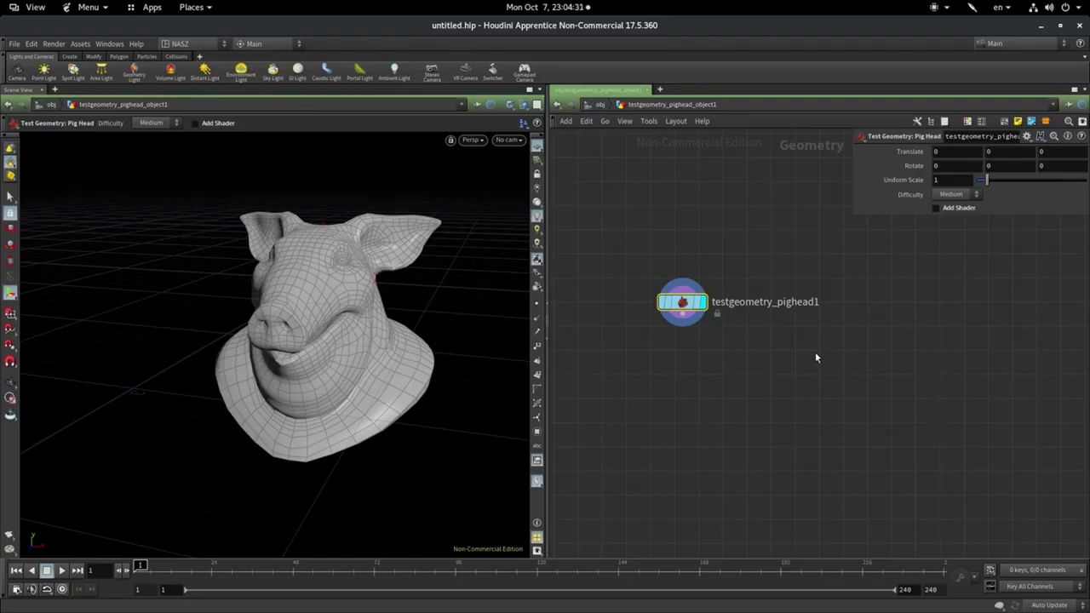
Add a Sphere node beside the pig head and display it in the viewport
key("Tab")
type("spher")
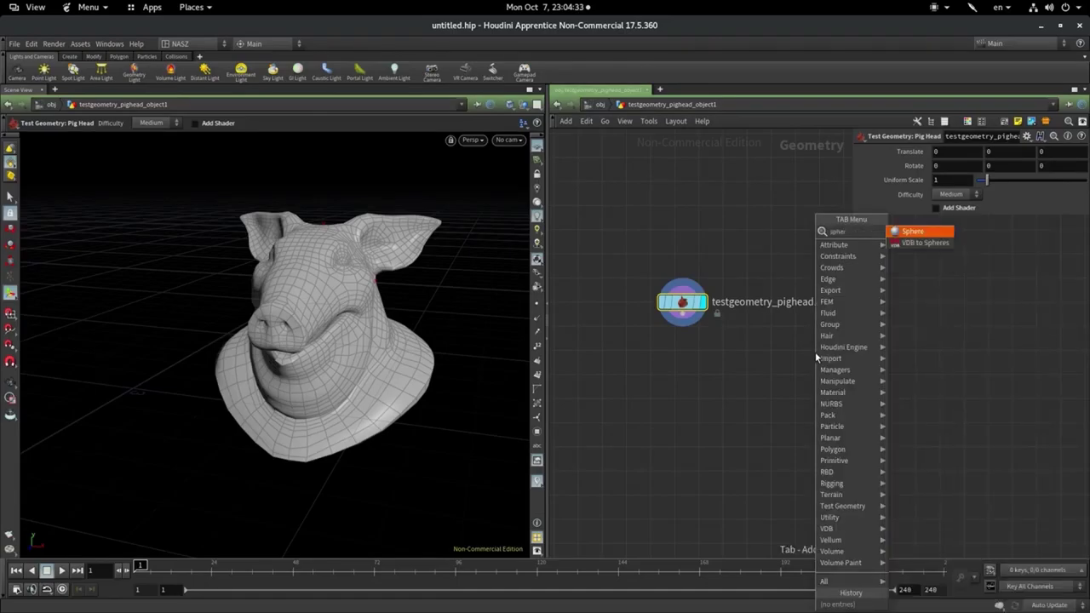
left_click(921, 238)
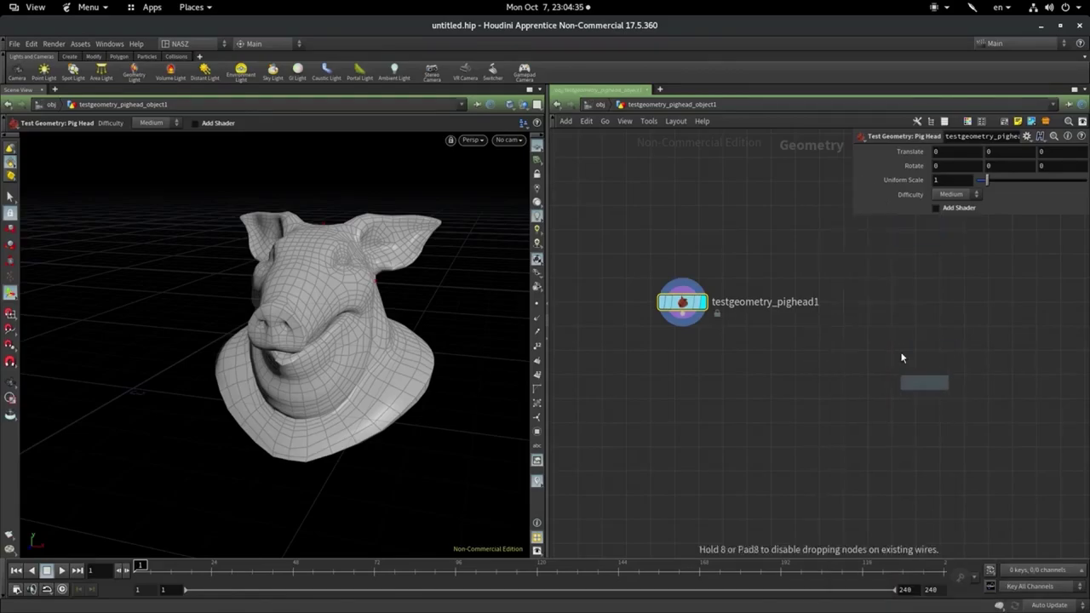
left_click(911, 319)
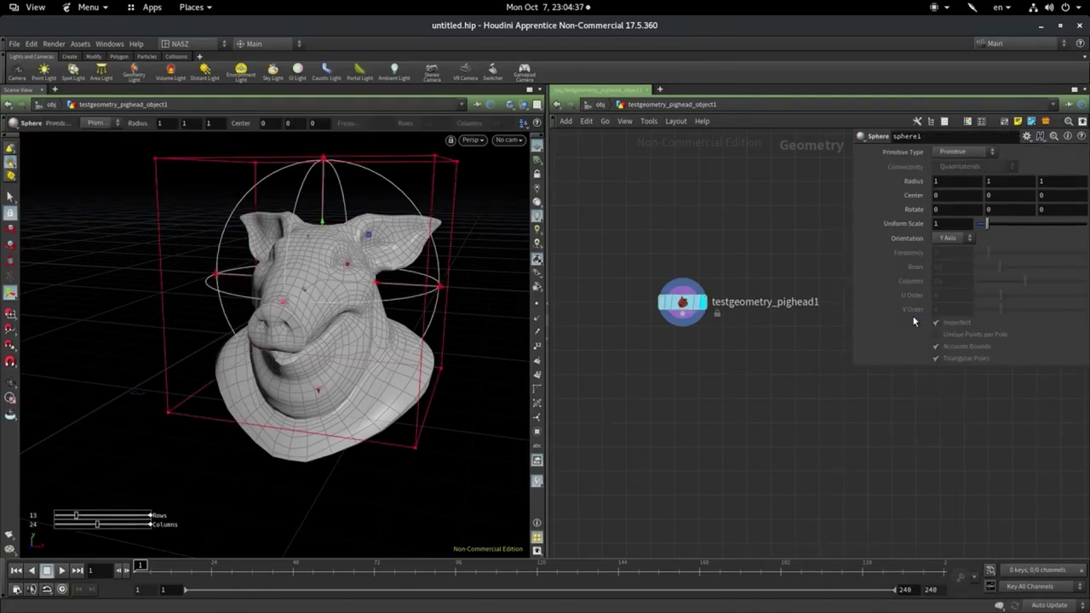
key("h")
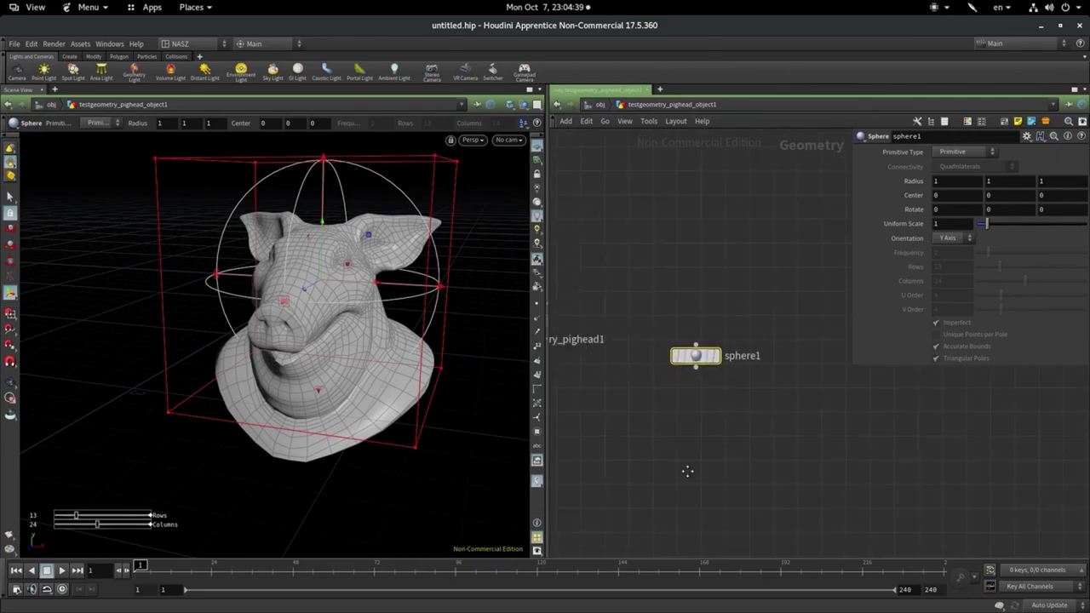
left_click(790, 320)
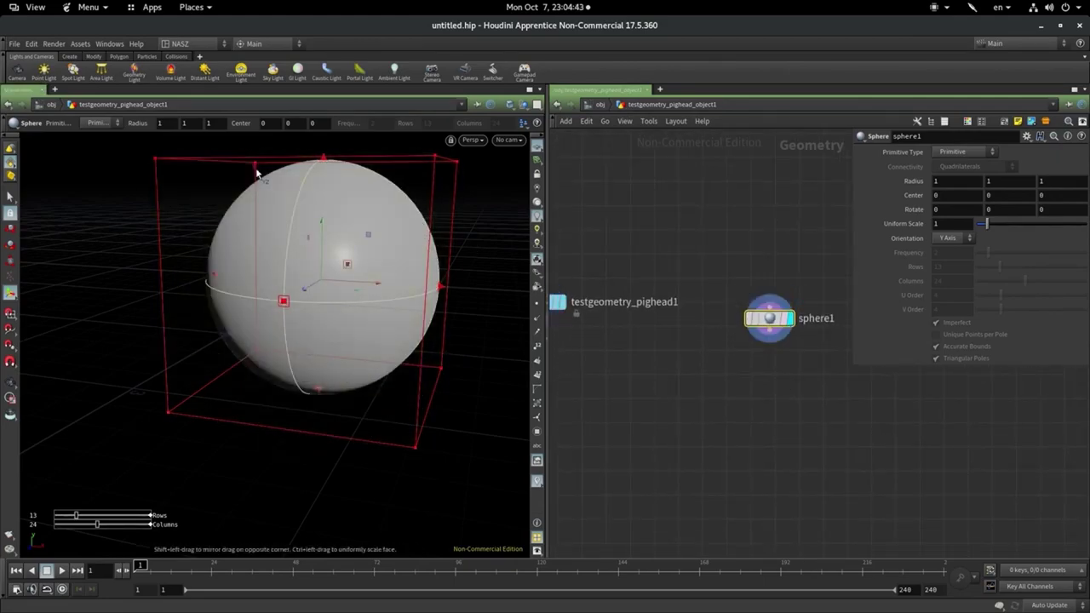
Set sphere1's Primitive Type to Polygon Mesh and put the display flag back on the pig head
left_click(952, 153)
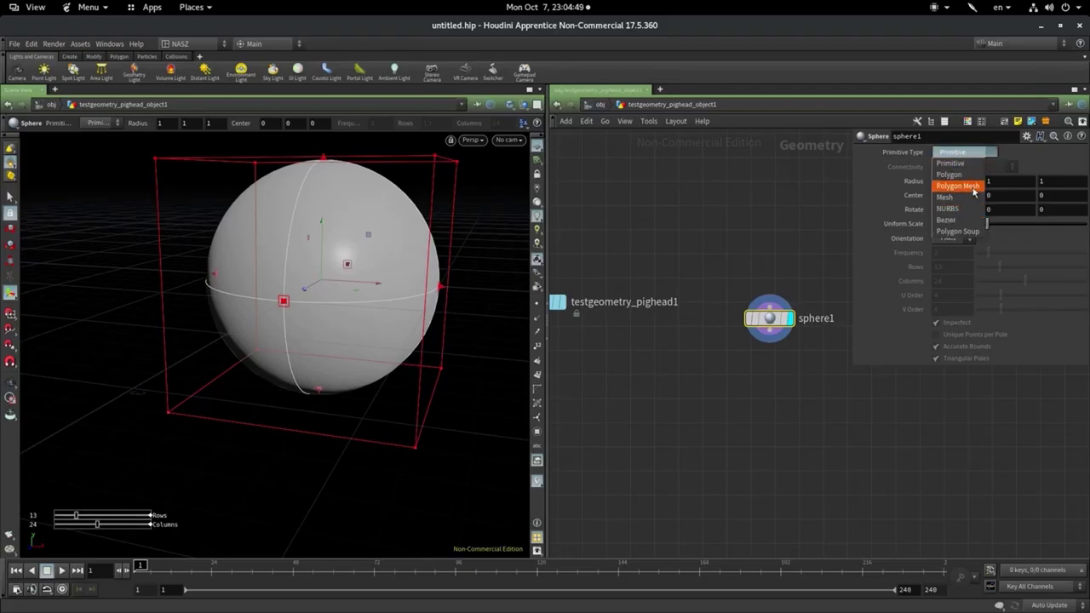
left_click(960, 185)
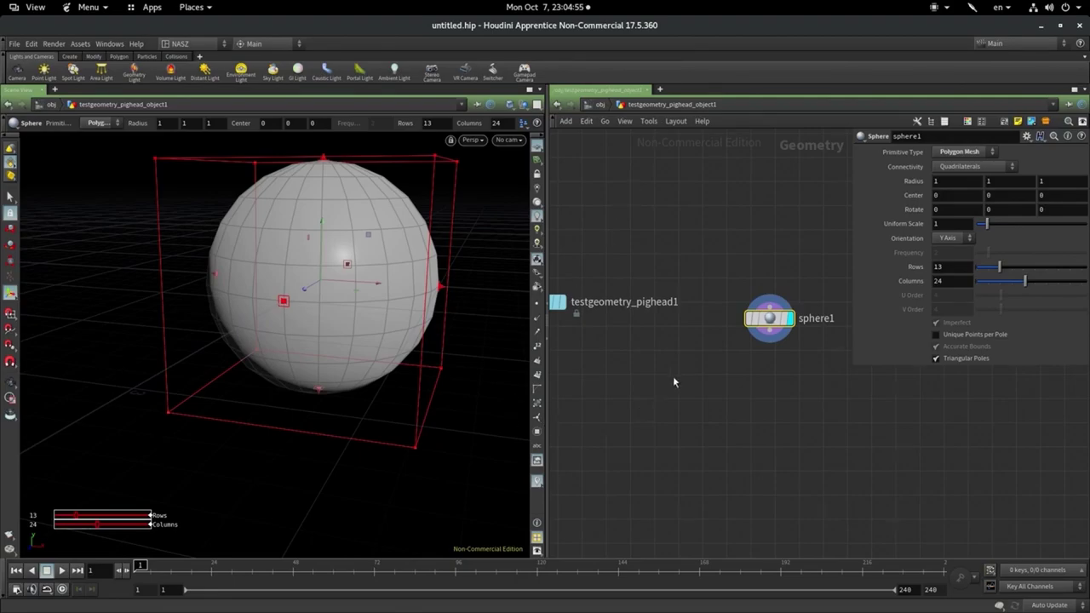
key("h")
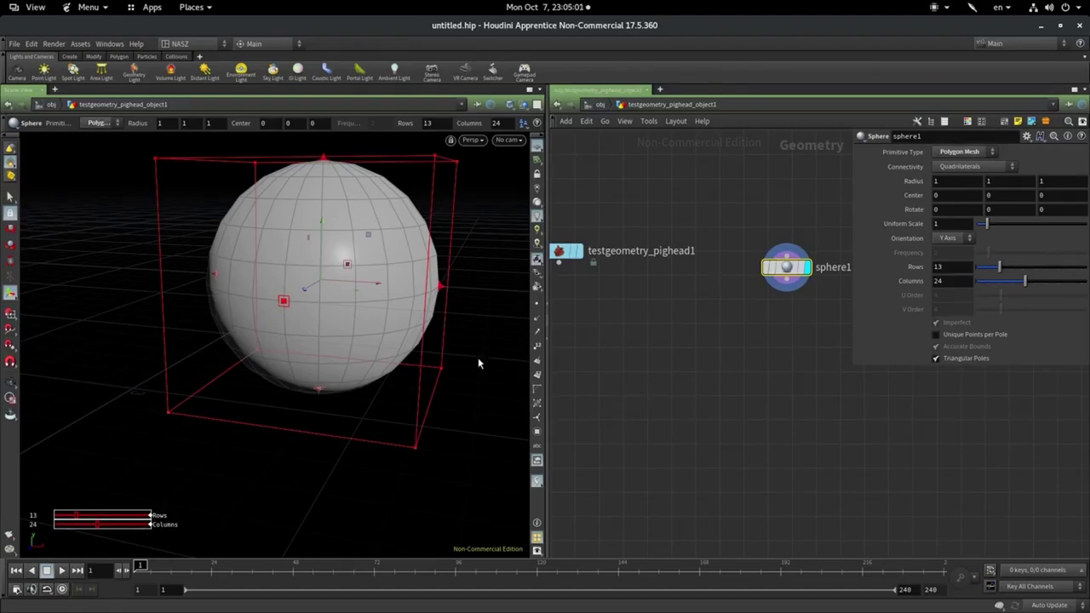
left_click(577, 256)
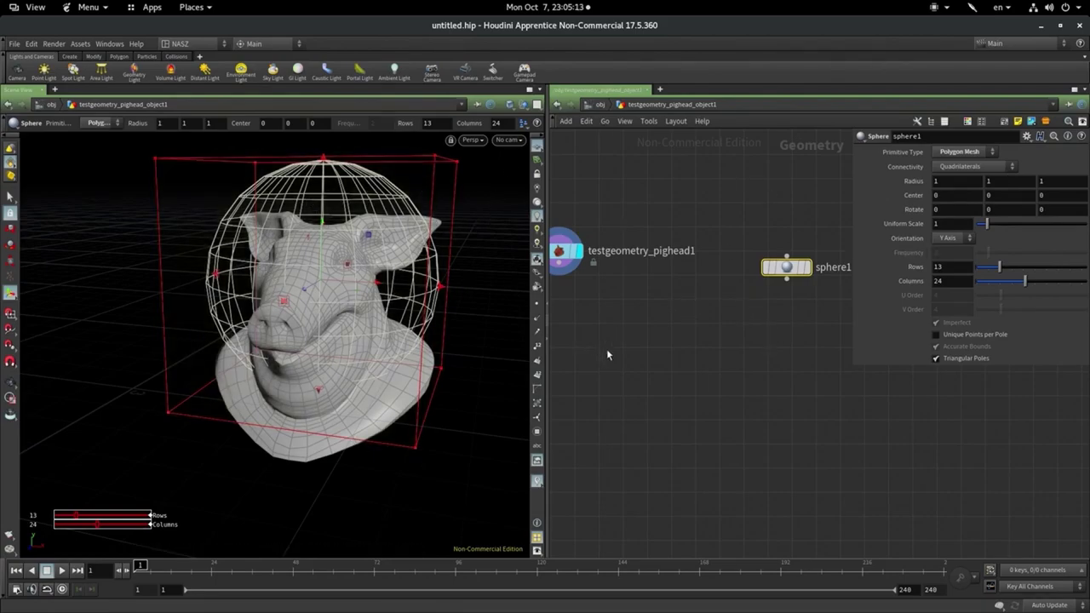
Place a Boolean node below the pig head and sphere1 nodes
key("Tab")
type("b")
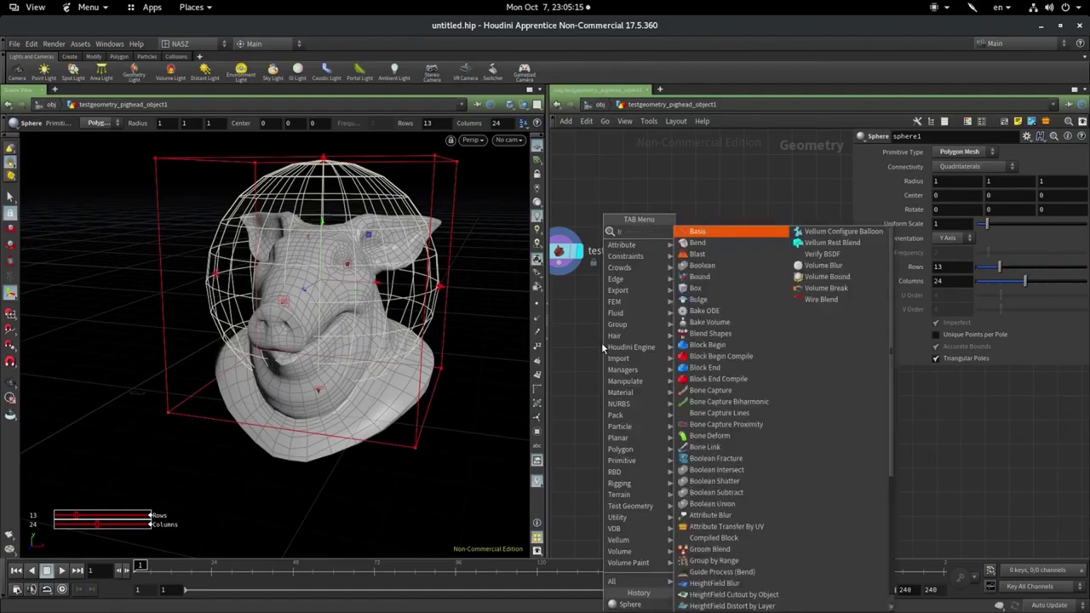
type("oolean")
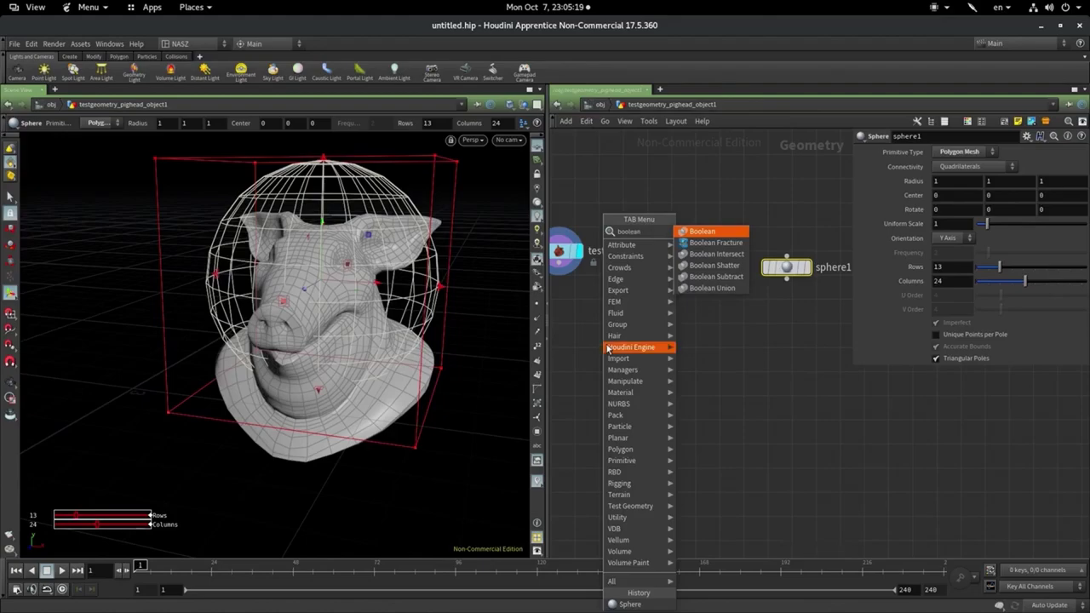
left_click(734, 233)
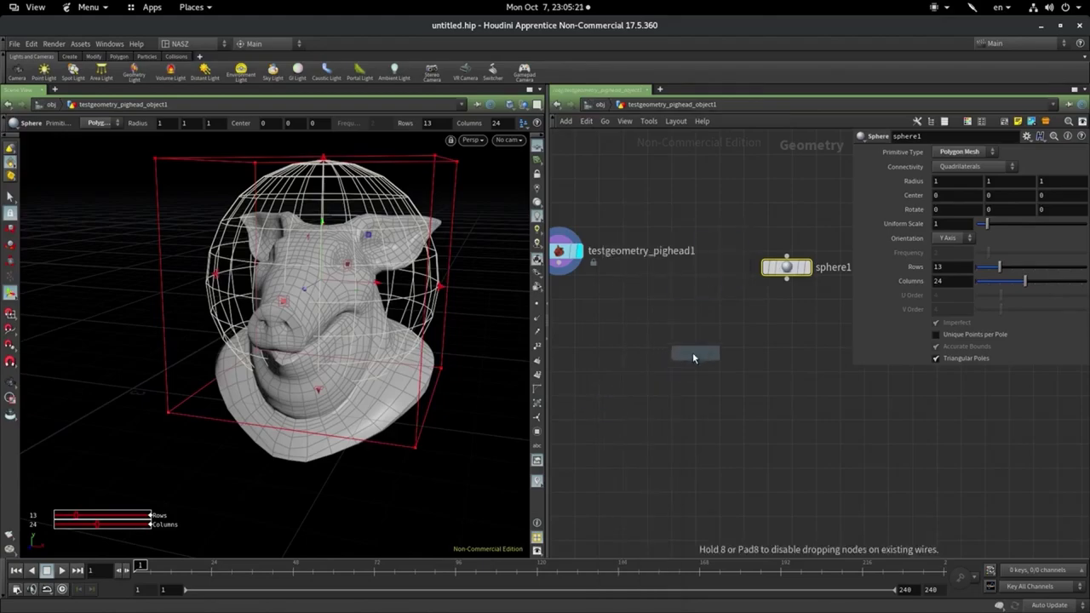
left_click(691, 354)
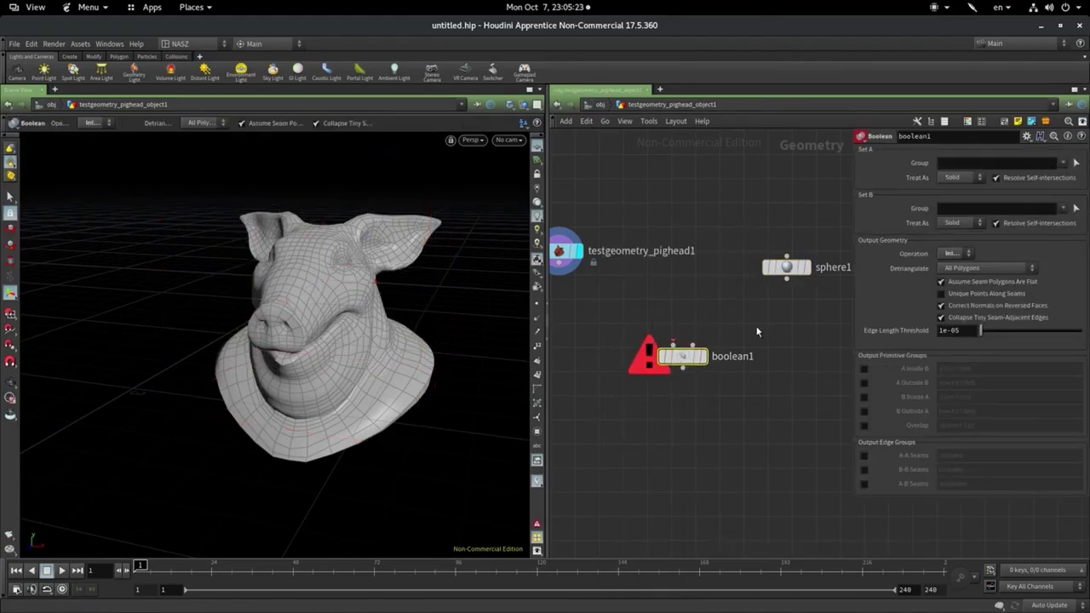
middle_click_drag(642, 418, 662, 451)
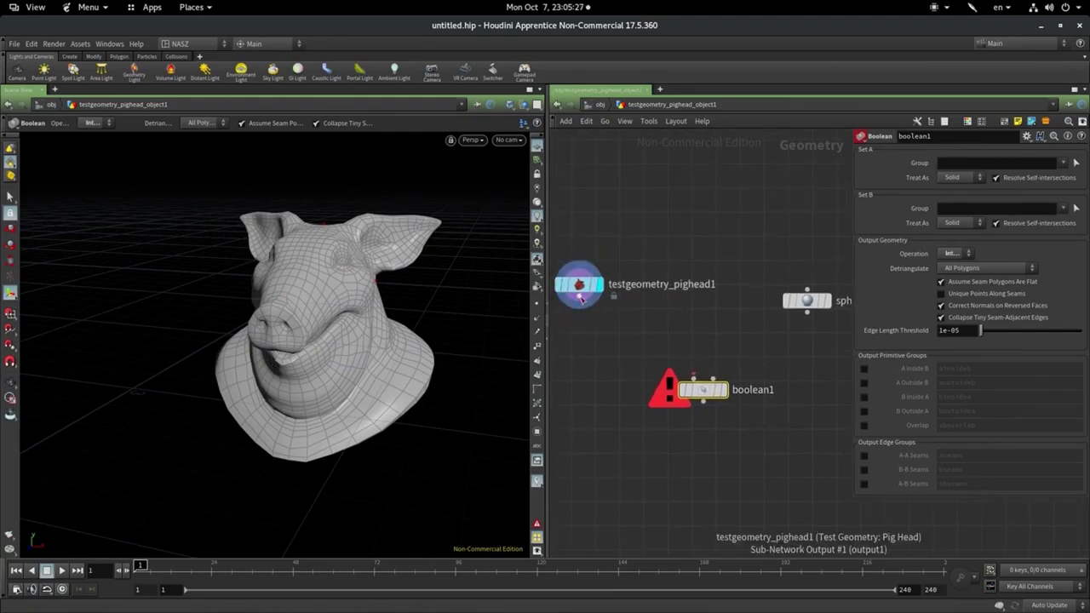
Wire the pig head into boolean1's first input and sphere1 into its second, then display boolean1
left_click_drag(692, 377, 579, 298)
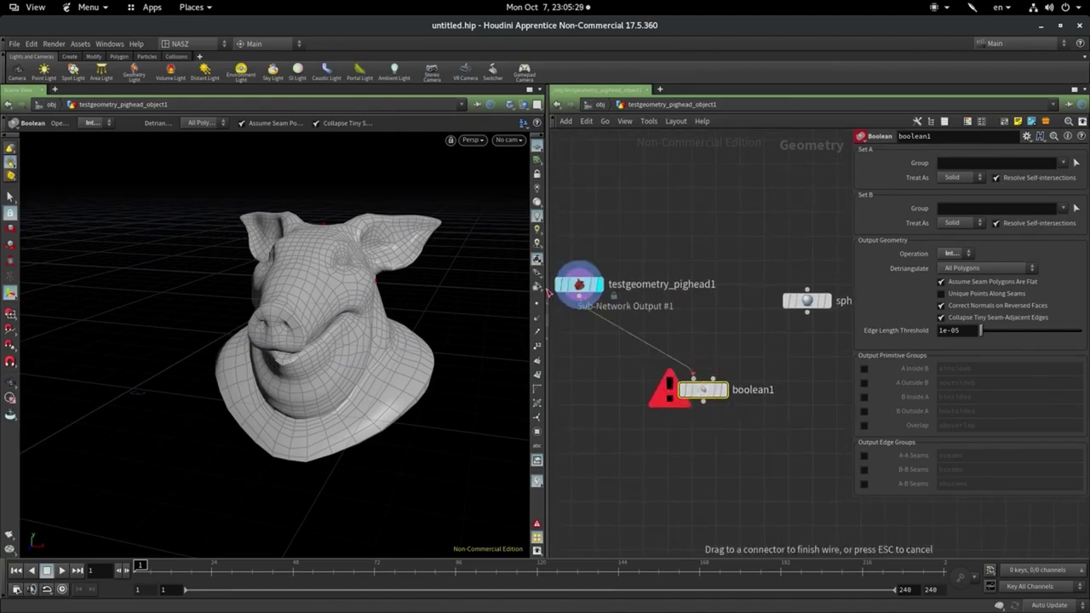
left_click_drag(714, 378, 806, 314)
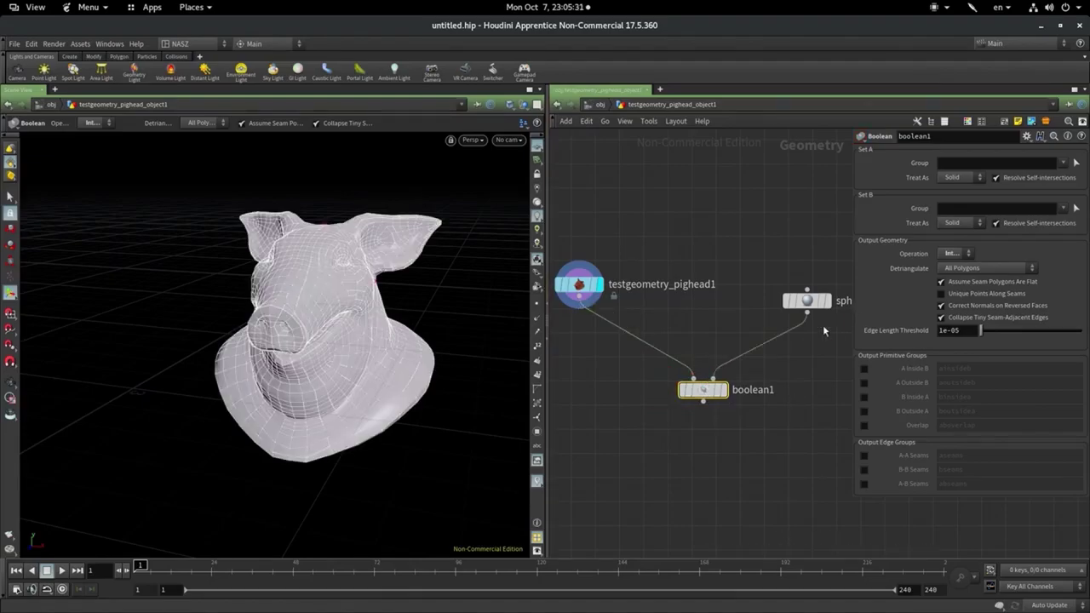
left_click(726, 395)
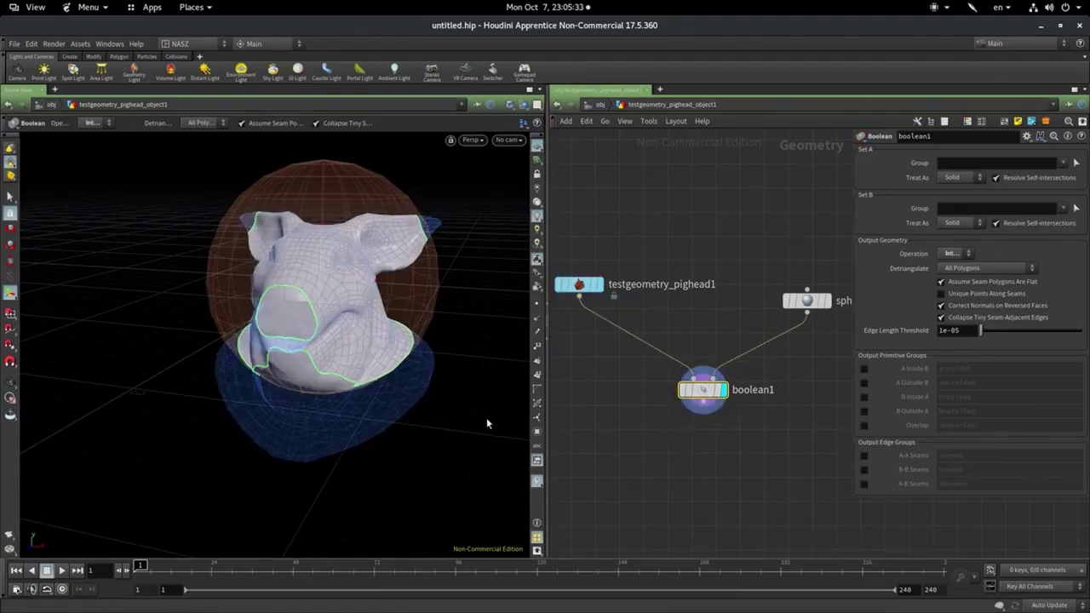
key("Escape")
mouse_move(465, 357)
left_mouse_down()
mouse_move(488, 281)
mouse_move(601, 318)
left_mouse_up()
mouse_move(419, 353)
left_mouse_down()
mouse_move(328, 341)
mouse_move(494, 338)
mouse_move(471, 353)
mouse_move(344, 351)
mouse_move(472, 344)
left_mouse_up()
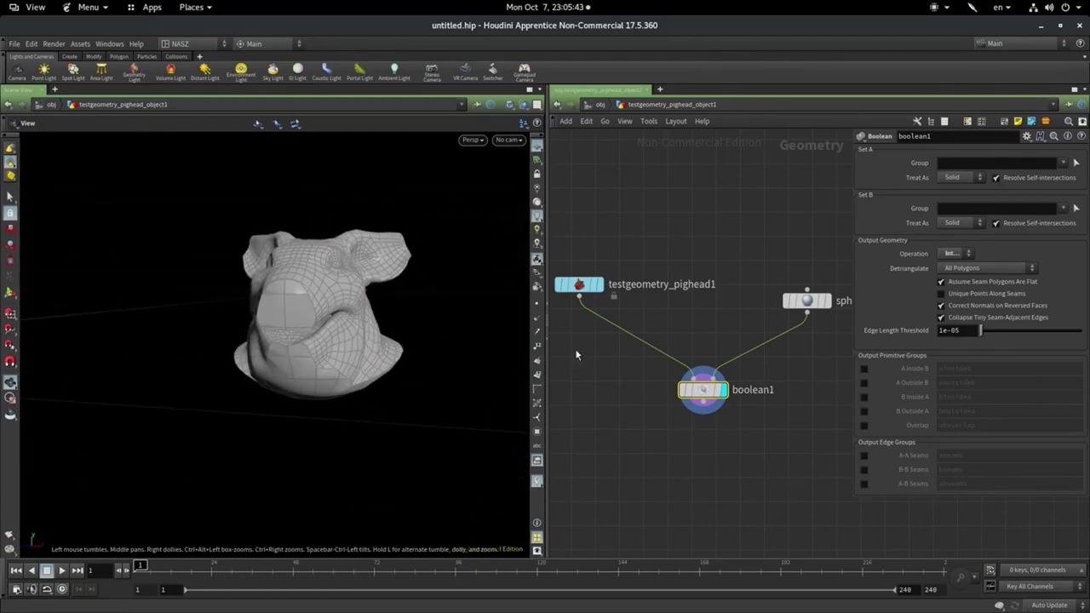
Set boolean1's Operation to Union and orbit to inspect the combined model
left_click(950, 253)
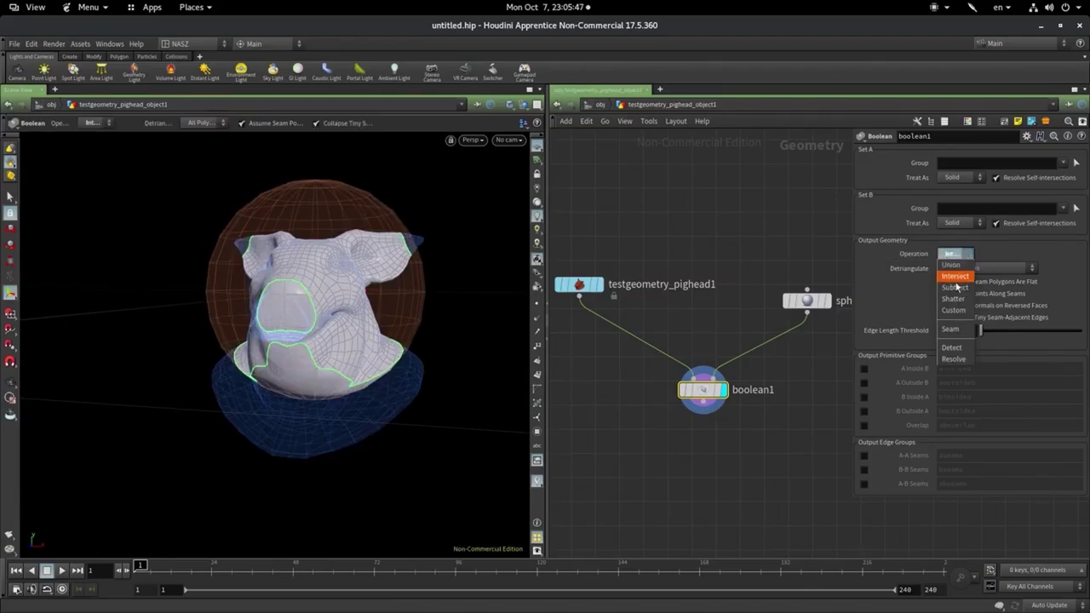
left_click(952, 265)
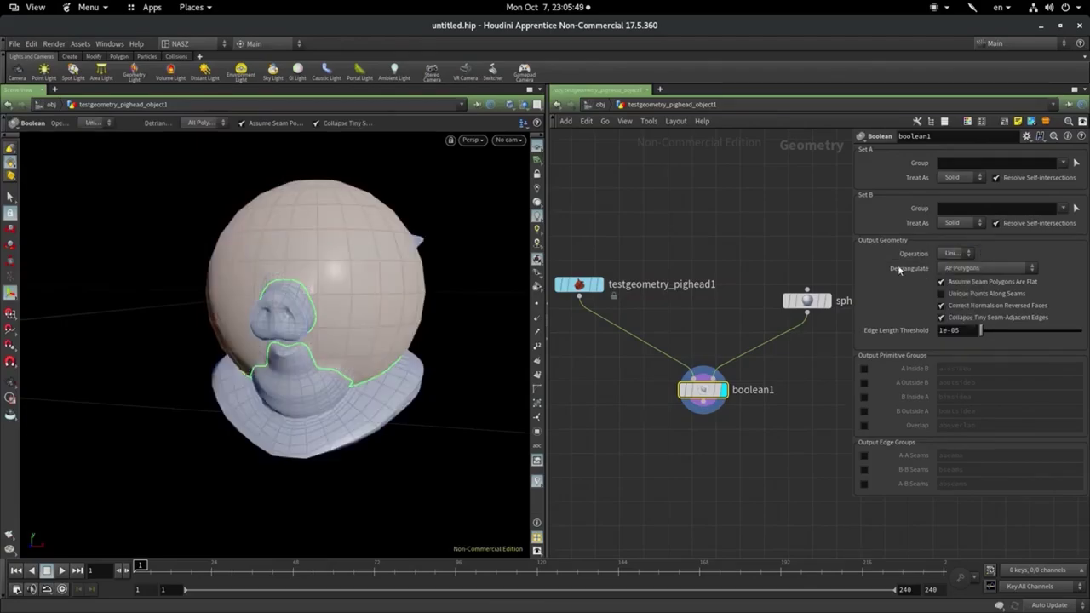
key("Escape")
left_click_drag(460, 299, 500, 292)
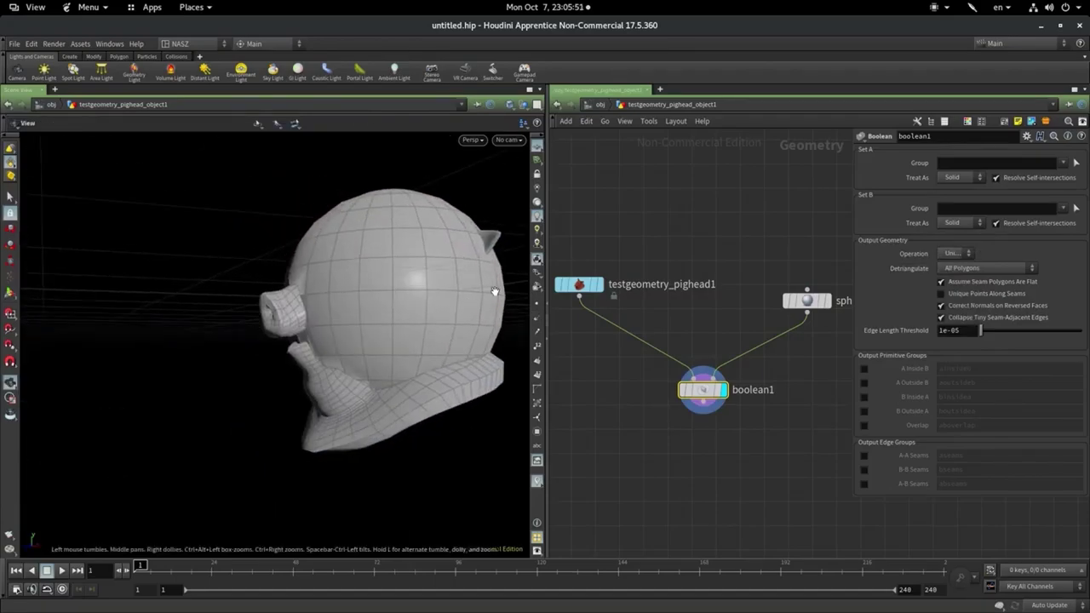
key("Return")
Switch the boolean Operation to Subtract and orbit to inspect the cut
left_click(951, 253)
left_click(955, 287)
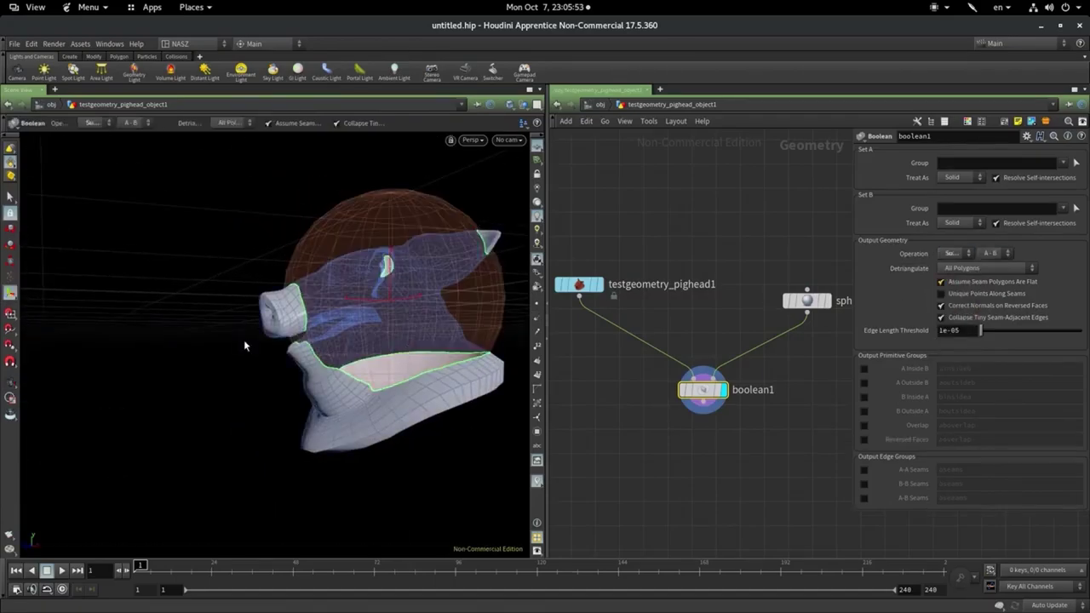
key("Escape")
mouse_move(243, 343)
left_mouse_down()
mouse_move(475, 422)
mouse_move(400, 366)
left_mouse_up()
key("Return")
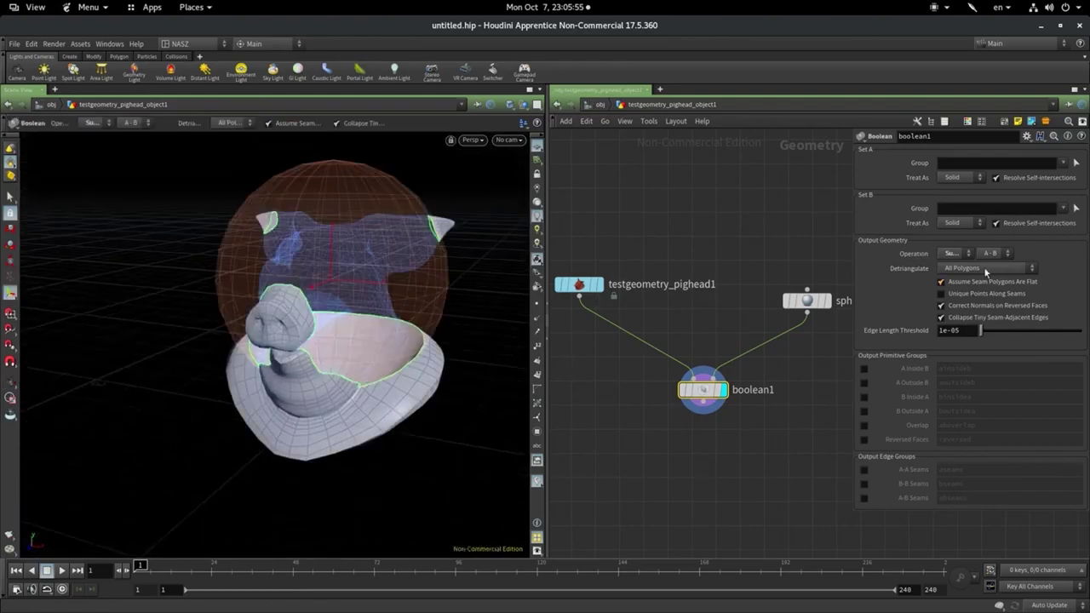
Switch the boolean to Shatter, inspect the split head, and reopen the Operation list
left_click(952, 253)
left_click(953, 299)
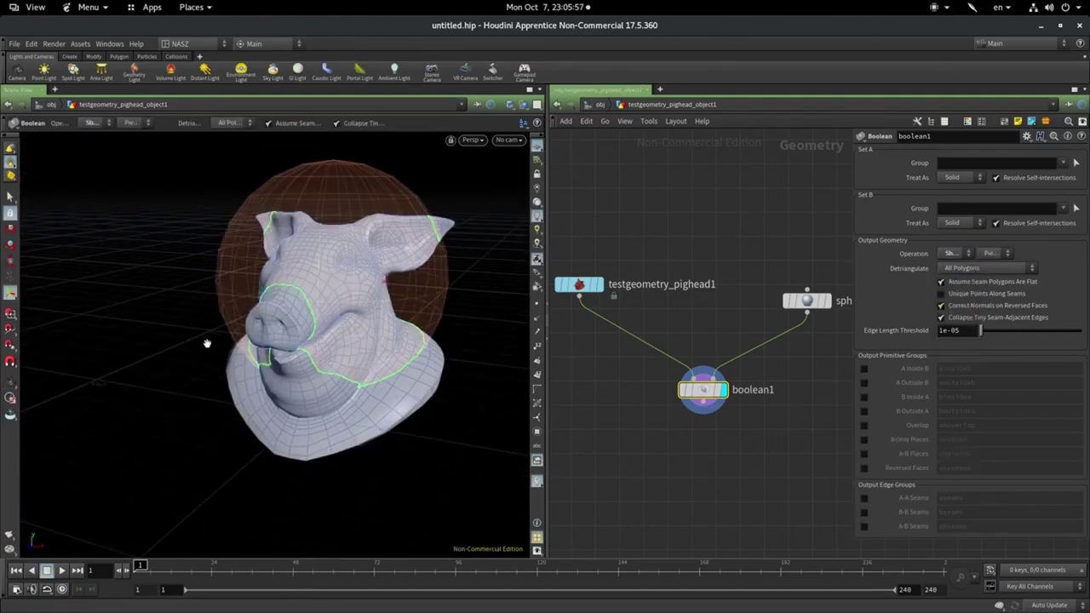
key("Escape")
left_click_drag(207, 344, 224, 390)
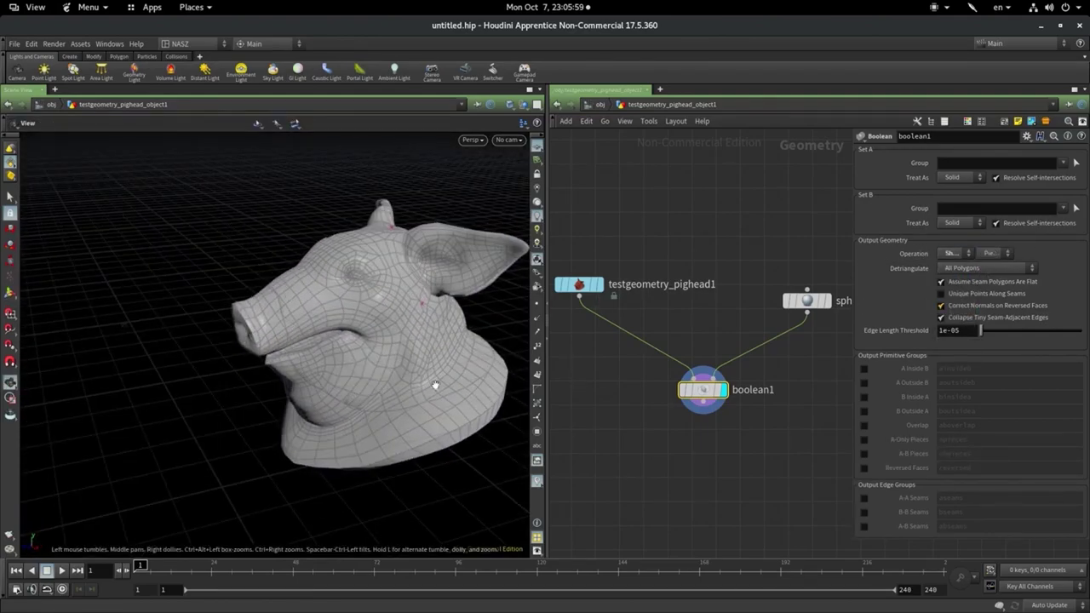
key("Return")
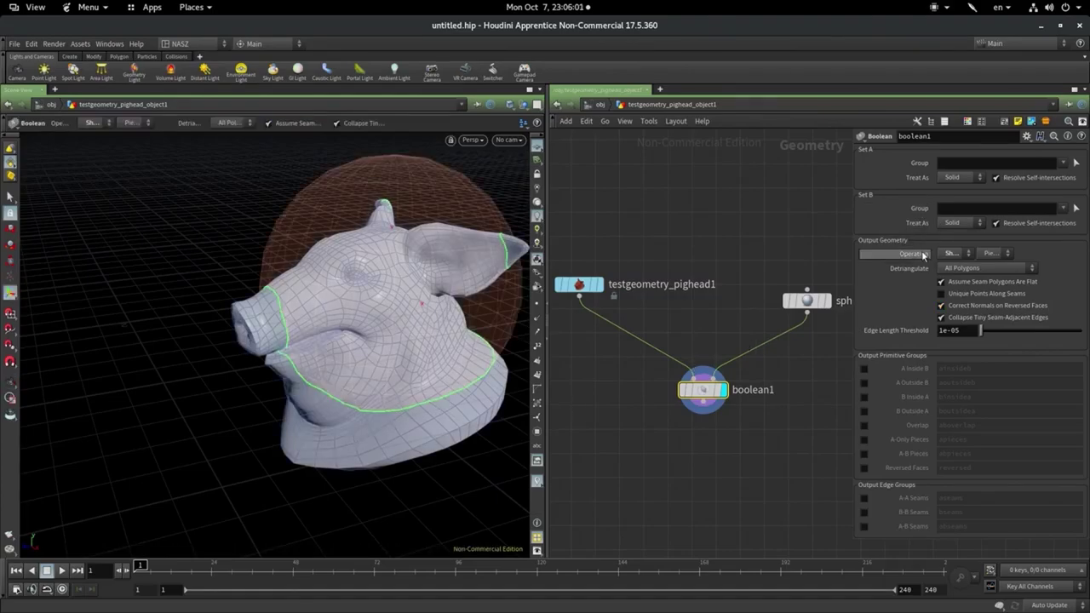
left_click(957, 259)
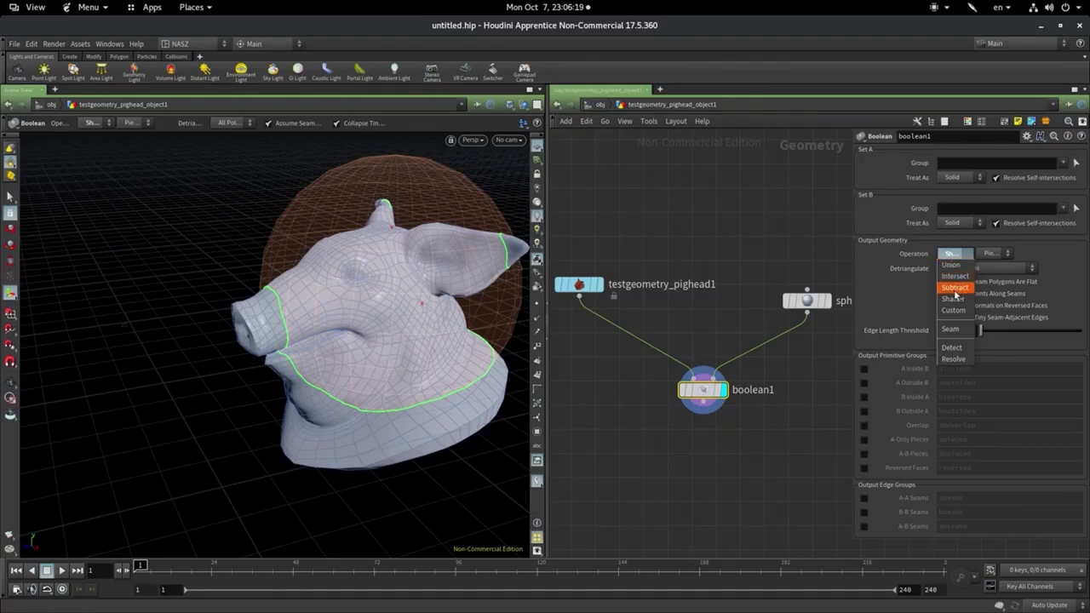
Set boolean1 to Subtract and orbit around the carved bowl from several angles
left_click(955, 287)
mouse_move(721, 466)
middle_mouse_down()
mouse_move(721, 327)
mouse_move(753, 344)
middle_mouse_up()
key("Escape")
mouse_move(296, 323)
left_mouse_down()
mouse_move(440, 333)
mouse_move(349, 406)
mouse_move(319, 268)
mouse_move(122, 342)
mouse_move(375, 321)
left_mouse_up()
key("Return")
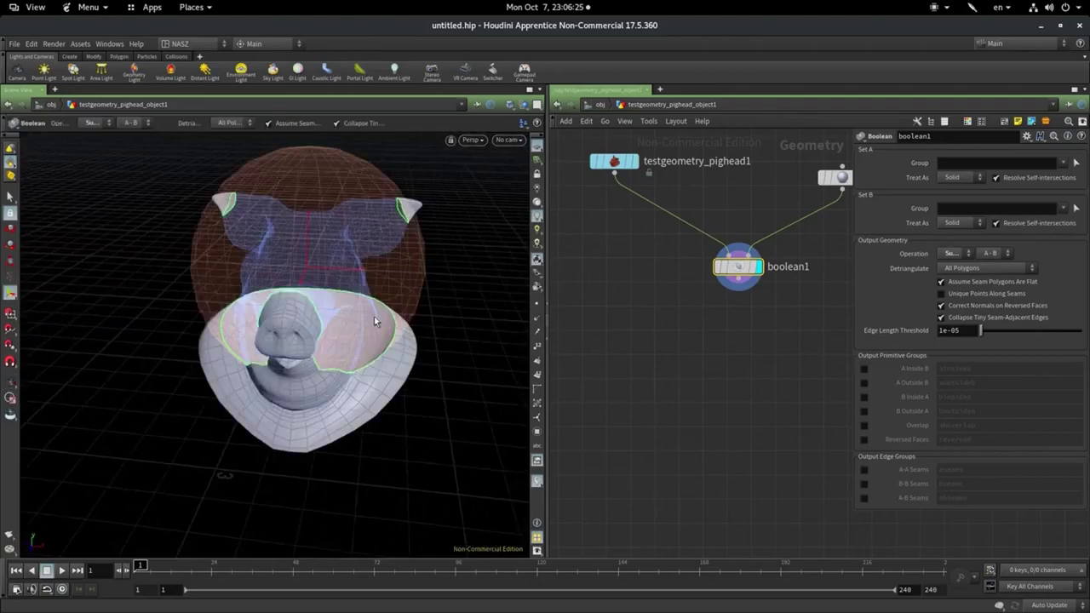
key("Escape")
mouse_move(484, 261)
left_mouse_down()
mouse_move(312, 324)
mouse_move(216, 221)
mouse_move(392, 261)
mouse_move(445, 287)
mouse_move(299, 336)
left_mouse_up()
left_click_drag(373, 327, 301, 305)
key("Return")
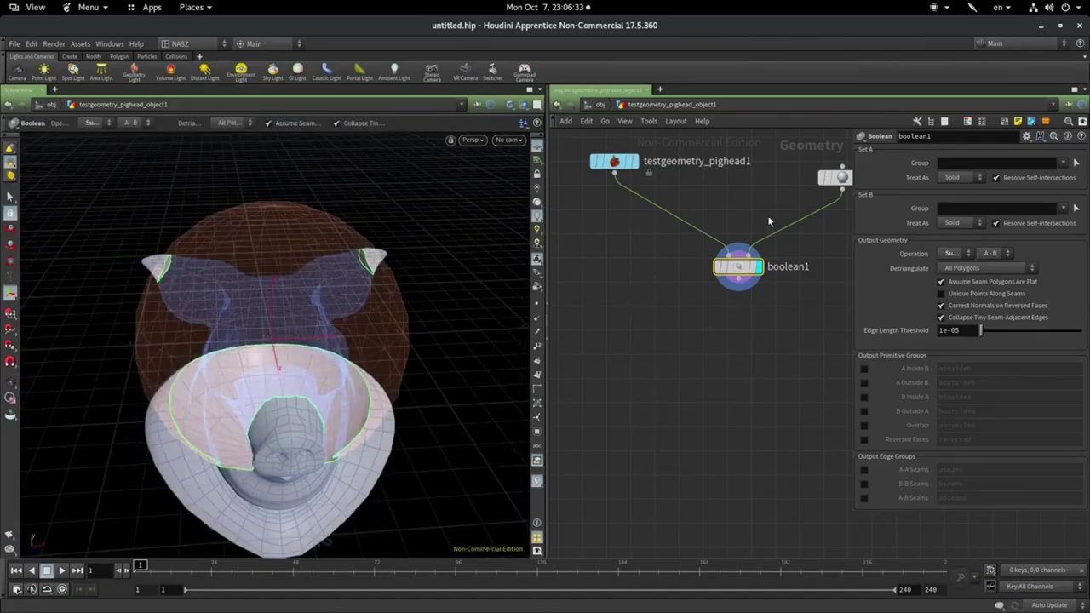
Auto-layout all nodes, then check the pig head, sphere and boolean outputs in turn
mouse_move(769, 222)
middle_mouse_down()
mouse_move(662, 325)
mouse_move(785, 434)
middle_mouse_up()
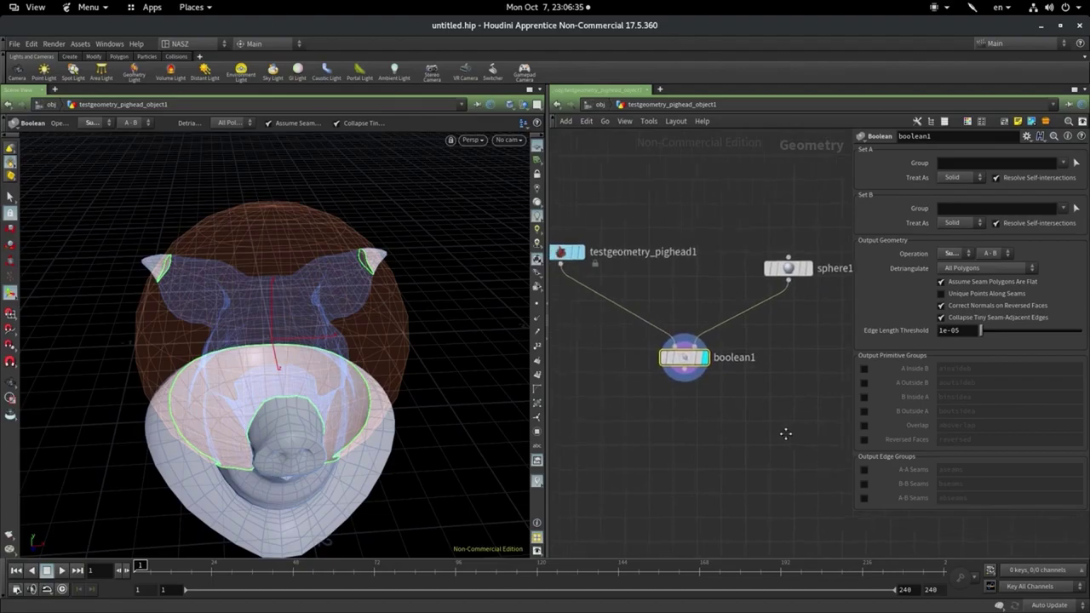
key("l")
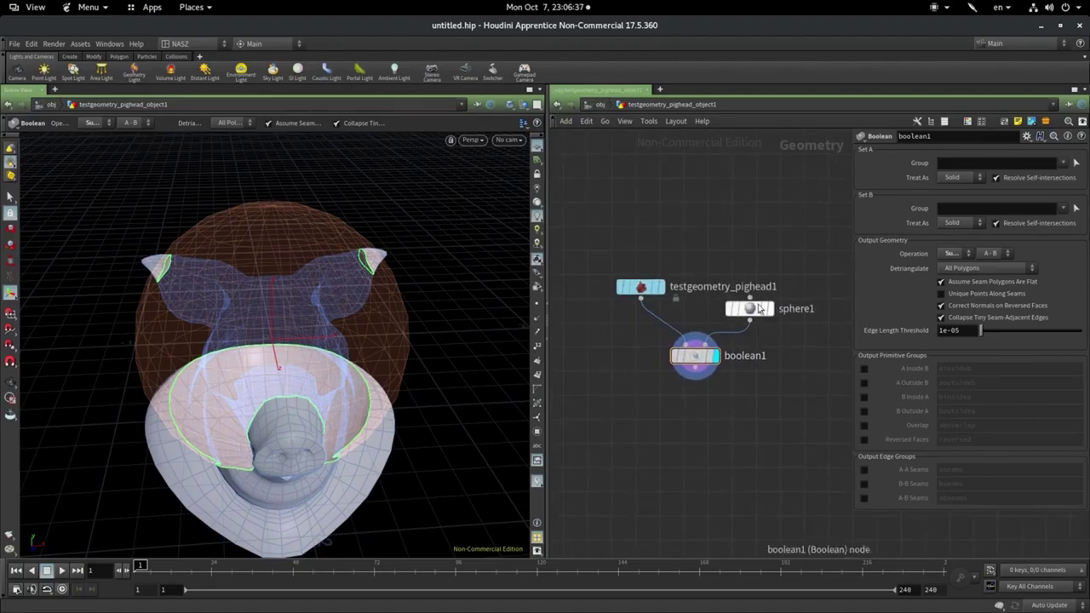
left_click(641, 287)
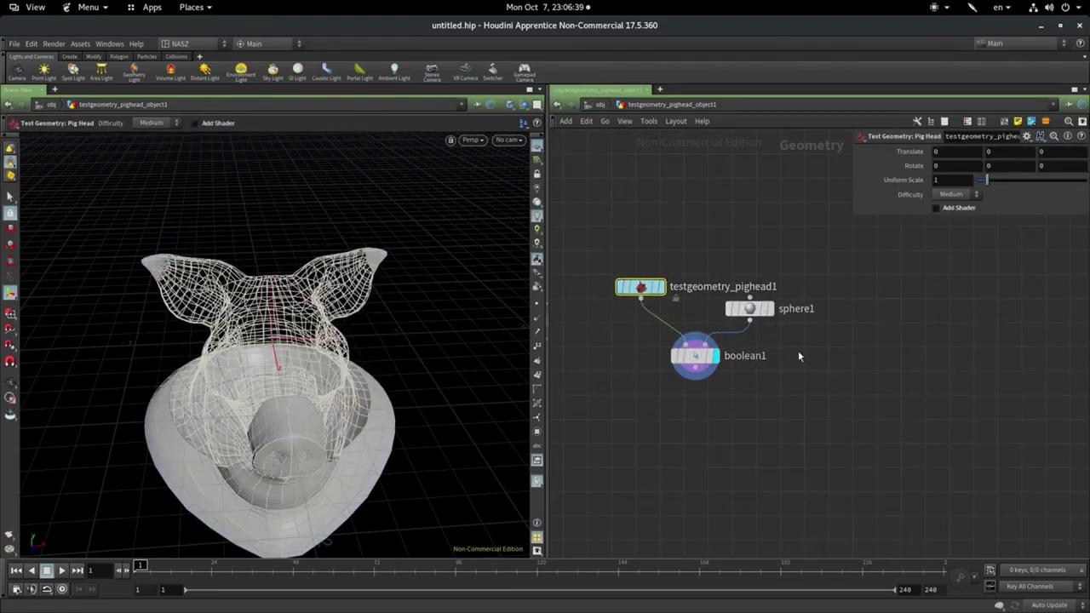
left_click(749, 309)
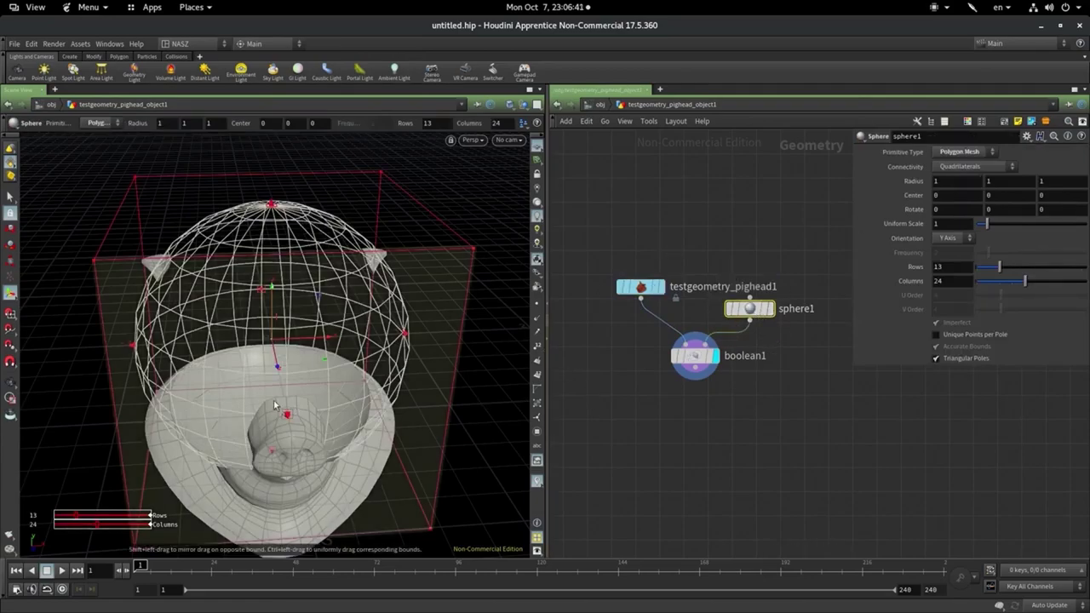
mouse_move(275, 405)
left_mouse_down("alt")
mouse_move(226, 357)
mouse_move(361, 372)
mouse_move(273, 362)
left_mouse_up("alt")
left_click(695, 356)
key("Escape")
key("Return")
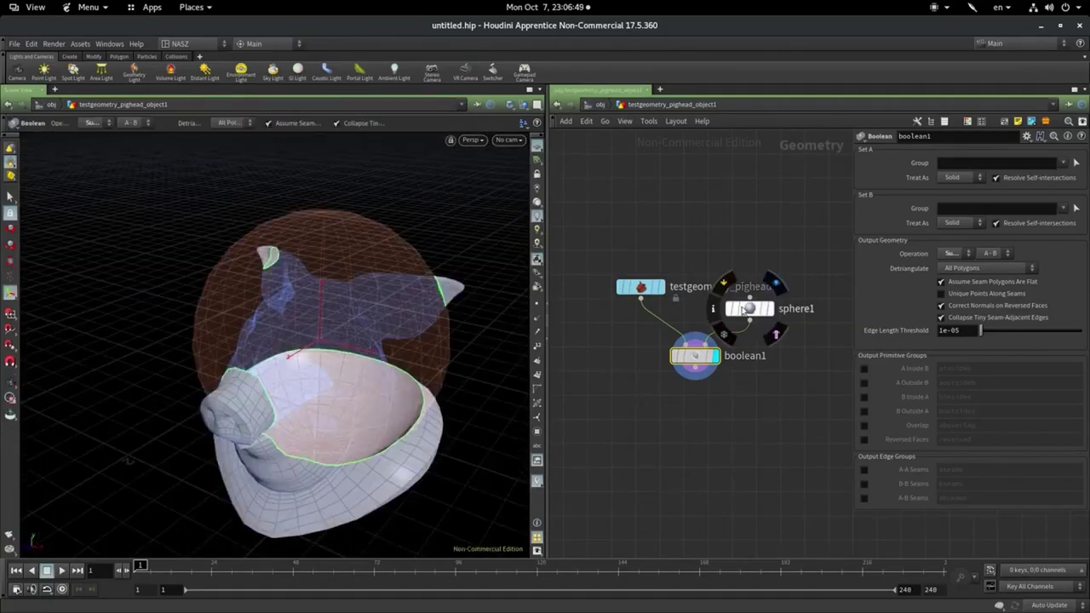
Spread sphere1 up-right and the pig head node up-left above boolean1, then select sphere1
left_click_drag(746, 310, 790, 237)
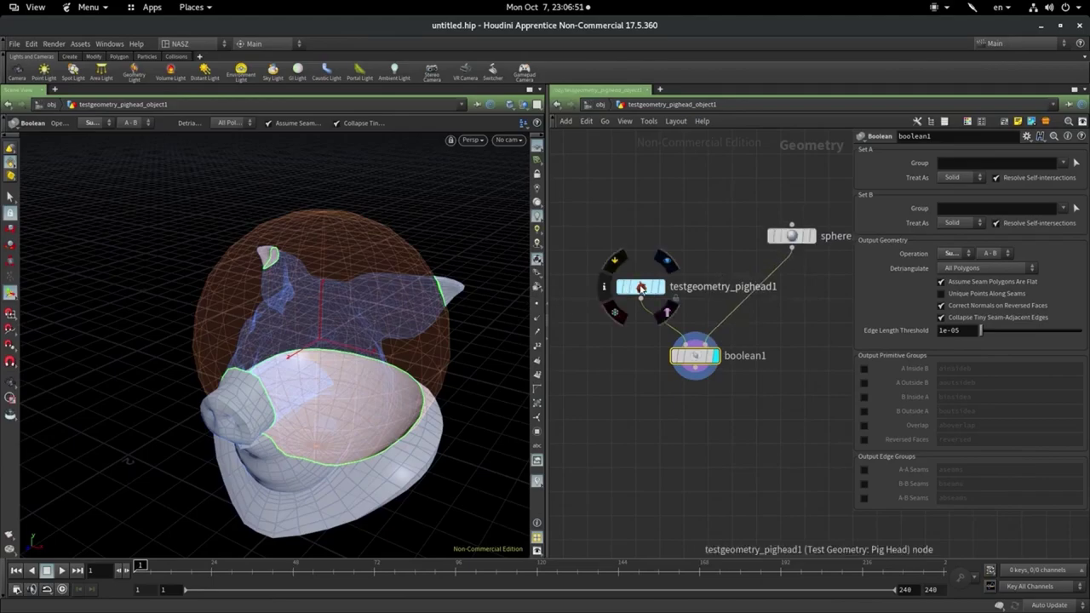
left_click_drag(641, 288, 622, 214)
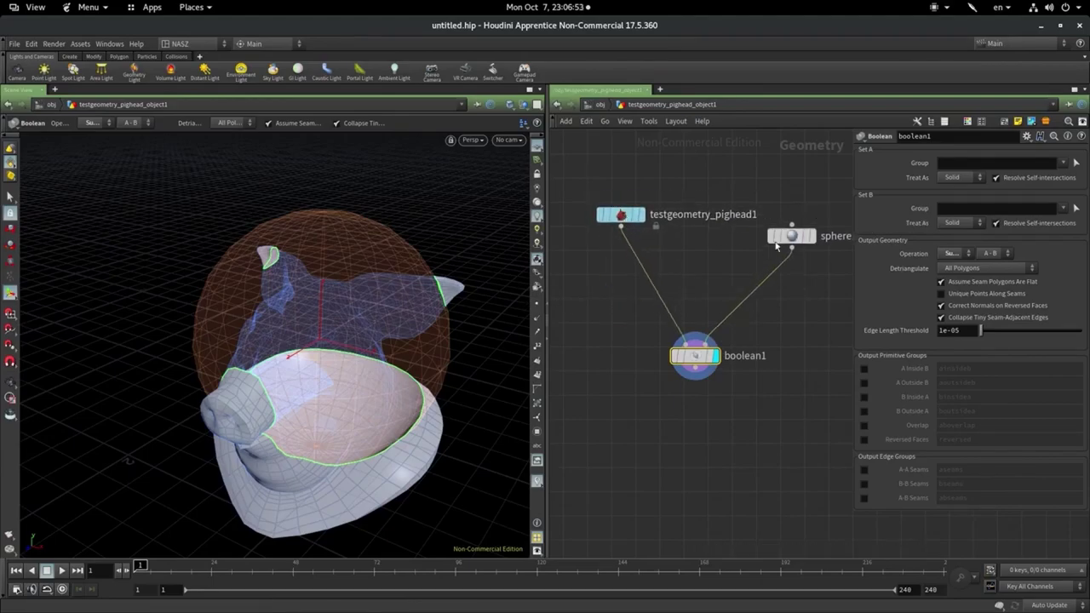
left_click_drag(776, 247, 774, 238)
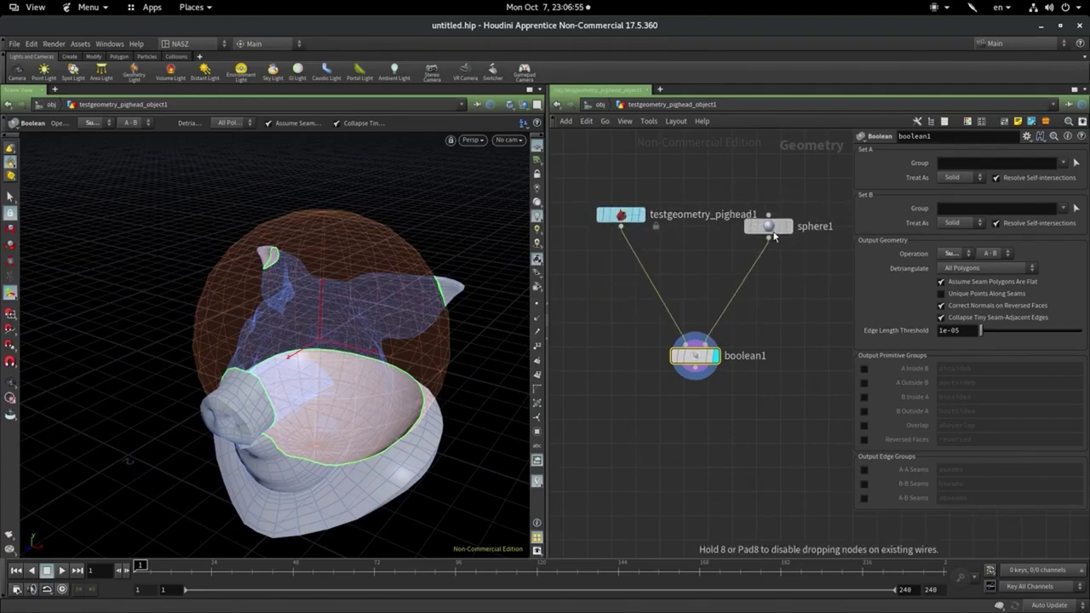
key("Escape")
left_click_drag(270, 357, 352, 329)
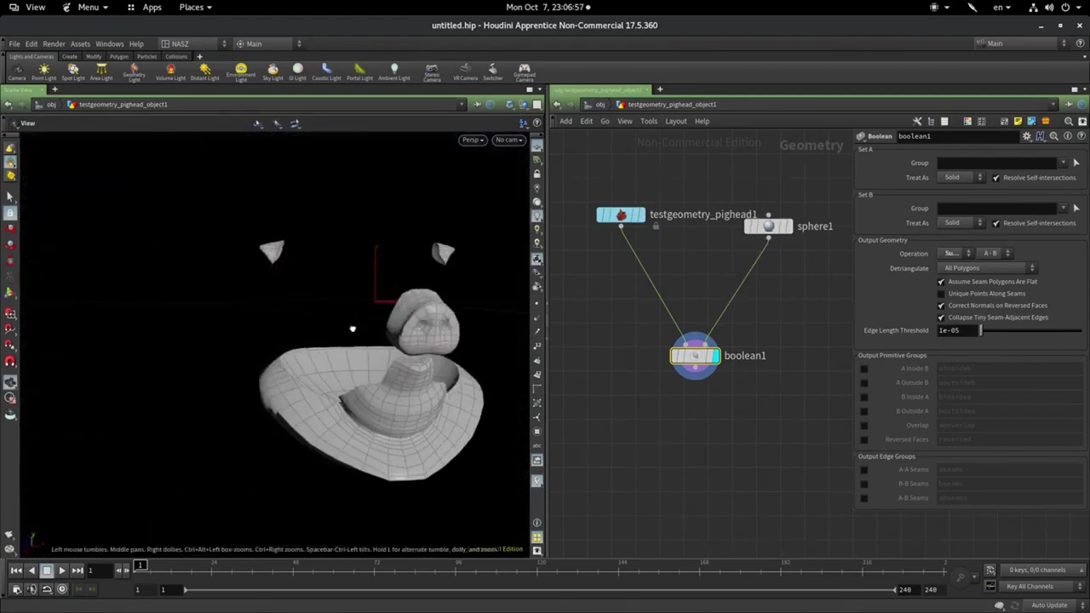
key("space")
left_click(769, 226)
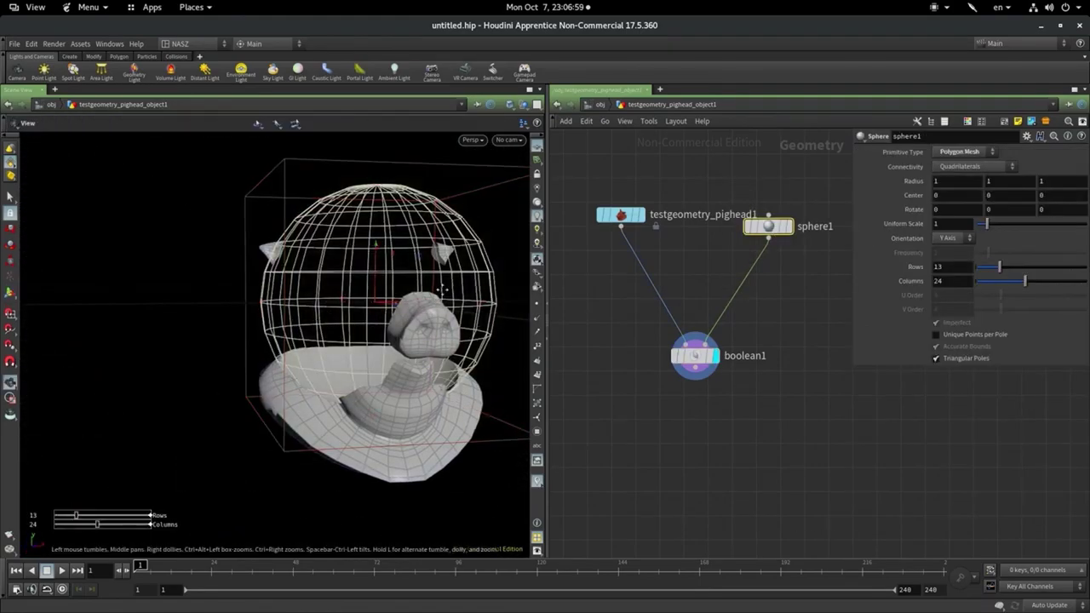
Set the timeline end frame to 120 and slide the sphere to Center X 0.808555
mouse_move(307, 357)
left_mouse_down()
mouse_move(227, 375)
mouse_move(257, 317)
left_mouse_up()
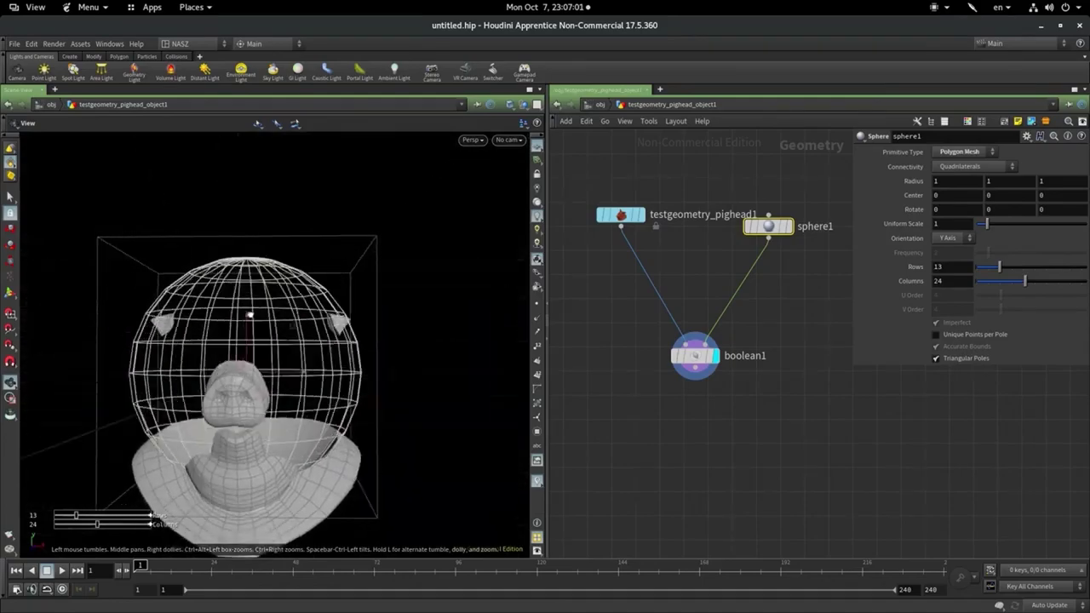
key("Return")
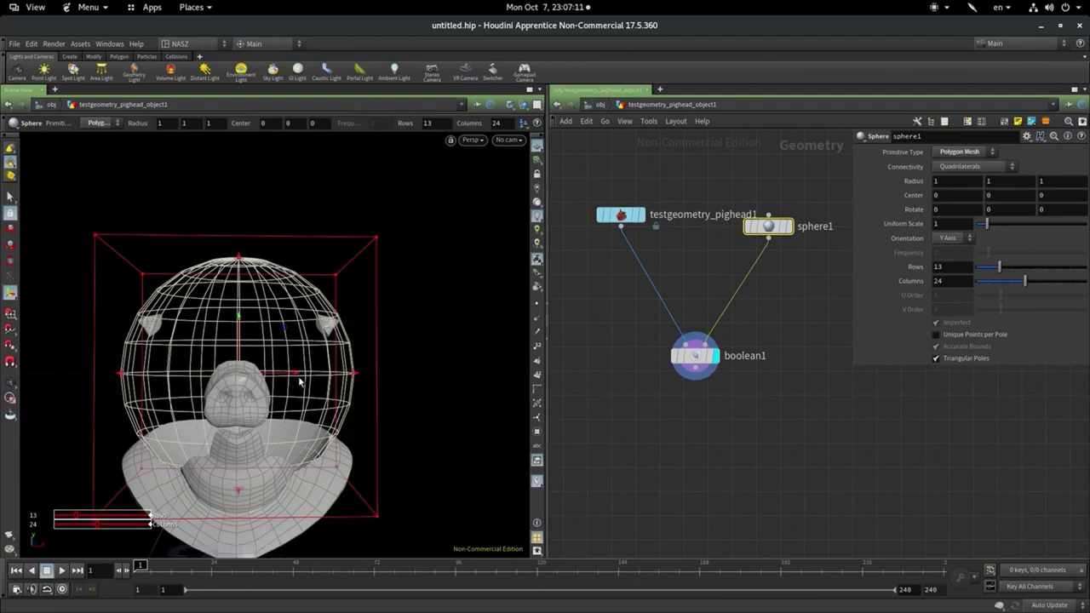
left_click(917, 590)
key("Return")
left_click(930, 594)
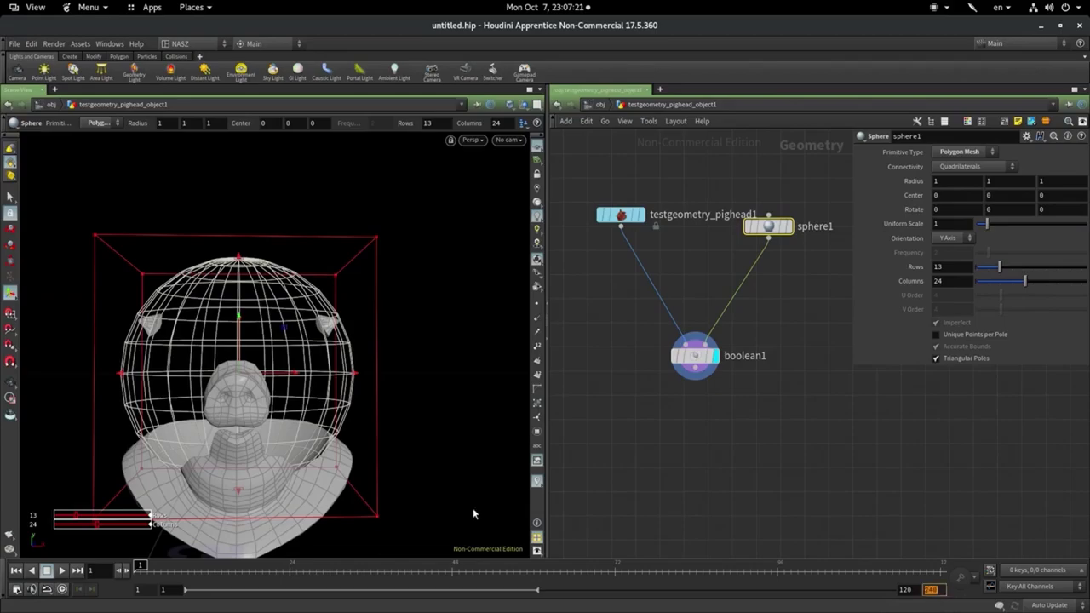
type("120")
key("Return")
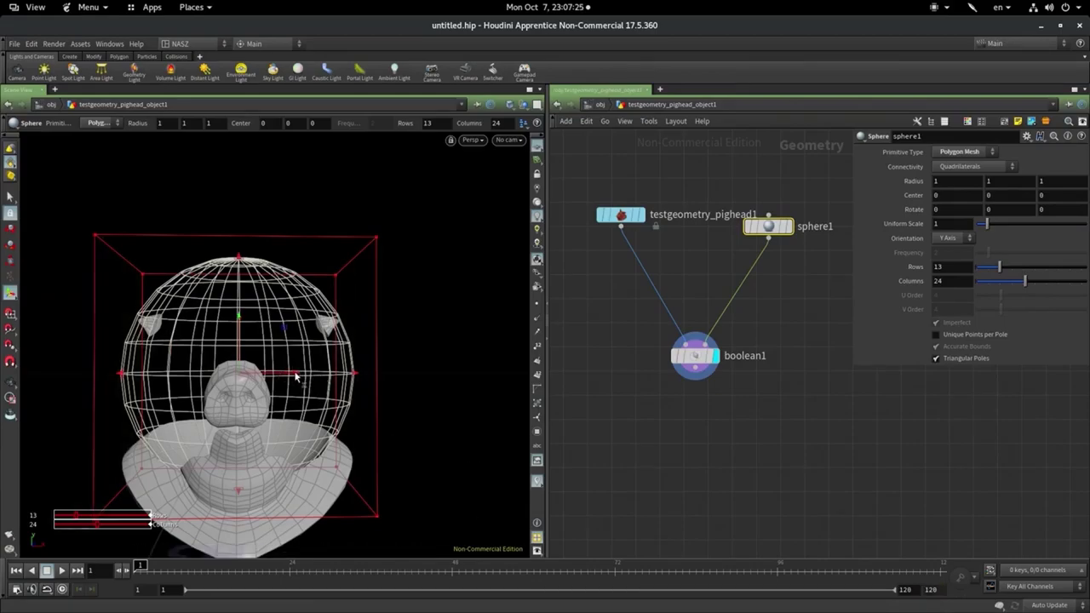
mouse_move(309, 387)
left_mouse_down("alt")
mouse_move(318, 330)
mouse_move(431, 312)
mouse_move(413, 313)
left_mouse_up("alt")
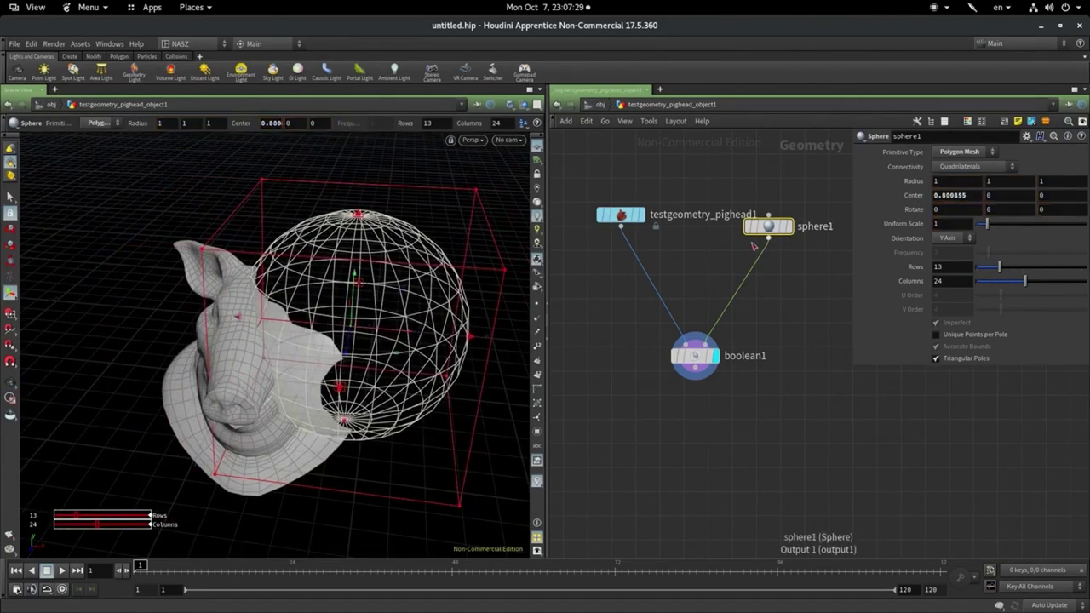
Set boolean1's Operation to Intersect and orbit to inspect the remaining slice of head
left_click(694, 356)
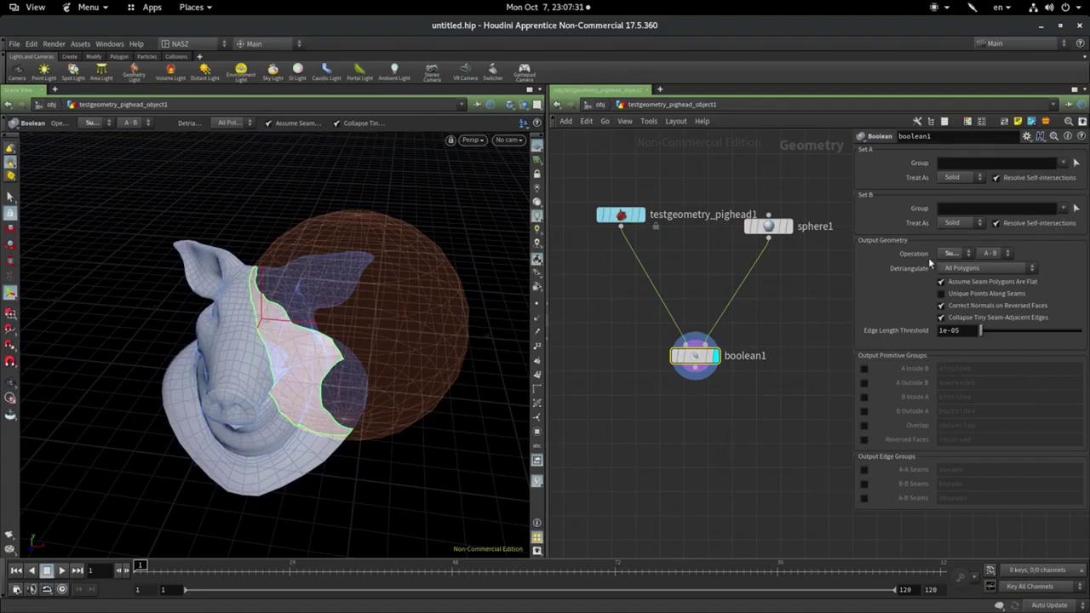
left_click(952, 253)
left_click(952, 275)
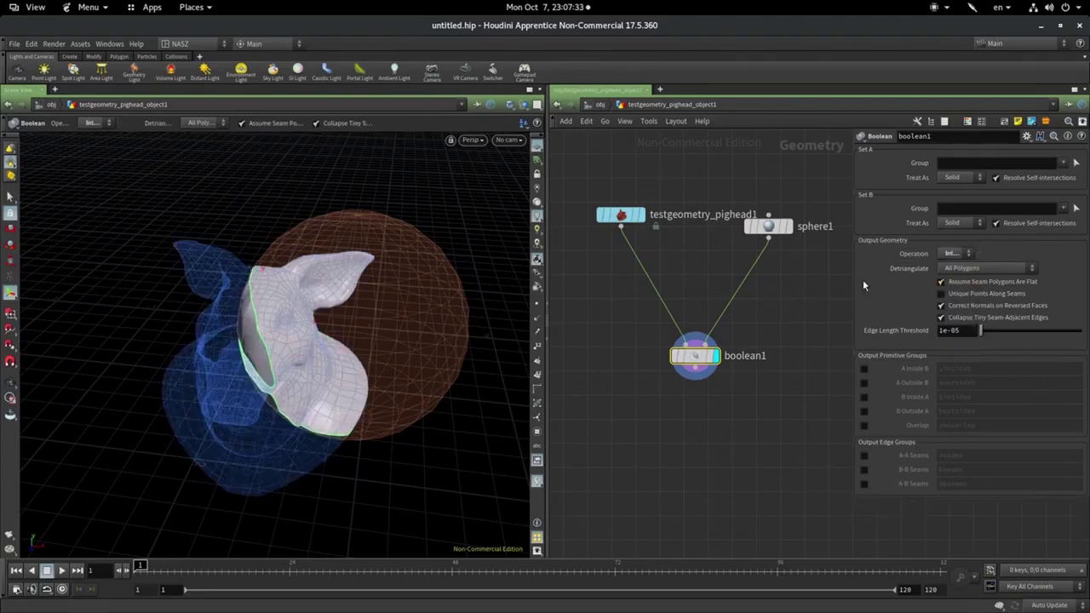
key("Escape")
key("Return")
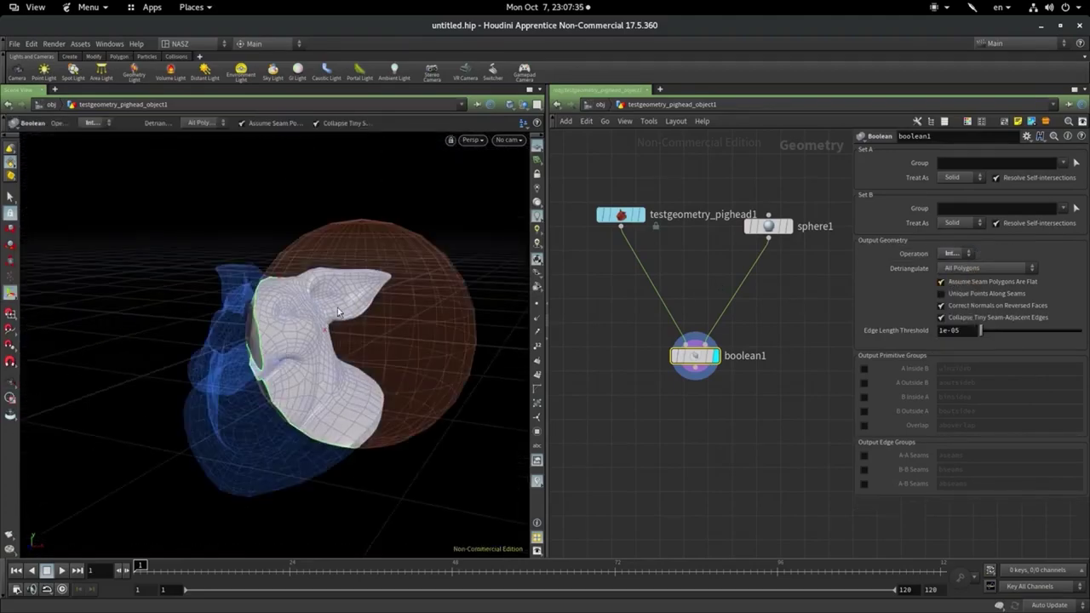
left_click_drag(338, 312, 358, 332)
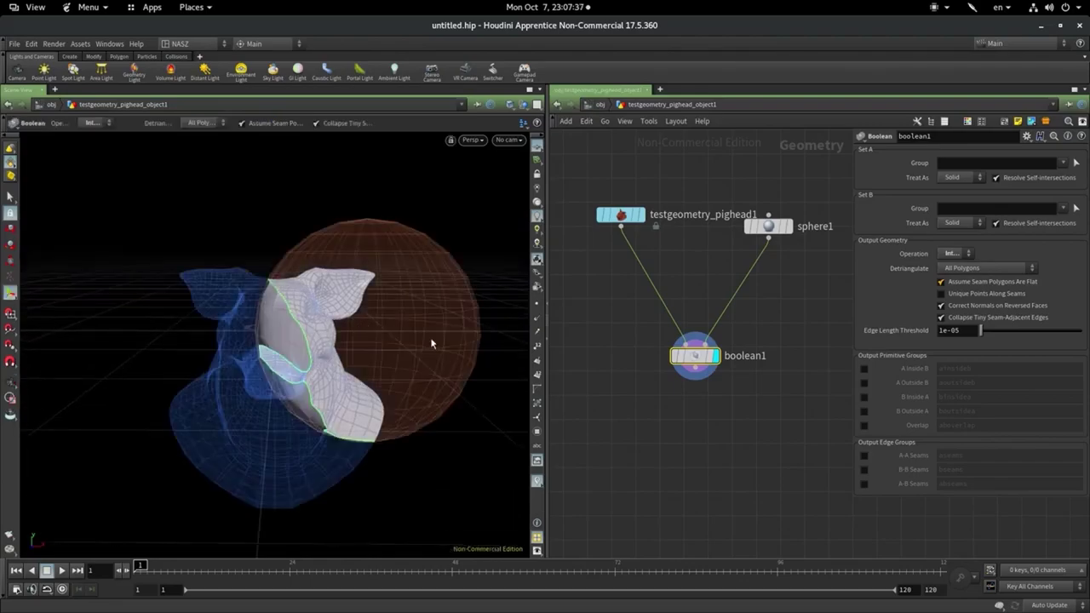
left_click(11, 228)
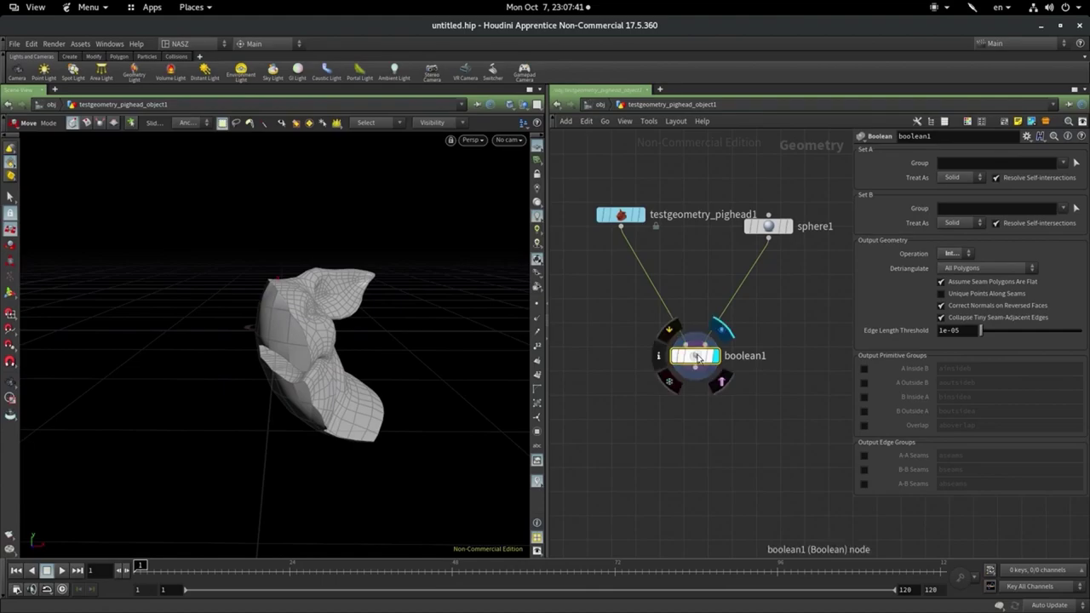
left_click(760, 230)
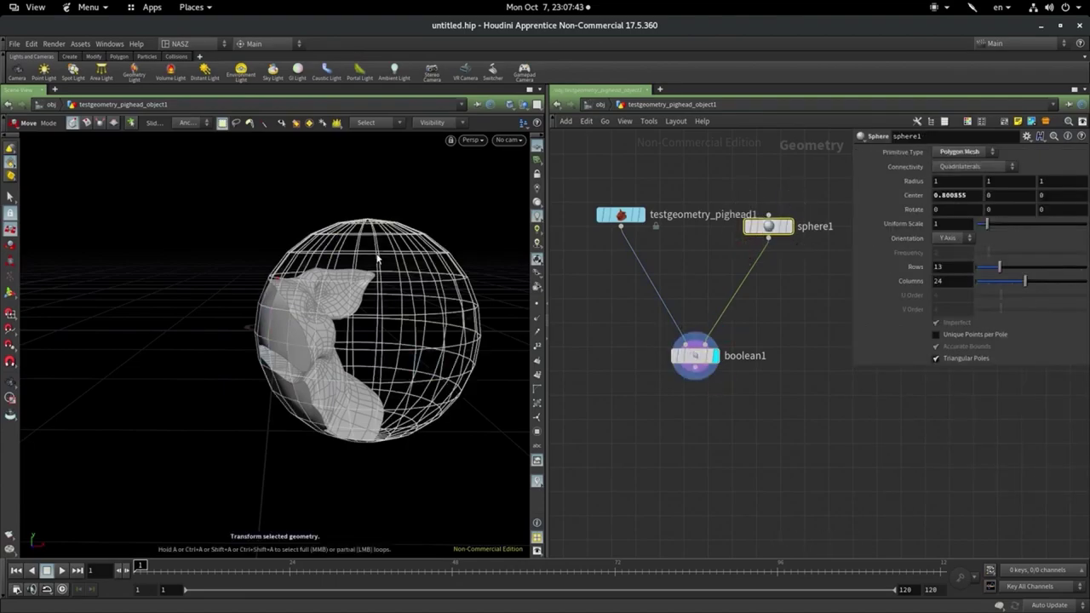
Raise the sphere and push it forward into the pig head with its handle
left_click(10, 293)
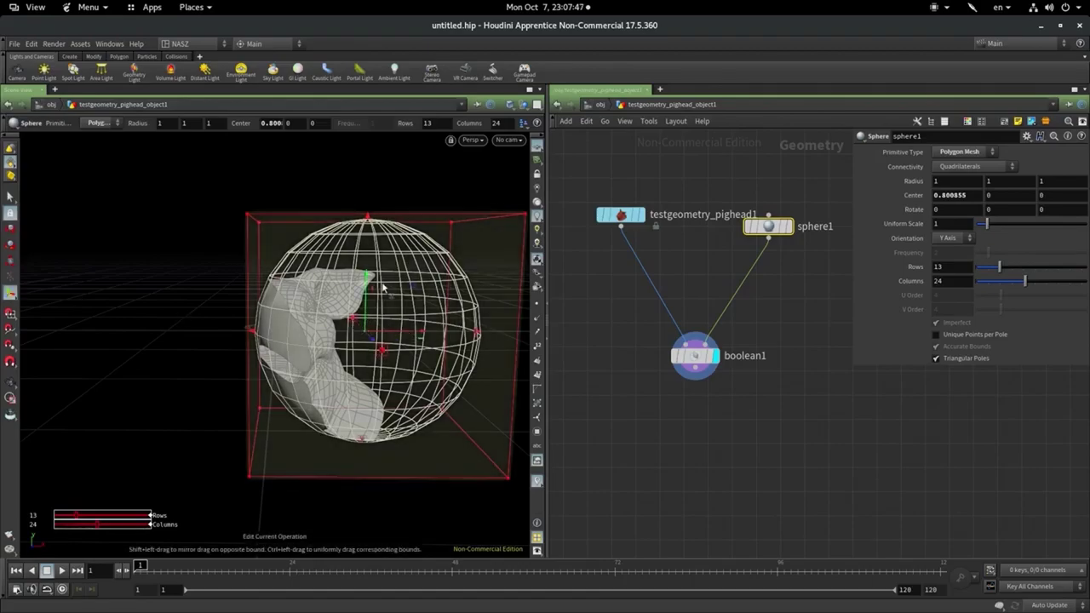
mouse_move(367, 281)
left_mouse_down()
mouse_move(369, 211)
mouse_move(376, 218)
left_mouse_up()
mouse_move(421, 278)
left_mouse_down()
mouse_move(383, 324)
mouse_move(387, 285)
mouse_move(352, 284)
mouse_move(359, 291)
left_mouse_up()
key("Return")
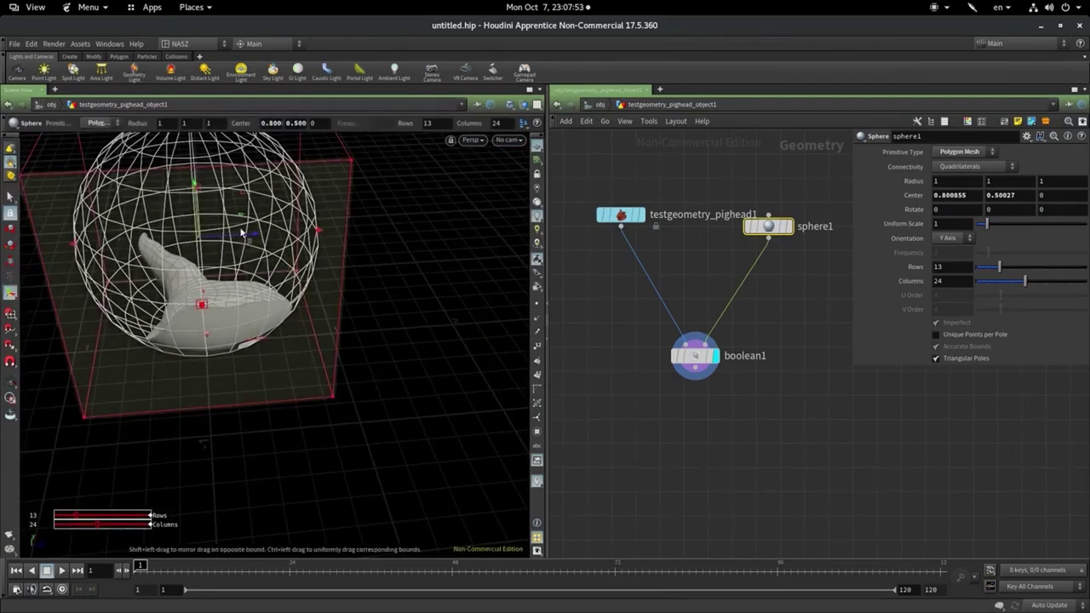
left_click_drag(241, 236, 192, 254)
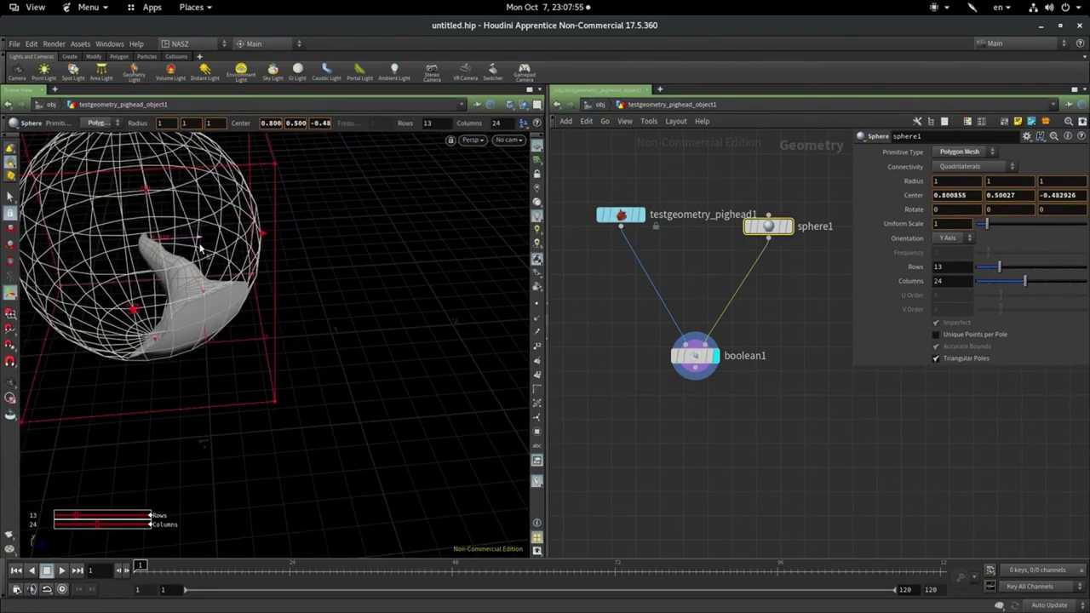
key("Escape")
mouse_move(333, 297)
left_mouse_down()
mouse_move(168, 259)
mouse_move(197, 309)
left_mouse_up()
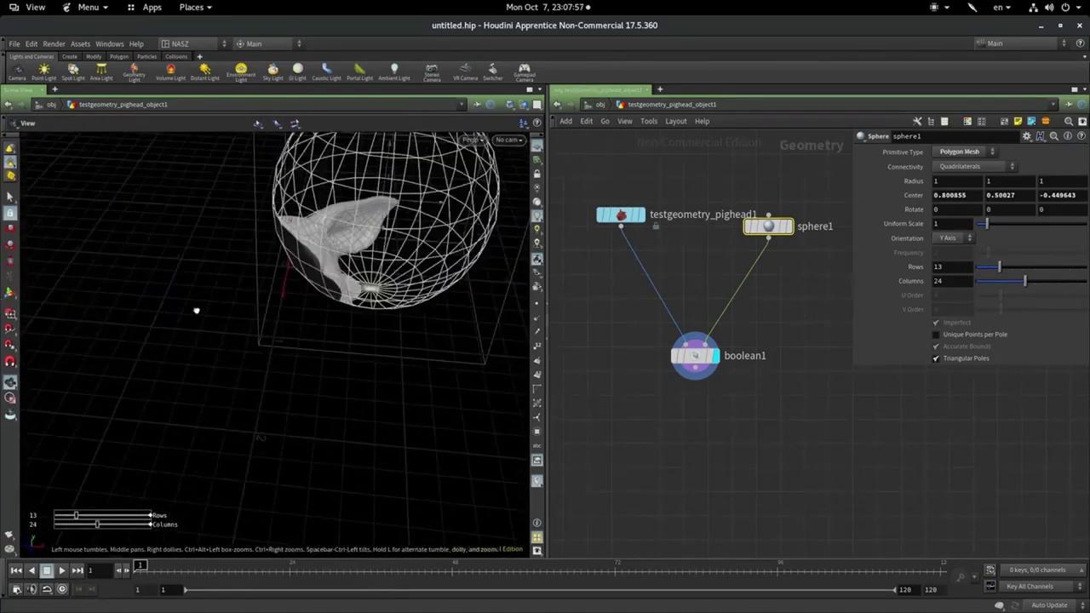
Check from several sides and settle the sphere's centre at about 0.947, 0.5, -0.45
key("Return")
key("Escape")
mouse_move(390, 275)
left_mouse_down()
mouse_move(269, 368)
mouse_move(227, 384)
mouse_move(204, 357)
mouse_move(214, 401)
mouse_move(236, 362)
left_mouse_up()
key("Return")
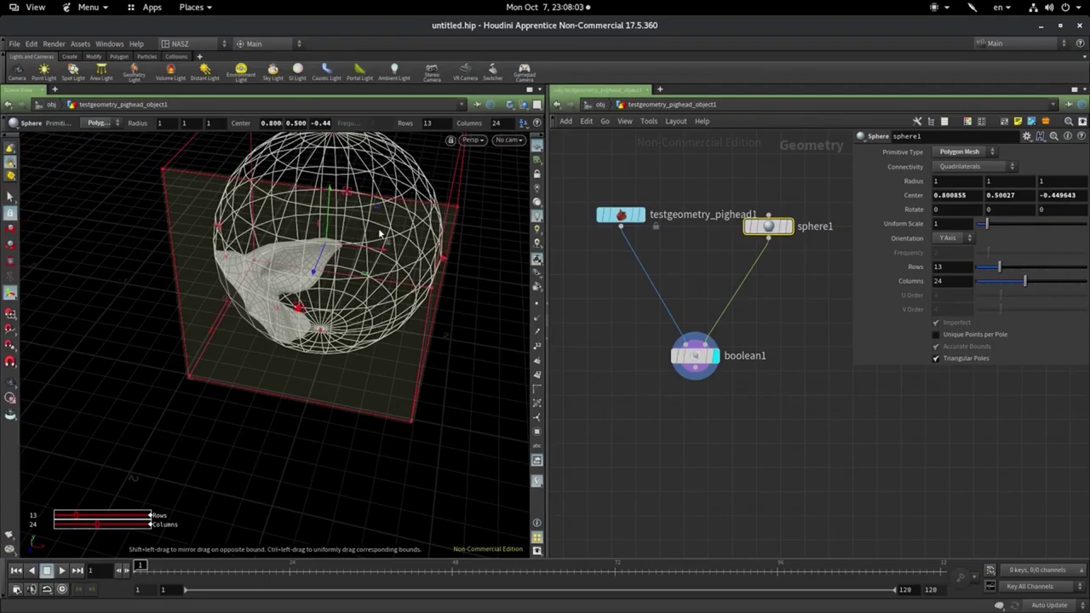
key("Escape")
mouse_move(383, 383)
left_mouse_down()
mouse_move(321, 307)
mouse_move(376, 249)
left_mouse_up()
key("Return")
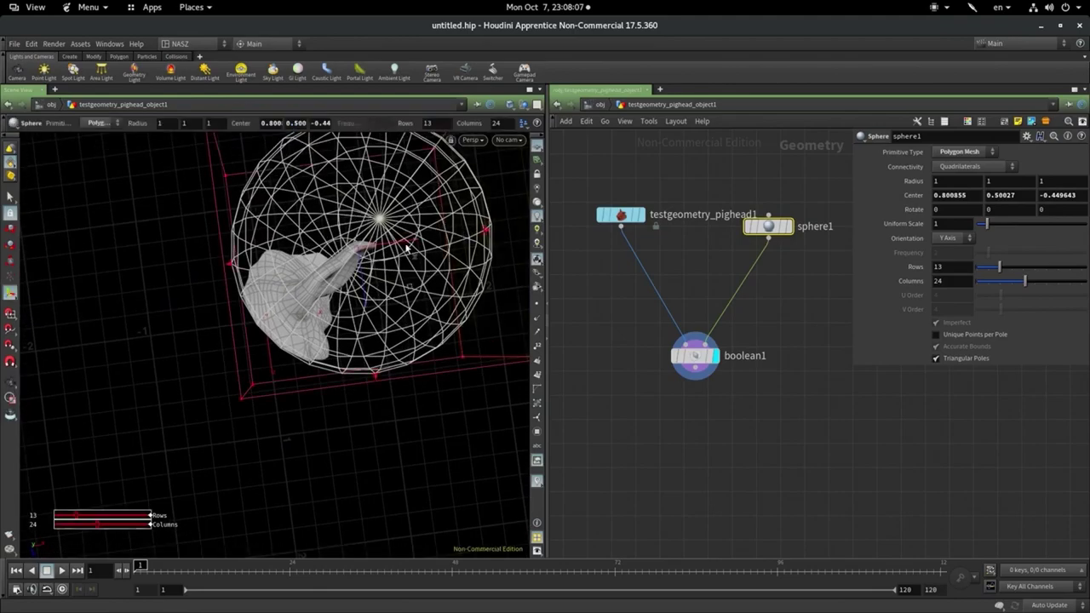
mouse_move(474, 283)
left_mouse_down("alt")
mouse_move(454, 383)
mouse_move(422, 366)
mouse_move(400, 320)
mouse_move(402, 347)
mouse_move(428, 347)
mouse_move(455, 409)
mouse_move(526, 381)
mouse_move(301, 424)
left_mouse_up("alt")
key("Escape")
key("Return")
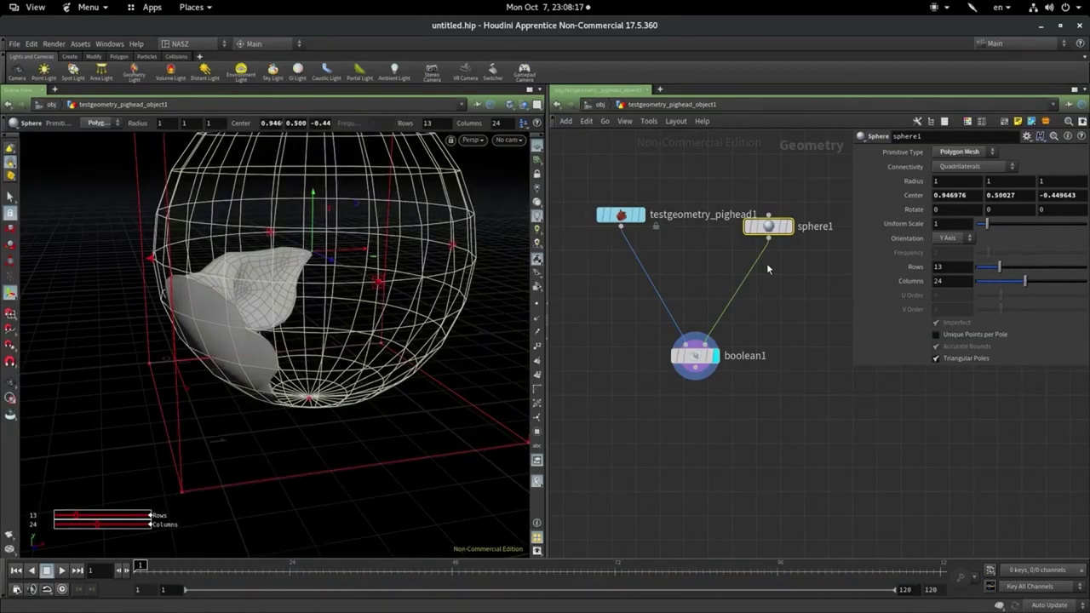
middle_click_drag(752, 340, 775, 413)
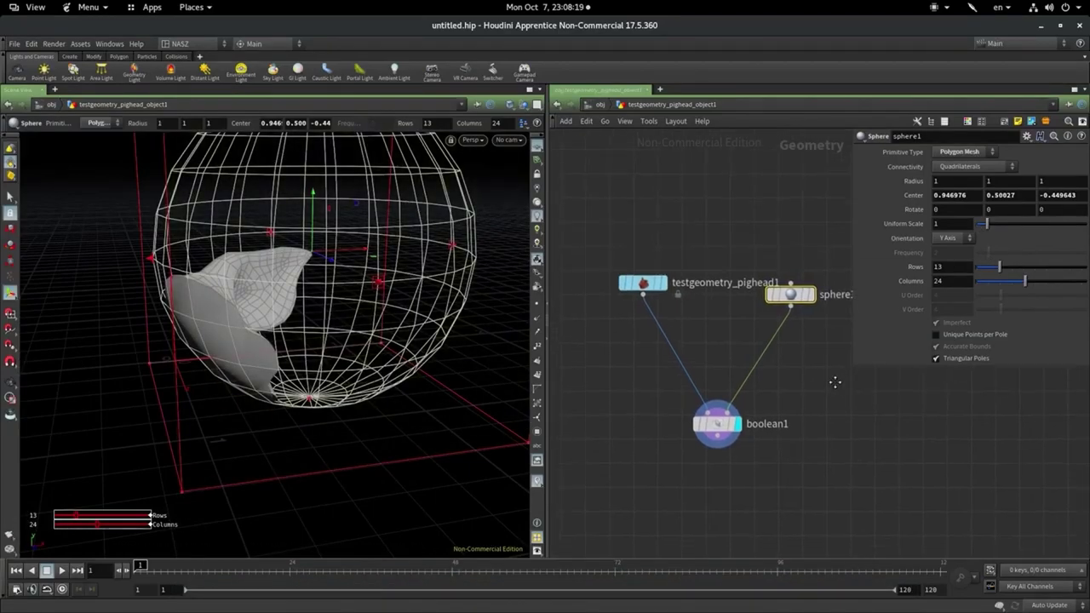
Set sphere1's Uniform Scale to 0
left_click(948, 223)
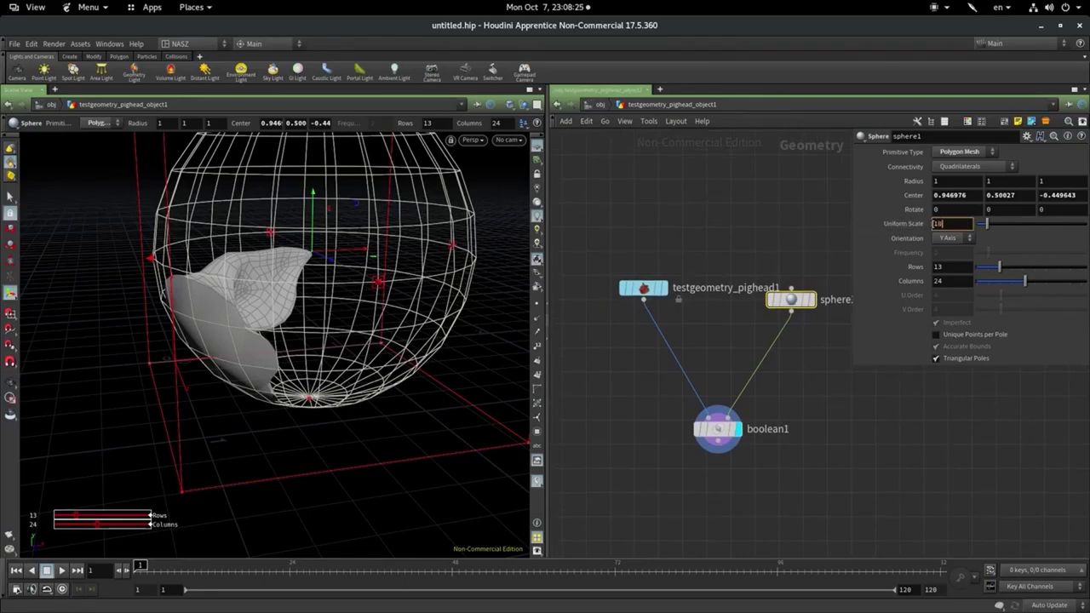
type("0")
key("Return")
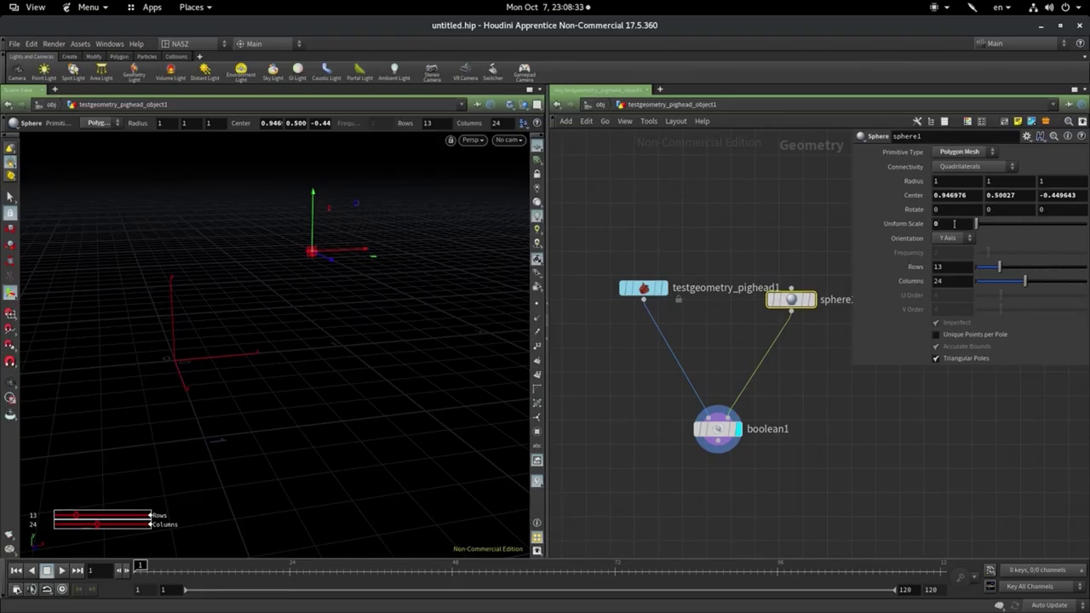
Set a keyframe on the Uniform Scale of 0 at frame 1
right_click(954, 224)
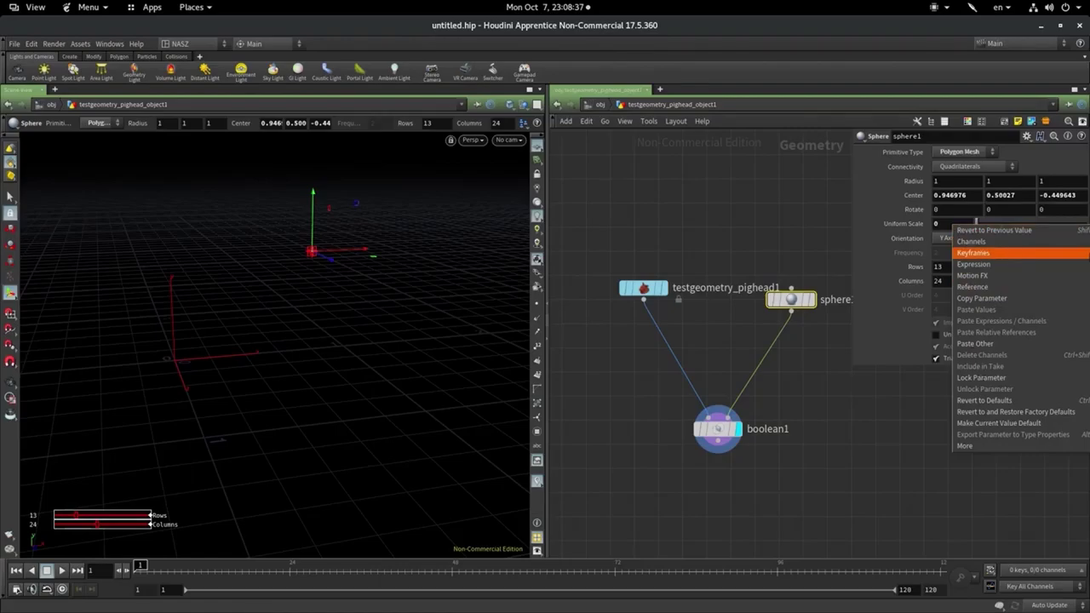
left_click(938, 224)
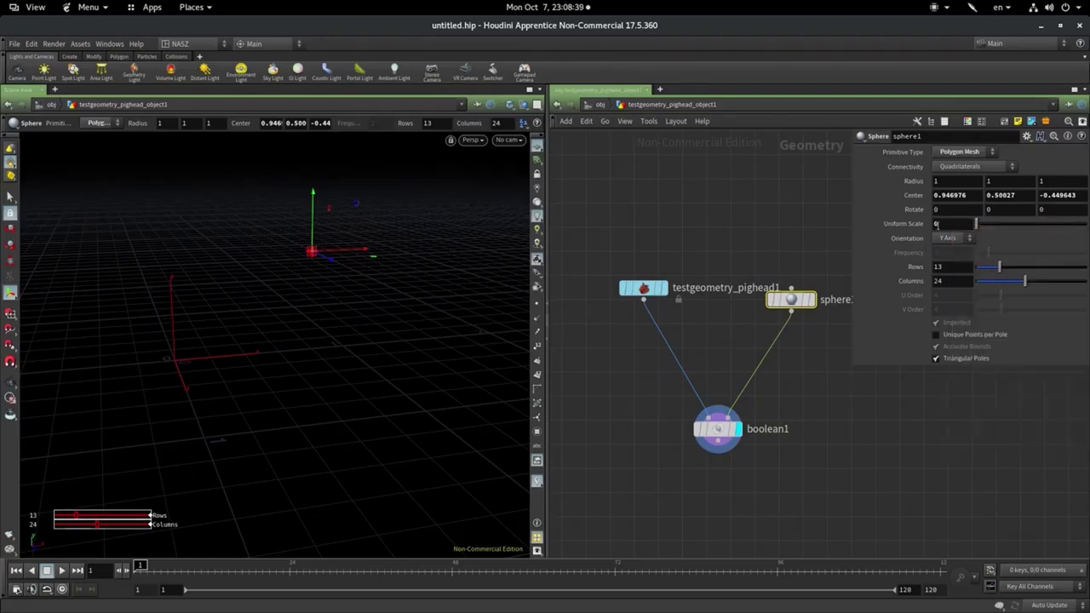
right_click(898, 228)
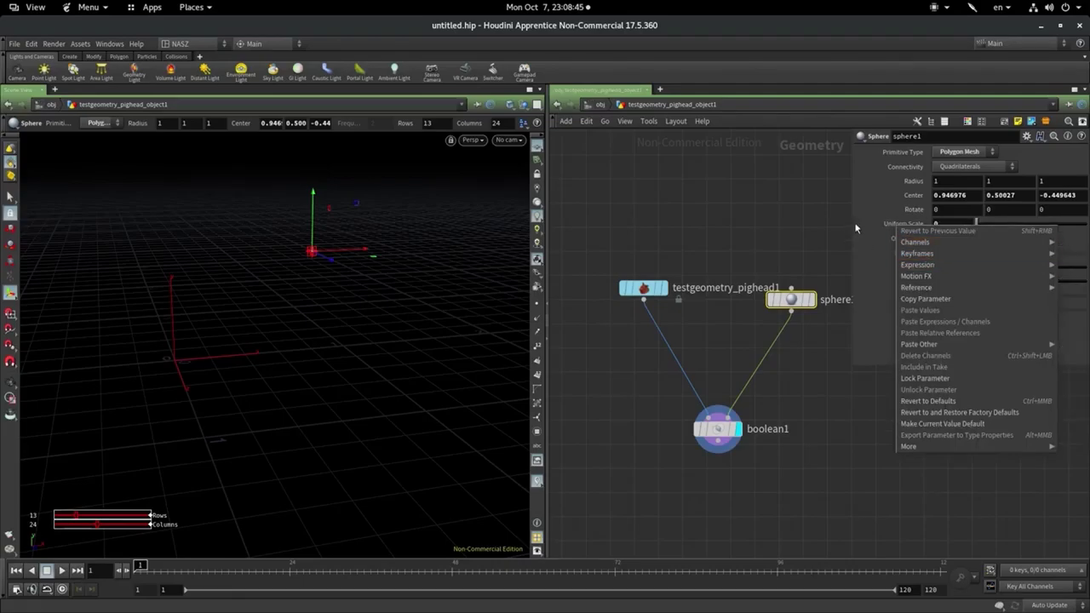
left_click(1075, 255)
left_click(915, 227, "alt")
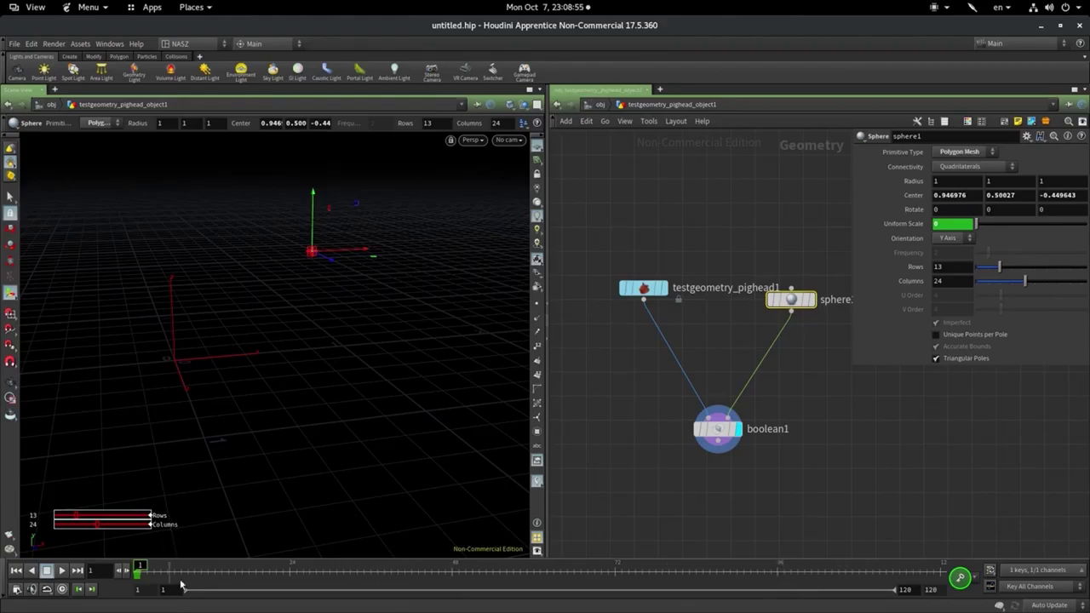
Move to frame 96 and set sphere1's Uniform Scale to 2
left_click_drag(252, 572, 906, 569)
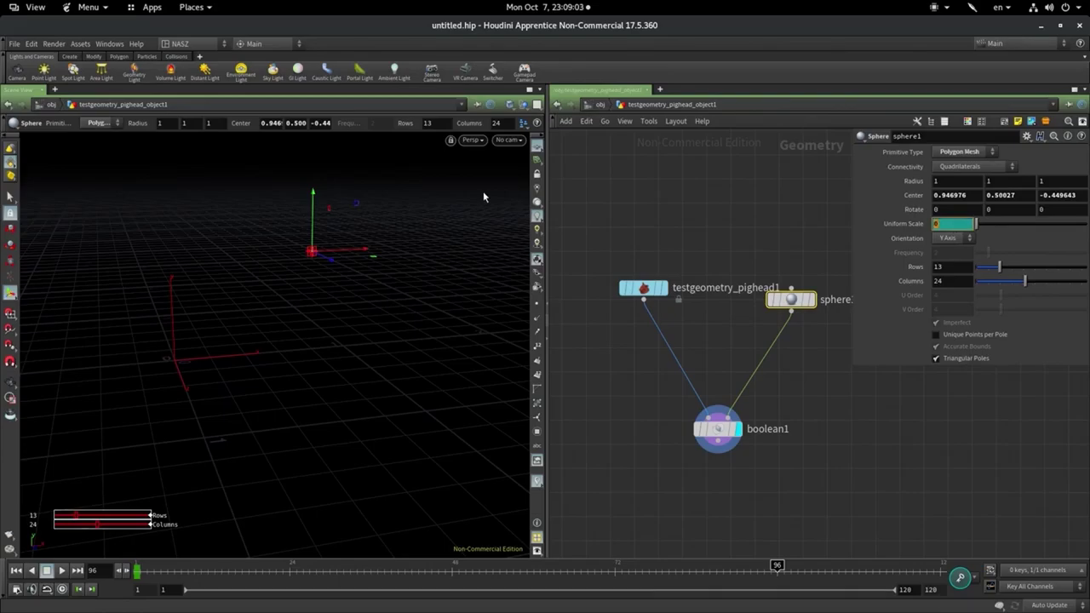
type("2")
key("Return")
mouse_move(483, 196)
left_mouse_down()
mouse_move(367, 344)
mouse_move(270, 274)
mouse_move(431, 285)
left_mouse_up()
scroll(367, 344, "down", 5)
Raise Uniform Scale to 2.8 at frame 96 and scrub back to preview the sphere growing
key("Return")
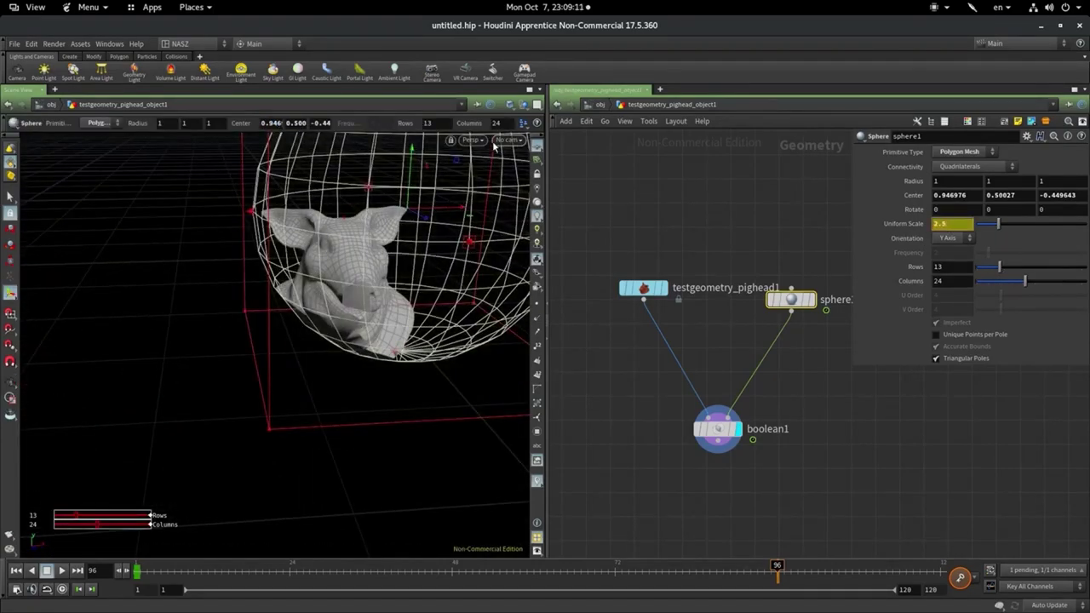
key("Escape")
mouse_move(51, 275)
left_mouse_down()
mouse_move(550, 318)
mouse_move(487, 341)
mouse_move(297, 341)
mouse_move(370, 316)
left_mouse_up()
key("Return")
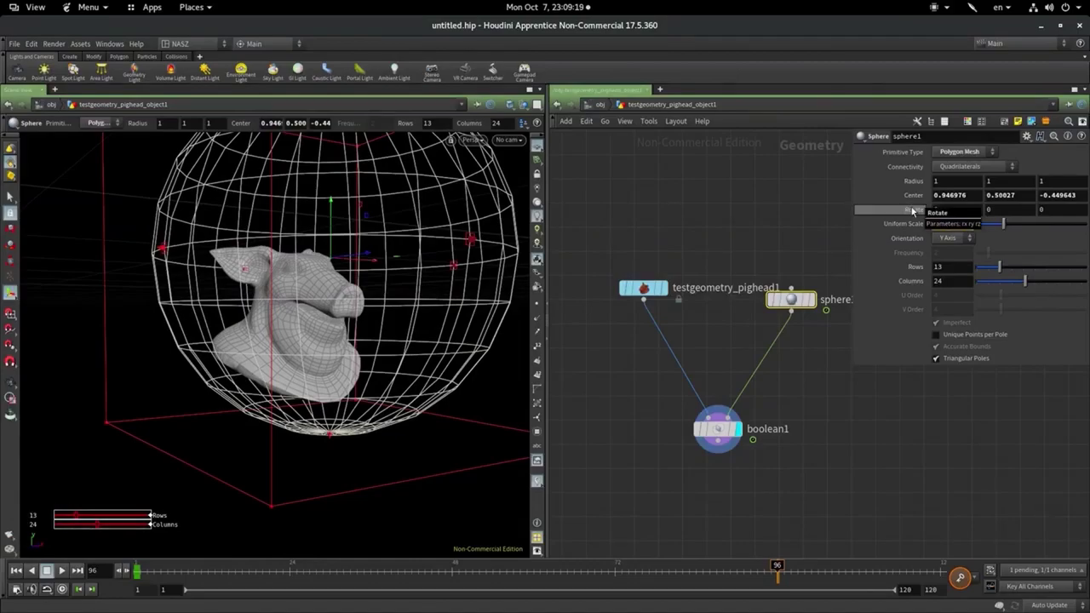
left_click_drag(1003, 223, 1007, 223)
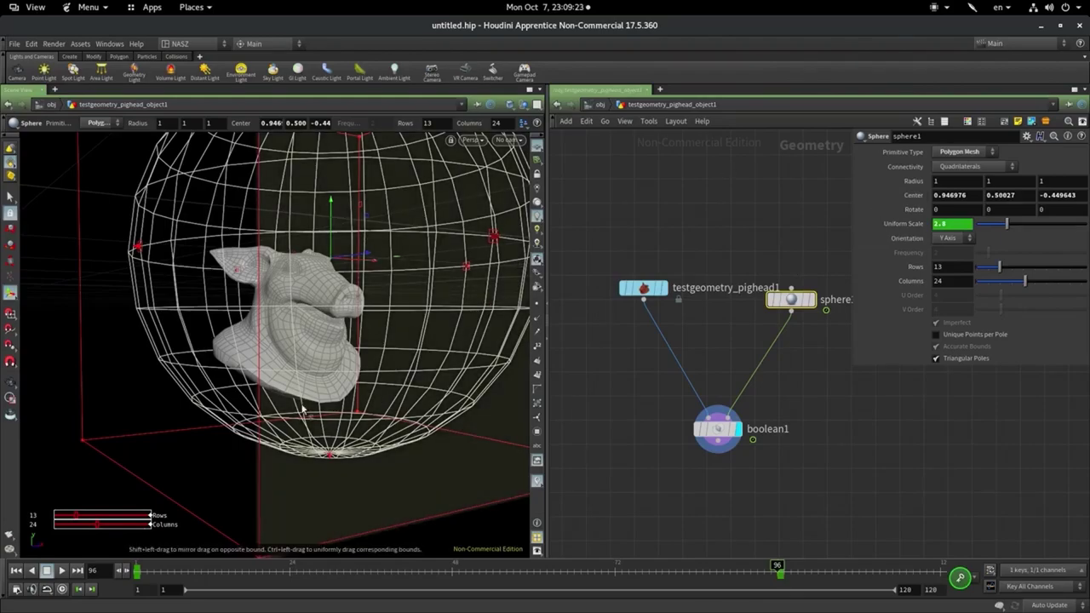
left_click_drag(375, 569, 298, 569)
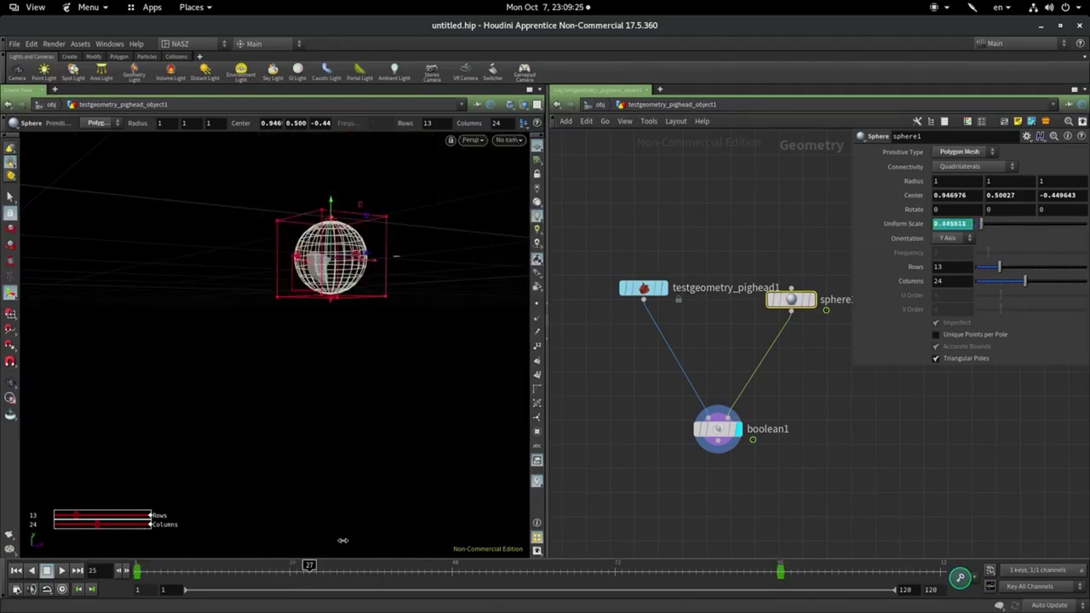
mouse_move(342, 540)
left_mouse_down()
mouse_move(362, 536)
mouse_move(3, 474)
left_mouse_up()
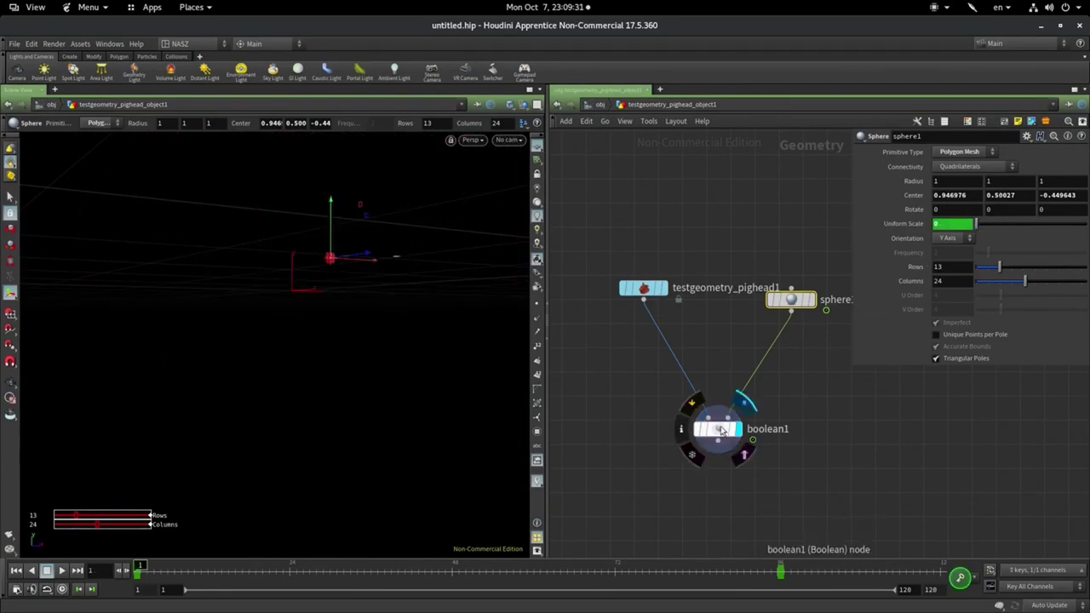
Set boolean1's Operation to Subtract
left_click(718, 429)
left_click(952, 253)
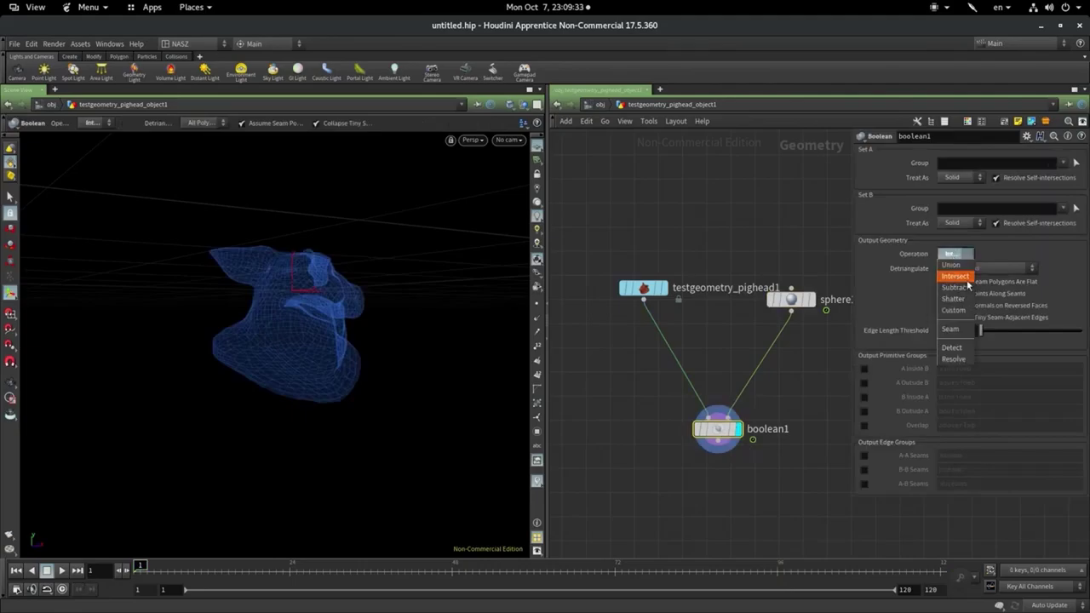
left_click(955, 288)
left_click_drag(407, 313, 406, 284, "alt")
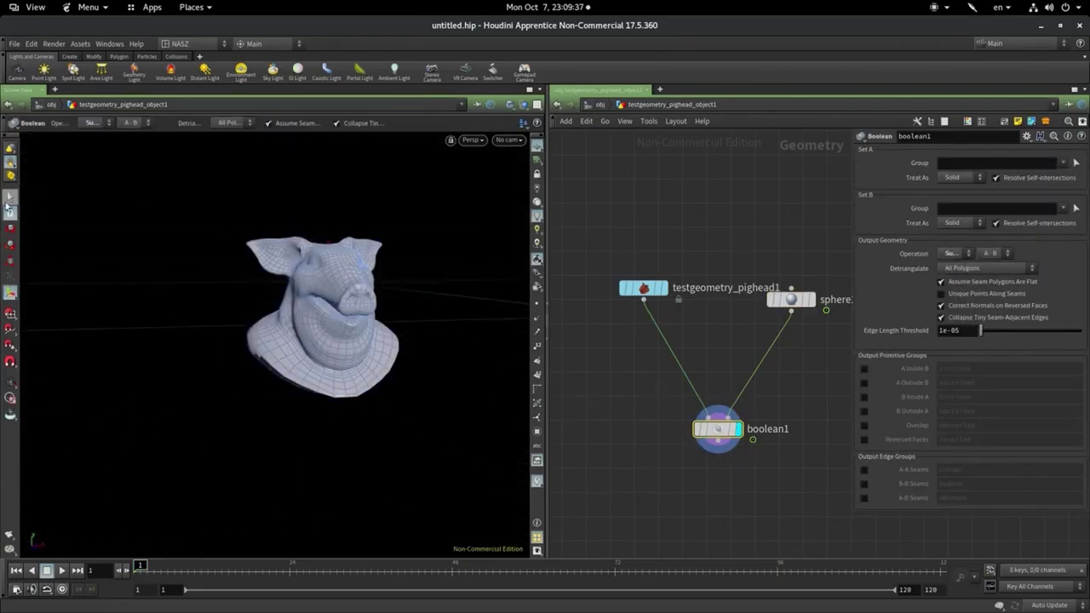
left_click(9, 206)
middle_click_drag(617, 454, 556, 497)
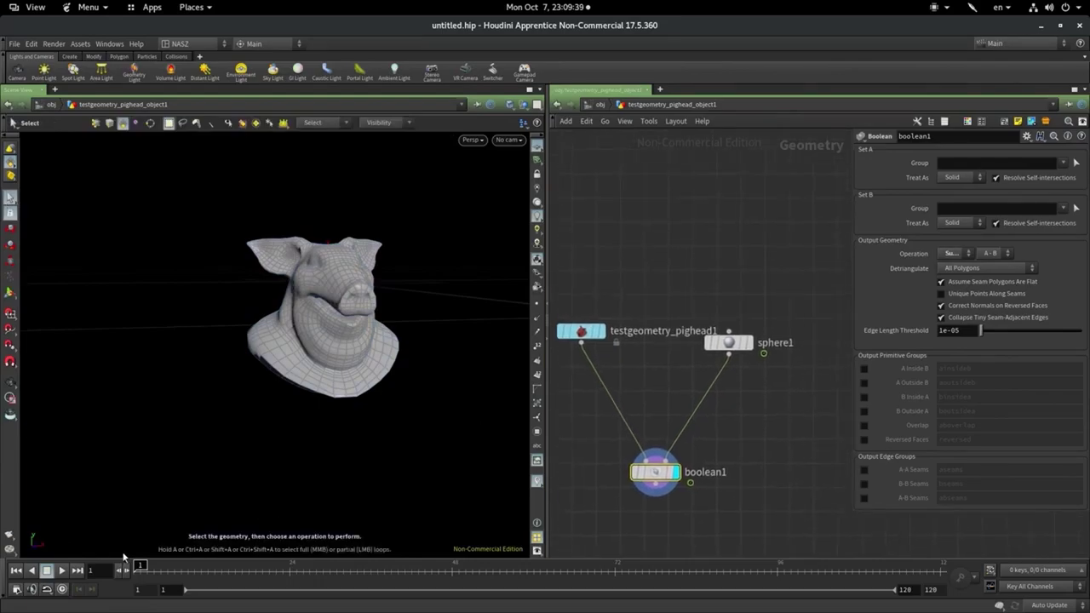
Preview the sphere cutting the head, nudge the sphere1 node, and search for 'mou'
left_click_drag(140, 566, 147, 565)
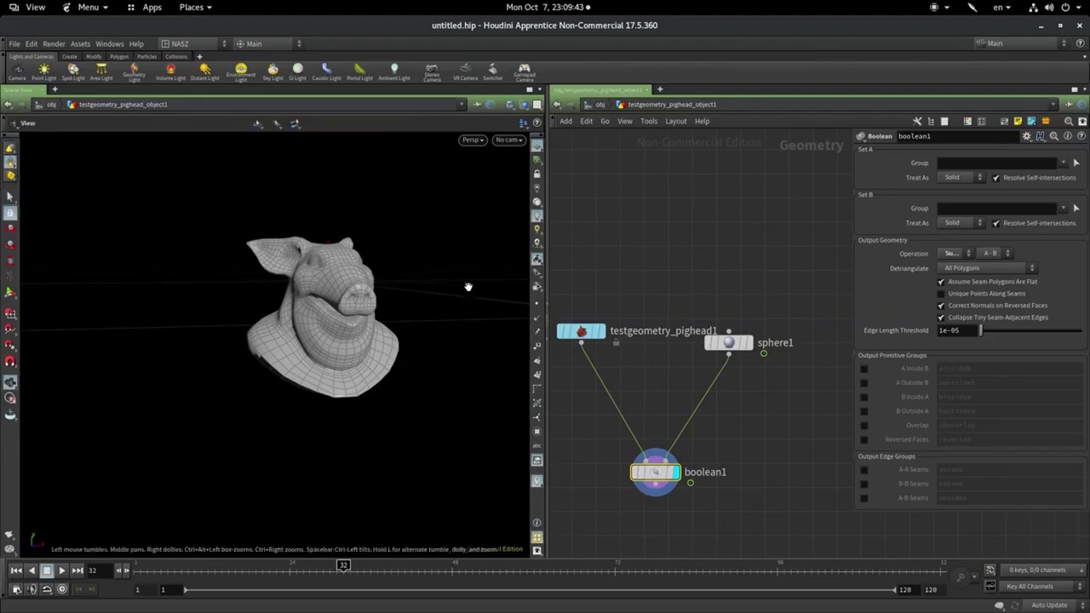
left_click_drag(469, 287, 408, 443, "alt")
mouse_move(138, 563)
left_mouse_down()
mouse_move(670, 546)
mouse_move(661, 533)
left_mouse_up()
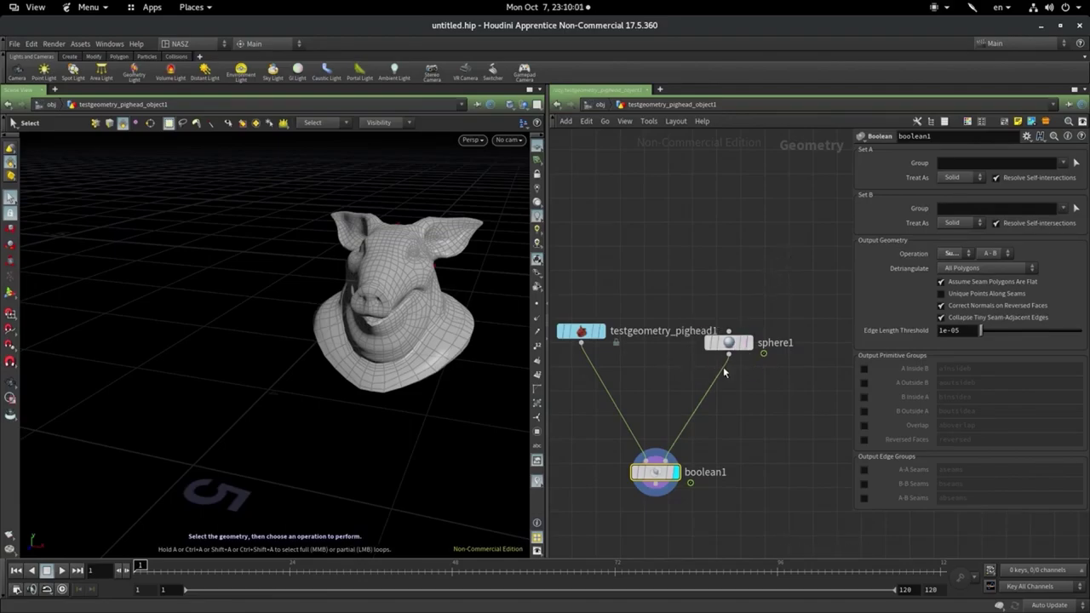
left_click_drag(727, 343, 744, 331)
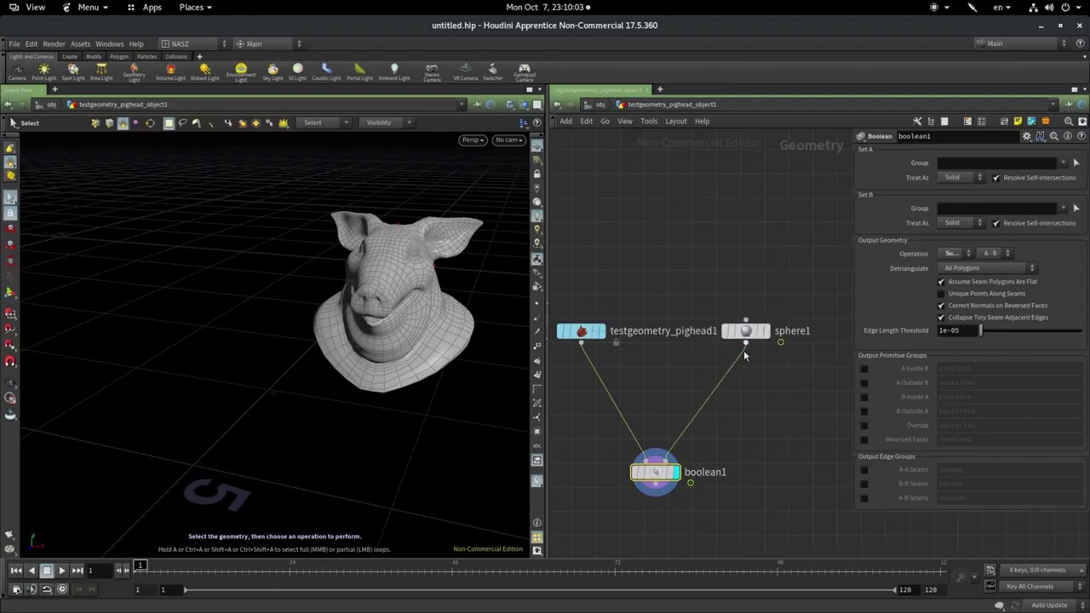
mouse_move(181, 582)
left_mouse_down()
mouse_move(226, 570)
mouse_move(534, 570)
mouse_move(140, 570)
left_mouse_up()
mouse_move(747, 341)
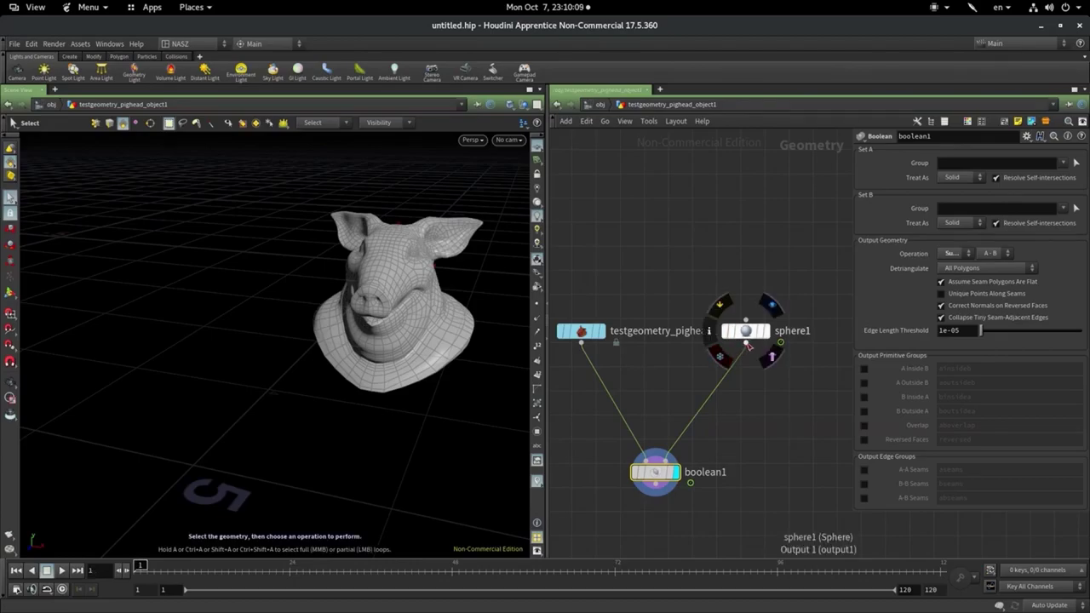
key("Tab")
type("mo")
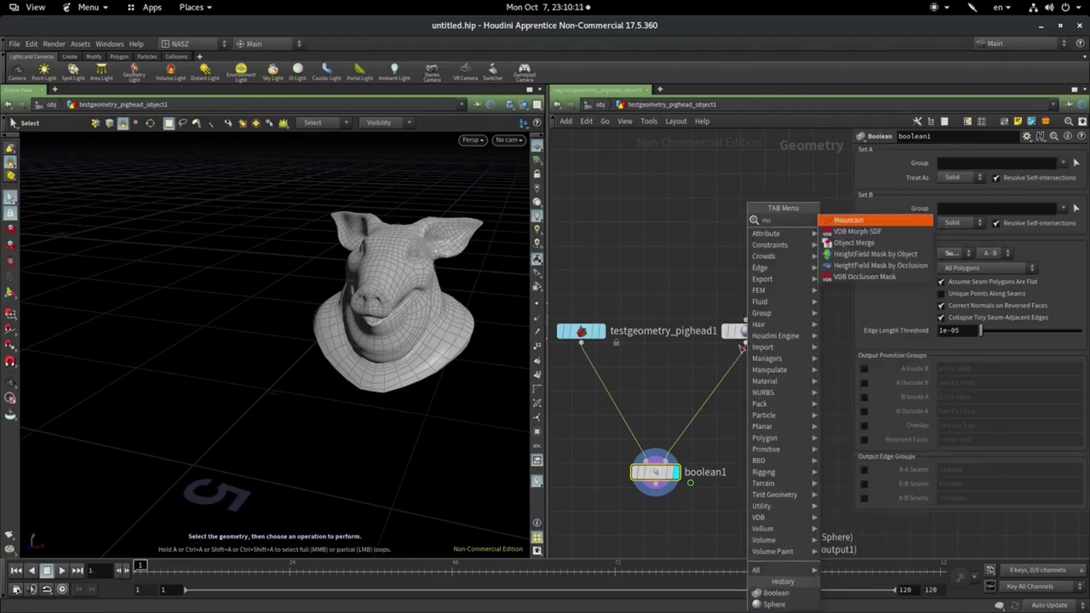
type("u")
Insert a mountain1 node between sphere1 and boolean1, display it, and preview the deformation
left_click(847, 223)
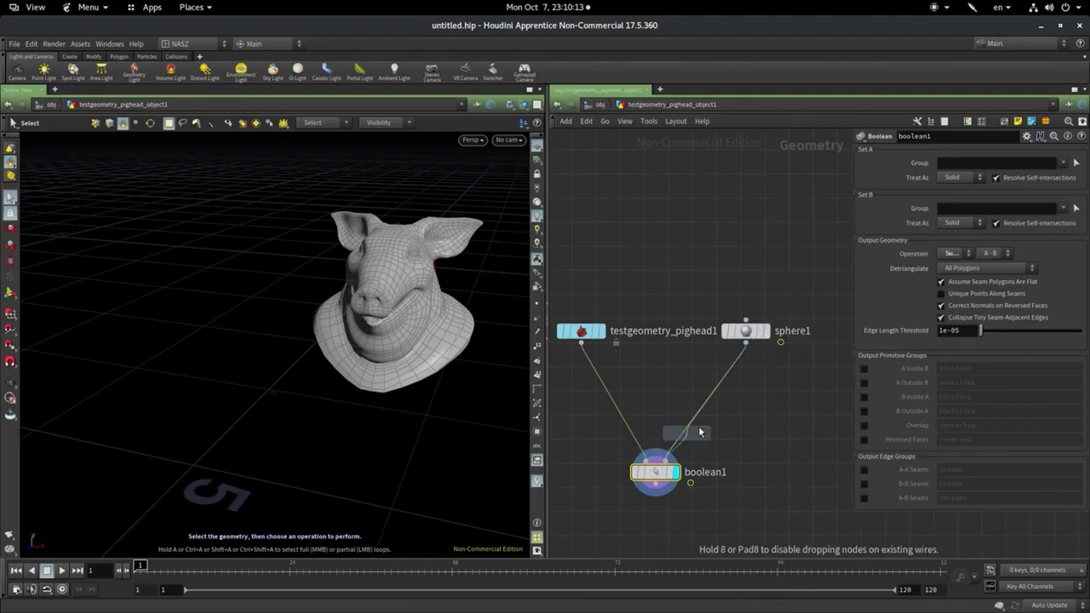
left_click(743, 404)
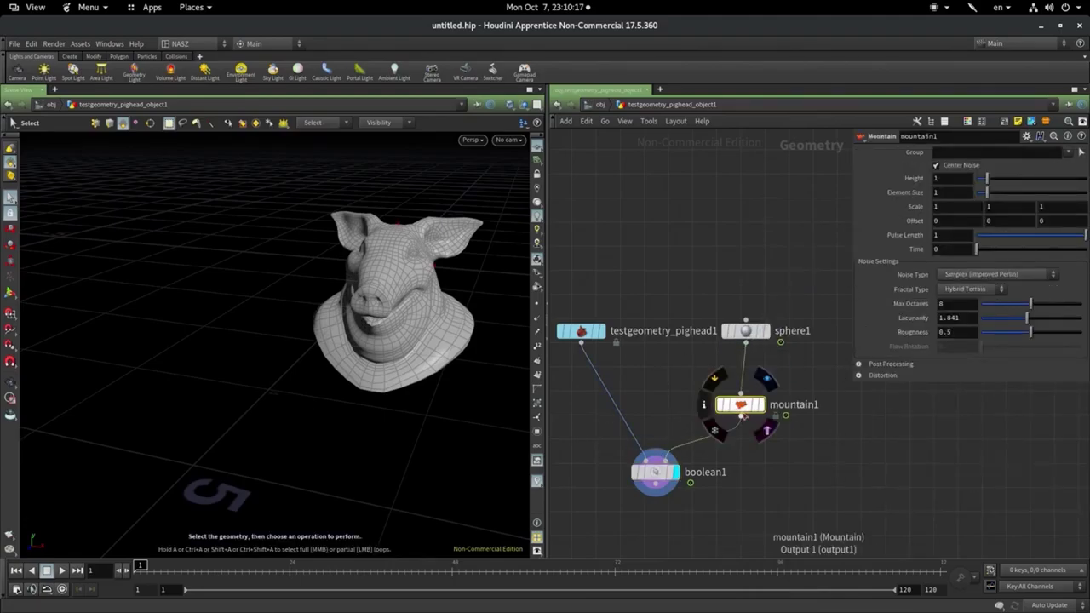
left_click_drag(741, 405, 746, 406)
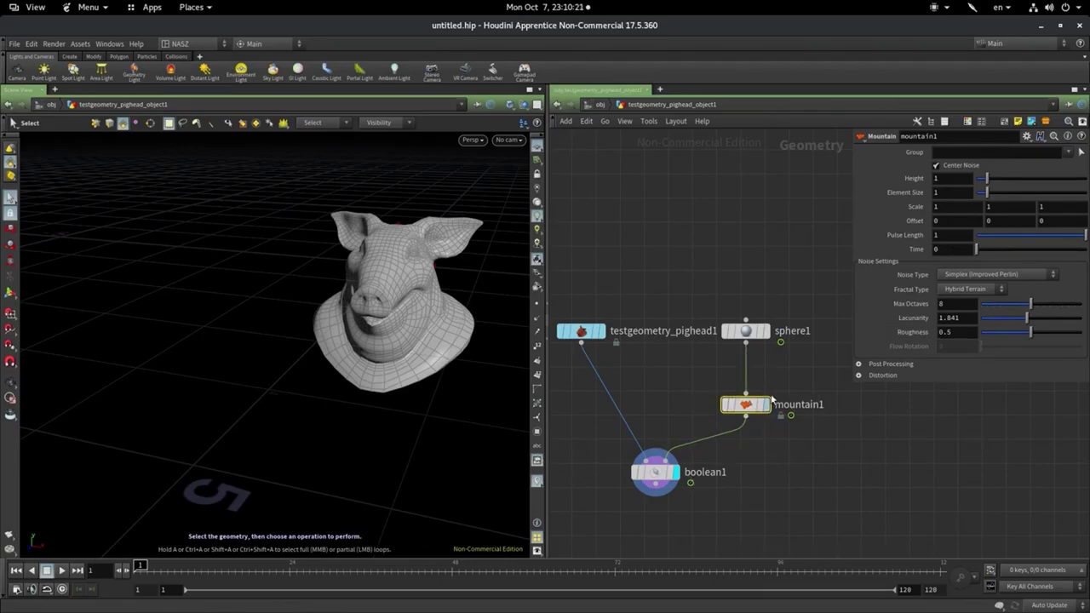
left_click(767, 406)
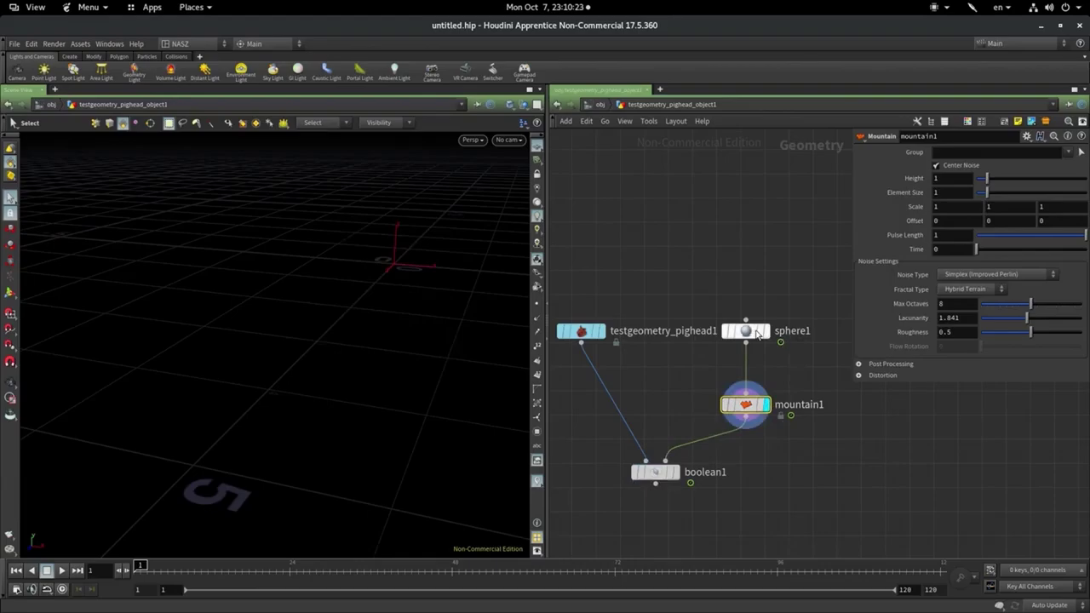
mouse_move(158, 567)
left_mouse_down()
mouse_move(434, 569)
mouse_move(496, 606)
mouse_move(691, 564)
mouse_move(424, 565)
mouse_move(485, 565)
left_mouse_up()
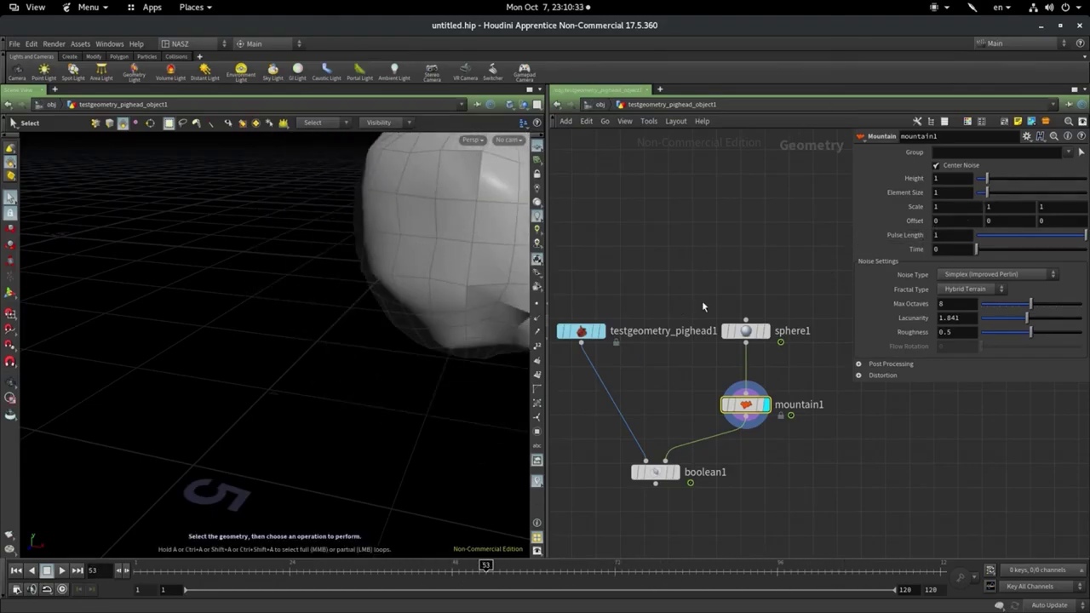
Display the boolean1 result so the pig head appears cut by the bumpy sphere
key("Escape")
mouse_move(414, 256)
left_mouse_down()
mouse_move(313, 388)
mouse_move(375, 511)
left_mouse_up()
key("s")
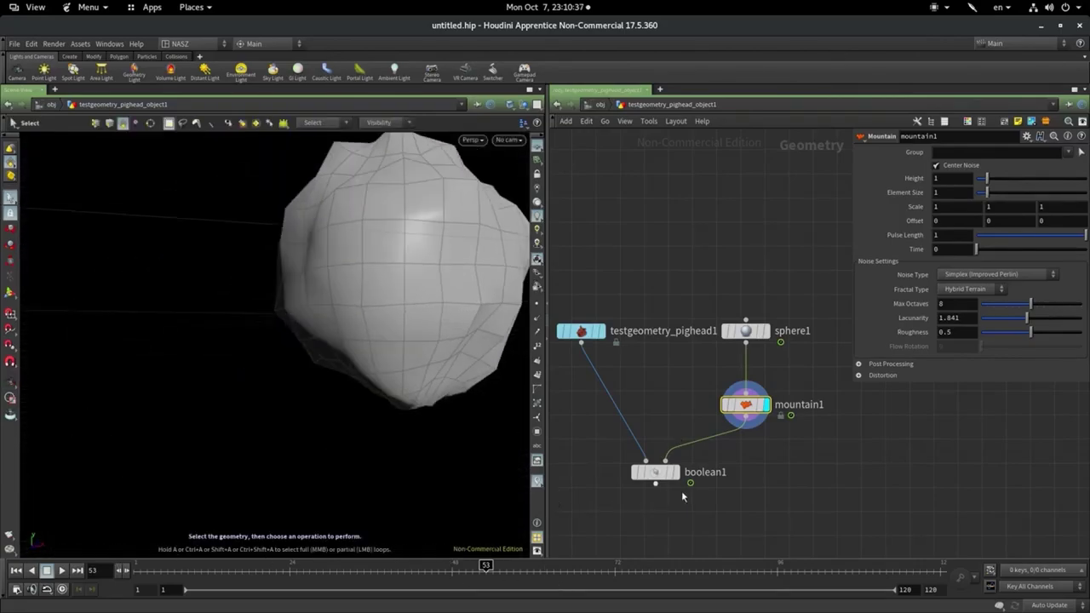
left_click(674, 472)
key("Escape")
scroll(362, 407, "up", 3)
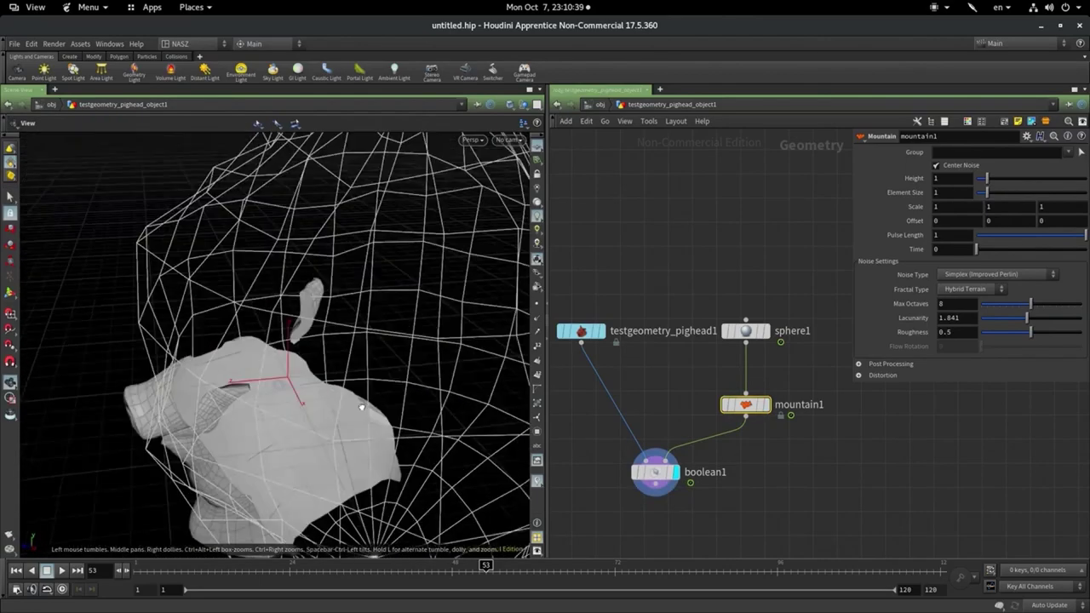
scroll(362, 408, "down", 4)
Select boolean1 and scrub the timeline to watch the cut change
key("s")
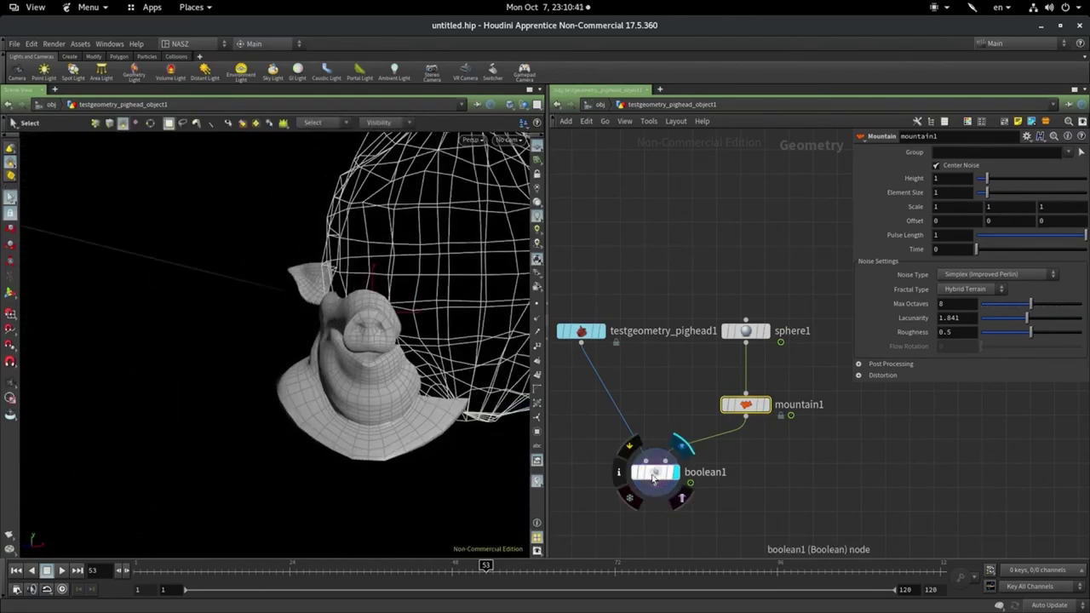
left_click(654, 479)
left_click_drag(377, 384, 271, 477, "alt")
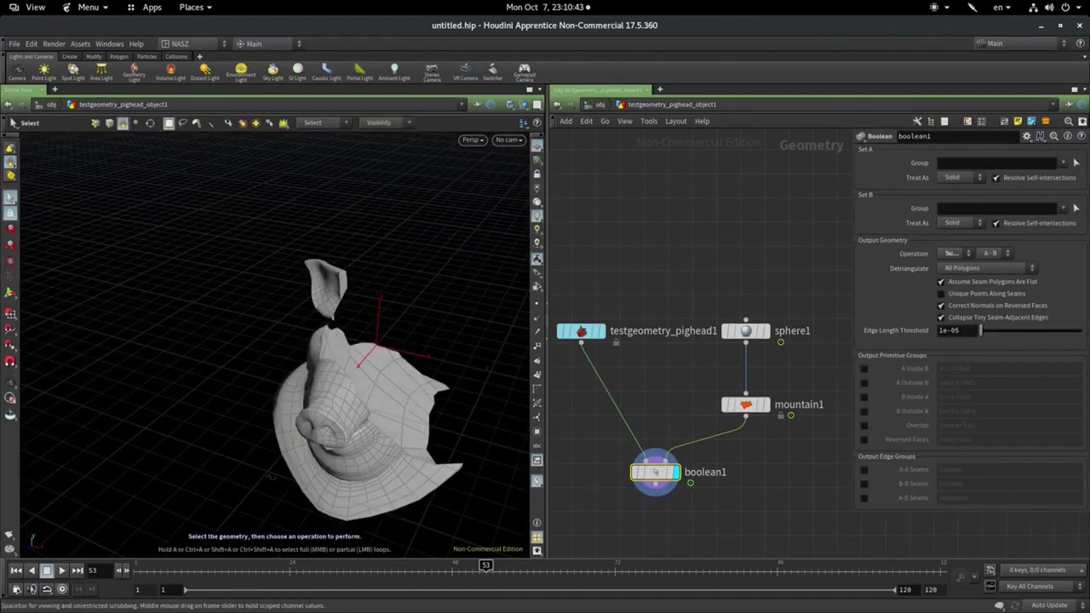
mouse_move(328, 565)
left_mouse_down()
mouse_move(390, 539)
mouse_move(364, 532)
mouse_move(532, 512)
mouse_move(138, 566)
left_mouse_up()
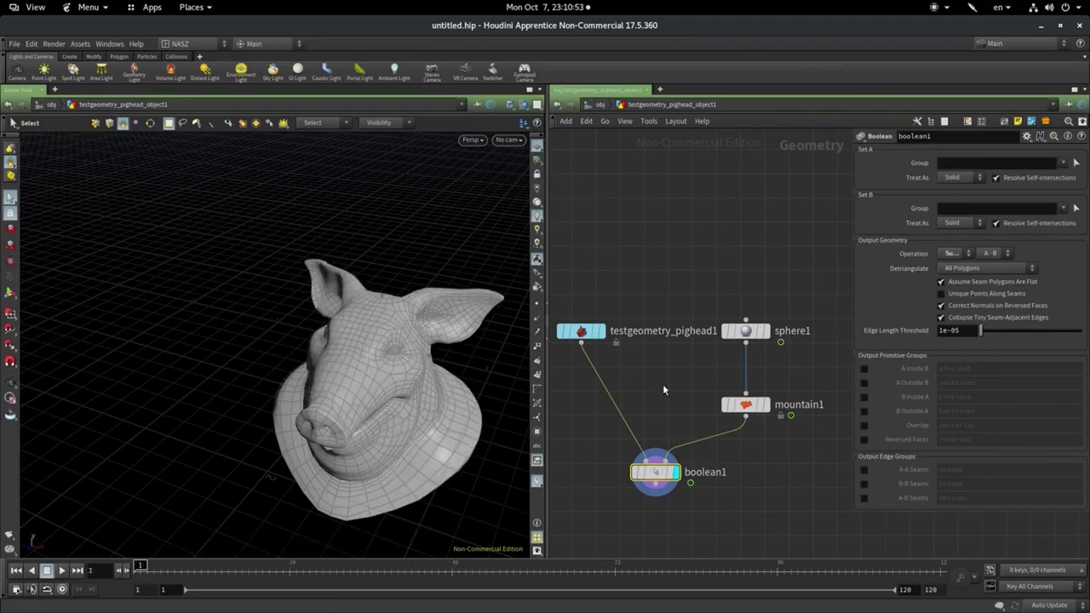
Display mountain1's lumpy sphere at frame 52 and move the sphere1 node higher
left_click(753, 407)
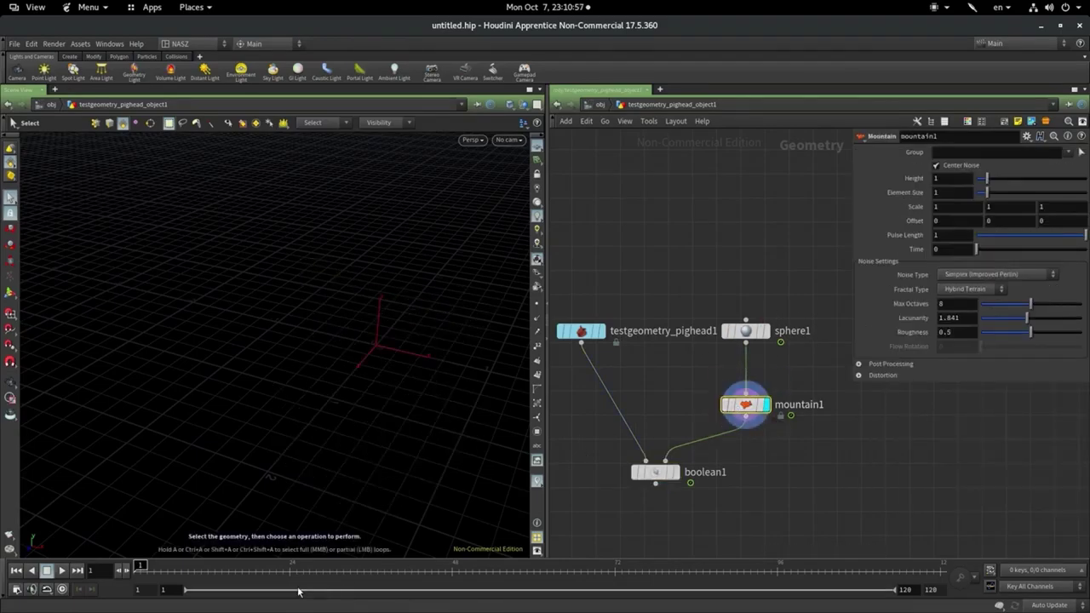
mouse_move(516, 565)
left_mouse_down()
mouse_move(737, 585)
mouse_move(475, 569)
left_mouse_up()
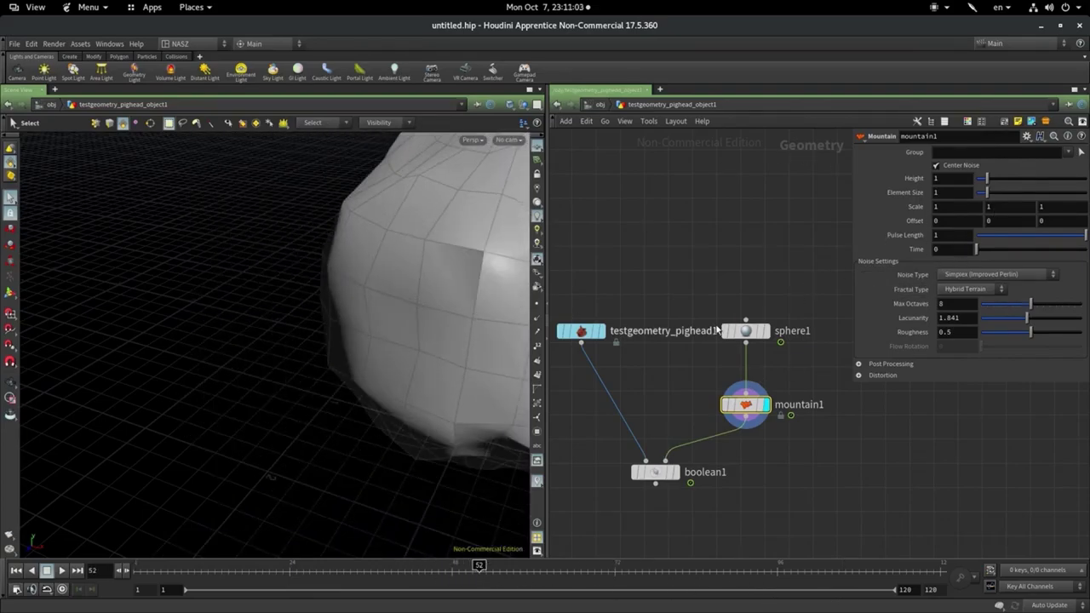
left_click_drag(748, 332, 748, 261)
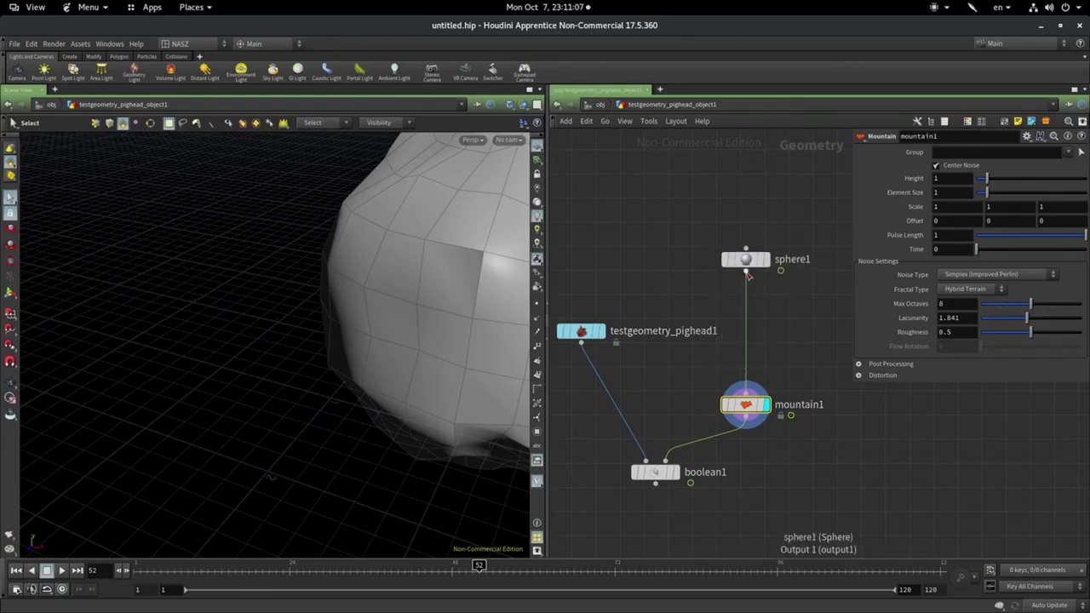
Insert a subdivide1 node between sphere1 and mountain1
key("Tab")
type("sub")
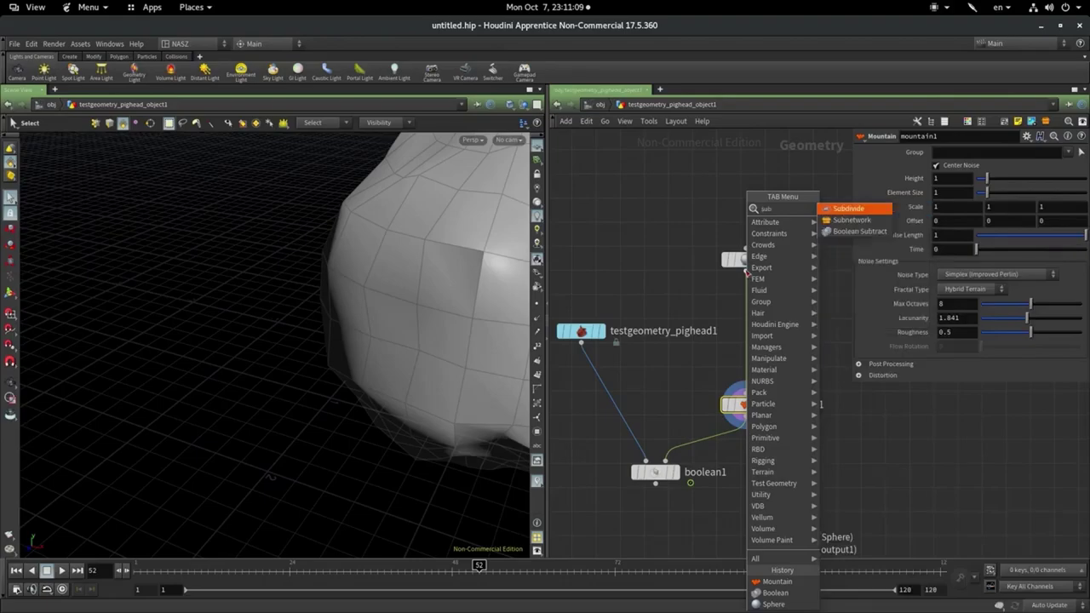
left_click(867, 210)
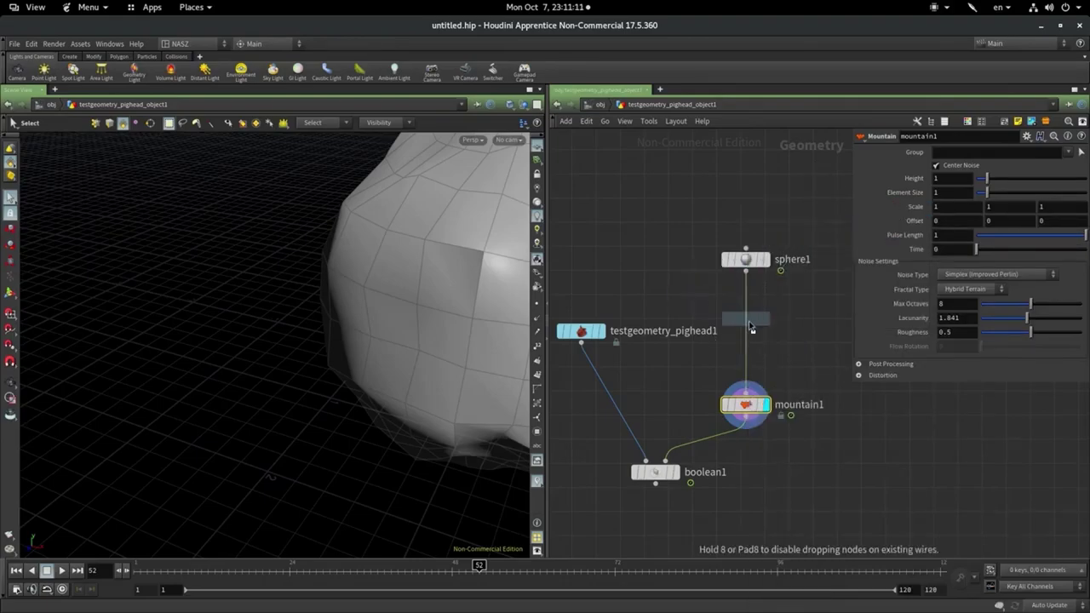
left_click(749, 327)
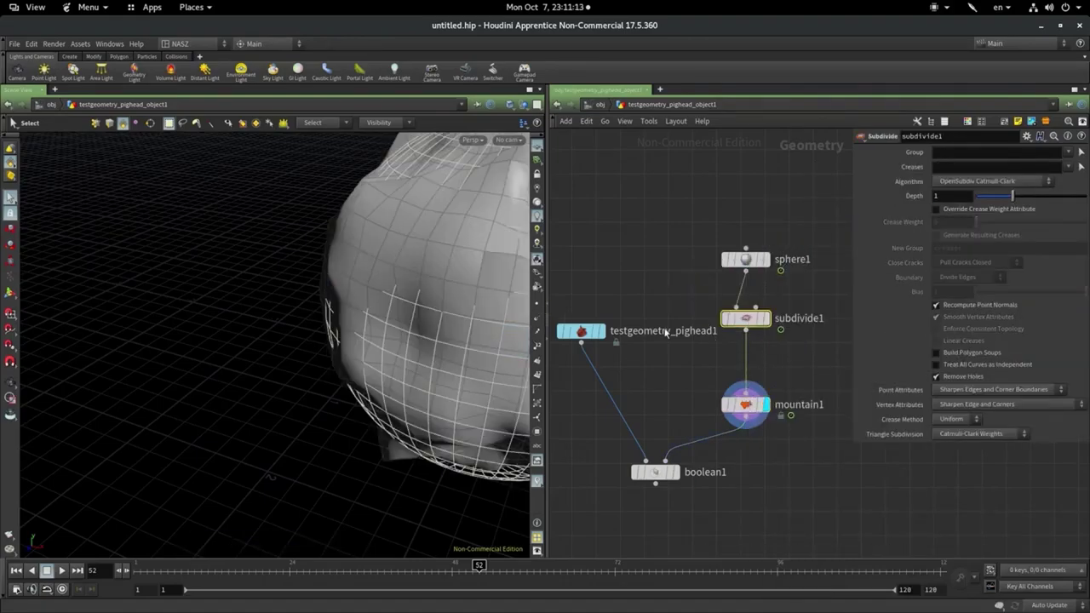
Raise mountain1's Height to 3.58 and preview the displaced sphere from frame 10
left_click(746, 405)
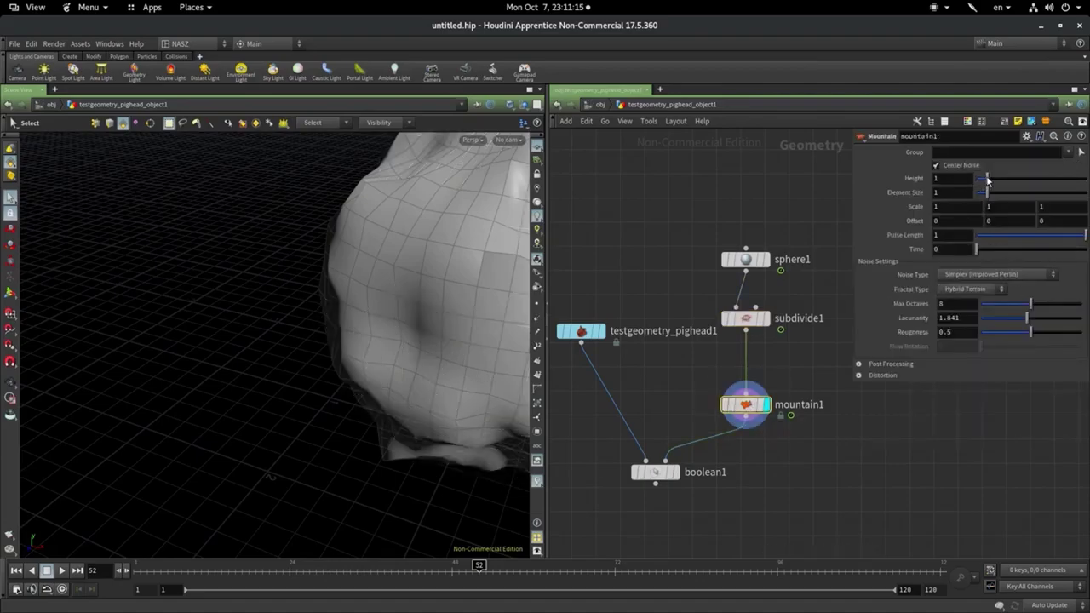
left_click_drag(988, 179, 1015, 179)
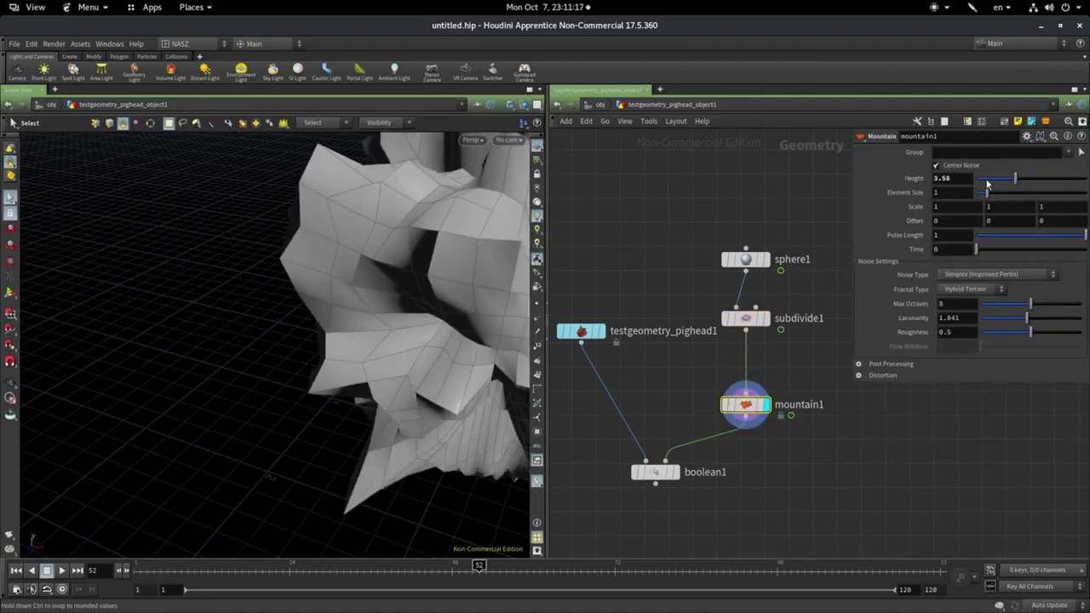
left_click(196, 565)
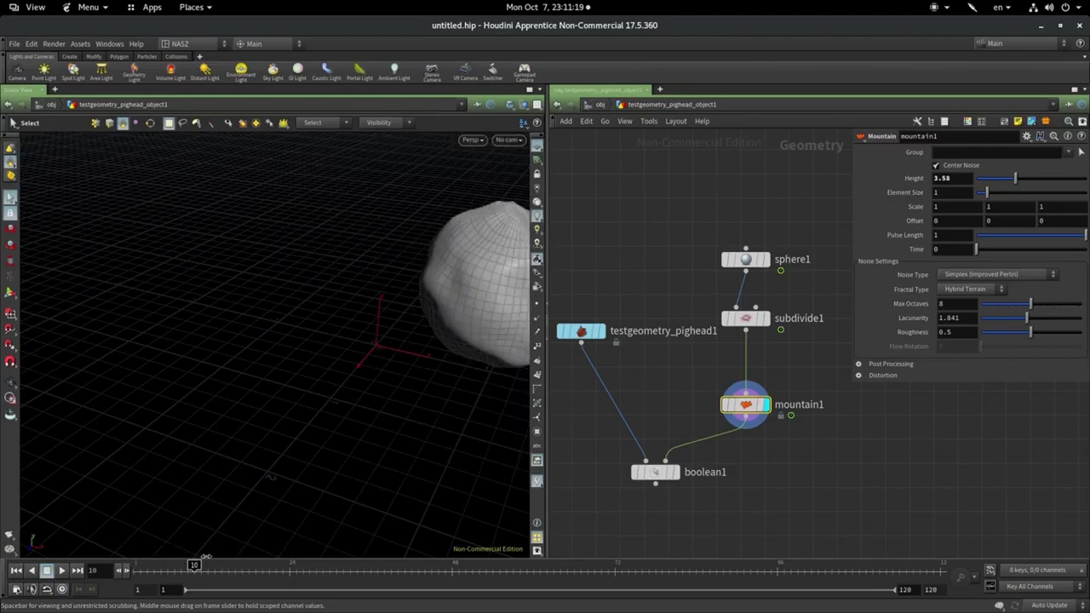
left_click_drag(205, 557, 508, 526)
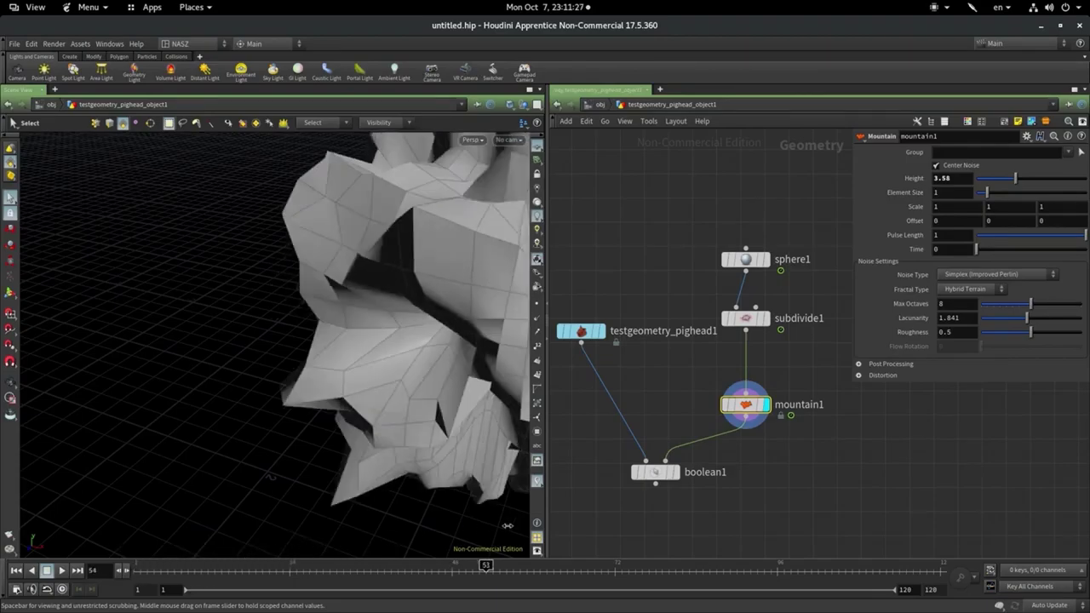
Display boolean1, scrub from frame 1 to about frame 42, and select subdivide1
left_click(676, 472)
left_click(128, 568)
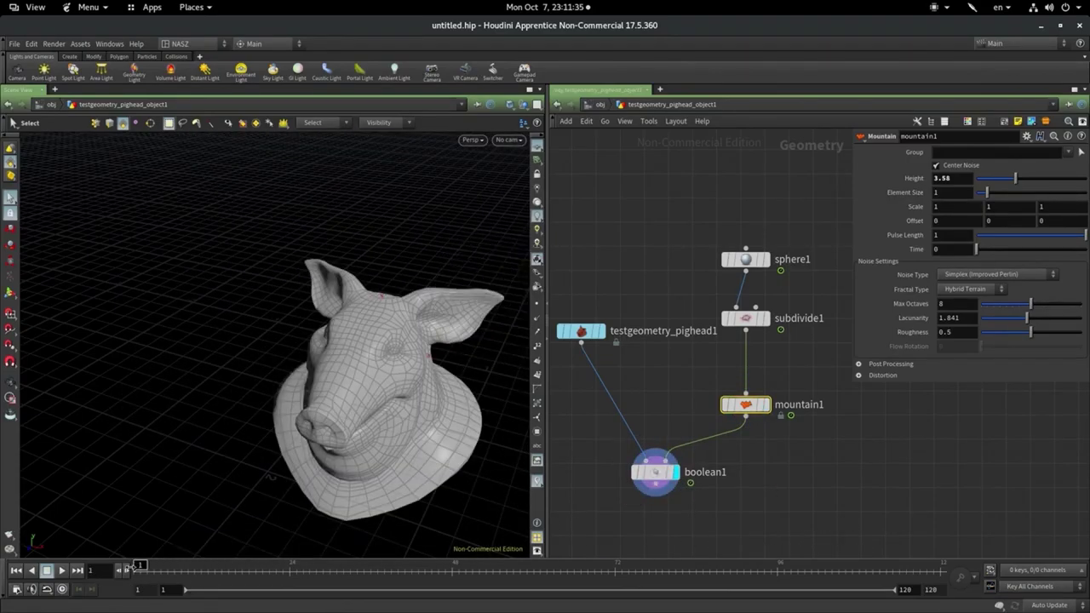
left_click_drag(128, 569, 441, 571)
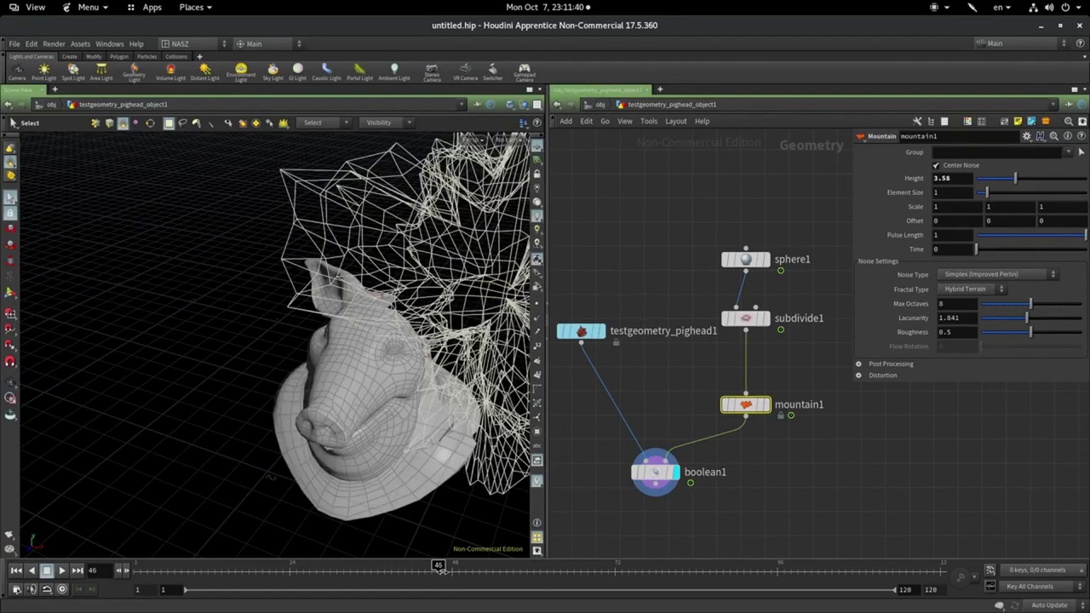
left_click_drag(441, 568, 431, 573)
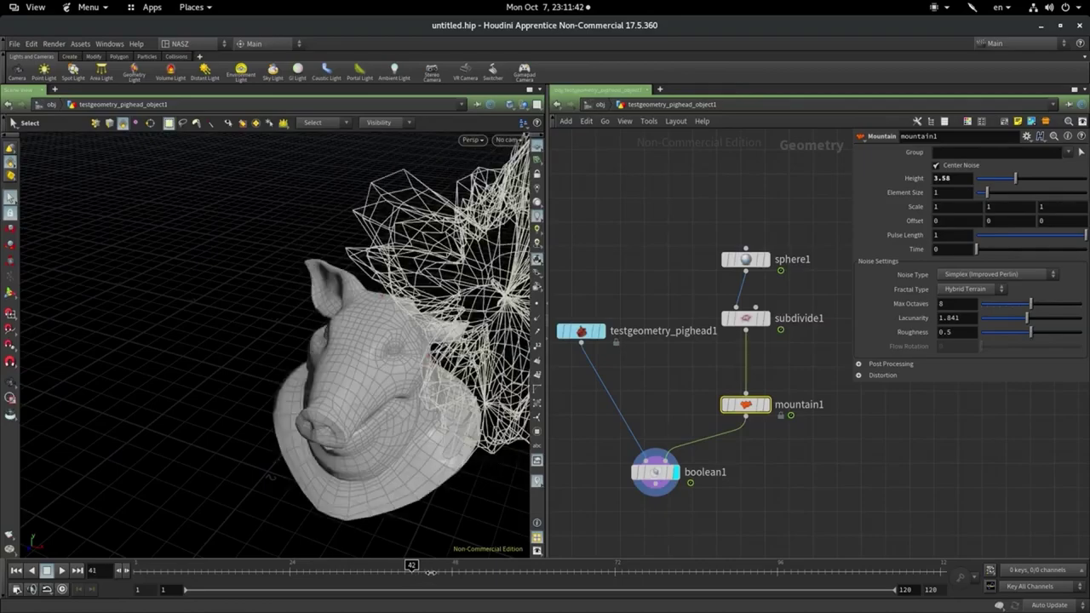
left_click(749, 322)
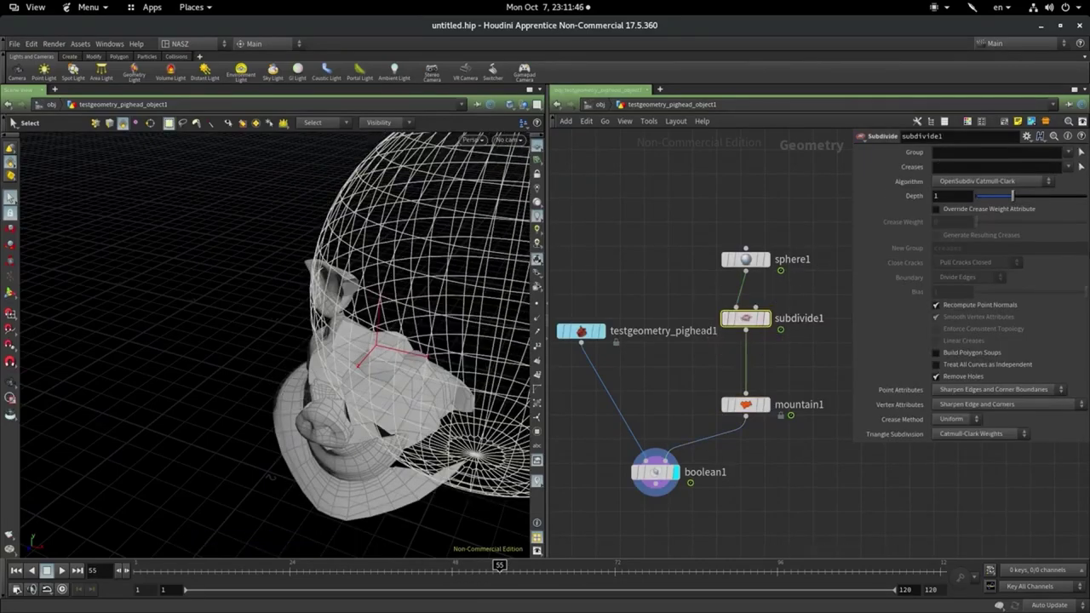
Set subdivide1's Depth to 2, keeping the current subdivision algorithm
left_click_drag(1074, 198, 1082, 203)
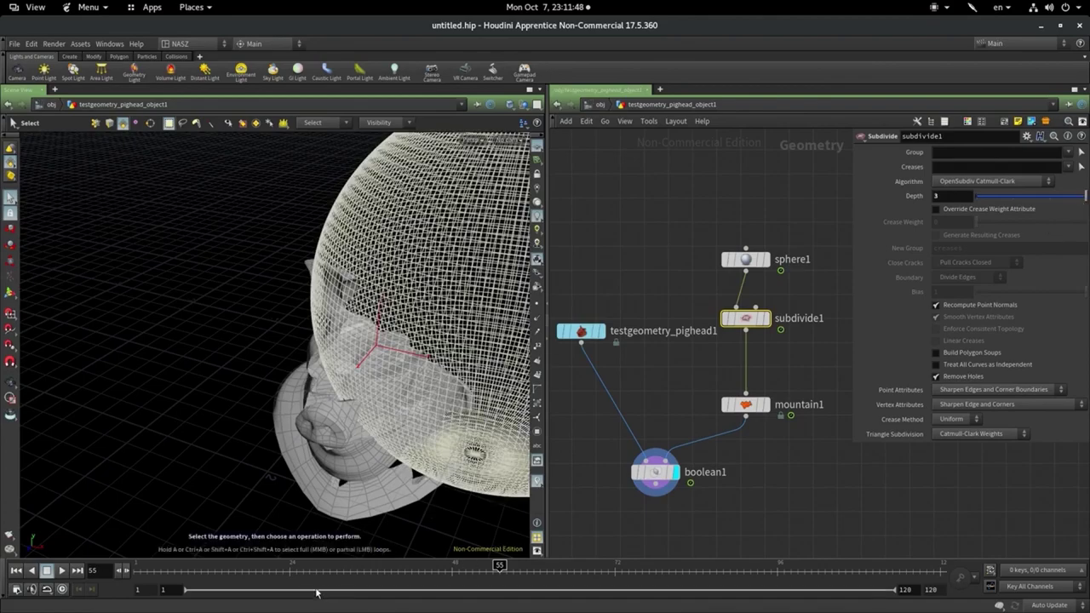
mouse_move(310, 565)
left_mouse_down()
mouse_move(247, 564)
mouse_move(297, 562)
left_mouse_up()
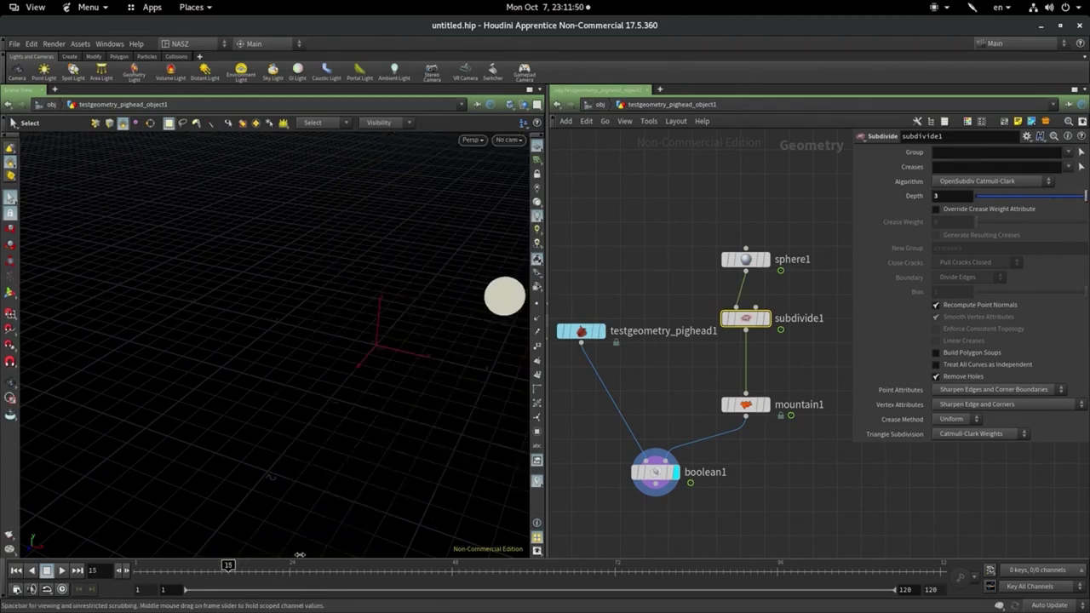
left_click(1032, 185)
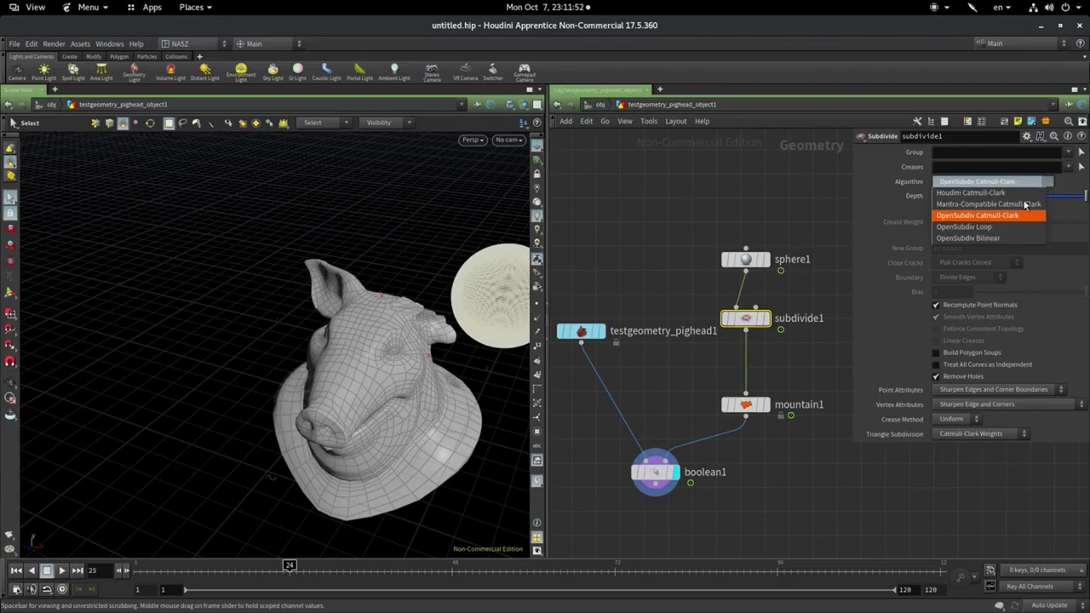
left_click(1070, 196)
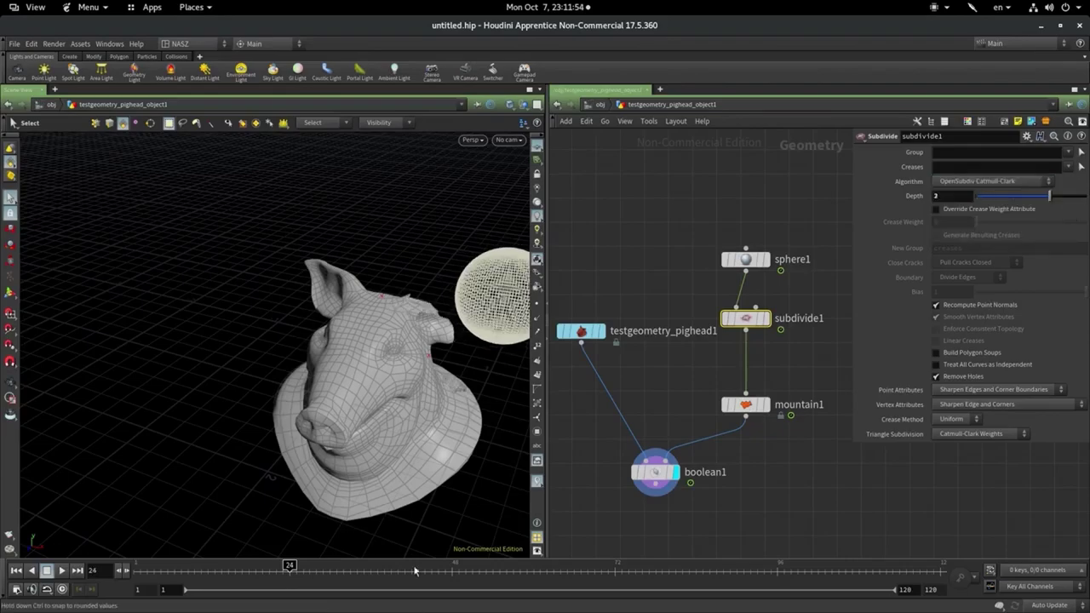
left_click_drag(290, 564, 254, 574)
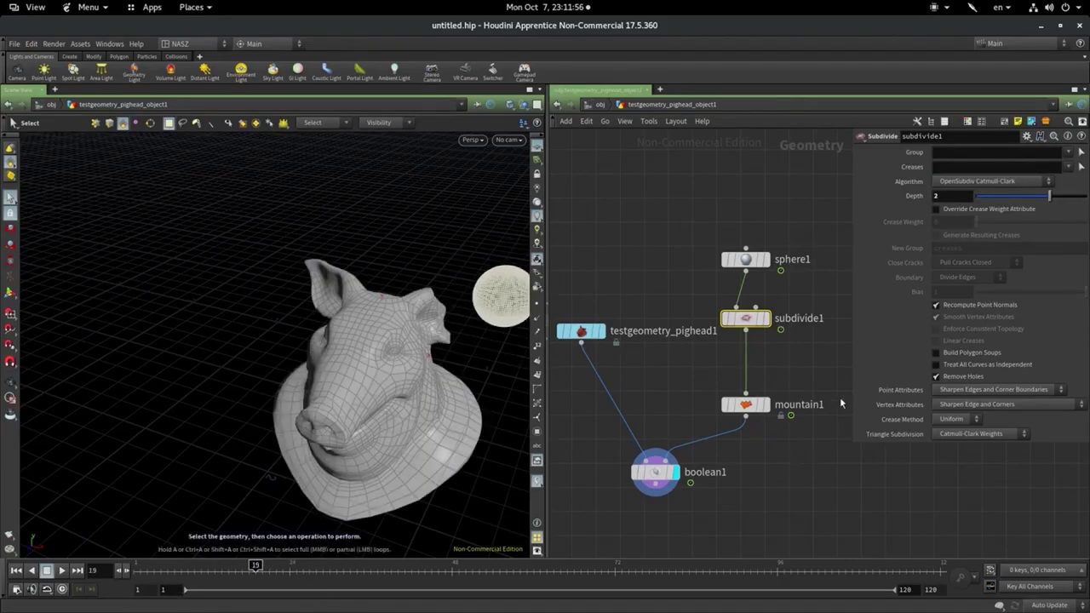
Lower mountain1's Height to 1.19, scrub forward, and select the pig head node
left_click(739, 406)
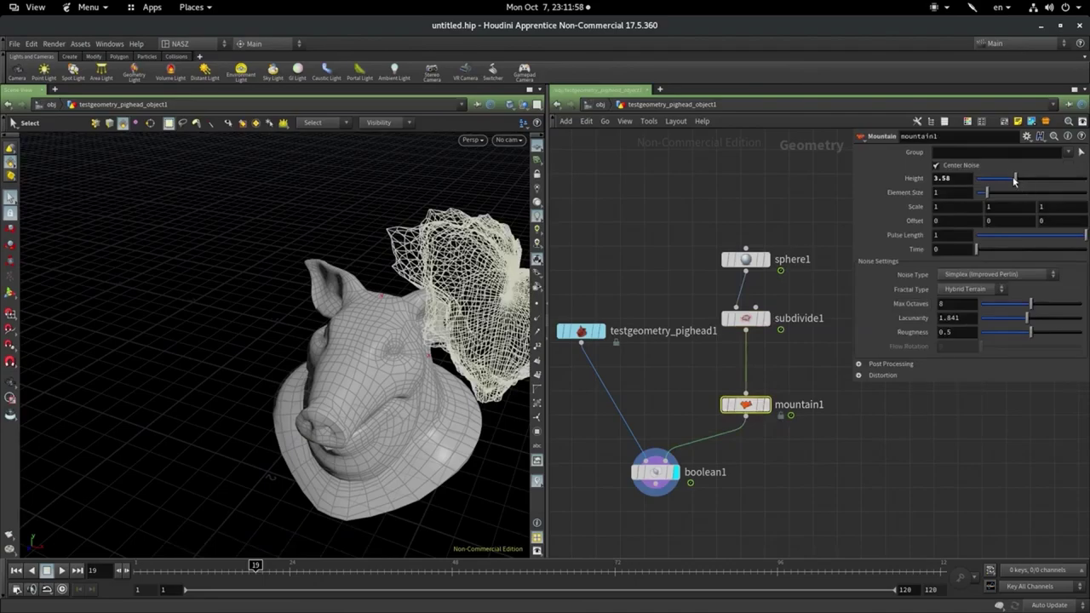
left_click_drag(1014, 177, 990, 179)
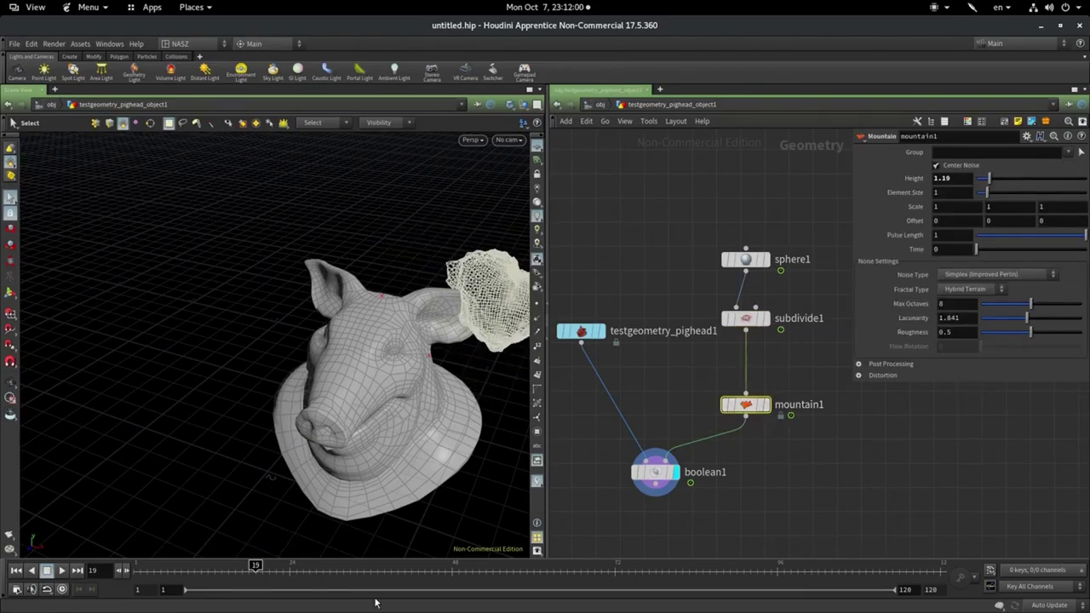
mouse_move(255, 568)
left_mouse_down()
mouse_move(475, 550)
mouse_move(140, 566)
mouse_move(275, 566)
left_mouse_up()
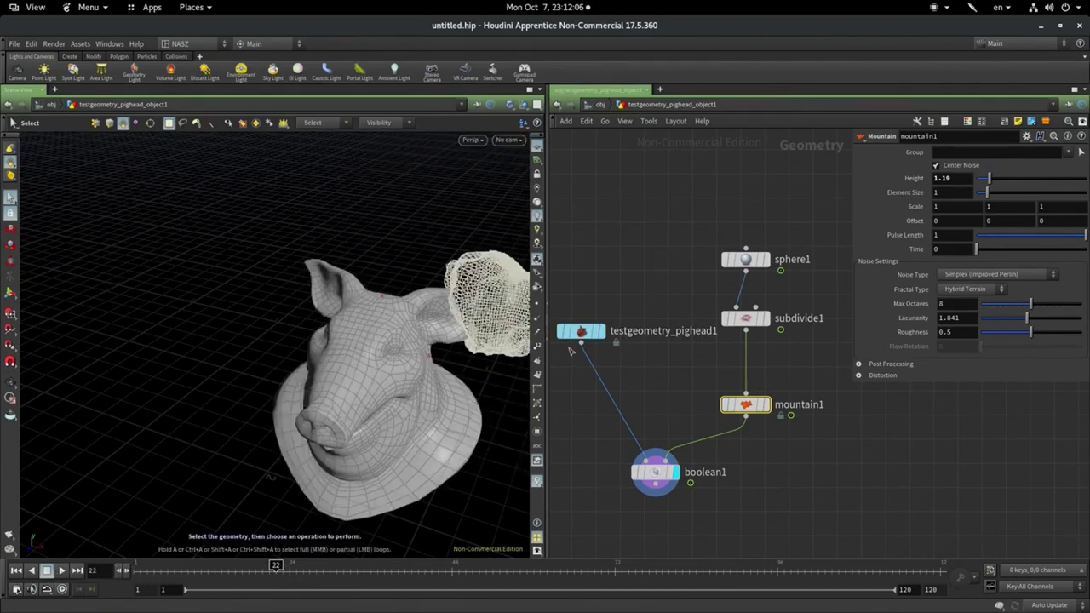
left_click(581, 332)
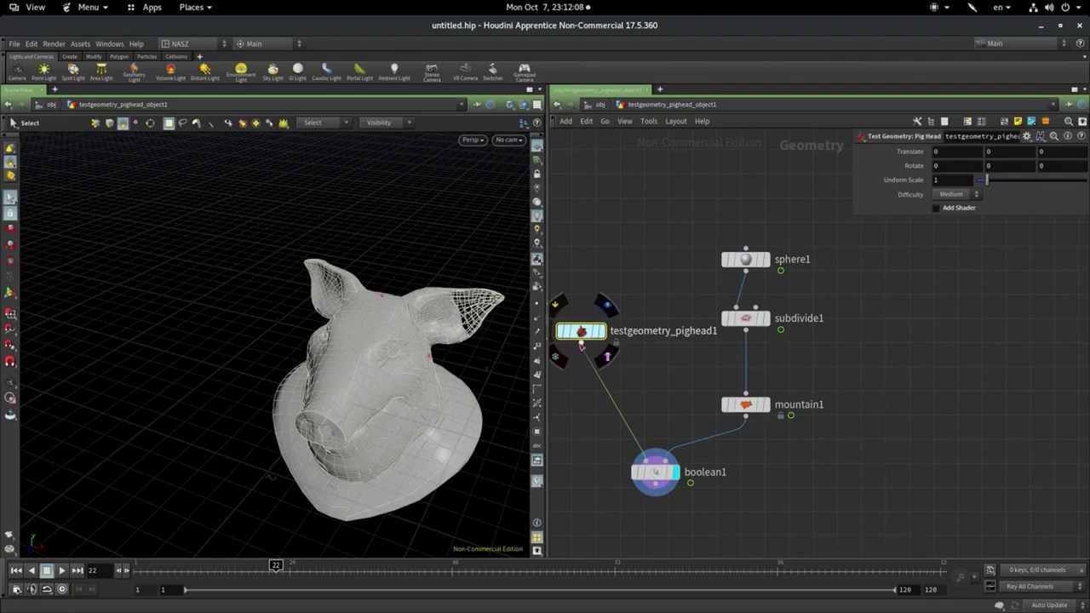
key("Tab")
type("sub")
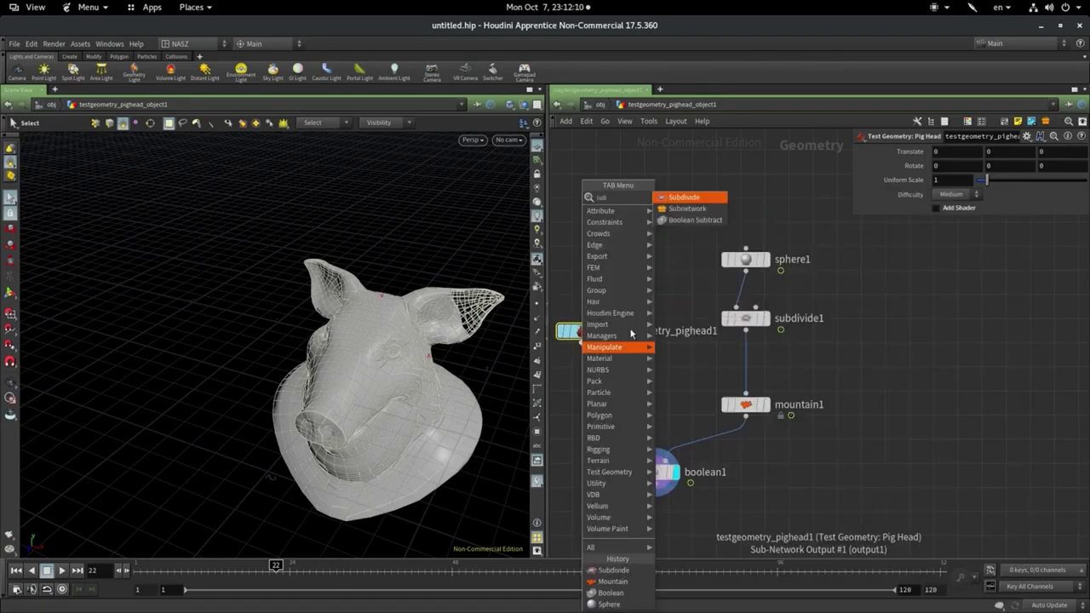
left_click(688, 197)
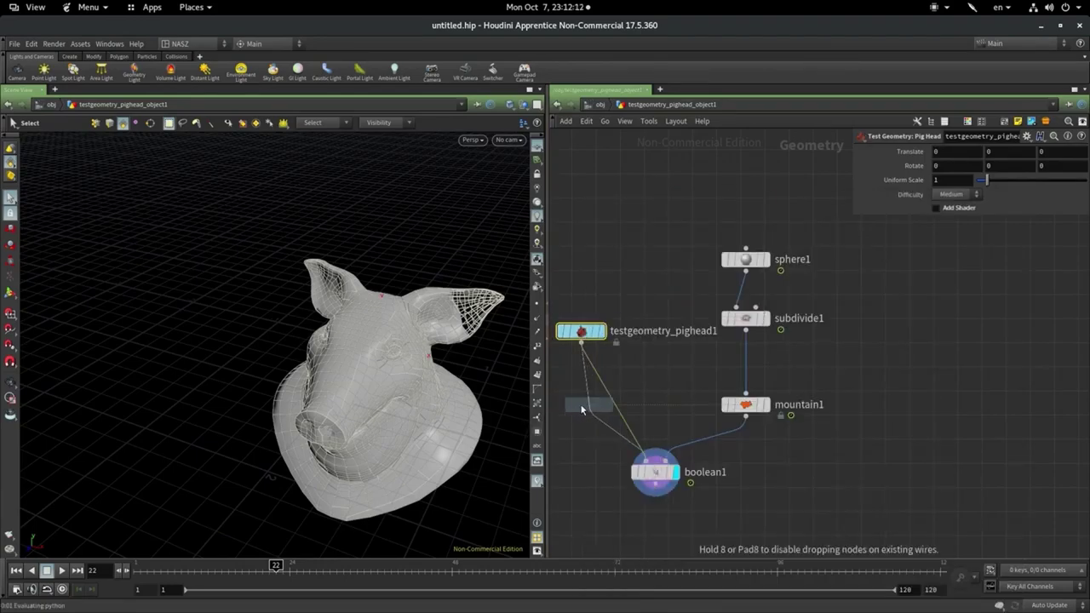
left_click(581, 411)
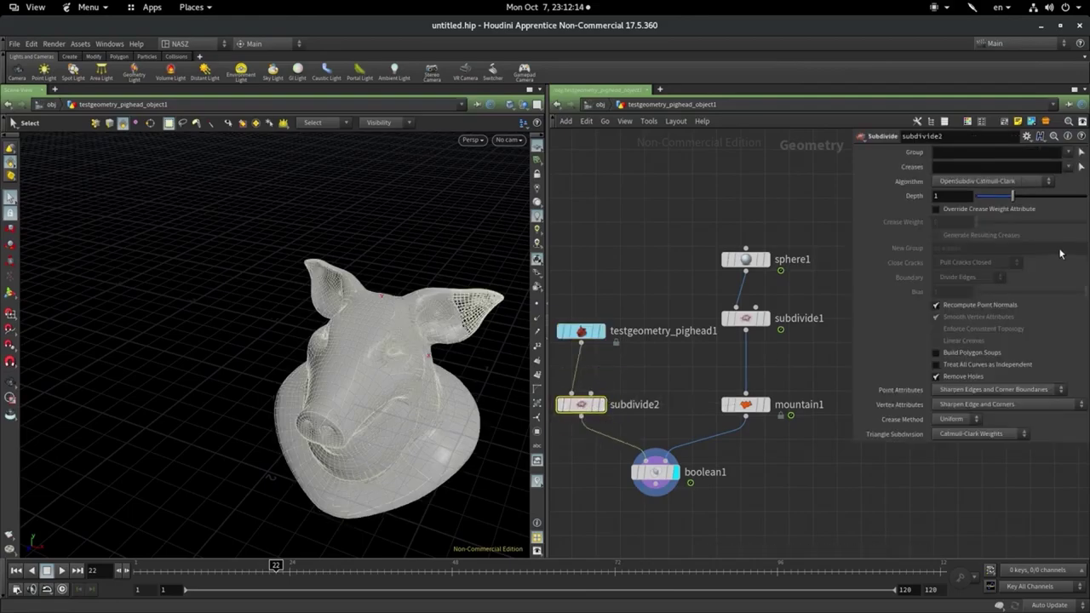
left_click_drag(1047, 197, 1031, 201)
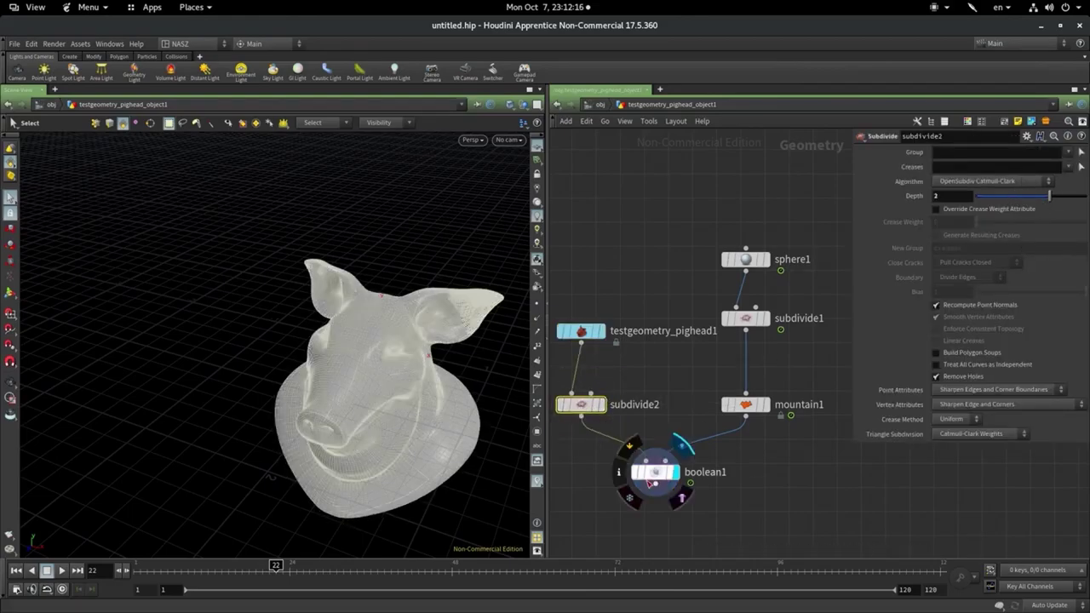
left_click(655, 472)
left_click_drag(190, 568, 144, 569)
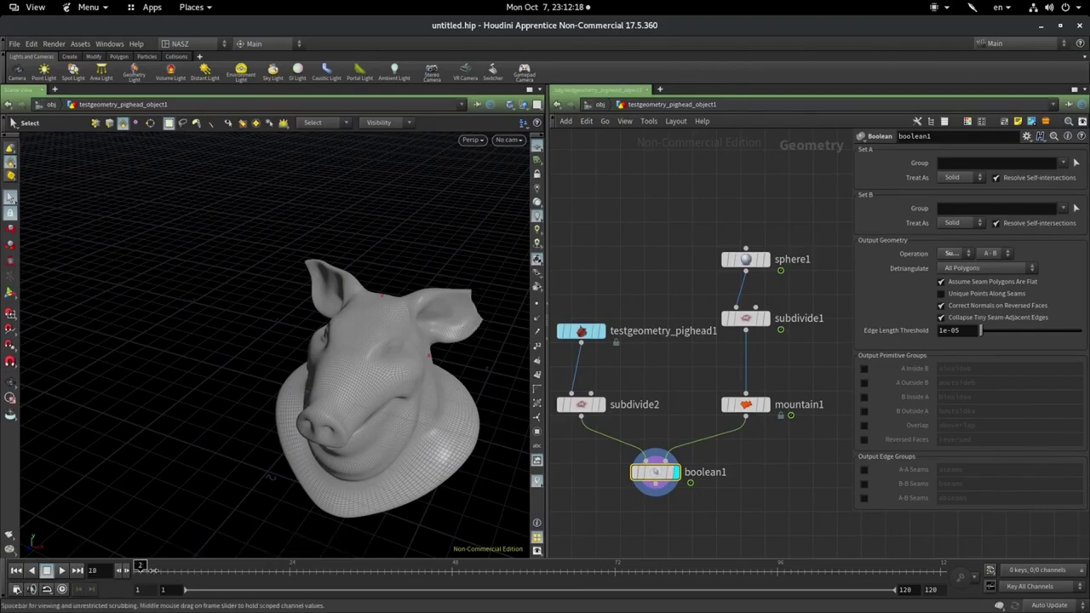
left_click_drag(281, 559, 472, 562)
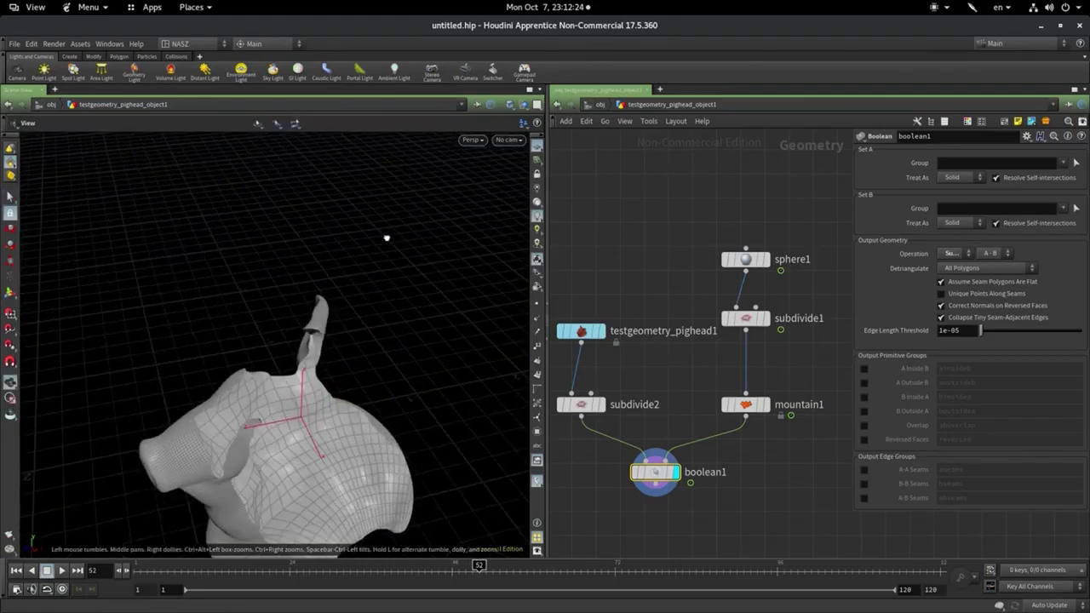
Rewind to the first frame, scrub to about frame 8, and select subdivide2
left_click_drag(460, 246, 389, 179, "alt")
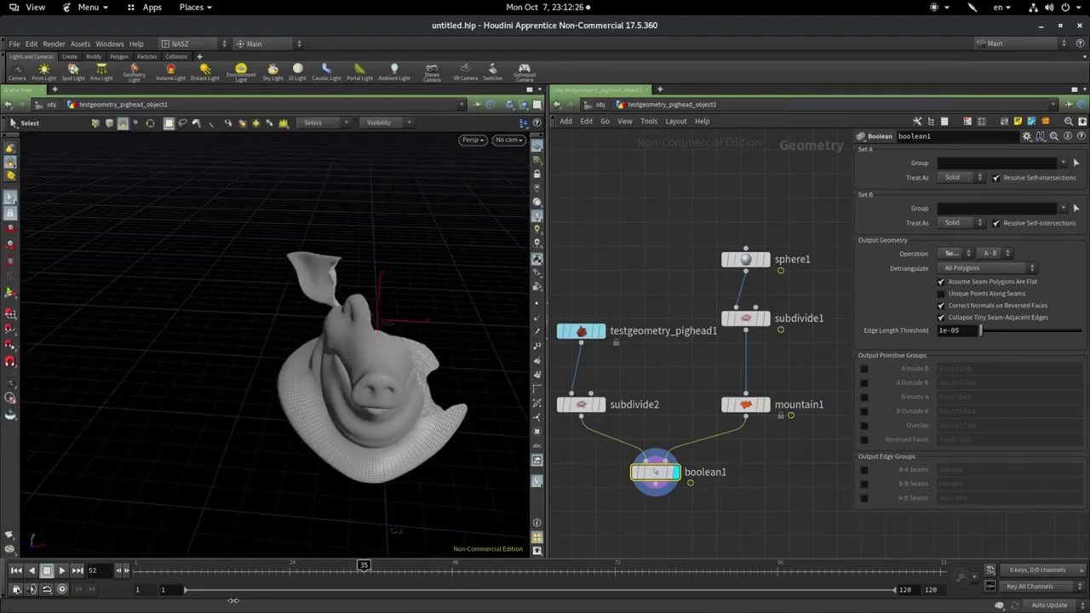
key("ctrl+Up")
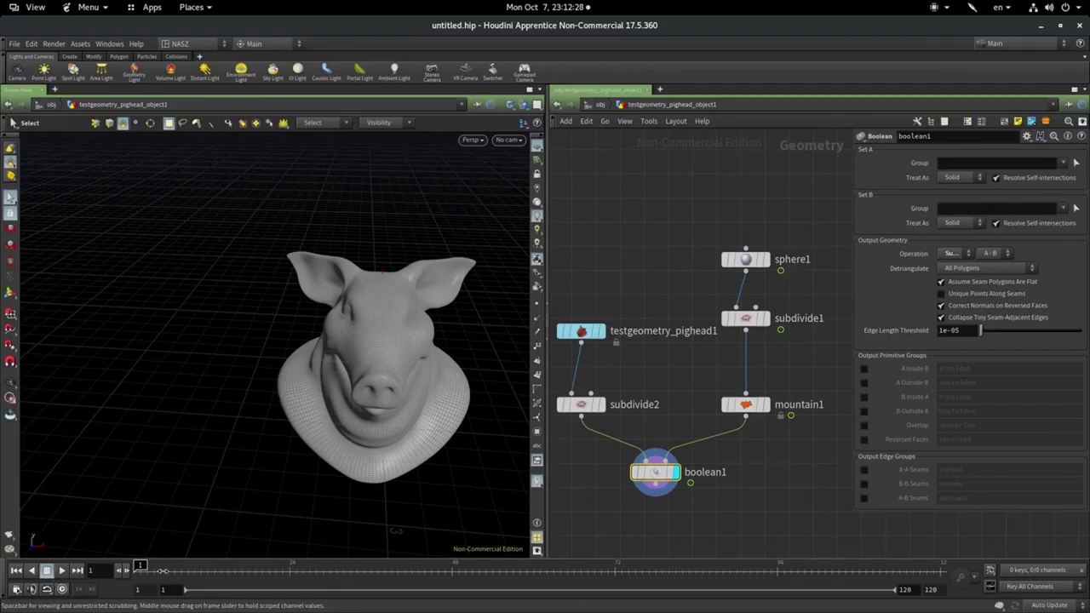
left_click(141, 569)
left_click_drag(141, 567, 61, 570)
left_click_drag(146, 555, 174, 564)
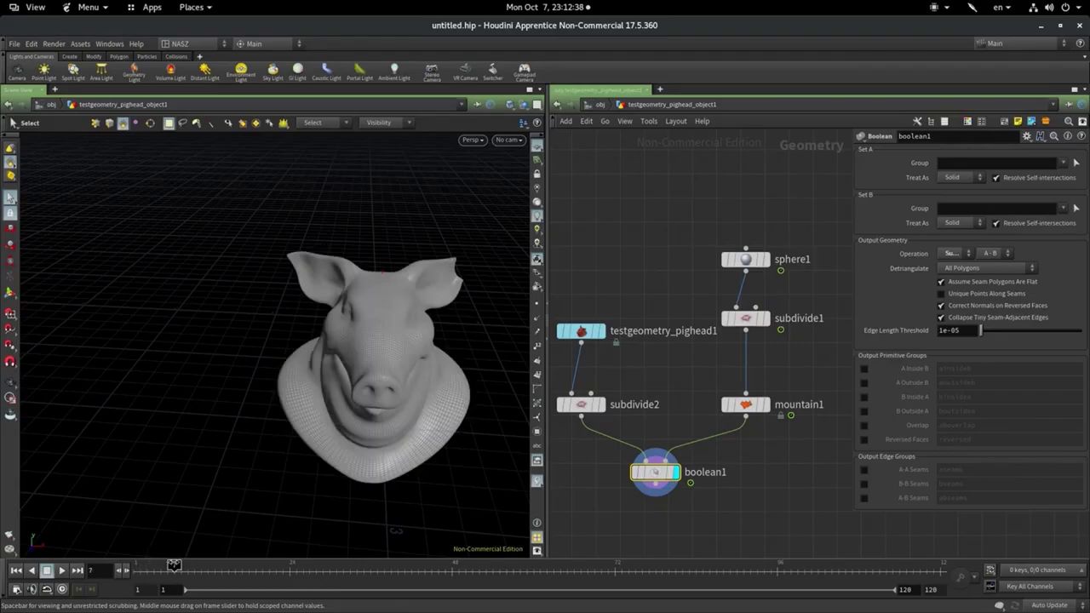
left_click_drag(175, 565, 180, 565)
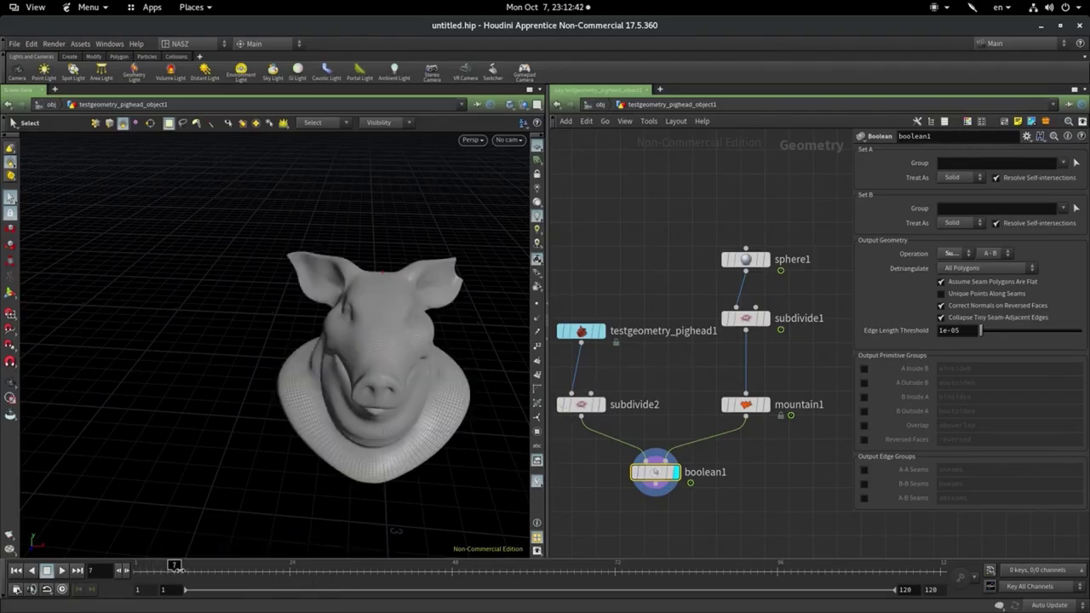
left_click_drag(174, 565, 181, 564)
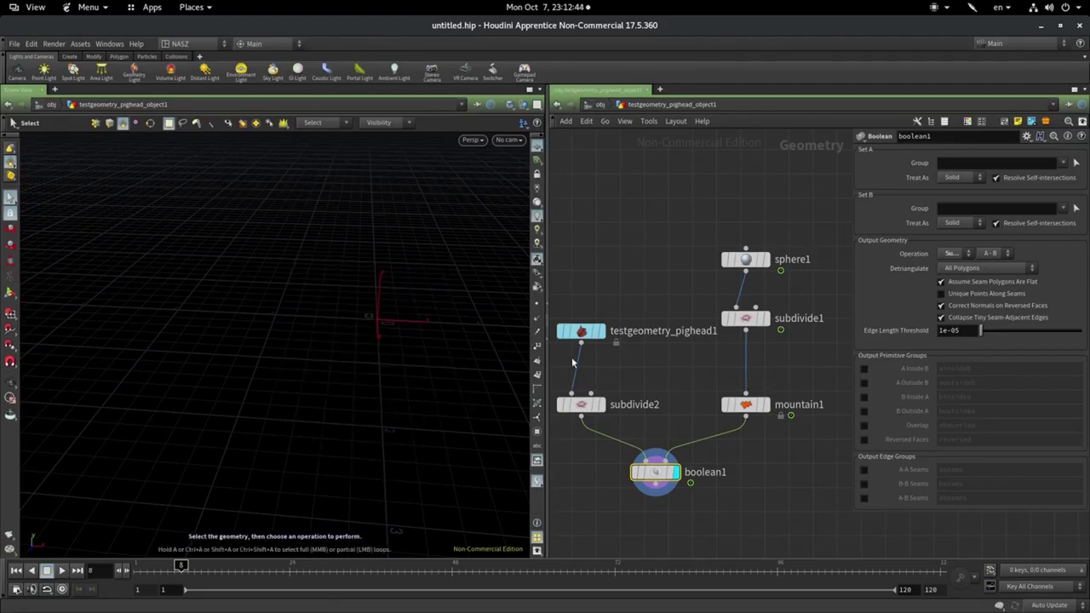
left_click(581, 406)
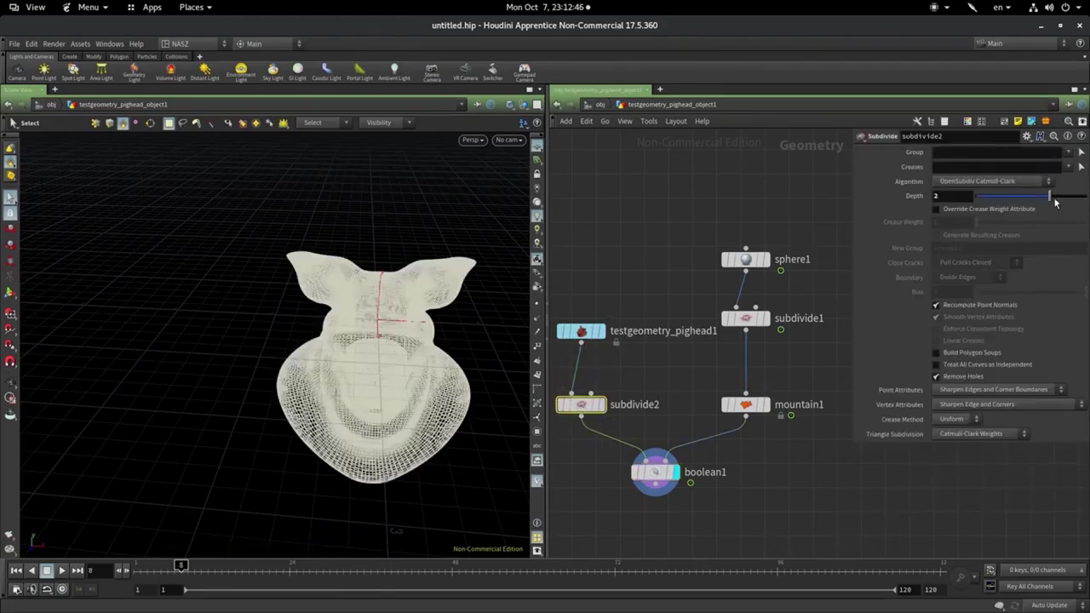
Lower subdivide2's Depth to 1 and advance the animation to frame 50
mouse_move(1041, 202)
left_mouse_down()
mouse_move(1014, 202)
mouse_move(1084, 198)
mouse_move(1012, 198)
left_mouse_up()
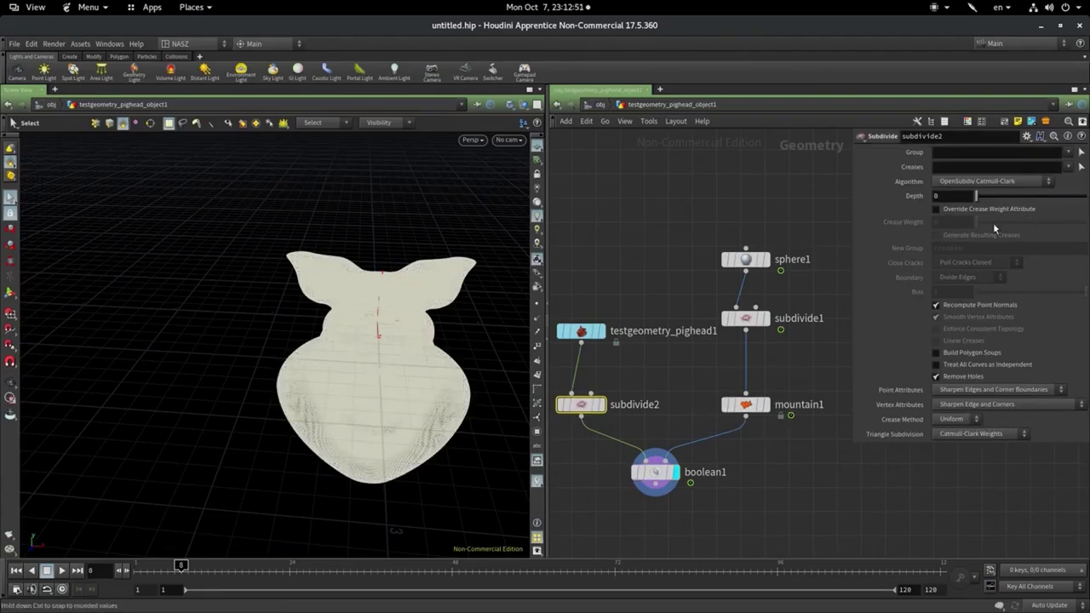
left_click(745, 317)
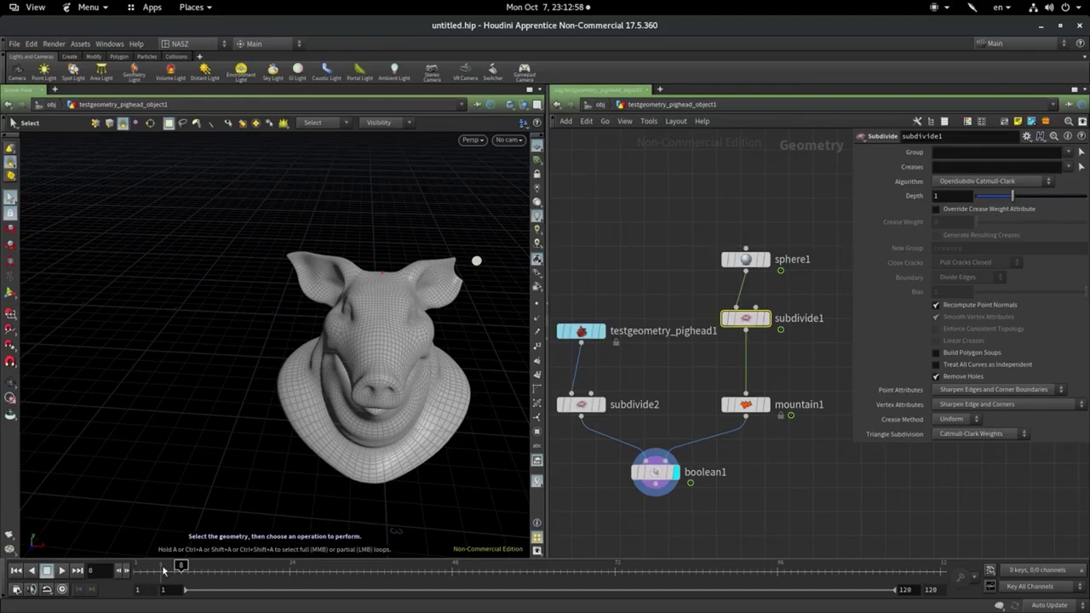
mouse_move(165, 571)
left_mouse_down()
mouse_move(444, 551)
mouse_move(465, 565)
left_mouse_up()
left_click_drag(128, 384, 255, 494, "alt")
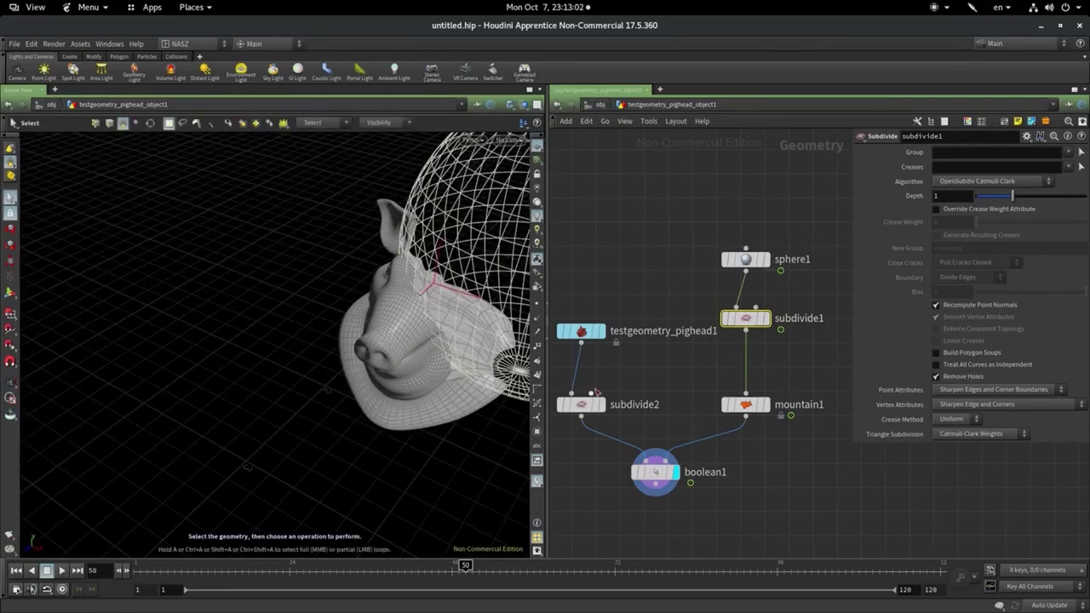
Bypass subdivide1 to compare the result, then restore it
left_click(588, 403)
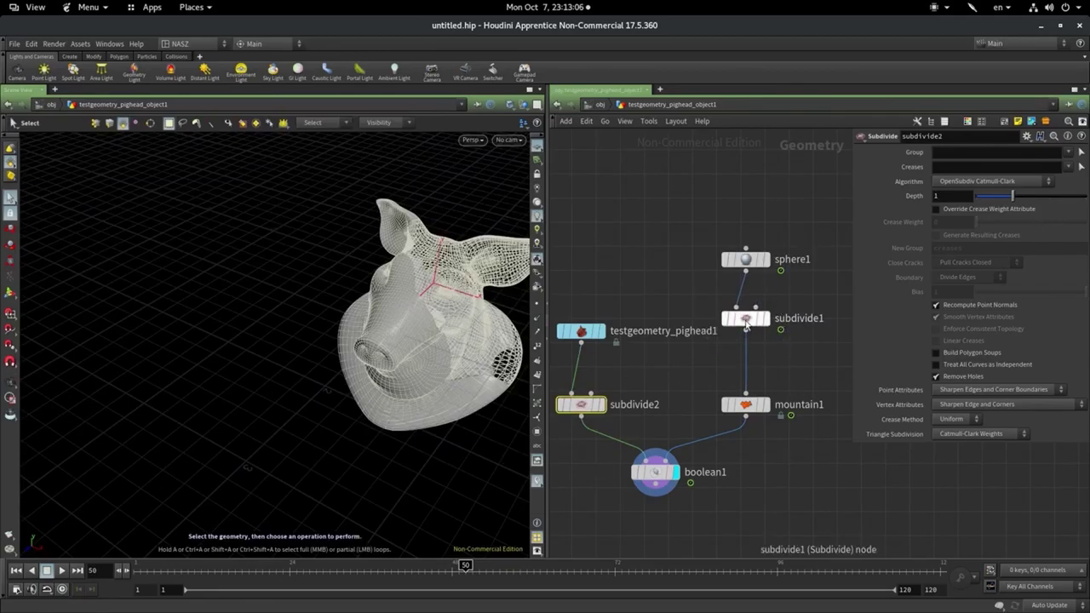
left_click(734, 317)
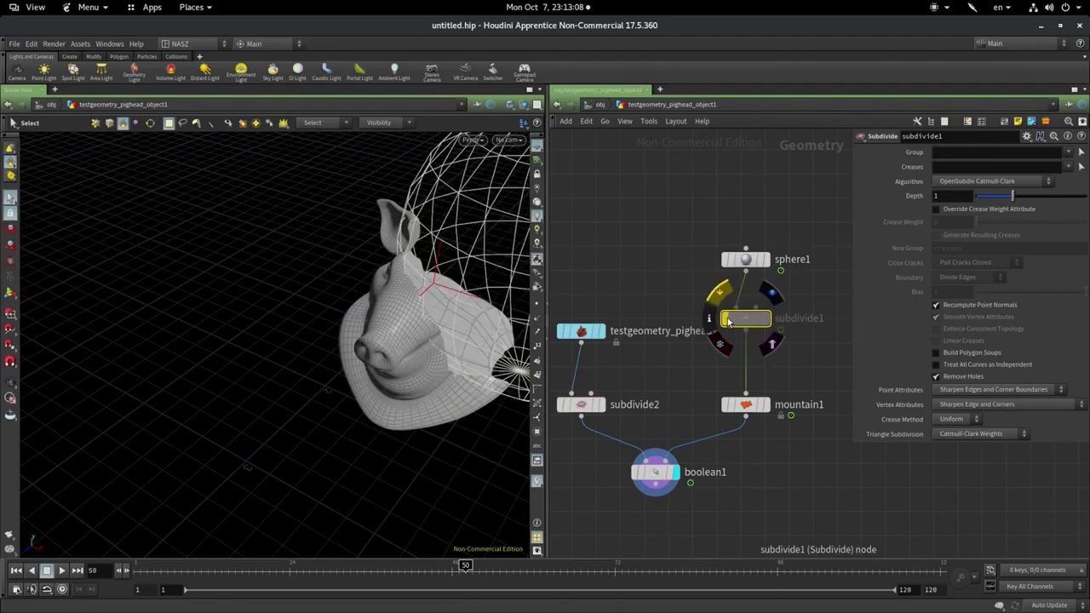
left_click(720, 293)
key("Escape")
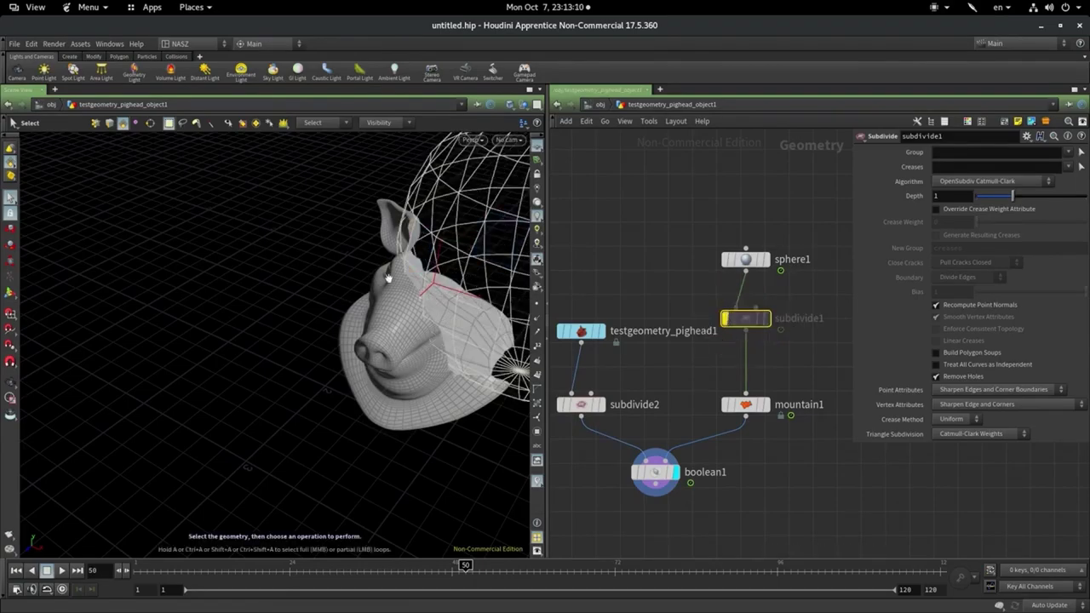
mouse_move(307, 324)
left_mouse_down()
mouse_move(258, 305)
mouse_move(207, 360)
mouse_move(408, 451)
left_mouse_up()
key("s")
left_click(727, 318)
key("Escape")
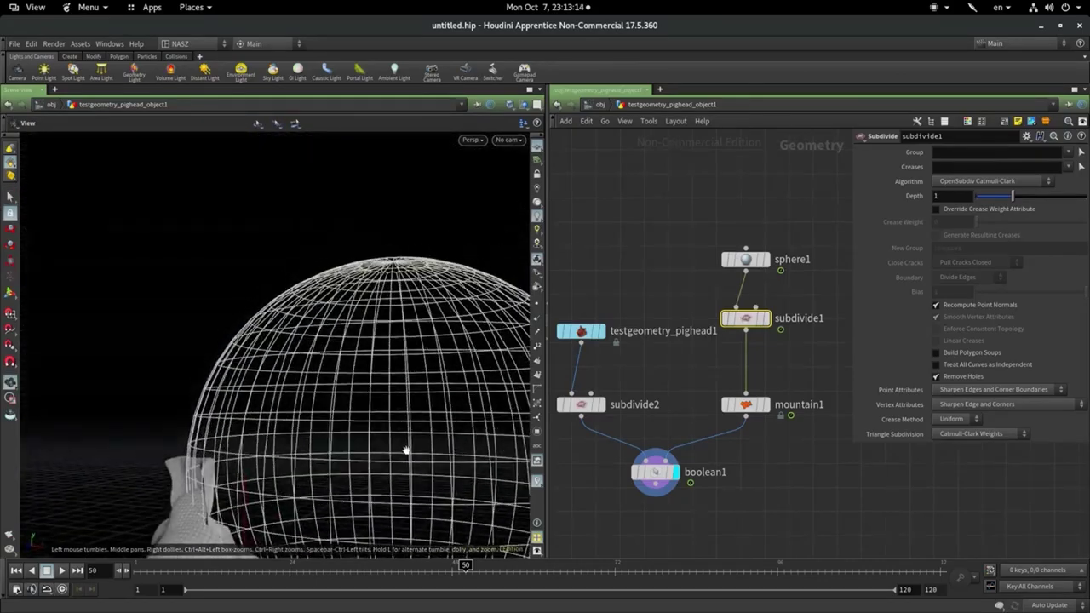
Orbit around the pig head and raise mountain1's Height to 5.6 for a spiky sphere
key("s")
mouse_move(409, 565)
left_mouse_down()
mouse_move(246, 575)
mouse_move(411, 566)
mouse_move(262, 285)
mouse_move(298, 401)
left_mouse_up()
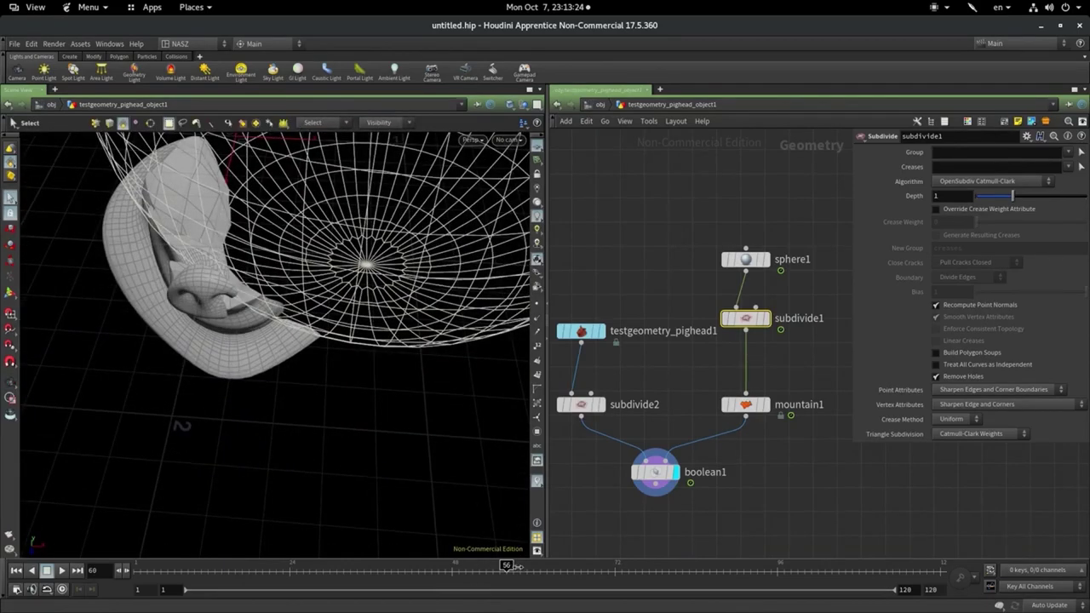
mouse_move(533, 566)
left_mouse_down()
mouse_move(631, 564)
mouse_move(378, 545)
mouse_move(158, 494)
mouse_move(566, 421)
mouse_move(337, 442)
left_mouse_up()
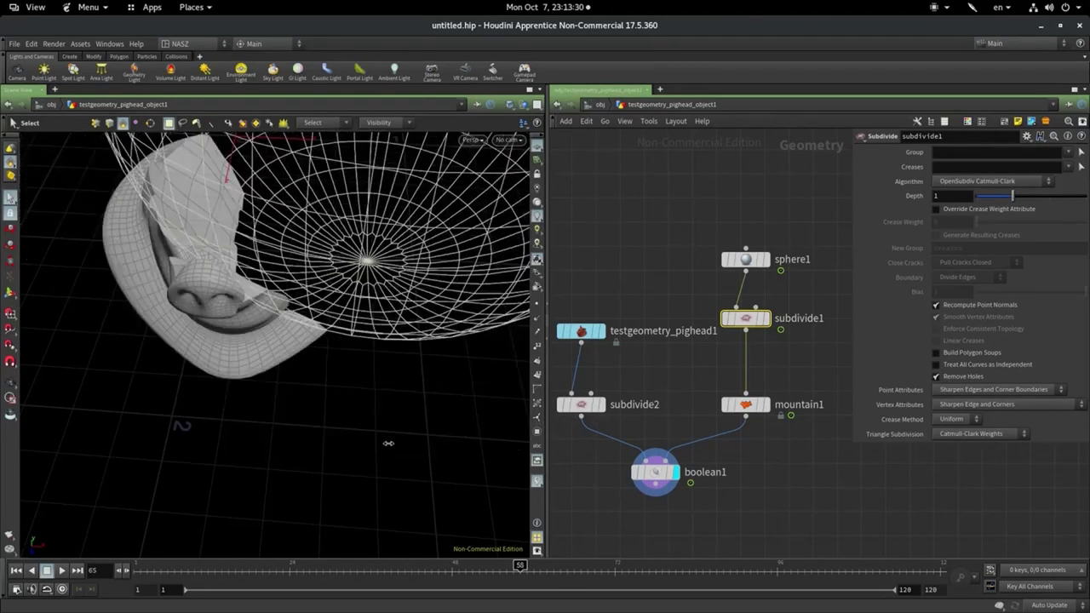
key("Escape")
mouse_move(360, 195)
left_mouse_down()
mouse_move(457, 411)
mouse_move(328, 358)
mouse_move(308, 361)
left_mouse_up()
key("s")
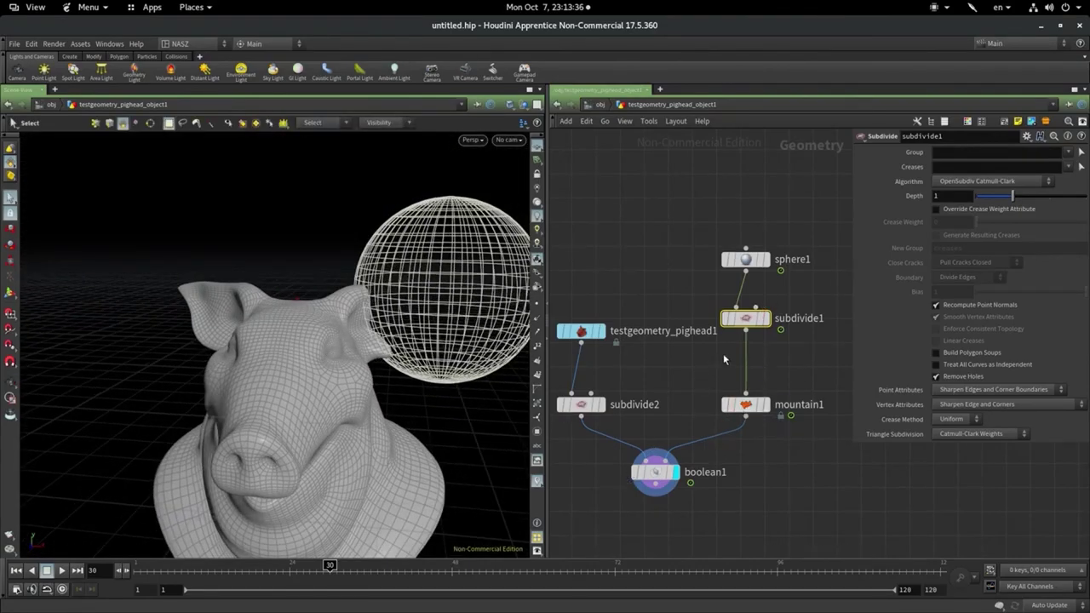
left_click(743, 405)
left_click_drag(995, 182, 1039, 181)
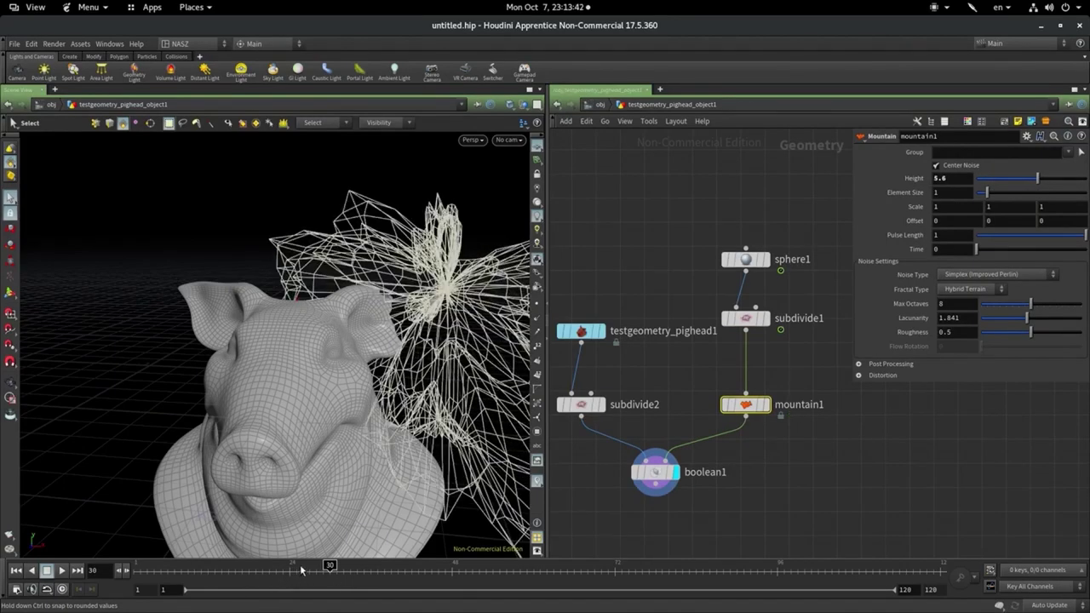
Orbit below the pig and bypass subdivide2 to compare the mesh
key("Escape")
mouse_move(467, 184)
left_mouse_down()
mouse_move(202, 424)
mouse_move(281, 349)
mouse_move(358, 340)
left_mouse_up()
left_click(581, 405)
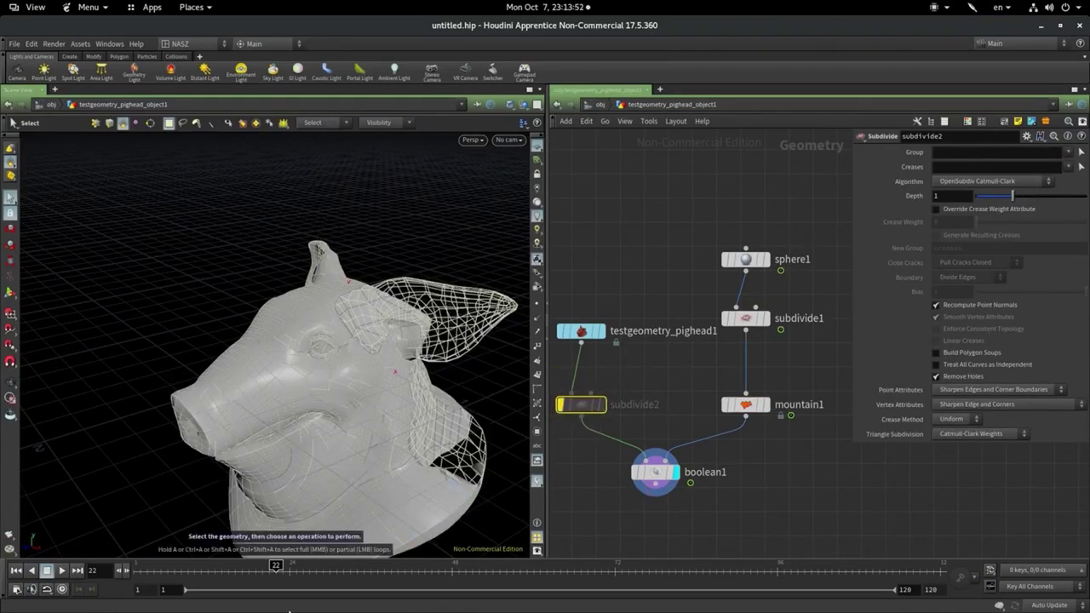
mouse_move(315, 571)
left_mouse_down()
mouse_move(236, 583)
mouse_move(255, 582)
left_mouse_up()
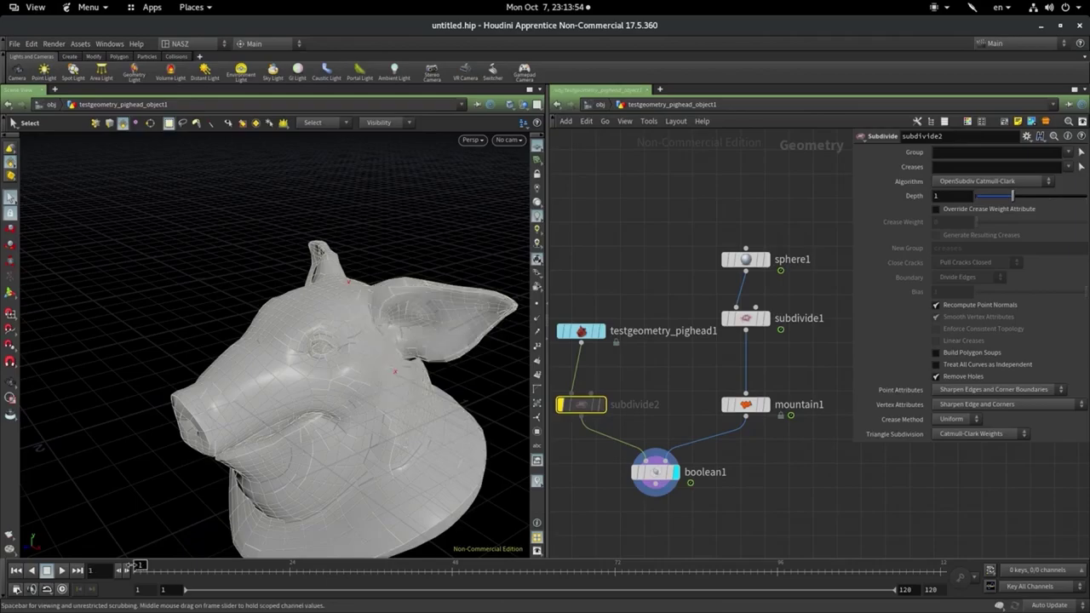
Scrub the timeline through frames 33, 22 and 24, then display boolean1's result
left_click_drag(310, 540, 350, 537)
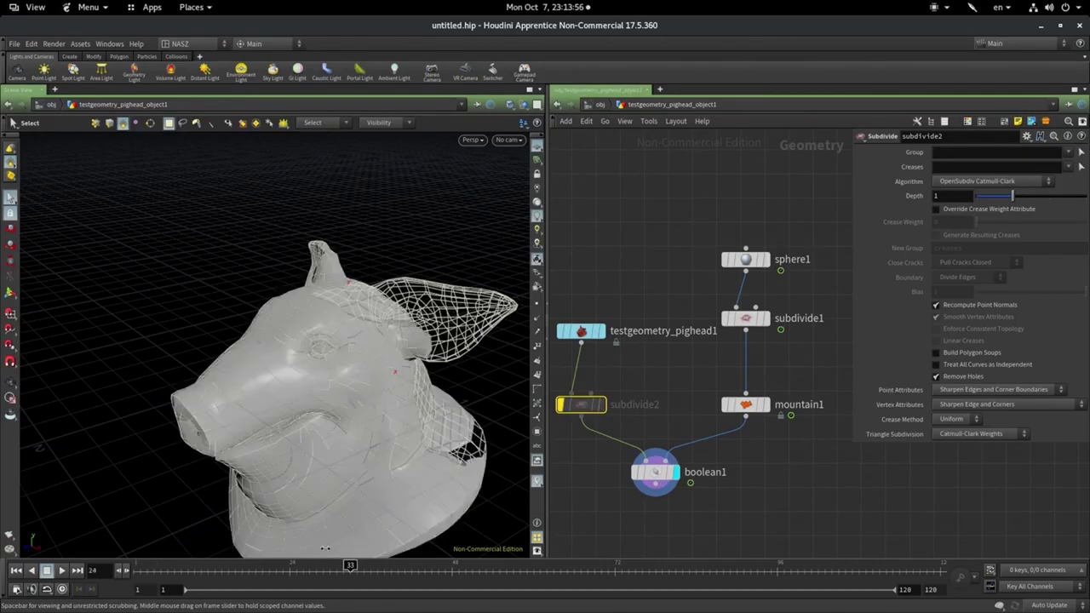
left_click(275, 564)
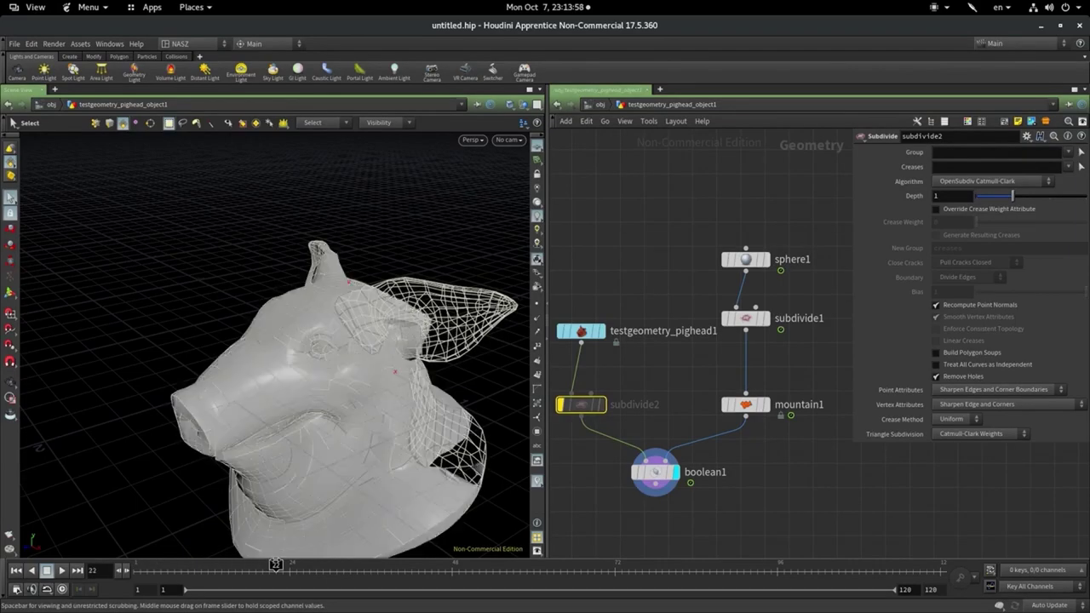
left_click(290, 565)
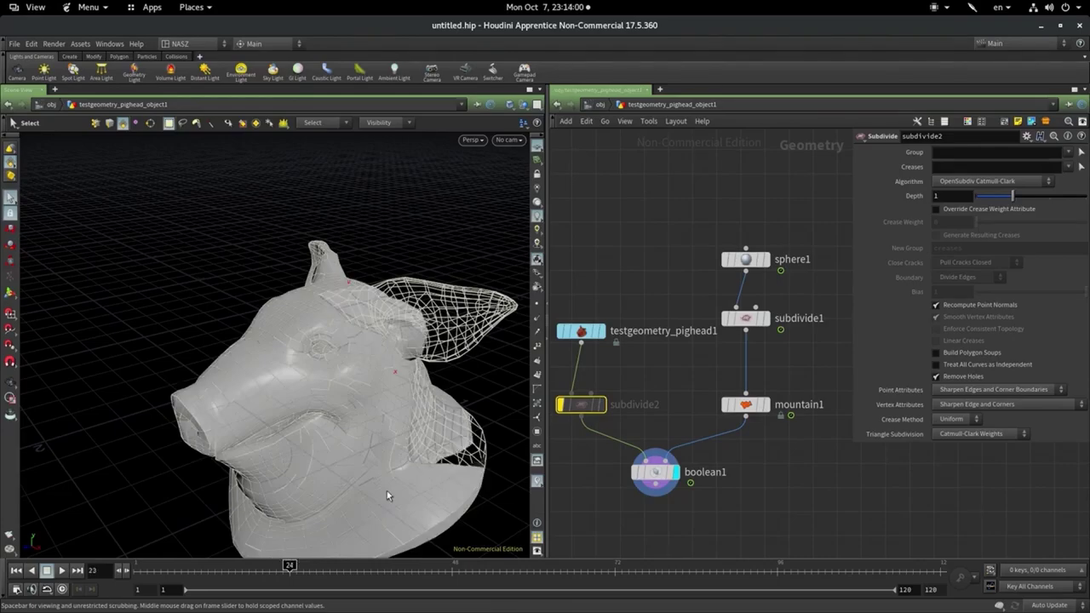
mouse_move(581, 405)
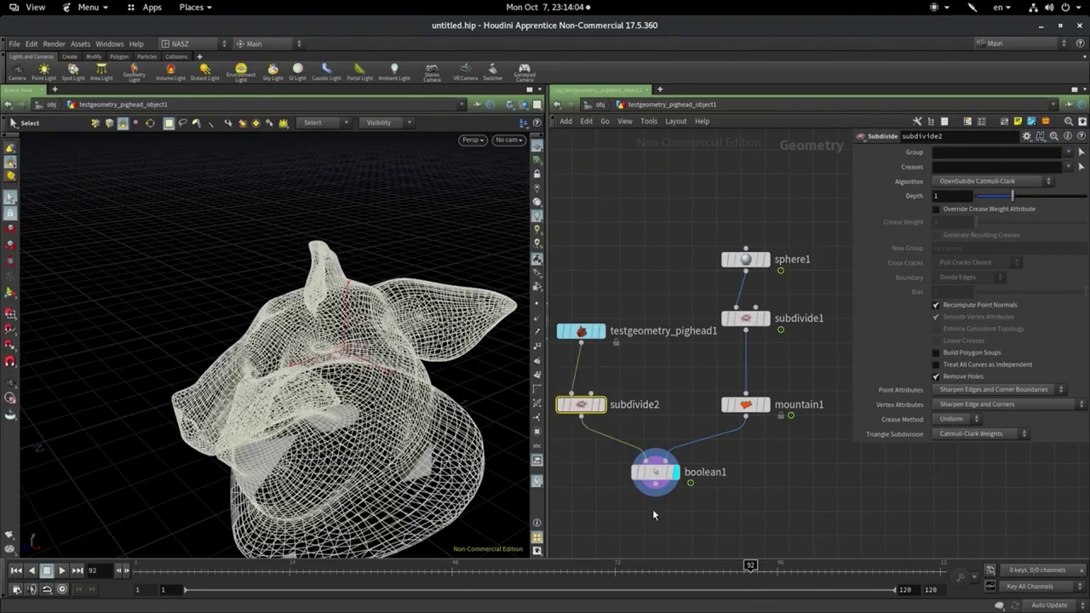
left_click(652, 483)
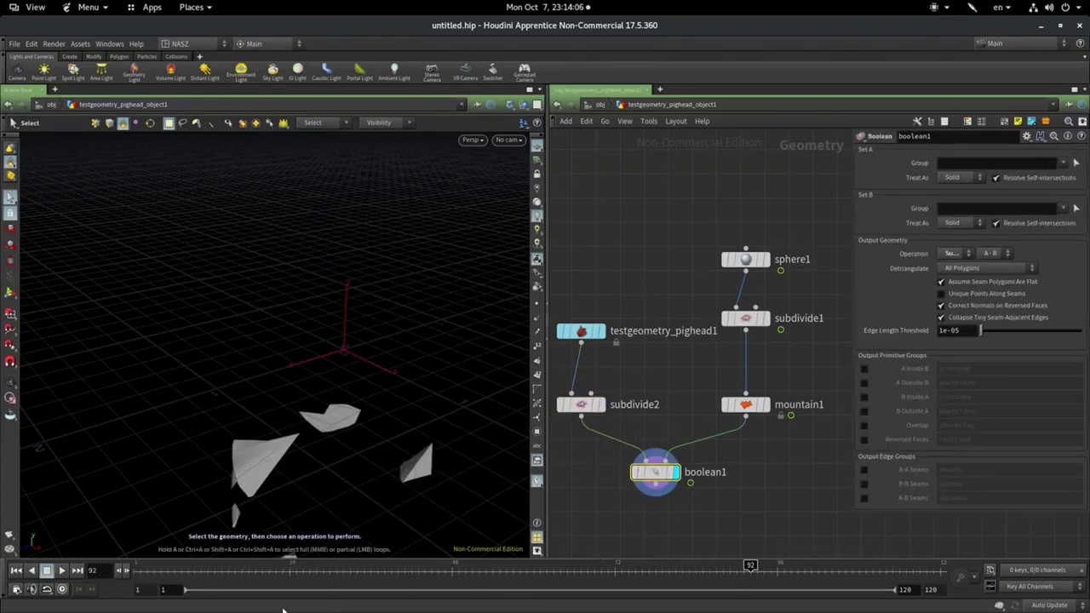
At frame 37, lower mountain1's Height to about 2.33 and orbit to check the cut
left_click(376, 573)
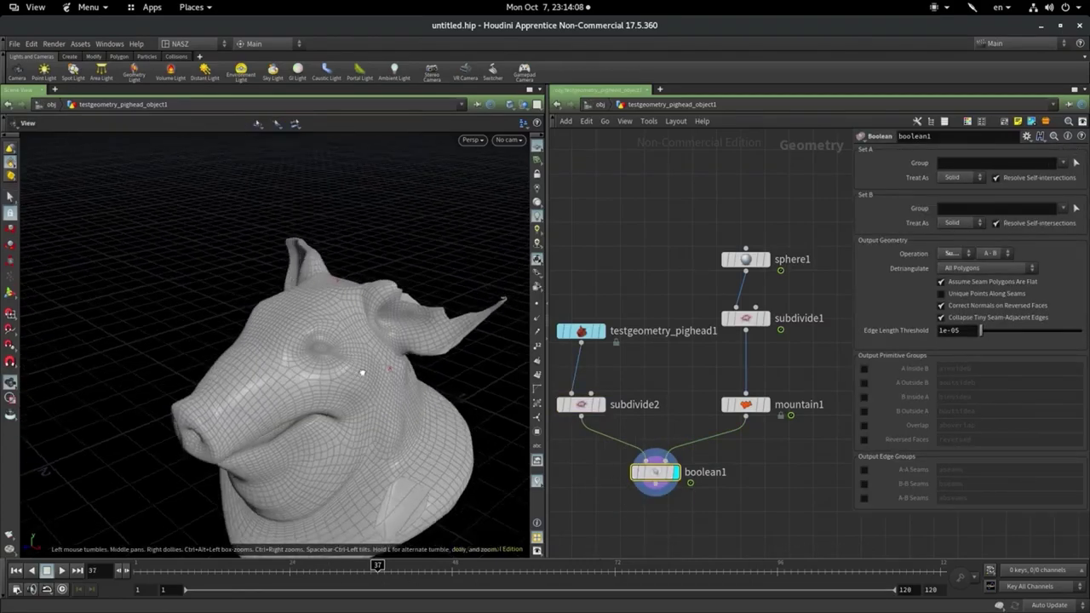
mouse_move(385, 365)
left_mouse_down()
mouse_move(437, 347)
mouse_move(348, 316)
left_mouse_up()
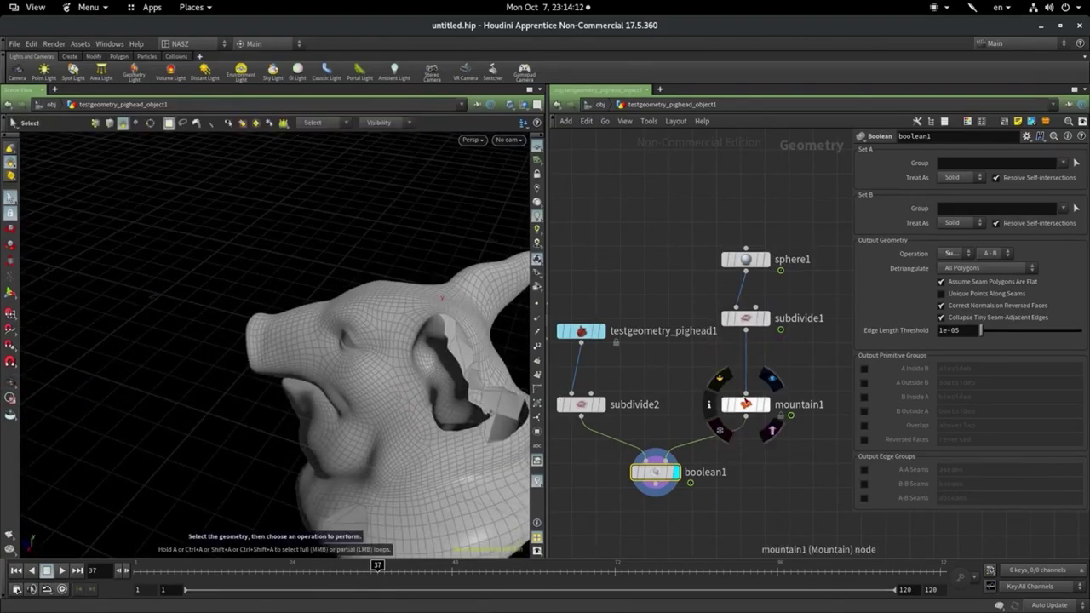
left_click(747, 397)
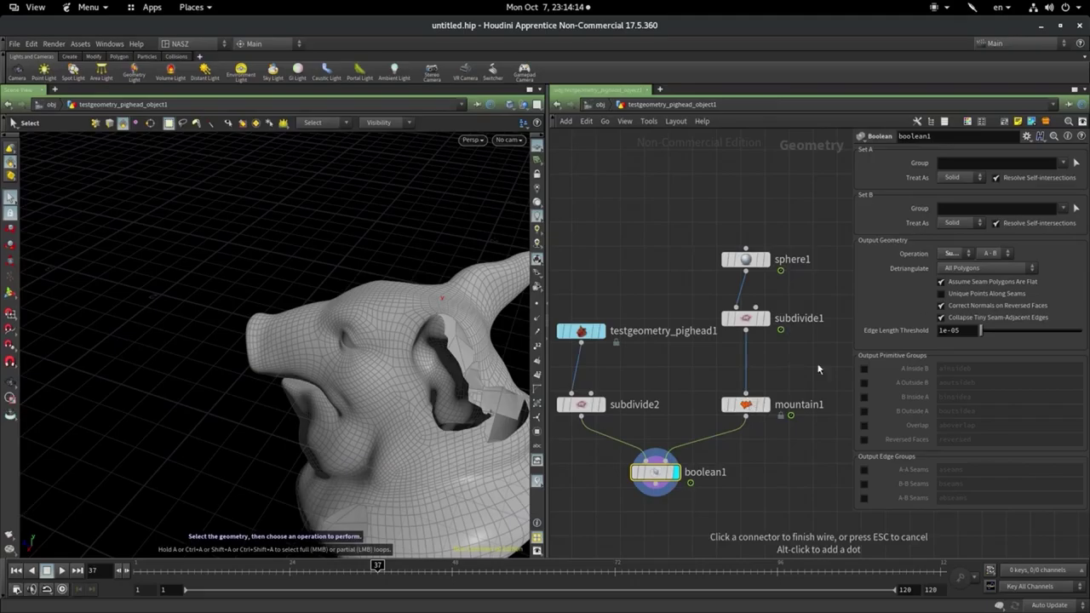
left_click(746, 404)
left_click_drag(993, 177, 1002, 178)
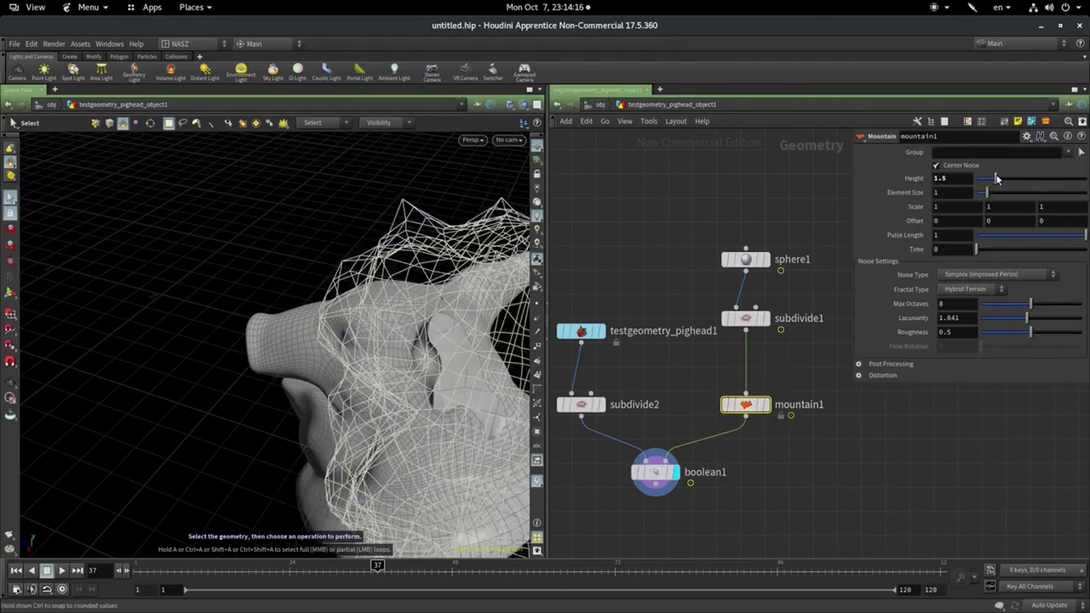
key("Escape")
mouse_move(341, 281)
left_mouse_down()
mouse_move(388, 242)
mouse_move(295, 319)
mouse_move(255, 324)
left_mouse_up()
key("s")
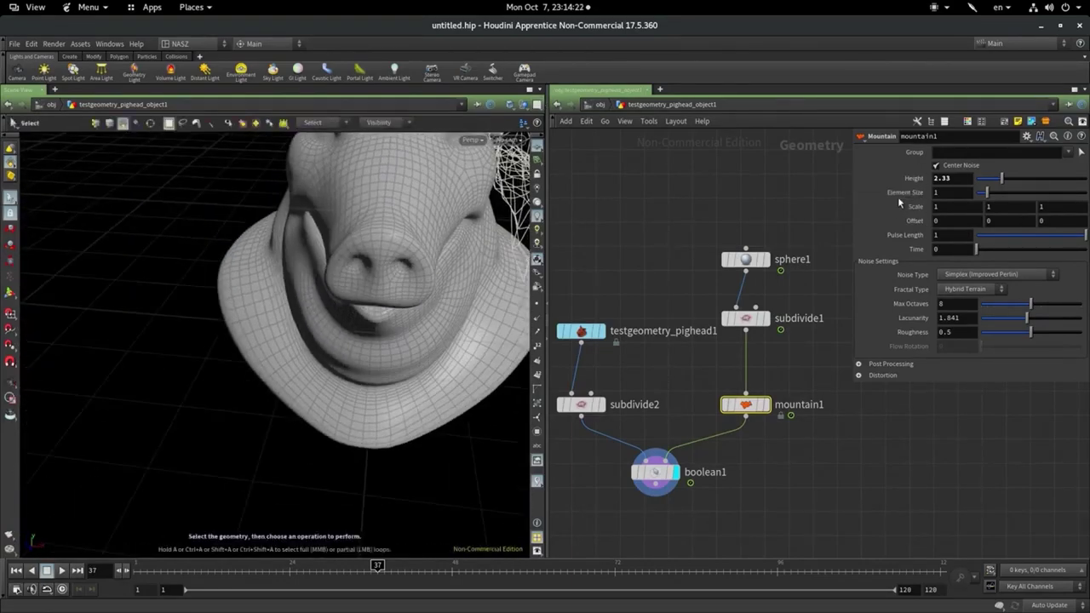
key("Escape")
left_click_drag(367, 175, 278, 390)
key("s")
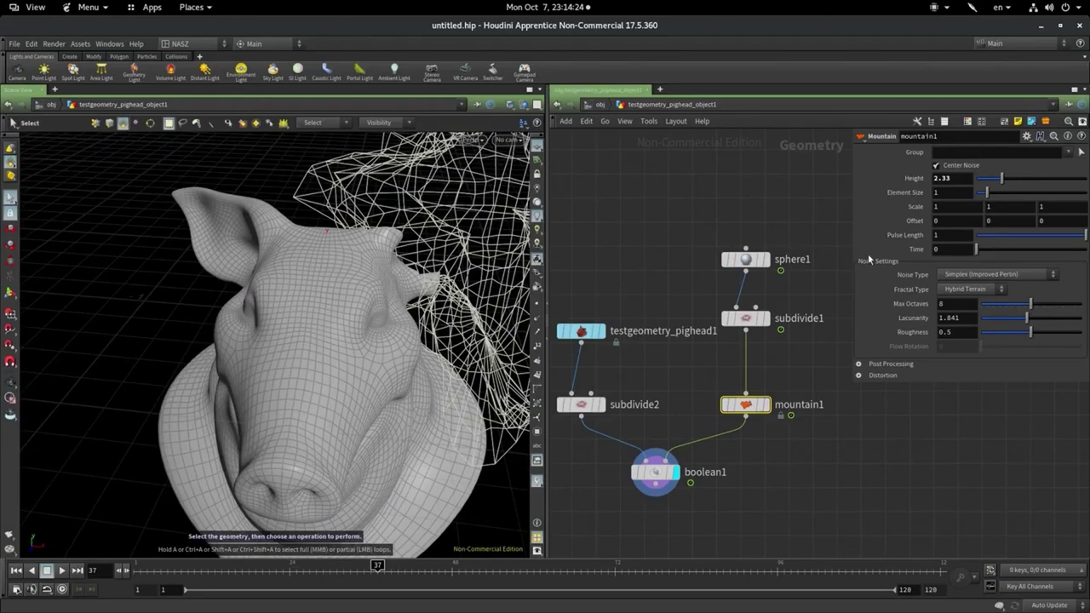
Reduce mountain1's Element Size to 0.2 and Height to 1.3, then inspect the intersection
middle_click(911, 195)
middle_click_drag(905, 195, 862, 196)
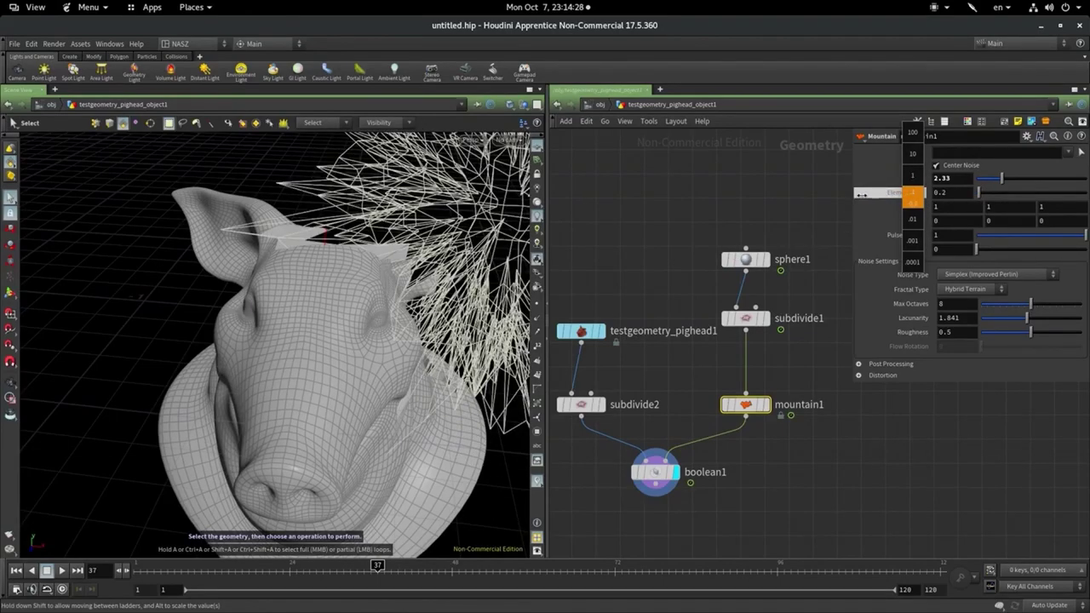
left_click_drag(1001, 178, 990, 178)
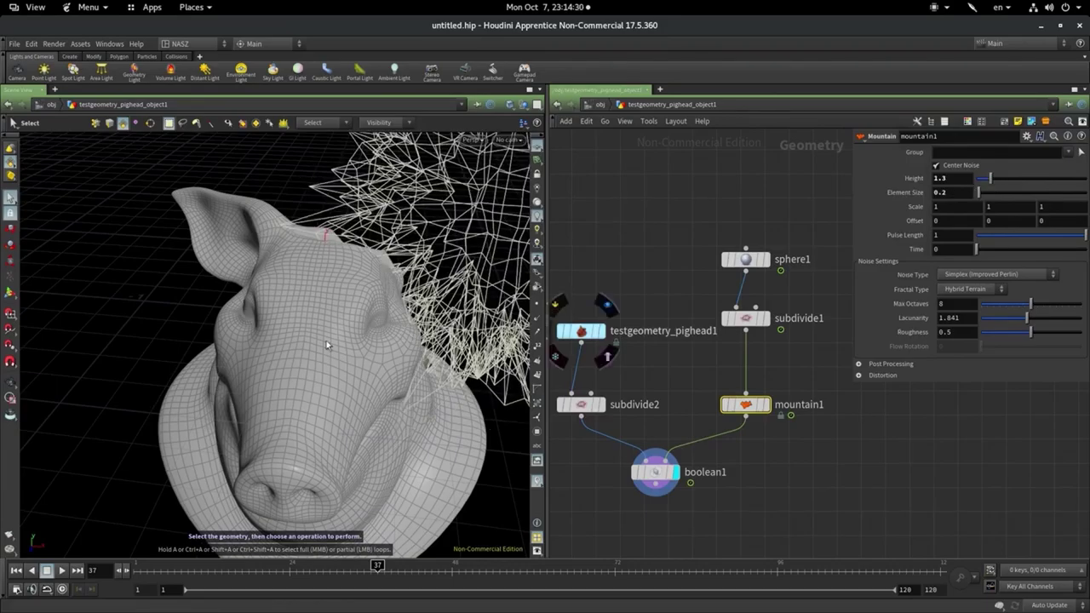
left_click_drag(326, 341, 412, 608, "alt")
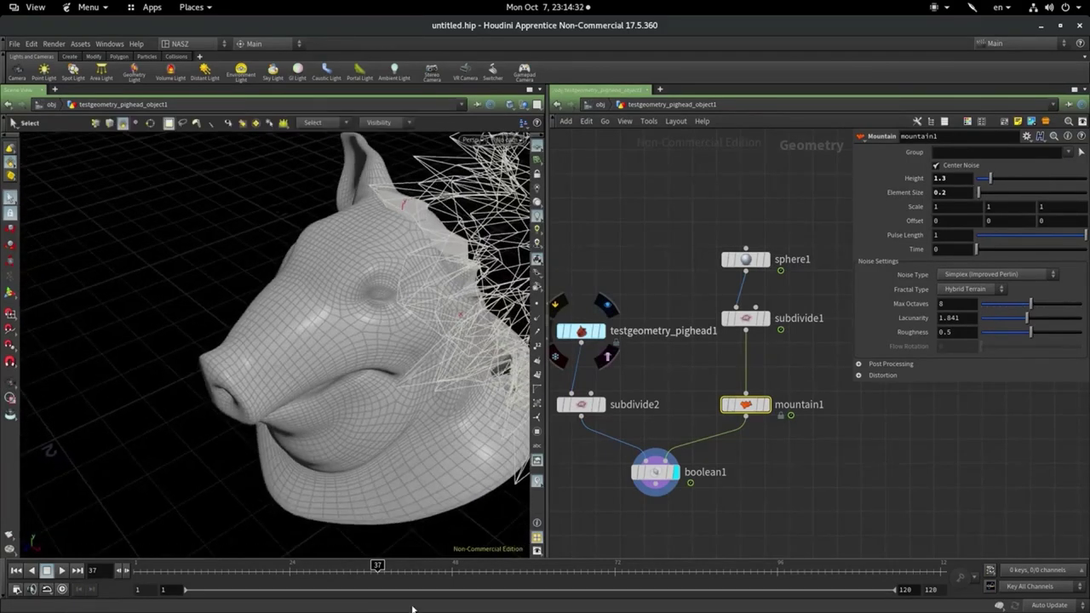
scroll(381, 338, "up", 5)
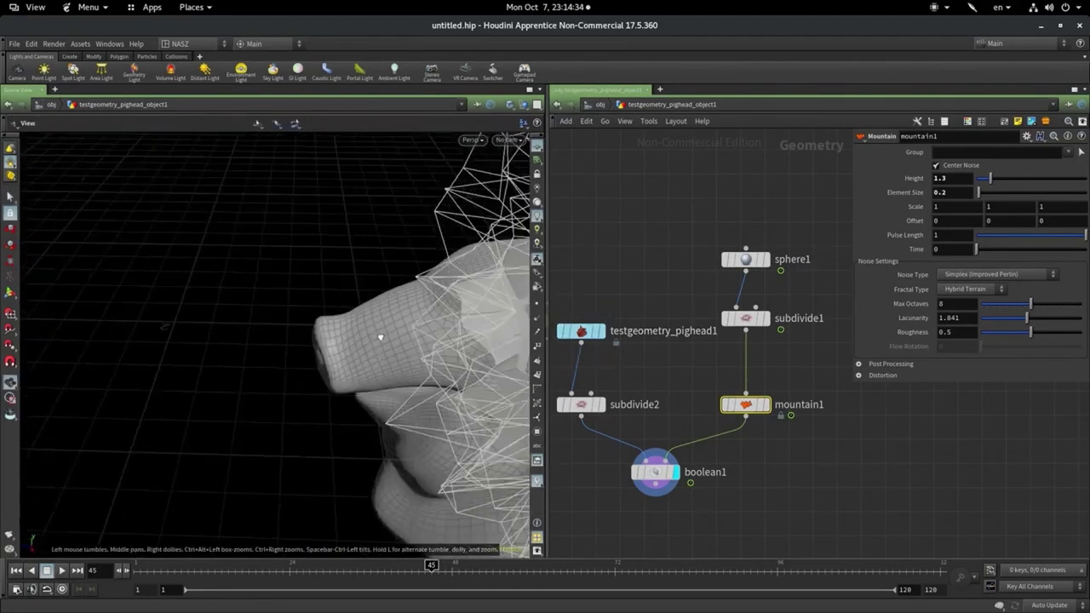
left_click_drag(381, 337, 806, 258)
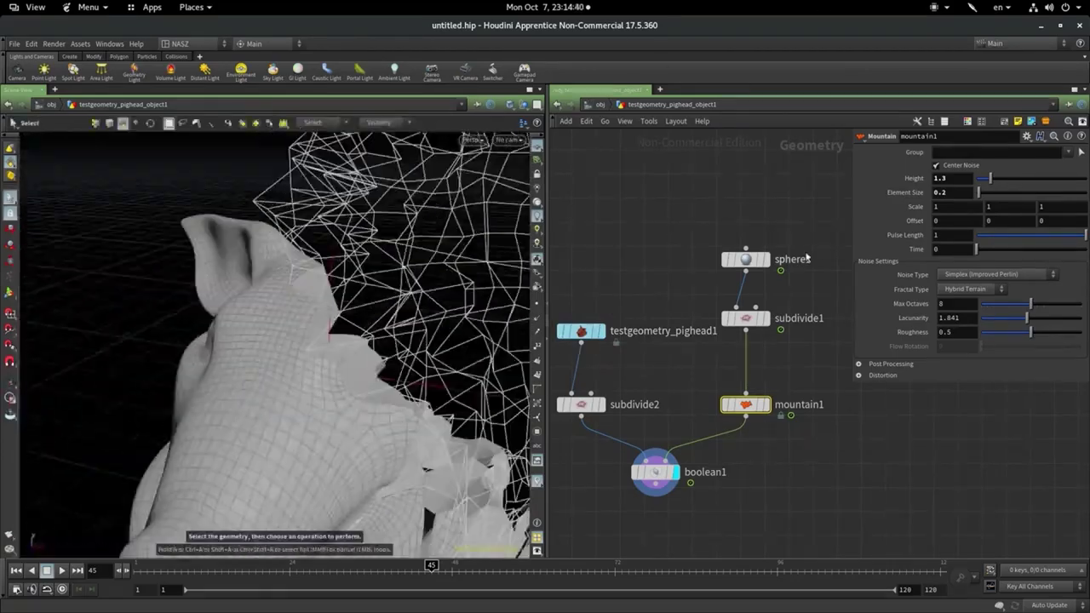
left_click(746, 319)
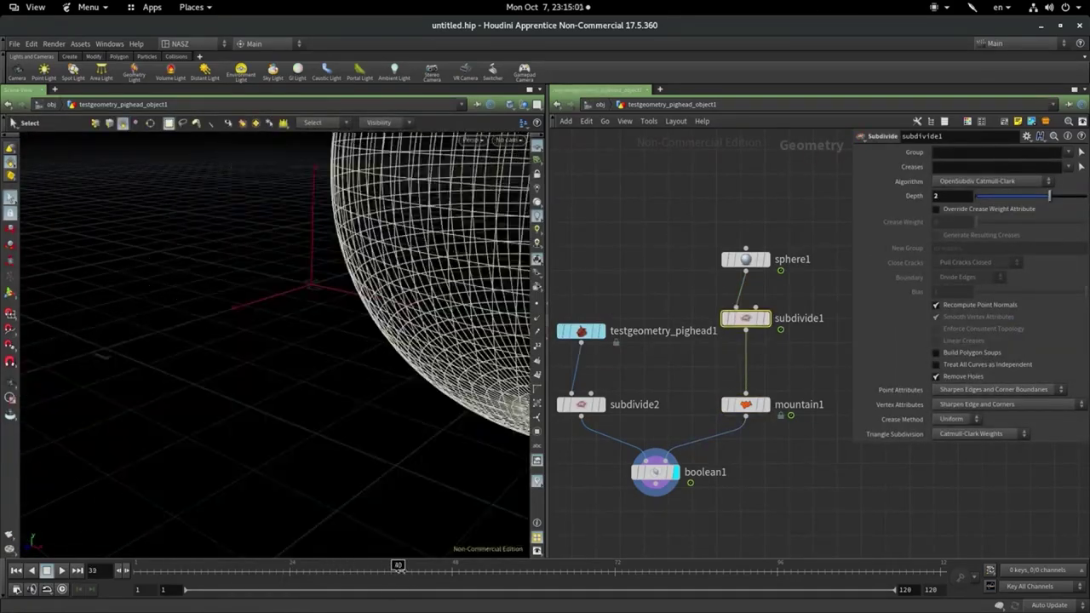
Drop mountain1's noise Height to .5 (Element Size 0.3) and show boolean1's result
left_click(747, 405)
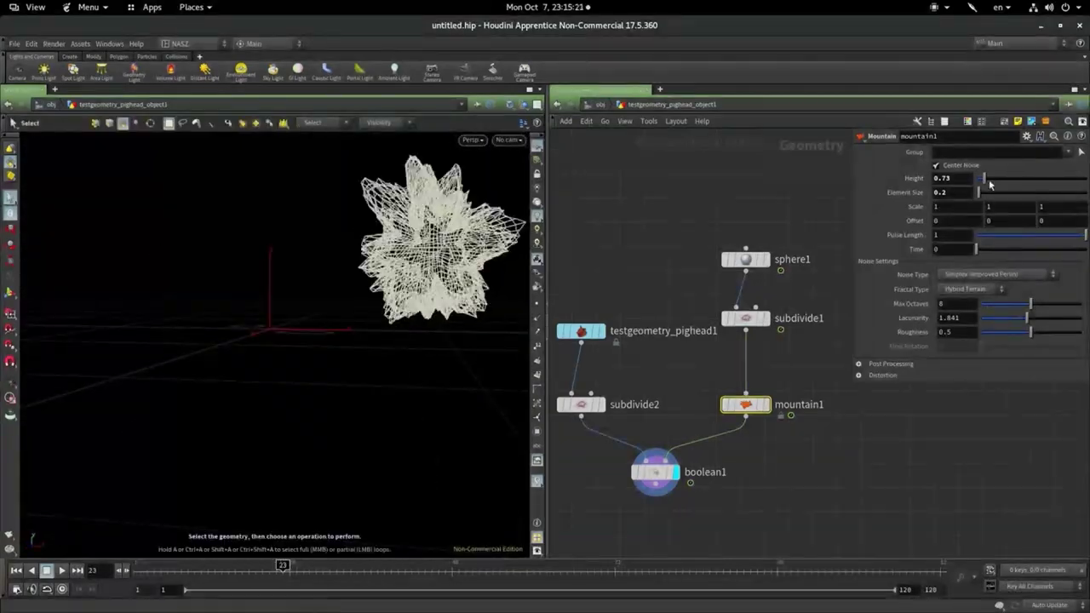
left_click_drag(990, 184, 981, 185)
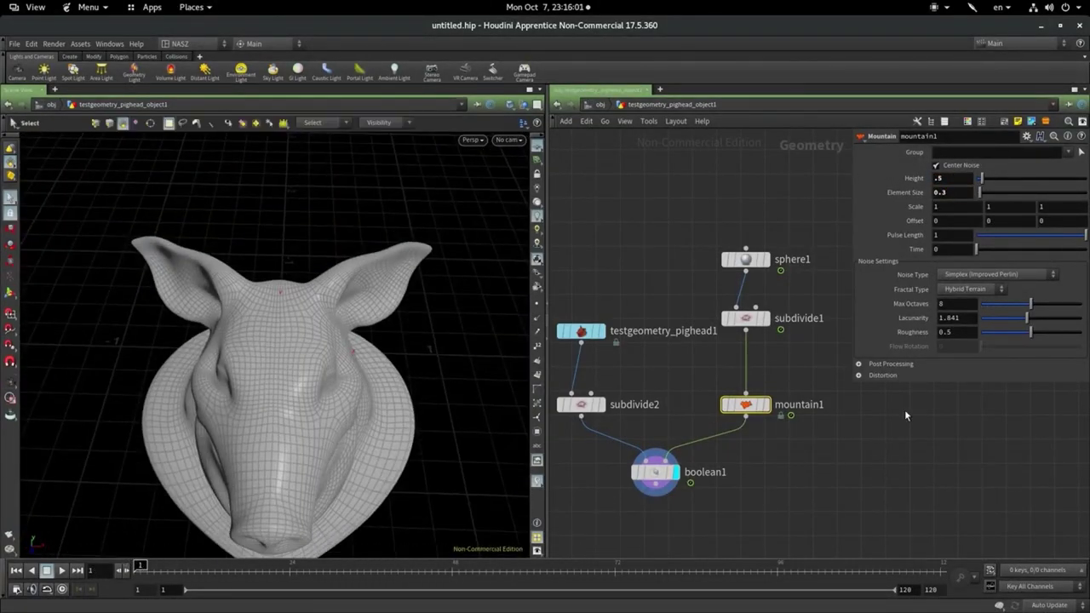
left_click(656, 471)
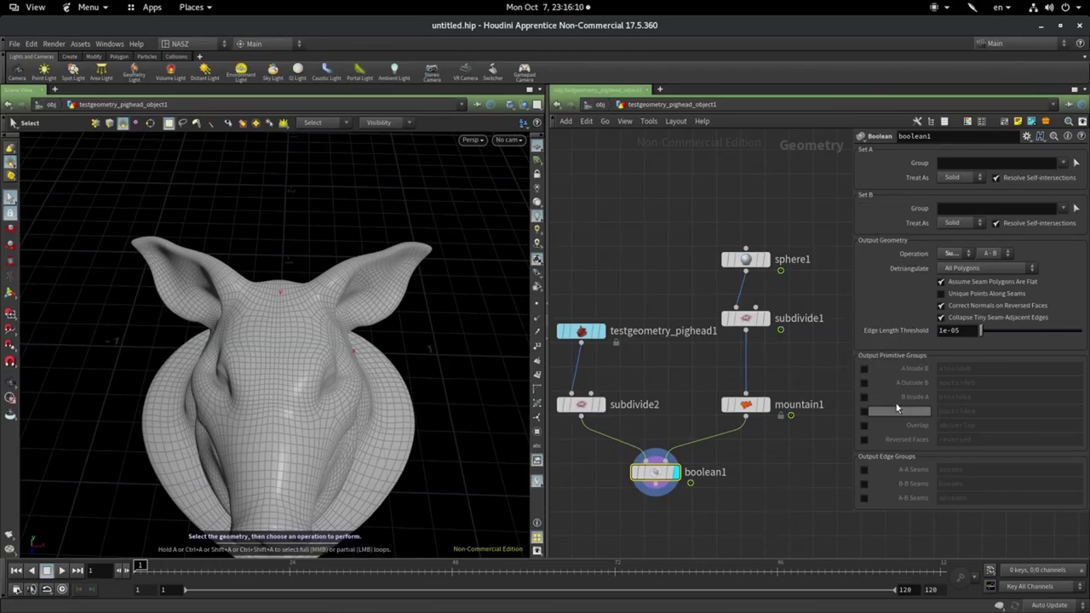
Tick the A Inside B, A Outside B, B Inside A and B Outside A output groups on boolean1
left_click(864, 371)
left_click(864, 382)
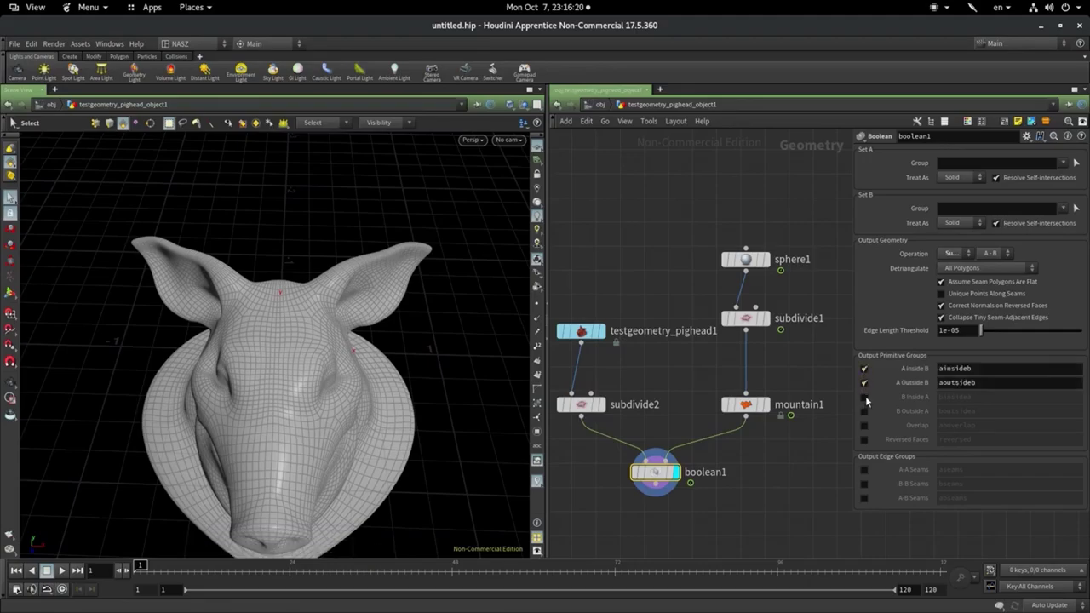
left_click(864, 397)
left_click(864, 410)
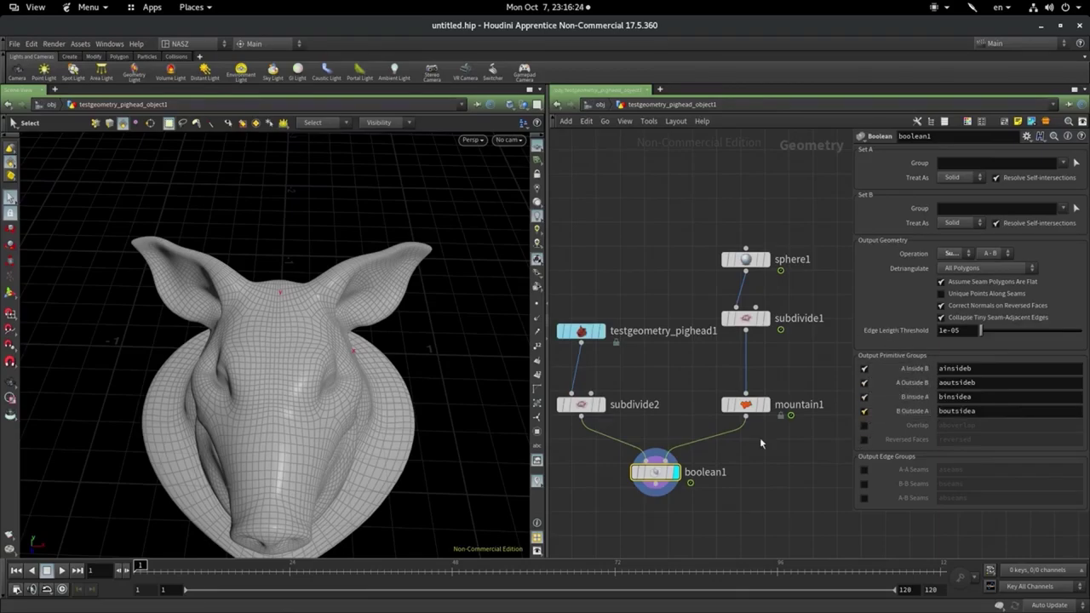
middle_click_drag(653, 490, 694, 277)
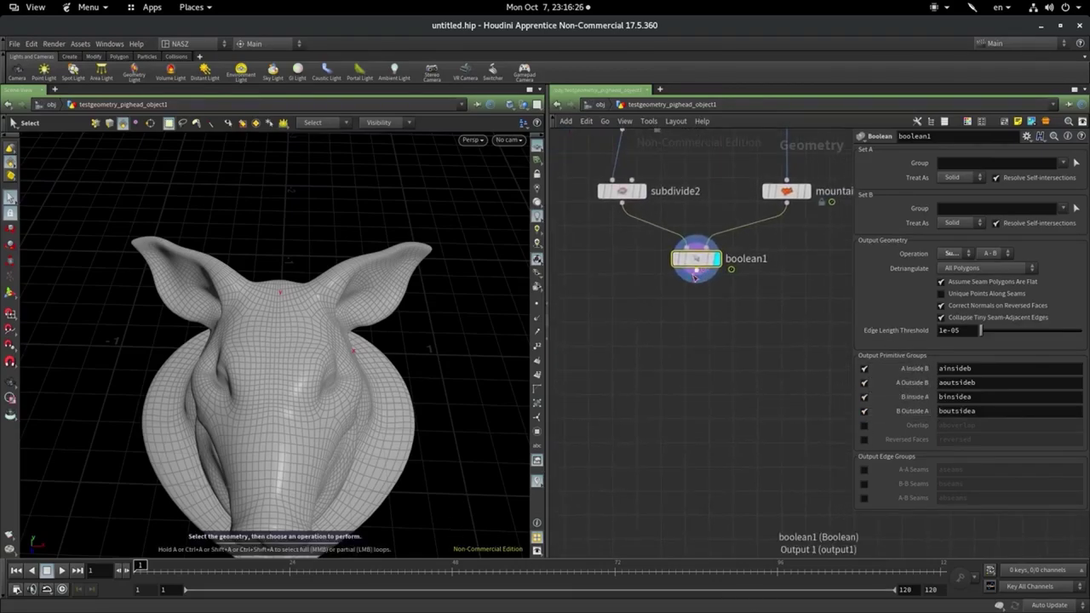
key("Tab")
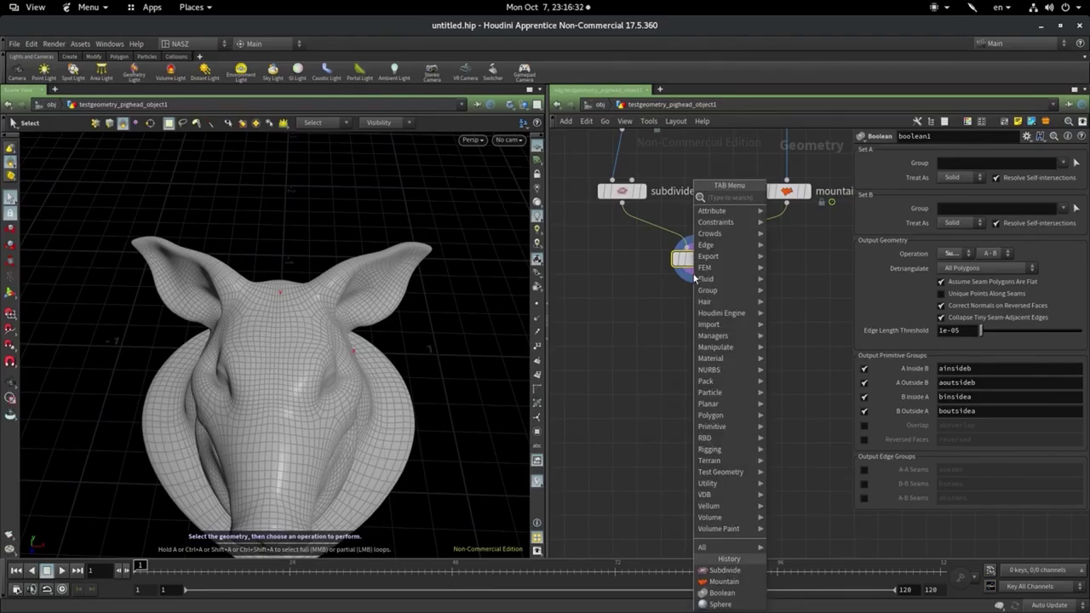
Add a Blast node below boolean1 and set its display flag
type("bl")
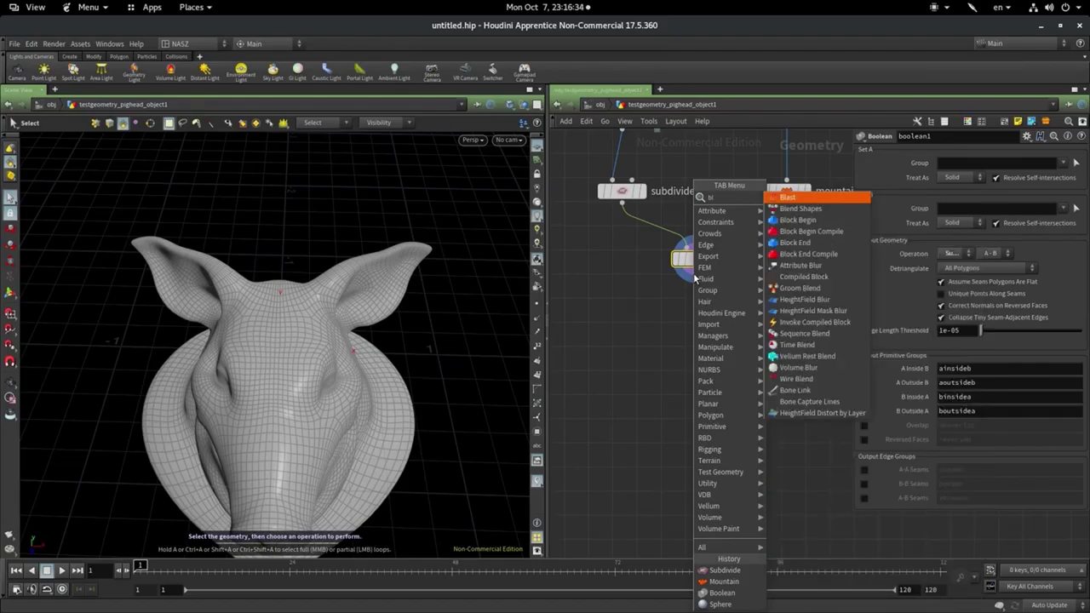
left_click(799, 198)
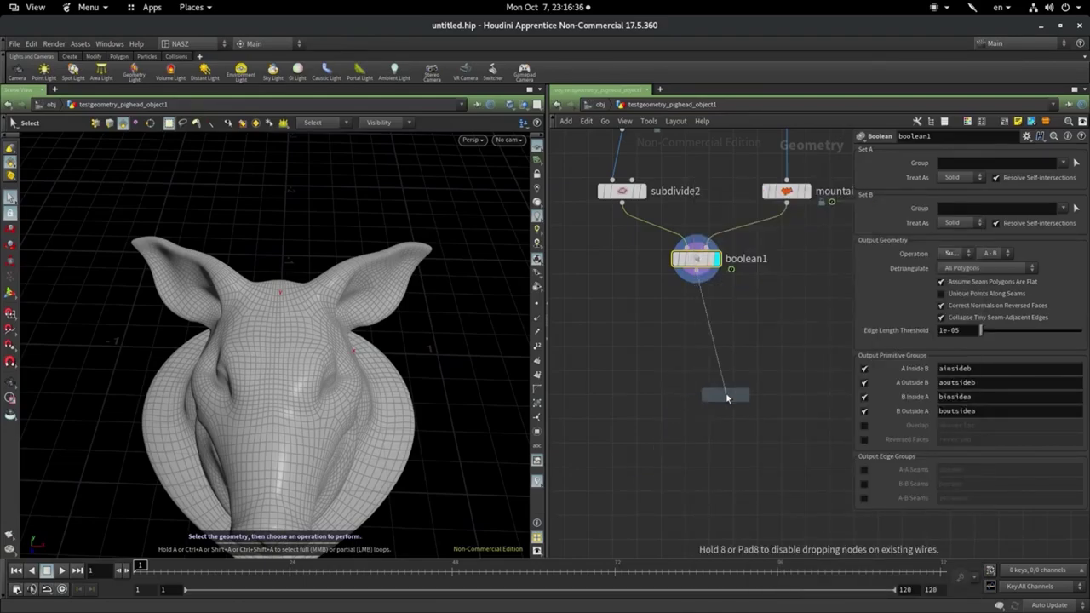
left_click(700, 360)
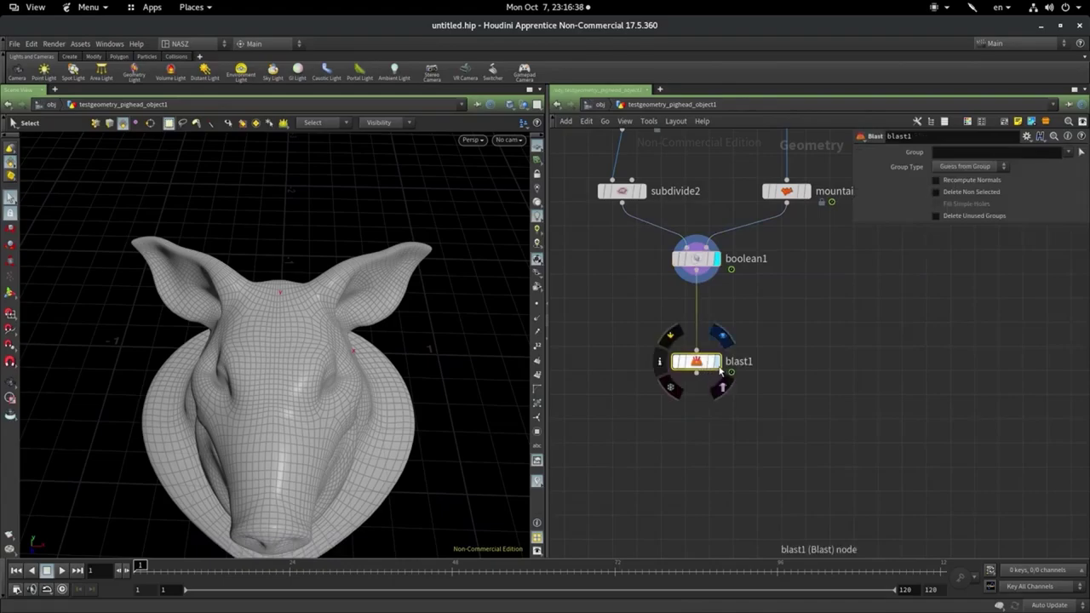
left_click(718, 362)
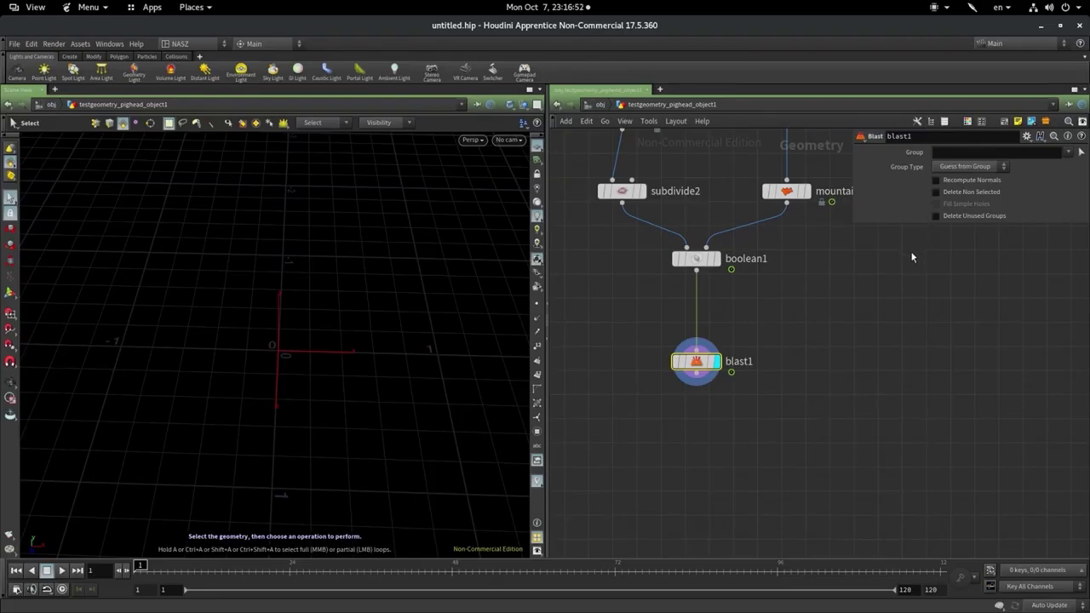
Enable Delete Non Selected and try the PigEyes, ainsideb and aoutsideb groups
left_click(982, 191)
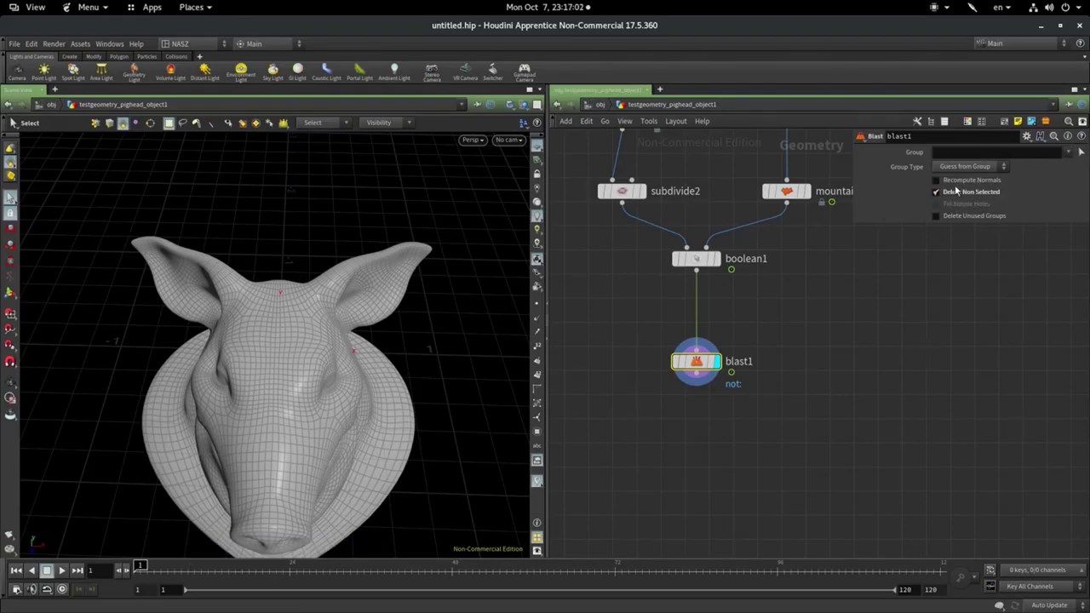
left_click(1069, 151)
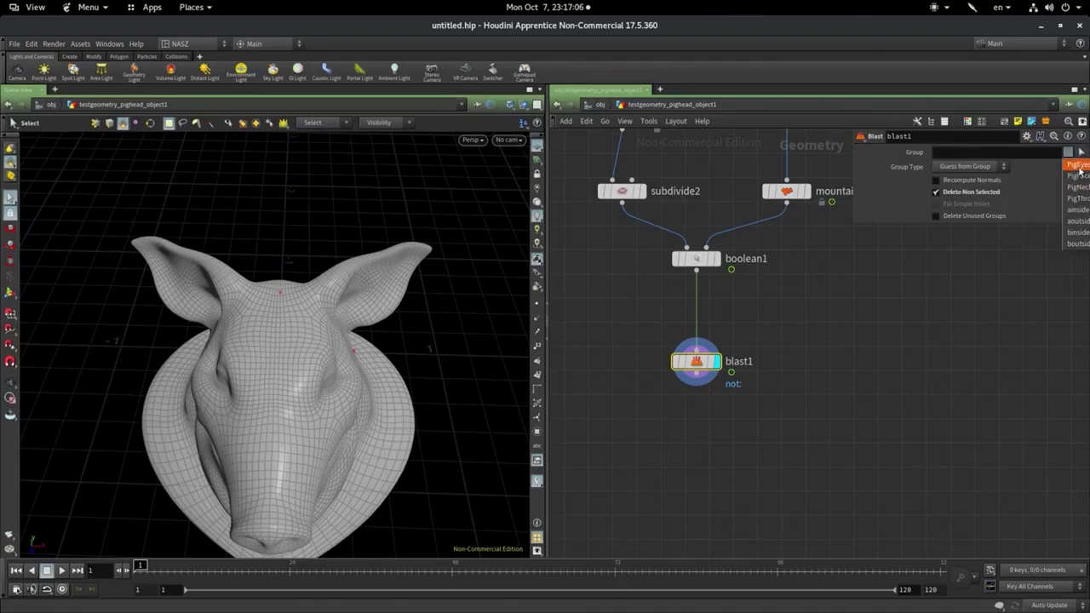
left_click(1077, 165)
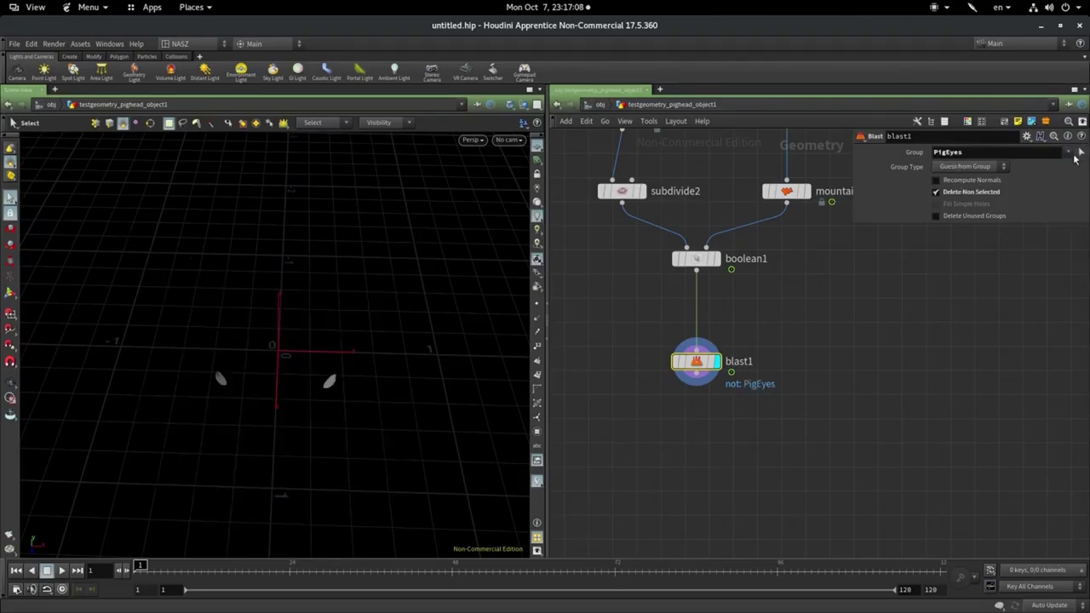
double_click(948, 152)
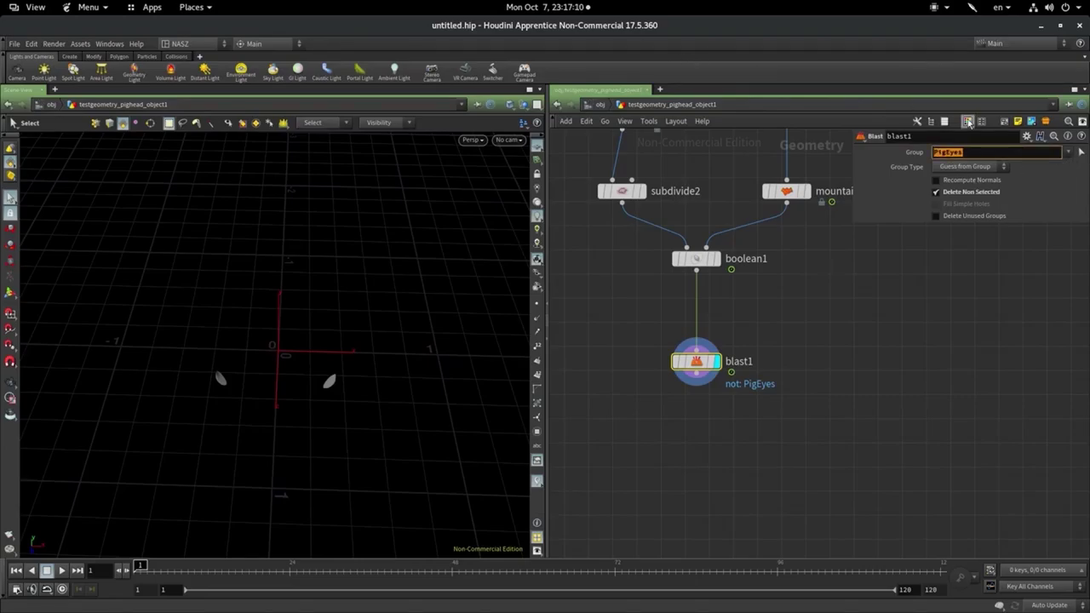
key("BackSpace")
left_click(1069, 152)
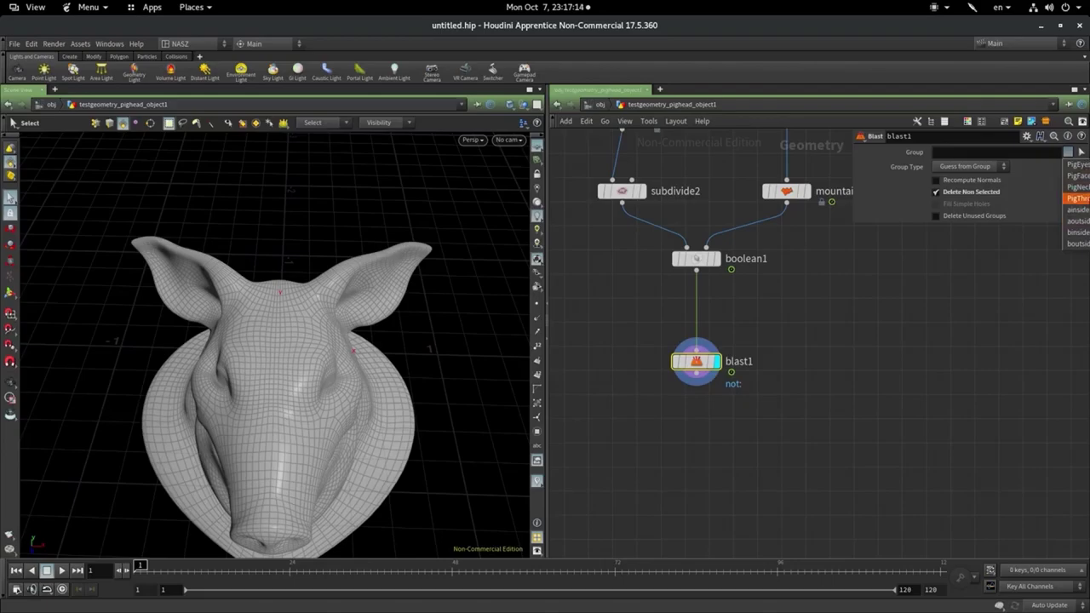
left_click(1085, 211)
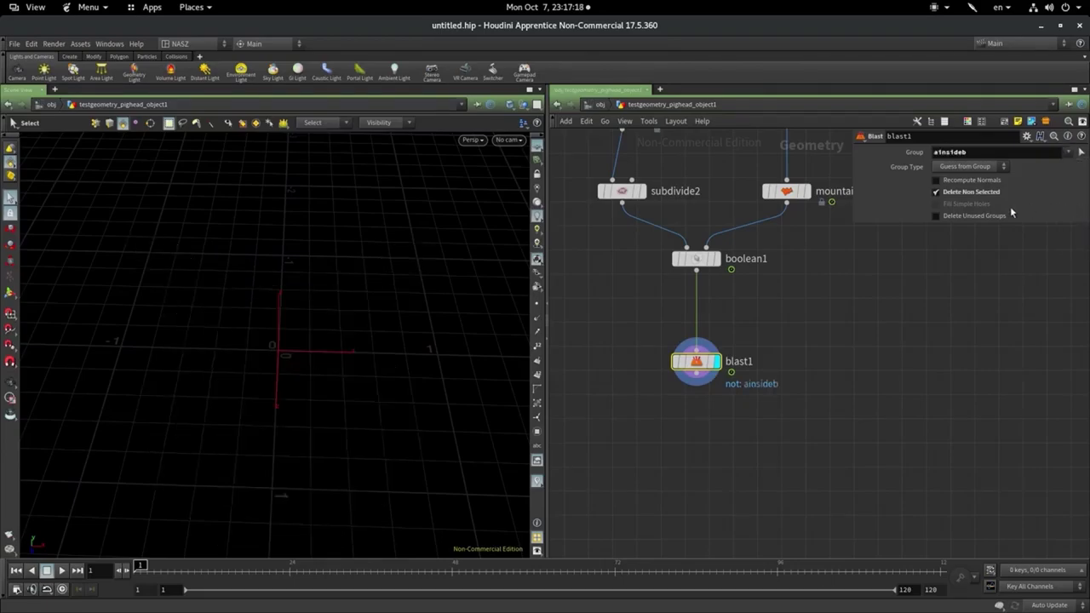
double_click(980, 151)
key("BackSpace")
left_click(1067, 152)
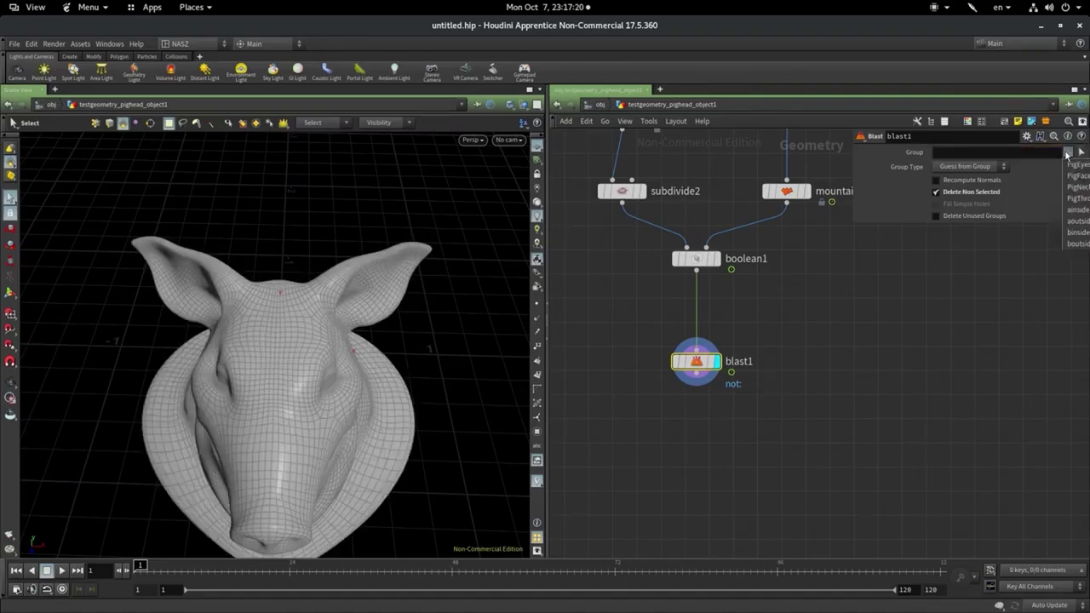
left_click(1084, 223)
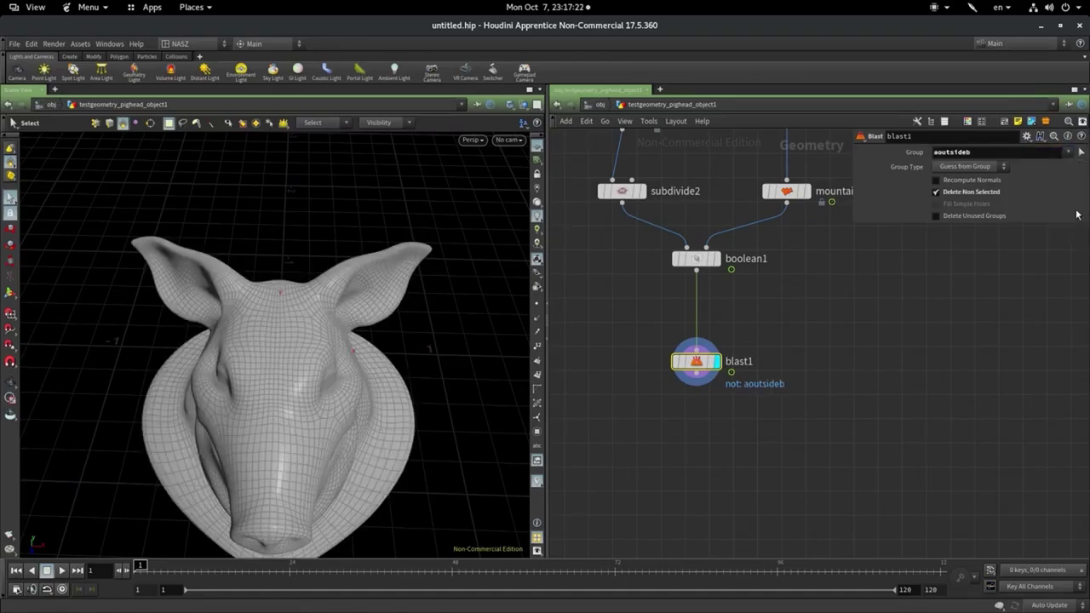
Set the blast Group to binsidea only and scrub frames 14 to 72 to check it
mouse_move(272, 570)
left_mouse_down()
mouse_move(350, 571)
mouse_move(329, 577)
left_mouse_up()
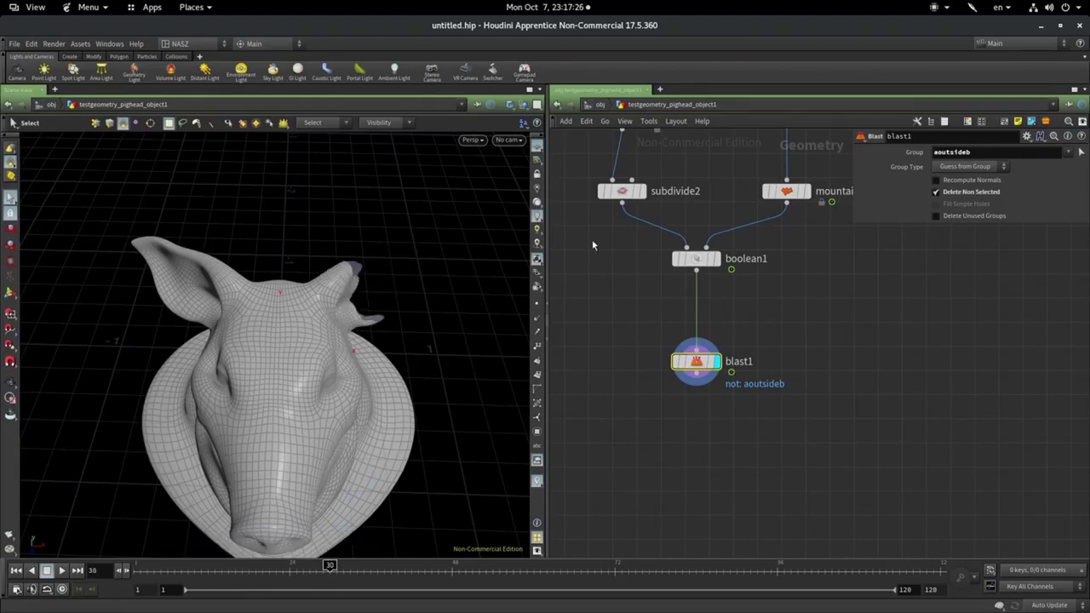
key("Escape")
left_click_drag(445, 270, 259, 285)
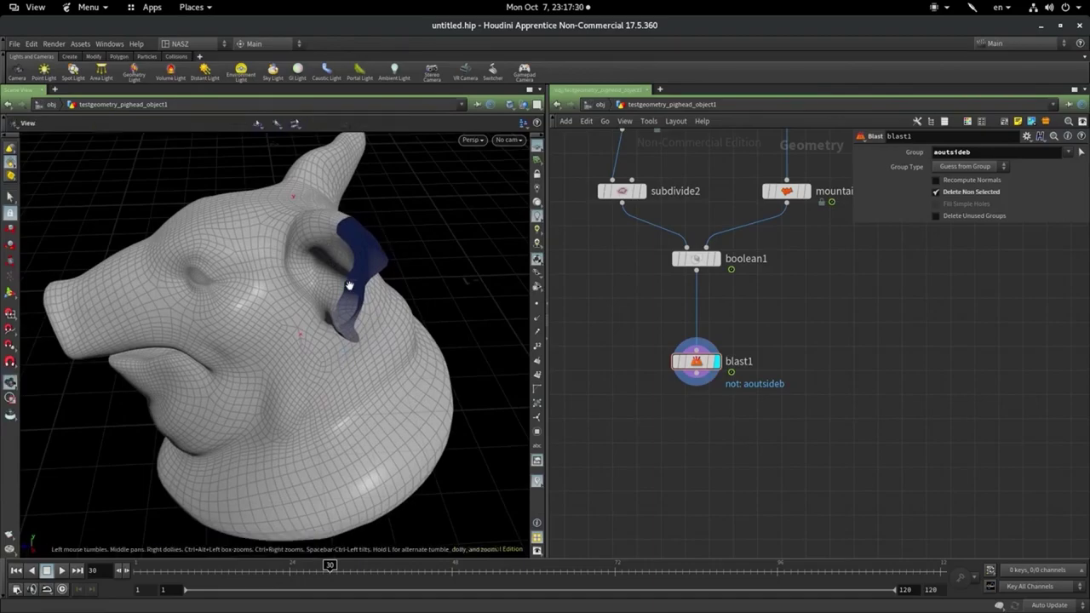
mouse_move(347, 296)
left_mouse_down()
mouse_move(399, 265)
mouse_move(373, 271)
left_mouse_up()
key("s")
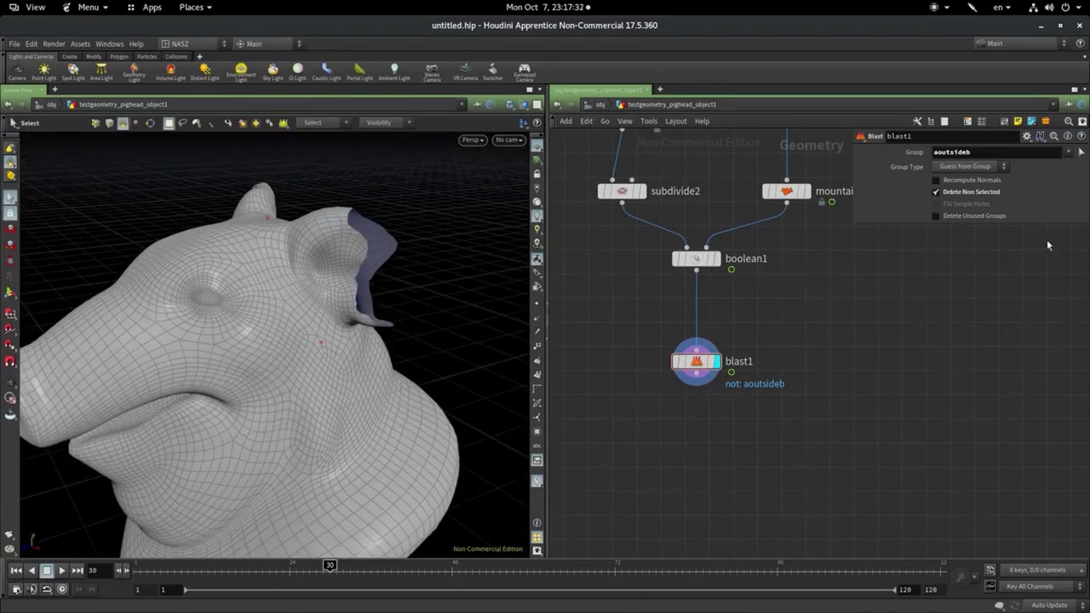
left_click(1068, 152)
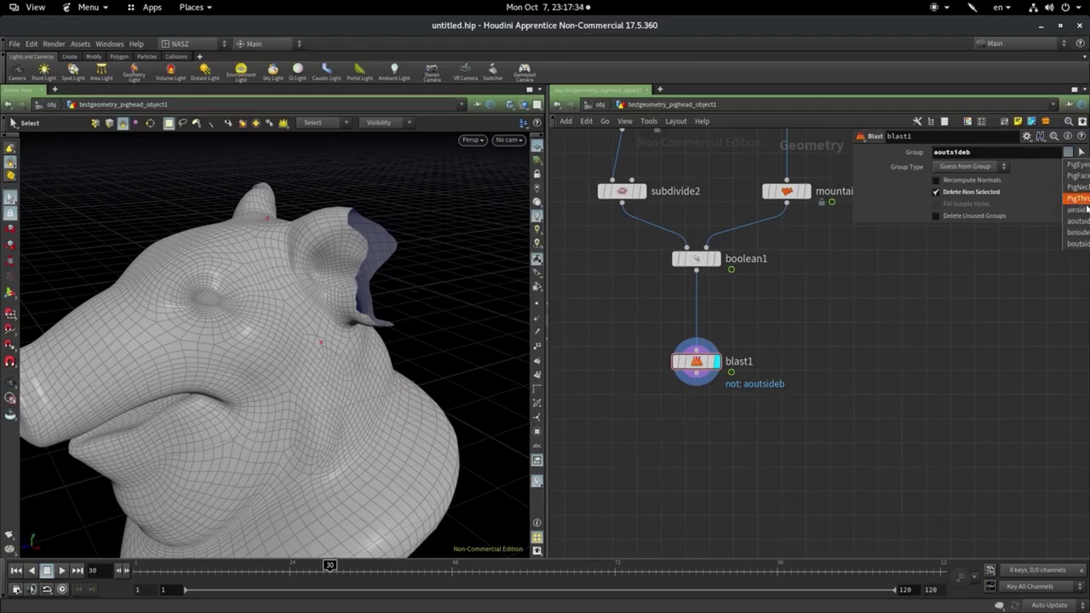
left_click(1077, 232)
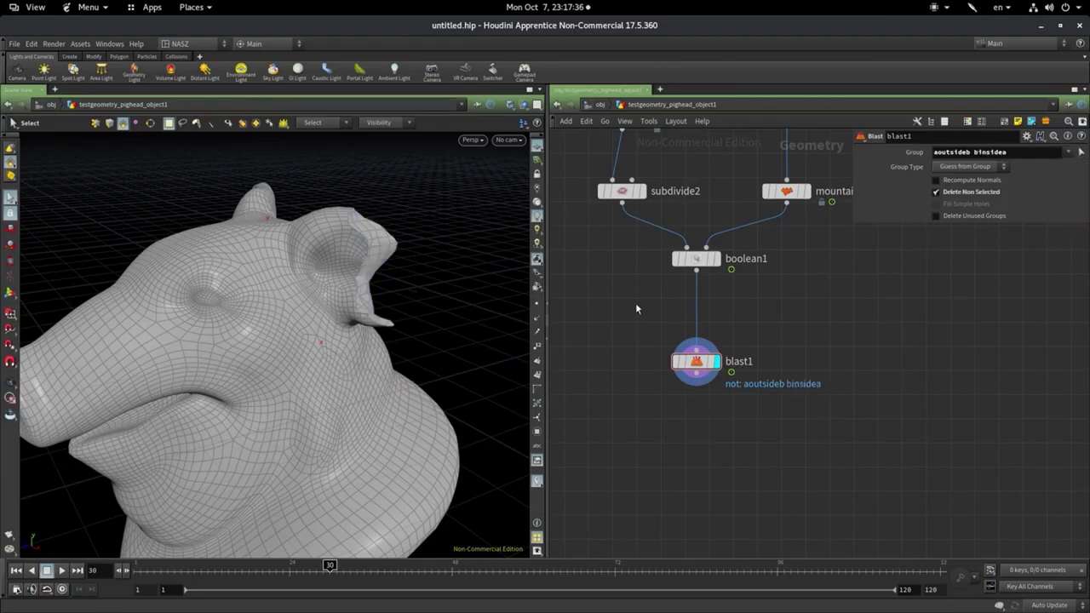
key("Escape")
mouse_move(485, 293)
left_mouse_down()
mouse_move(382, 319)
mouse_move(496, 310)
left_mouse_up()
key("s")
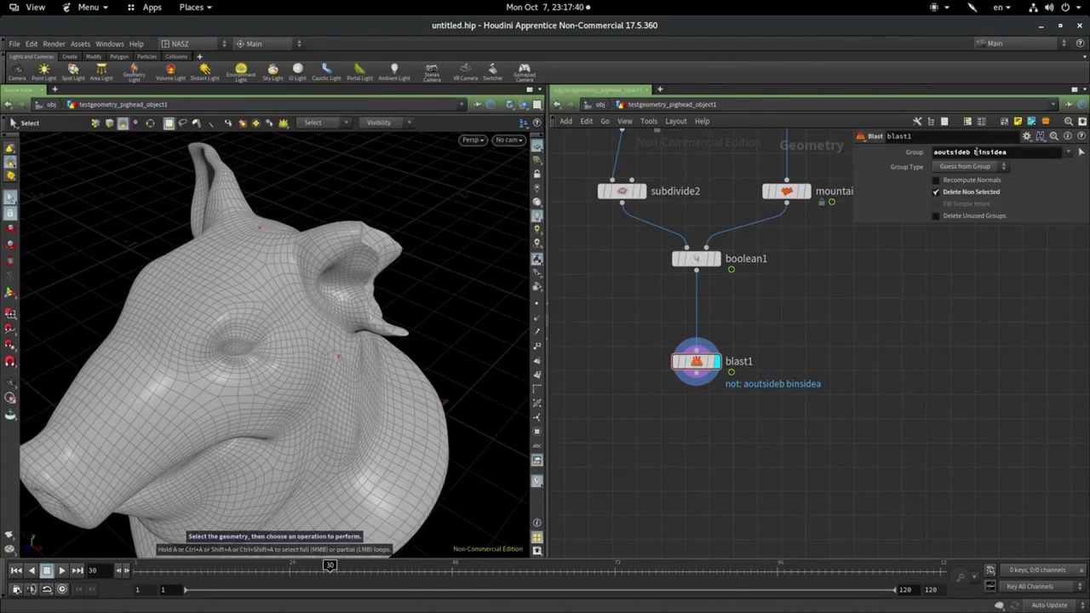
key("BackSpace")
key("BackSpace")
key("BackSpace")
key("Return")
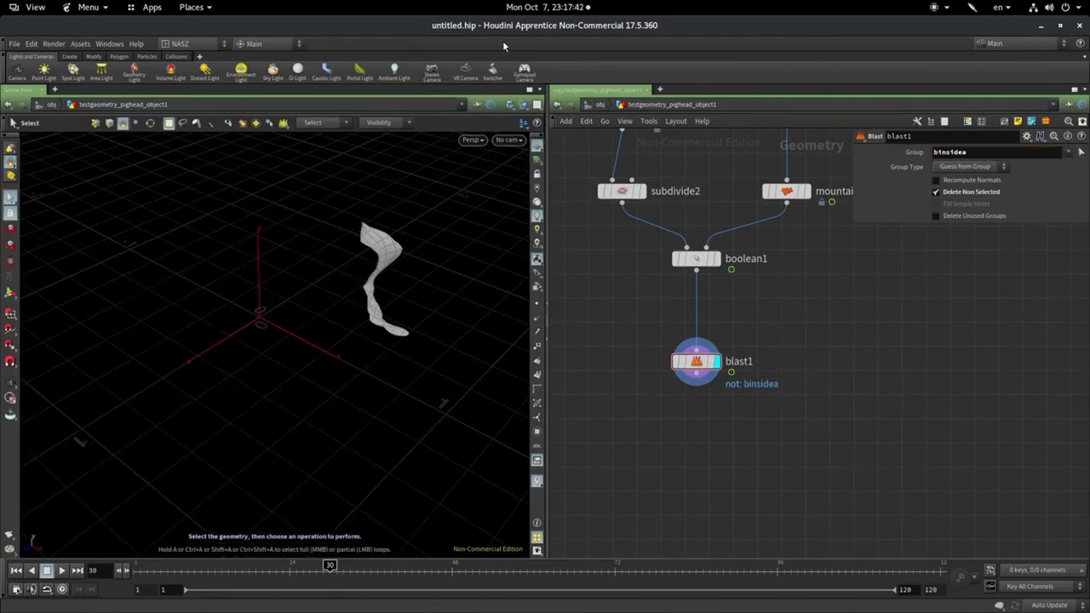
mouse_move(187, 564)
left_mouse_down()
mouse_move(478, 558)
mouse_move(668, 577)
mouse_move(703, 566)
mouse_move(175, 567)
mouse_move(214, 566)
left_mouse_up()
mouse_move(343, 561)
left_mouse_down()
mouse_move(765, 563)
mouse_move(161, 535)
mouse_move(137, 545)
left_mouse_up()
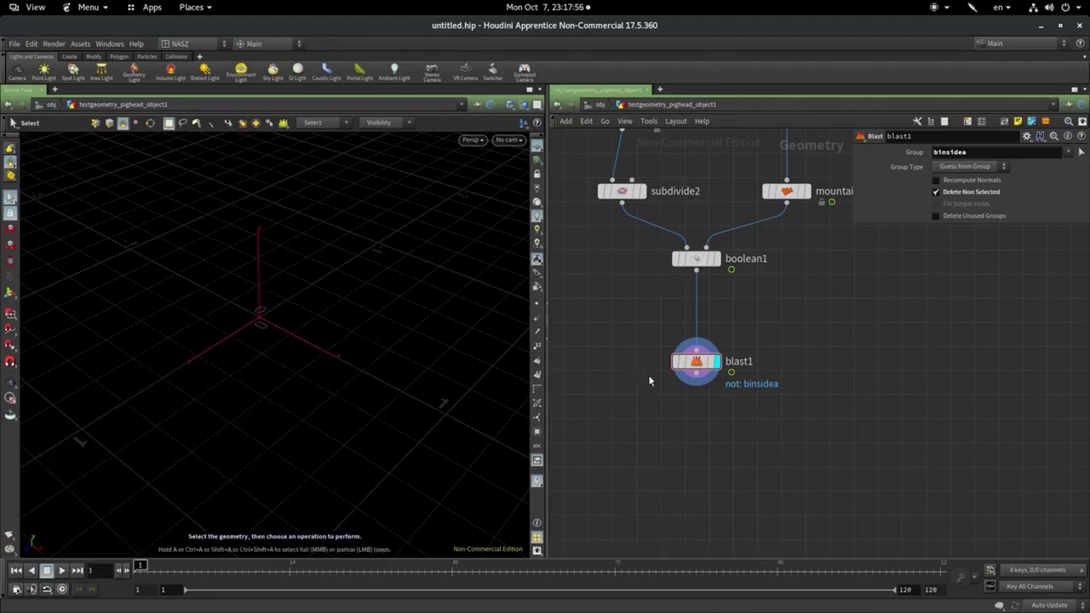
Add a Null left of blast1, fed by boolean1's output, and display it
left_click_drag(715, 365, 832, 385)
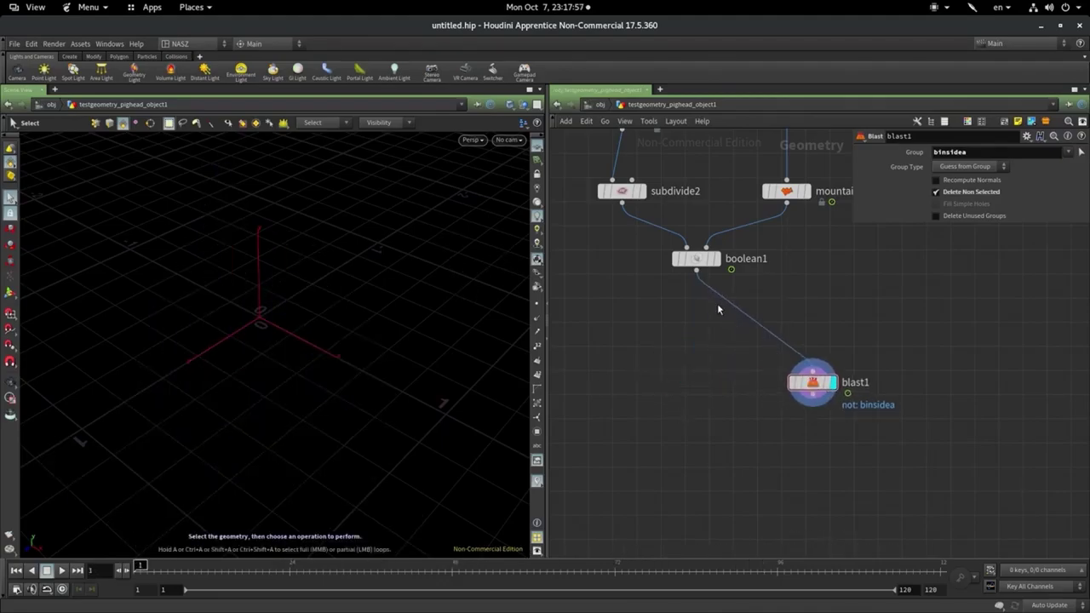
left_click(715, 258)
mouse_move(310, 566)
left_mouse_down()
mouse_move(540, 566)
mouse_move(140, 566)
left_mouse_up()
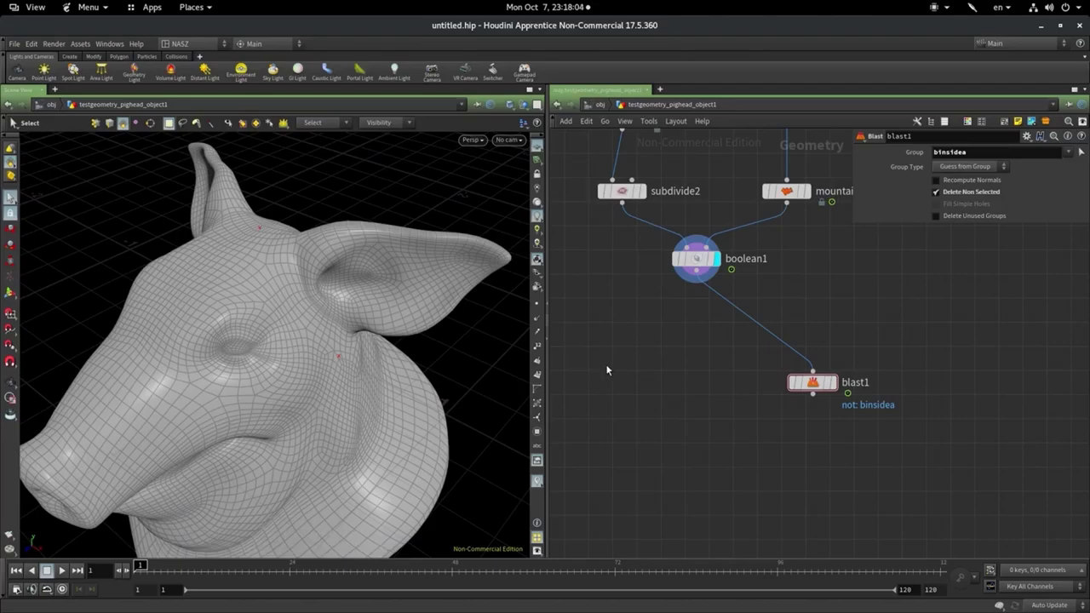
key("Tab")
type("null")
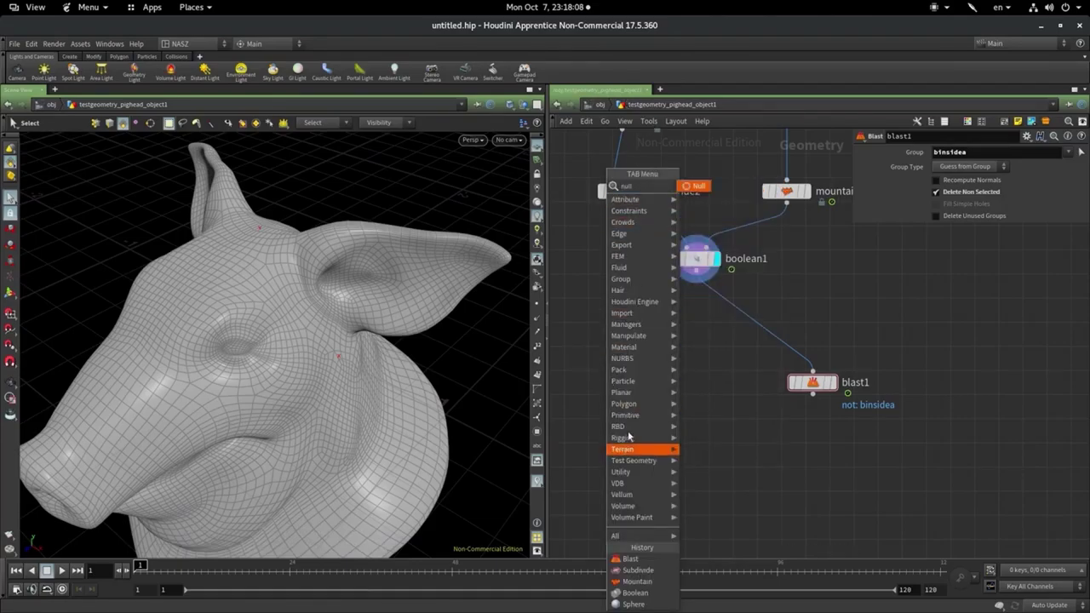
left_click(692, 189)
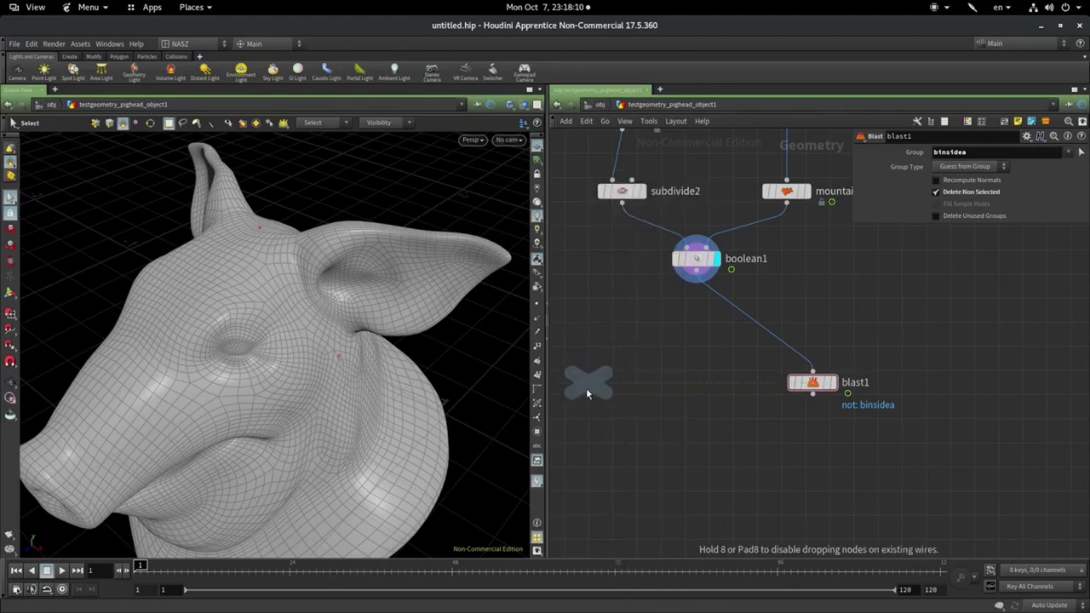
left_click(611, 377)
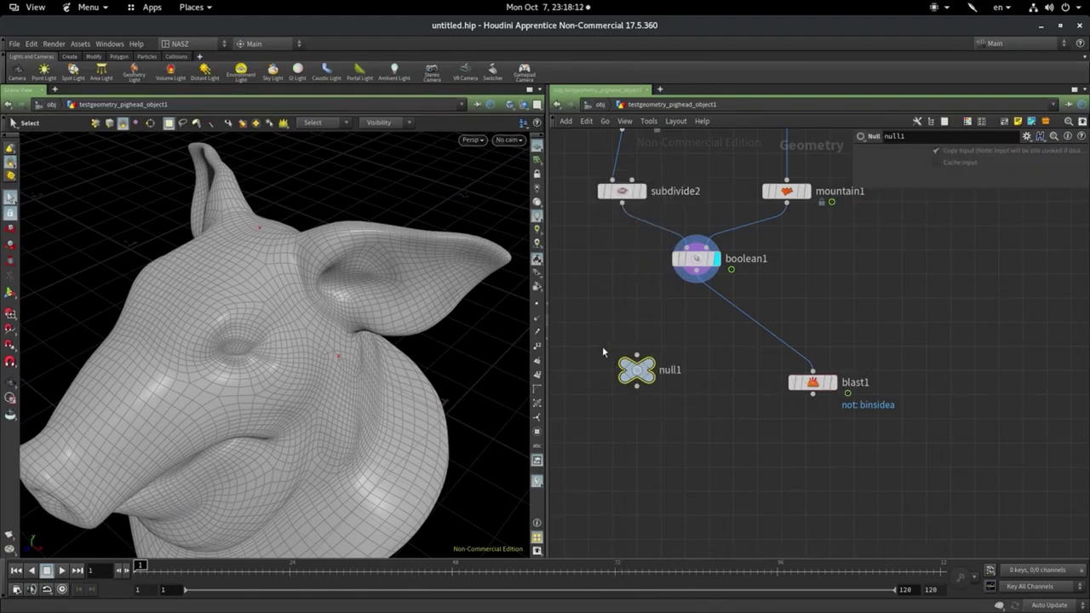
left_click(637, 354)
left_click(697, 275)
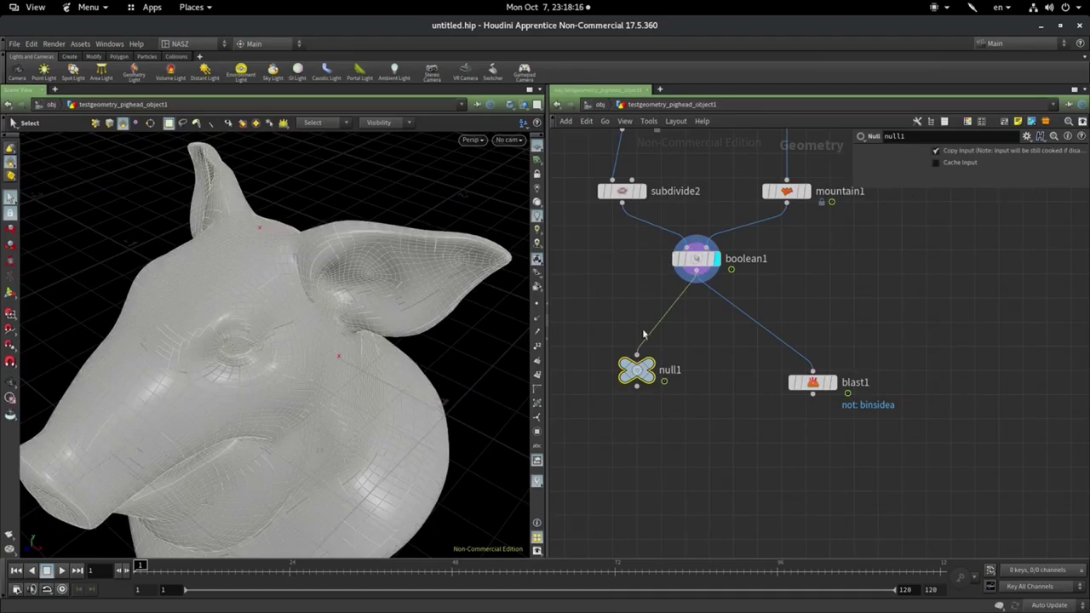
left_click(661, 344)
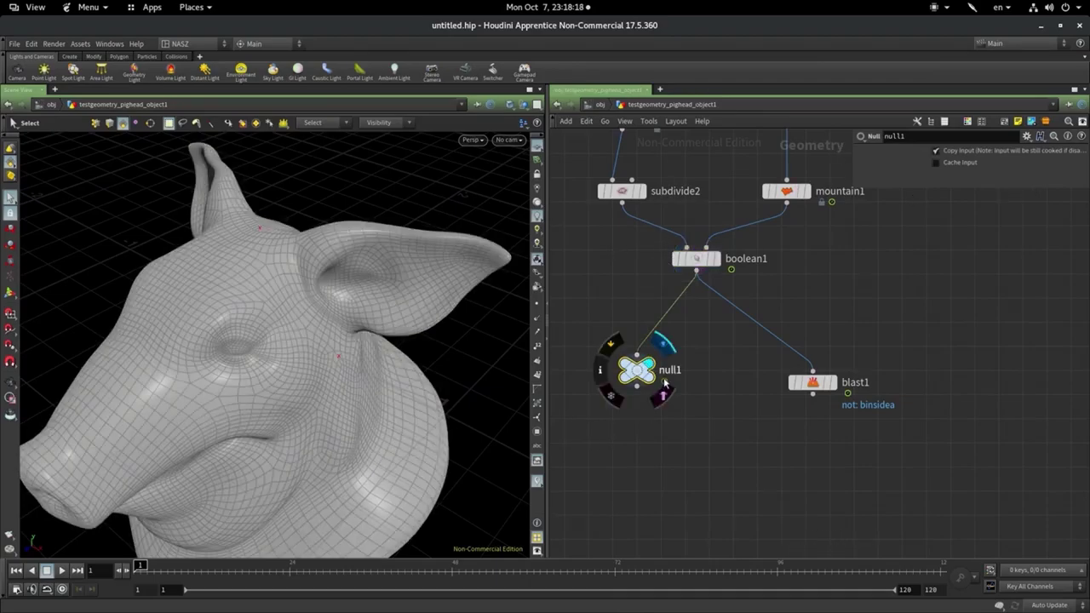
Rename the new null to BASE_GEO
double_click(669, 370)
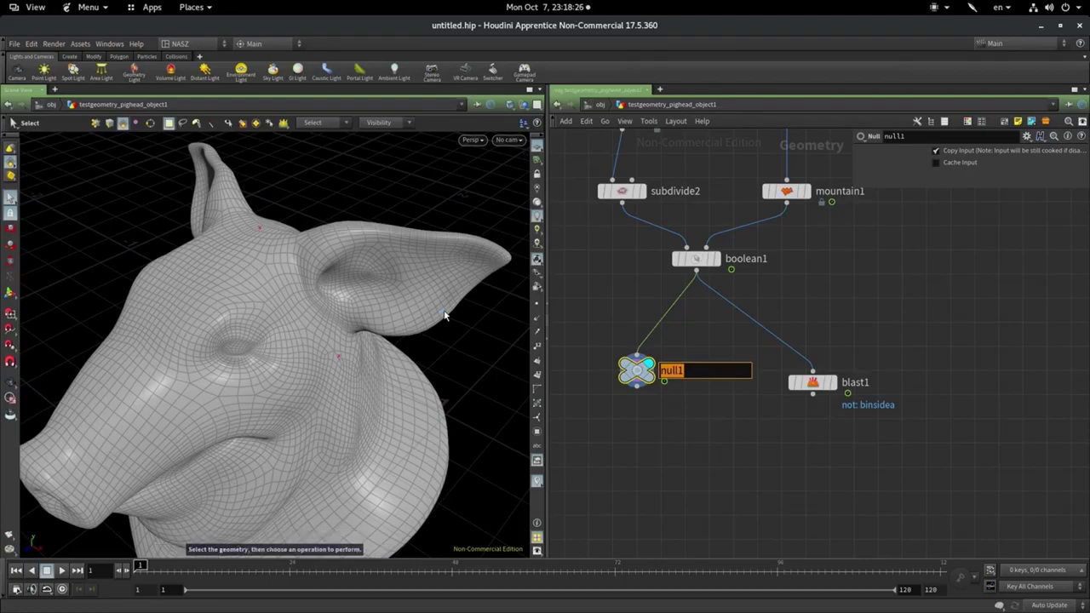
type("BA")
type("SE_")
type("GEO")
key("Return")
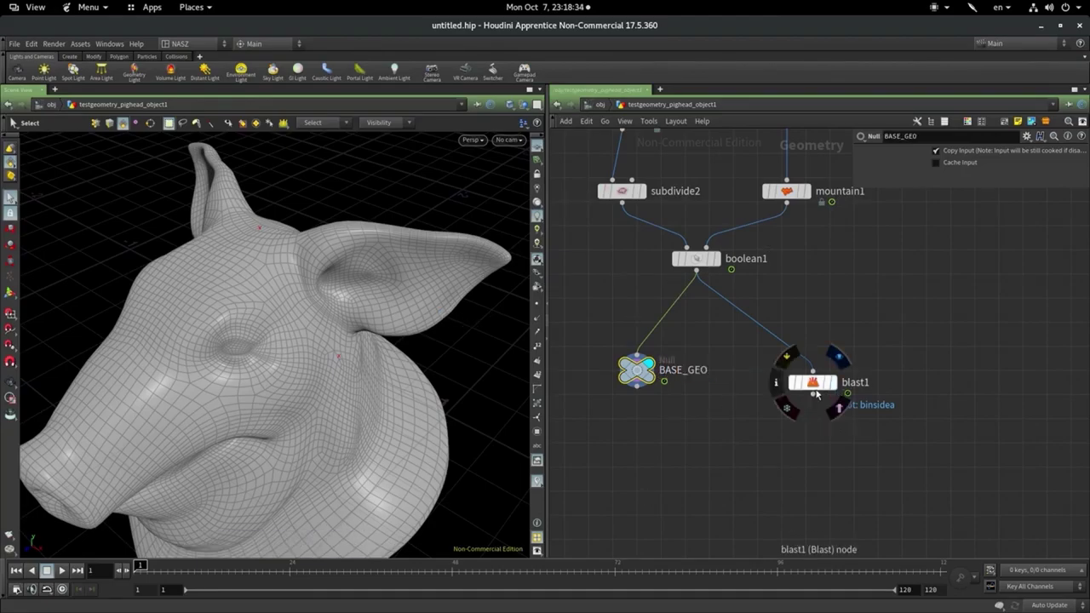
mouse_move(815, 388)
left_mouse_down()
mouse_move(824, 386)
mouse_move(808, 368)
left_mouse_up()
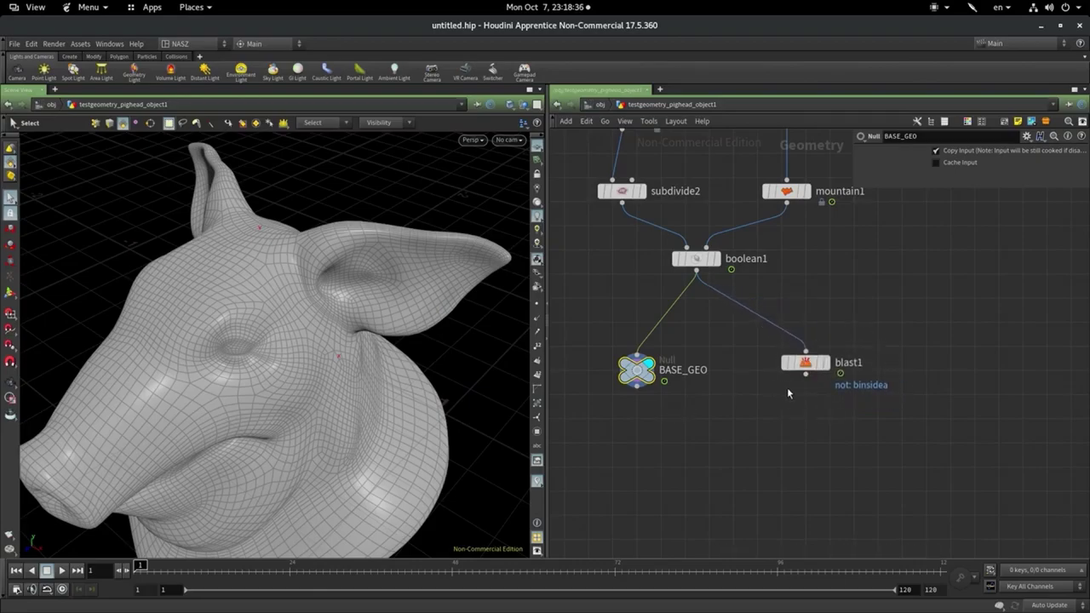
Add a Null wired below blast1 and rename it face_emitter
key("Tab")
type("nul")
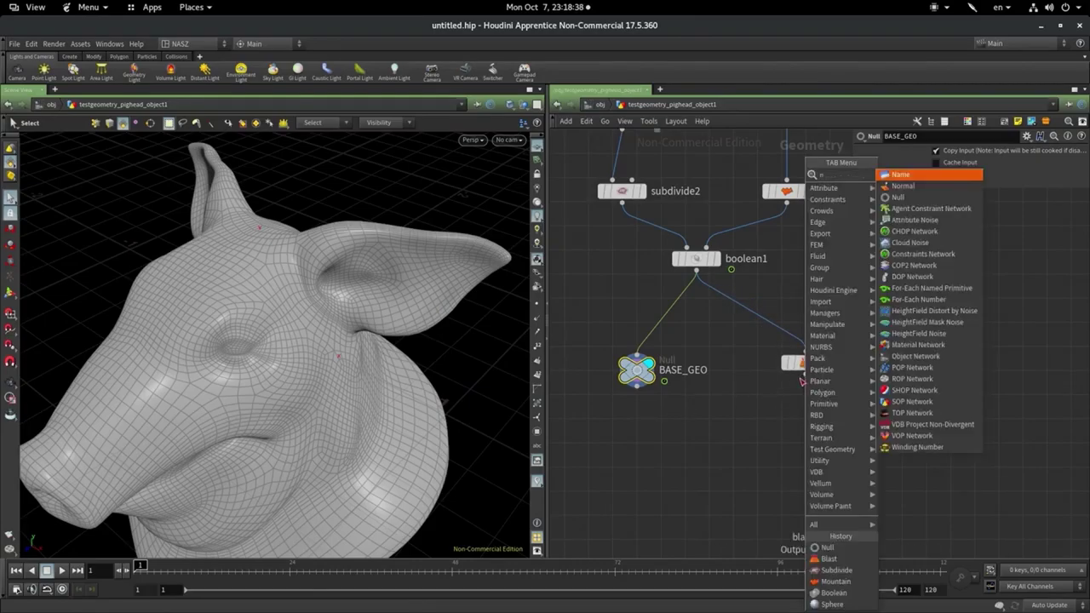
left_click(894, 173)
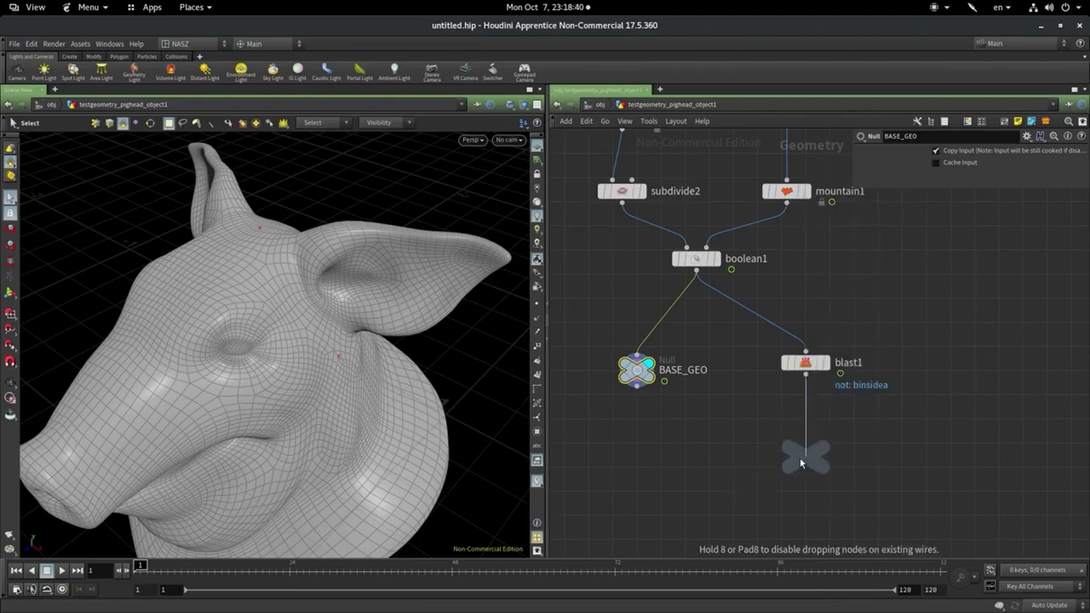
left_click(799, 458)
left_click_drag(798, 471, 810, 473)
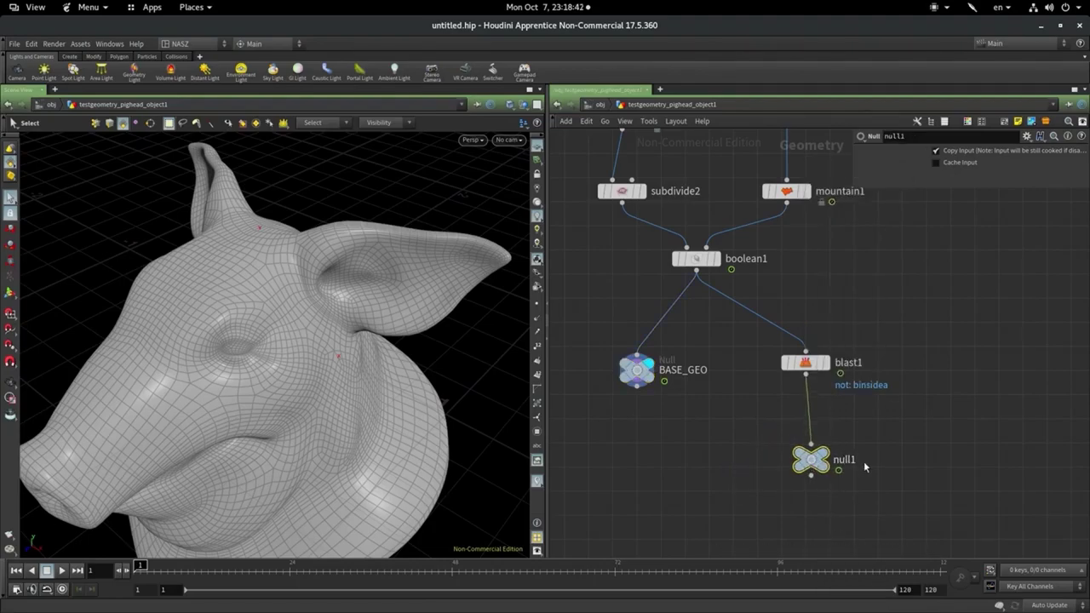
double_click(850, 460)
type("f")
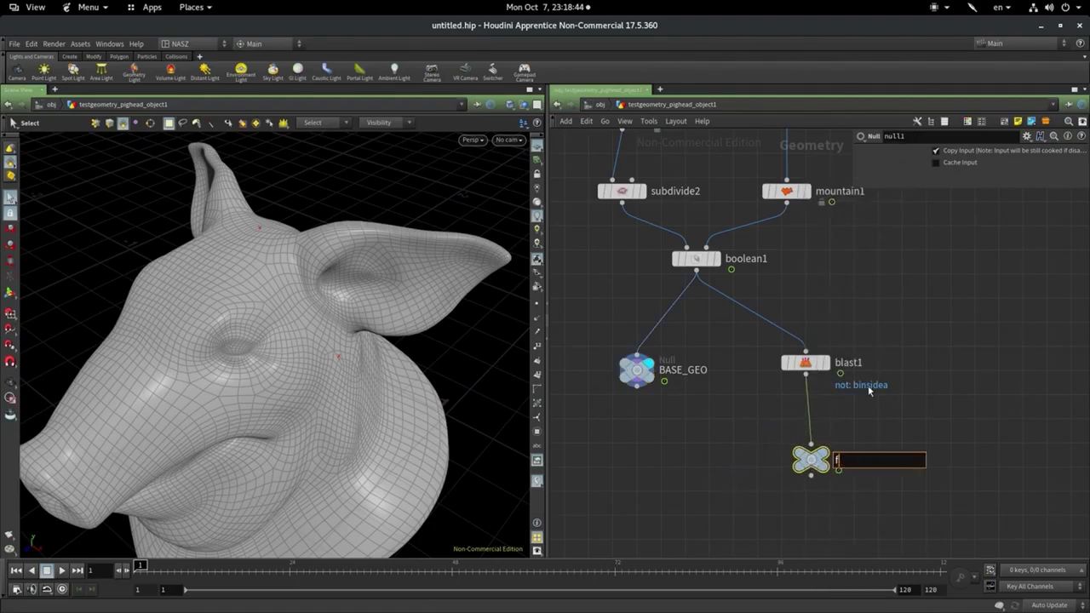
type("ace_")
type("emi")
type("tter")
key("Return")
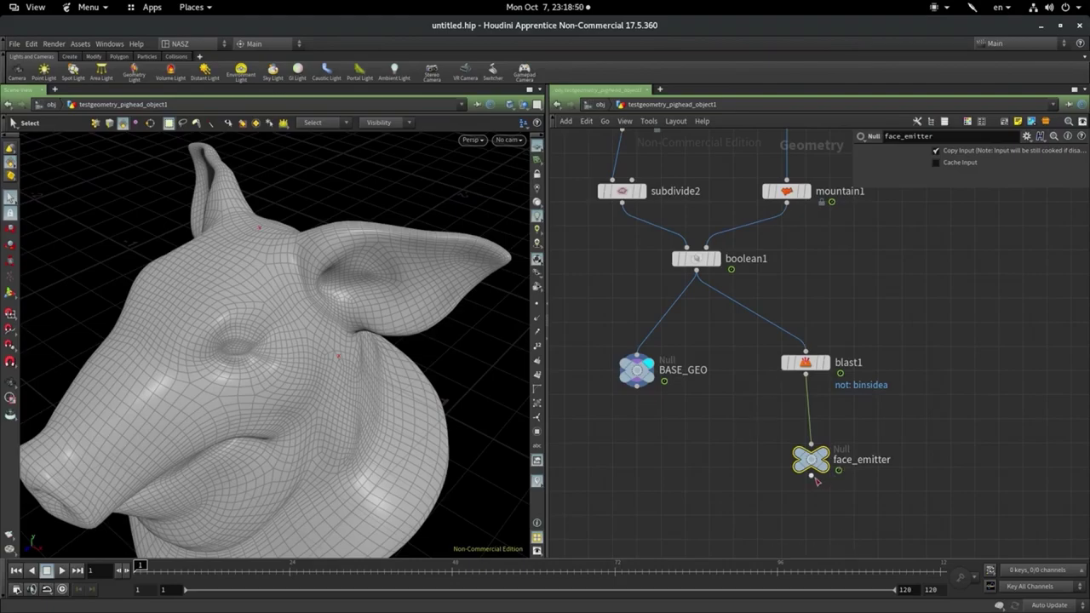
Display face_emitter, play the animation, and shift blast1 and face_emitter left under boolean1
left_click_drag(810, 460, 805, 460)
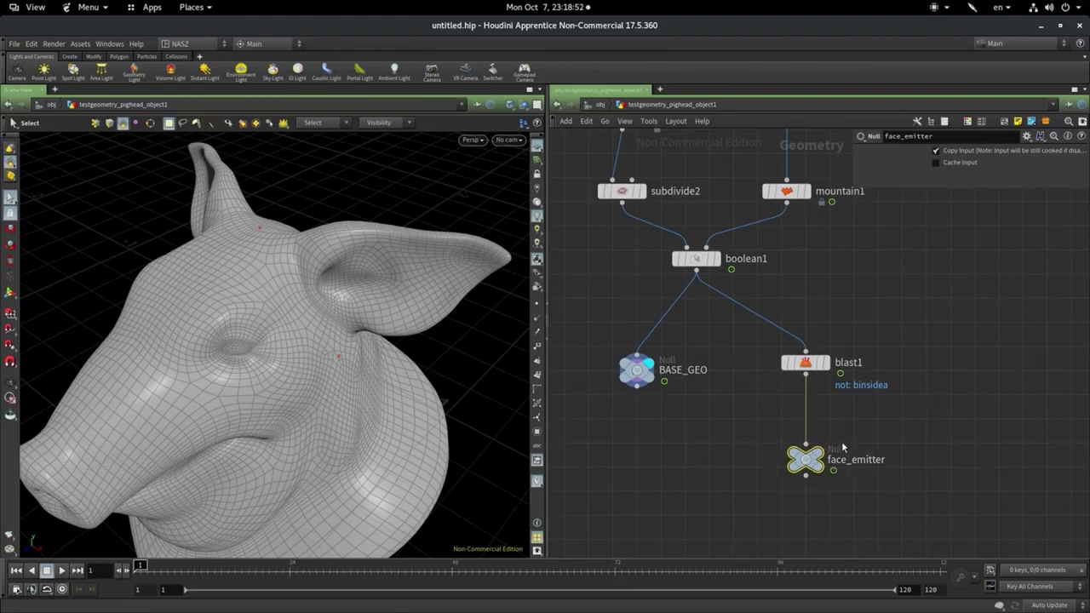
left_click(819, 460)
key("Up")
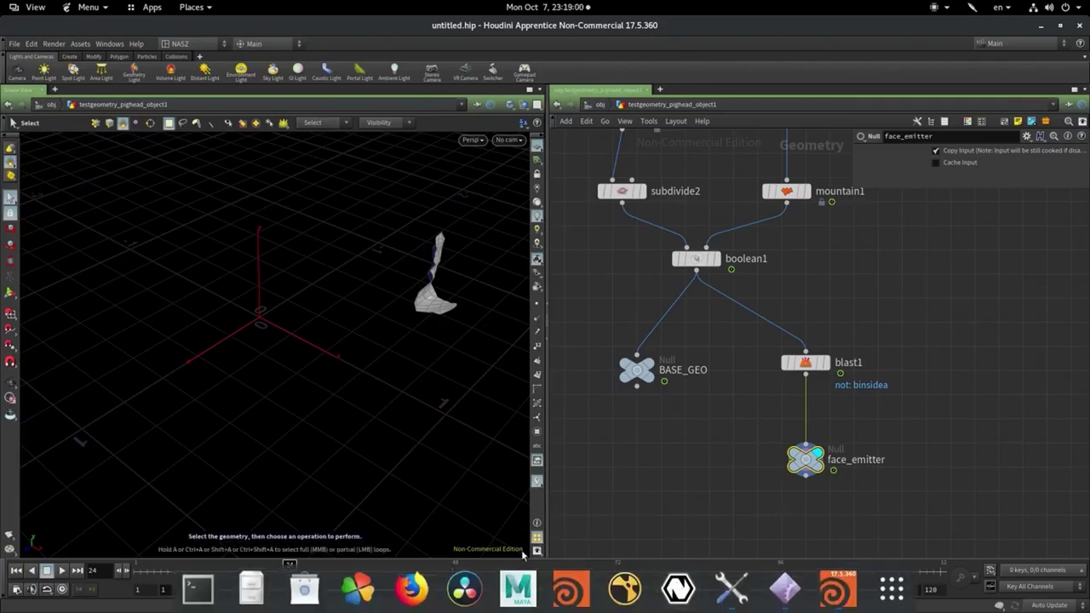
middle_click_drag(864, 324, 839, 325)
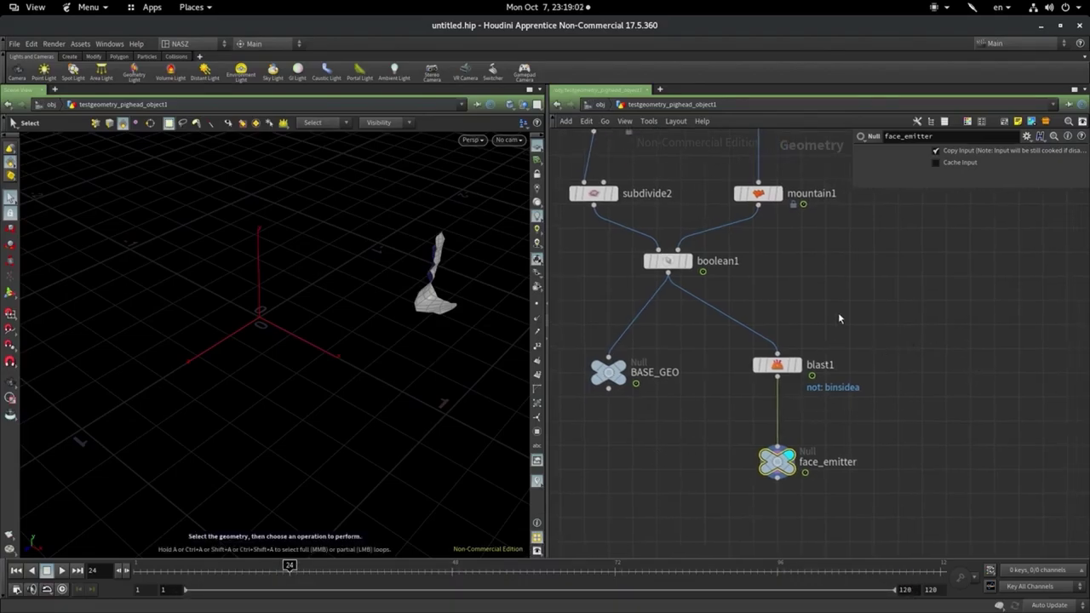
left_click(780, 365, "shift")
left_click_drag(780, 365, 733, 373)
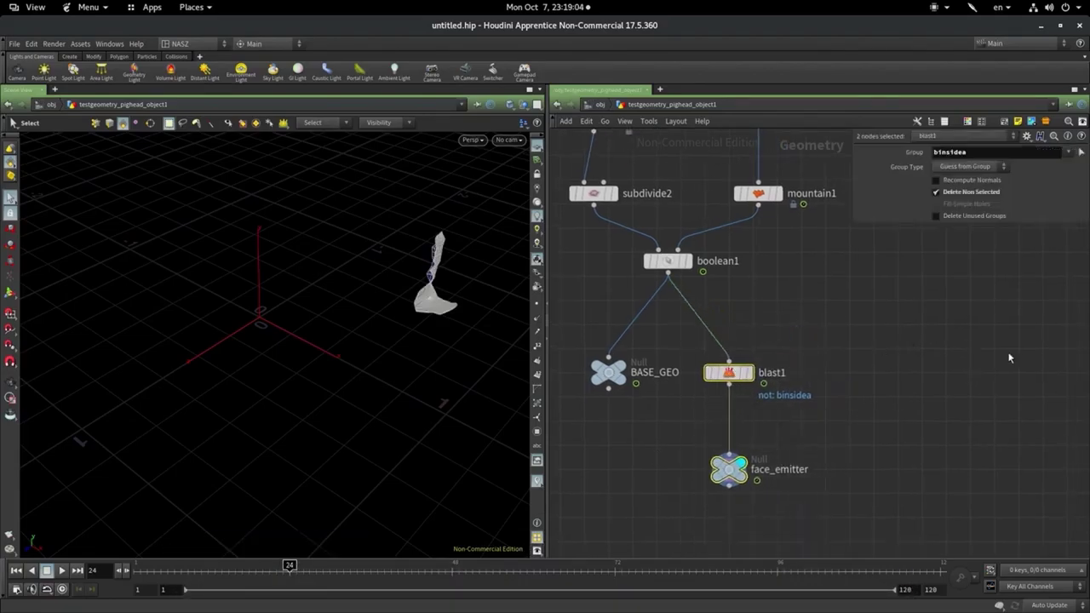
mouse_move(850, 350)
middle_mouse_down()
mouse_move(829, 357)
mouse_move(896, 423)
middle_mouse_up()
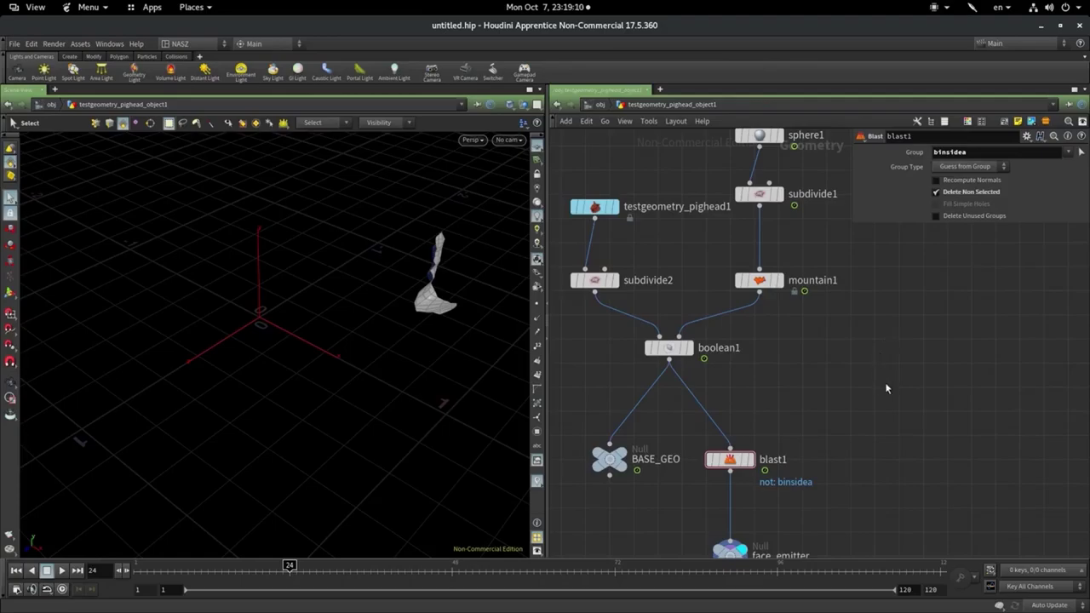
Place an Attribute Transfer node to the right of boolean1
key("Tab")
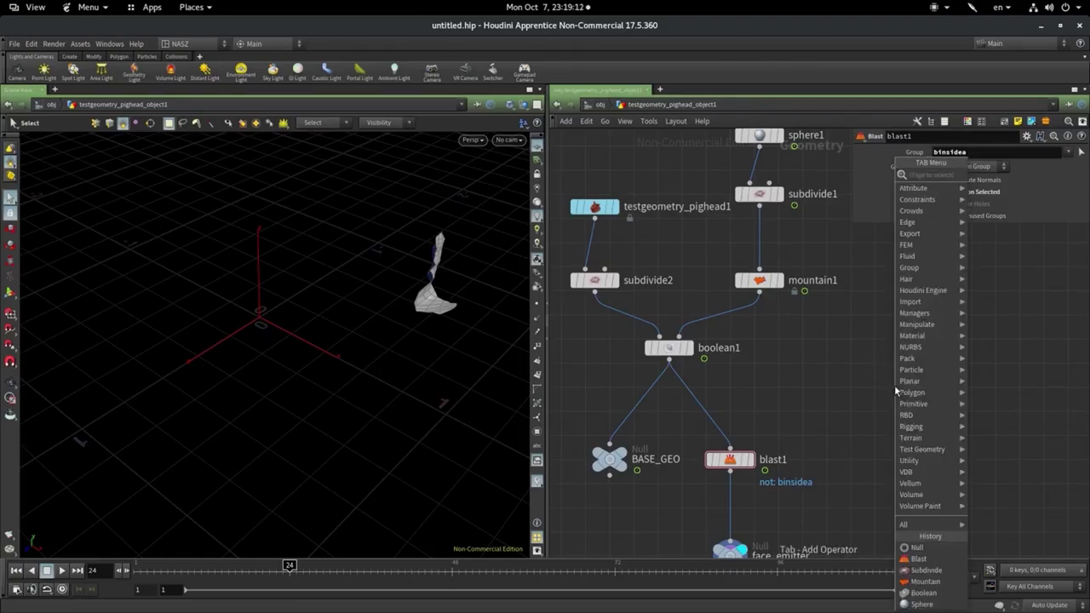
type("a")
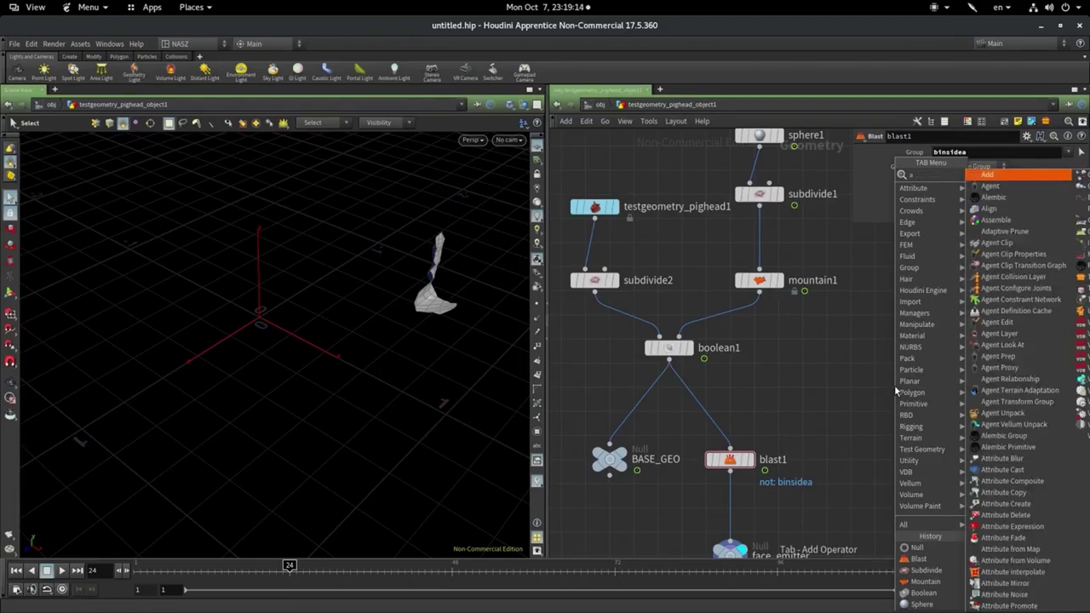
type("ttr")
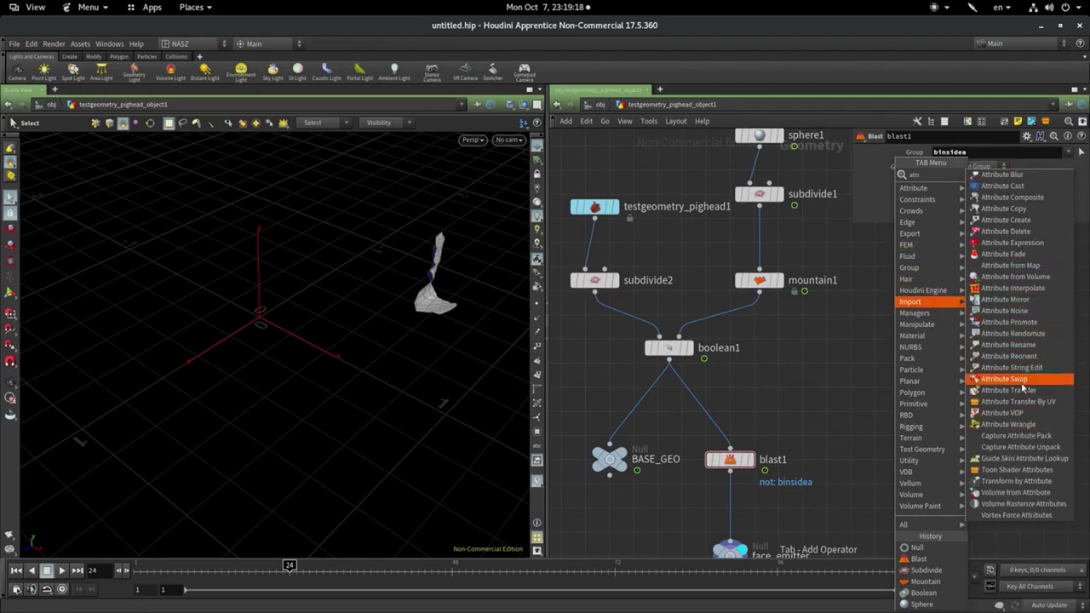
left_click(1012, 390)
left_click(898, 375)
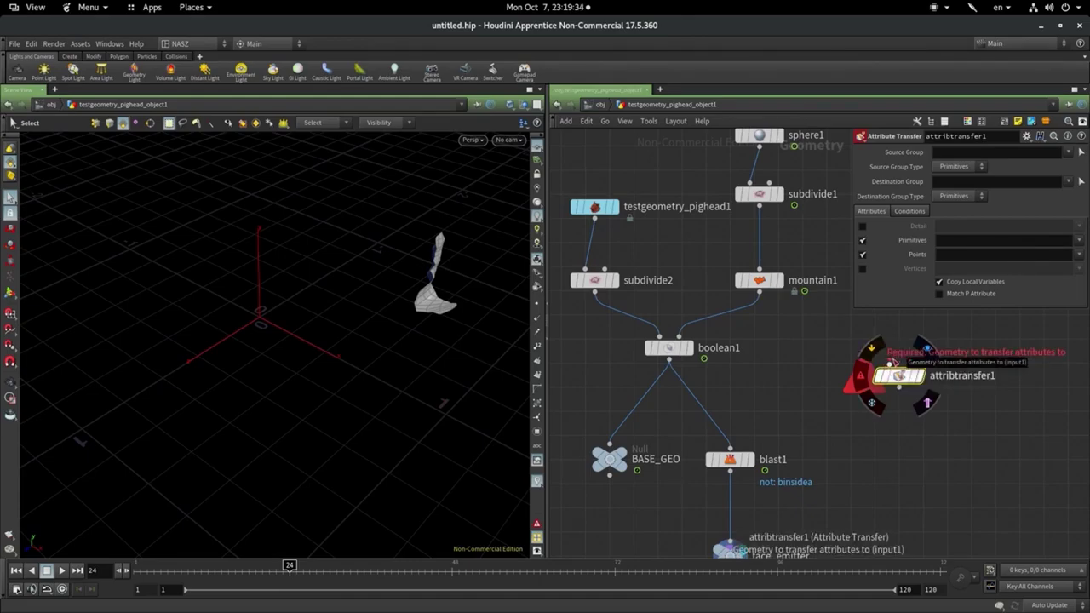
Wire subdivide2 into attribtransfer1's first input and mountain1 into its second
left_click(892, 364)
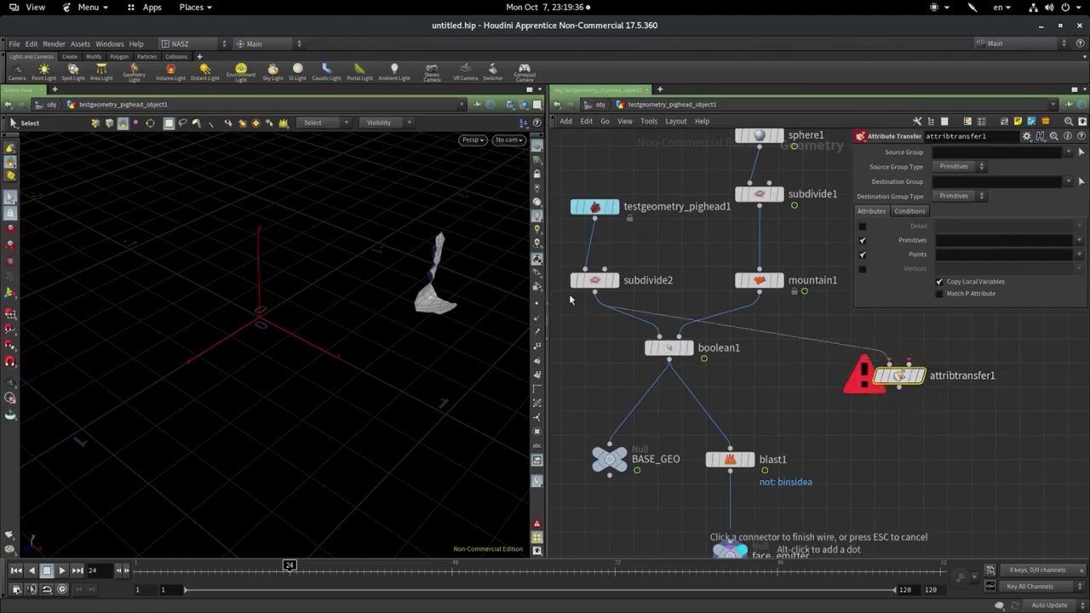
left_click(595, 293)
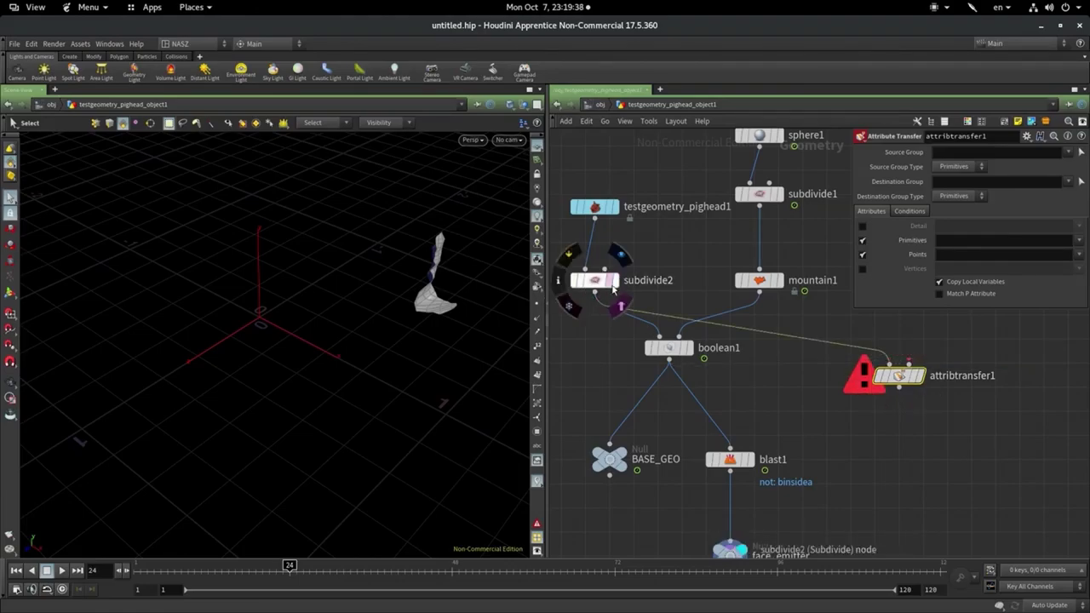
left_click(614, 280)
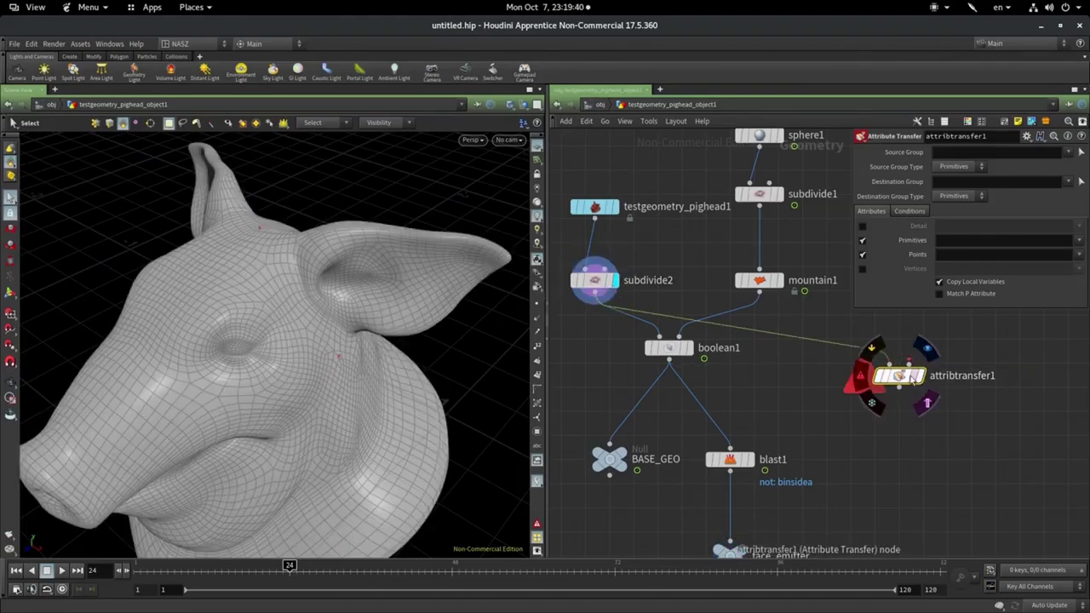
mouse_move(908, 364)
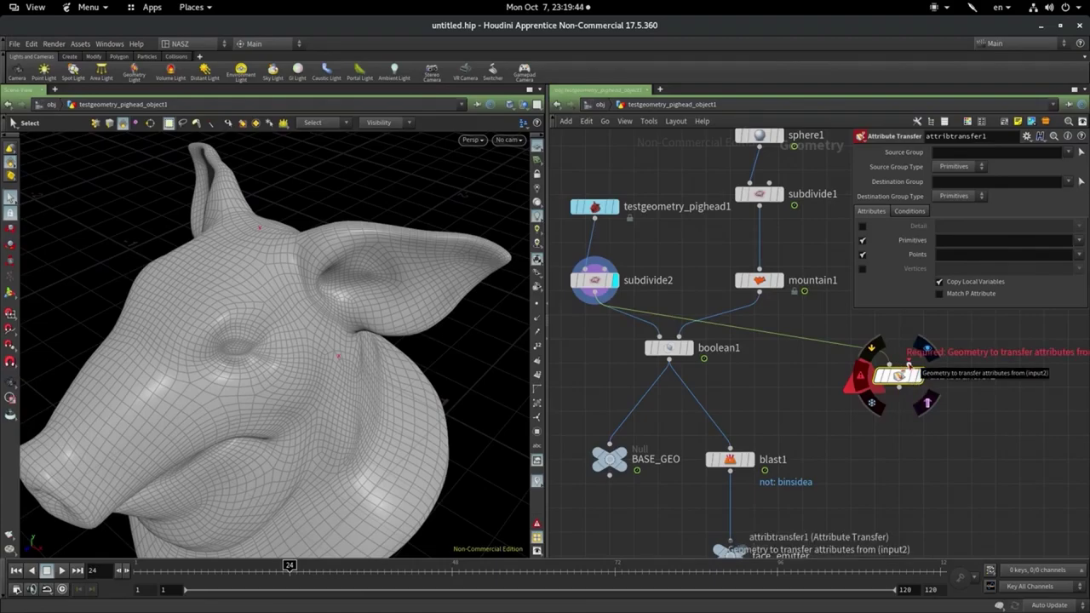
left_click(909, 364)
left_click(759, 295)
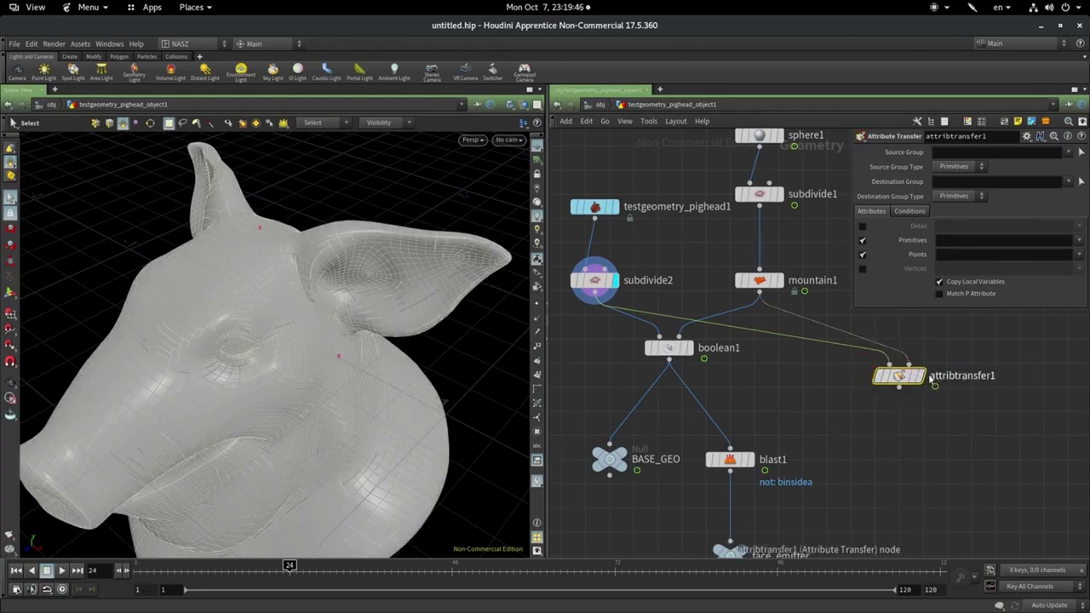
mouse_move(899, 376)
left_mouse_down()
mouse_move(900, 451)
mouse_move(919, 412)
left_mouse_up()
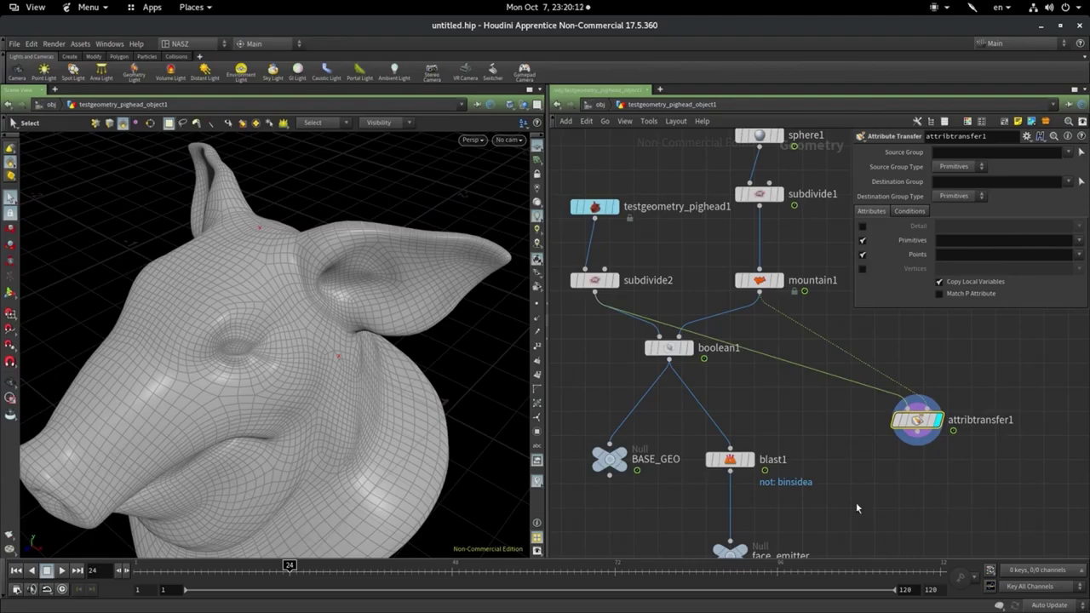
Add a Color node color1 on the wire into attribtransfer1, placed under subdivide2
key("Tab")
type("co")
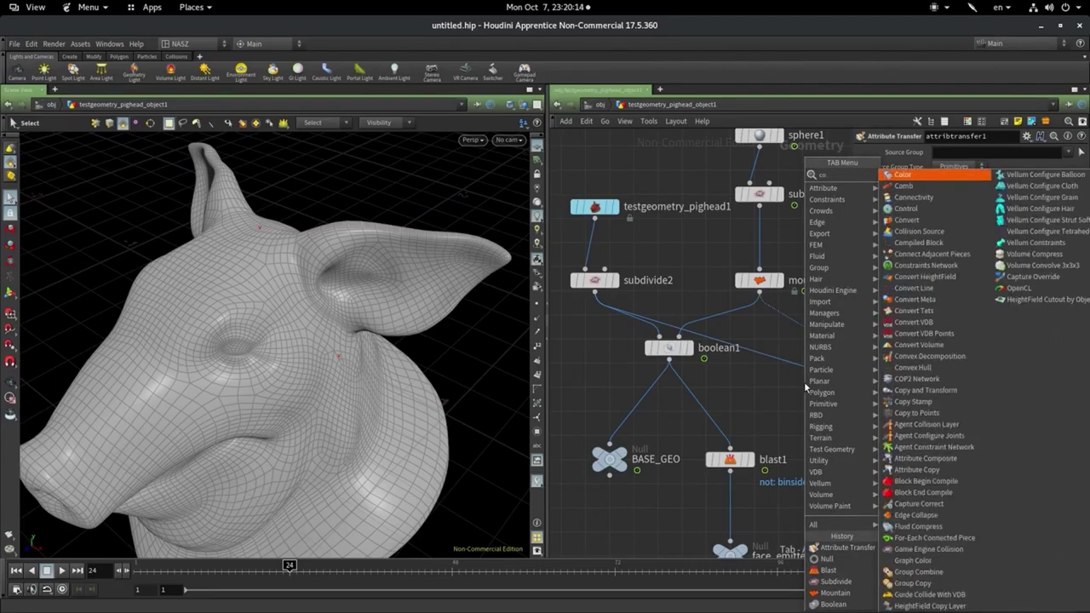
key("Escape")
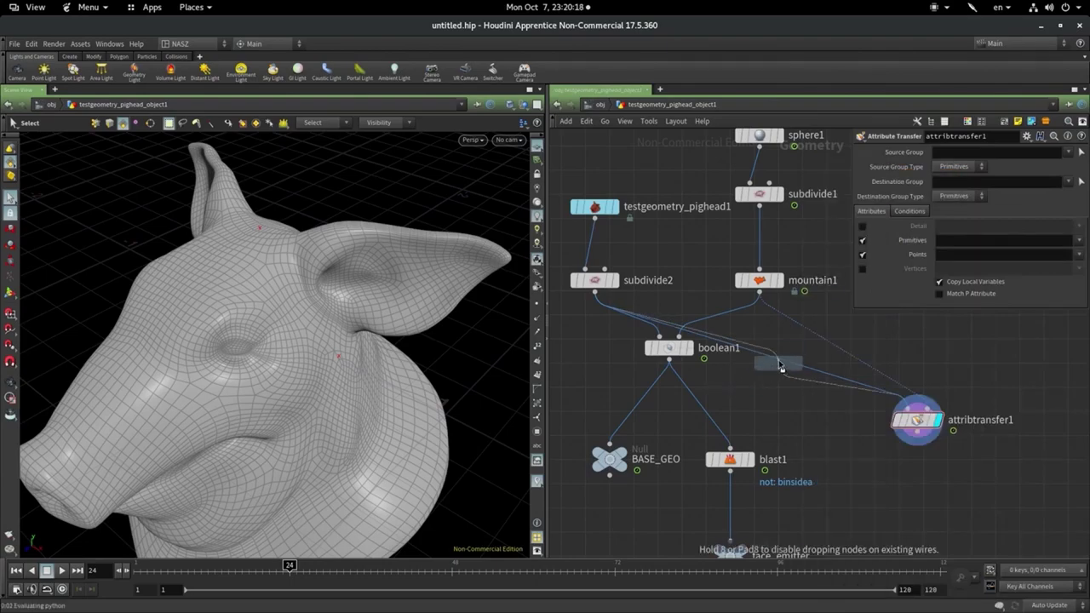
left_click(772, 371)
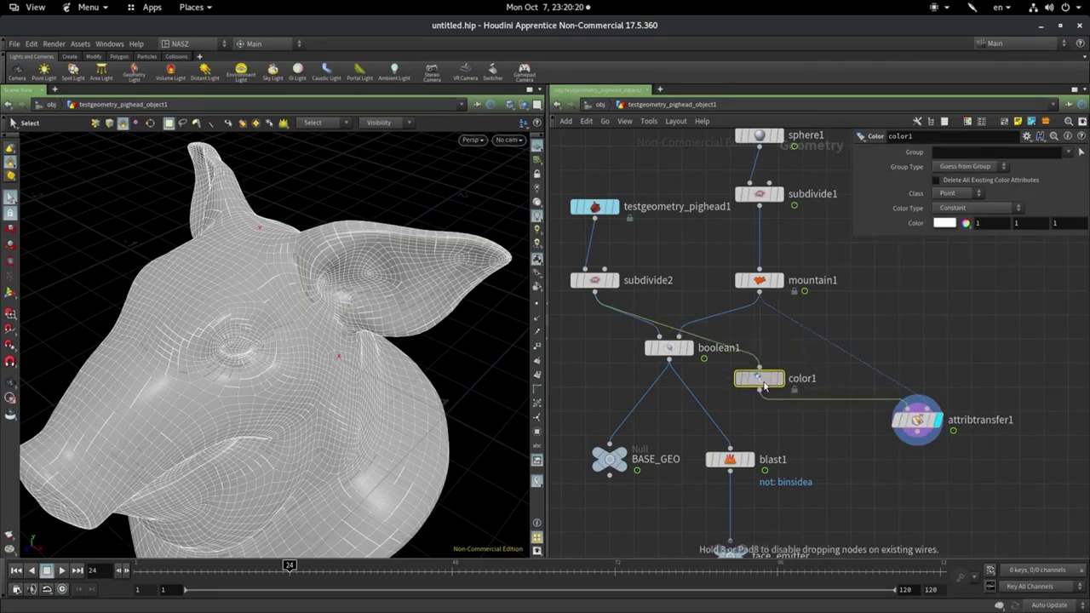
mouse_move(765, 385)
left_mouse_down()
mouse_move(578, 342)
mouse_move(597, 379)
left_mouse_up()
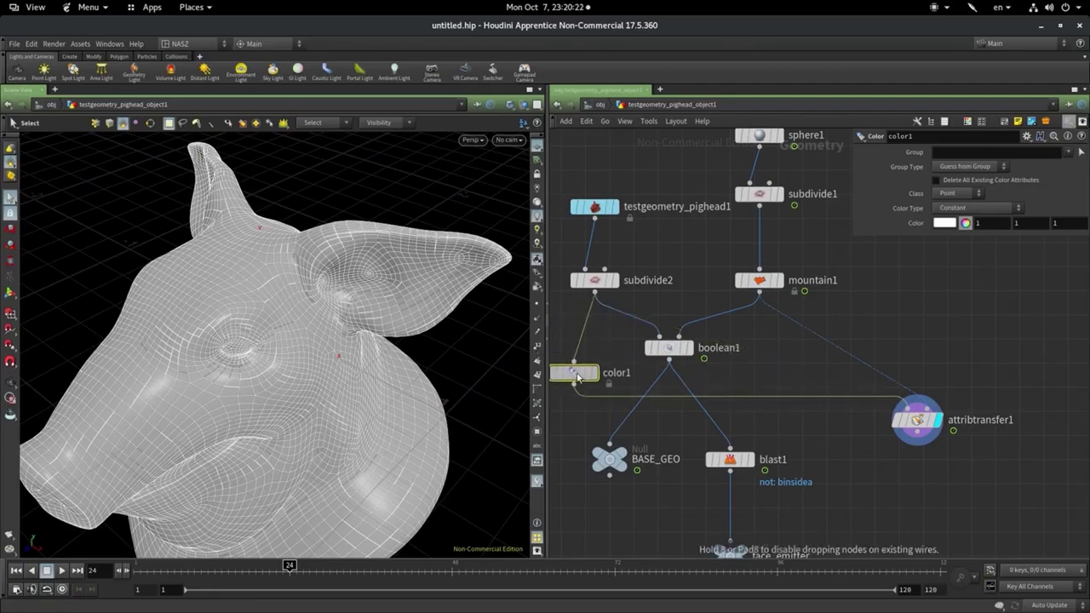
Set color1's colour to black (0, 0, 0)
left_click(945, 223)
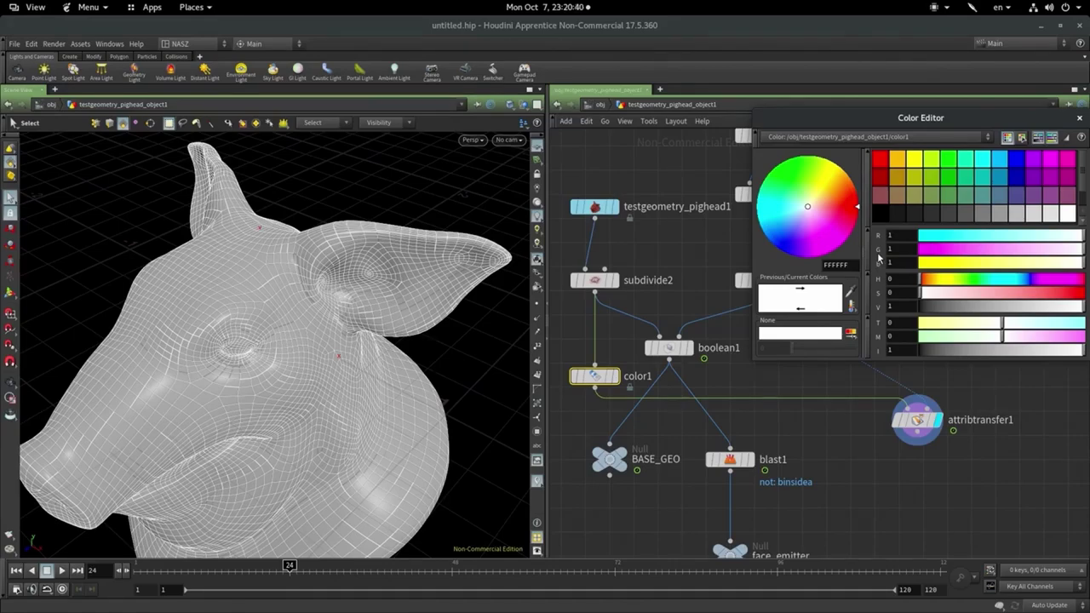
left_click(886, 209)
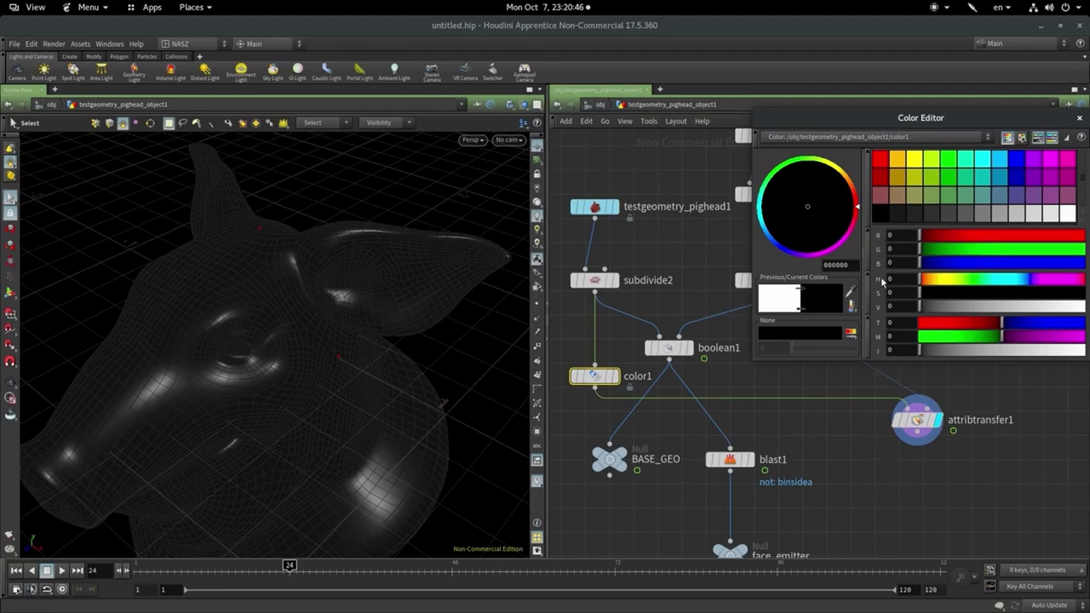
left_click(1079, 117)
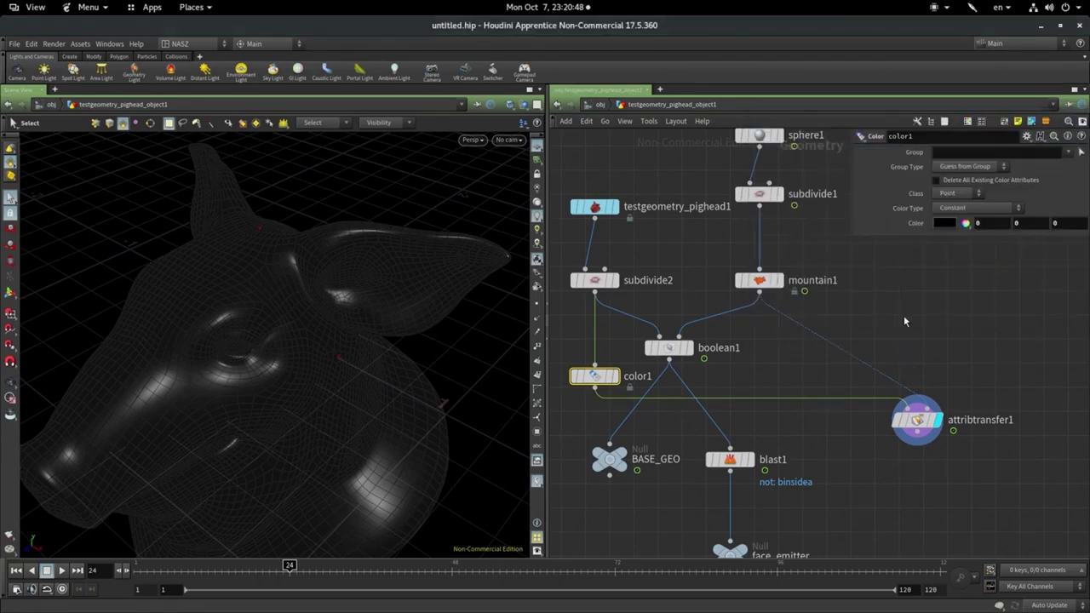
key("Tab")
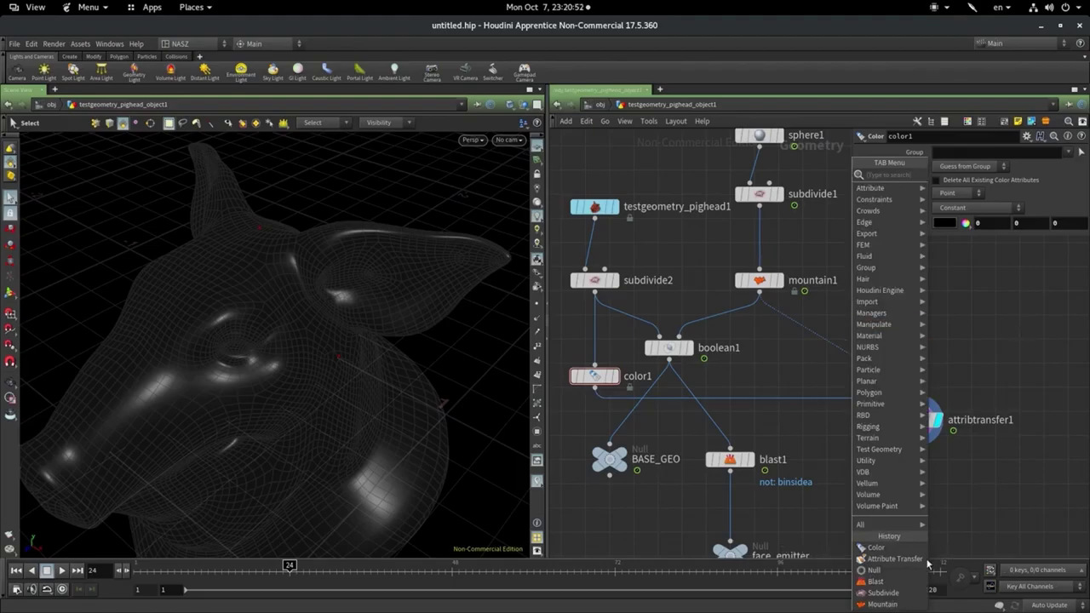
Add color2 between mountain1 and attribtransfer1 and set its colour to white (1, 1, 1)
left_click(877, 547)
left_click(811, 332)
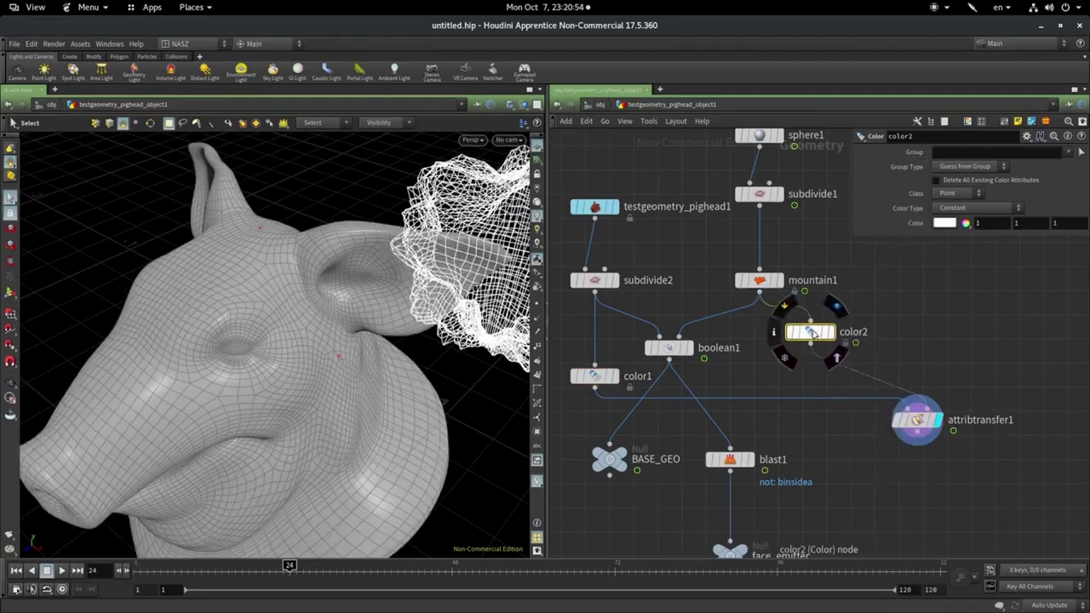
left_click_drag(814, 334, 928, 340)
left_click(942, 226)
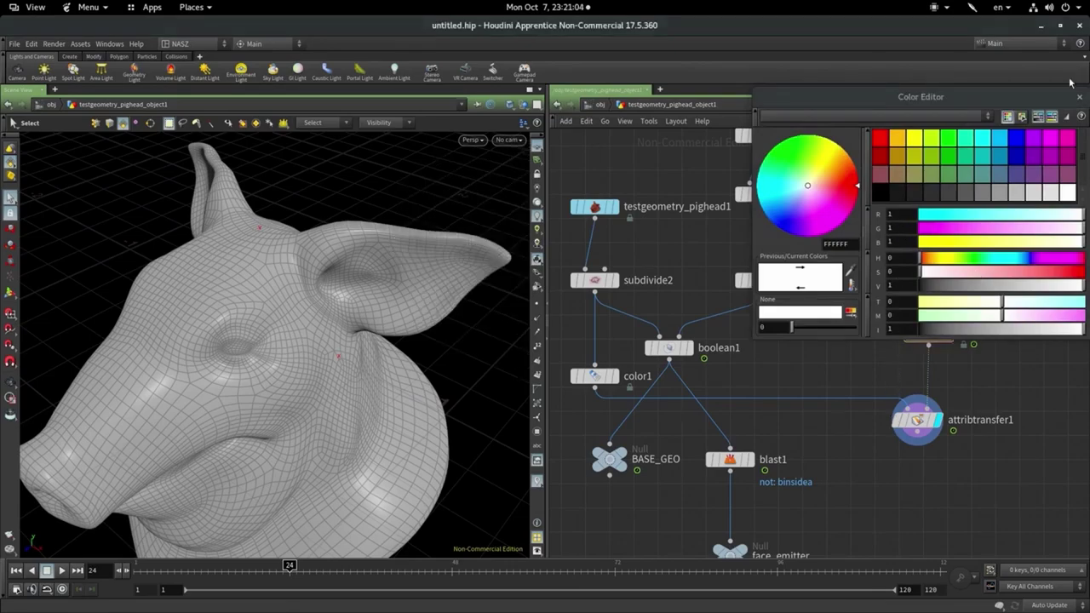
left_click(881, 140)
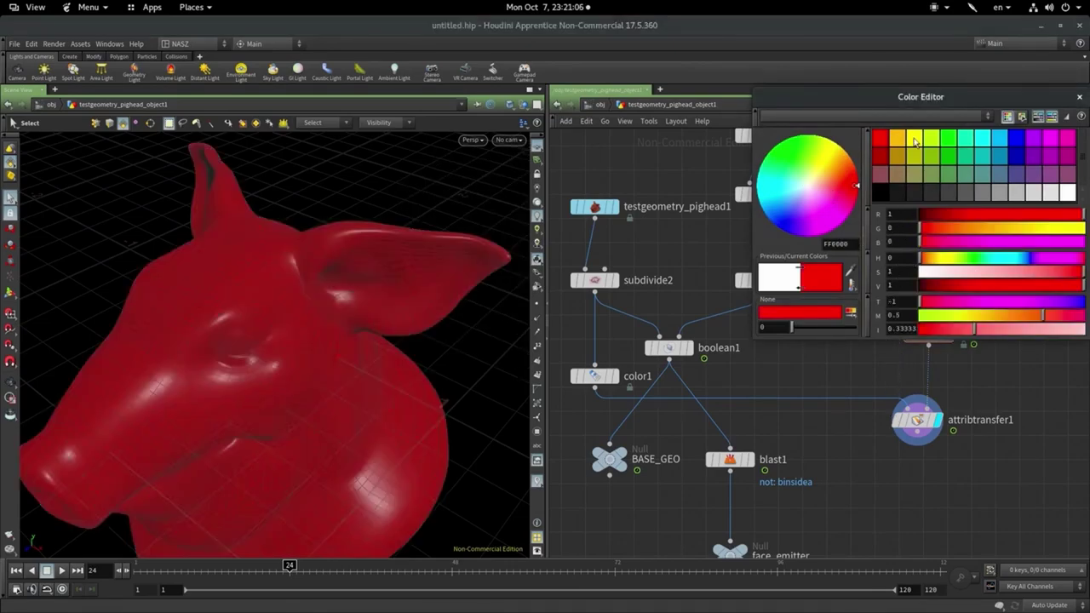
left_click(1014, 142)
left_click(949, 141)
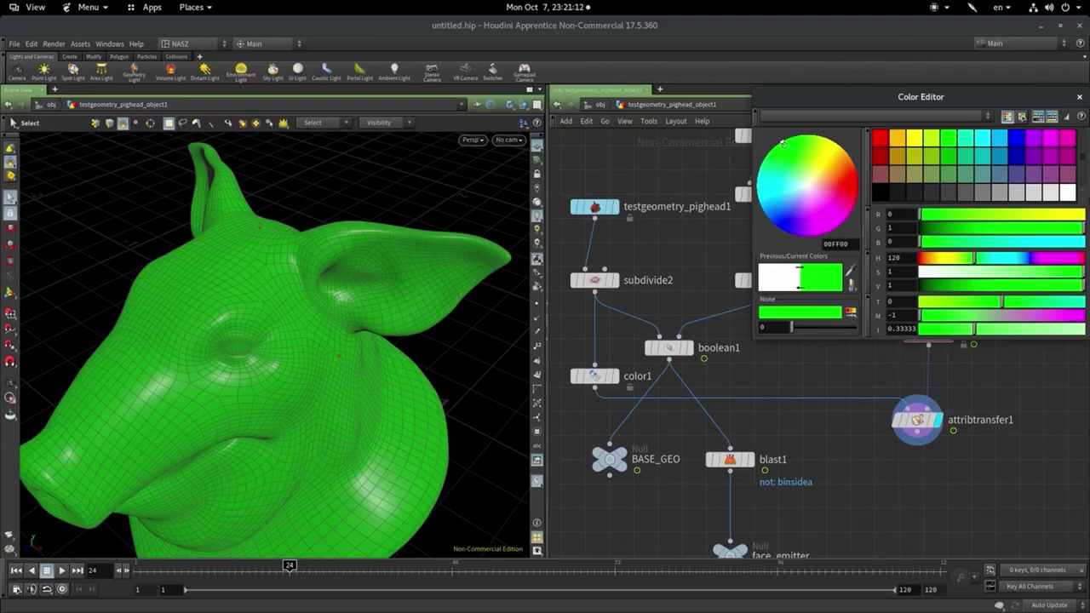
left_click(1068, 194)
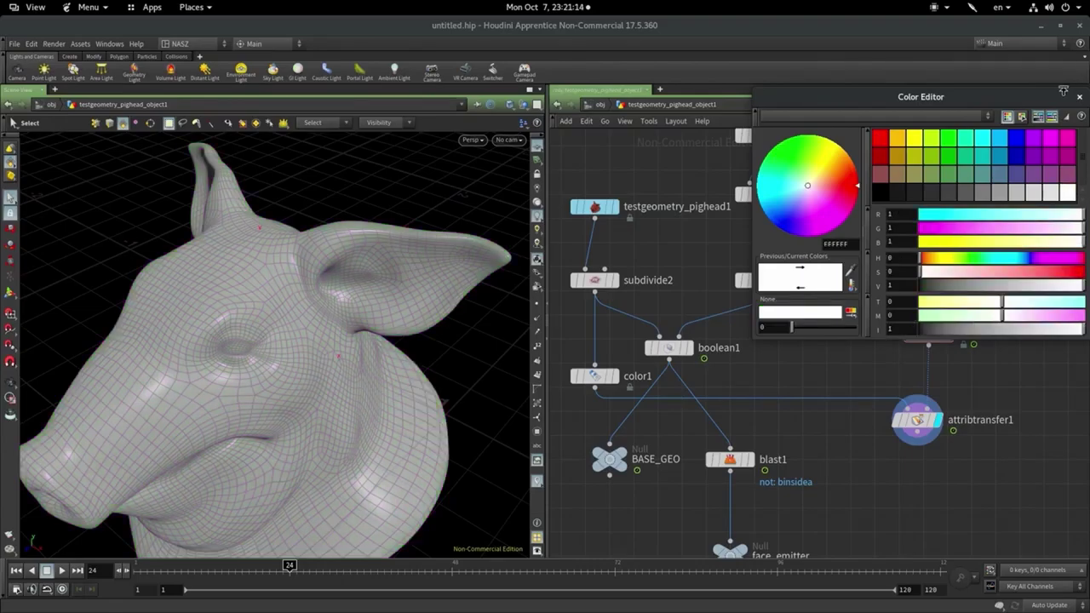
left_click(969, 124)
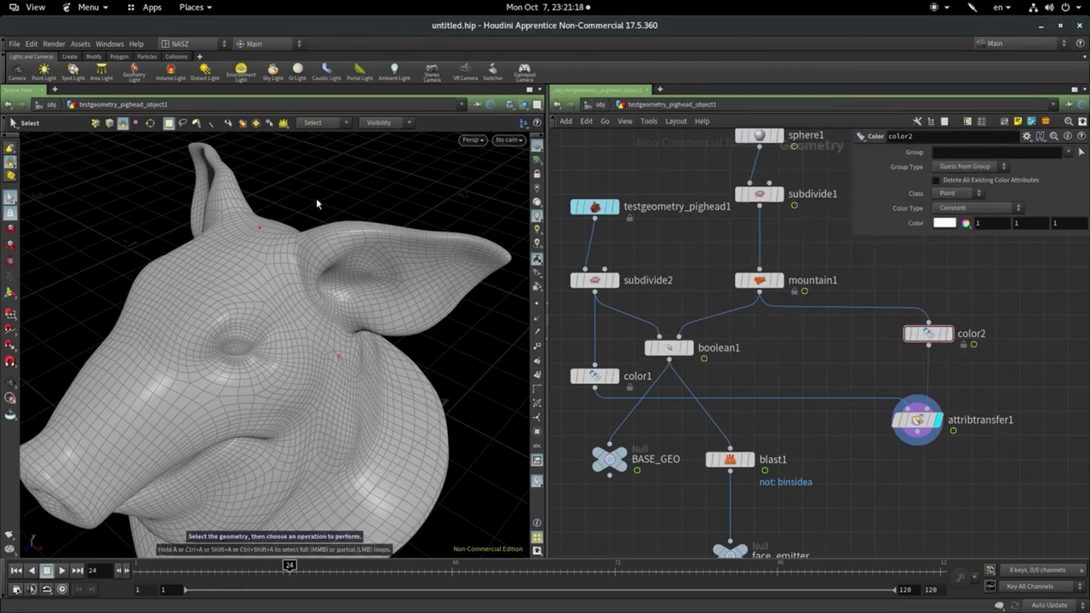
Move the display flag through color1 and color2 to attribtransfer1, and select it
mouse_move(595, 376)
left_click(617, 378)
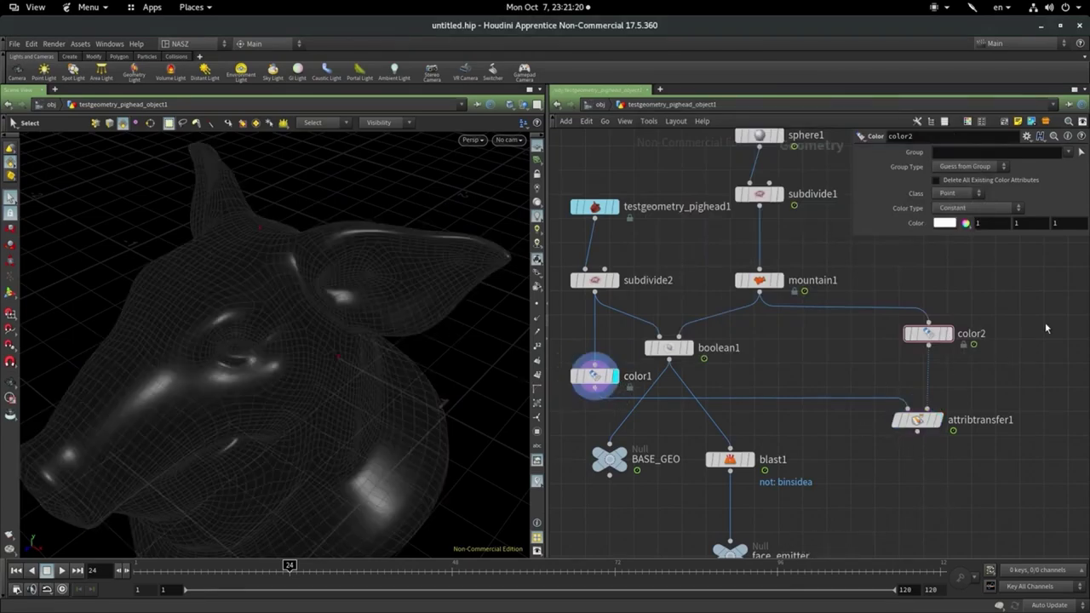
left_click(949, 334)
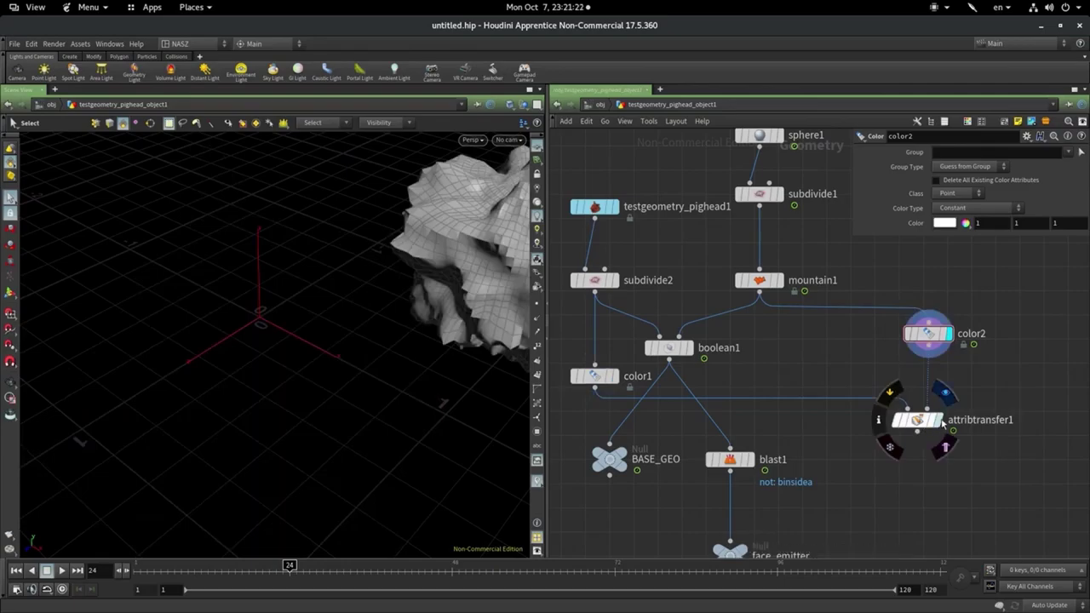
left_click(944, 392)
left_click(917, 420)
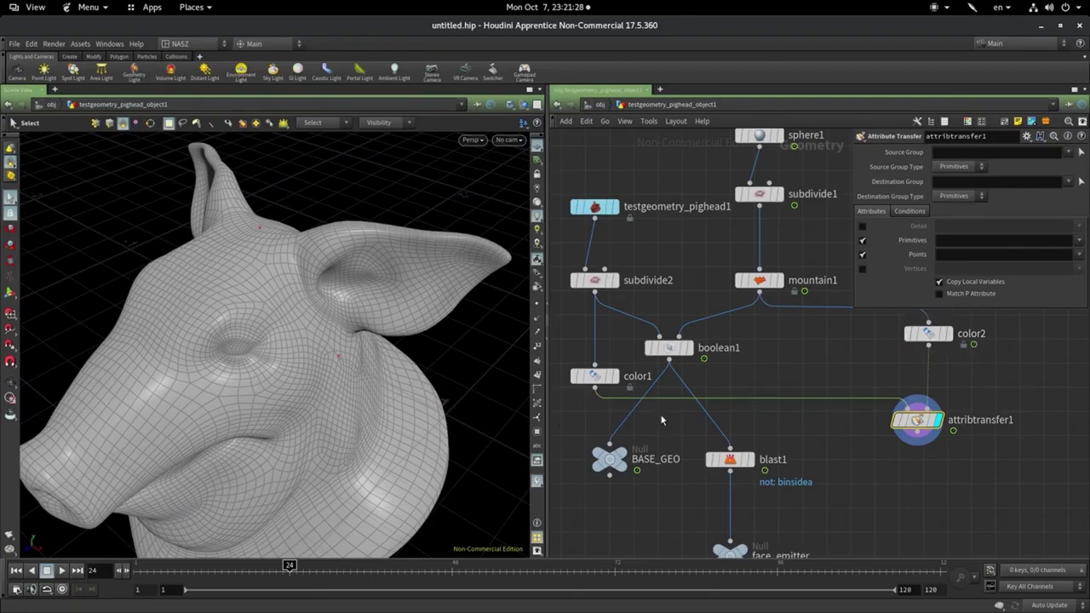
Lower attribtransfer1's Distance Threshold to 0.05 and template color2 to see the white patch
left_click(914, 210)
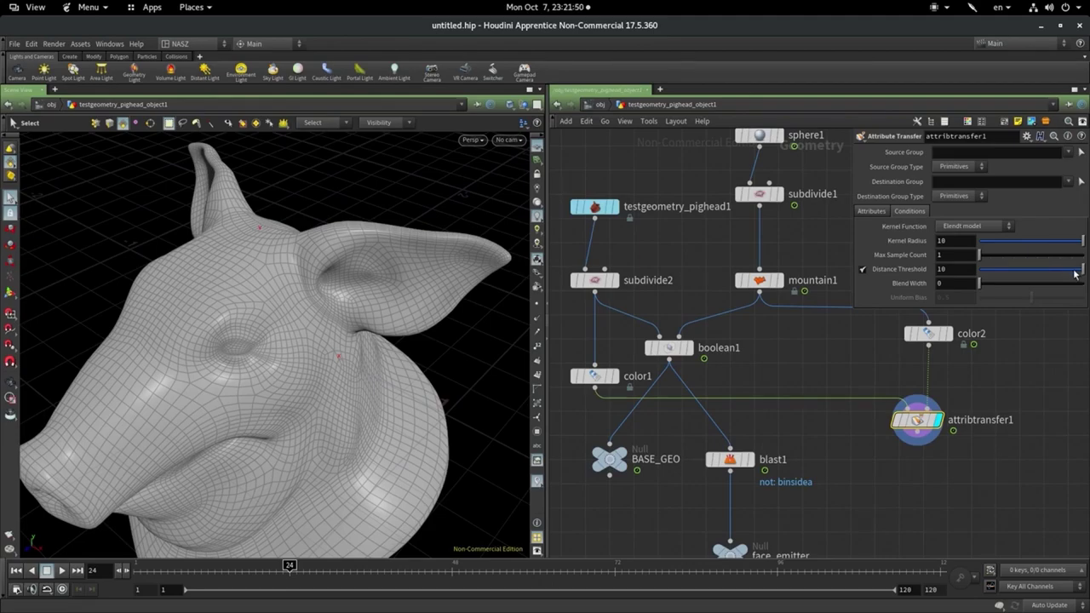
left_click_drag(1074, 274, 980, 265)
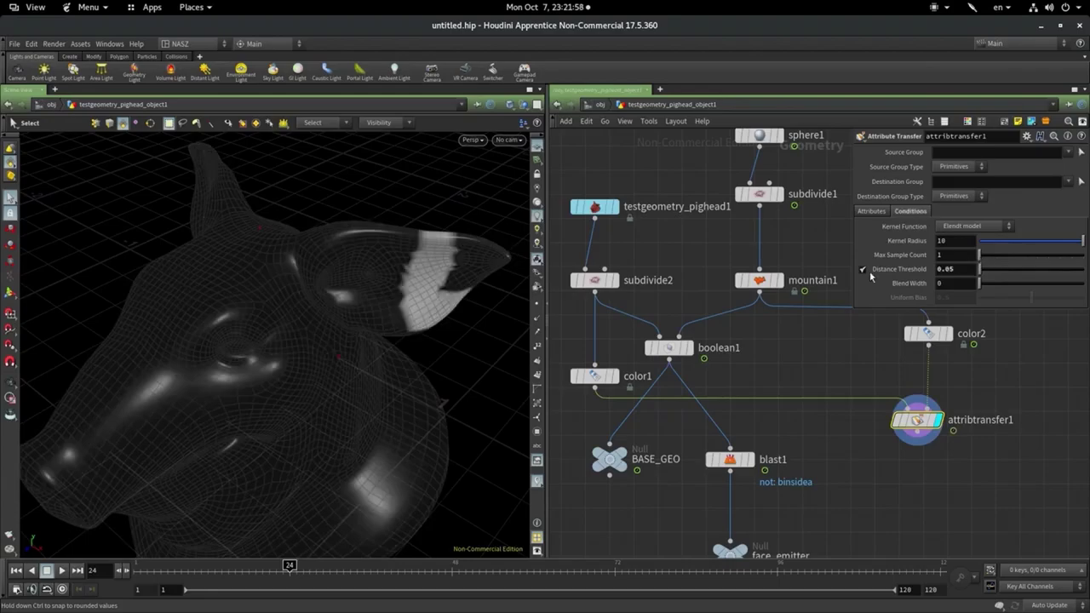
mouse_move(929, 333)
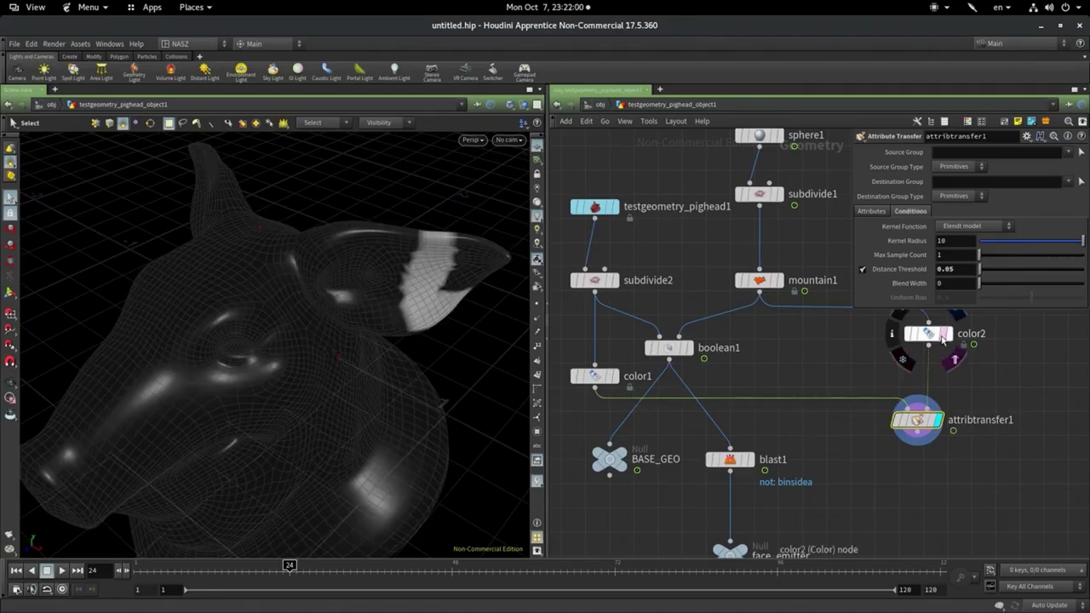
left_click(943, 339)
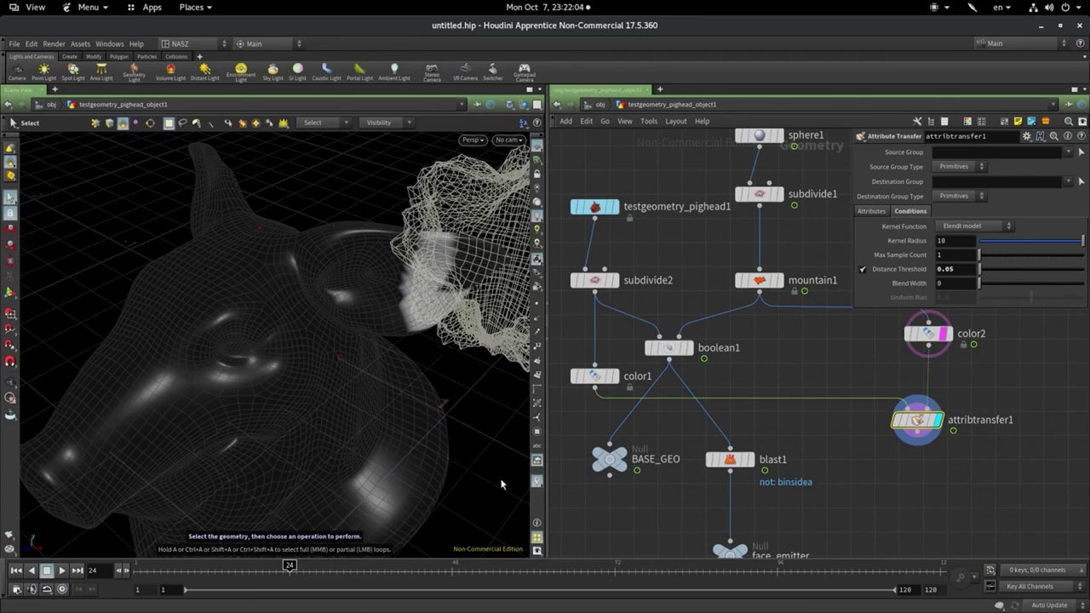
left_click_drag(501, 483, 454, 267, "alt")
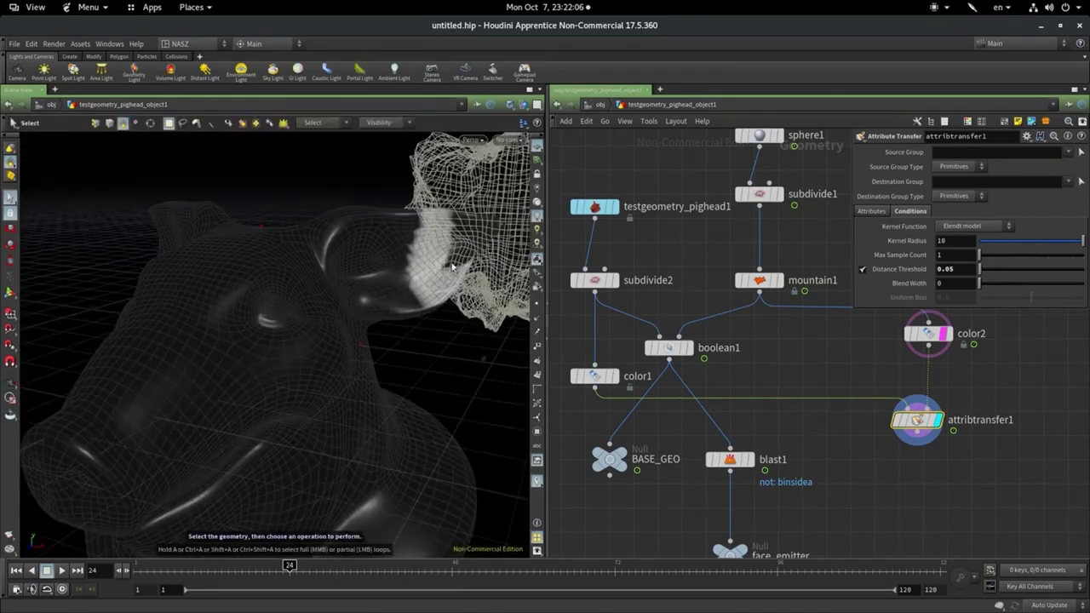
left_click_drag(594, 376, 571, 412)
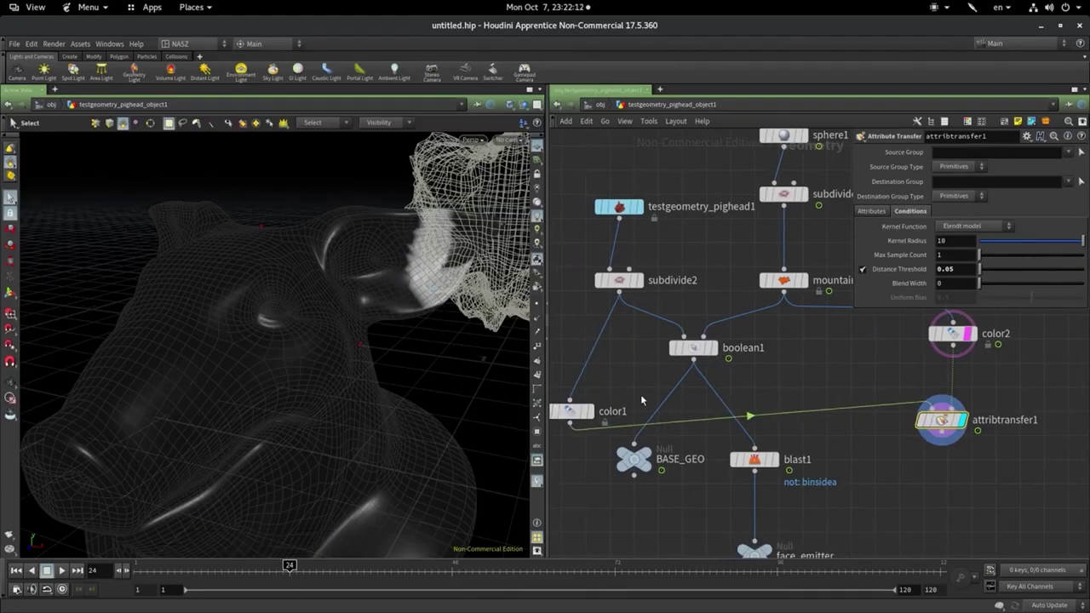
Insert subdivide3 between subdivide2 and color1 and set its Depth to 2
key("Tab")
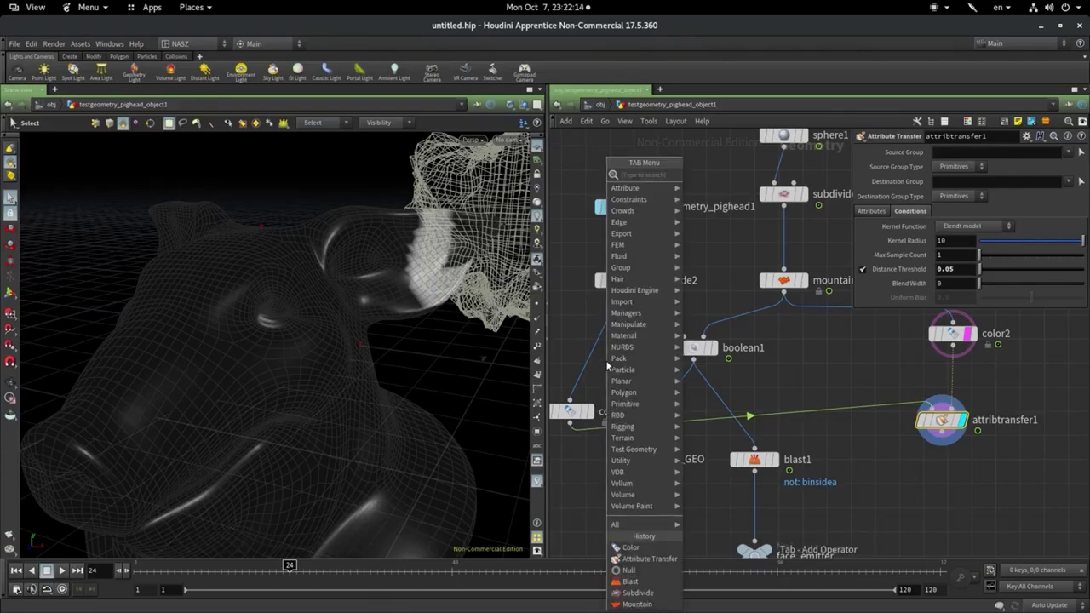
type("sub")
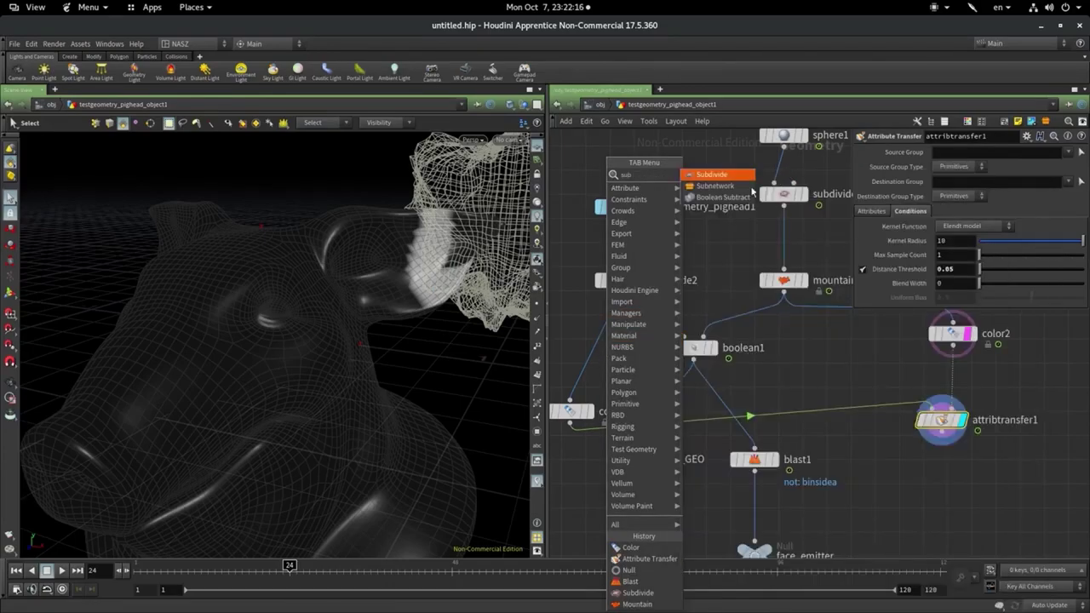
left_click(697, 176)
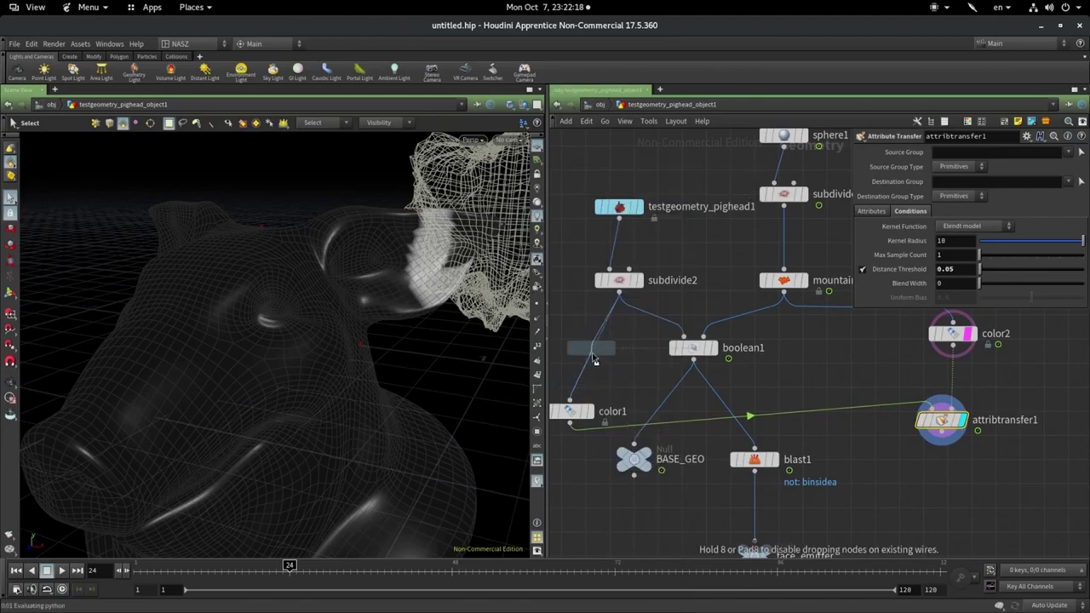
left_click(591, 350)
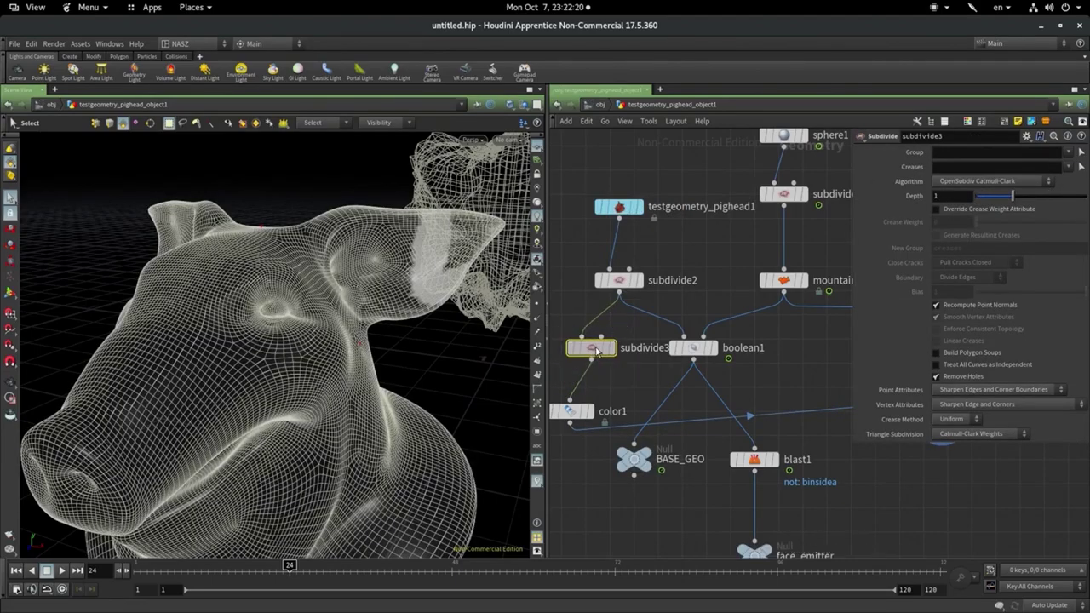
left_click_drag(598, 350, 611, 350)
left_click_drag(580, 414, 613, 403)
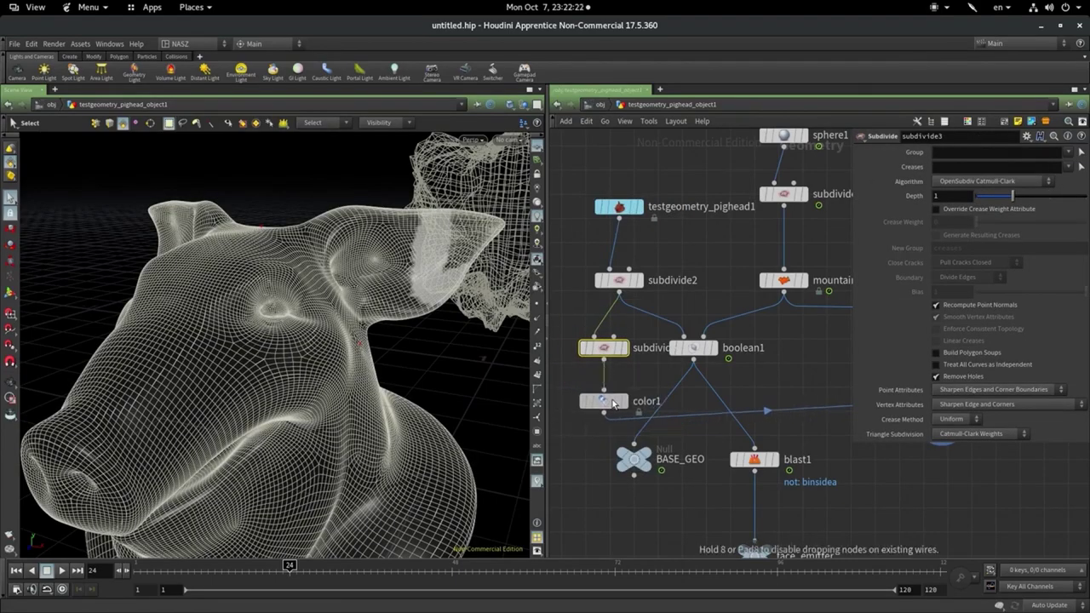
left_click_drag(1022, 197, 1052, 201)
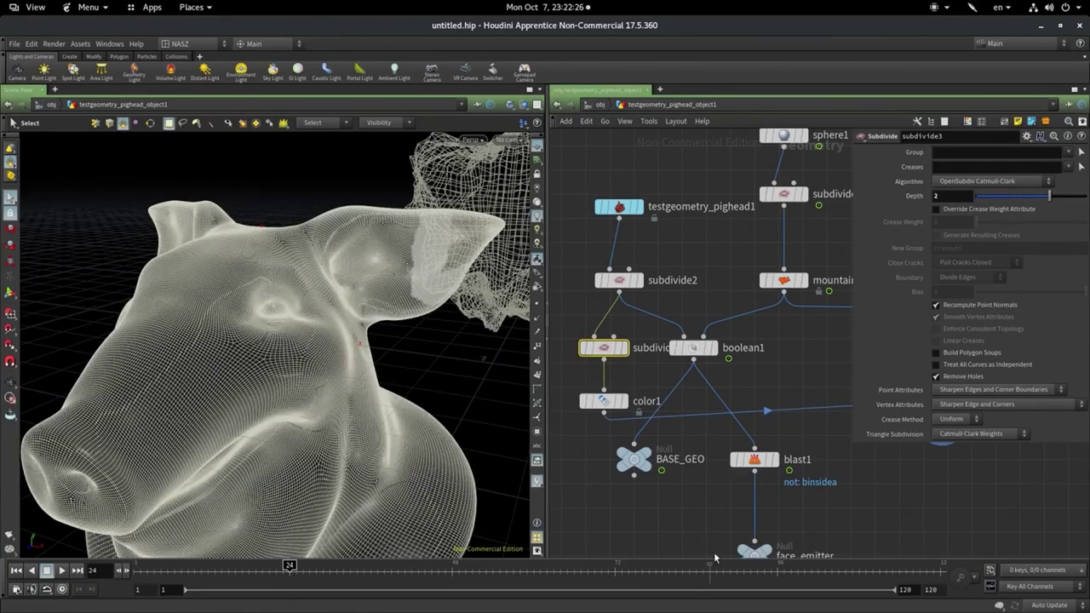
middle_click_drag(862, 504, 704, 478)
Select attribtransfer1 and ladder its Blend Width down to -0.023
left_click(772, 399)
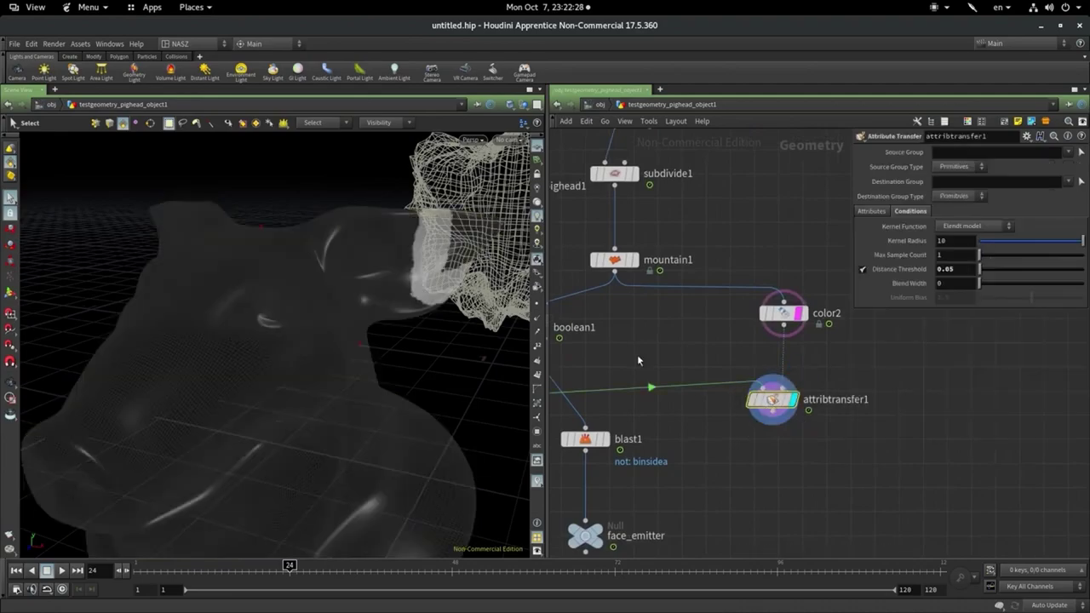
left_click_drag(409, 266, 408, 344, "alt")
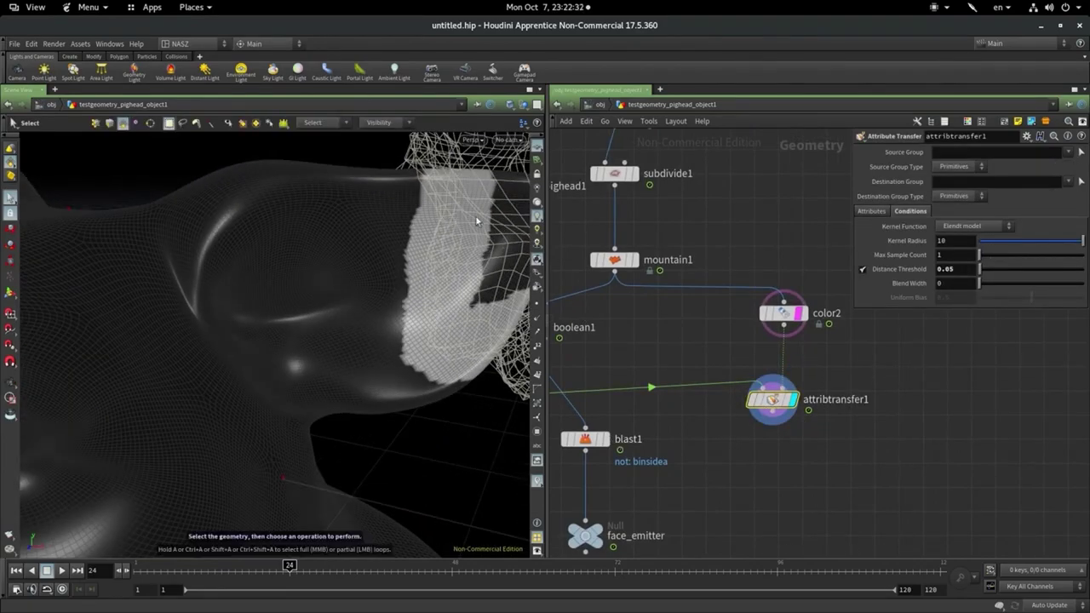
middle_click_drag(645, 389, 986, 424)
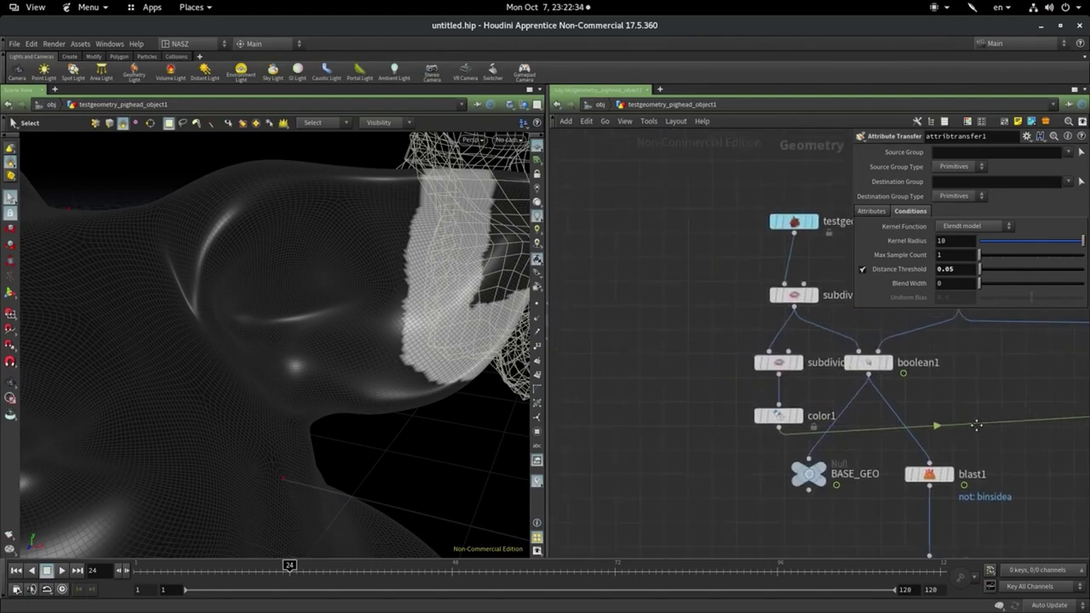
middle_click_drag(948, 388, 613, 380)
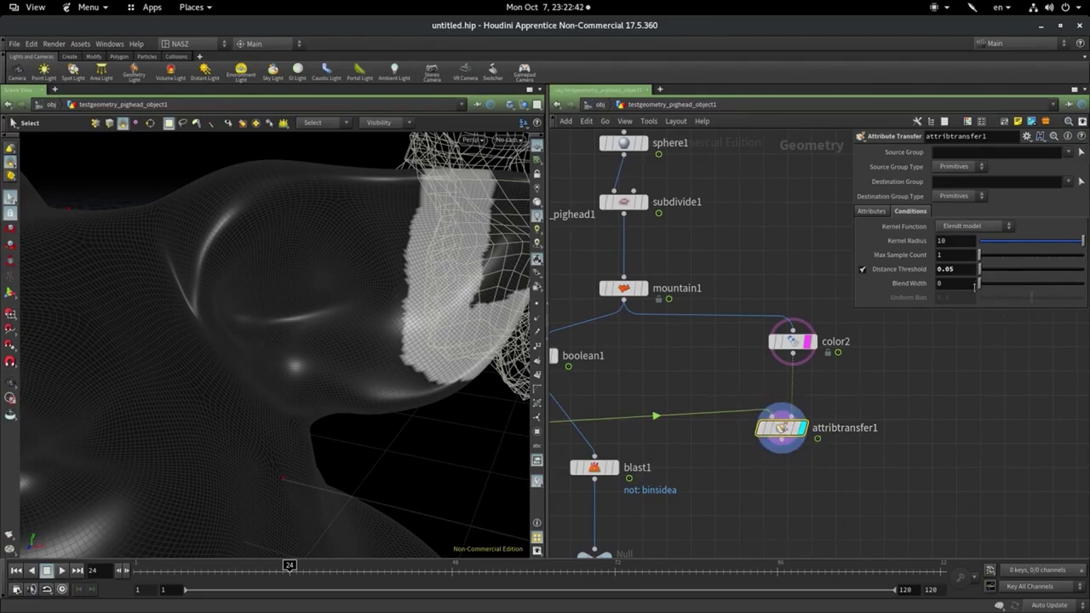
left_click_drag(983, 288, 980, 287)
mouse_move(952, 281)
middle_mouse_down()
mouse_move(947, 341)
mouse_move(1085, 338)
mouse_move(1041, 313)
mouse_move(848, 341)
mouse_move(793, 331)
middle_mouse_up()
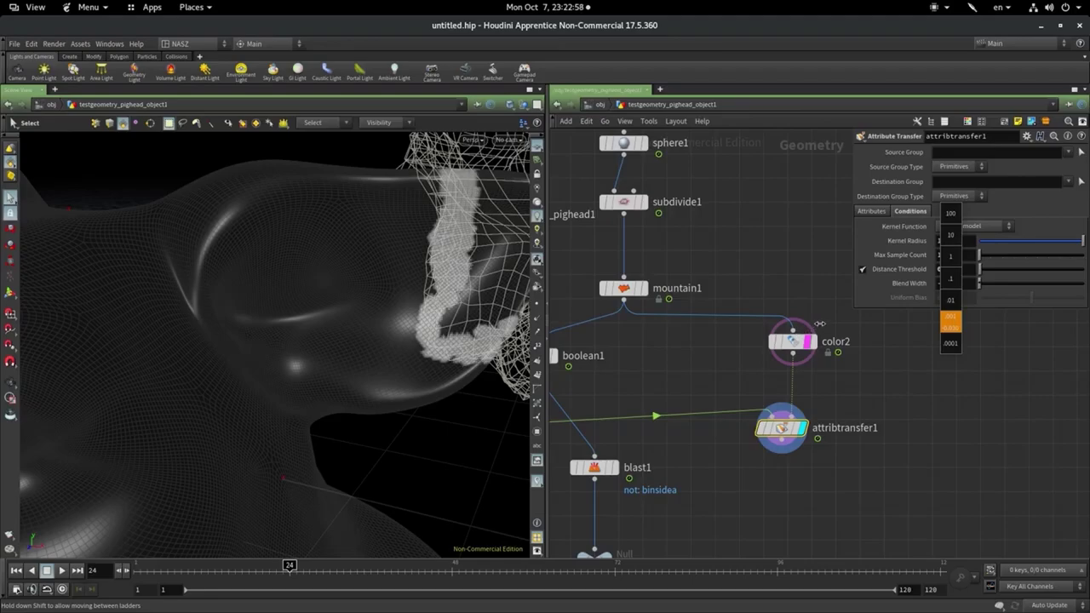
middle_click_drag(793, 331, 877, 274)
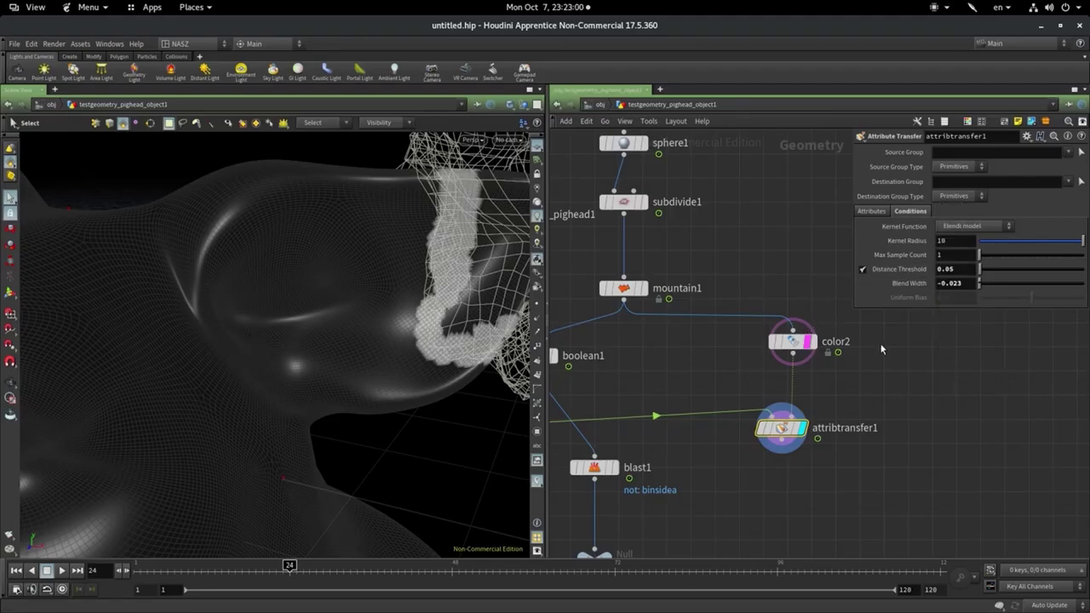
Set Max Sample Count to 1 and Kernel Radius to 10, orbiting to inspect the head
mouse_move(391, 229)
left_mouse_down()
mouse_move(281, 357)
mouse_move(229, 329)
mouse_move(384, 243)
mouse_move(355, 287)
left_mouse_up()
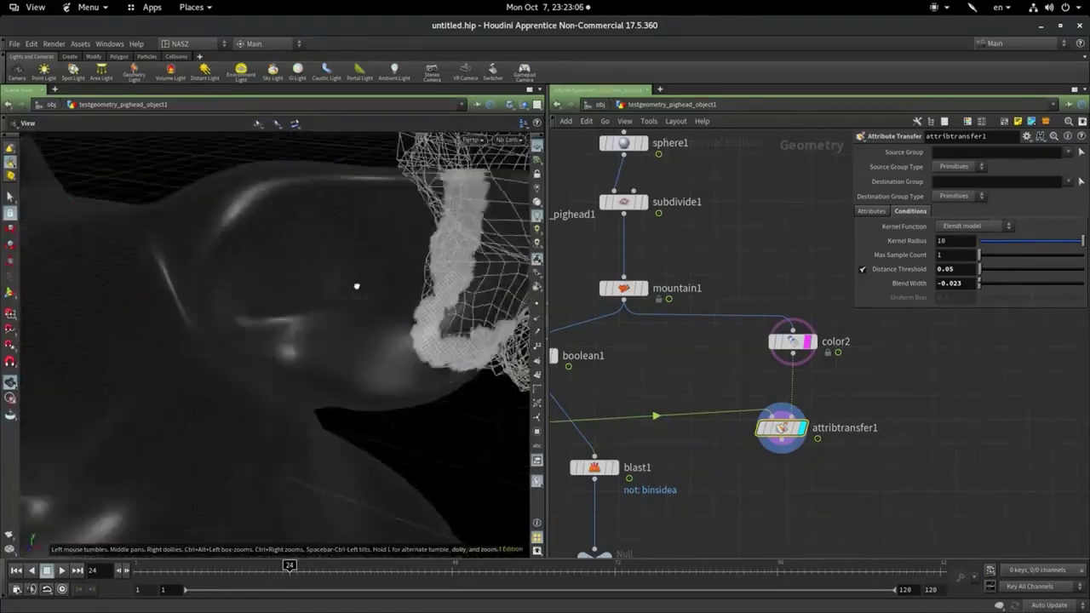
middle_click(961, 256)
mouse_move(965, 258)
middle_mouse_down()
mouse_move(954, 269)
mouse_move(786, 172)
middle_mouse_up()
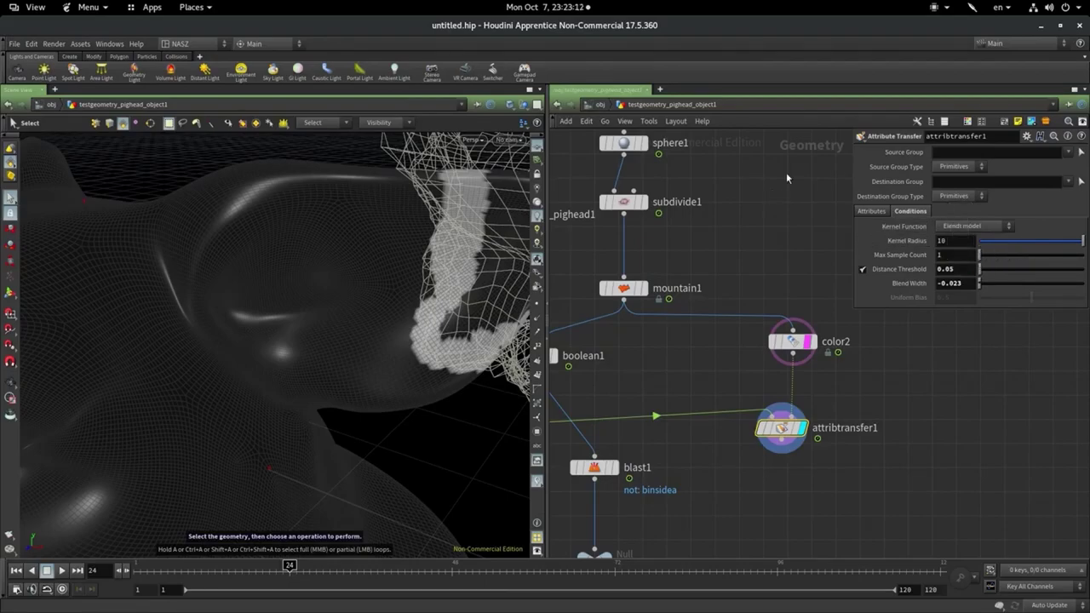
left_click_drag(1066, 242, 1084, 242)
key("Escape")
left_click_drag(451, 368, 421, 460)
Scrub to frame 40 and reset attribtransfer1's Blend Width to 0
key("s")
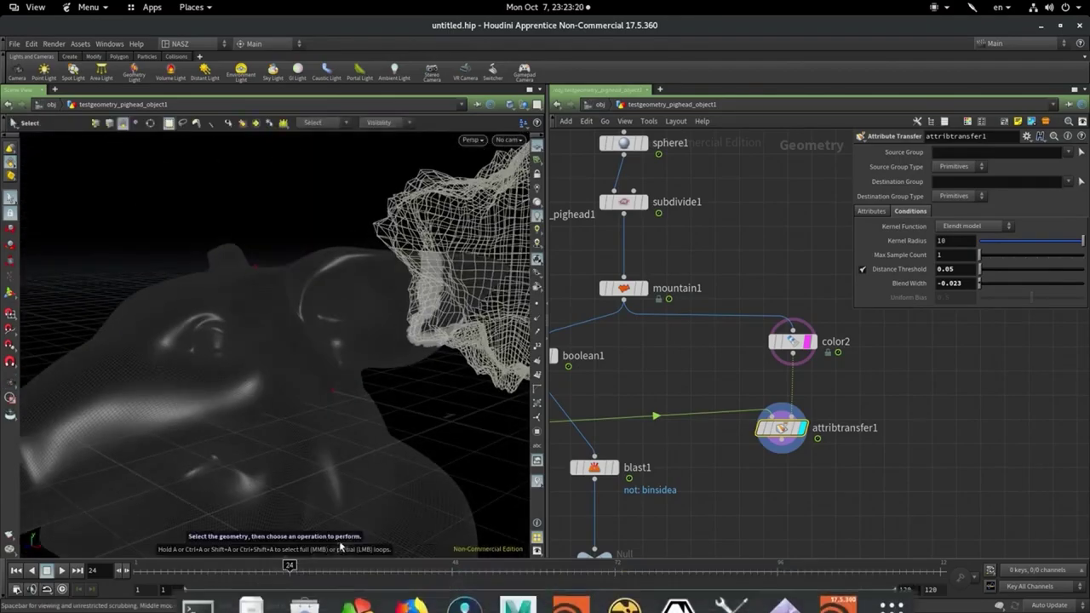
mouse_move(310, 573)
left_mouse_down()
mouse_move(562, 567)
mouse_move(397, 569)
left_mouse_up()
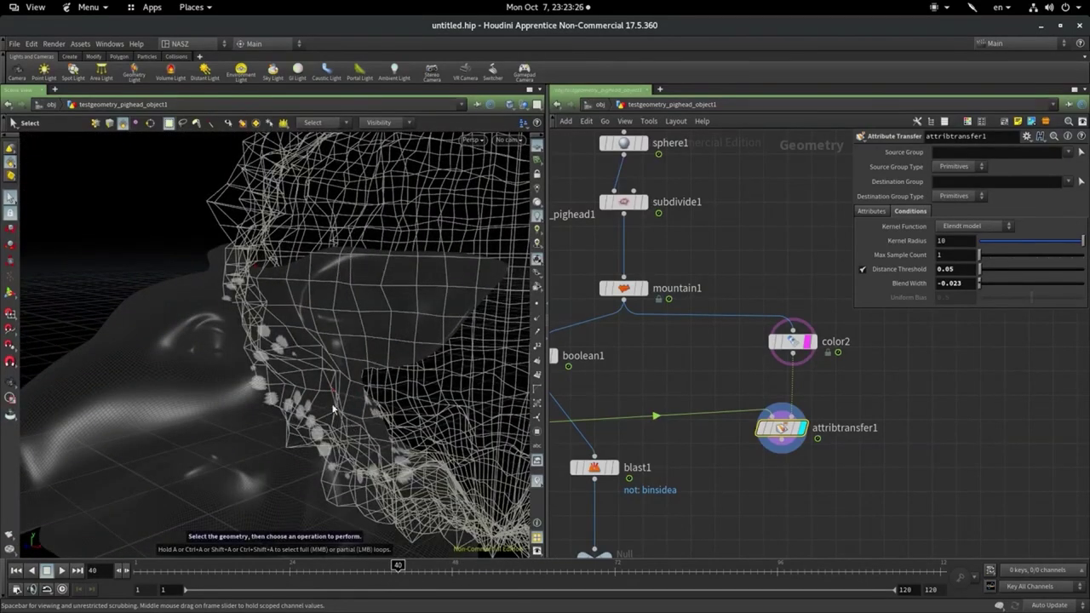
left_click(969, 283)
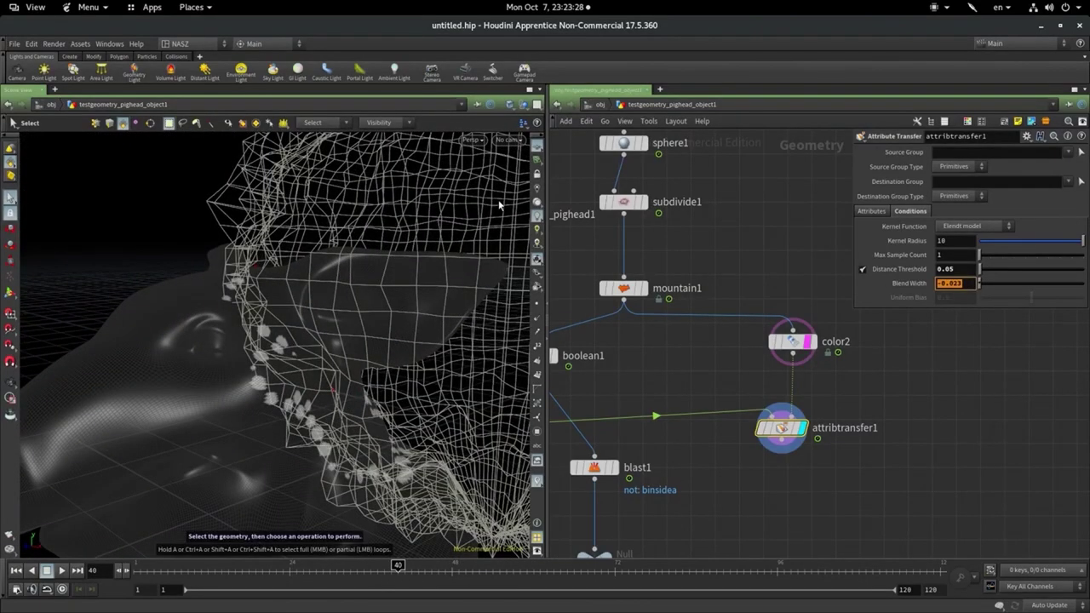
type("0")
key("Return")
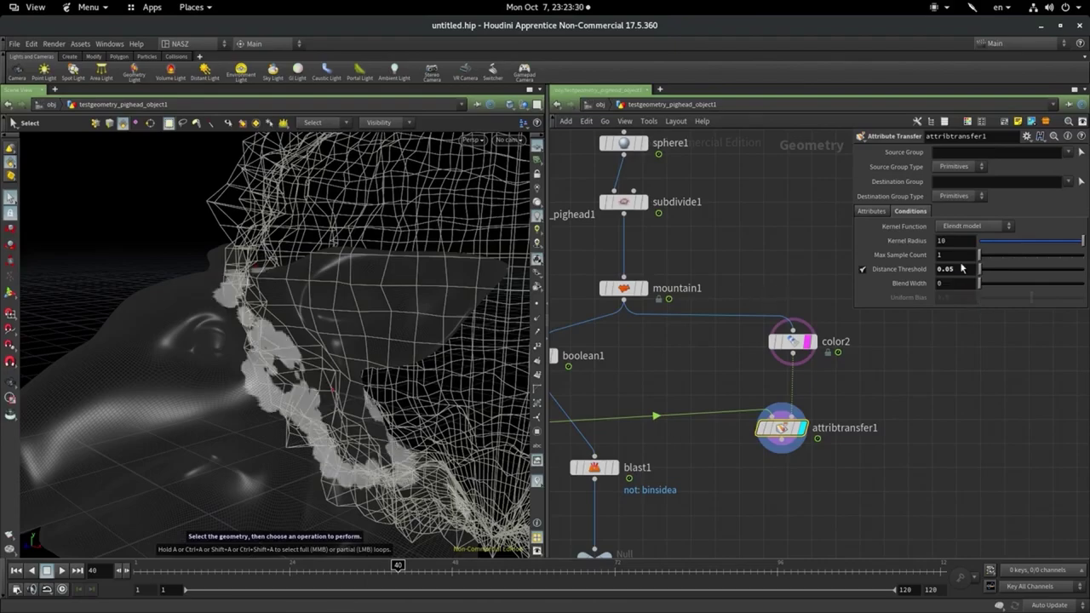
Retype the Distance Threshold digits and ladder it toward 0.052
double_click(968, 268)
type("1")
key("Return")
type("5")
key("Return")
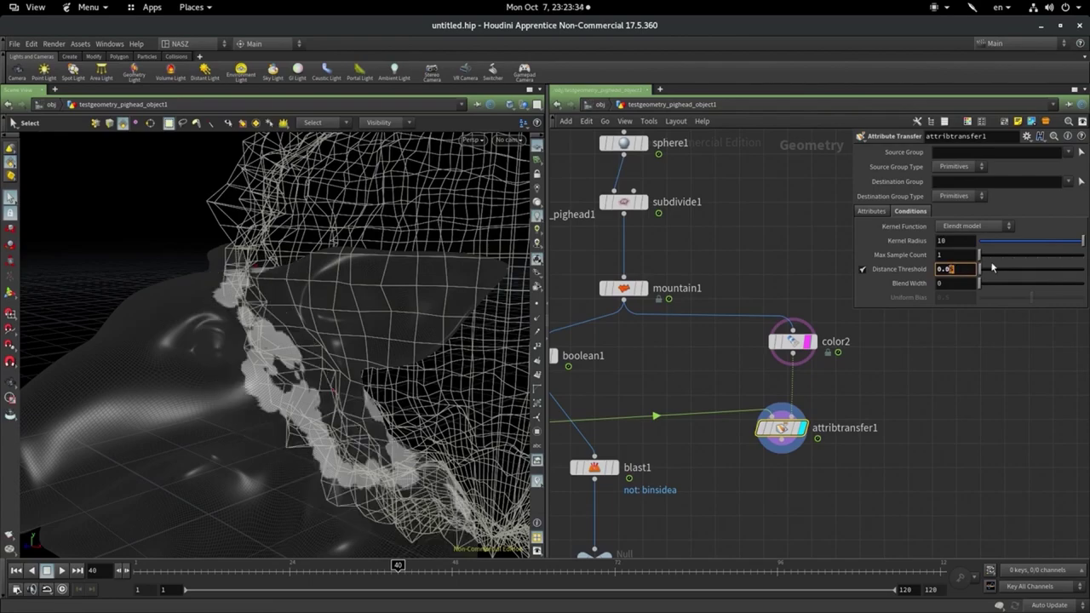
mouse_move(969, 269)
middle_mouse_down()
mouse_move(970, 355)
mouse_move(991, 312)
middle_mouse_up()
type("52")
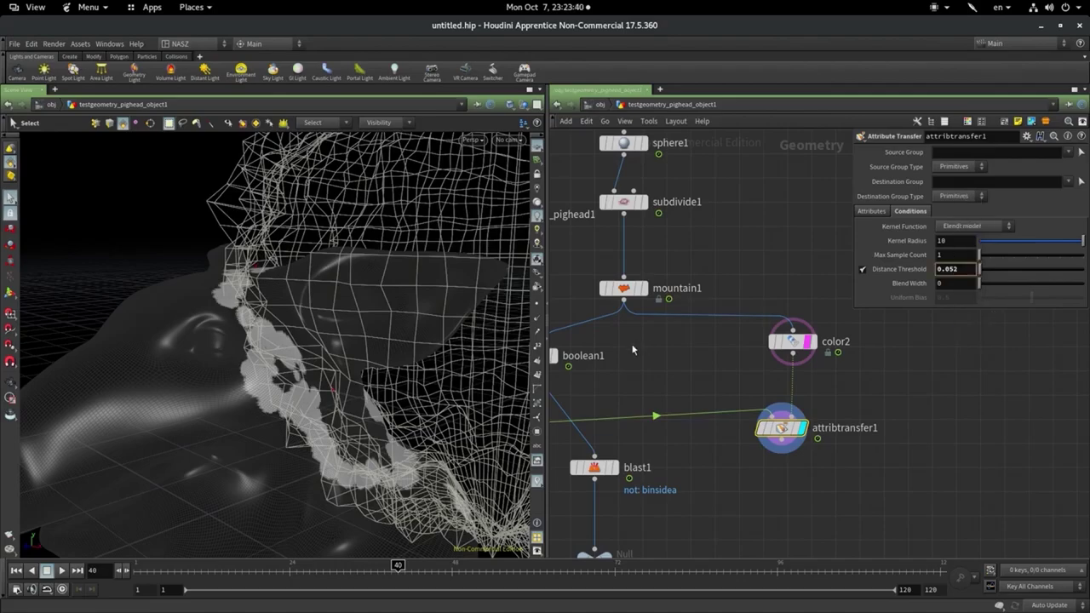
Set Distance Threshold to 0.052, raise subdivide3 to Depth 3, and reselect attribtransfer1
middle_click_drag(639, 366, 785, 366)
left_click(591, 355)
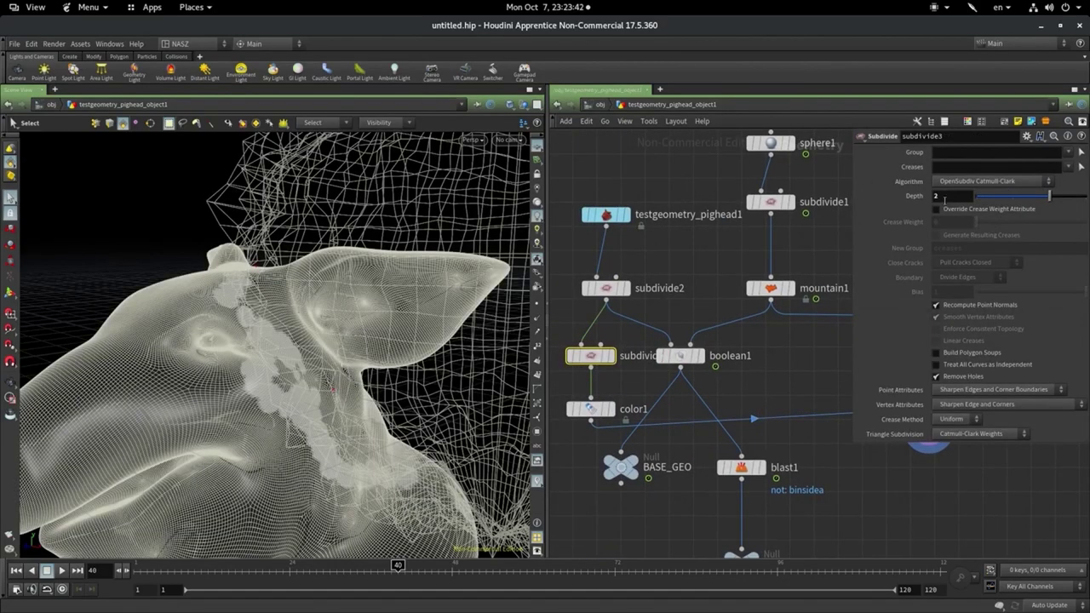
left_click(1084, 200)
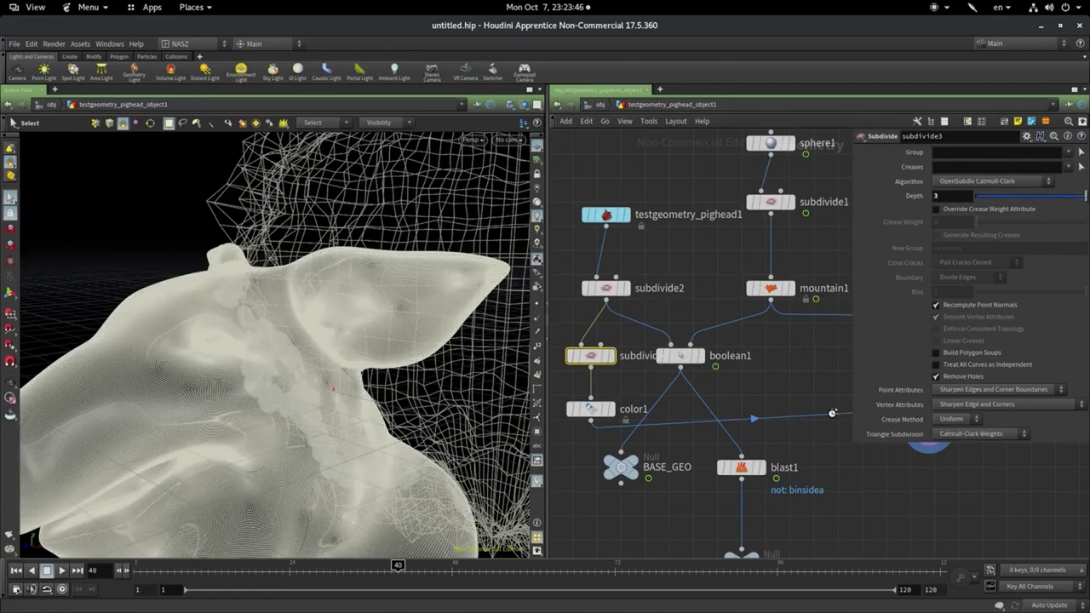
middle_click_drag(751, 460, 673, 455)
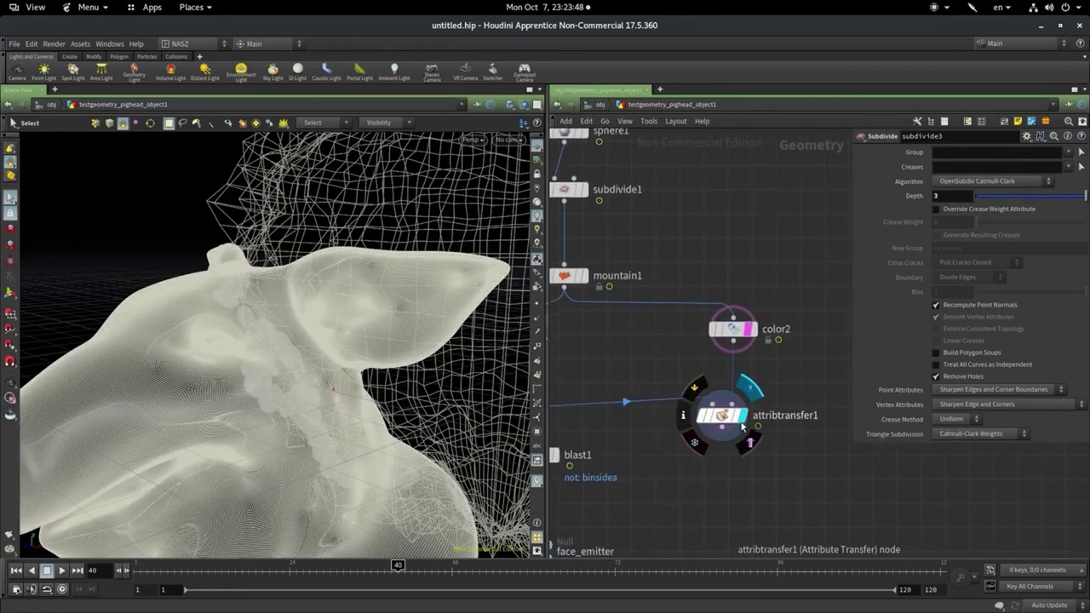
left_click(723, 415)
Lower attribtransfer1's Kernel Radius and fine-tune its Distance Threshold
scroll(284, 341, "up", 2)
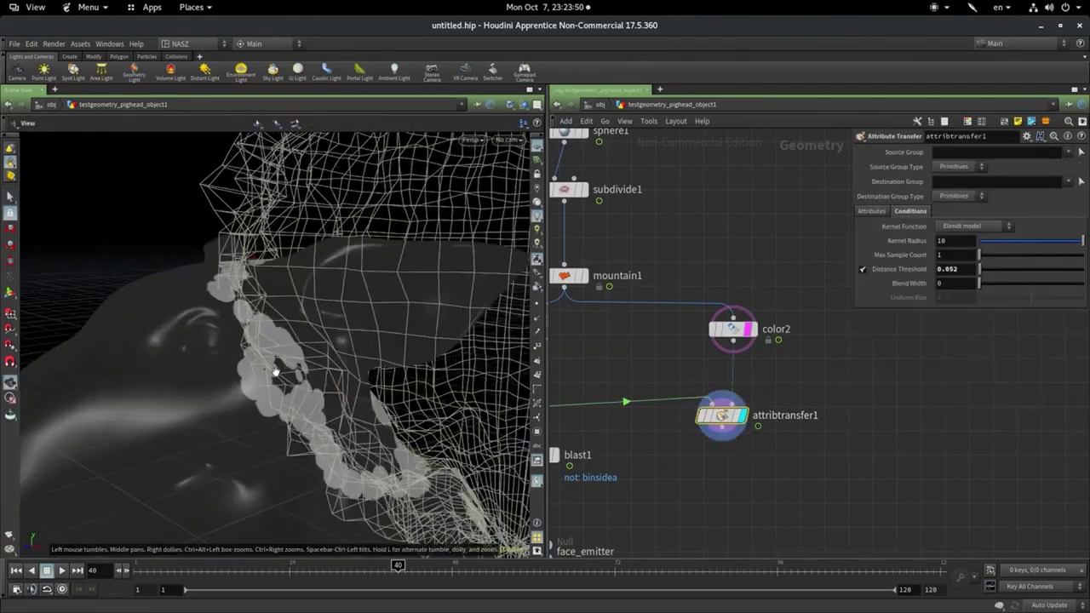
scroll(264, 358, "up", 2)
scroll(243, 375, "up", 2)
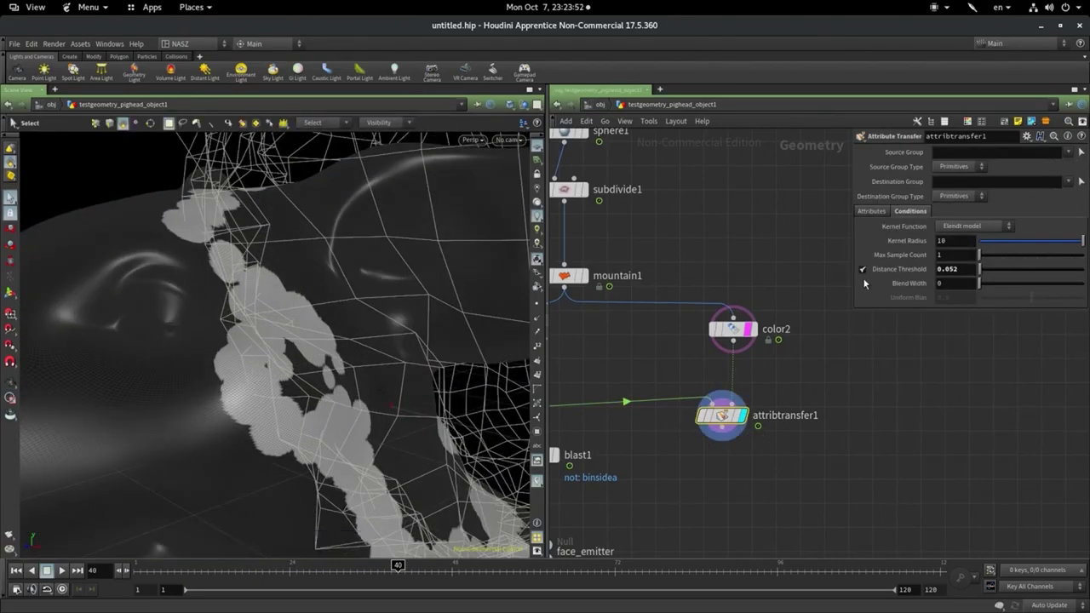
left_click_drag(1042, 246, 1036, 243)
mouse_move(962, 272)
middle_mouse_down()
mouse_move(1004, 312)
mouse_move(929, 302)
mouse_move(960, 299)
mouse_move(973, 282)
mouse_move(953, 326)
mouse_move(1043, 294)
middle_mouse_up()
Set Blend Width to 0.013, move to frame 51, and orbit around the blobs
mouse_move(358, 365)
left_mouse_down()
mouse_move(604, 417)
mouse_move(310, 328)
mouse_move(591, 553)
left_mouse_up()
left_click_drag(419, 572, 473, 569)
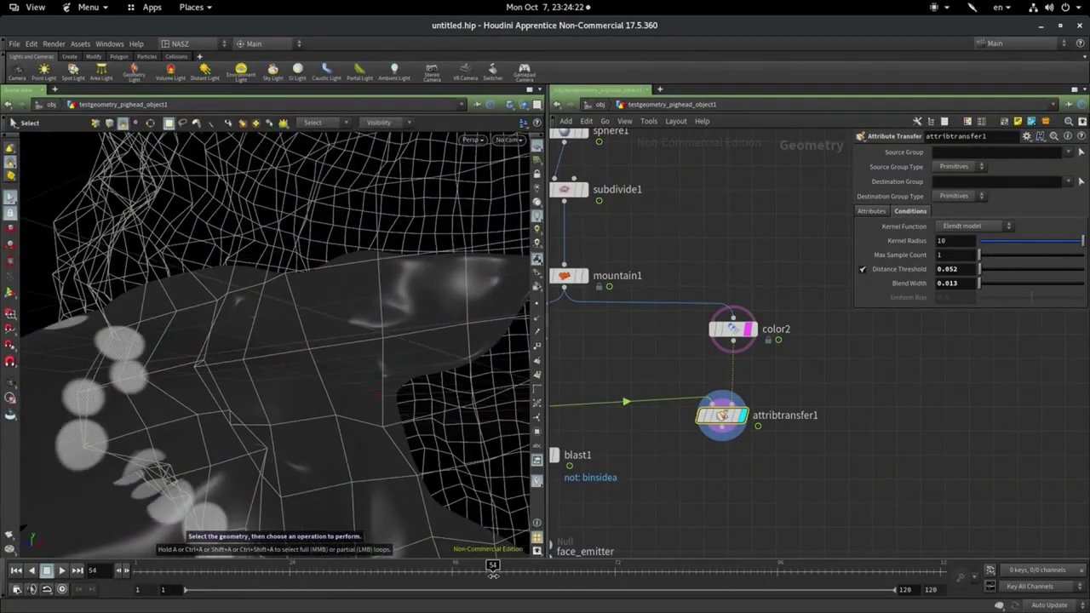
key("Escape")
left_click_drag(336, 240, 484, 293)
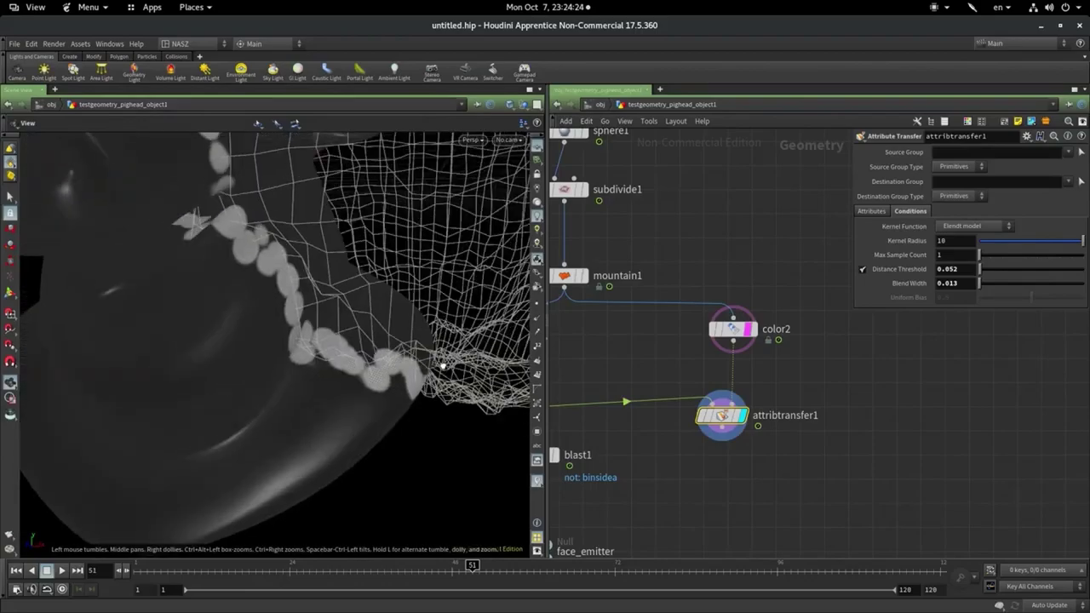
Frame the network and test lower Depth values on subdivide3, then reselect attribtransfer1
key("s")
key("h")
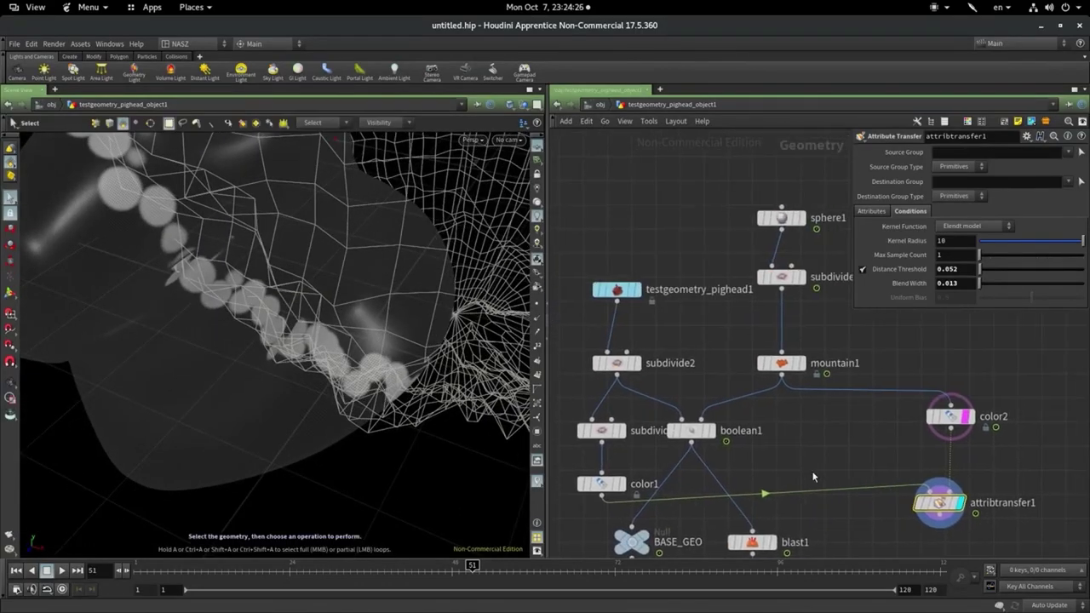
left_click(609, 428)
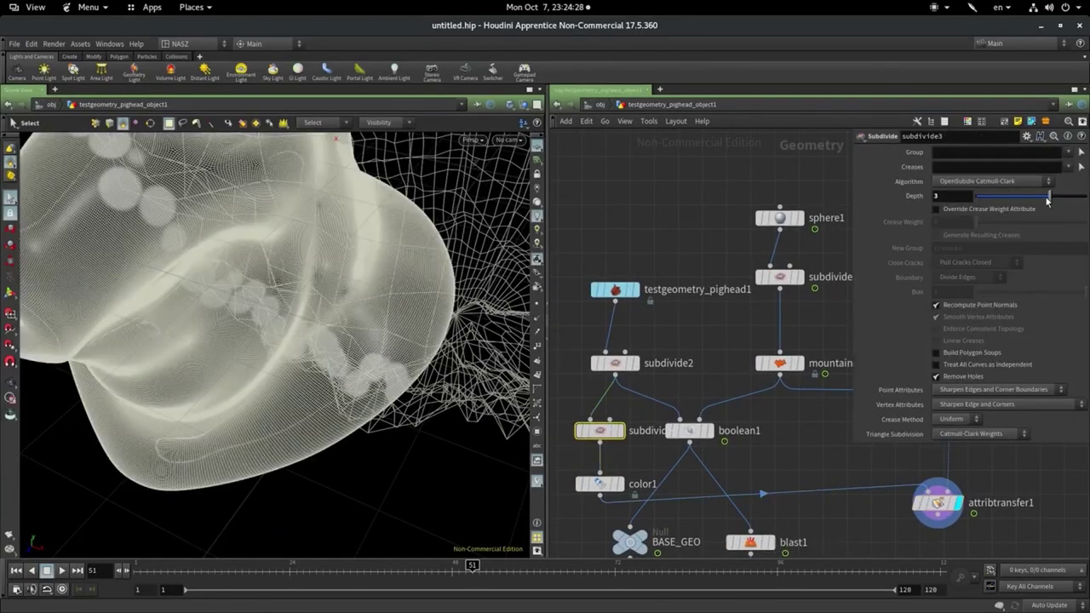
mouse_move(1047, 201)
left_mouse_down()
mouse_move(1002, 211)
mouse_move(1086, 197)
left_mouse_up()
left_click(1004, 202)
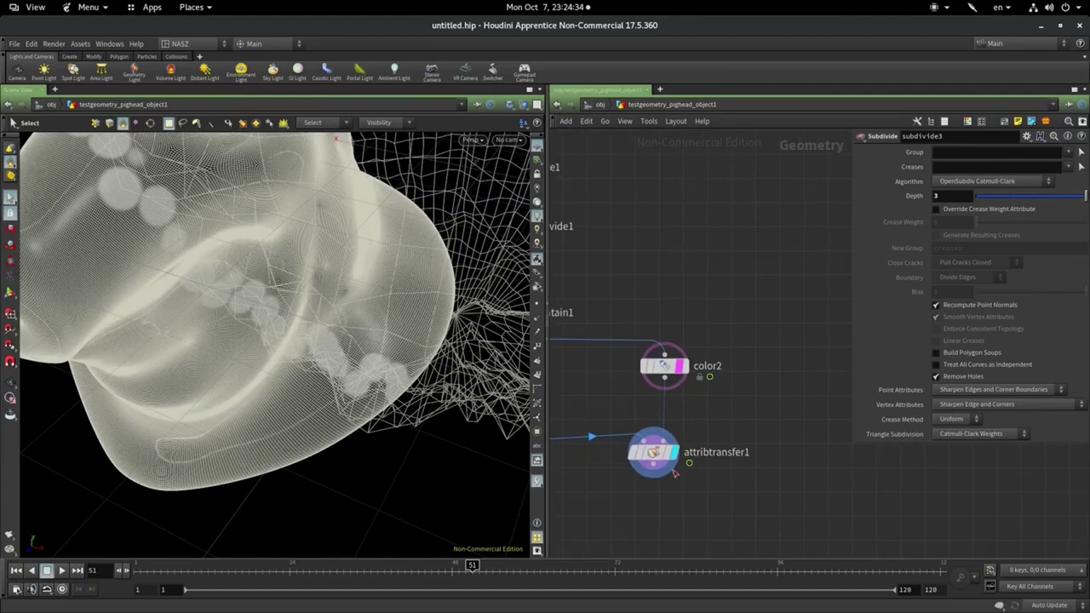
left_click(653, 453)
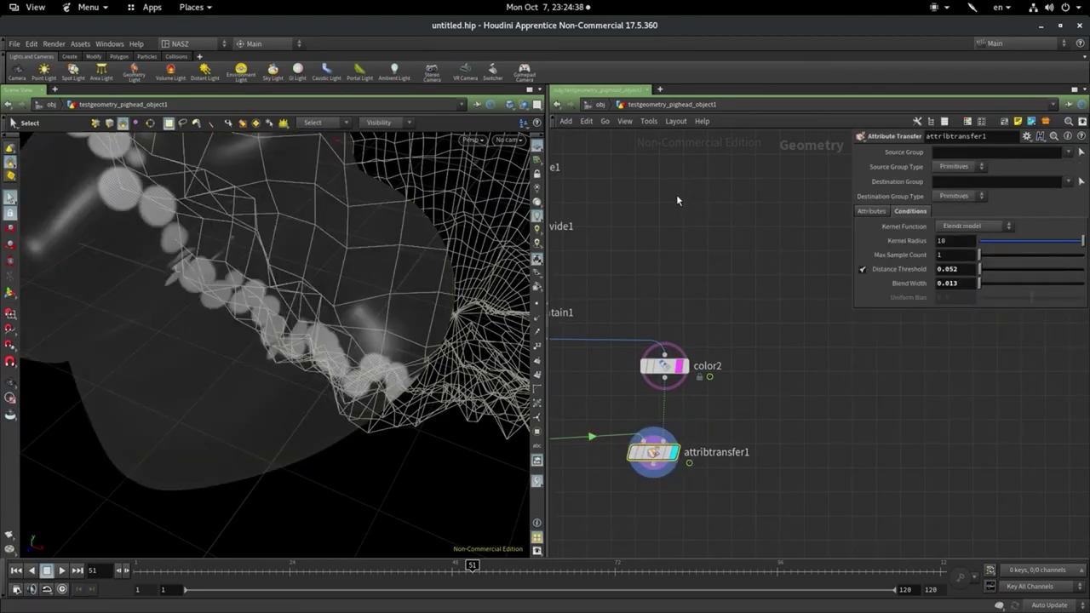
Try Depth 3 on subdivide1, restore it to 2, and select subdivide1 with mountain1
middle_click_drag(611, 254, 784, 303)
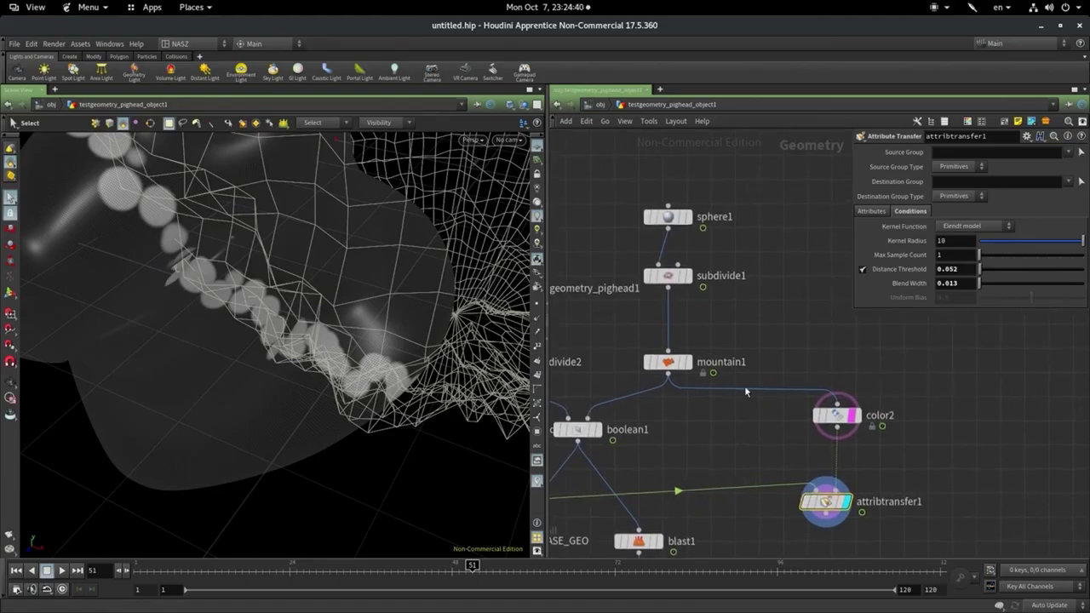
mouse_move(837, 413)
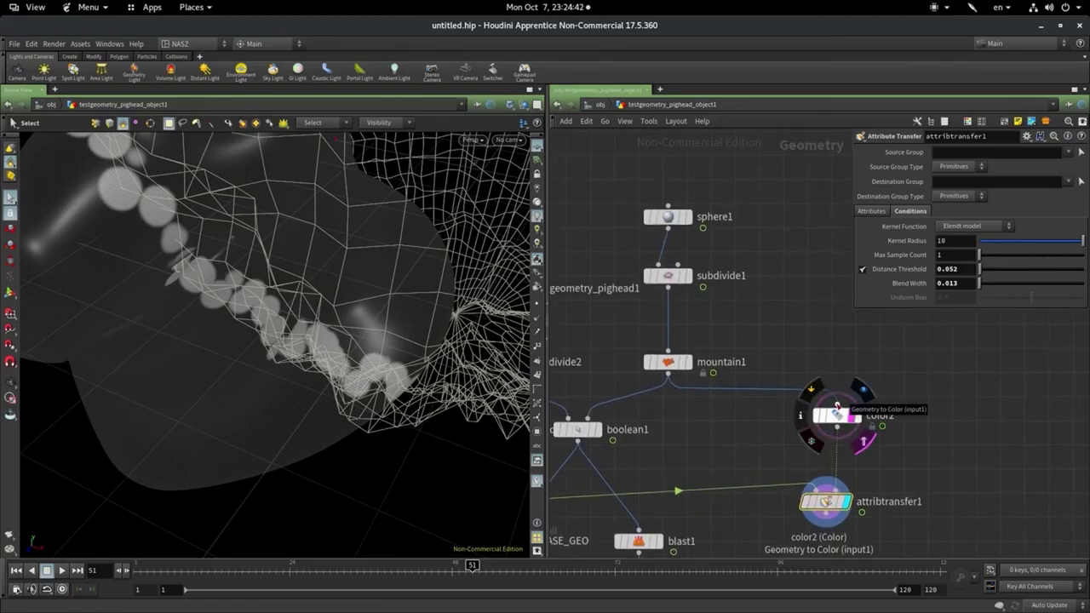
left_click(669, 275)
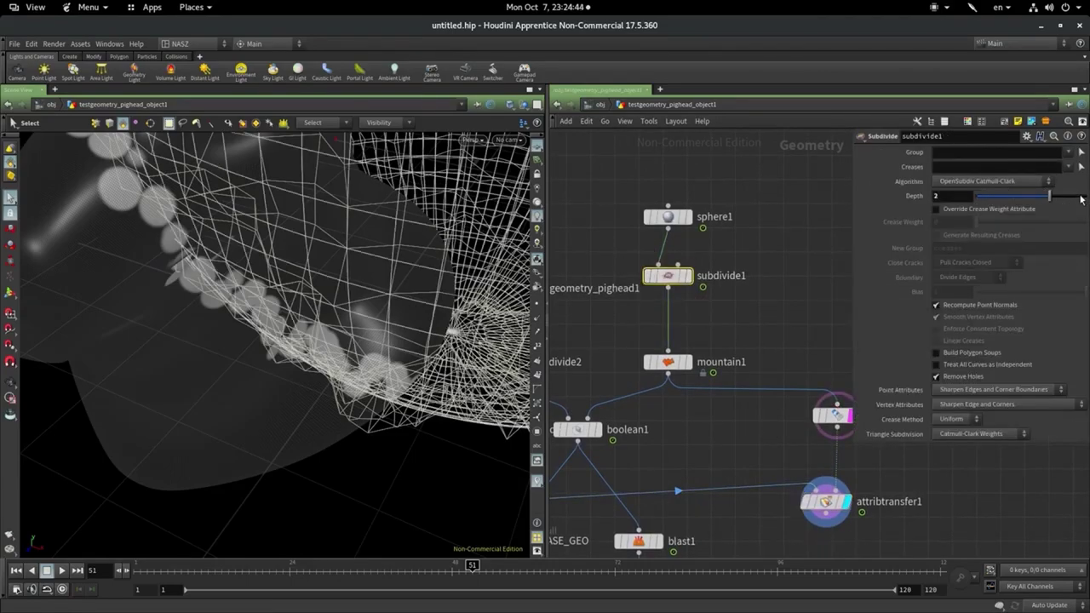
left_click_drag(1086, 195, 1088, 195)
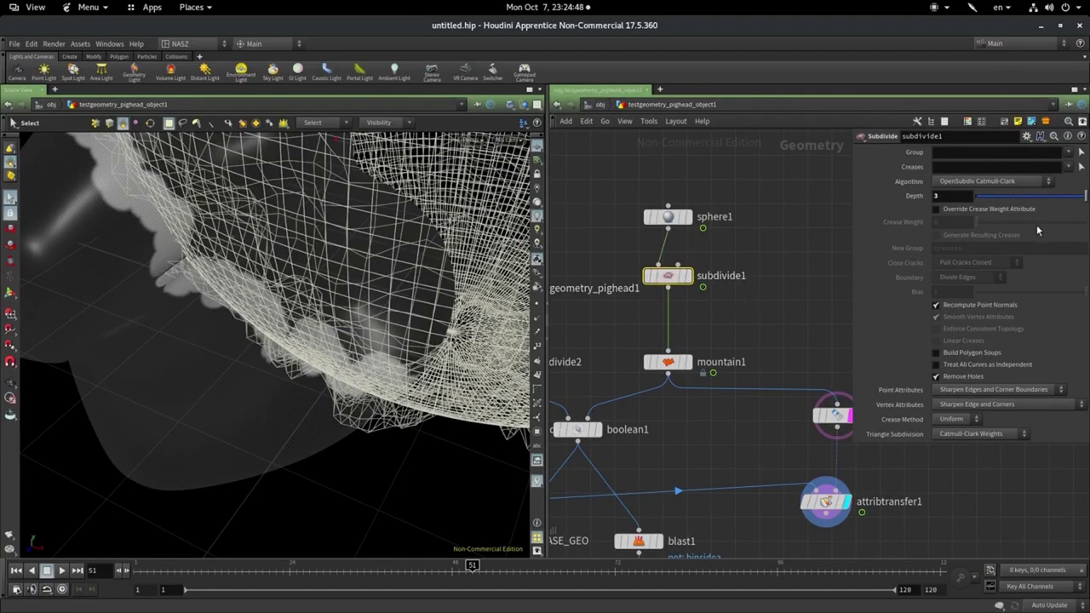
left_click(1046, 198)
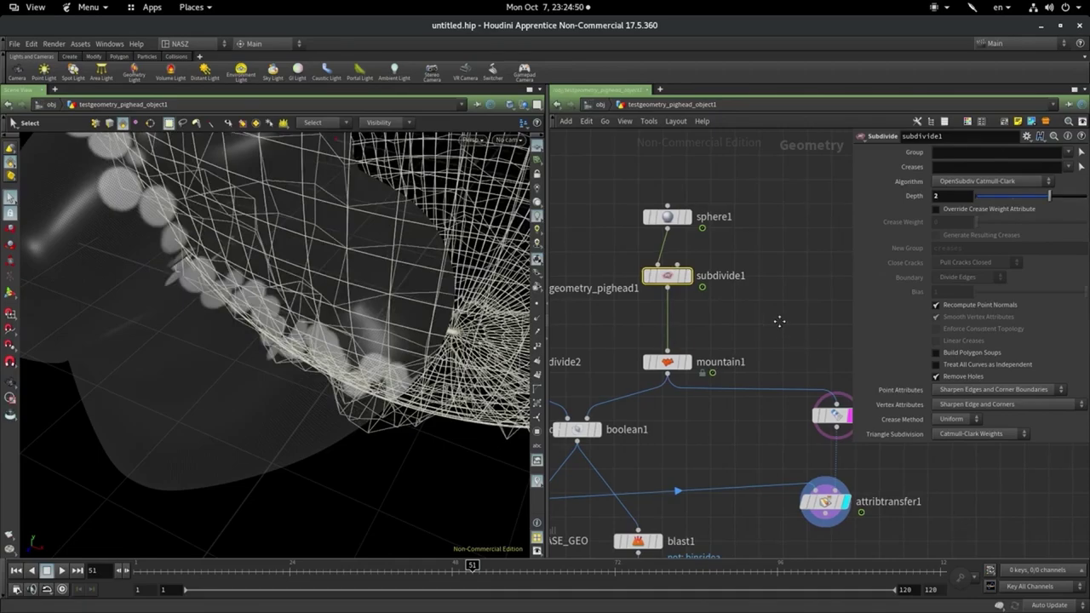
middle_click_drag(713, 250, 676, 245)
left_click_drag(705, 258, 574, 400)
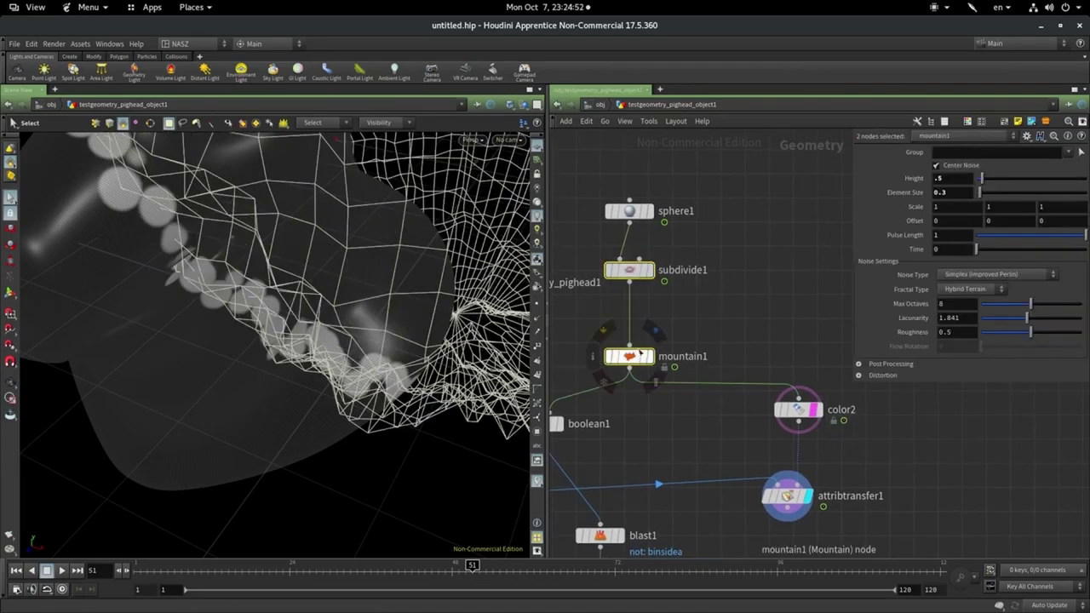
Copy-paste subdivide1 and mountain1, wire mountain2 into color2, and set subdivide4 Depth to 3
key("ctrl+c")
key("ctrl+v")
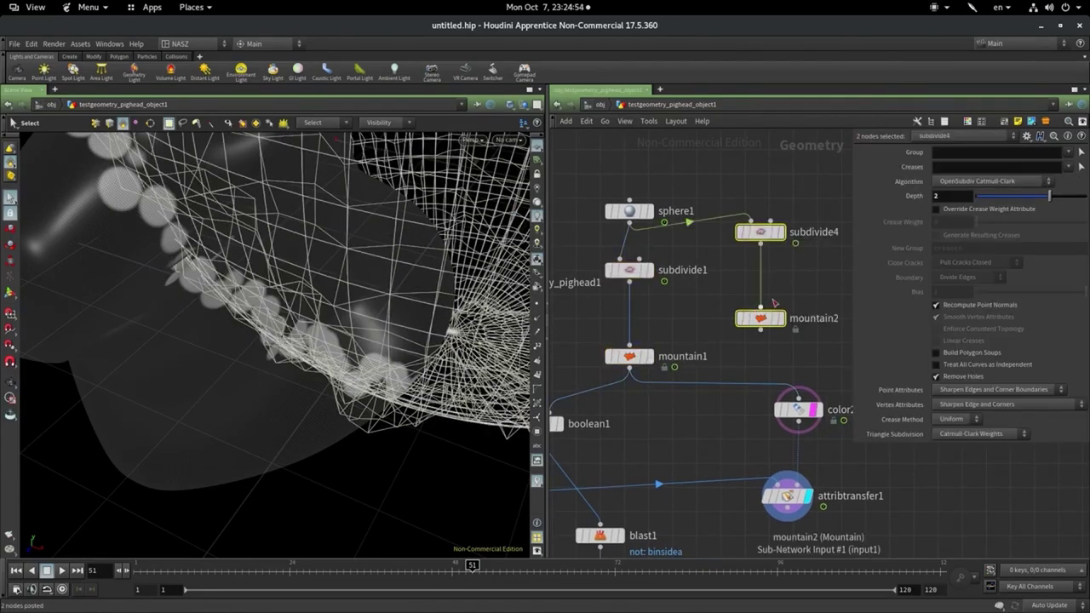
left_click_drag(766, 329, 769, 354)
left_click(764, 352)
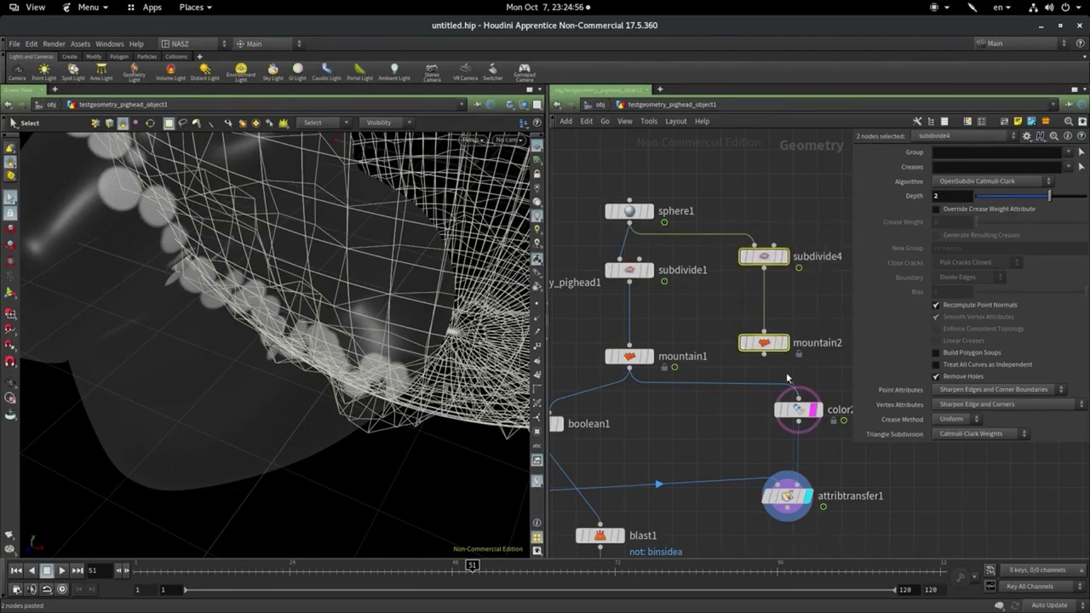
left_click(786, 344)
left_click(802, 282)
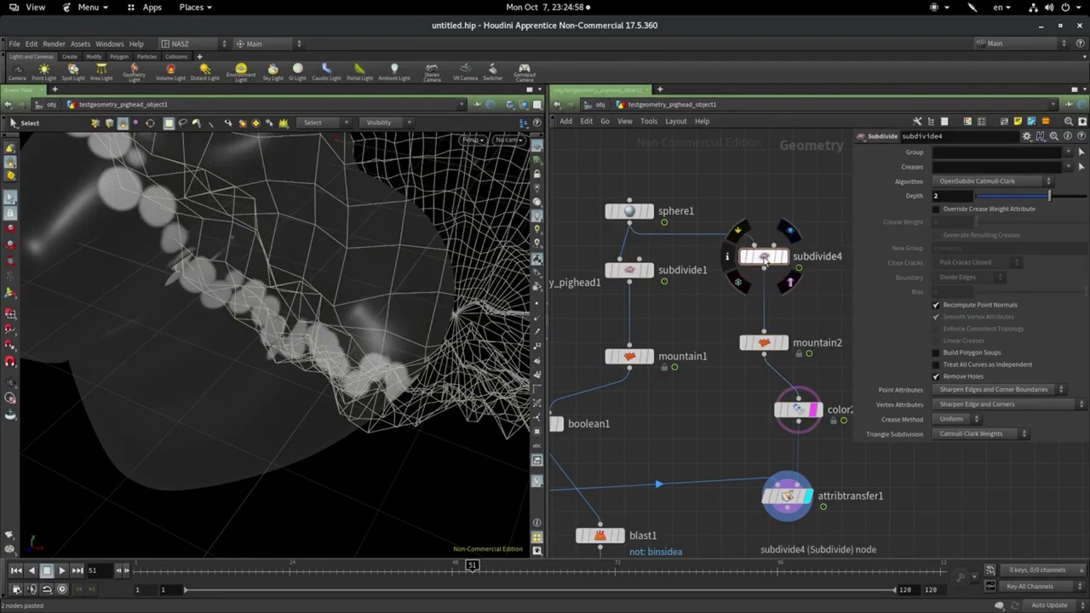
left_click_drag(1080, 204, 1078, 204)
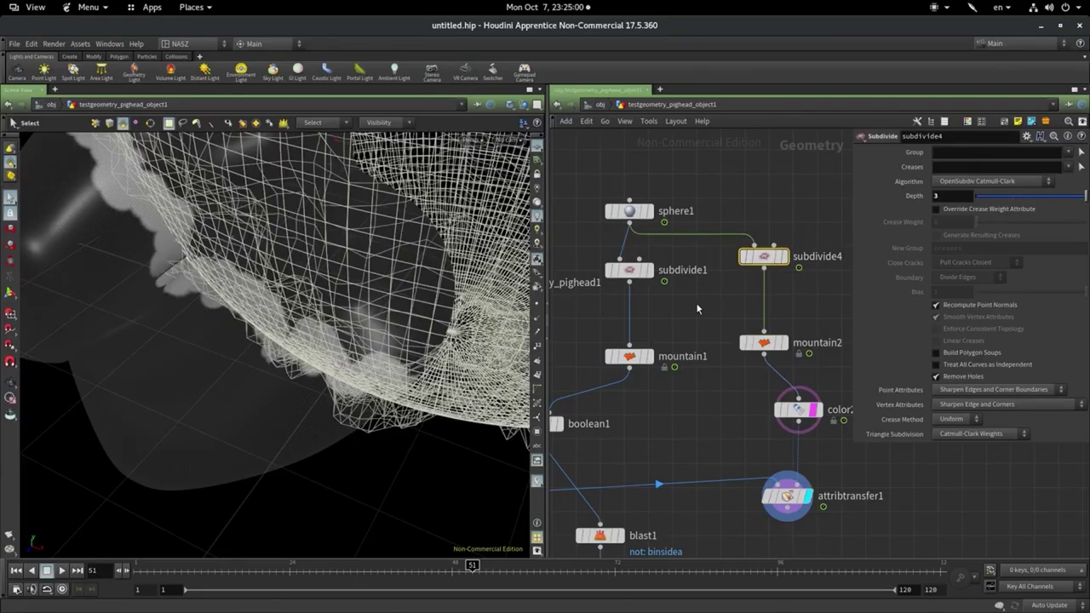
Orbit and scrub back to frame 26 to inspect the contact, then select attribtransfer1
key("Escape")
left_click_drag(261, 214, 379, 343)
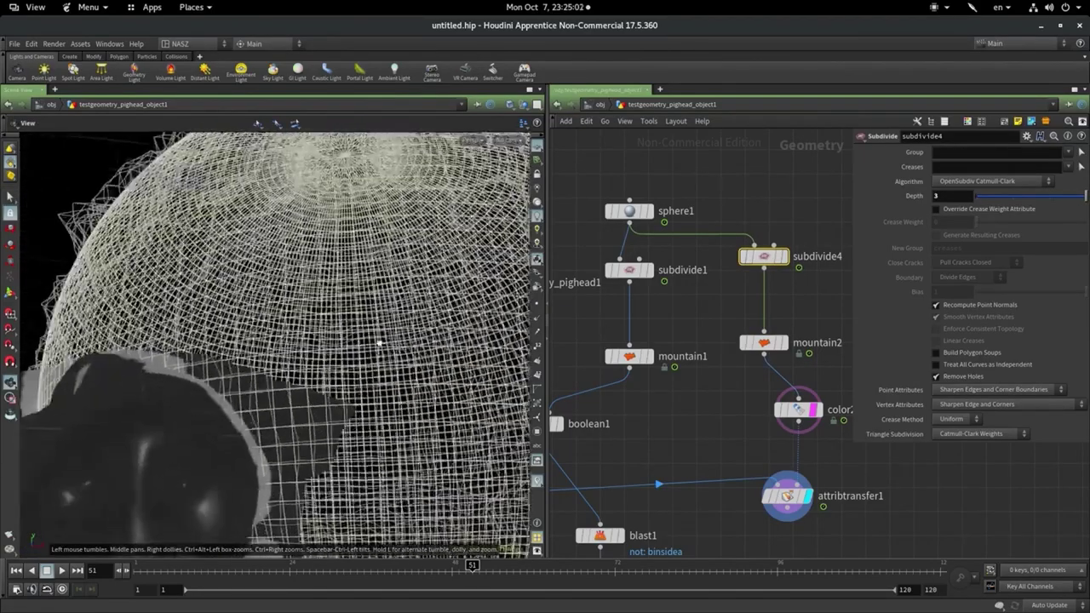
mouse_move(389, 576)
left_mouse_down()
mouse_move(315, 581)
mouse_move(213, 567)
mouse_move(303, 567)
left_mouse_up()
key("Escape")
mouse_move(353, 312)
left_mouse_down()
mouse_move(407, 284)
mouse_move(383, 294)
left_mouse_up()
key("s")
left_click(793, 490)
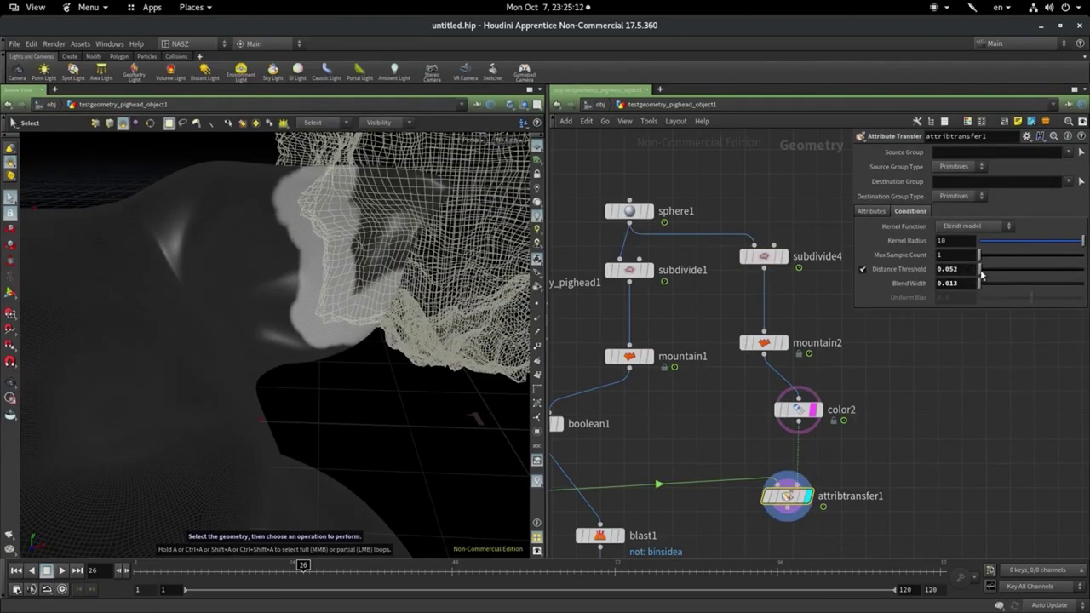
Lower Distance Threshold to 0.027 and scrub frames 5 to 57 to check the transfer
middle_click_drag(966, 269, 602, 482)
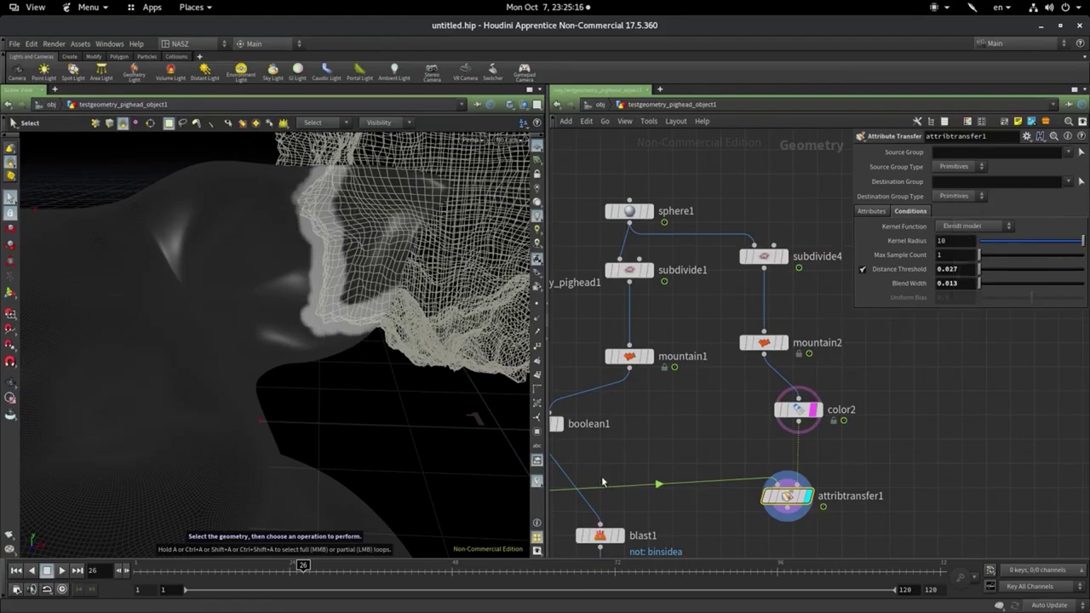
left_click_drag(302, 565, 153, 583)
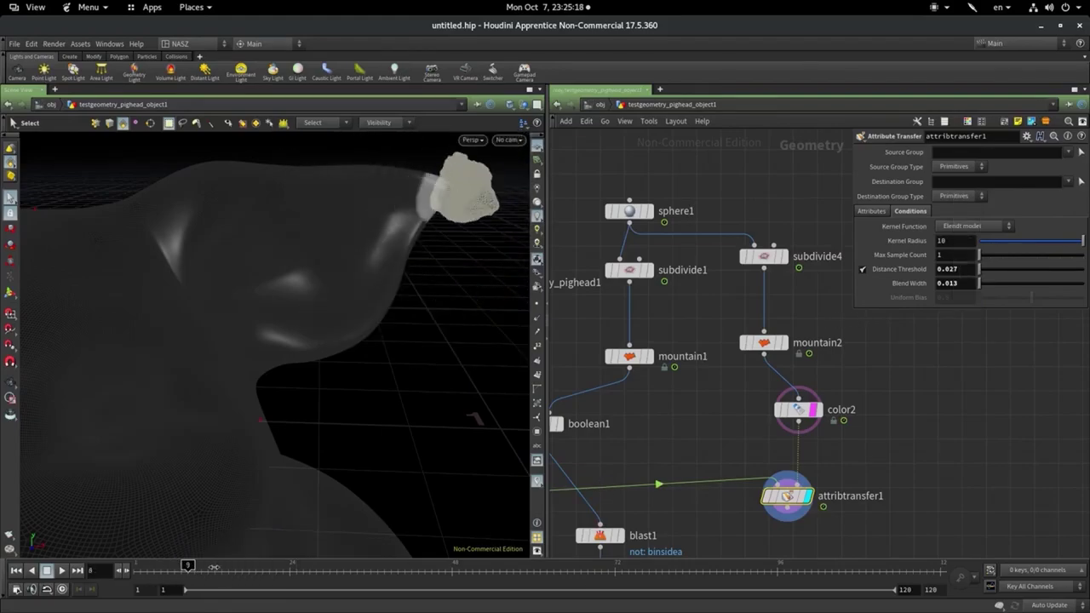
mouse_move(214, 567)
left_mouse_down()
mouse_move(372, 550)
mouse_move(243, 260)
mouse_move(372, 391)
left_mouse_up()
key("Escape")
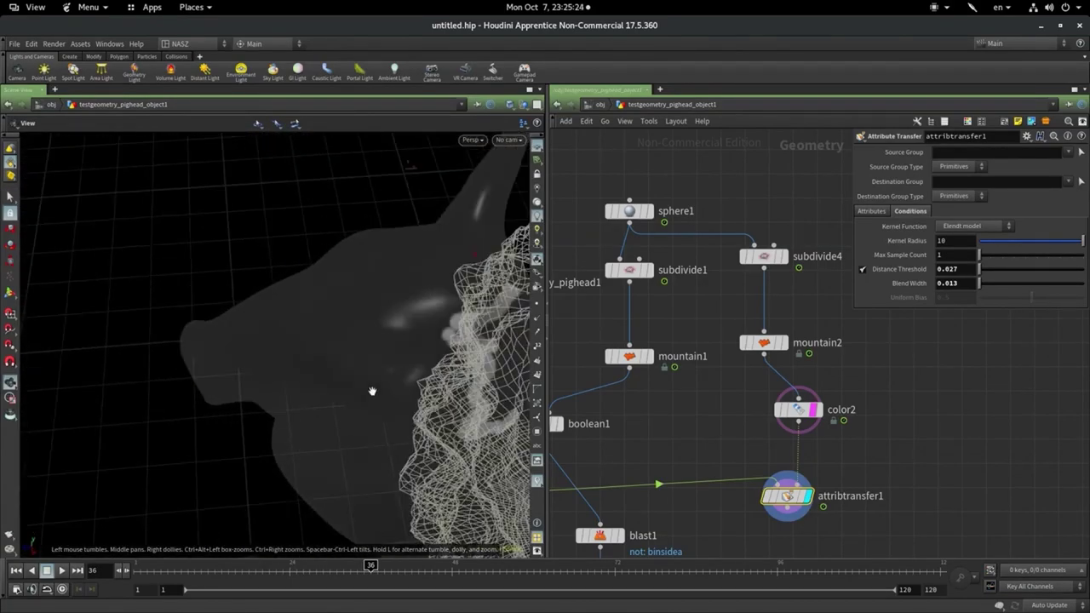
key("s")
mouse_move(371, 566)
left_mouse_down()
mouse_move(551, 567)
mouse_move(453, 566)
mouse_move(492, 565)
left_mouse_up()
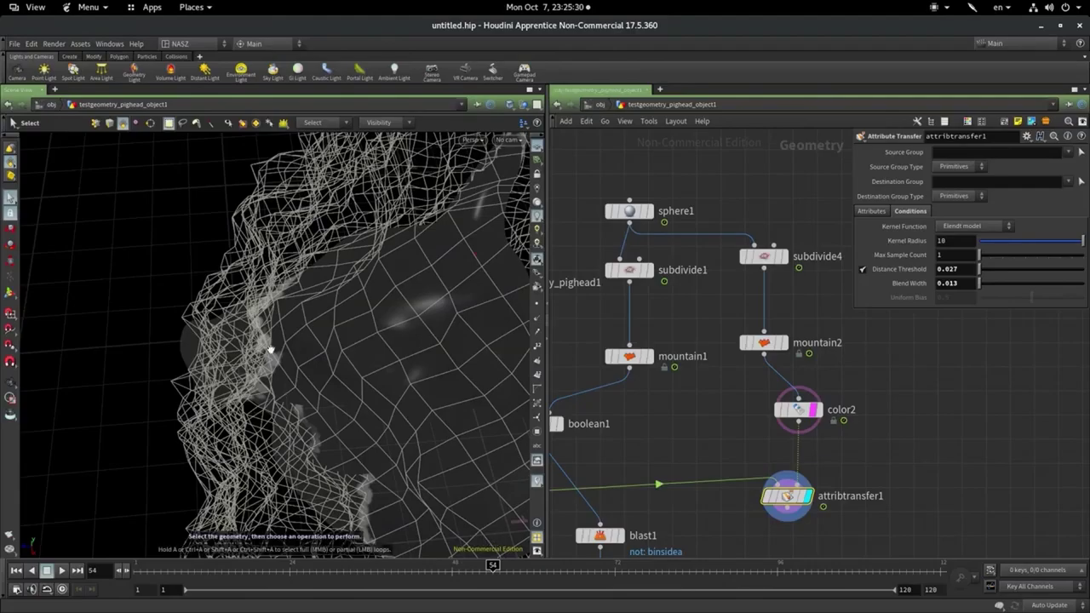
left_click_drag(270, 349, 491, 316, "alt")
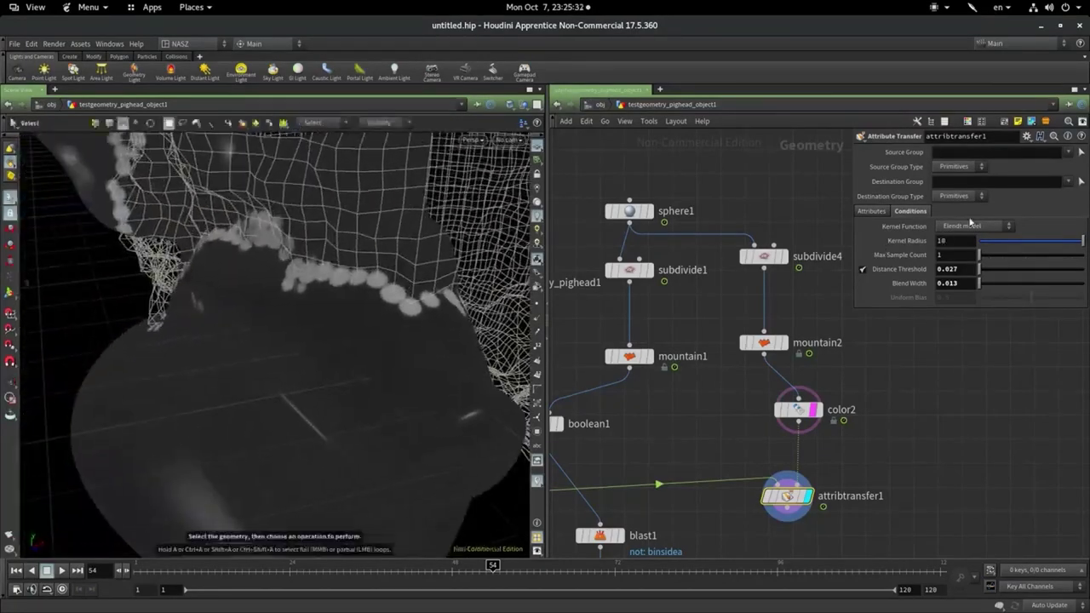
Raise Distance Threshold to 0.047, review it across frames to frame 50, and tidy the network
mouse_move(963, 270)
middle_mouse_down()
mouse_move(986, 290)
mouse_move(931, 327)
mouse_move(948, 320)
middle_mouse_up()
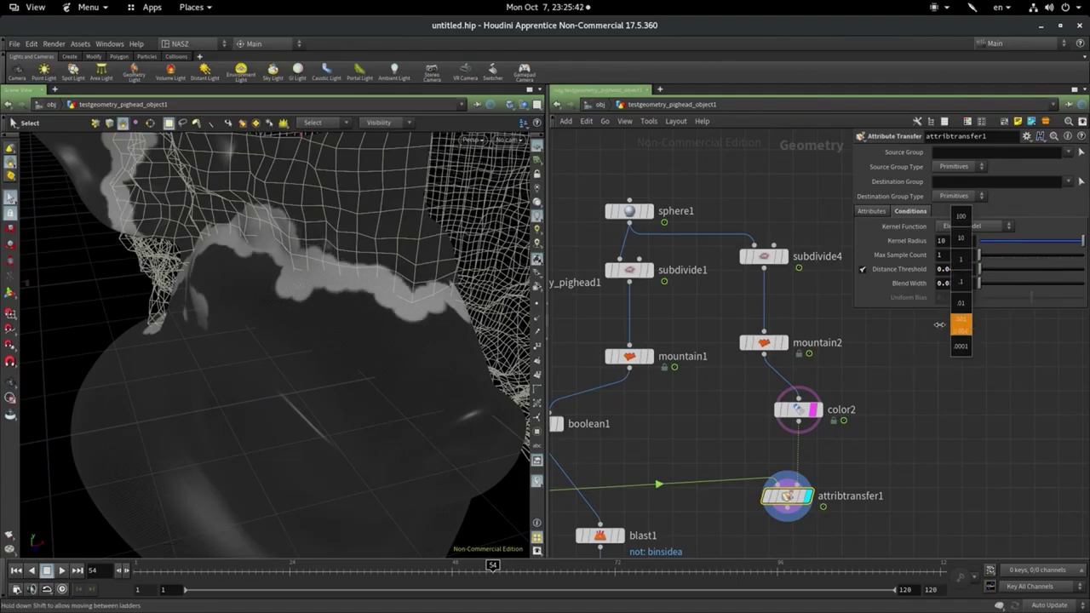
mouse_move(279, 577)
left_mouse_down()
mouse_move(580, 554)
mouse_move(534, 566)
left_mouse_up()
scroll(402, 322, "up", 5)
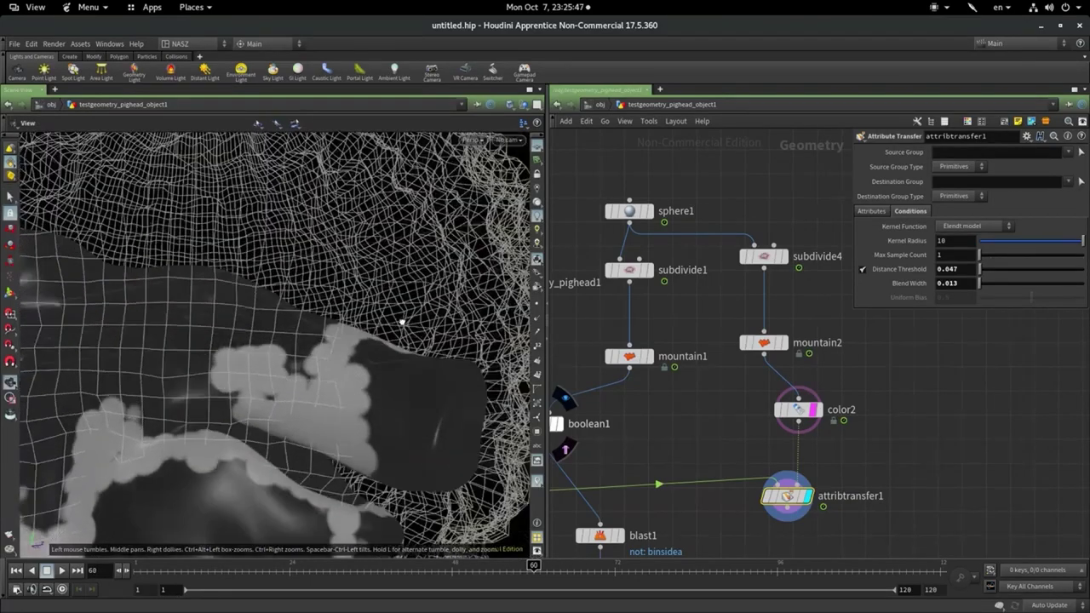
mouse_move(402, 321)
left_mouse_down()
mouse_move(107, 352)
mouse_move(175, 352)
mouse_move(264, 469)
mouse_move(384, 211)
left_mouse_up()
key("s")
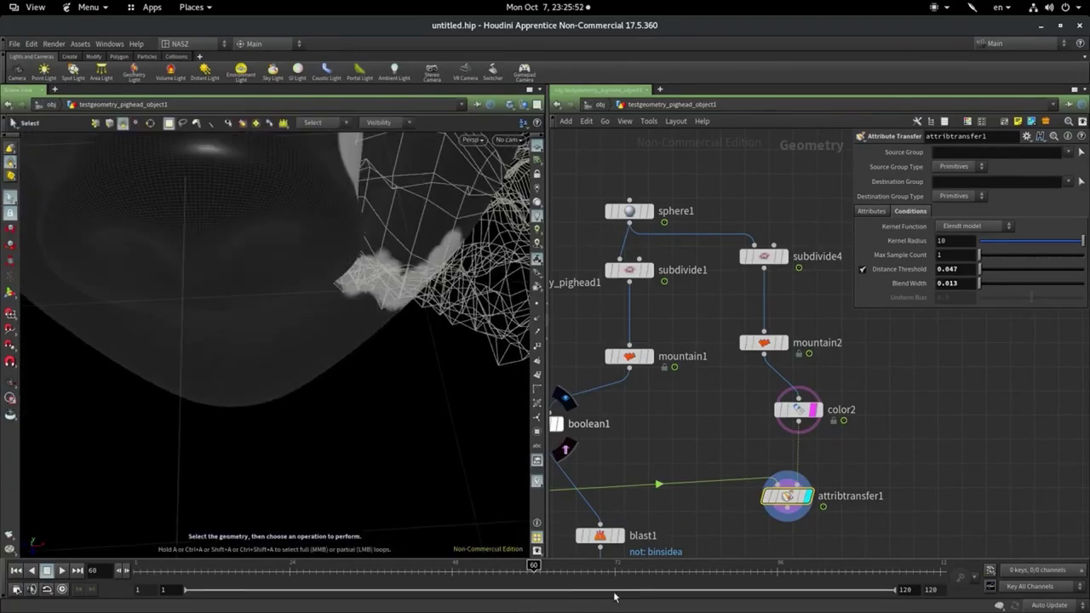
mouse_move(595, 567)
left_mouse_down()
mouse_move(725, 567)
mouse_move(289, 566)
left_mouse_up()
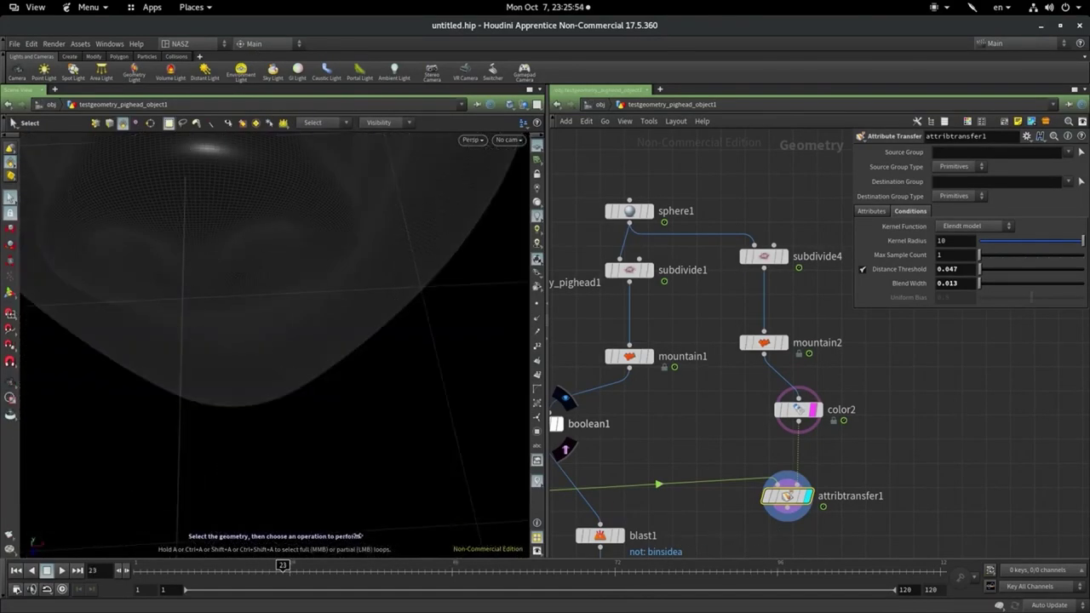
mouse_move(498, 515)
left_mouse_down()
mouse_move(444, 251)
mouse_move(293, 463)
mouse_move(390, 414)
mouse_move(352, 263)
mouse_move(376, 320)
left_mouse_up()
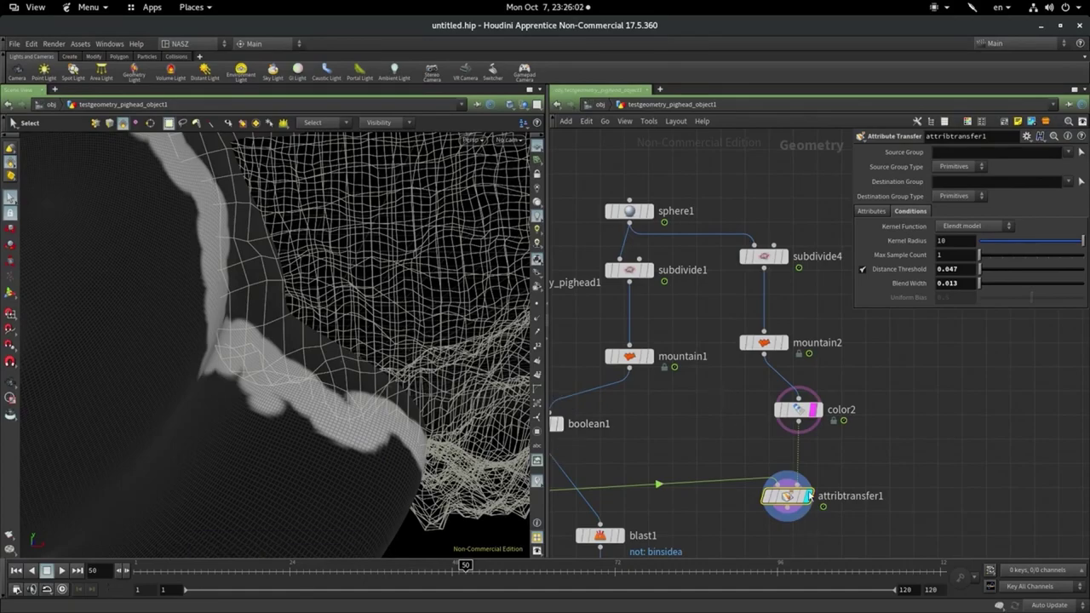
left_click_drag(809, 495, 797, 521)
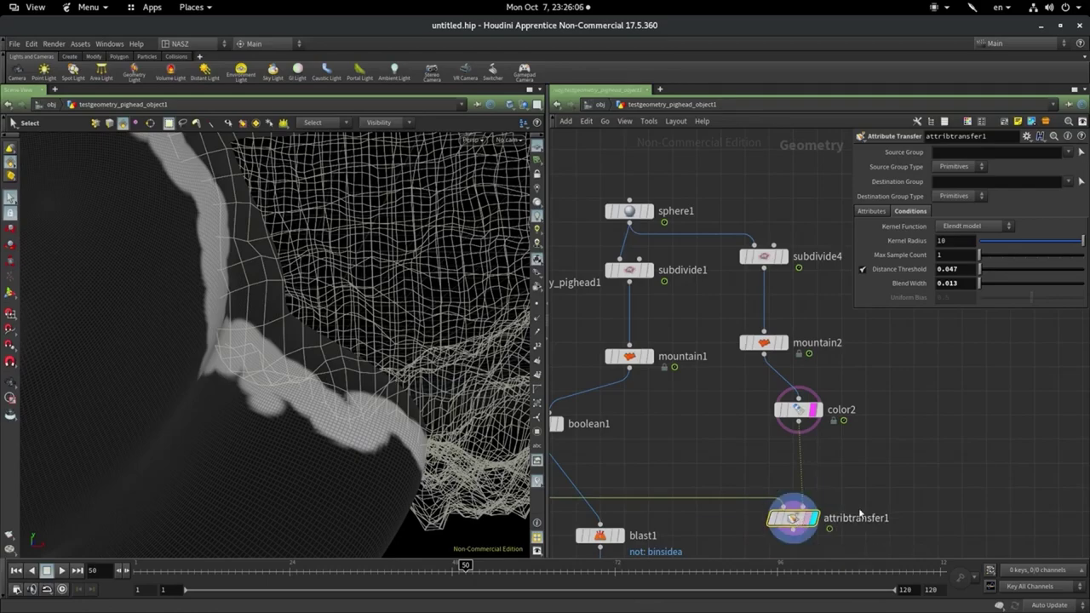
middle_click_drag(944, 492, 888, 271)
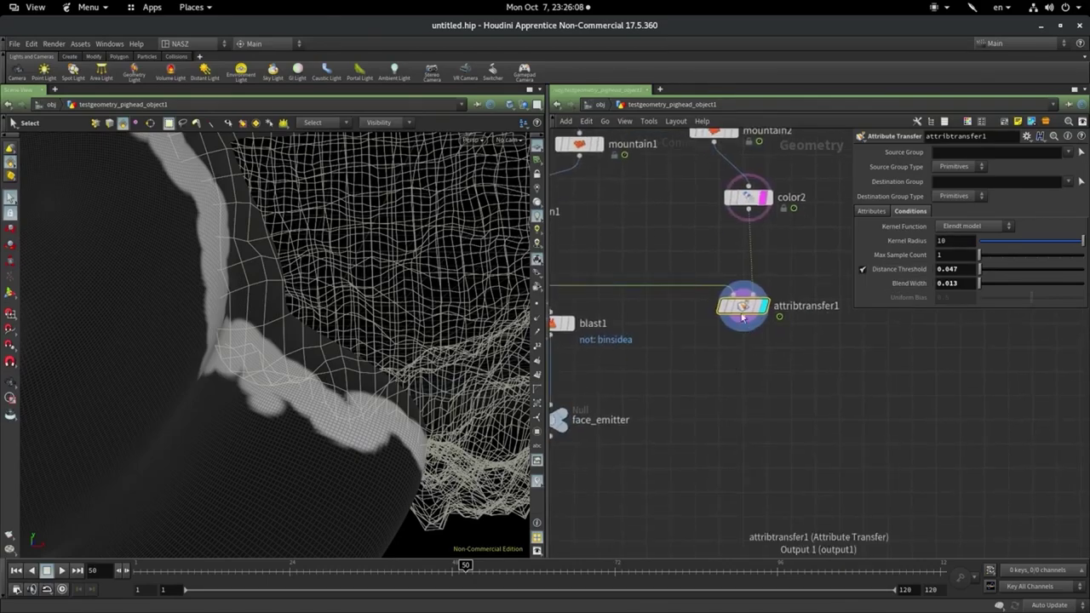
Add a Scatter node, scatter1, below attribtransfer1 in the network
key("Tab")
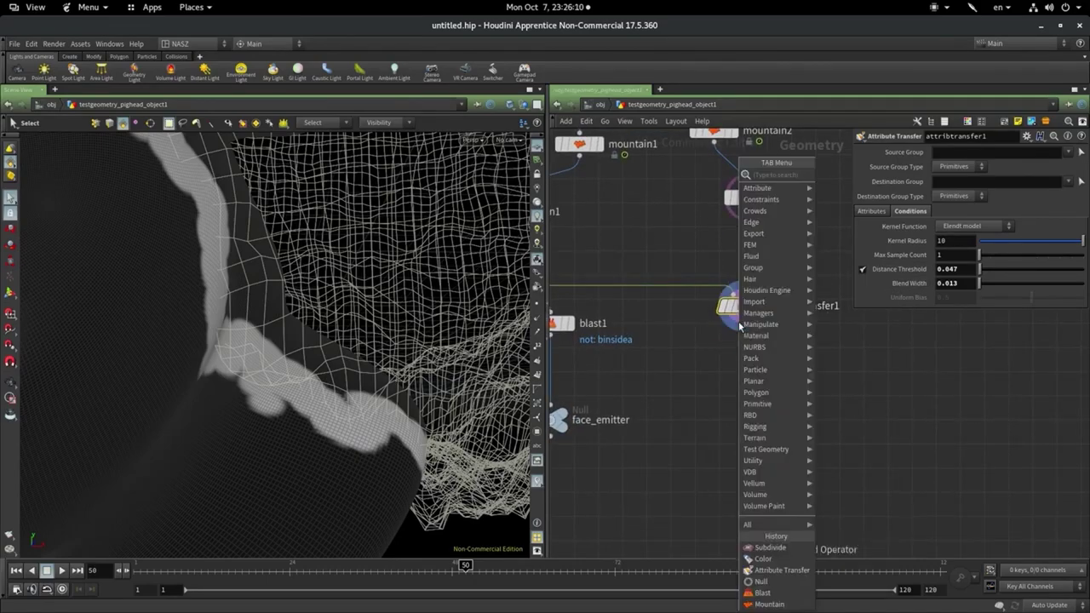
type("scat")
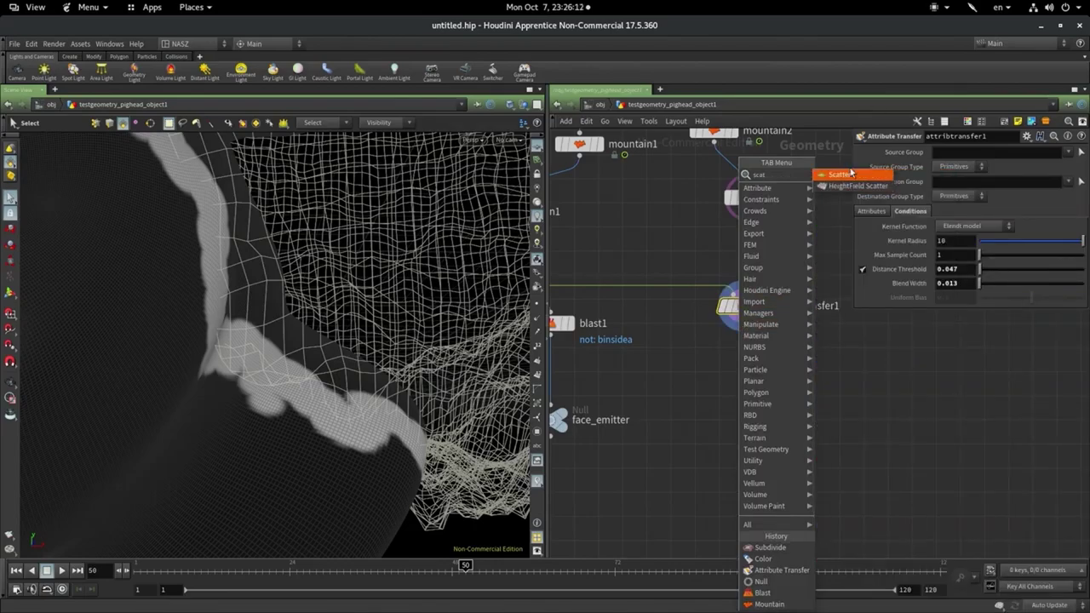
key("Escape")
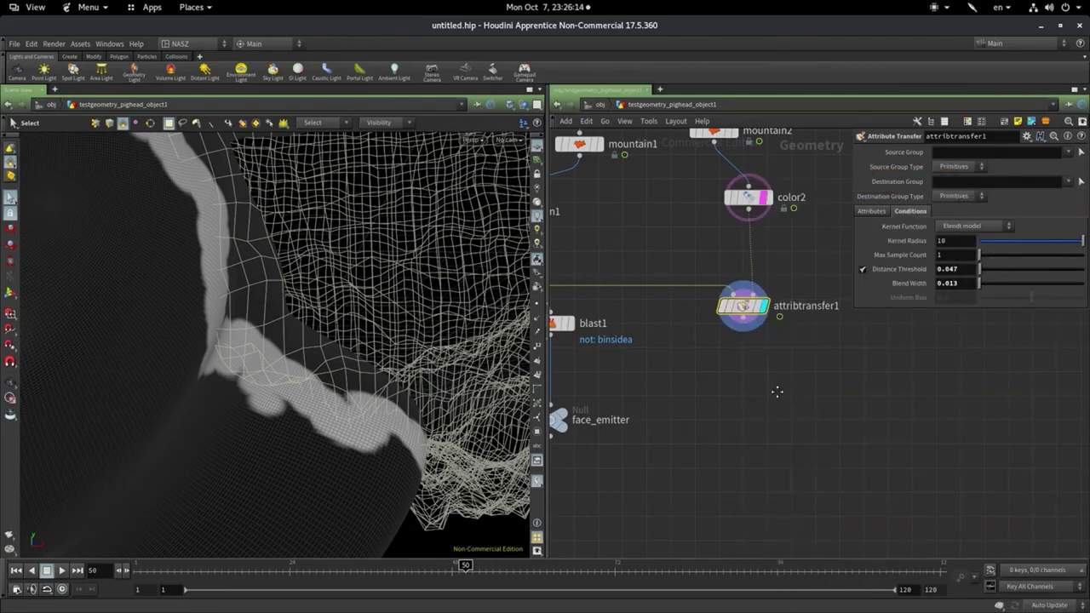
middle_click_drag(777, 391, 712, 430)
key("Tab")
type("s")
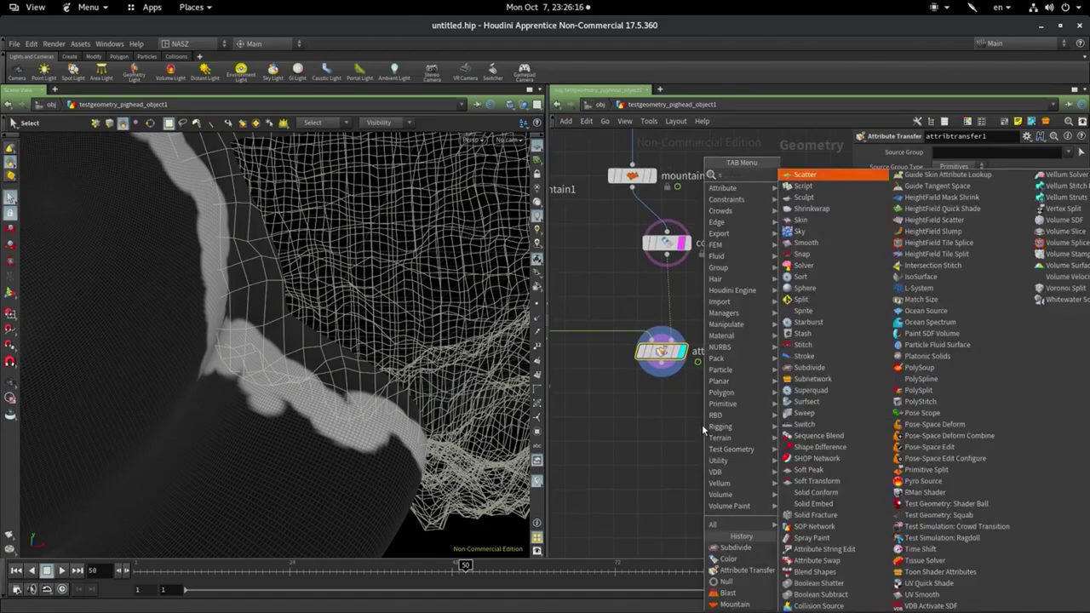
left_click(812, 185)
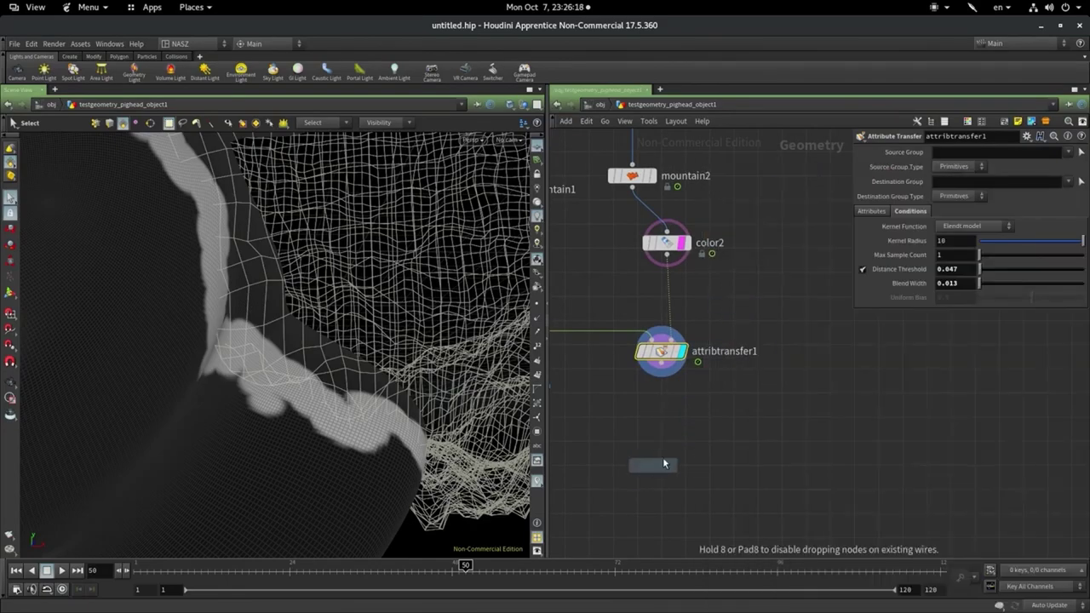
left_click(665, 449)
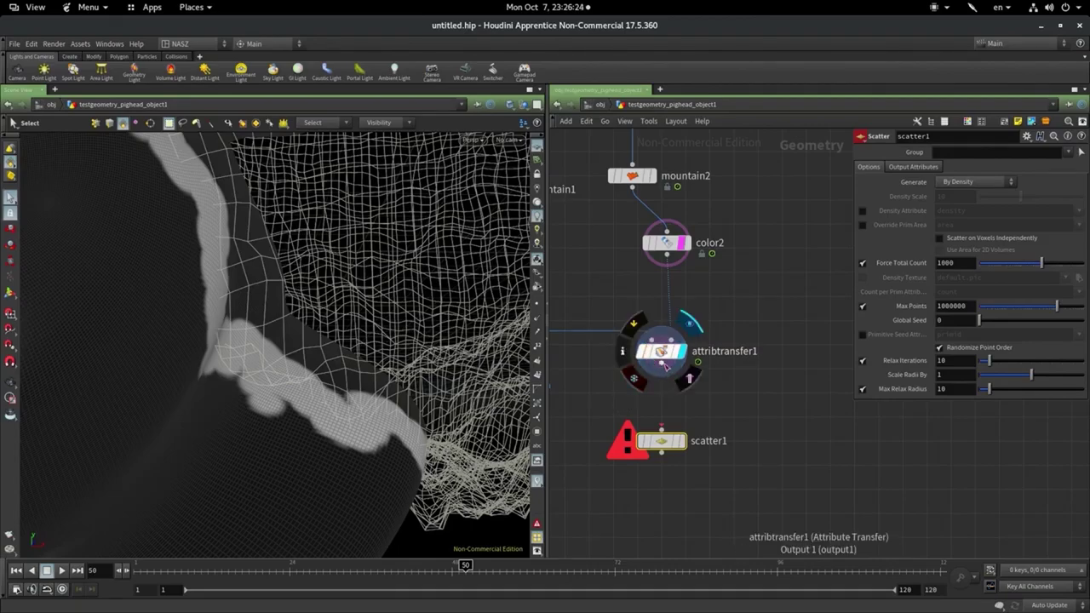
Wire attribtransfer1 into scatter1, display its points, and turn off color2's template wireframe
left_click(664, 364)
left_click(661, 430)
left_click(683, 441)
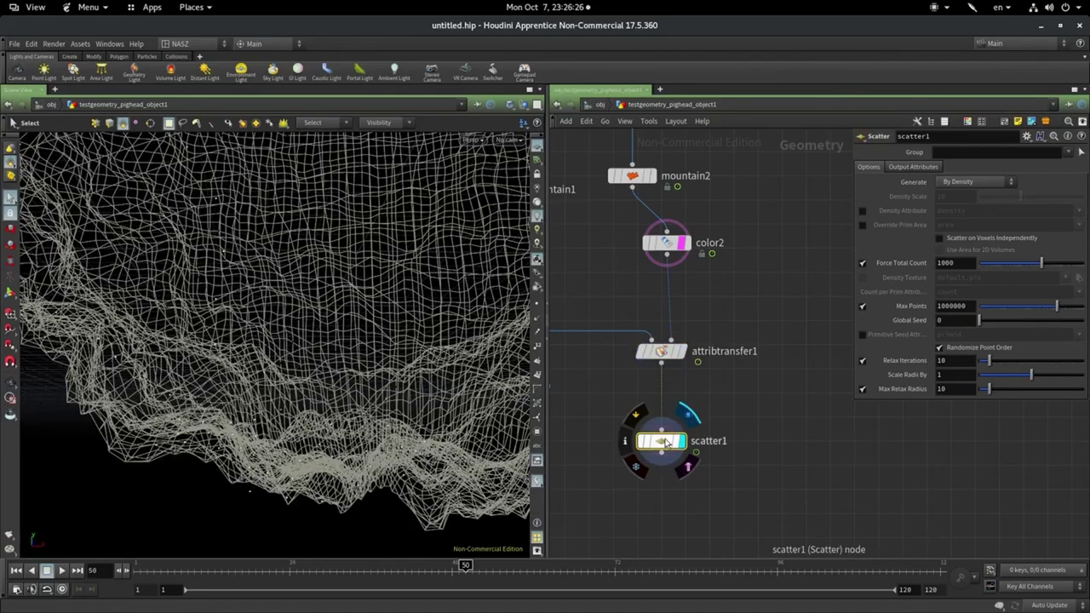
left_click(695, 260)
mouse_move(207, 347)
left_mouse_down()
mouse_move(236, 338)
mouse_move(425, 355)
mouse_move(380, 430)
mouse_move(353, 383)
mouse_move(423, 389)
mouse_move(338, 355)
mouse_move(211, 265)
mouse_move(365, 397)
left_mouse_up()
Set the viewport Display Options background Color Scheme to Grey
key("s")
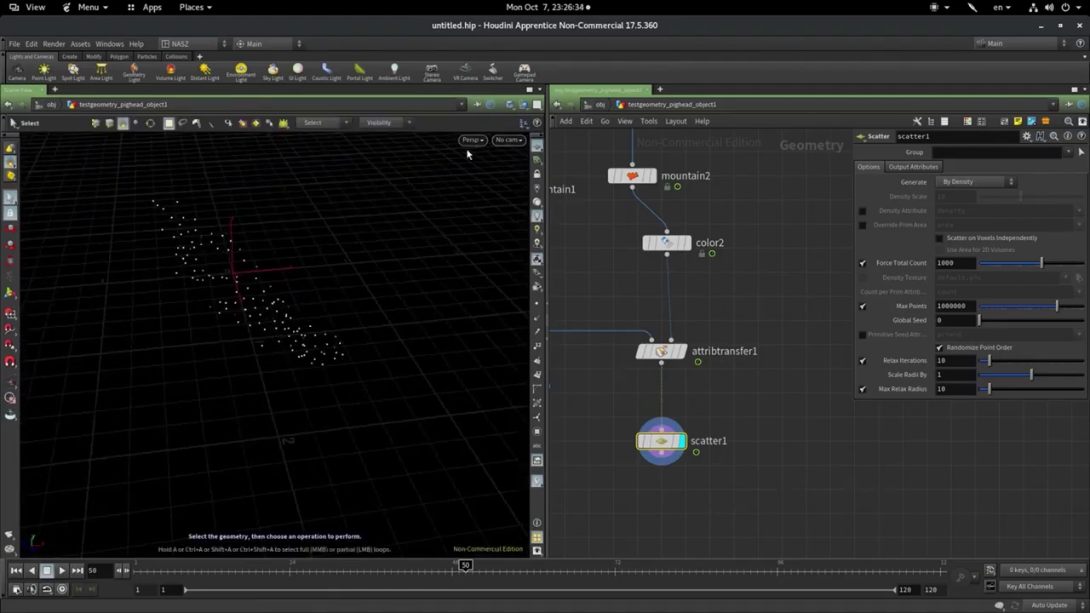
key("d")
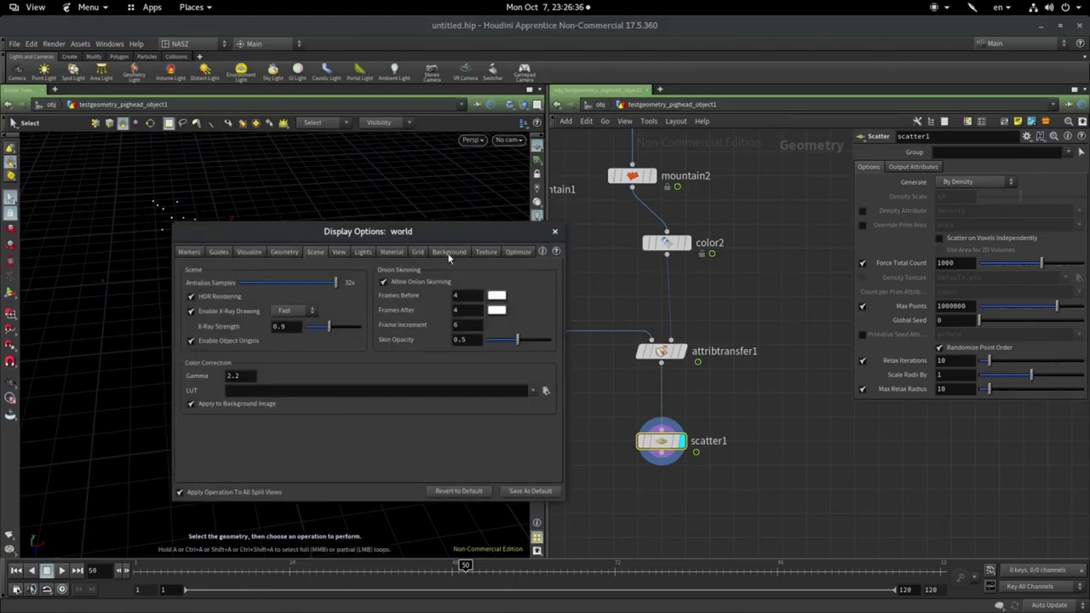
left_click(448, 252)
left_click(258, 270)
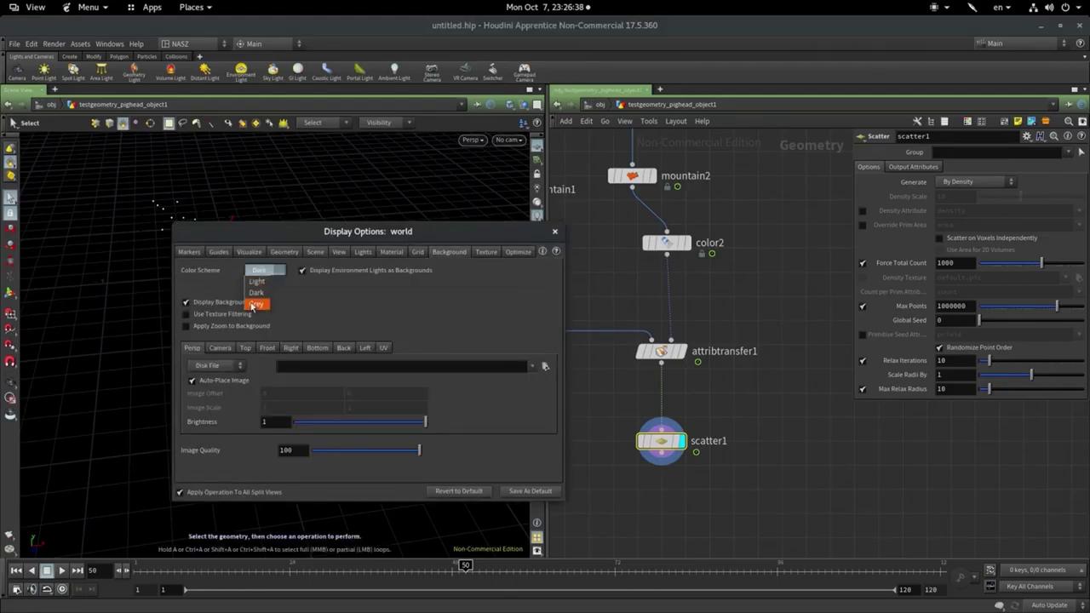
left_click(253, 305)
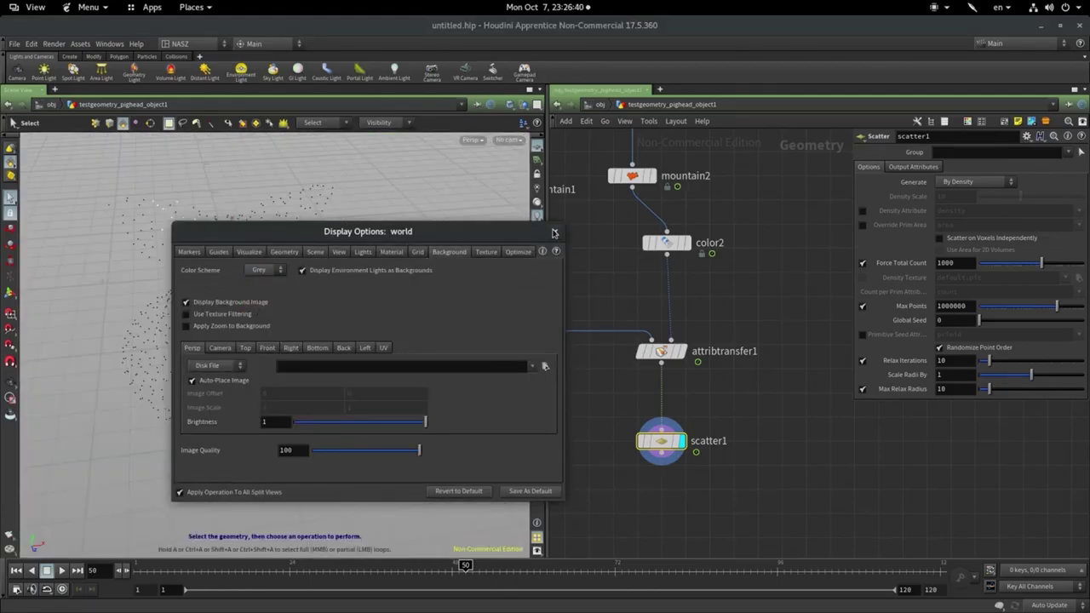
left_click(554, 231)
mouse_move(382, 309)
left_mouse_down()
mouse_move(338, 284)
mouse_move(329, 300)
mouse_move(330, 199)
left_mouse_up()
Enable Density Attribute on scatter1 so Cd can drive point density
key("s")
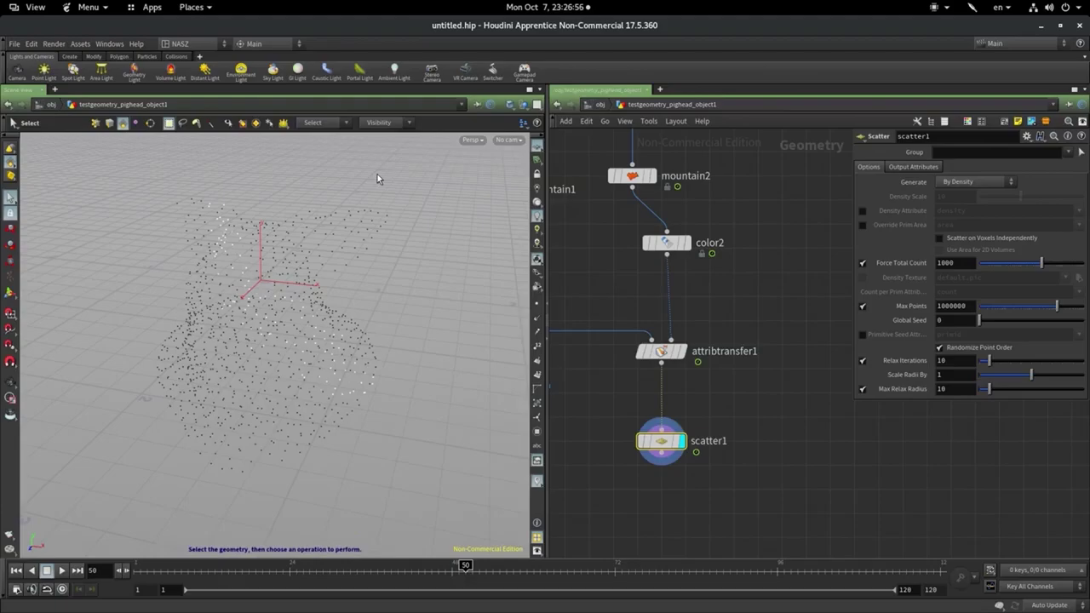
left_click(864, 210)
type("Cd")
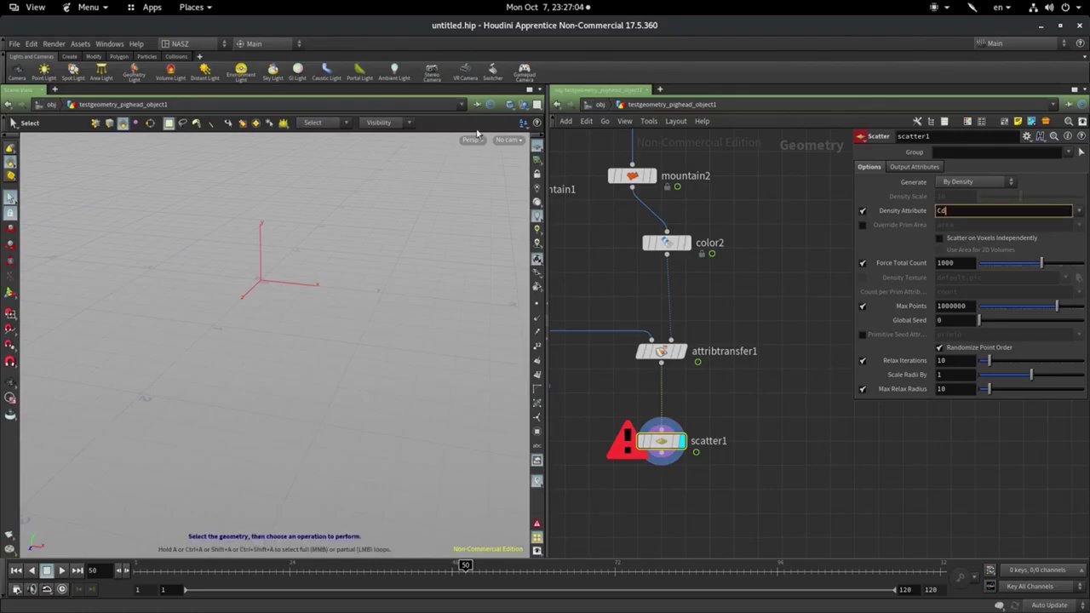
Confirm Cd as scatter1's density attribute and view the head from a low side angle
key("Return")
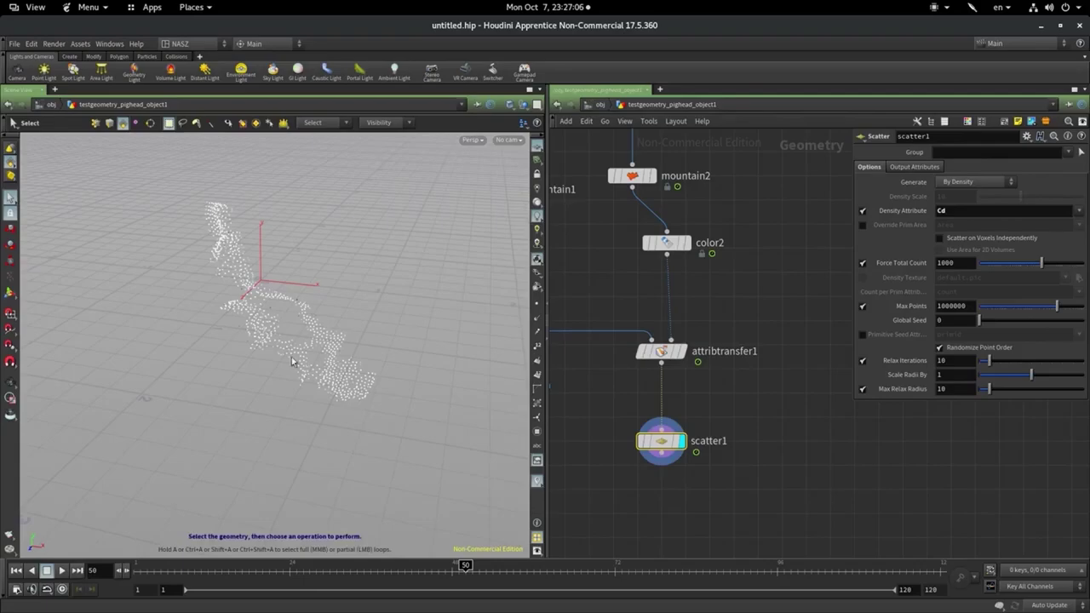
key("Escape")
mouse_move(321, 333)
left_mouse_down()
mouse_move(293, 336)
mouse_move(301, 486)
mouse_move(333, 360)
mouse_move(221, 402)
mouse_move(244, 452)
mouse_move(384, 436)
mouse_move(294, 423)
mouse_move(437, 390)
mouse_move(433, 261)
left_mouse_up()
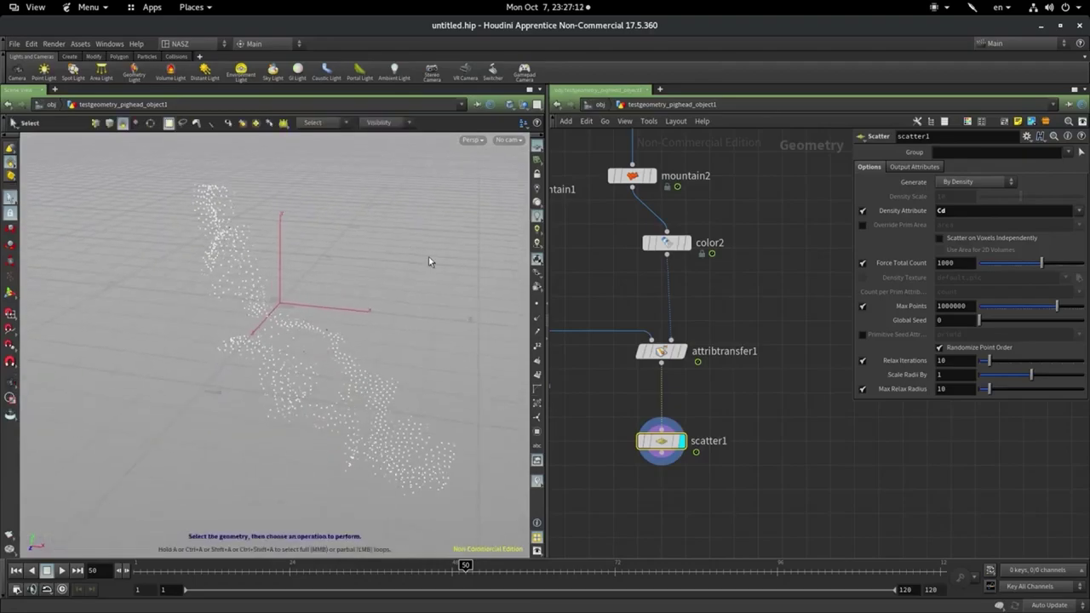
key("s")
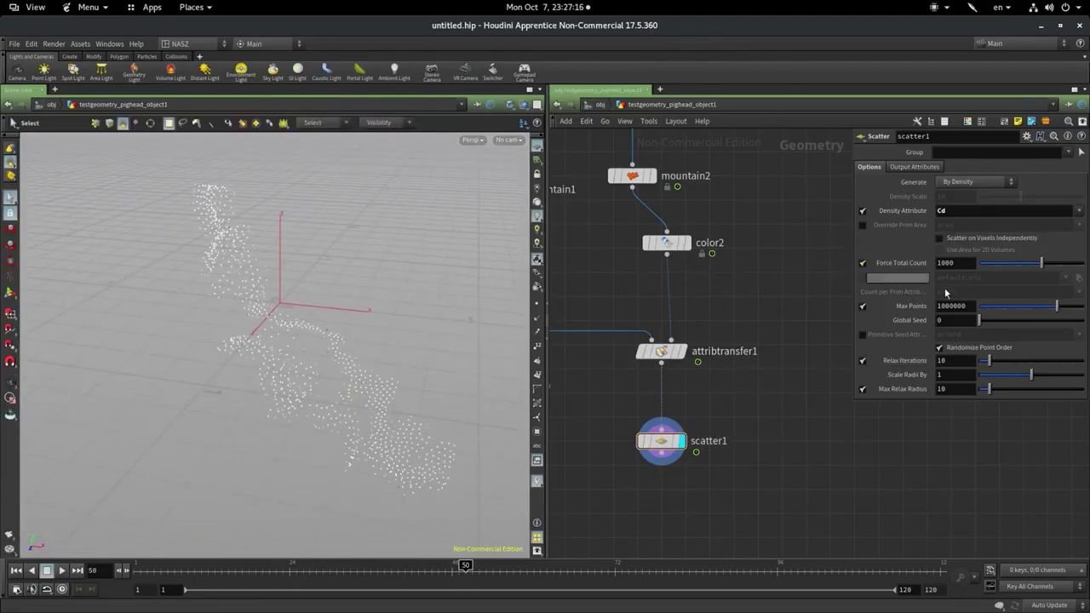
Raise scatter1's Force Total Count to about 5000, then uncheck Force Total Count
left_click_drag(1056, 267, 1086, 262)
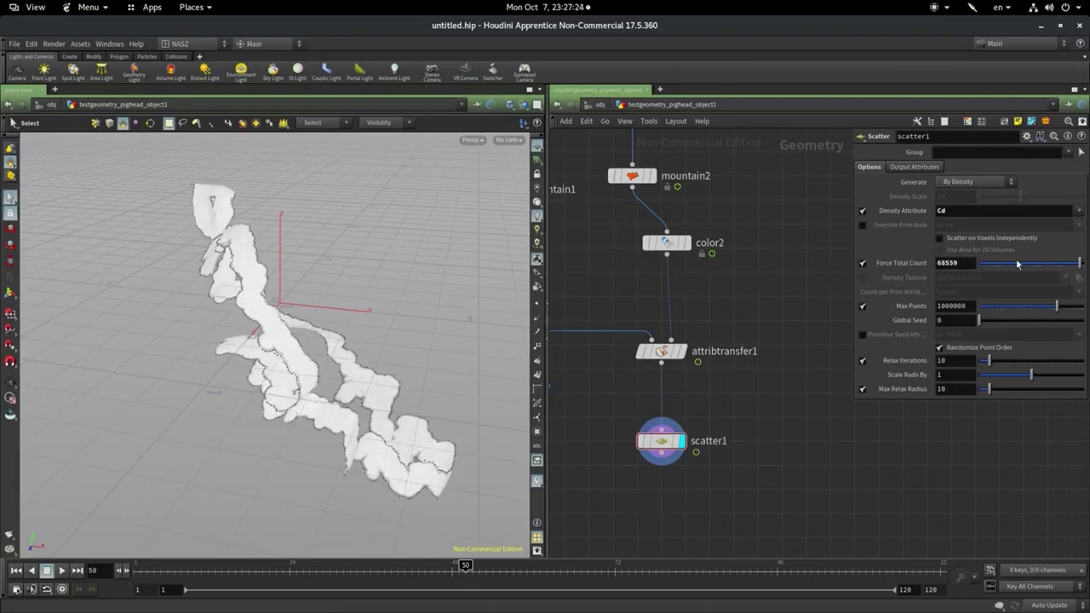
left_click(1003, 271)
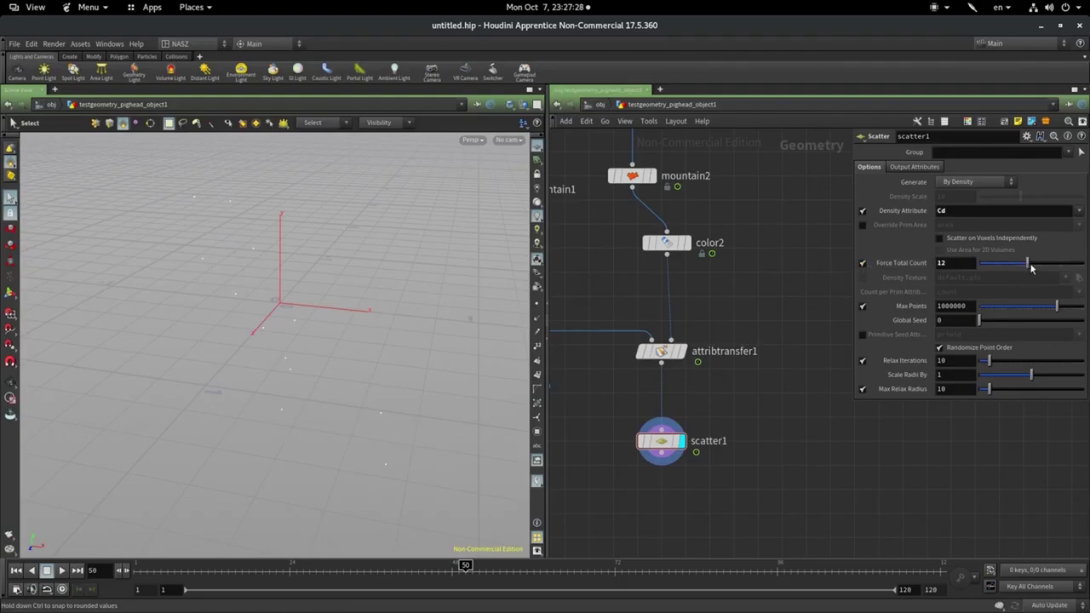
left_click_drag(1050, 267, 1057, 267)
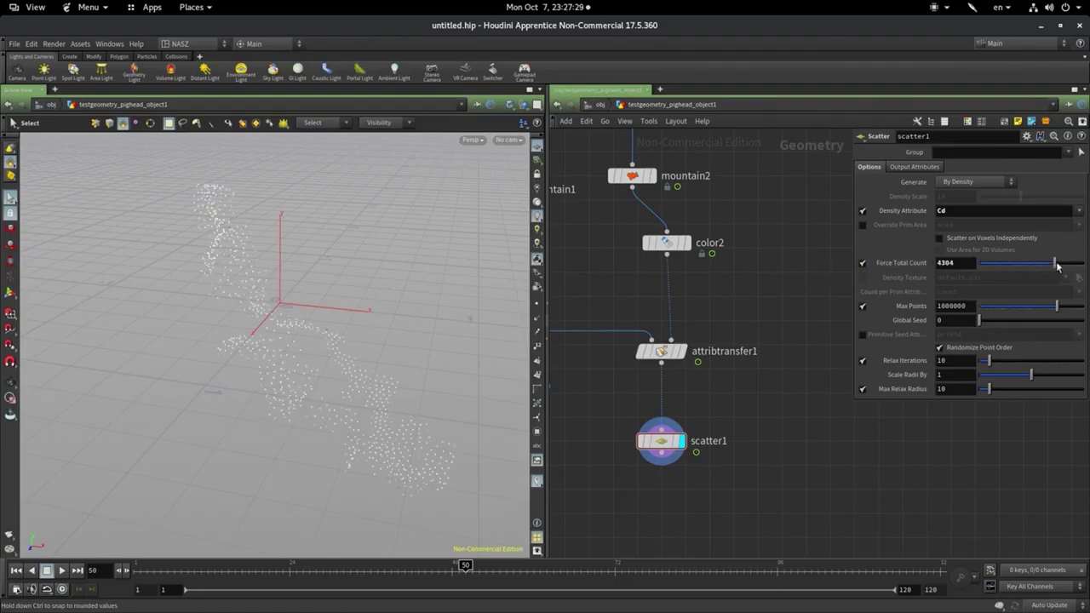
left_click(862, 262)
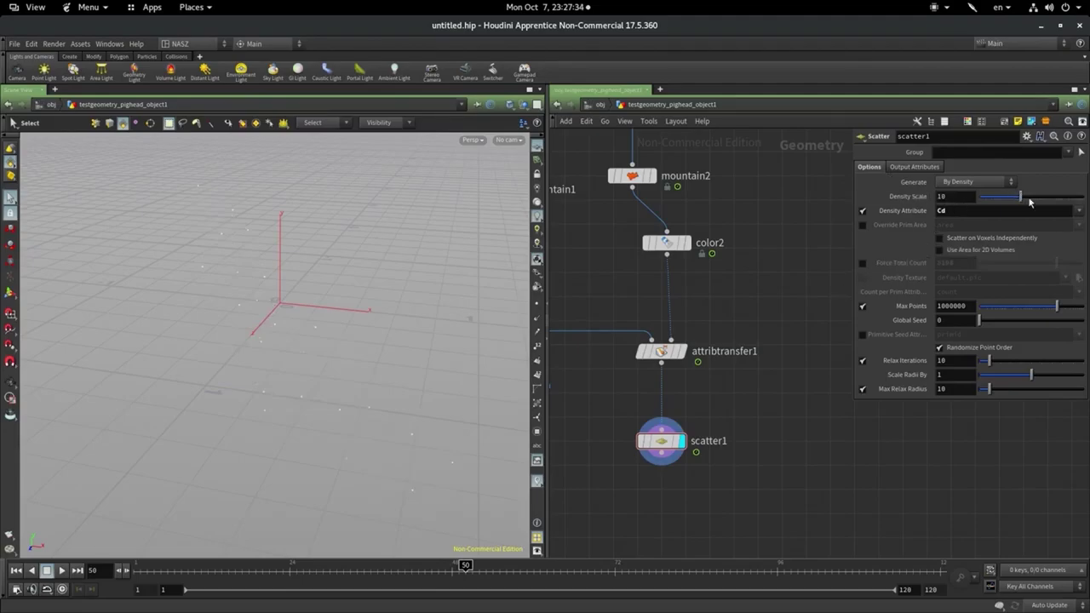
Drag scatter1's Density Scale up to 3431.78 and inspect the denser point cloud
left_click_drag(1030, 201, 1075, 196)
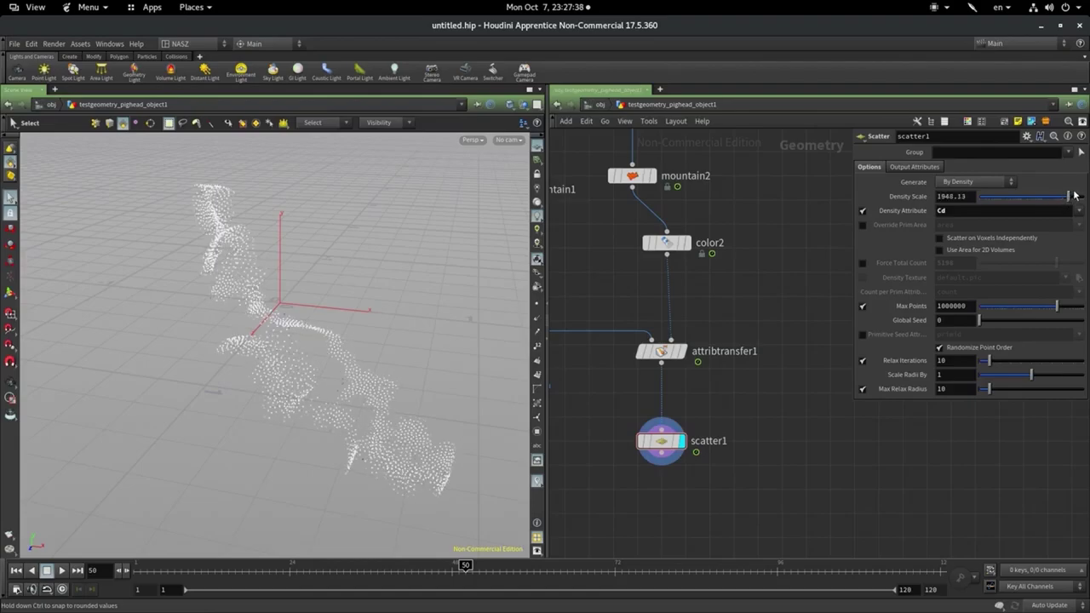
key("Escape")
mouse_move(361, 283)
left_mouse_down()
mouse_move(363, 273)
mouse_move(327, 273)
left_mouse_up()
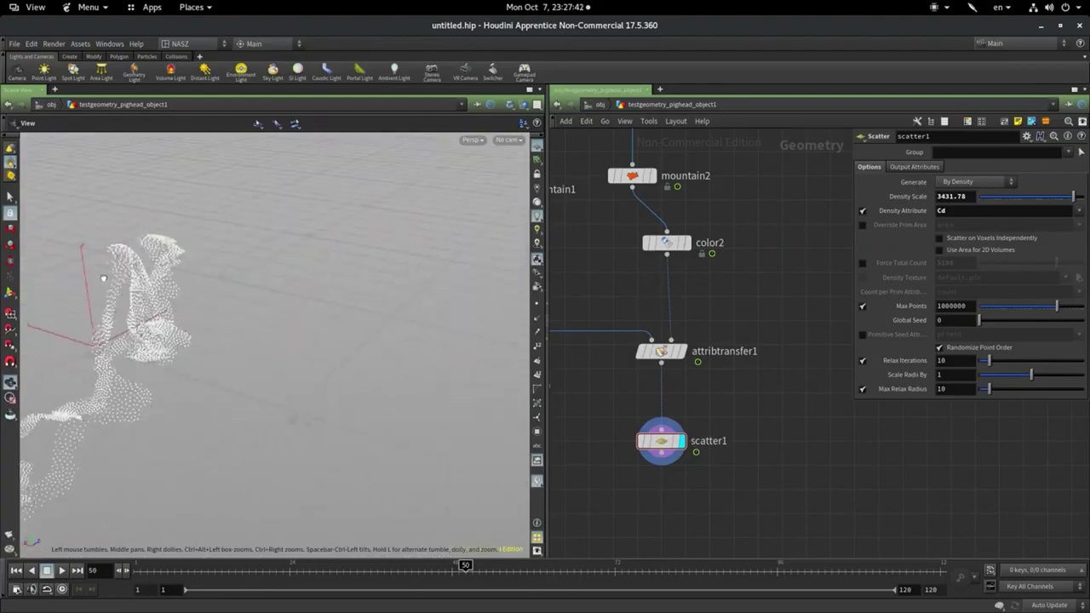
key("s")
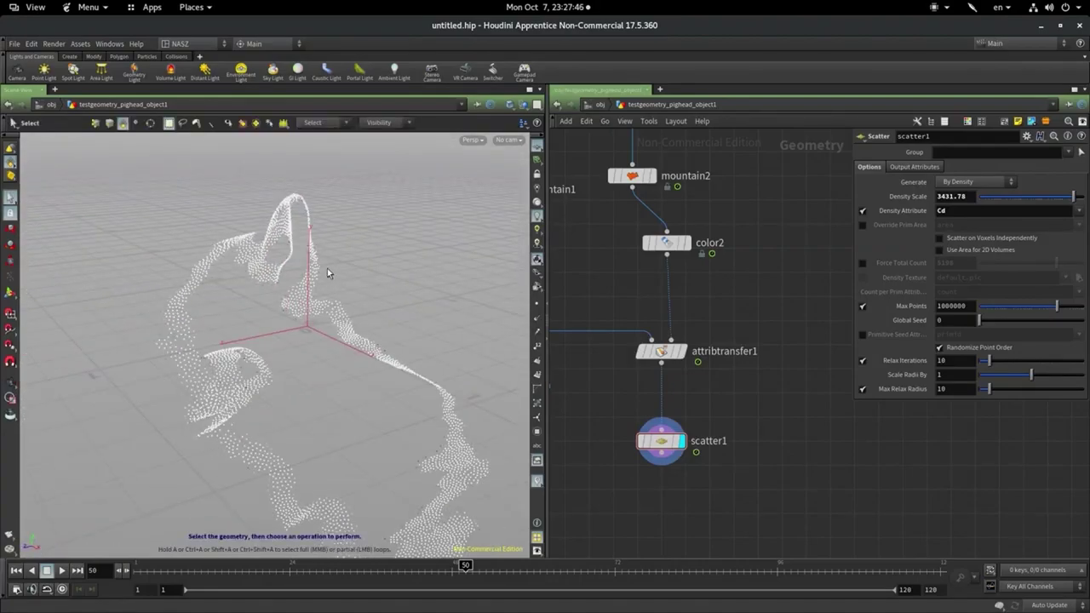
middle_click_drag(729, 399, 861, 305)
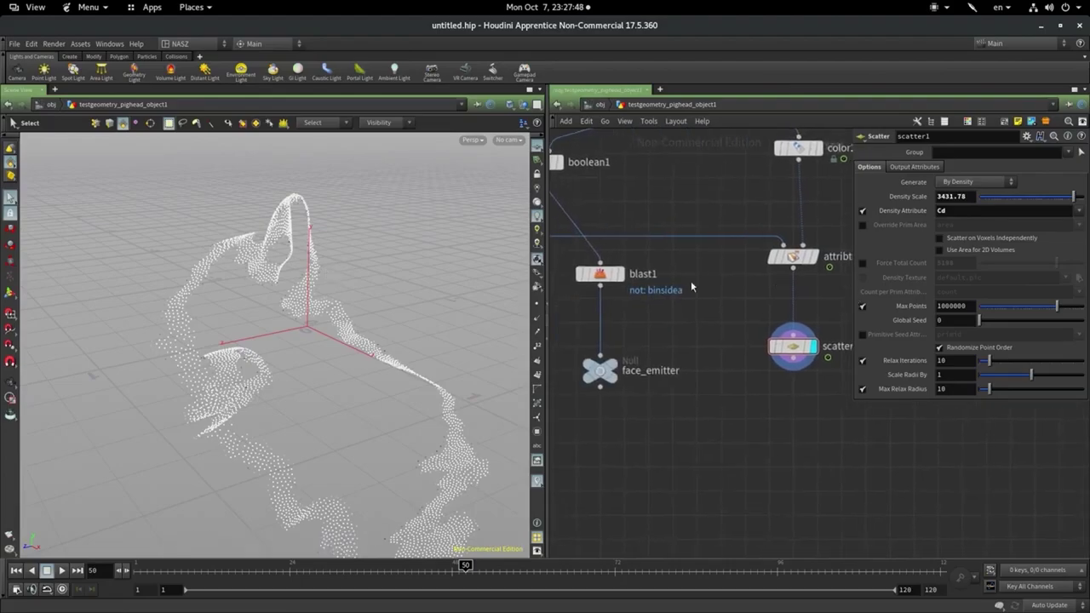
Display blast1's trimmed face mesh in the viewport and select blast1
middle_click_drag(676, 456, 741, 467)
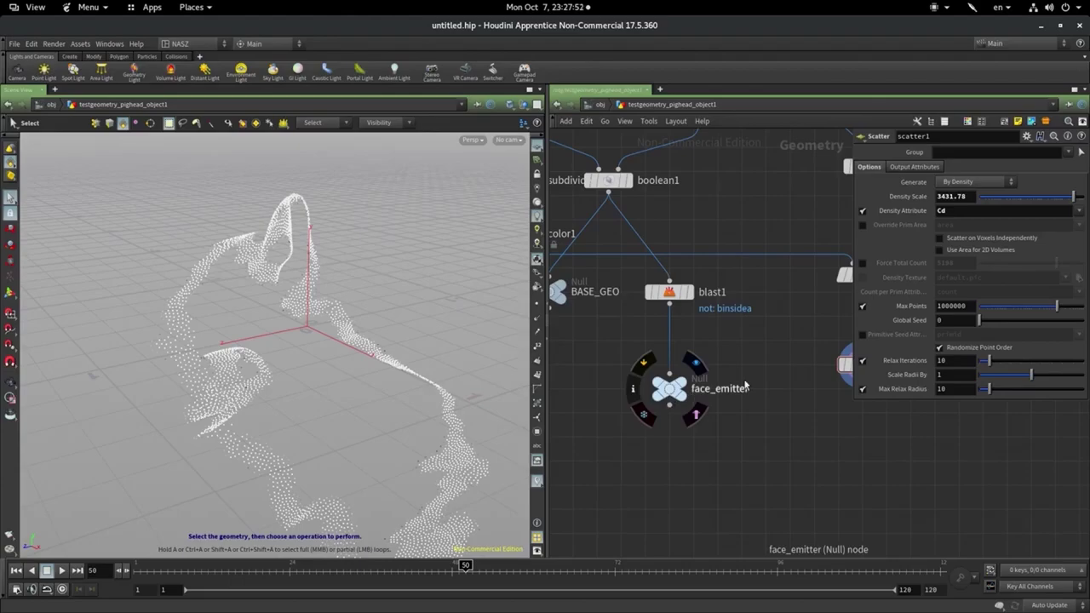
middle_click_drag(746, 387, 639, 374)
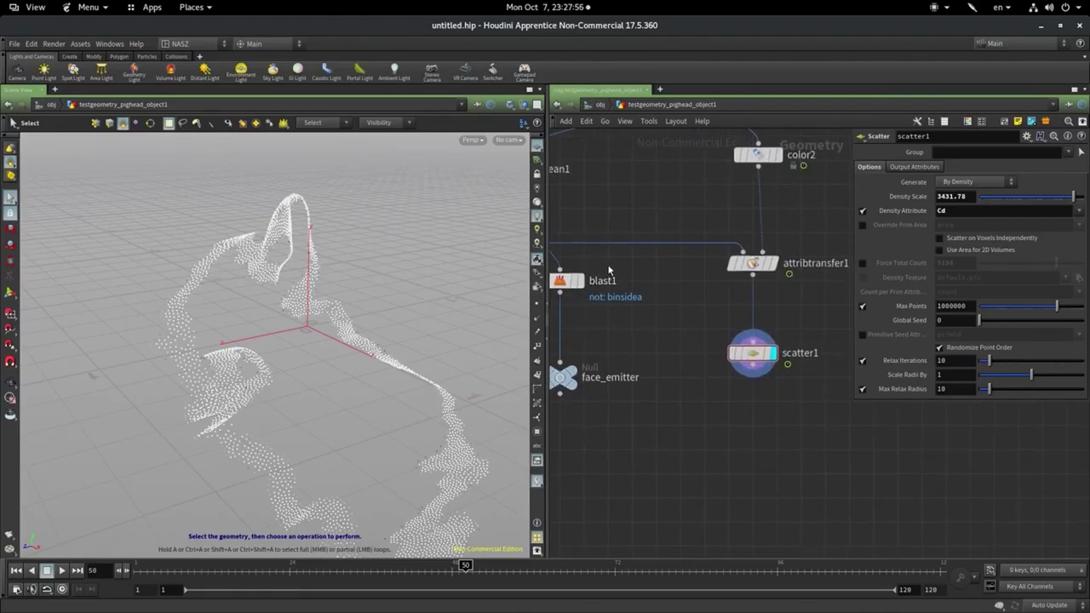
key("r")
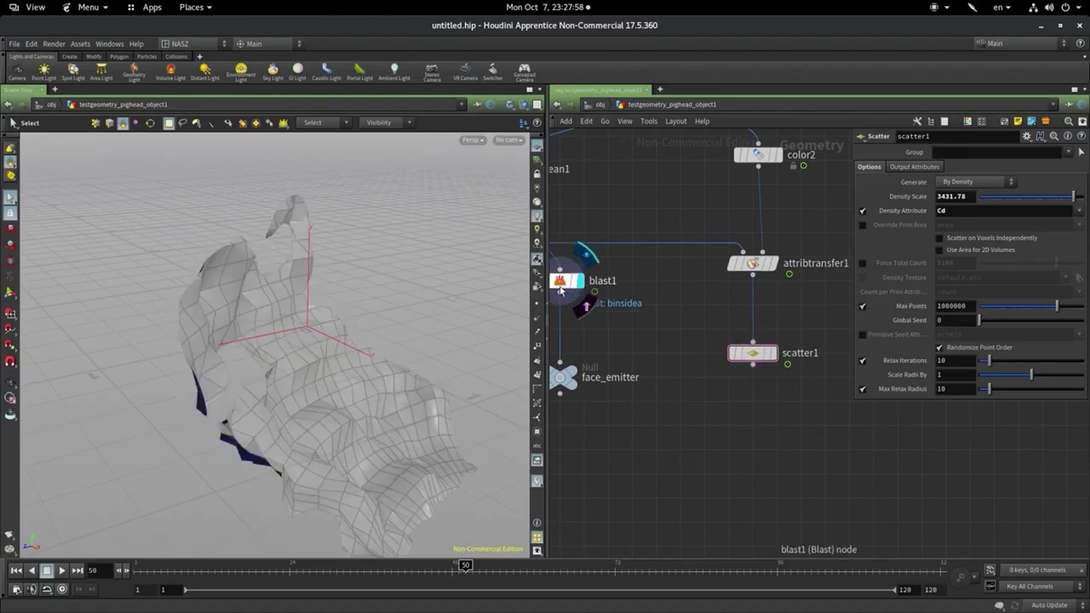
left_click(560, 290)
key("Escape")
mouse_move(370, 263)
left_mouse_down()
mouse_move(271, 383)
mouse_move(436, 348)
mouse_move(357, 341)
left_mouse_up()
key("s")
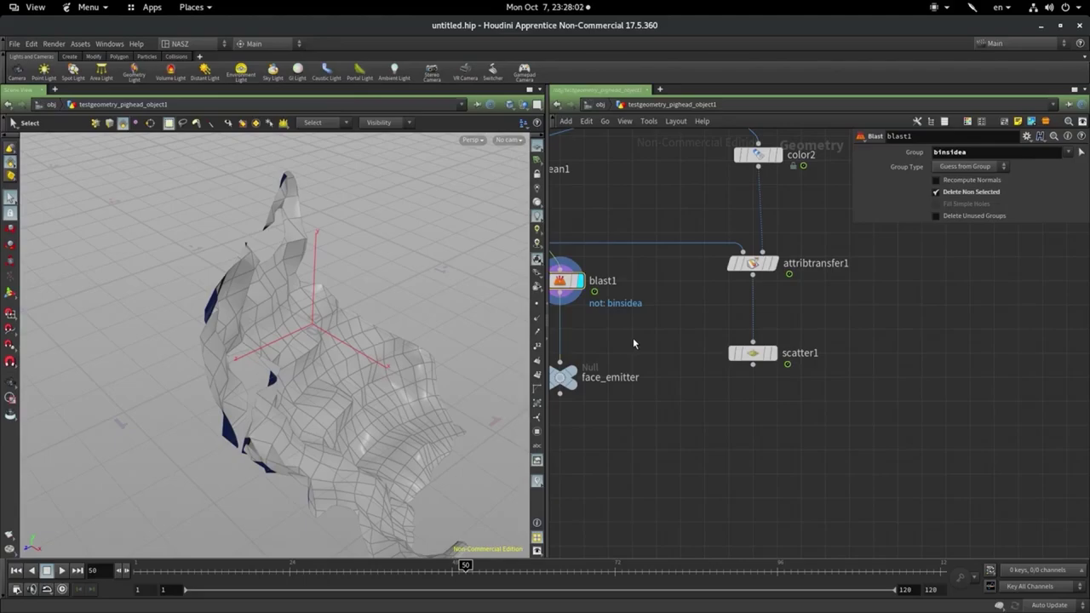
key("Tab")
Add a Color node, color3, and wire blast1's output into it
type("col")
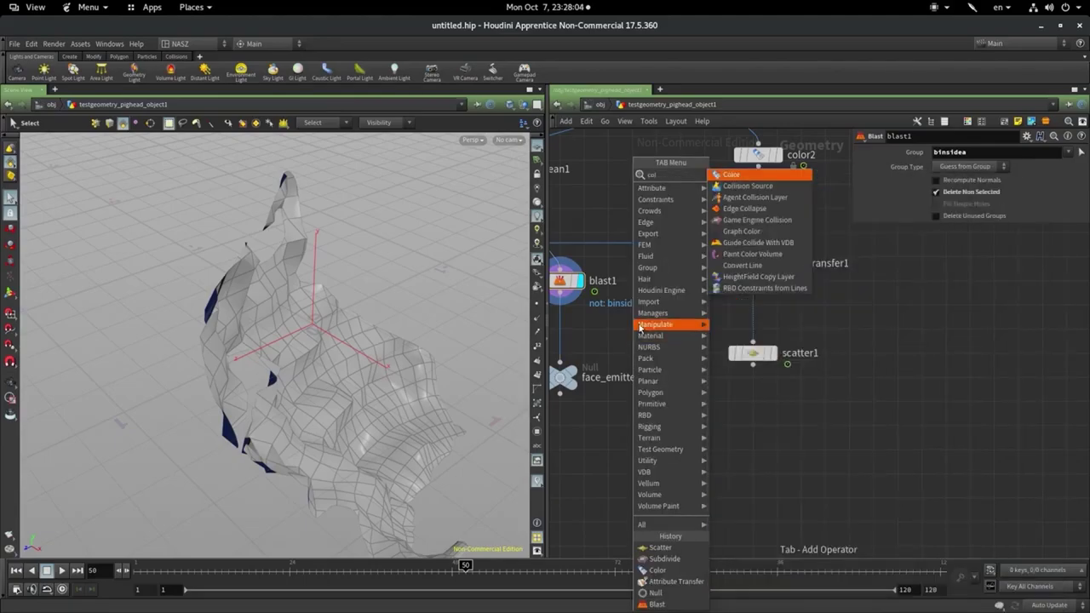
left_click(737, 174)
left_click(663, 353)
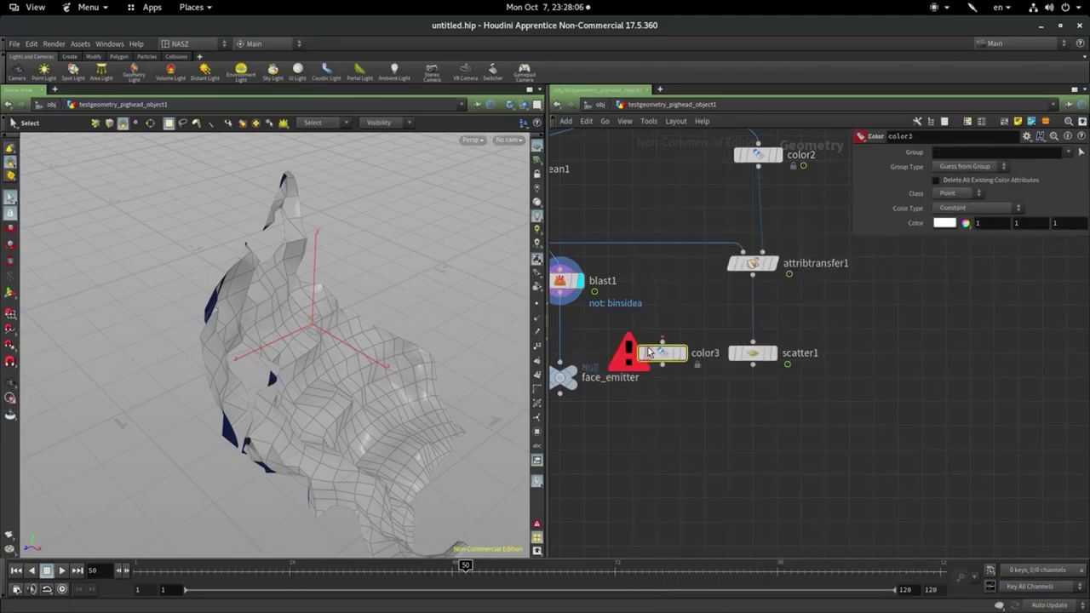
left_click(663, 342)
left_click(568, 292)
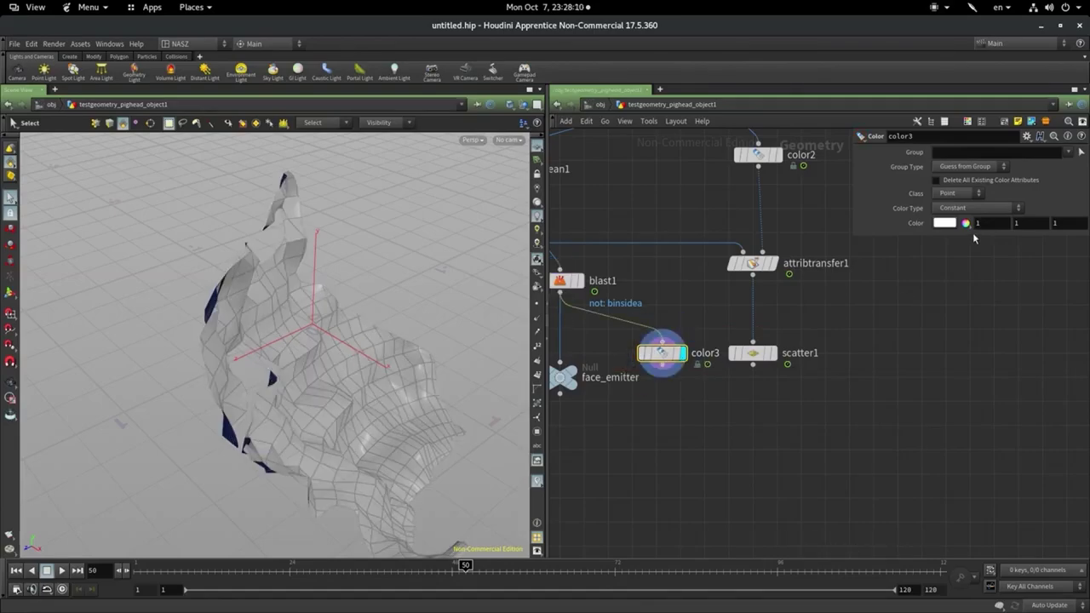
Set color3's constant colour to pure red (1, 0, 0)
left_click(948, 223)
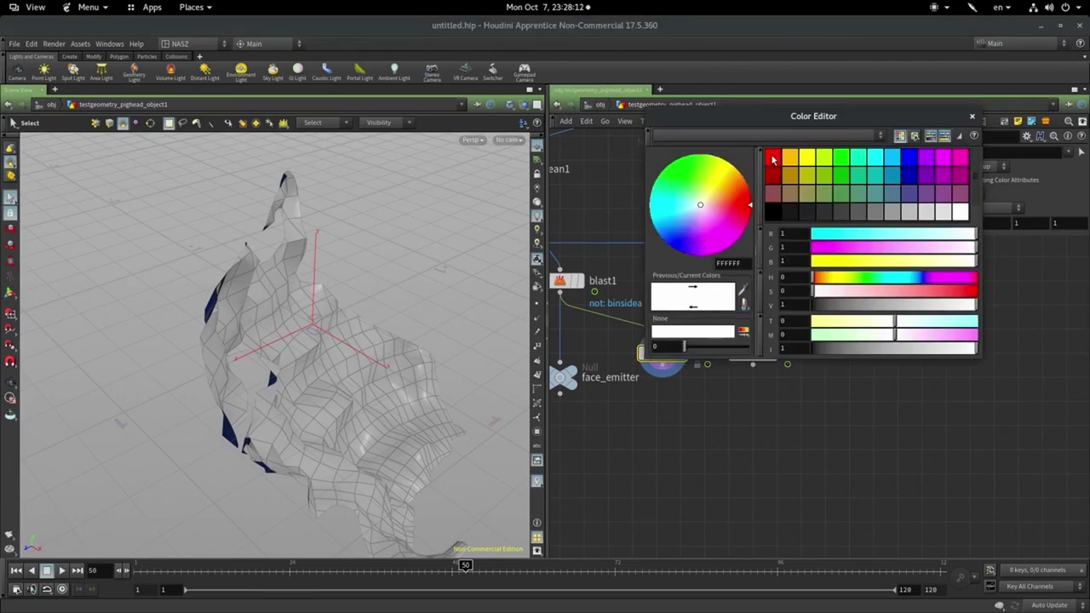
left_click(773, 160)
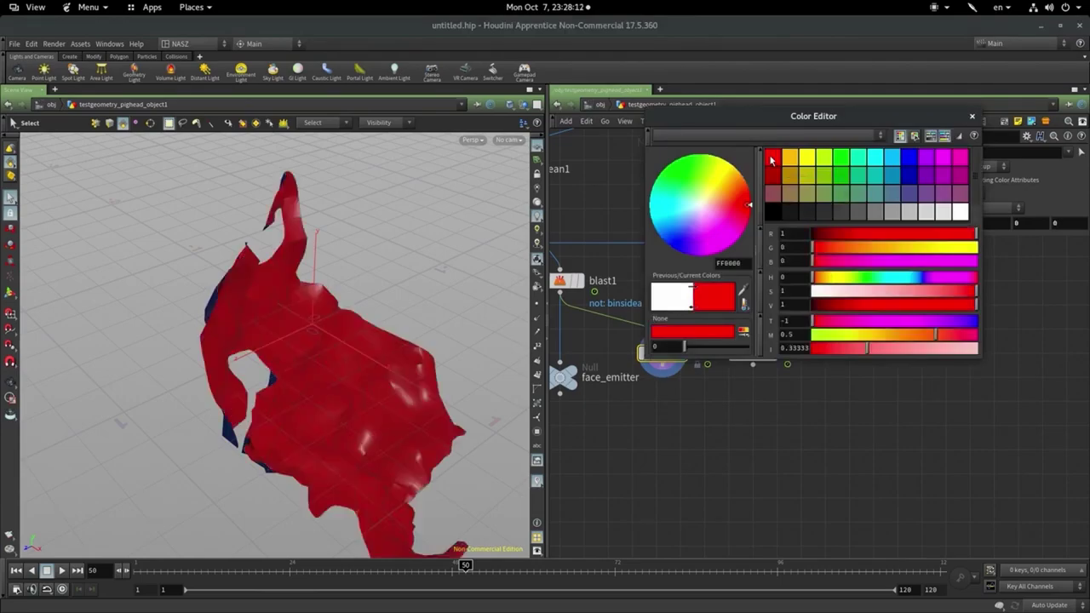
left_click(973, 115)
Add scatter2 below color3 and display its red points
key("Tab")
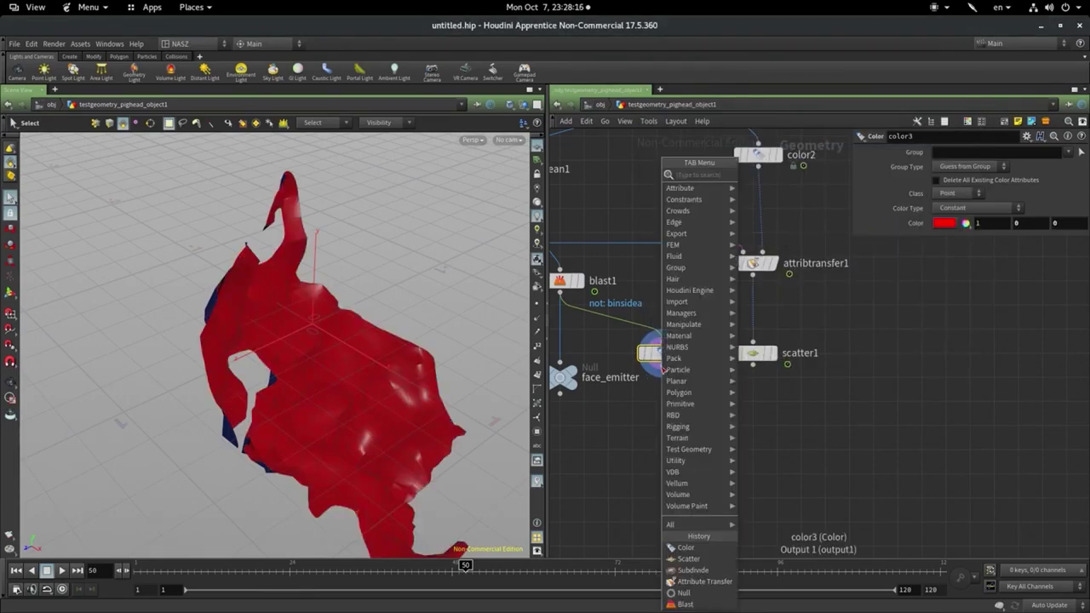
type("sca")
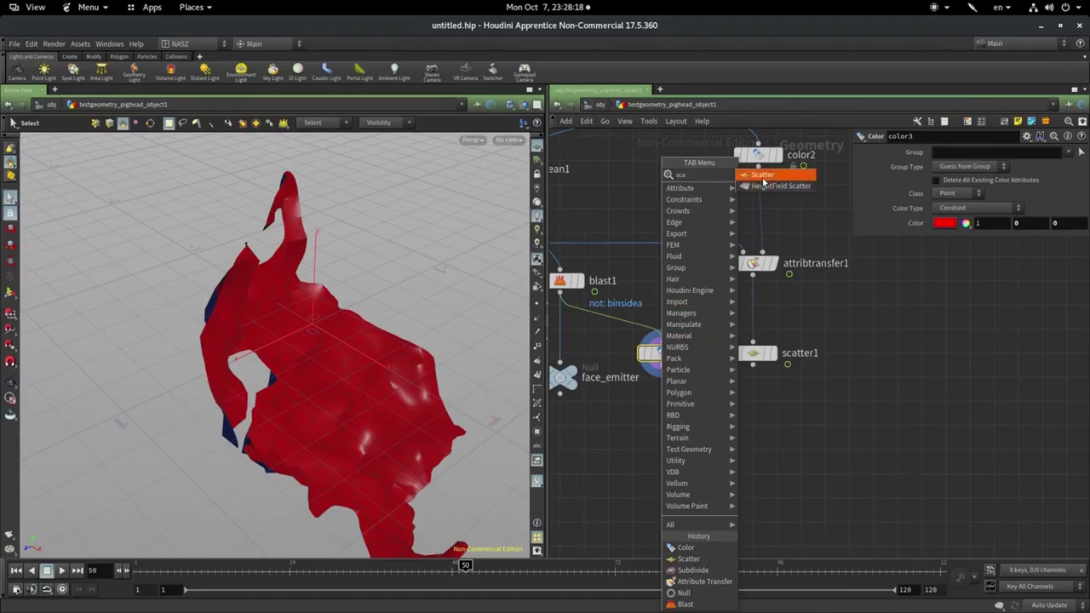
key("Return")
left_click(645, 418)
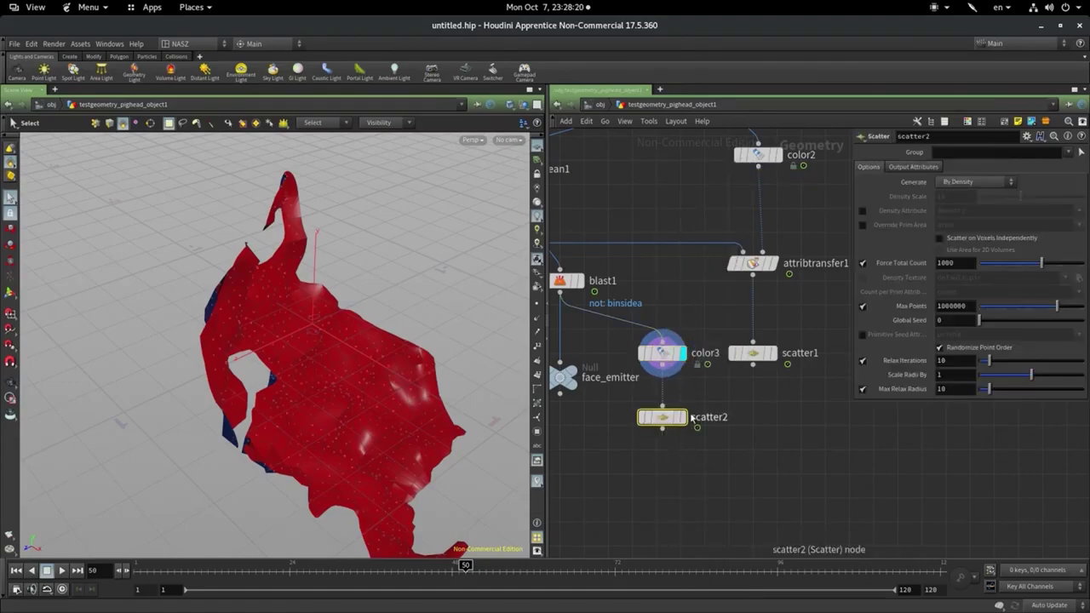
left_click(684, 417)
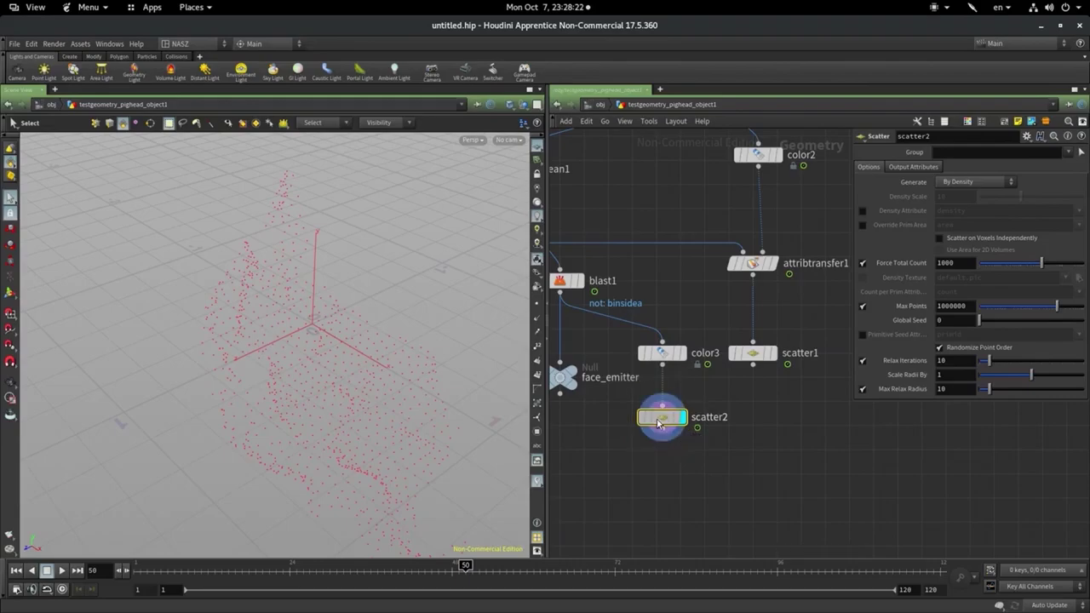
key("Escape")
mouse_move(264, 358)
left_mouse_down()
mouse_move(281, 338)
mouse_move(323, 340)
left_mouse_up()
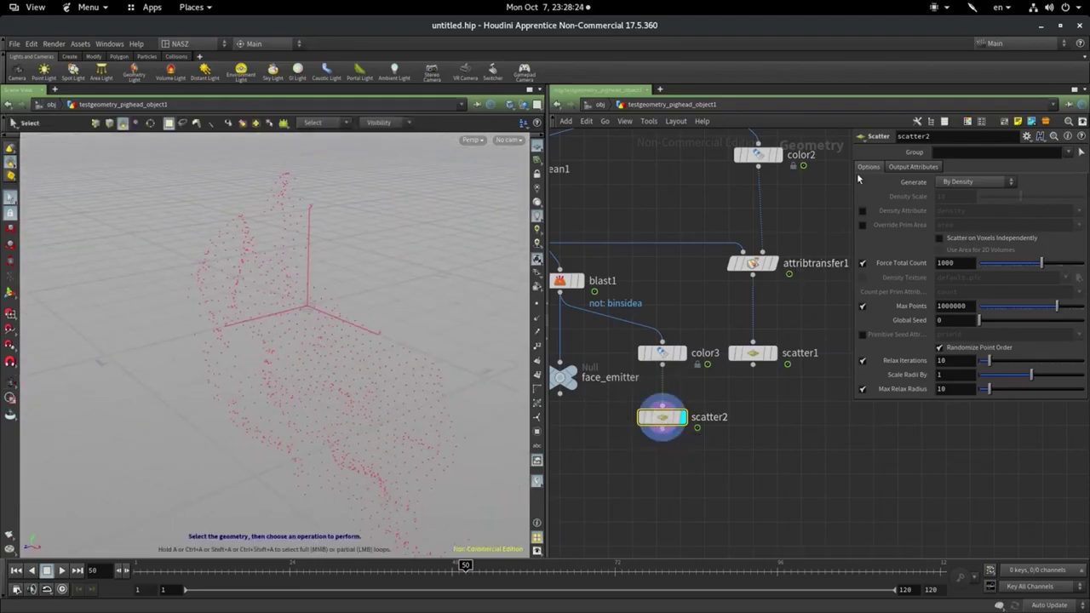
Turn off scatter2's Force Total Count, set Density Scale 10000, and redisplay scatter1
left_click(975, 181)
left_click(863, 264)
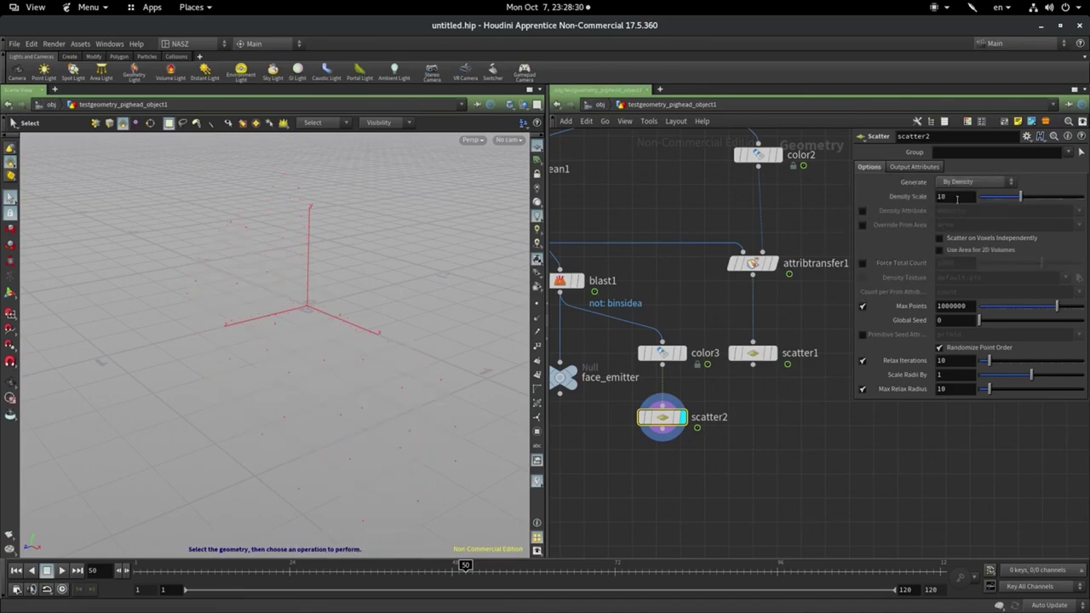
left_click_drag(1055, 202, 1084, 197)
left_click_drag(432, 257, 455, 272, "alt")
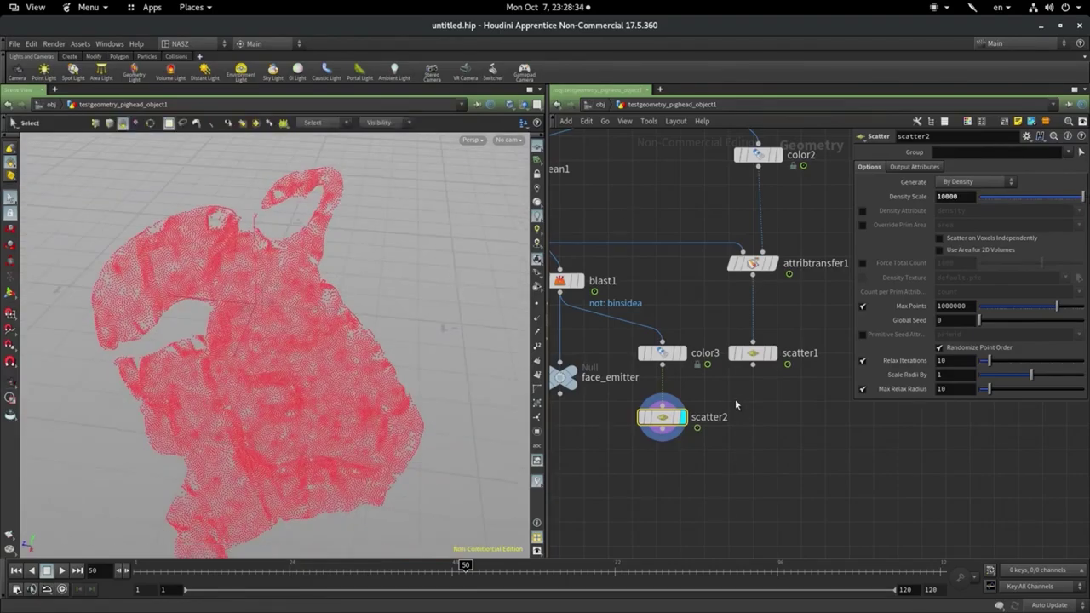
left_click(778, 327)
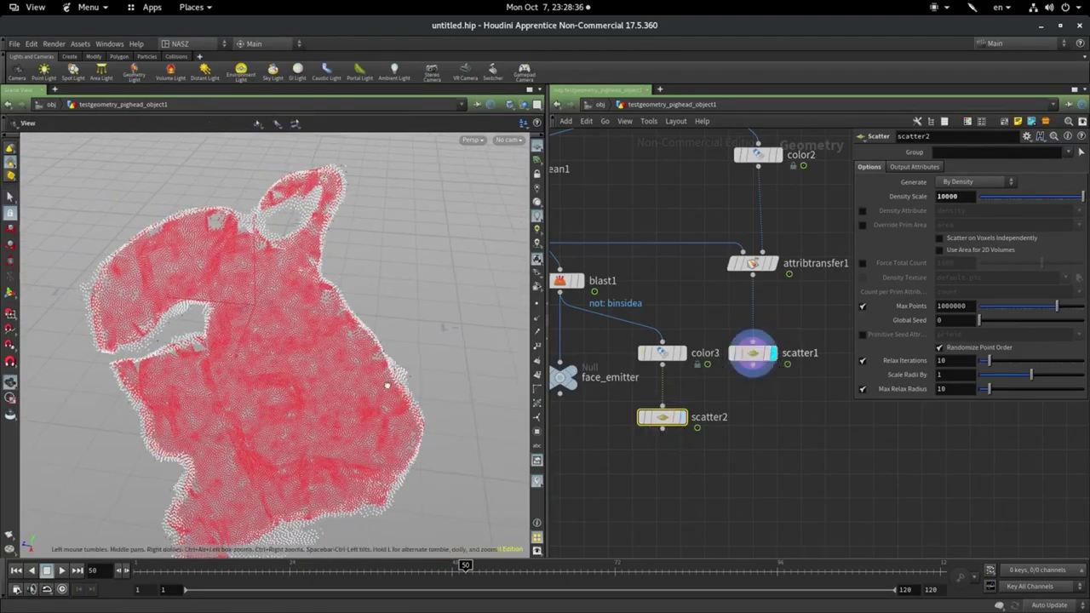
mouse_move(390, 384)
left_mouse_down()
mouse_move(476, 337)
mouse_move(417, 332)
left_mouse_up()
key("s")
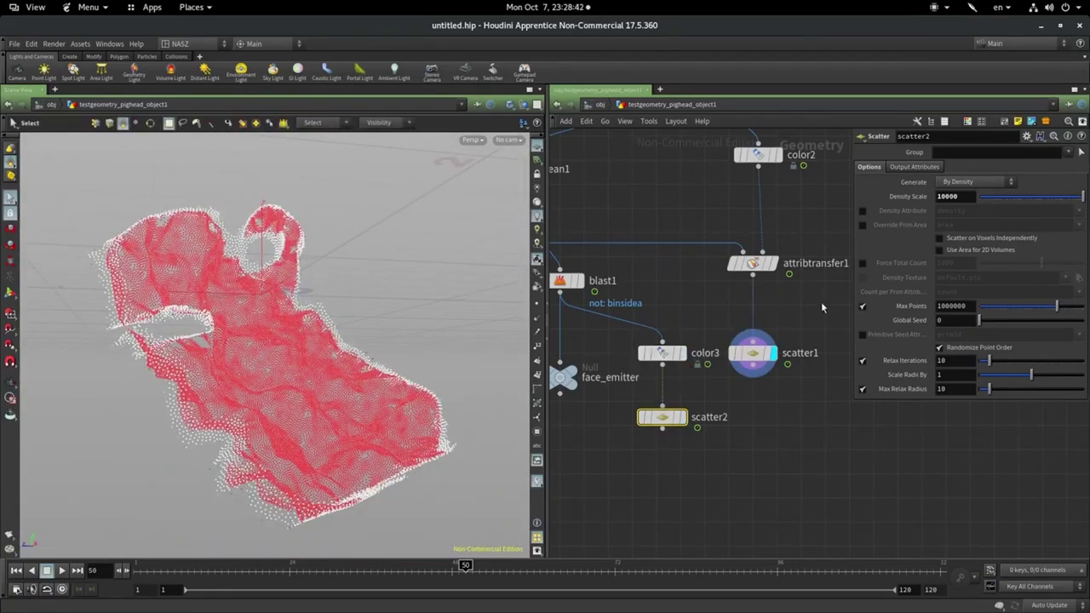
Compare attribtransfer1 with scatter1 and adjust attribtransfer1's Blend Width to 0.05
left_click(753, 263)
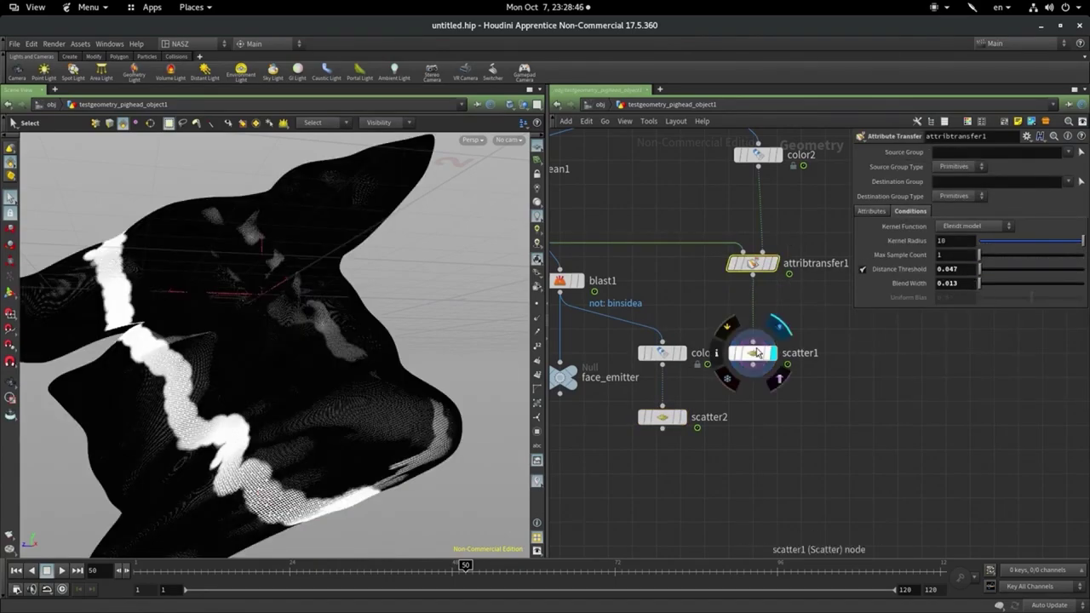
left_click(752, 353)
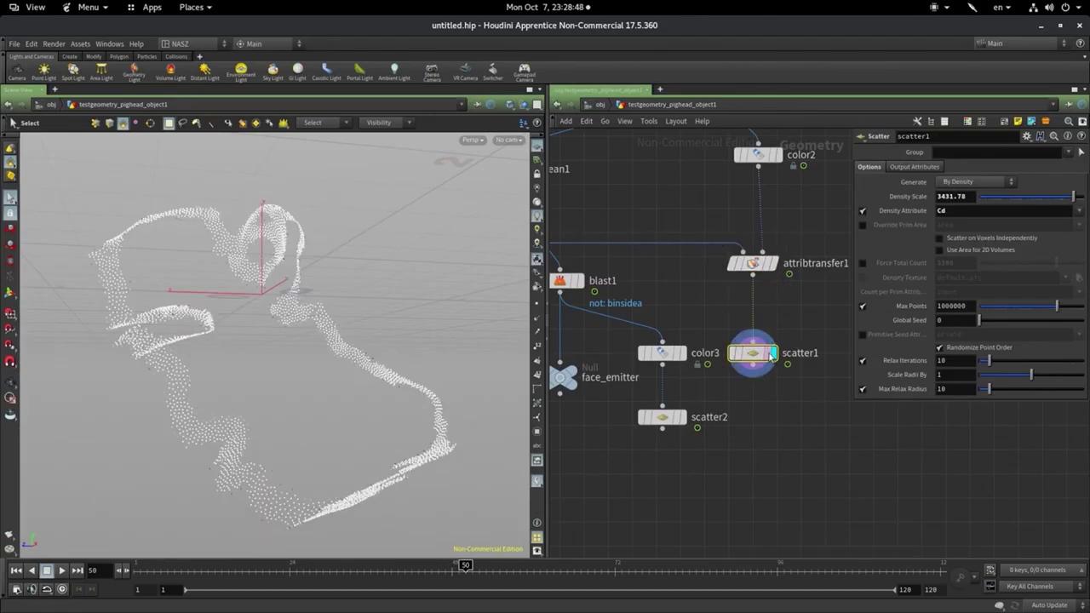
left_click(753, 263)
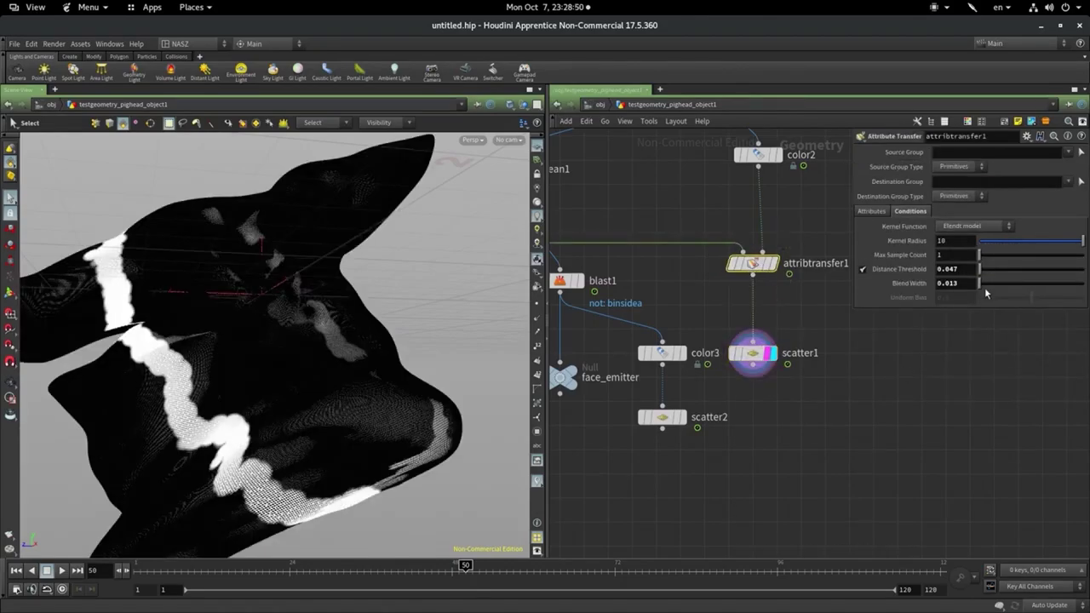
middle_click(963, 284)
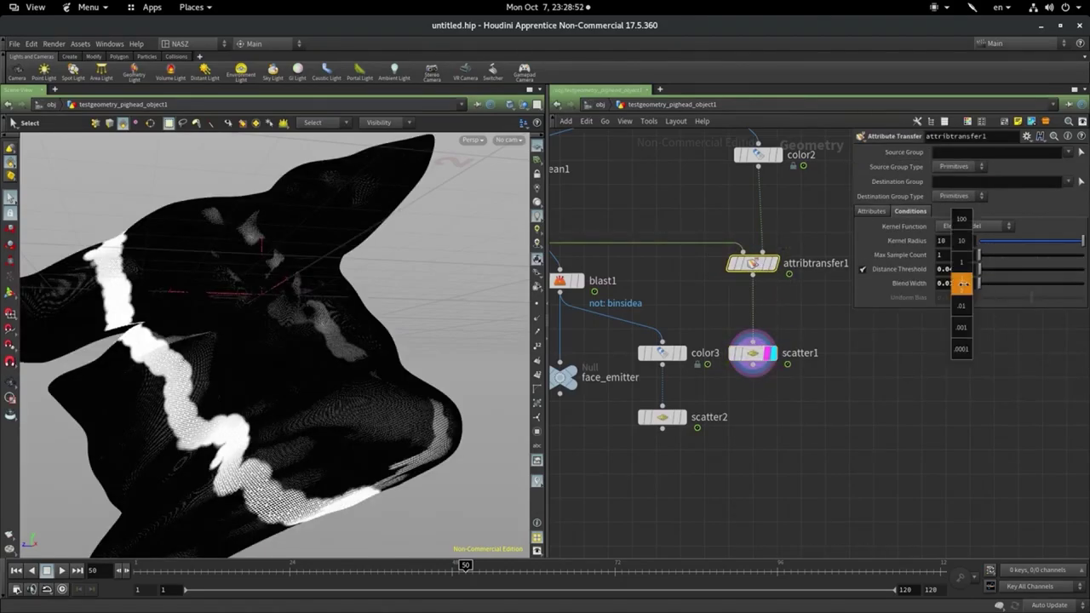
middle_click_drag(991, 284, 935, 287)
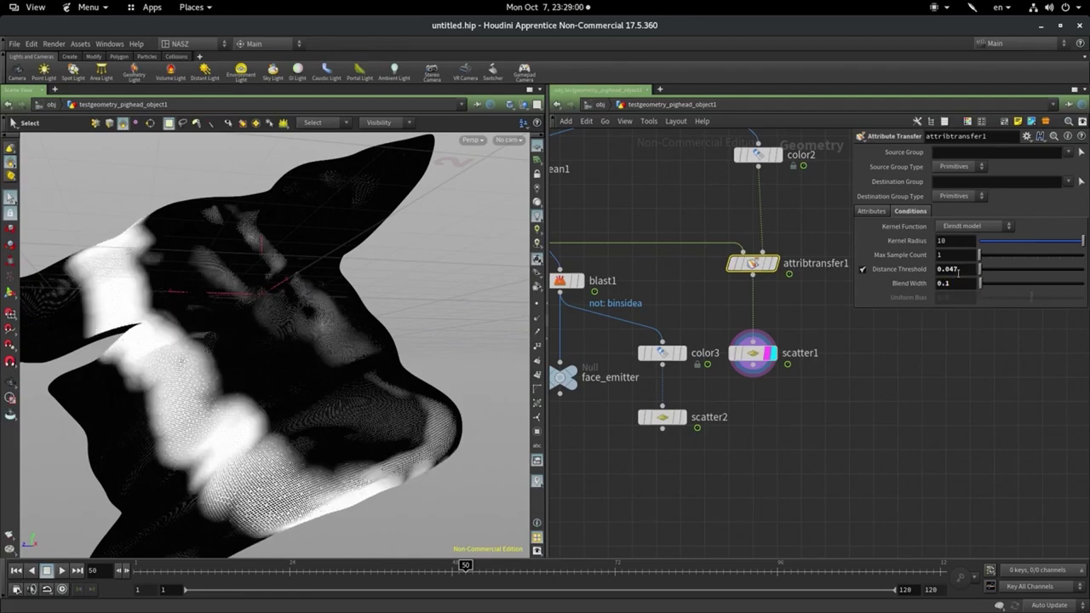
Recheck scatter1's points, then display scatter2's dense red face points
left_click(753, 354)
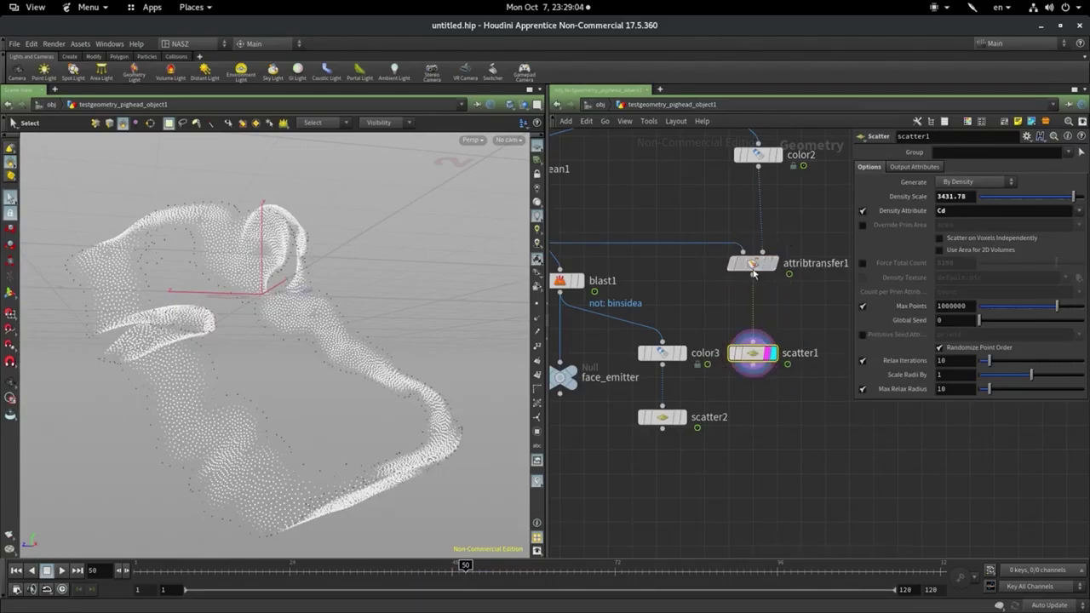
left_click(753, 264)
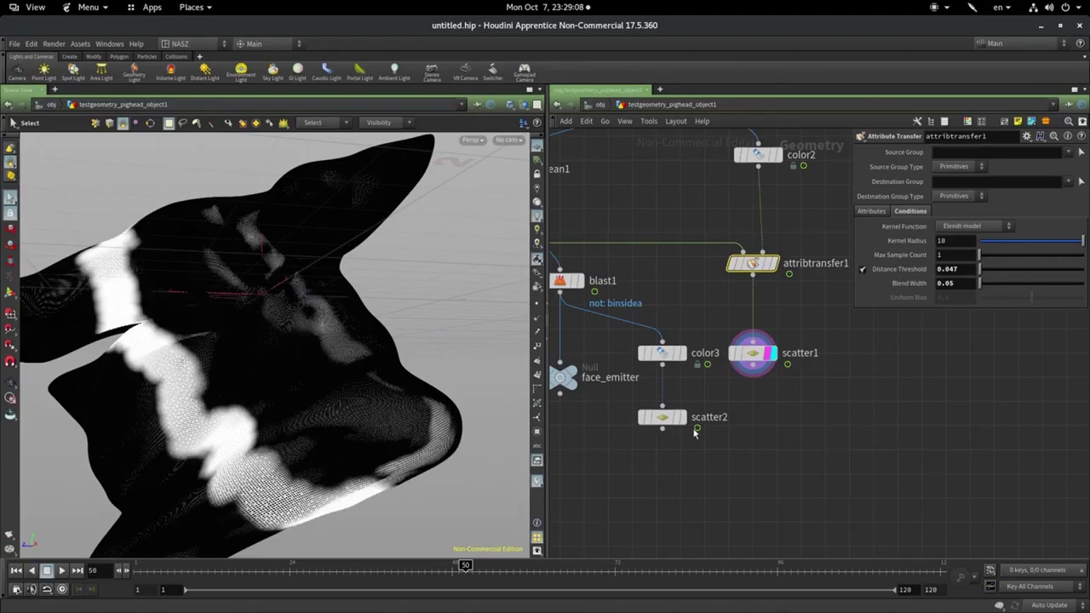
left_click(752, 352)
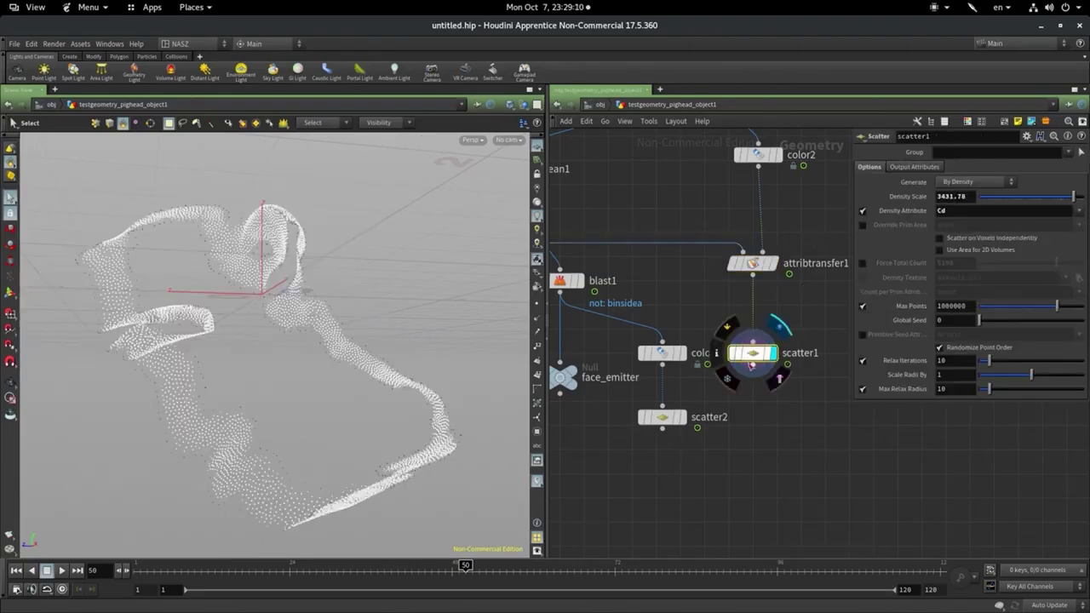
key("Escape")
mouse_move(258, 399)
left_mouse_down()
mouse_move(357, 401)
mouse_move(418, 360)
mouse_move(397, 341)
mouse_move(353, 378)
mouse_move(244, 370)
mouse_move(116, 428)
mouse_move(268, 358)
mouse_move(324, 312)
mouse_move(477, 366)
mouse_move(264, 324)
mouse_move(327, 335)
left_mouse_up()
left_click(687, 423)
key("Escape")
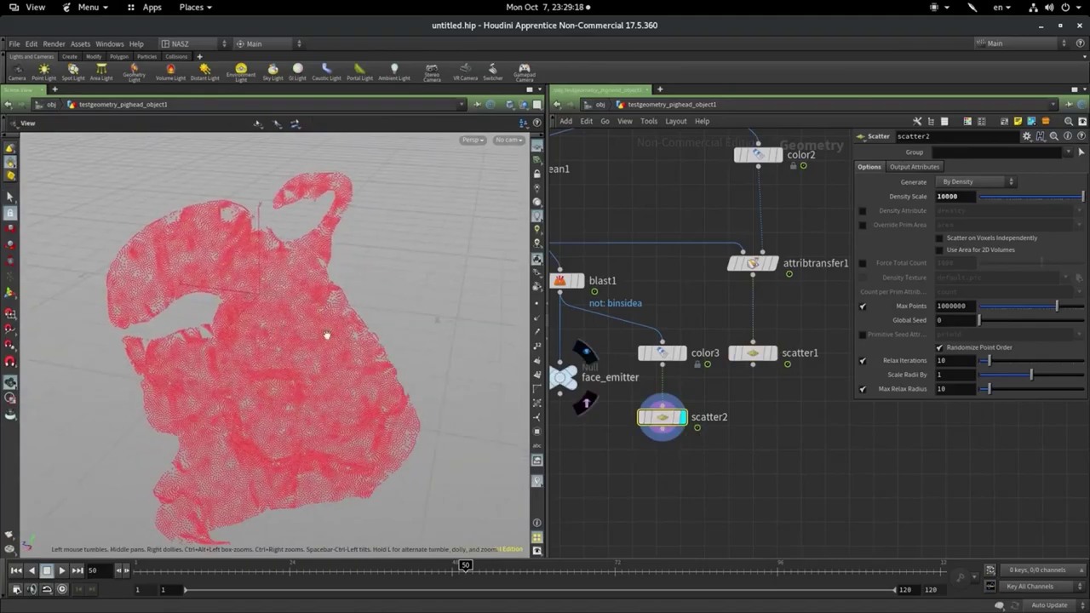
key("Escape")
middle_click_drag(720, 483, 710, 407)
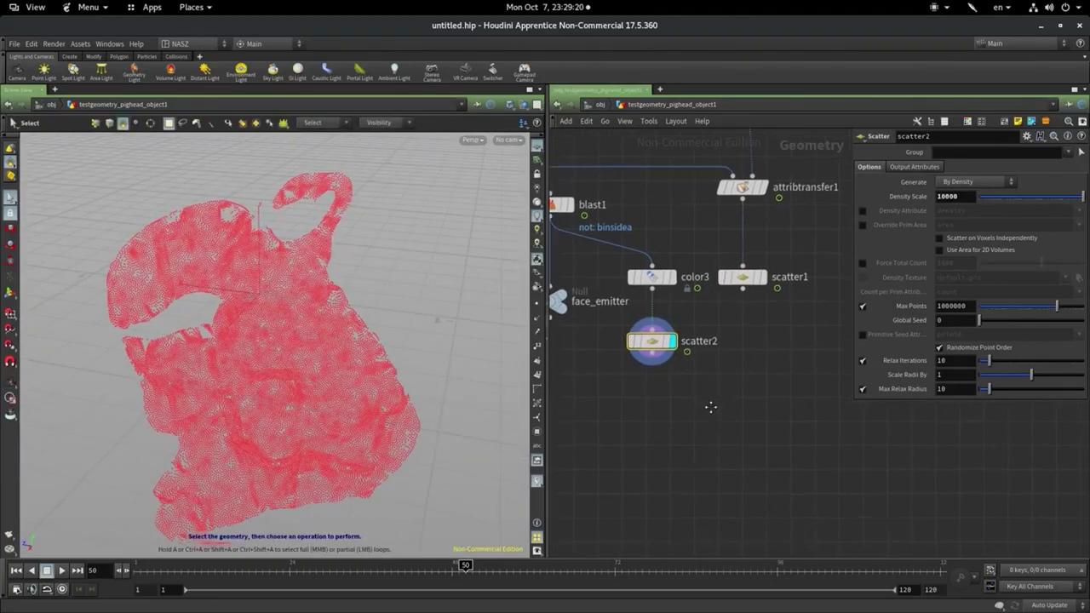
Add merge1 under scatter2, wire scatter1 into it, and display the merged points
key("Tab")
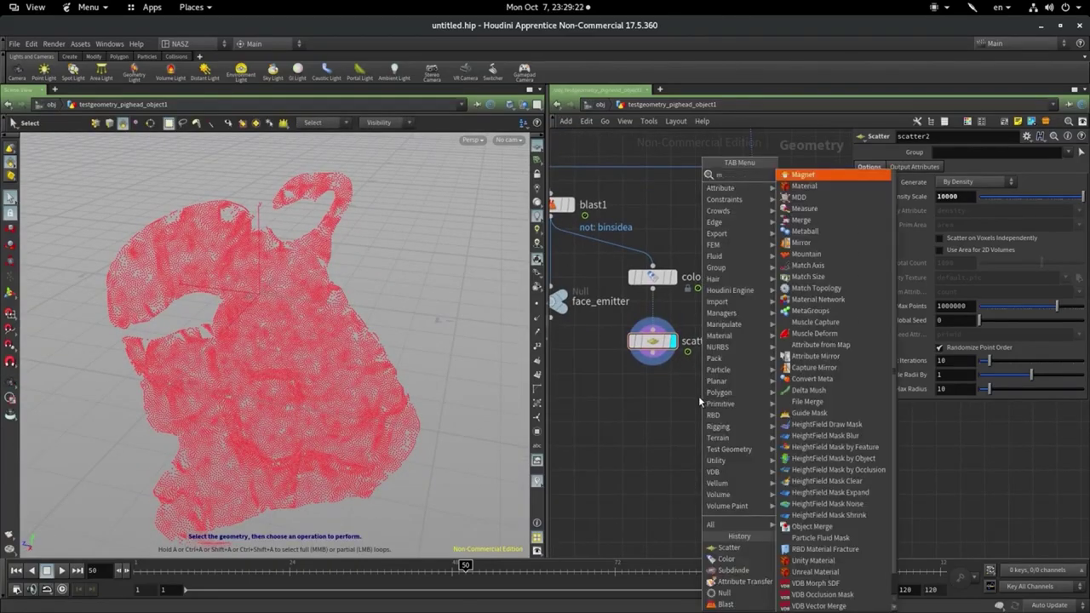
type("mer")
key("Return")
left_click(719, 439)
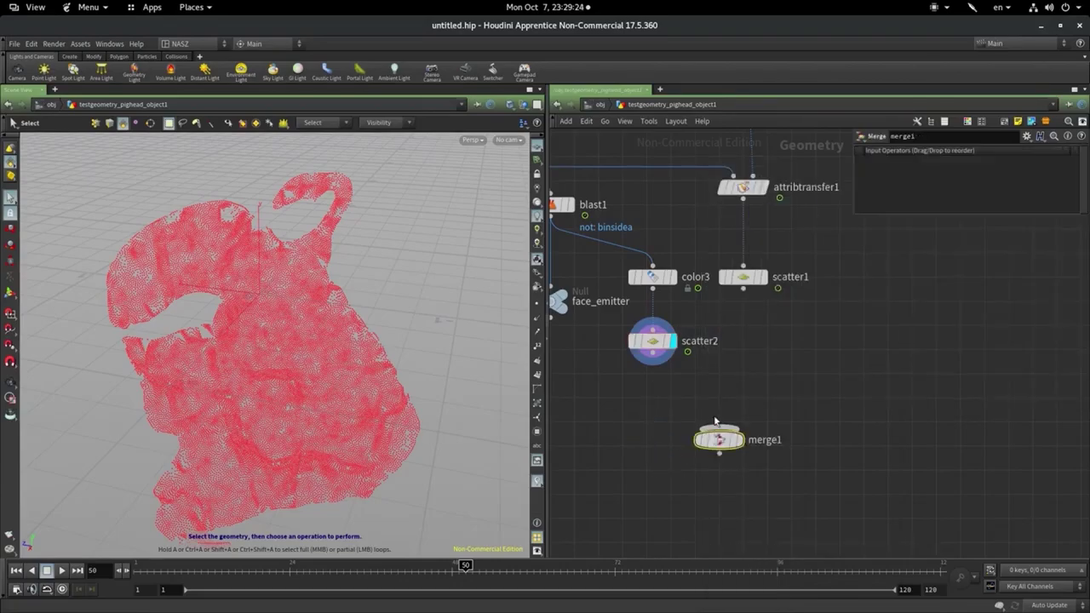
left_click(742, 288)
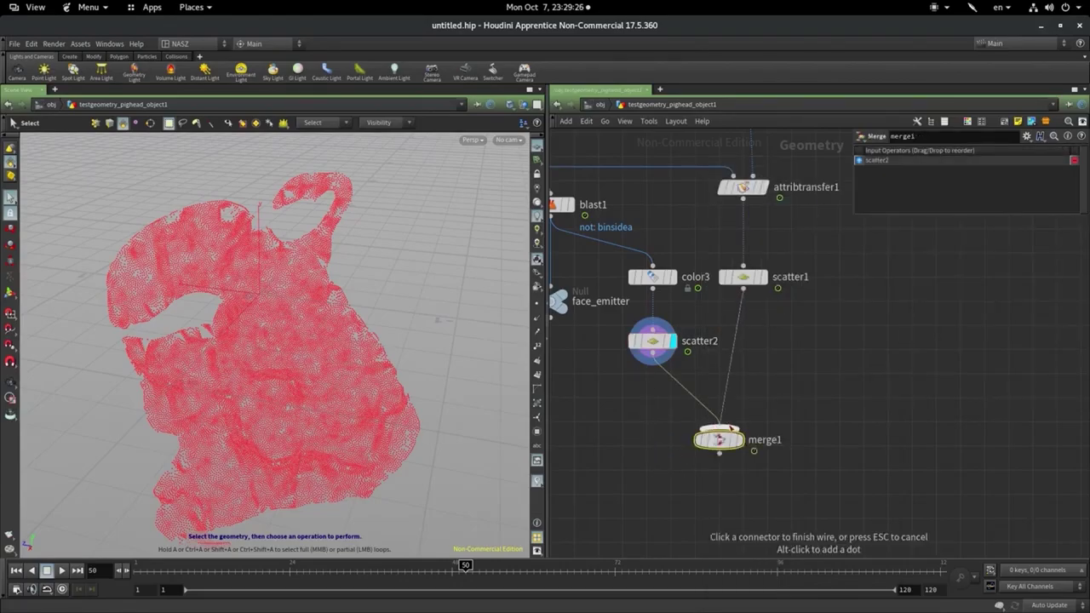
left_click(719, 428)
left_click(744, 415)
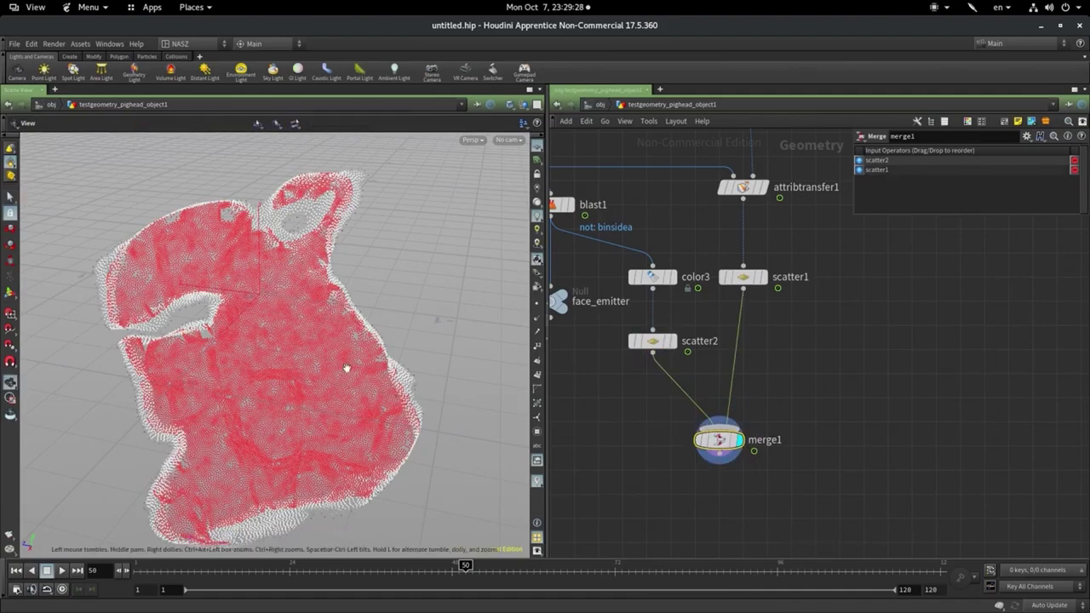
key("Escape")
mouse_move(348, 366)
left_mouse_down()
mouse_move(445, 340)
mouse_move(417, 383)
mouse_move(360, 304)
left_mouse_up()
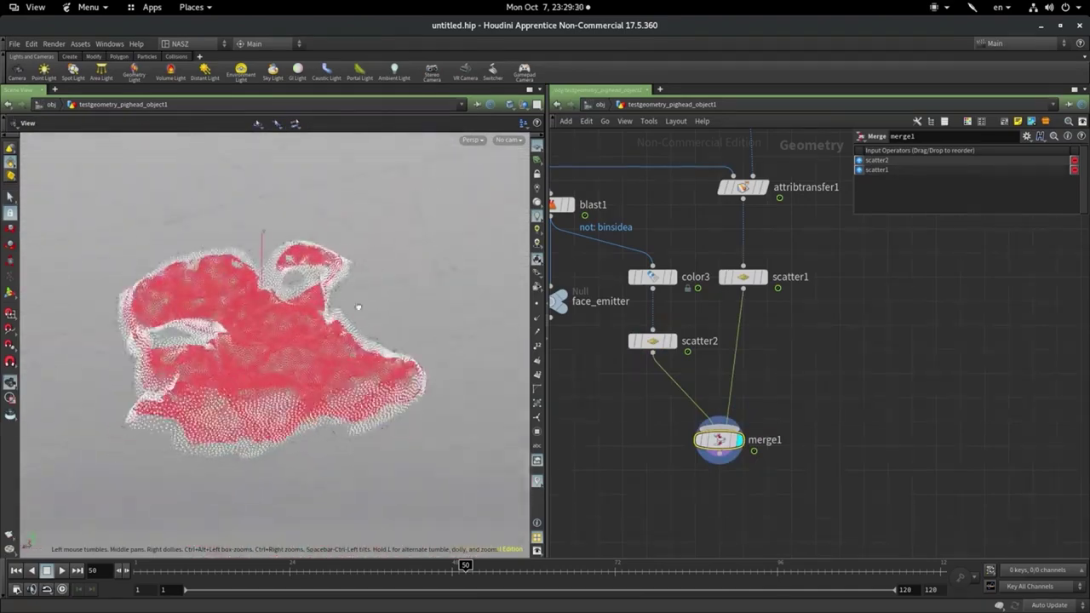
key("s")
Check the merged point cloud at frames 65, 83 and about 42 on the timeline
left_click(568, 567)
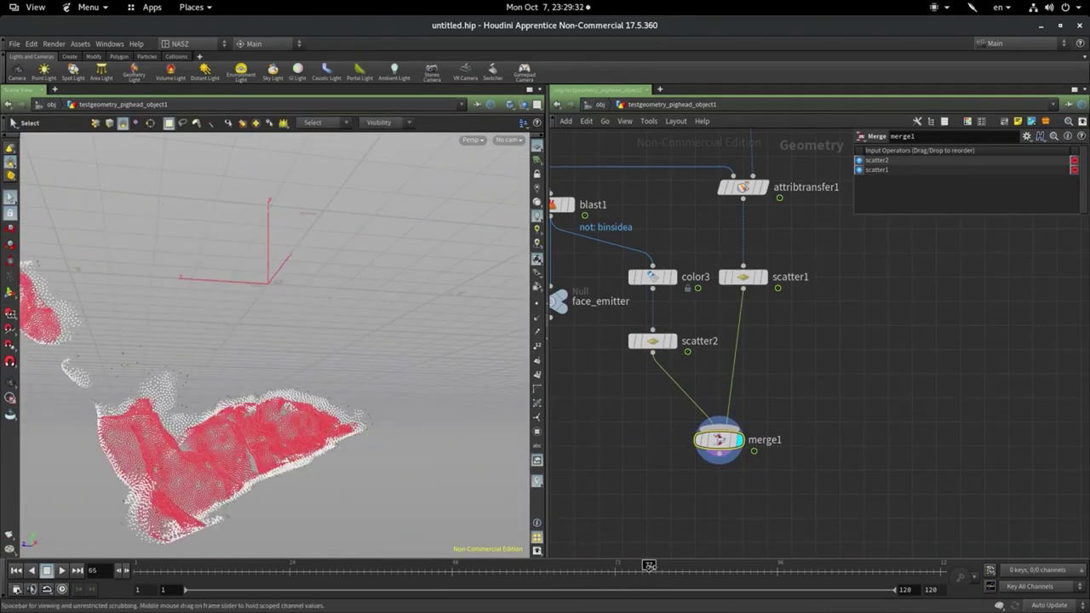
left_click(688, 567)
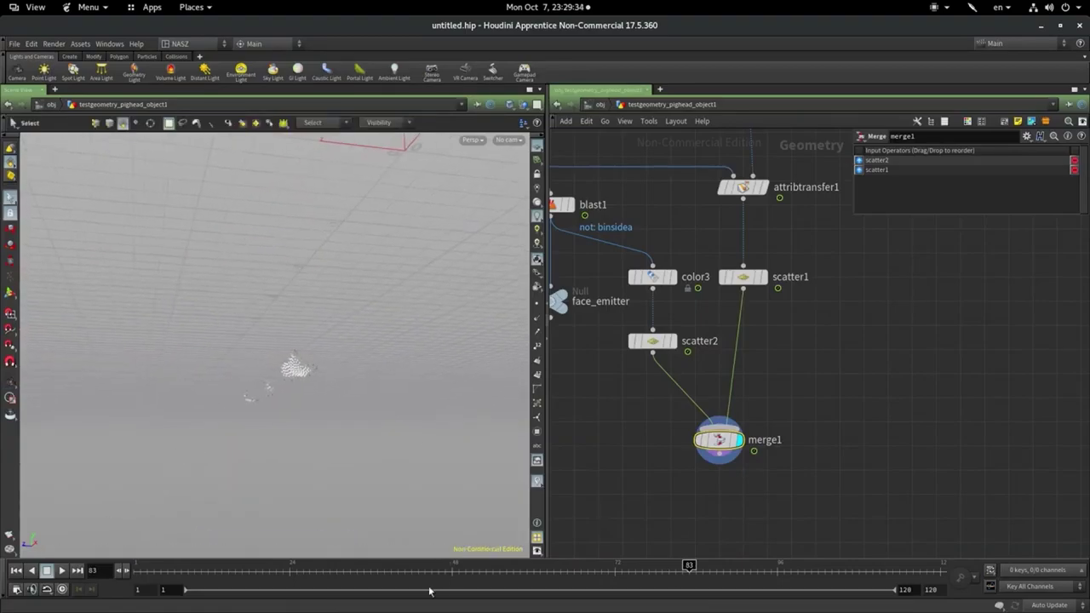
key("Escape")
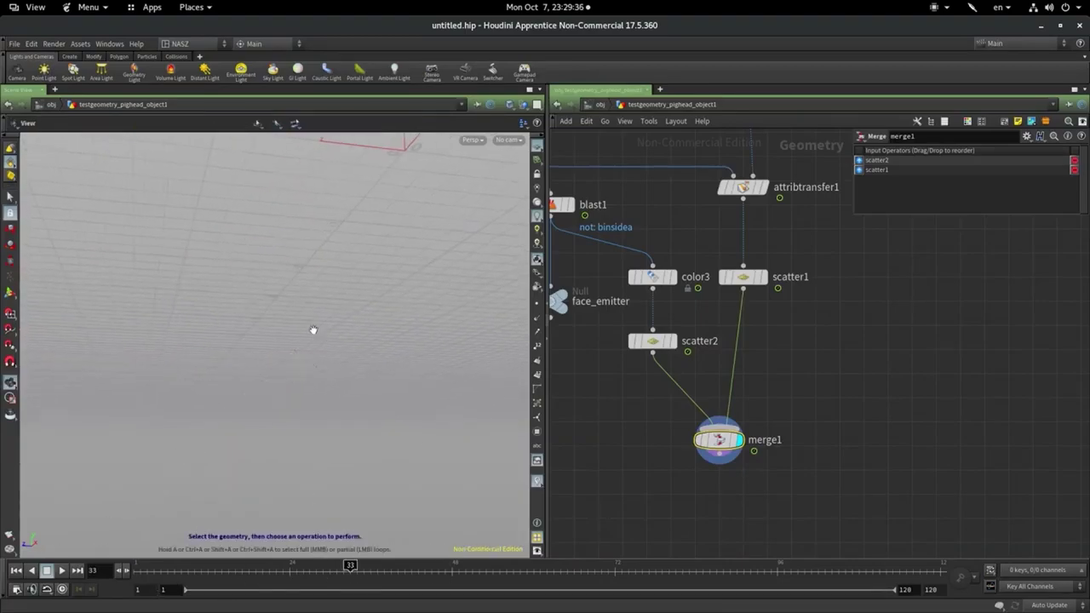
key("h")
left_click_drag(295, 350, 366, 319)
key("Escape")
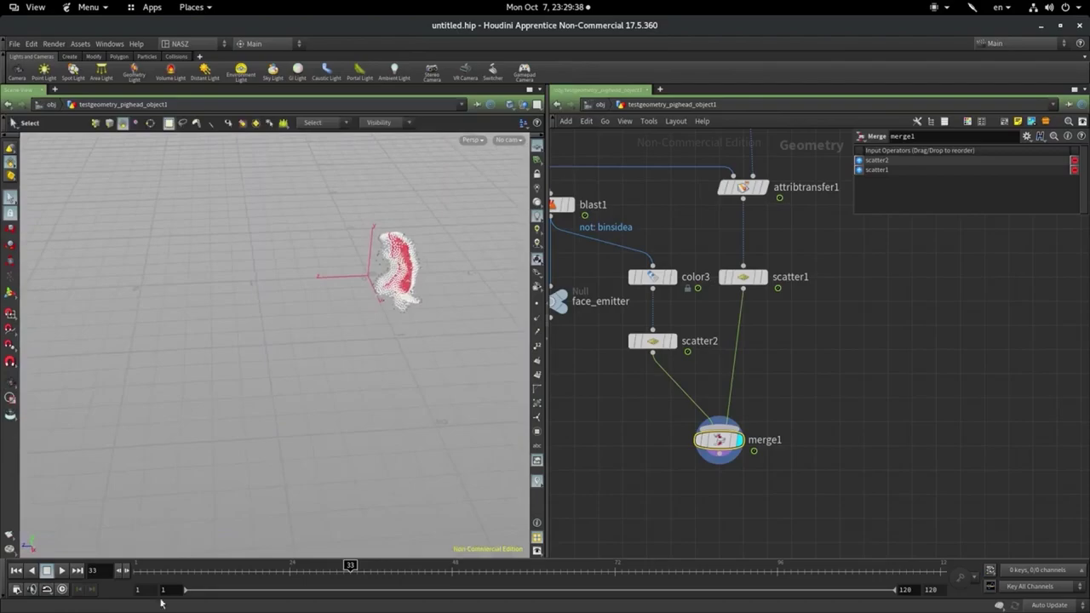
left_click_drag(239, 575, 624, 557)
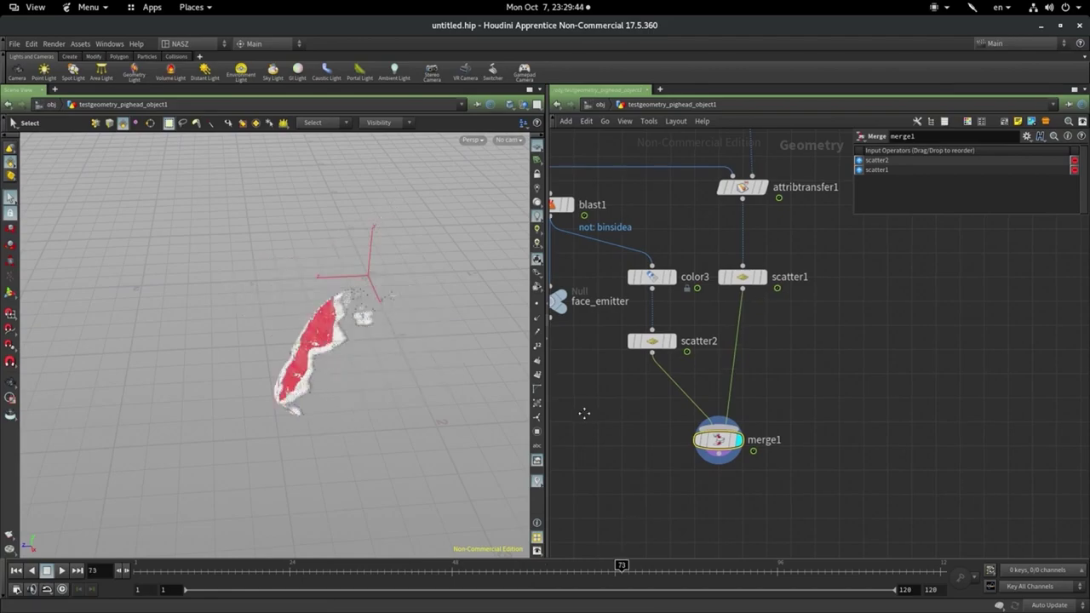
Advance the animation to frame 73 and rearrange nodes in the network
middle_click_drag(587, 412, 712, 408)
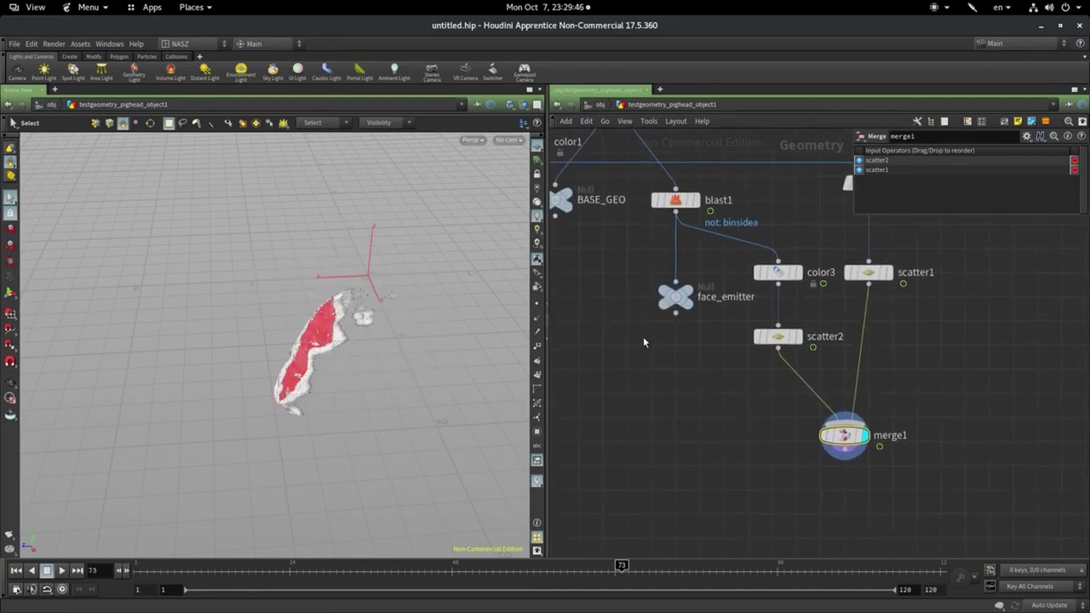
middle_click_drag(672, 442, 728, 480)
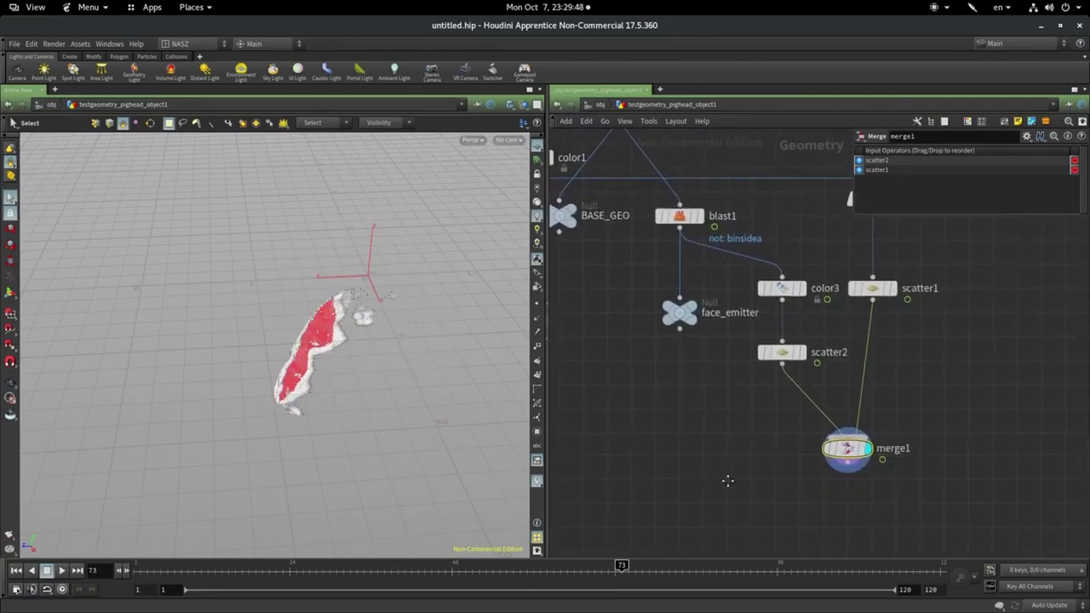
left_click_drag(671, 297, 538, 483)
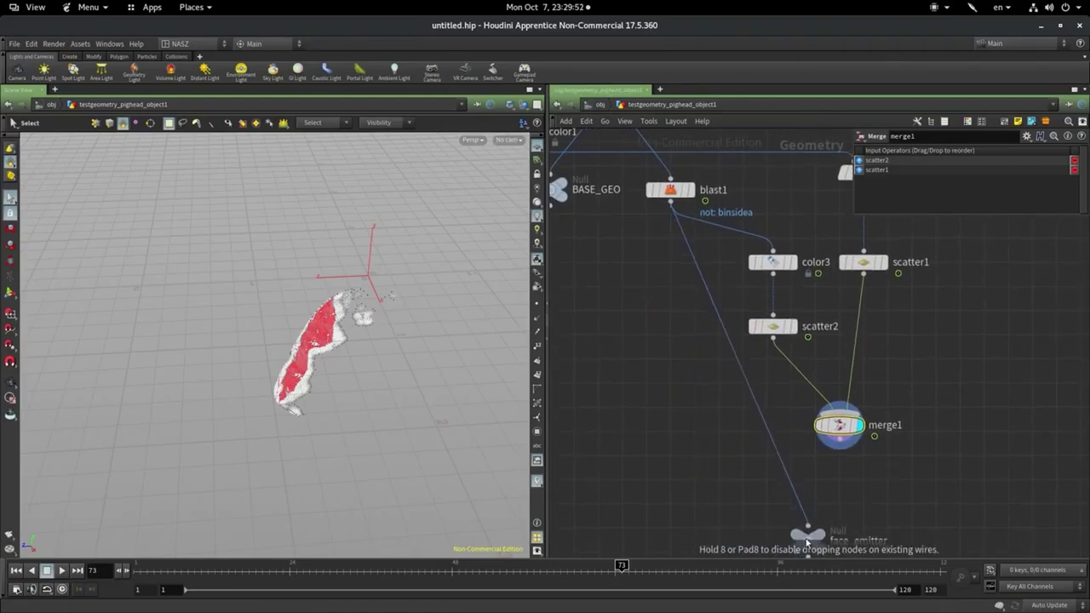
Wire merge1 into the face_emitter null placed below it and rename it 'paremitter'
left_click_drag(772, 553, 808, 535)
left_click(808, 523)
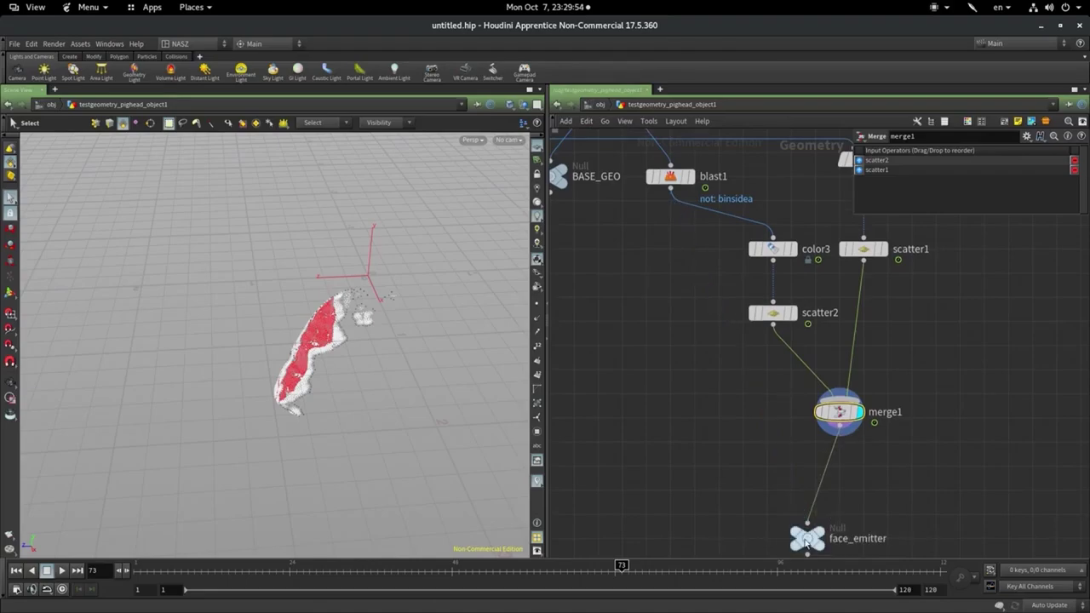
left_click_drag(807, 542, 840, 510)
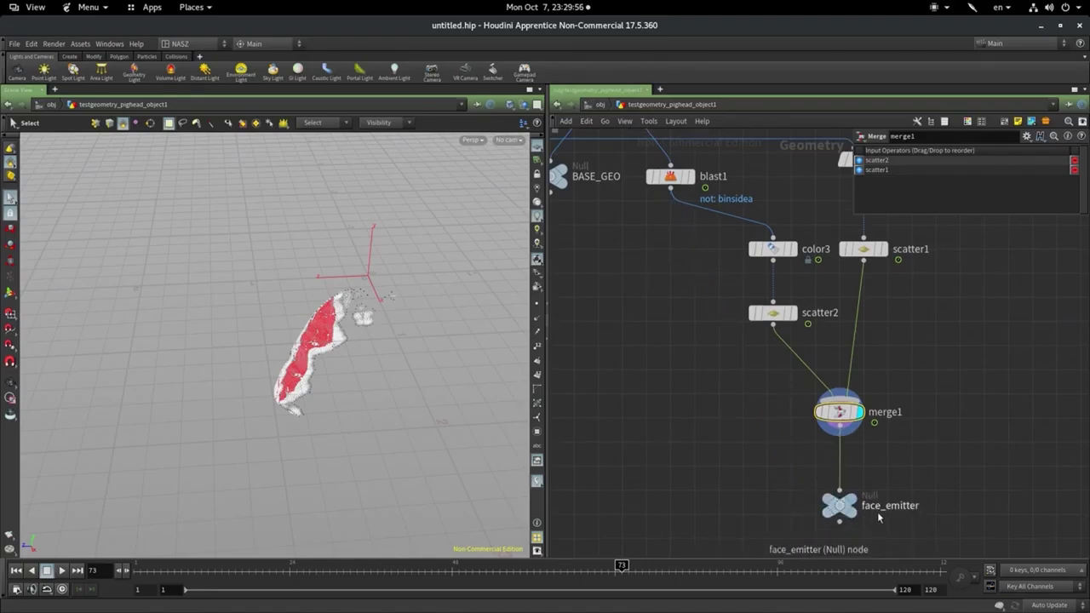
double_click(880, 514)
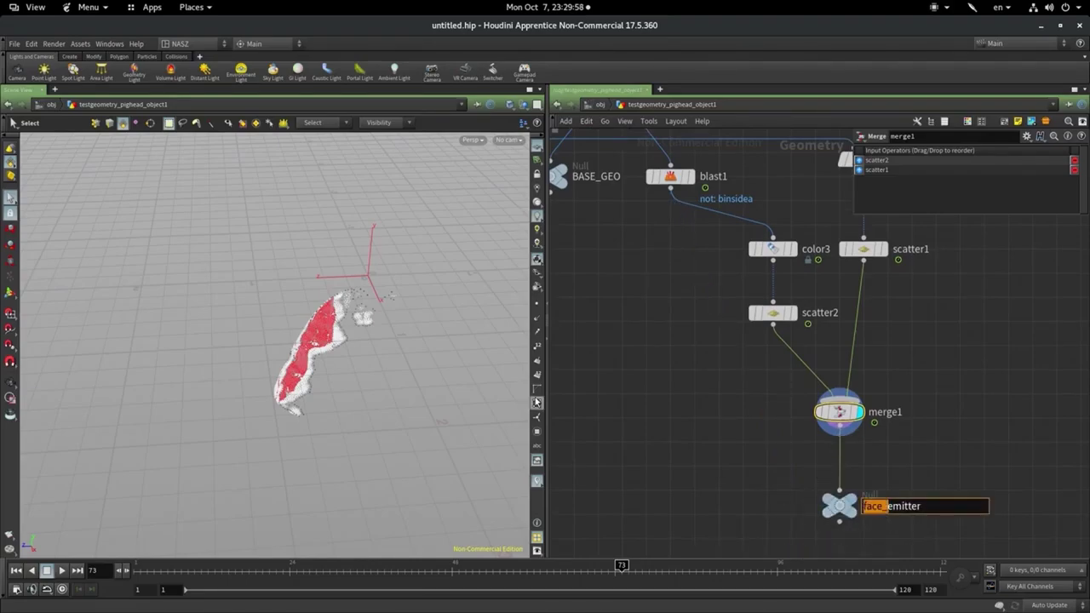
key("BackSpace")
type("par")
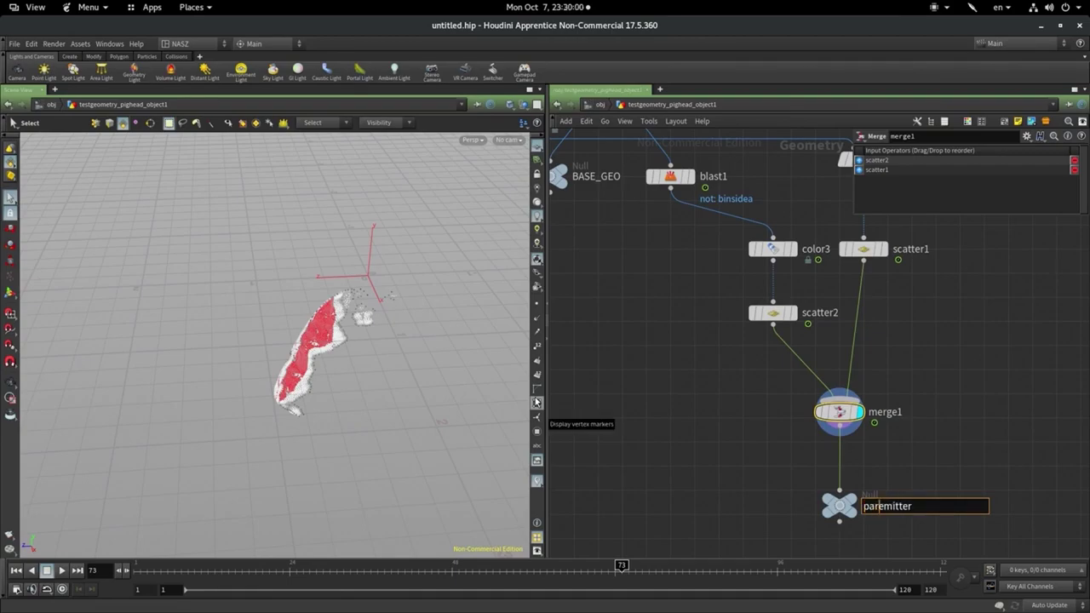
key("Return")
scroll(670, 345, "down", 3)
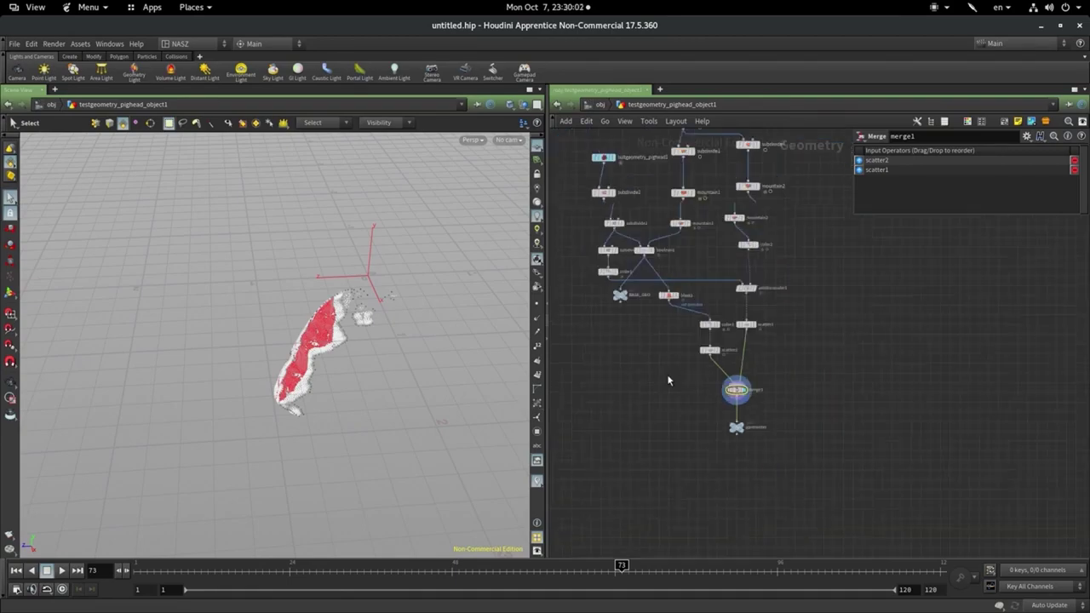
scroll(671, 345, "down", 2)
scroll(670, 345, "up", 2)
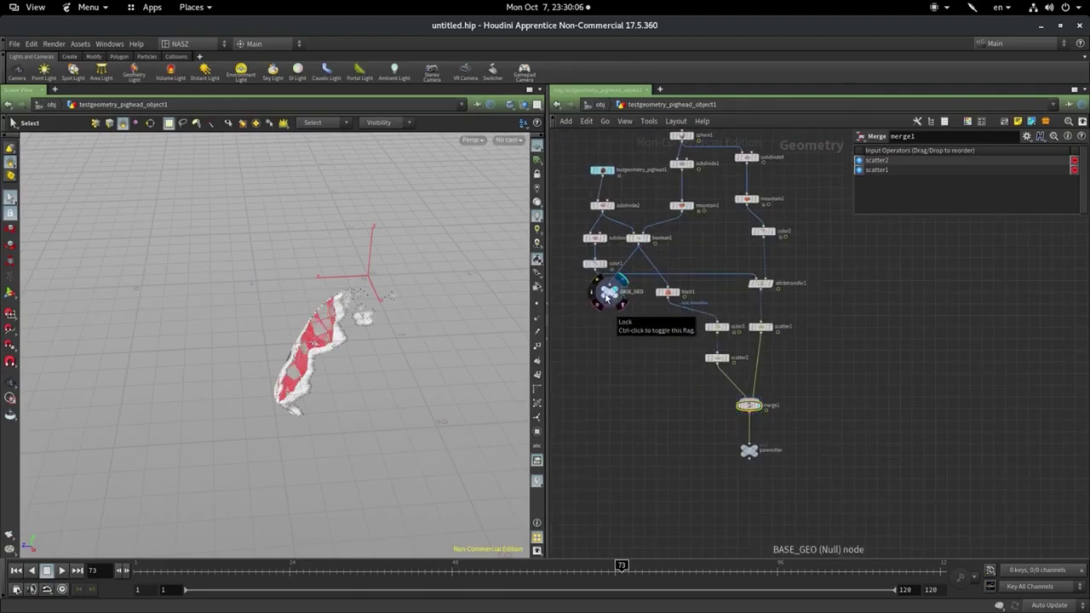
left_click(608, 295)
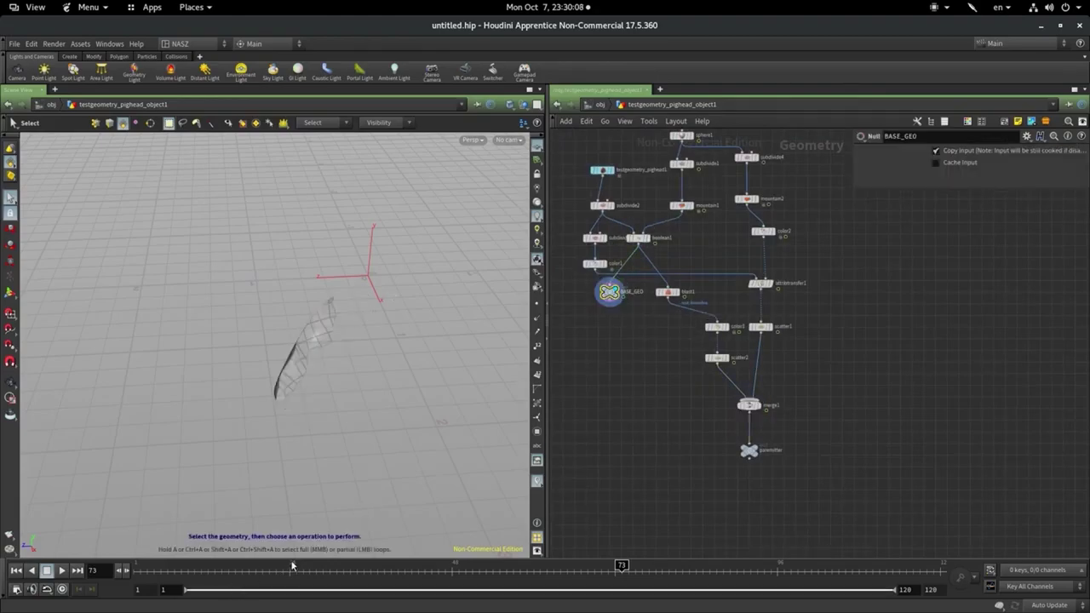
left_click_drag(286, 569, 405, 570)
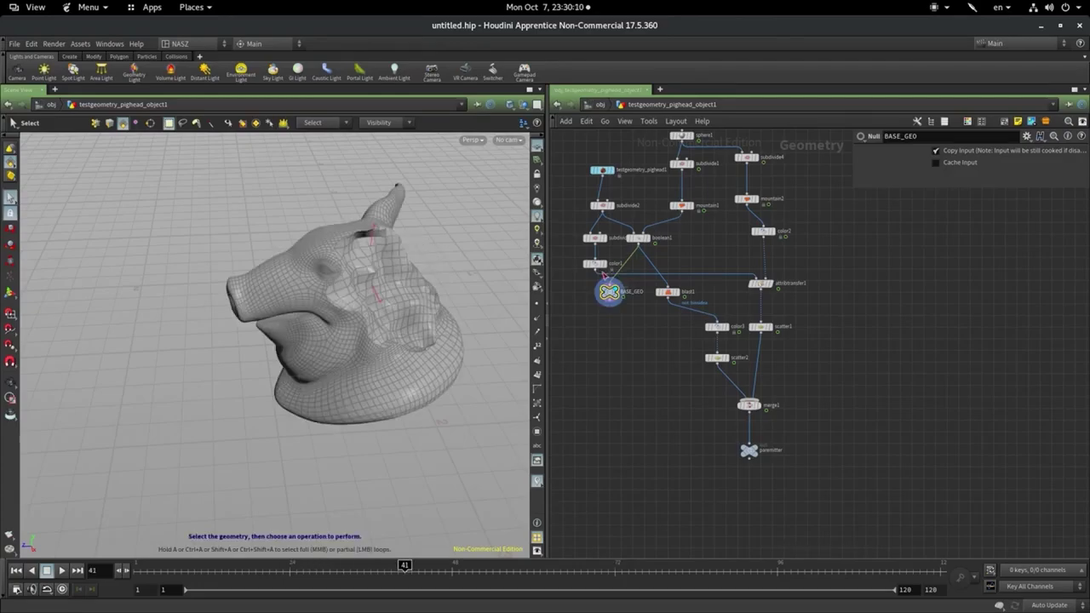
scroll(618, 264, "up", 3)
scroll(675, 253, "up", 2)
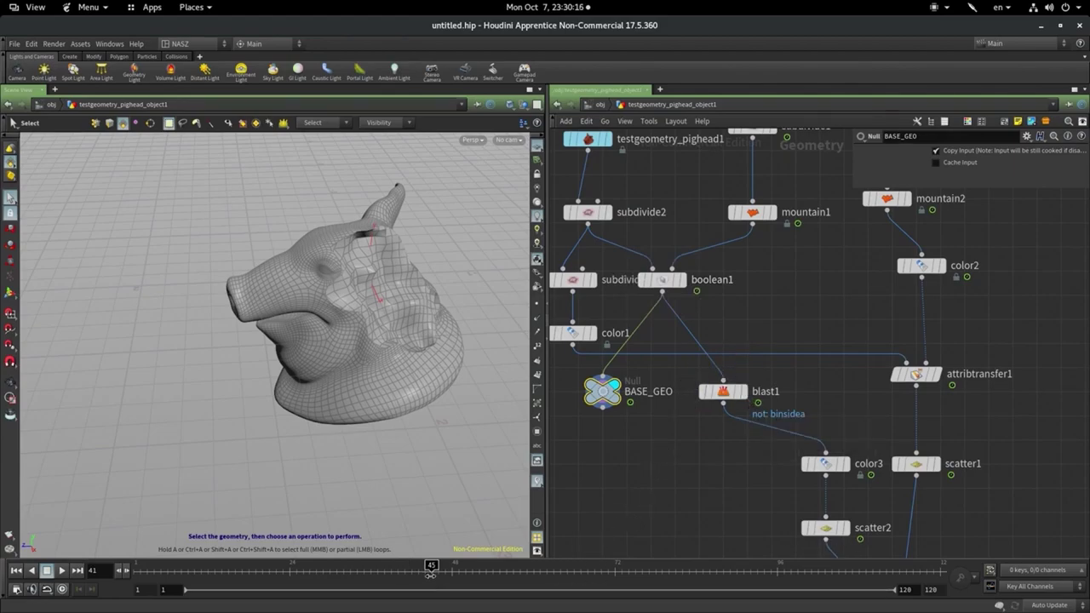
mouse_move(432, 569)
left_mouse_down()
mouse_move(168, 569)
mouse_move(412, 564)
mouse_move(384, 564)
left_mouse_up()
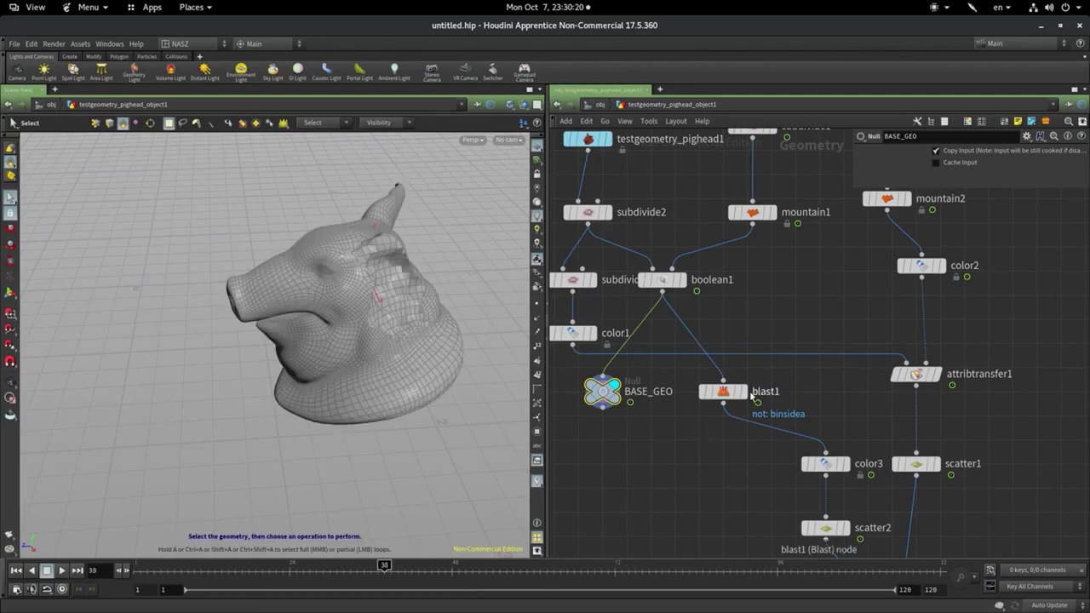
left_click(731, 397)
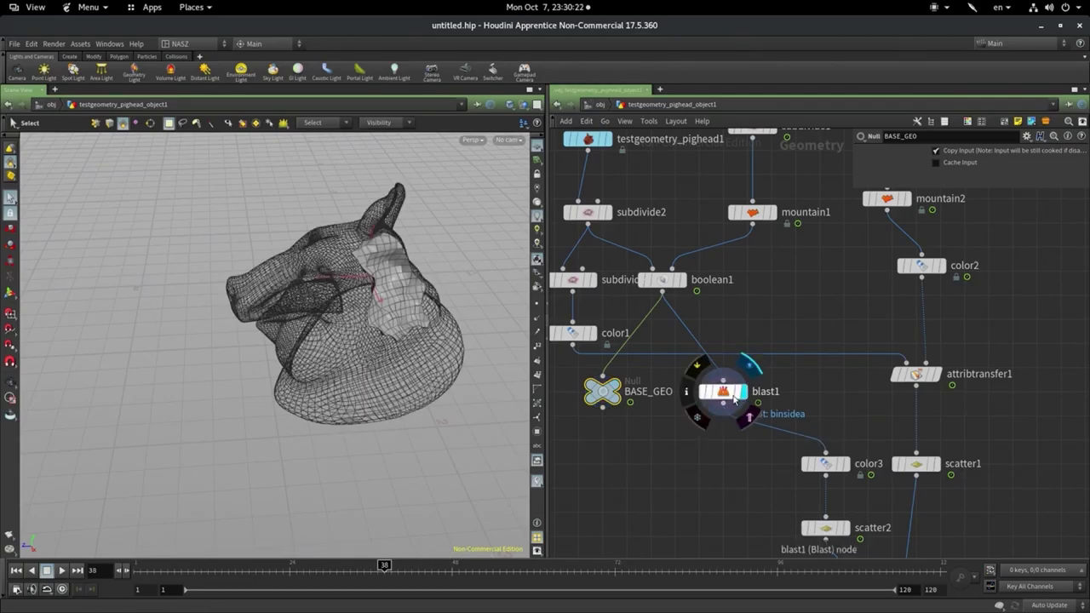
left_click(723, 400)
middle_click_drag(869, 554, 777, 403)
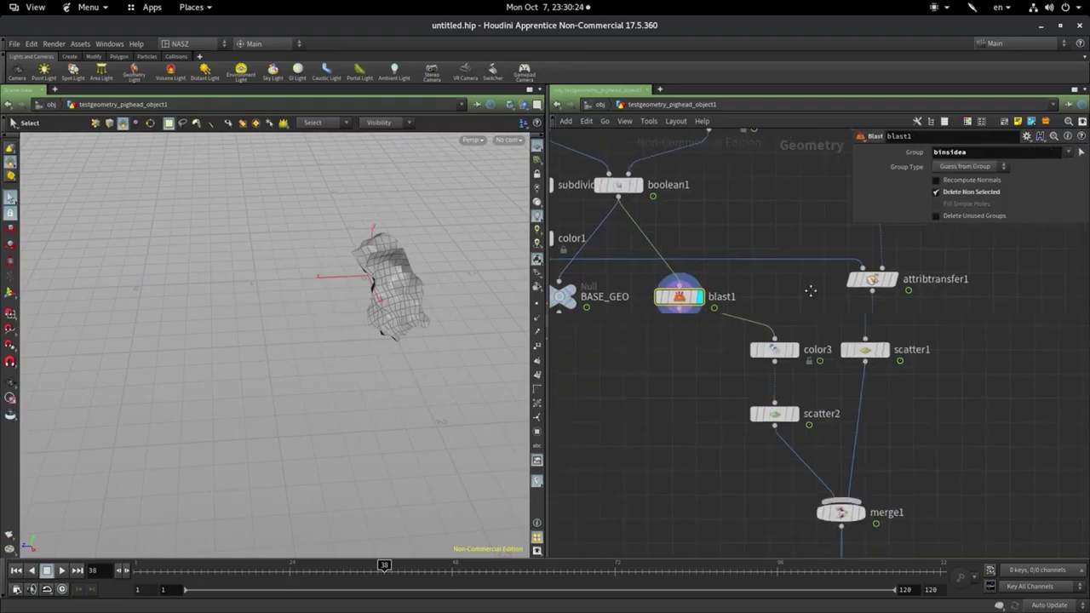
left_click(809, 433)
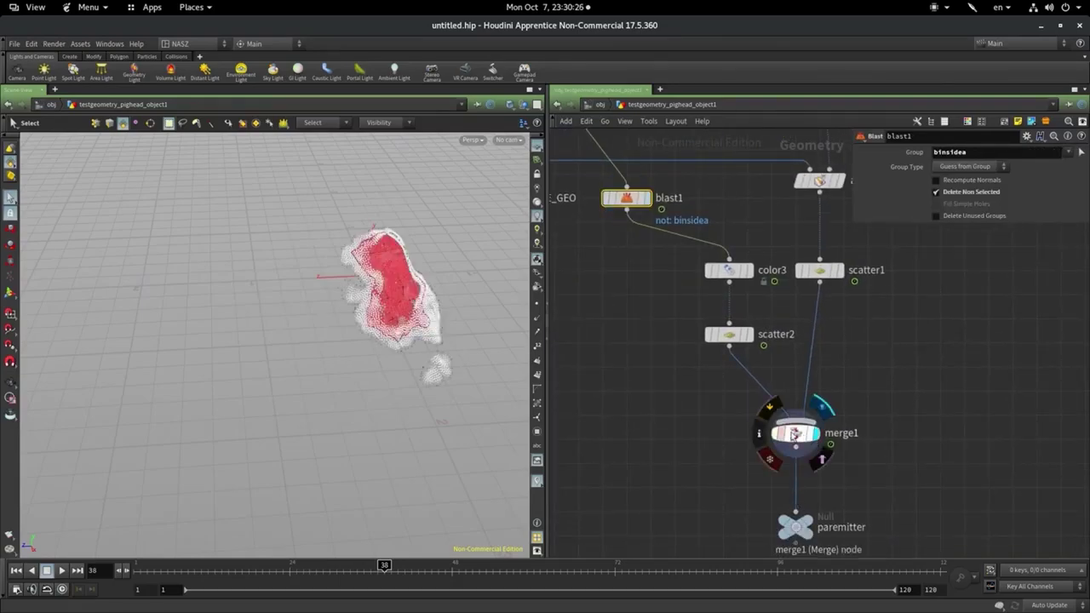
left_click(798, 433)
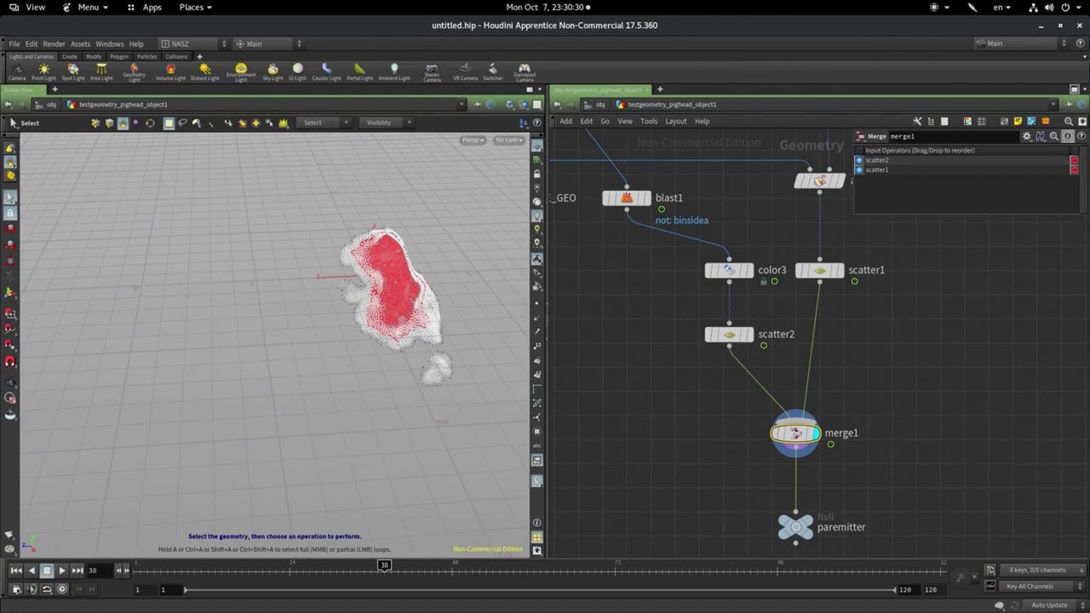
middle_click_drag(636, 461, 748, 481)
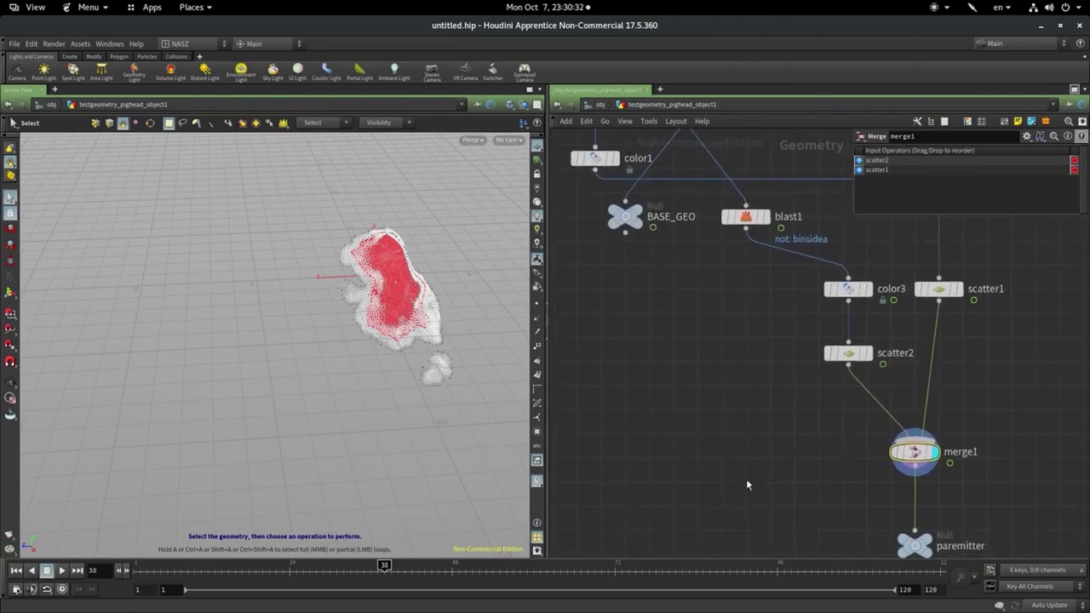
scroll(766, 458, "up", 3)
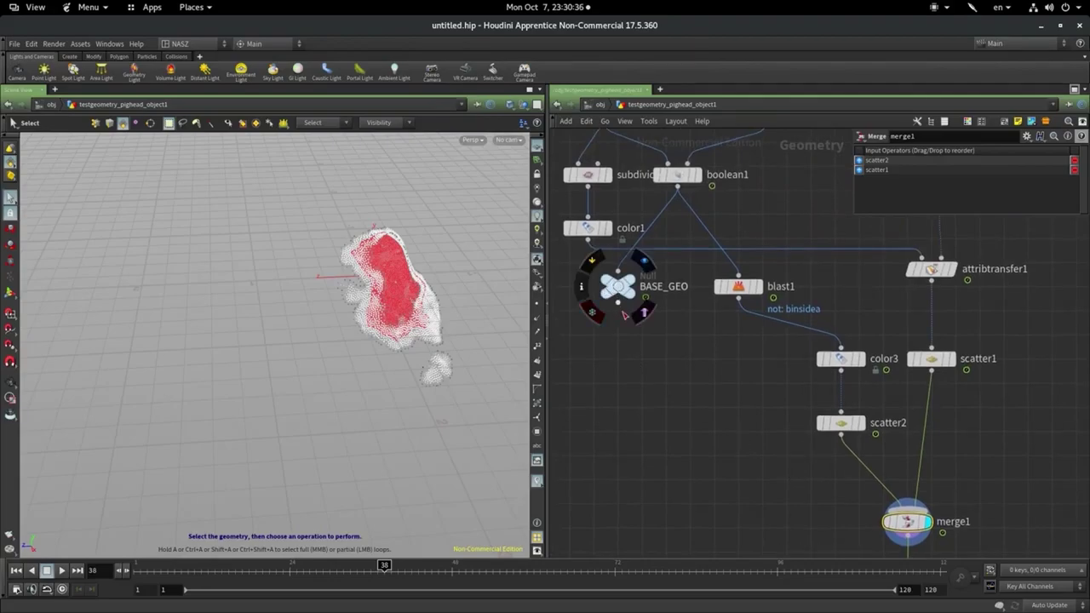
mouse_move(618, 287)
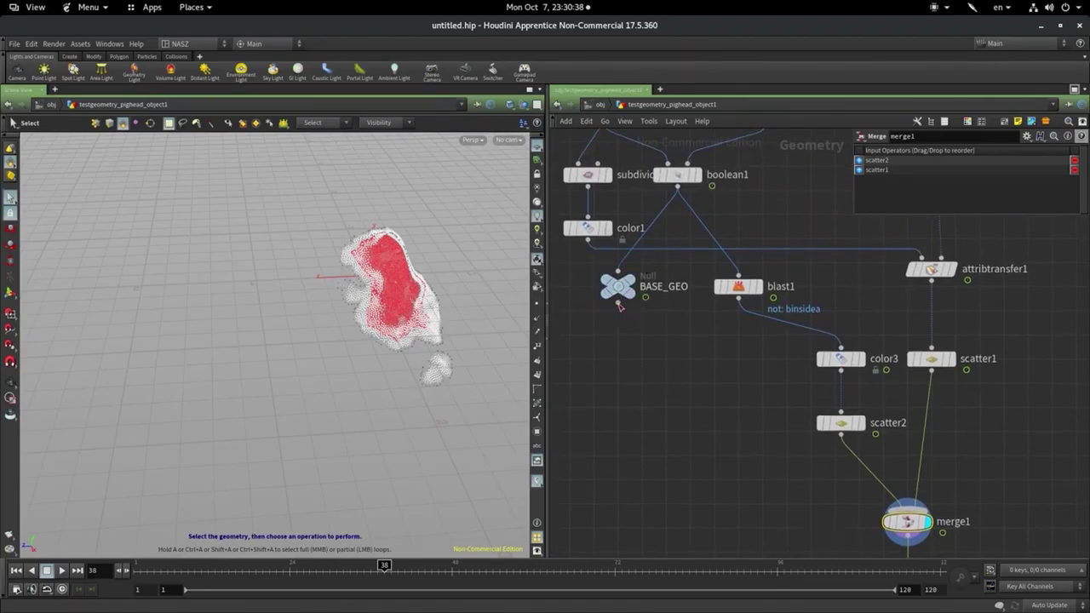
Add a Pack node below BASE_GEO and display its output
key("Tab")
type("pack")
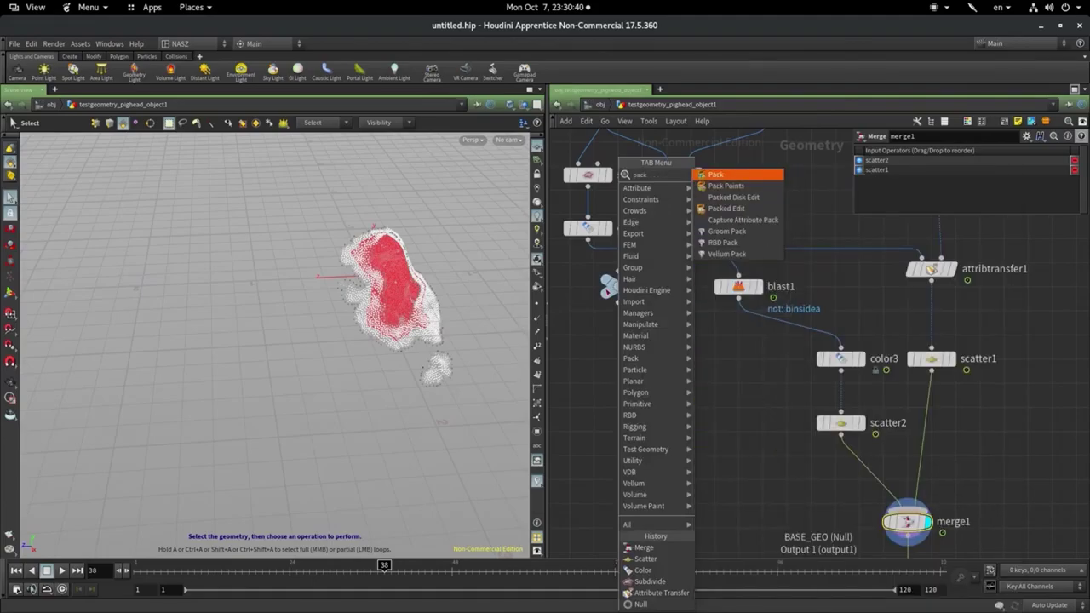
left_click(746, 175)
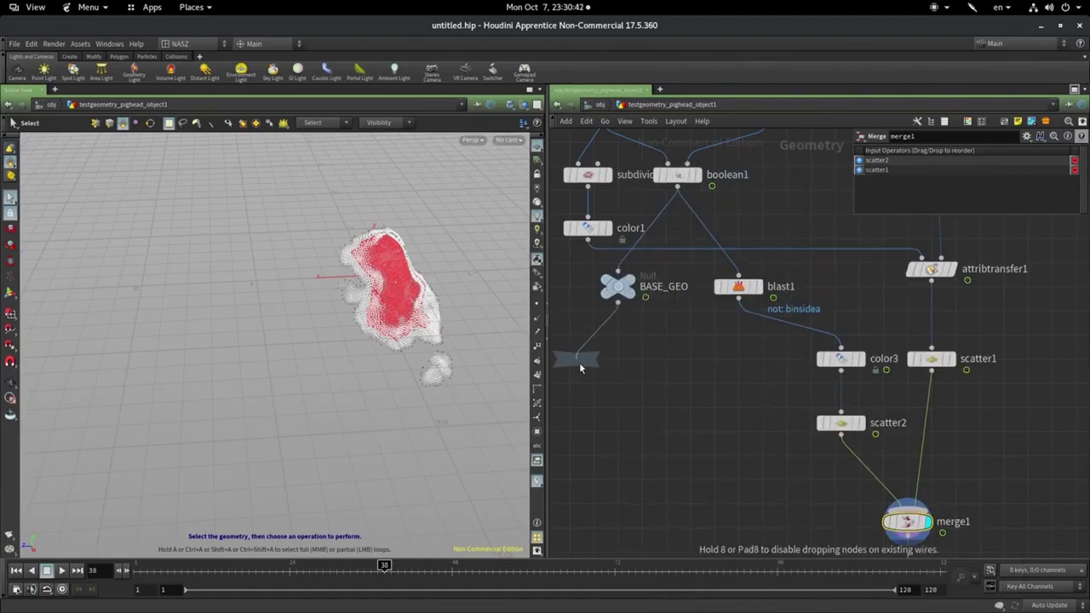
left_click(607, 377)
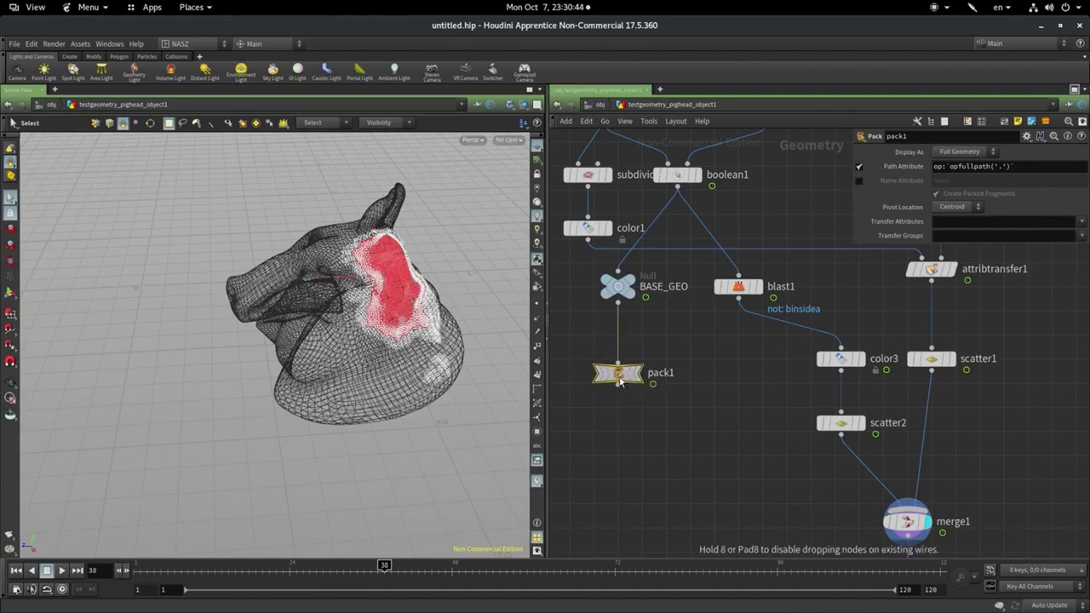
left_click(644, 347)
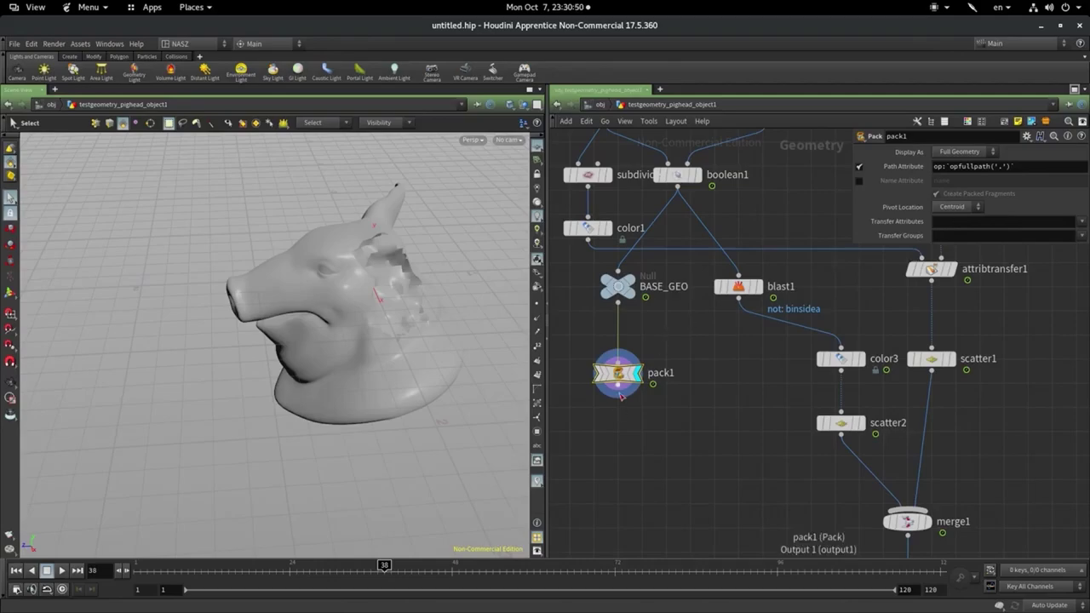
Compare BASE_GEO's and pack1's geometry info, then search 'rop' for a node after pack1
middle_click(620, 288)
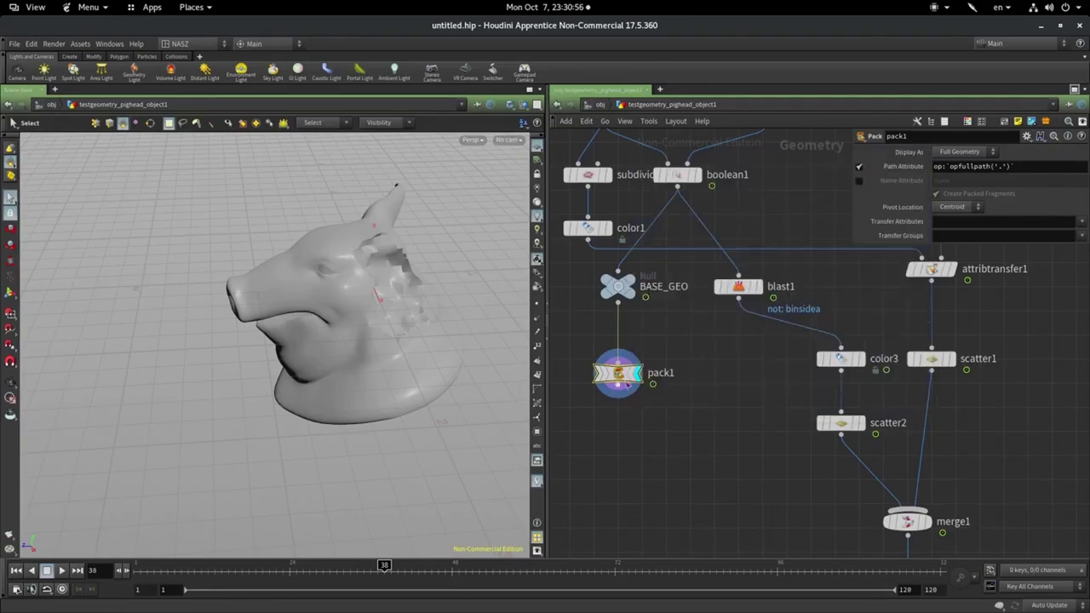
middle_click(624, 382)
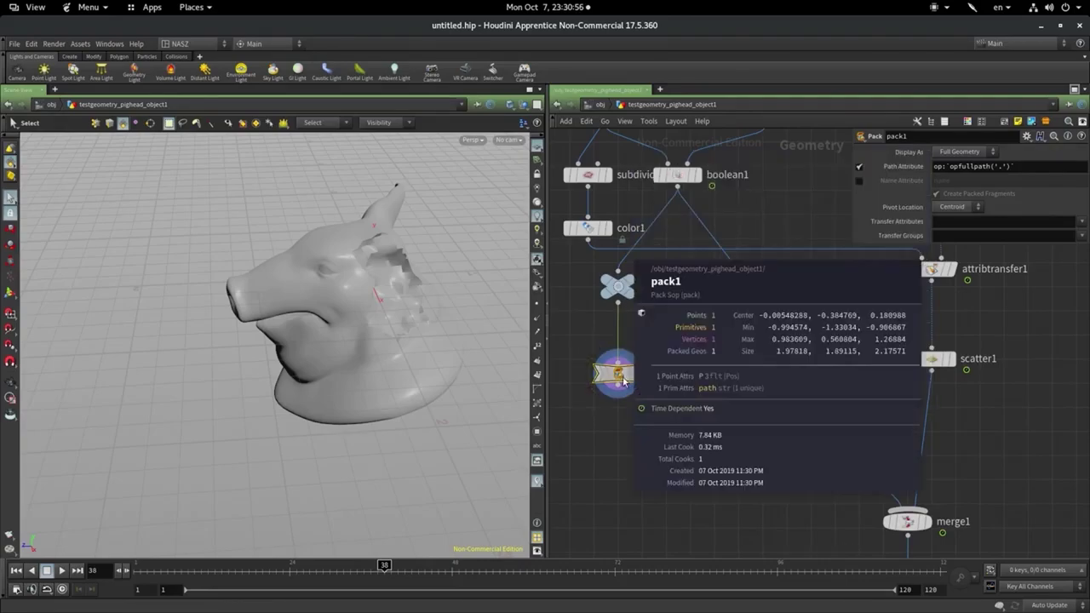
left_click(720, 432)
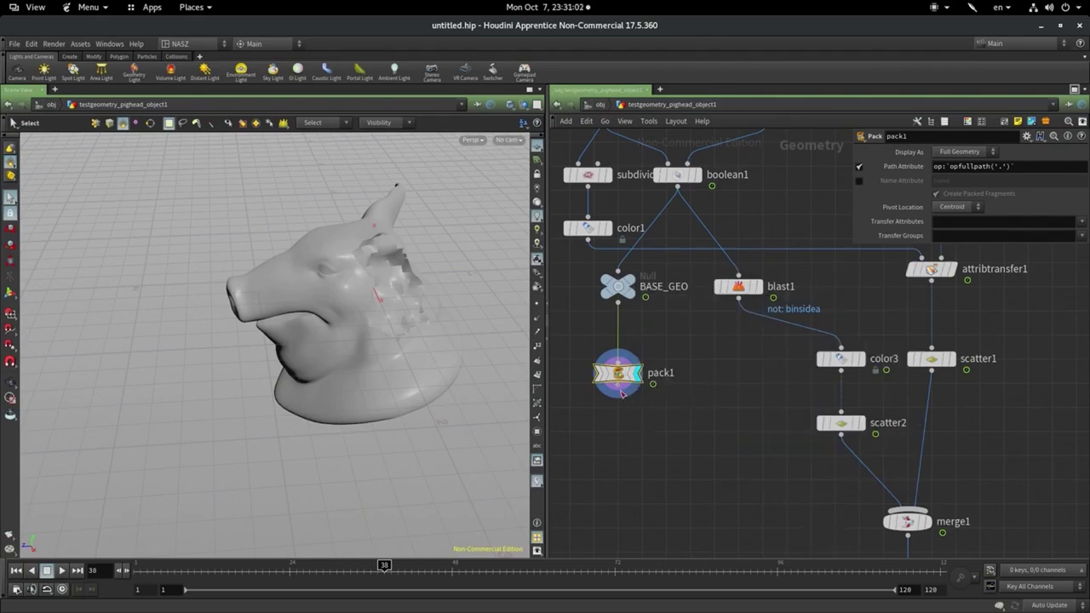
left_click(622, 392)
mouse_move(639, 393)
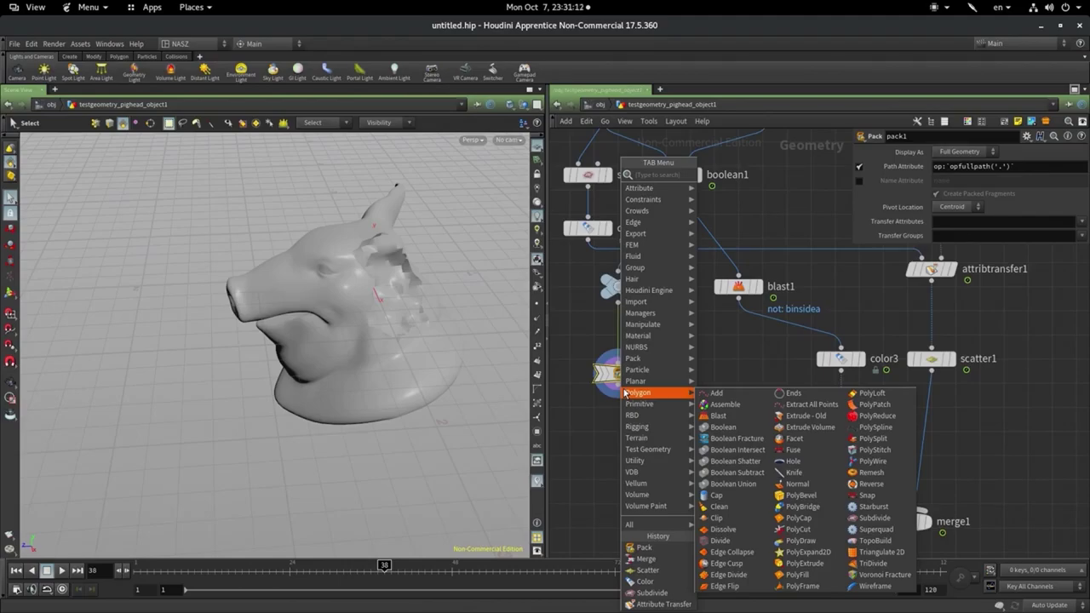
type("rop")
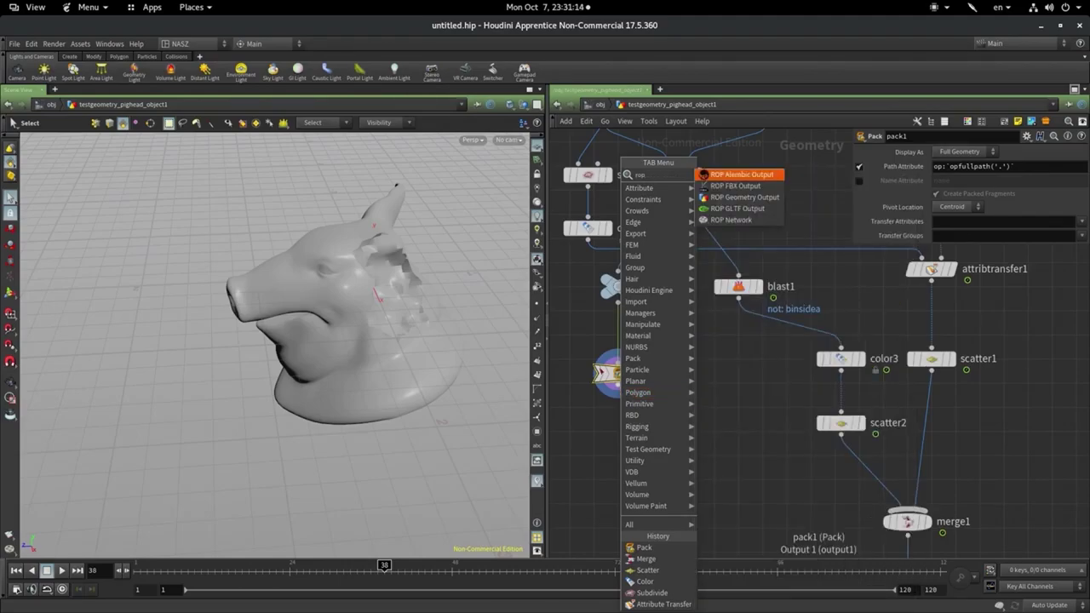
Add a ROP Geometry Output below pack1 set to Render Frame Range, frames 1–120
left_click(771, 198)
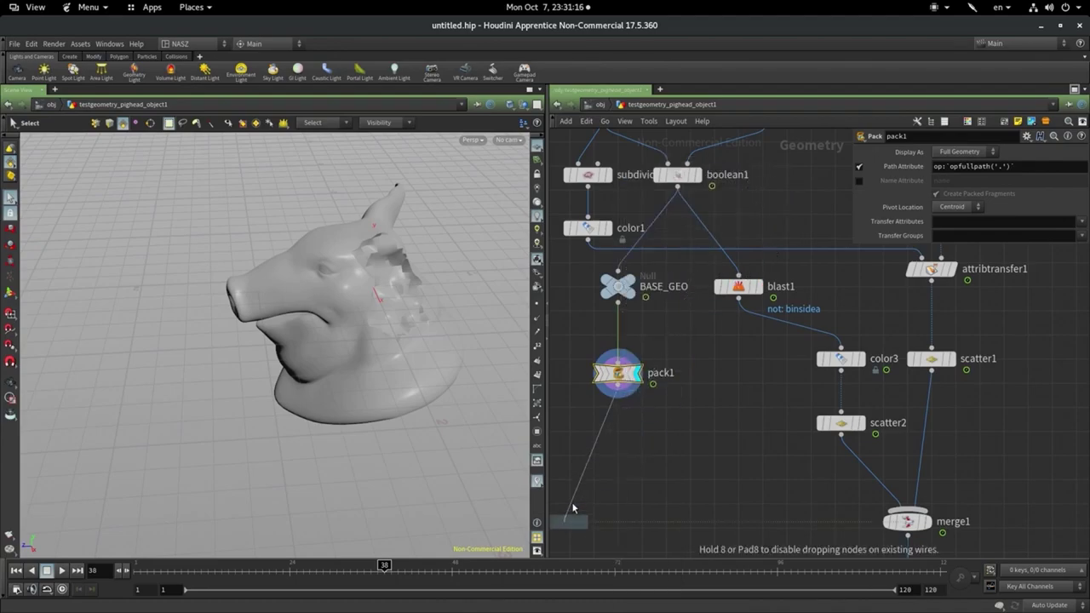
left_click(621, 468)
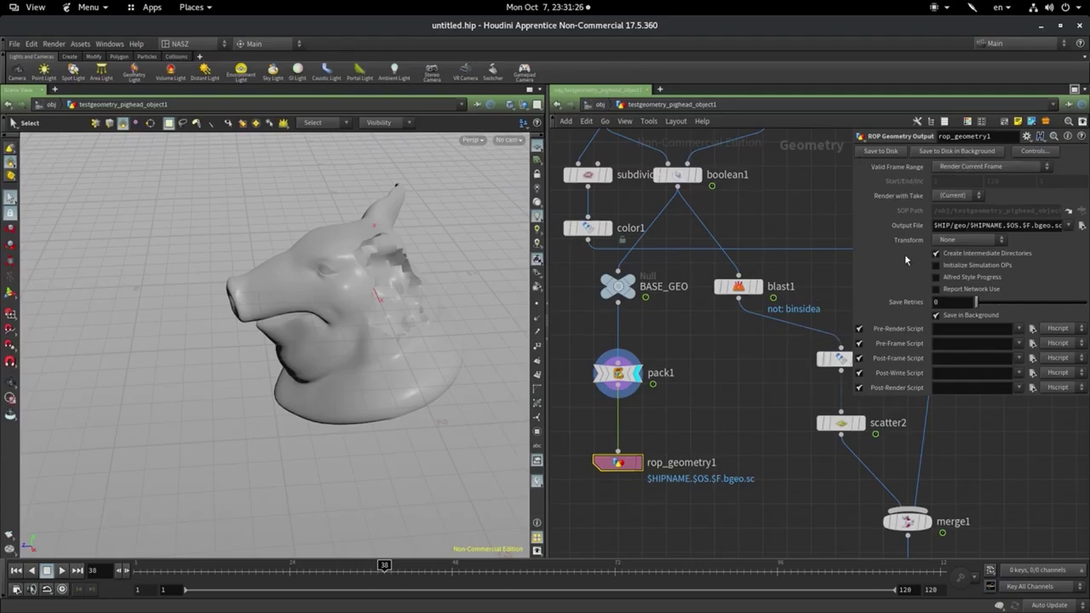
left_click(965, 172)
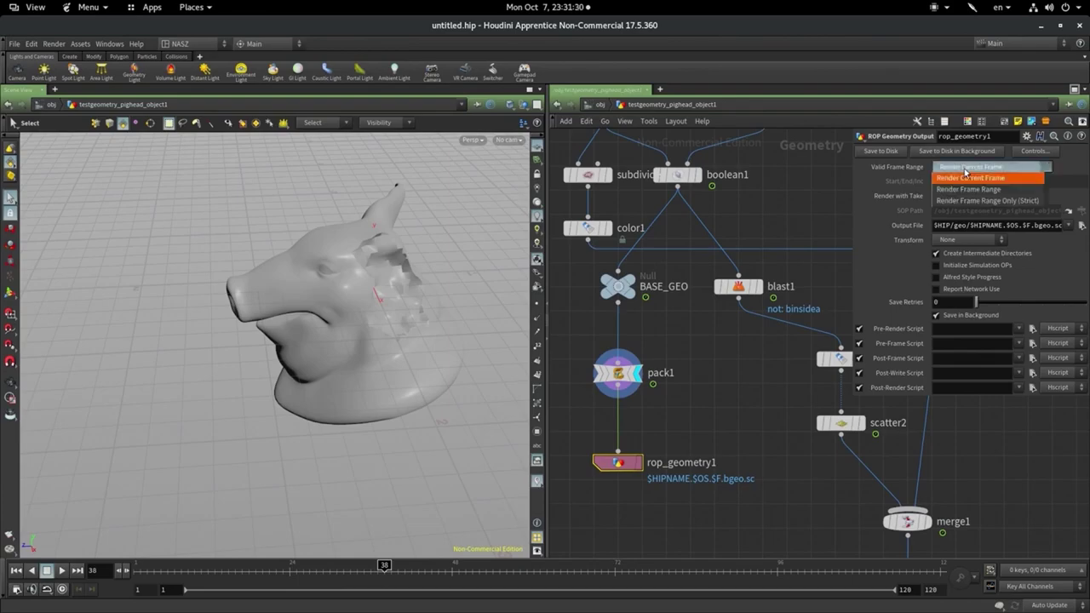
left_click(971, 186)
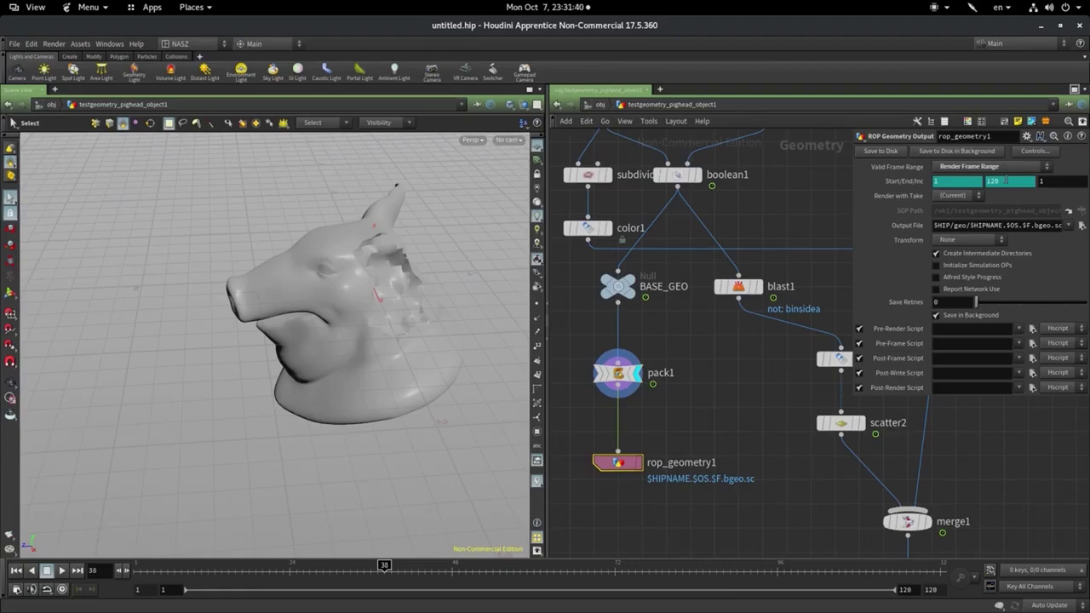
Browse for rop_geometry1's output file location and navigate to the Desktop folder
left_click(1083, 226)
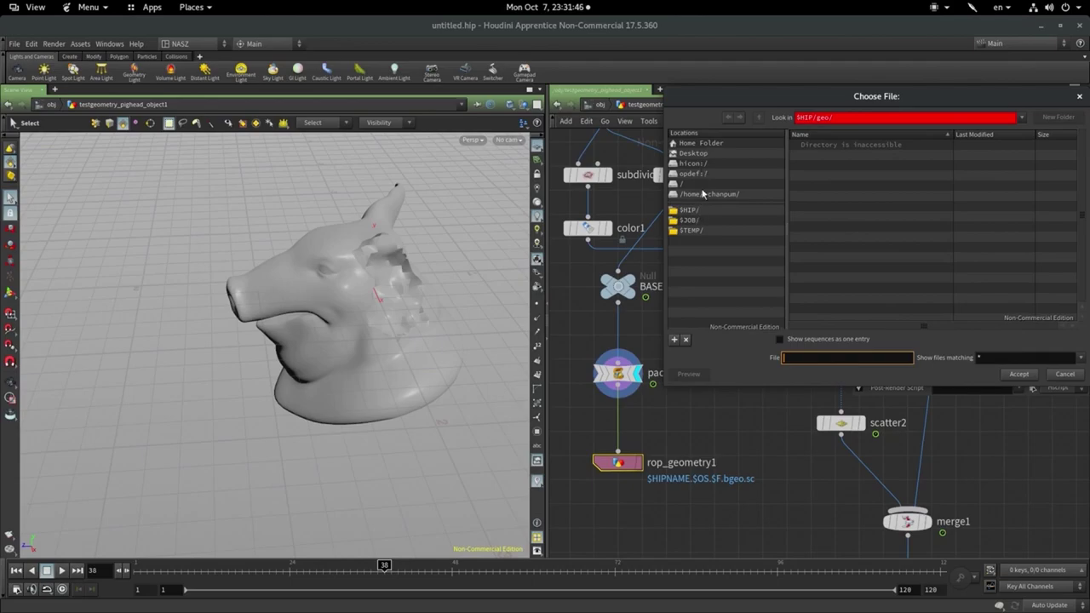
left_click(710, 194)
left_click(685, 184)
left_click(694, 153)
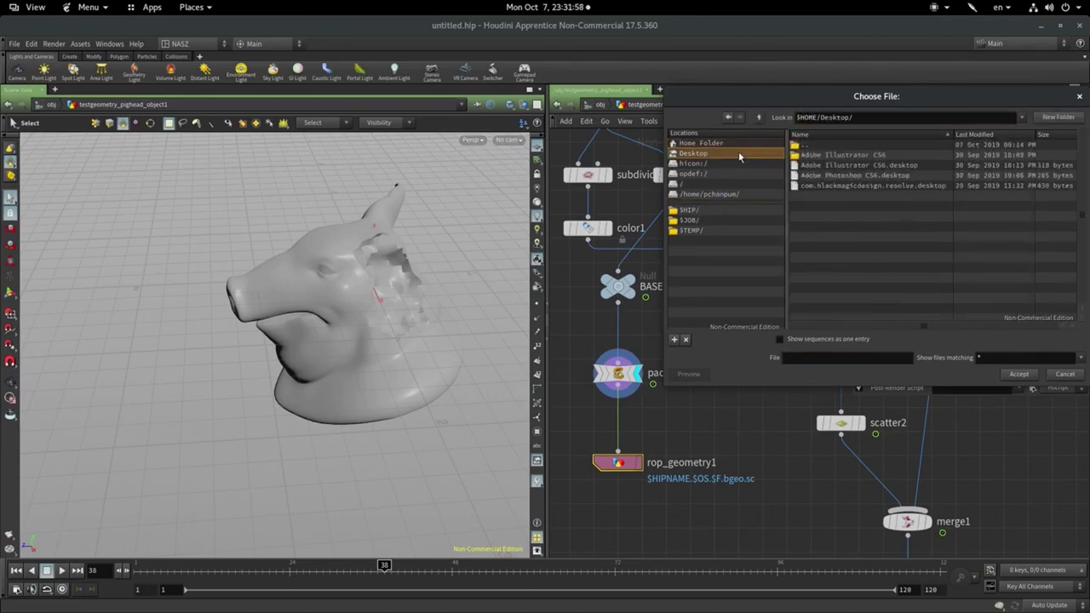
left_click(707, 143)
left_click(694, 153)
left_click(681, 184)
double_click(816, 247)
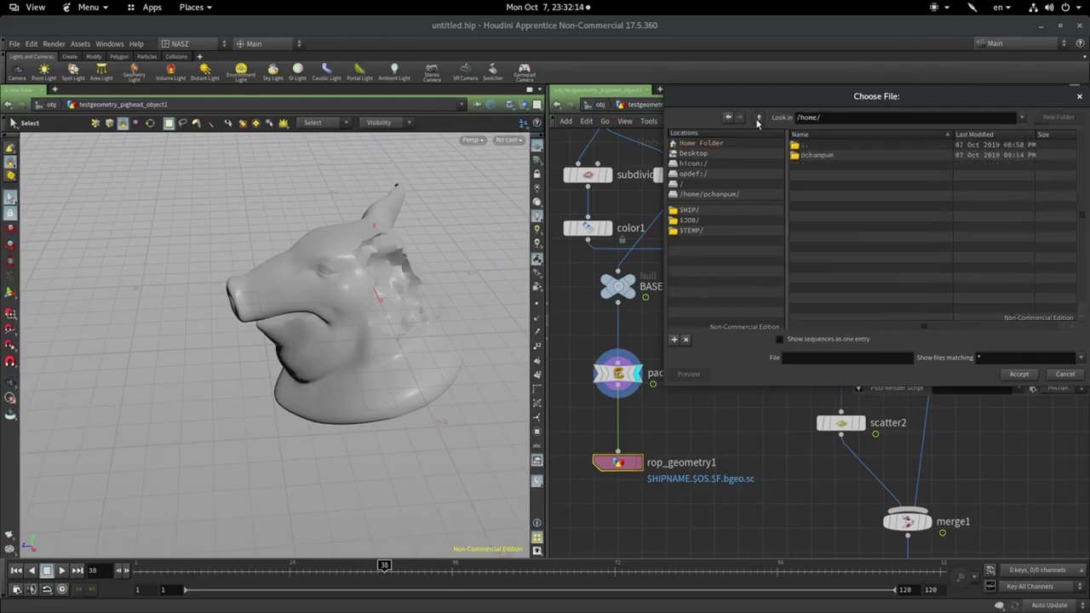
double_click(818, 155)
scroll(828, 243, "down", 2)
double_click(828, 244)
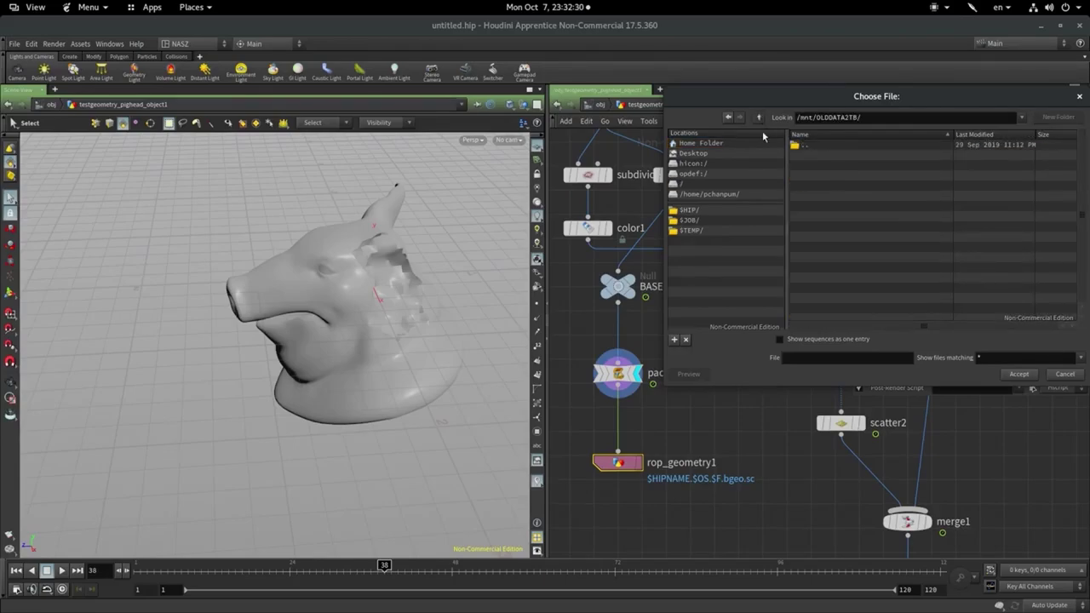
left_click(682, 184)
scroll(801, 256, "down", 1)
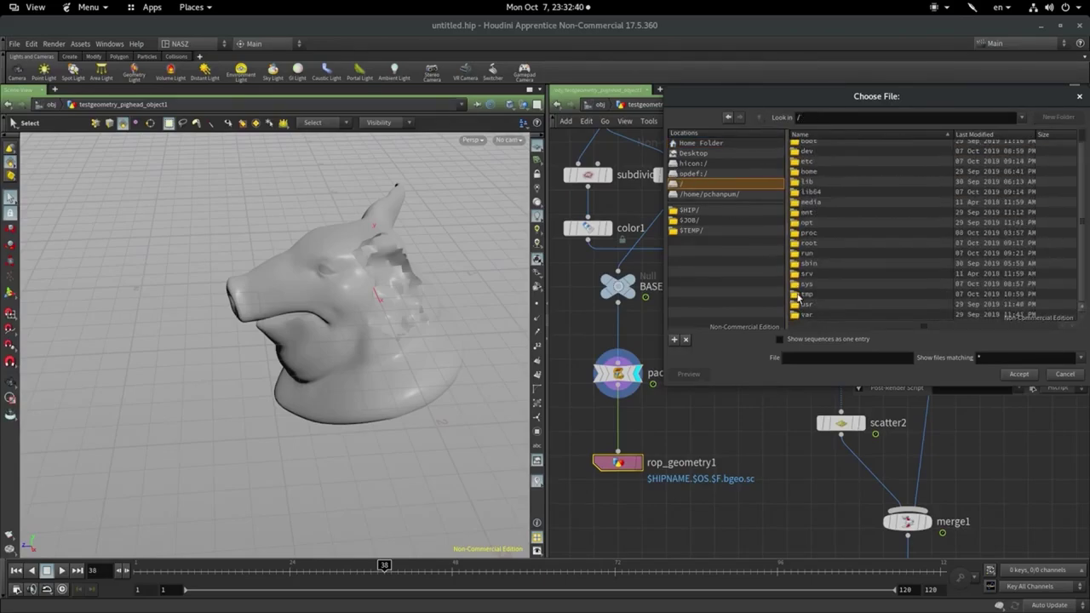
left_click(715, 194)
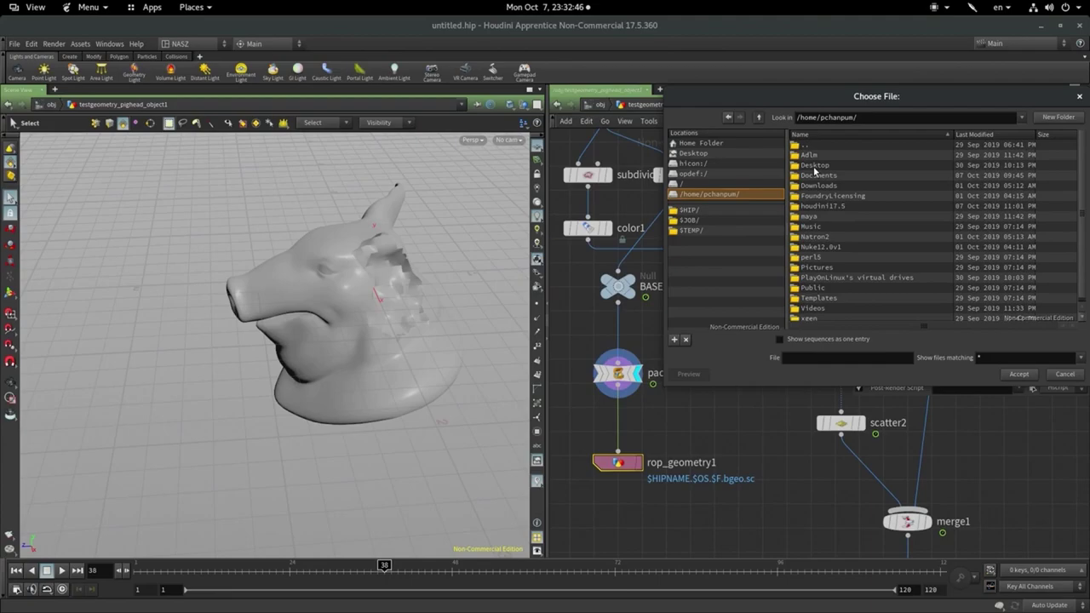
double_click(814, 166)
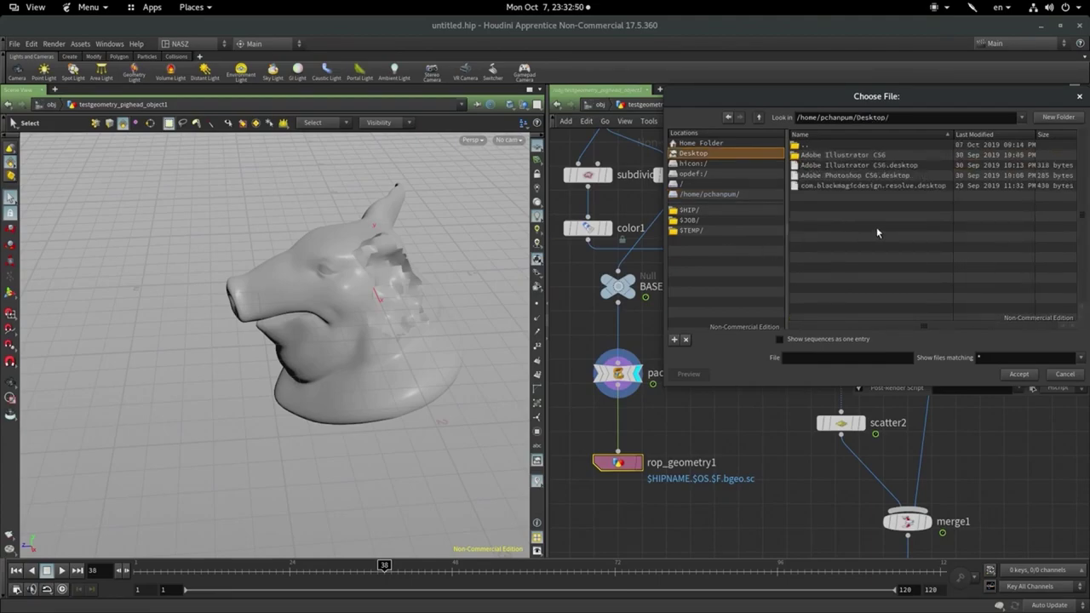
Create a BASEGEO folder on the Desktop and accept BASEGEO.$F.bgeo as the output file
left_click(1050, 117)
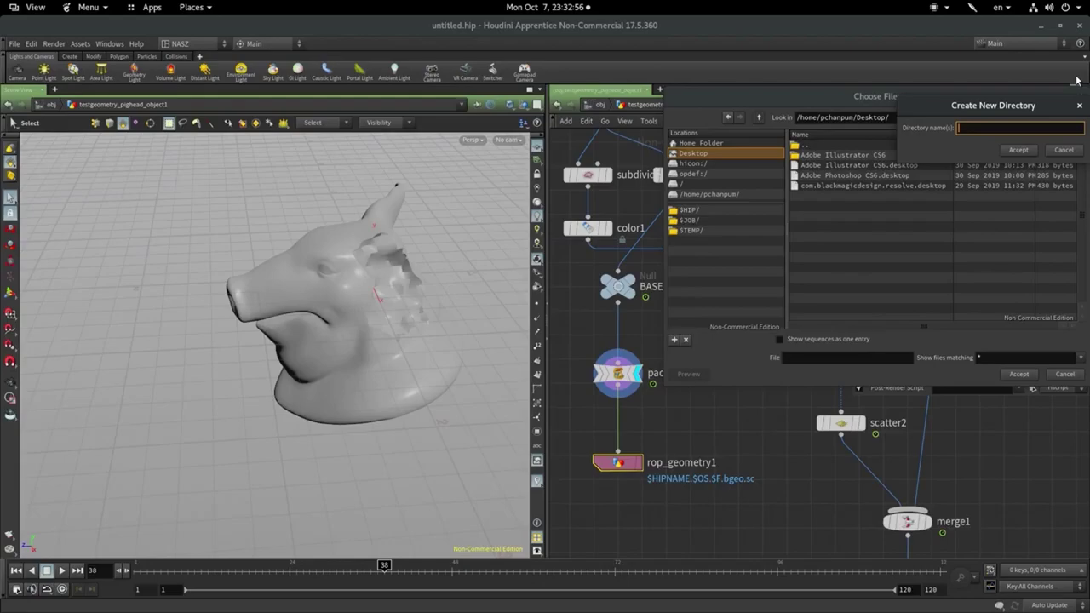
type("BASEGEO")
left_click(1018, 150)
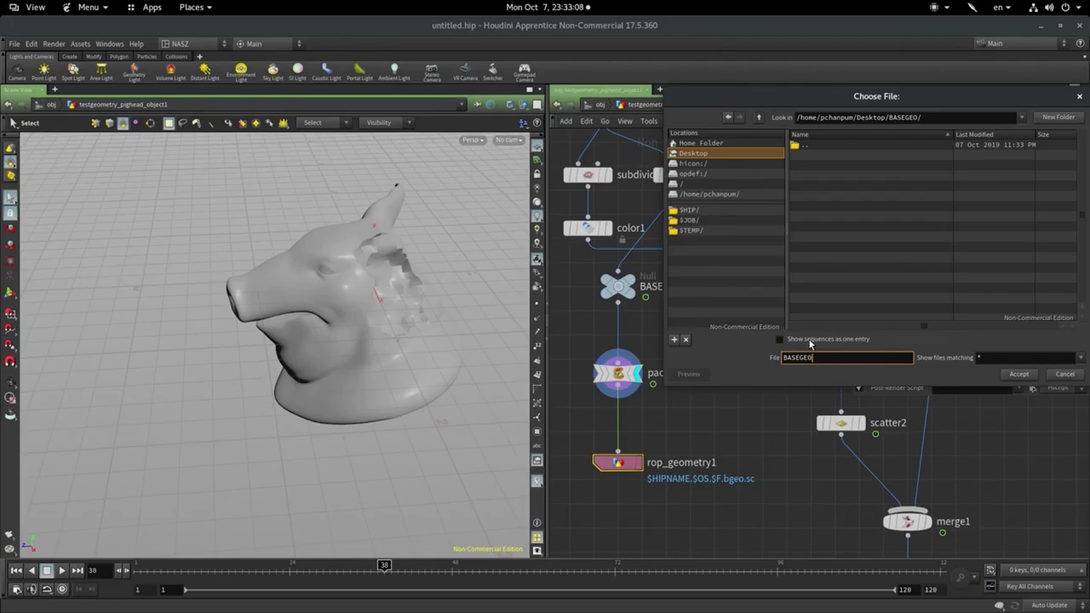
type("_")
left_click(1019, 374)
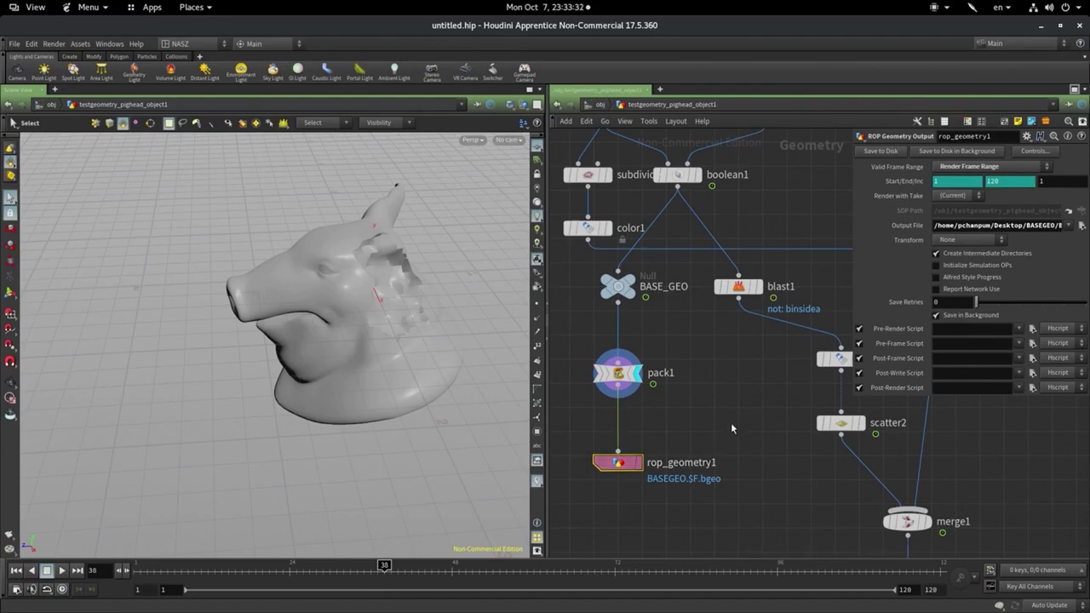
Save rop_geometry1's frames 1–120 to disk, then bring the paremitter node into view
middle_click_drag(760, 419, 823, 334)
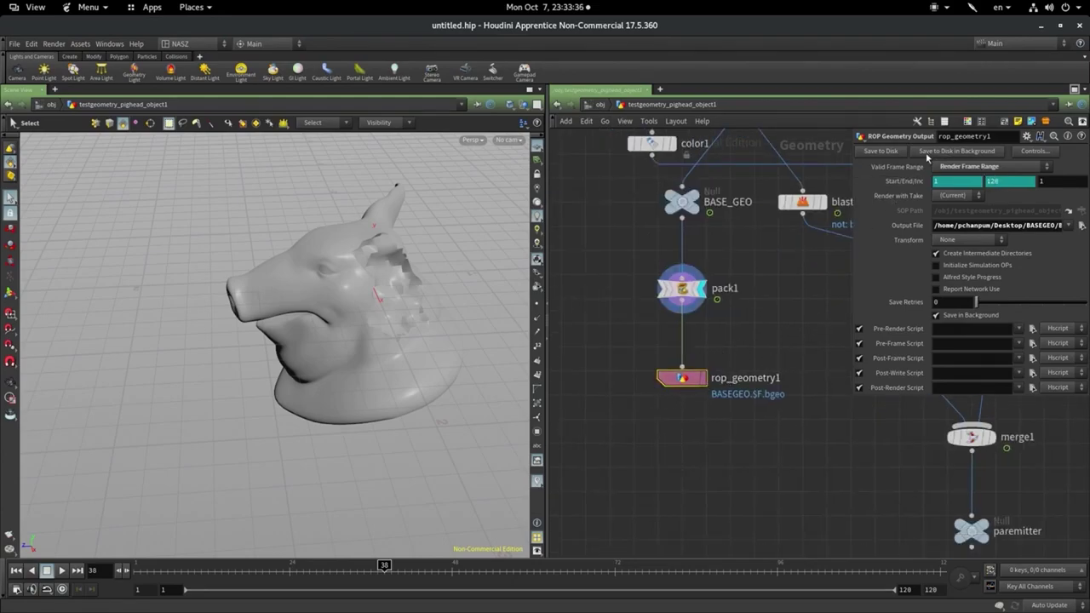
left_click(882, 151)
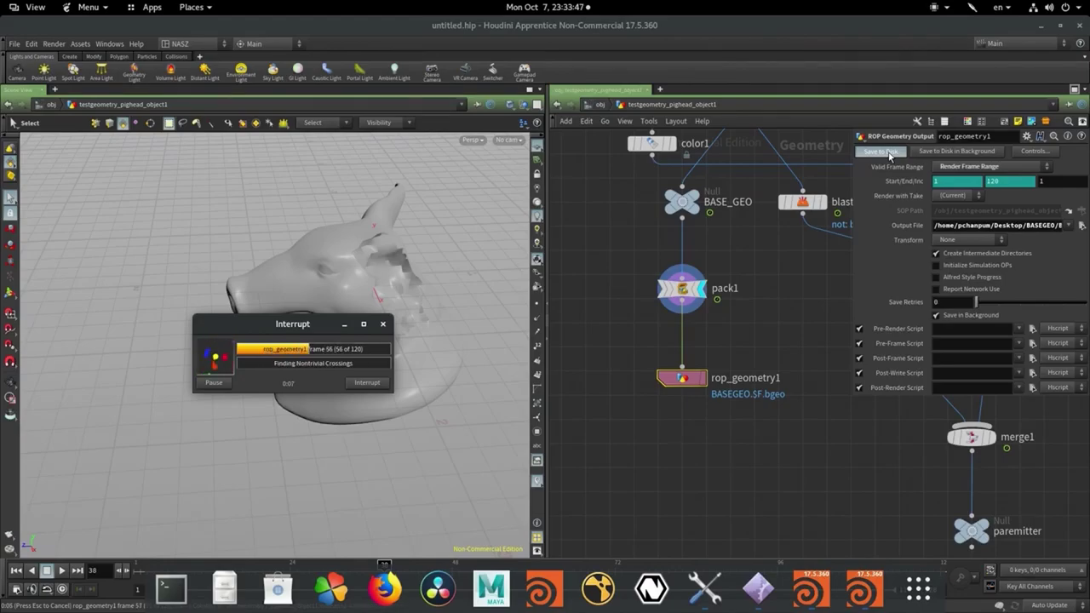
mouse_move(850, 471)
middle_mouse_down()
mouse_move(702, 444)
mouse_move(580, 350)
mouse_move(506, 372)
middle_mouse_up()
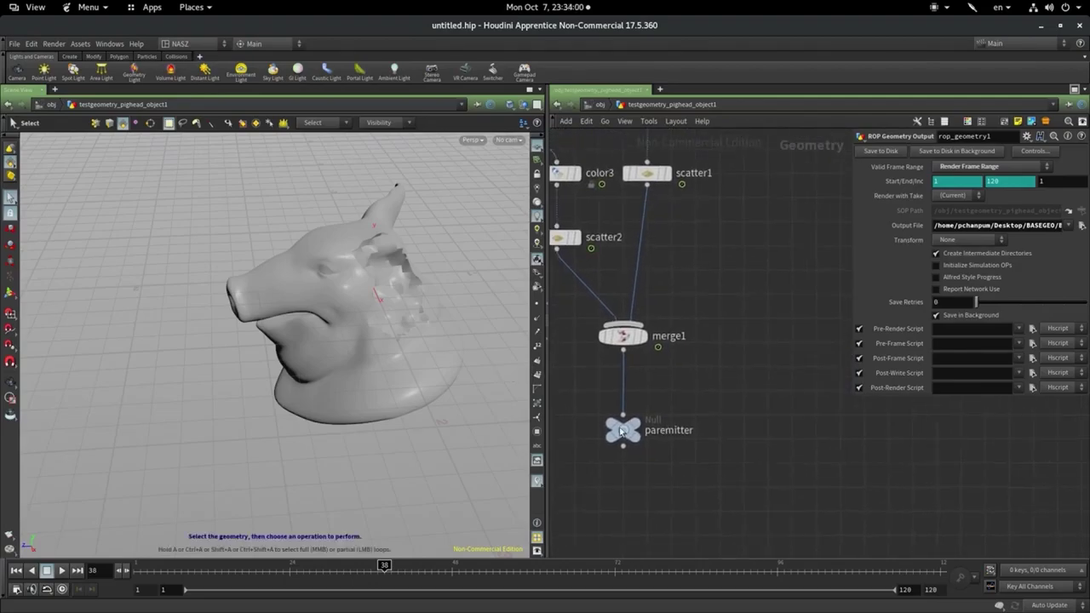
middle_click_drag(554, 485, 565, 412)
Display paremitter's points, inspect its info, and add a Pack Points node below it
left_click(667, 330)
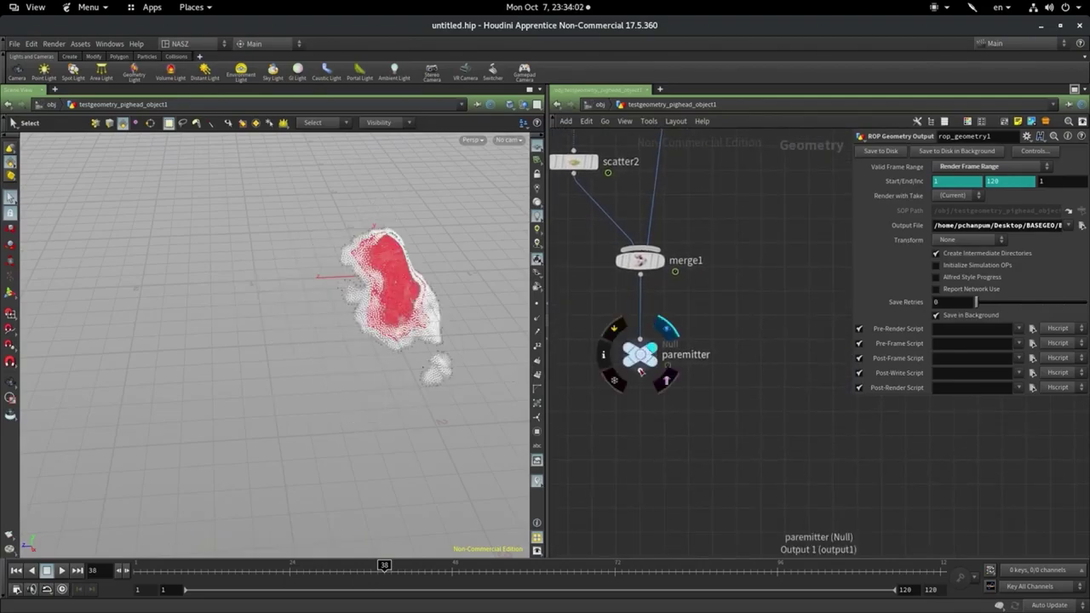
middle_click(642, 354)
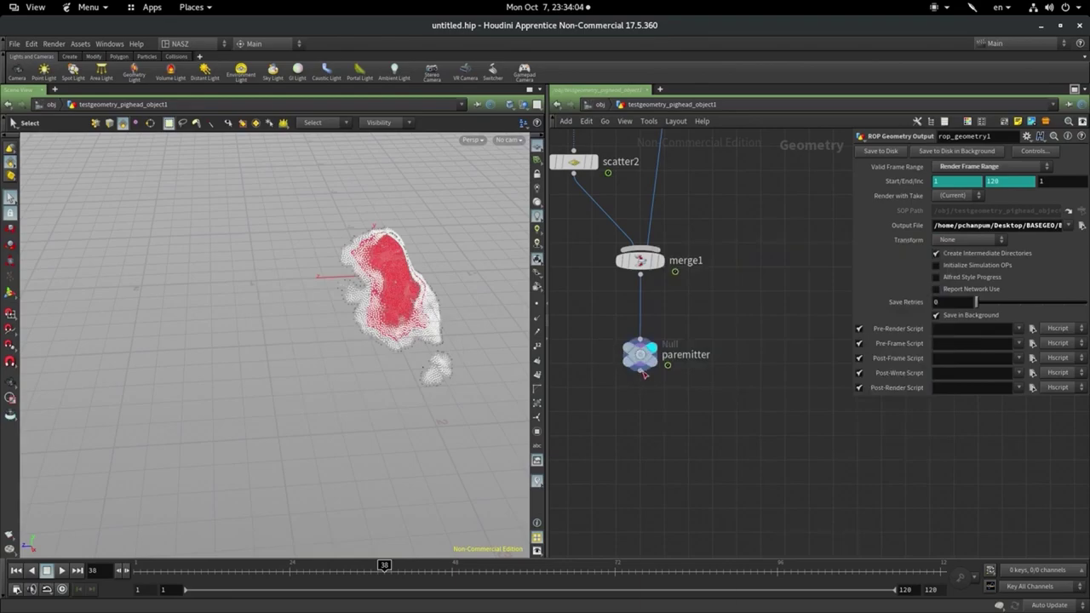
key("Tab")
type("pack")
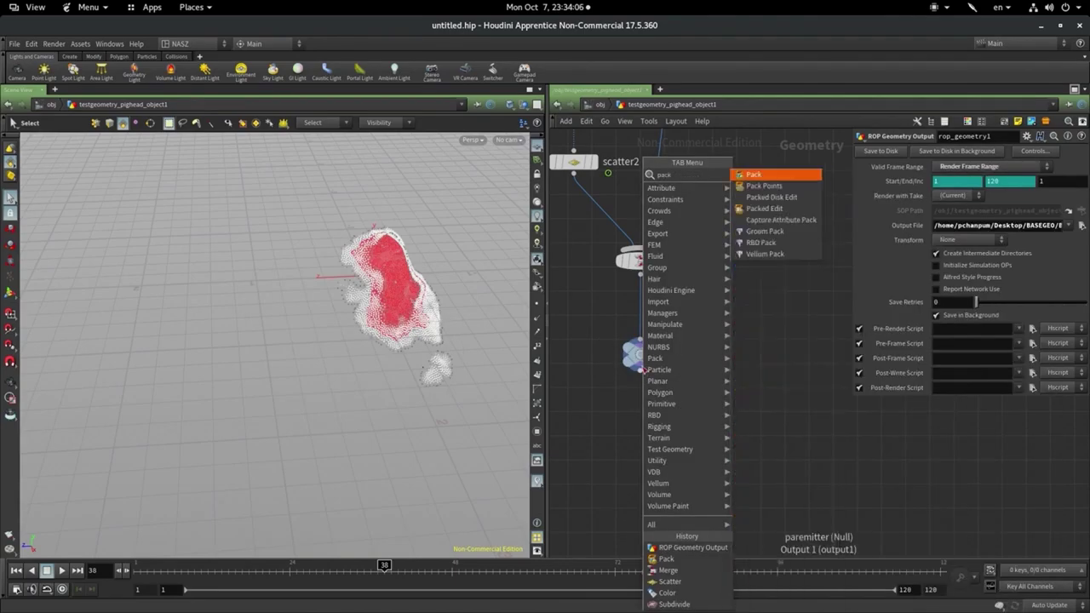
left_click(782, 194)
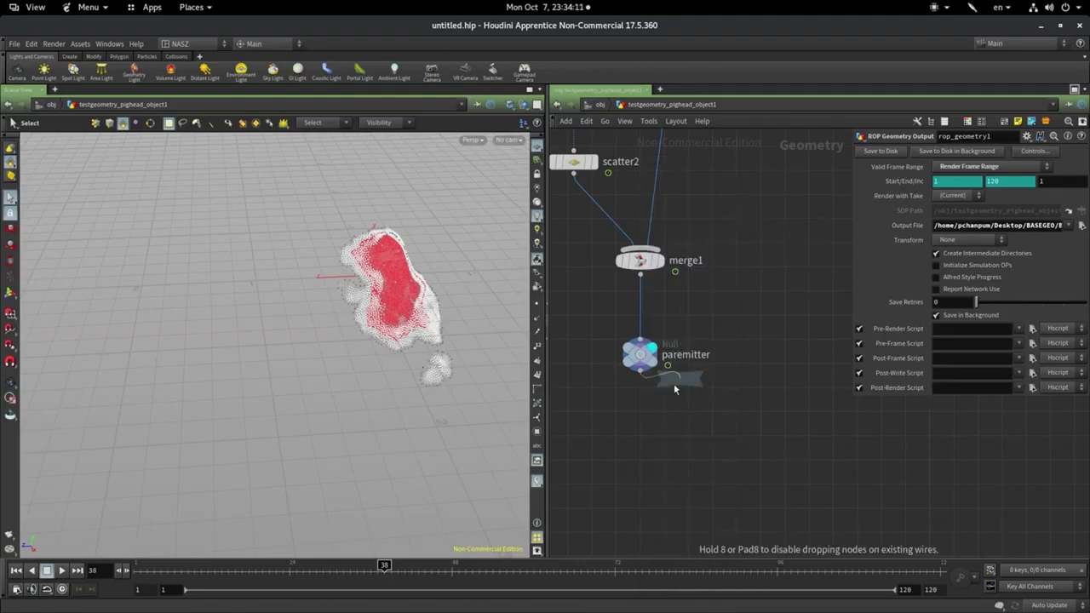
left_click(657, 441)
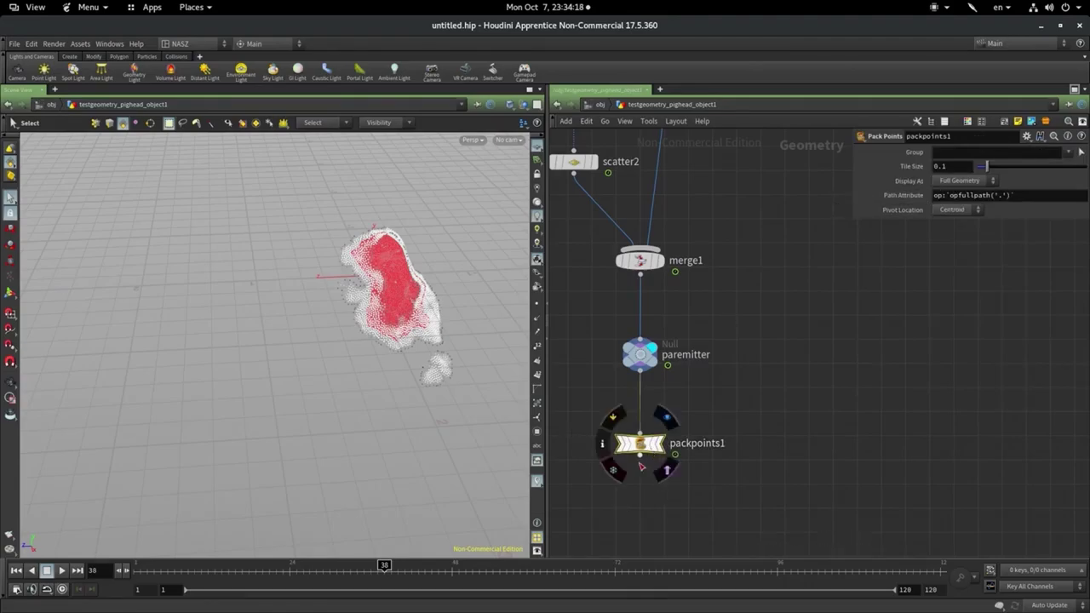
Compare paremitter's and packpoints1's point stats, then search 'rop' for the next node
middle_click(643, 362)
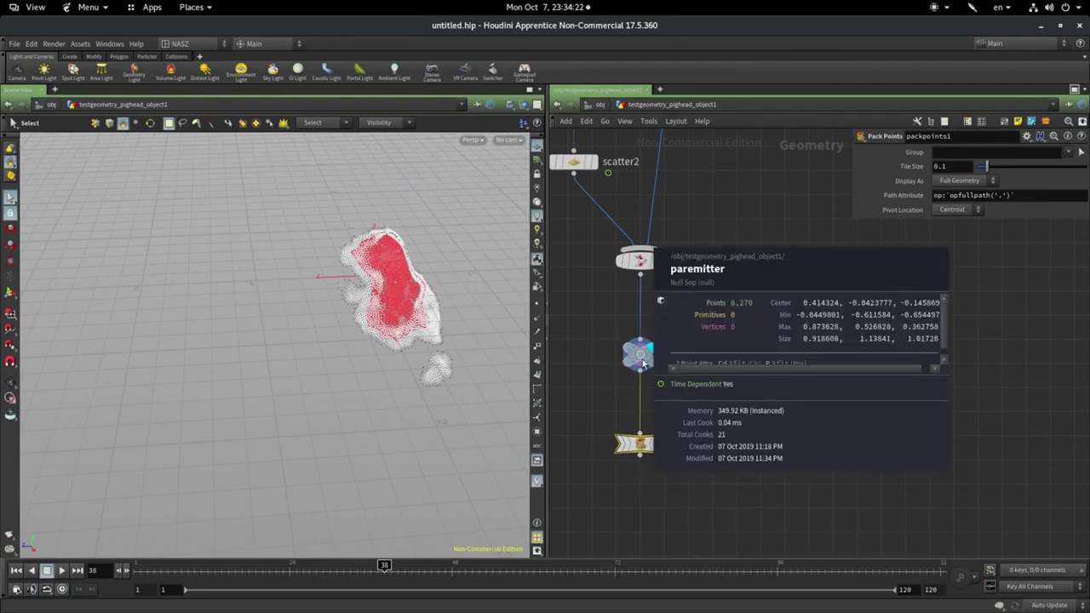
middle_click(643, 444)
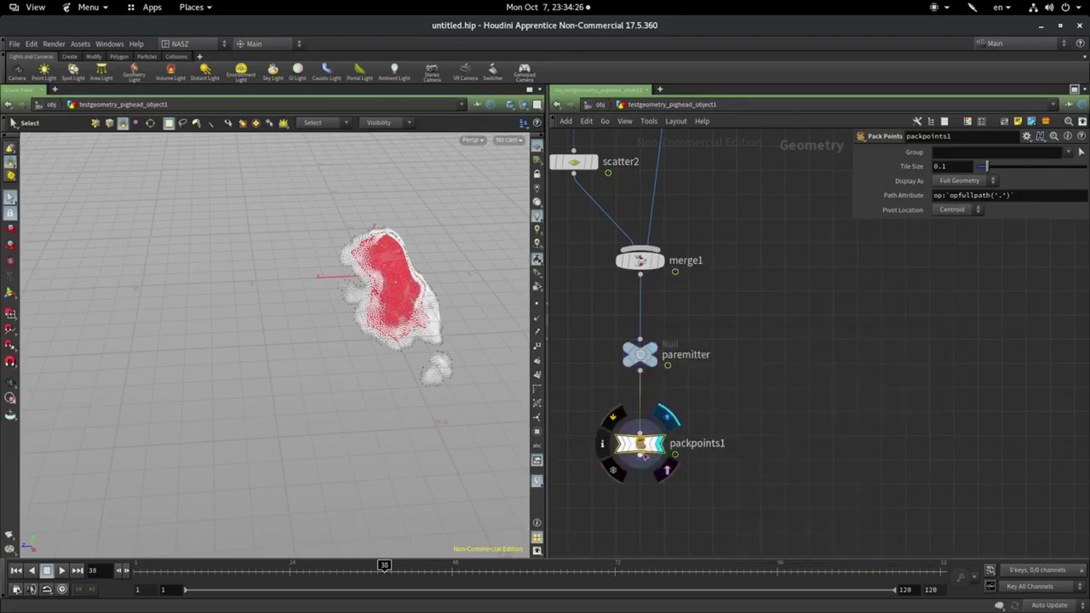
key("Tab")
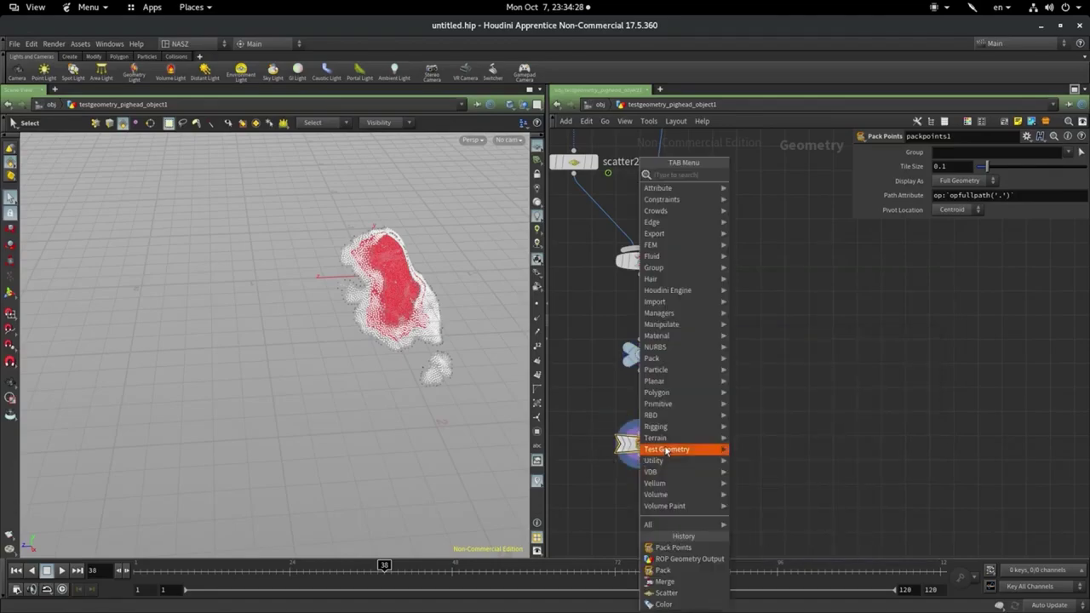
type("rop")
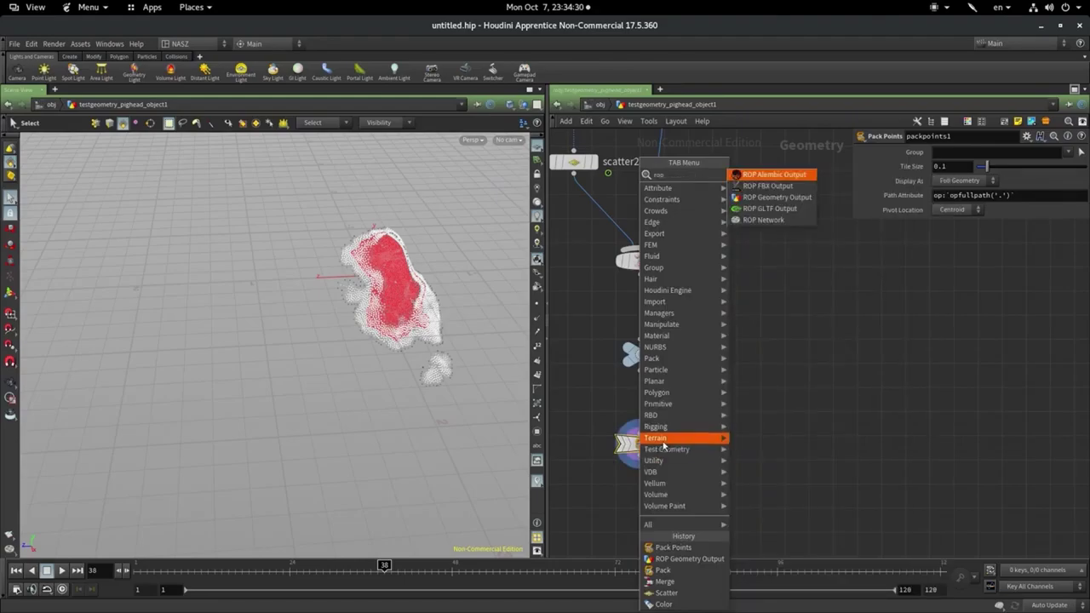
Add rop_geometry2 below packpoints1 set to Render Frame Range, frames 1–120
left_click(795, 201)
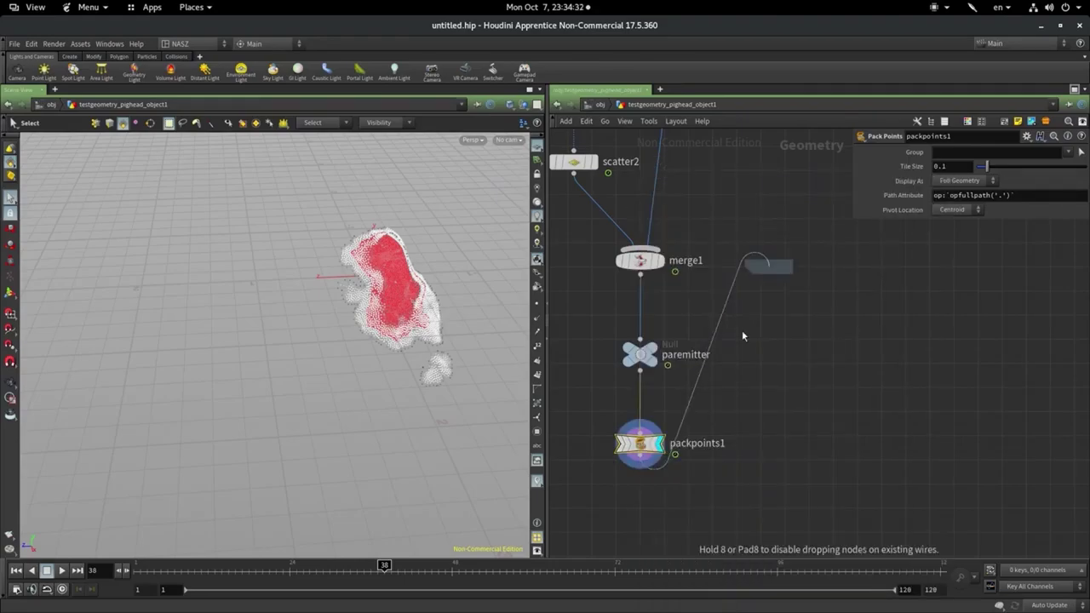
left_click(642, 514)
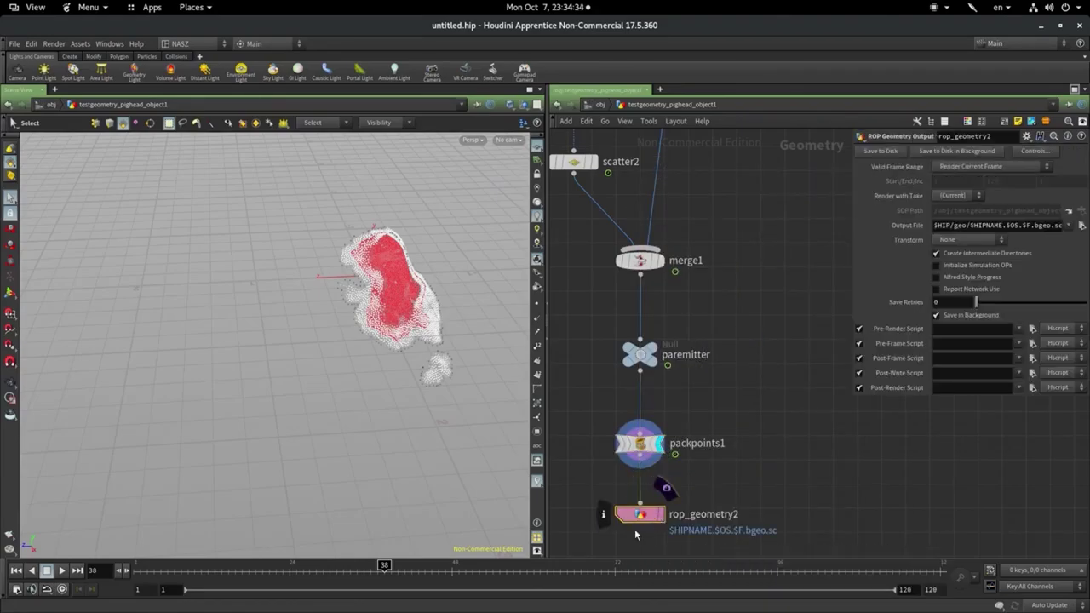
left_click(992, 167)
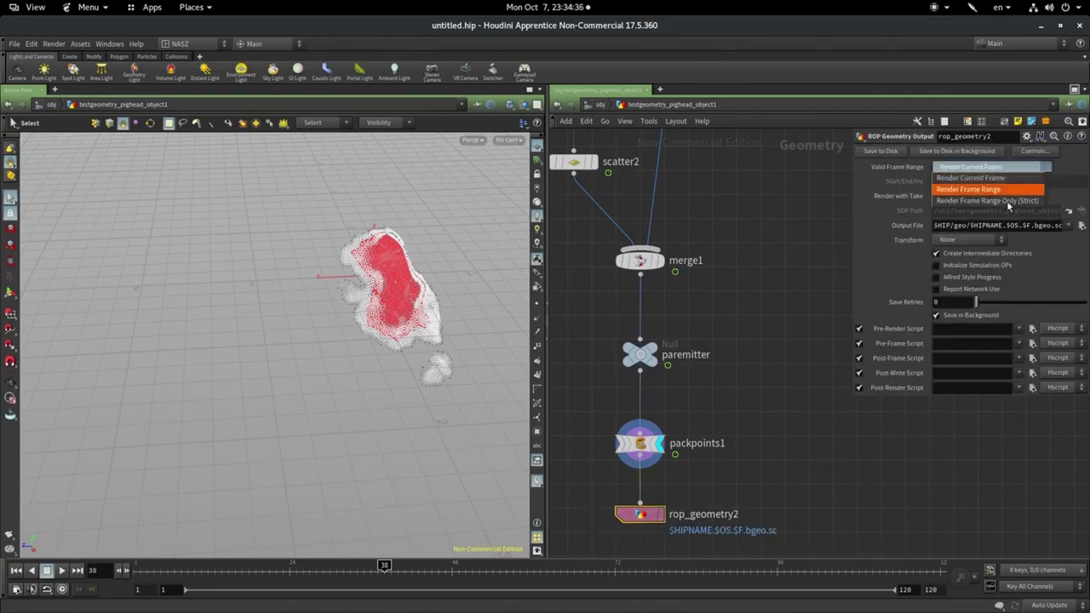
left_click(1008, 189)
Set the output file to Par_emitter.$F.bgeo inside a new Desktop folder PAR_Emitter
left_click(1082, 225)
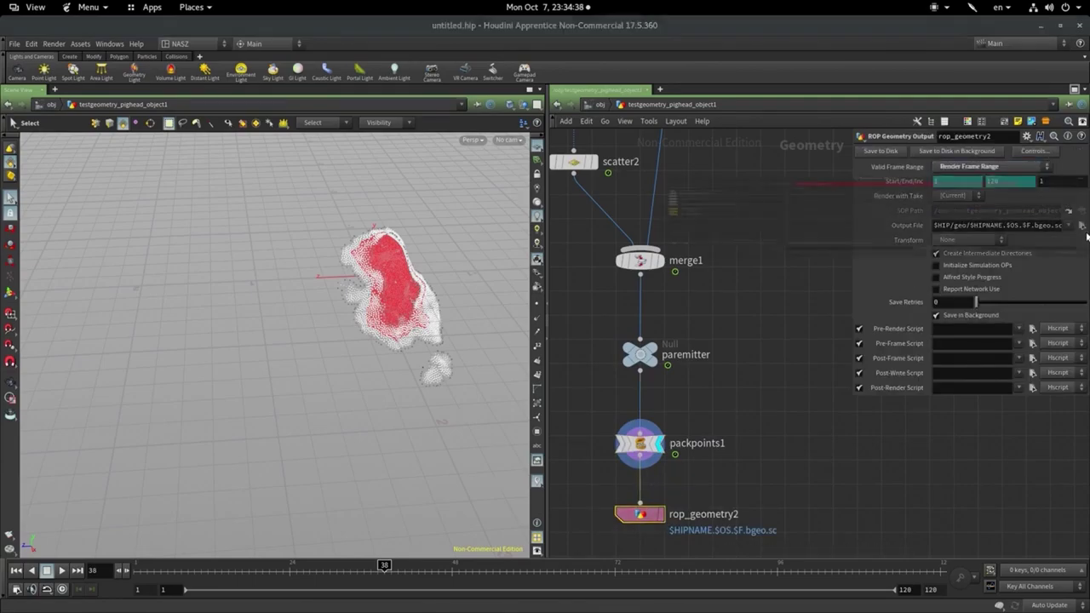
left_click(715, 174)
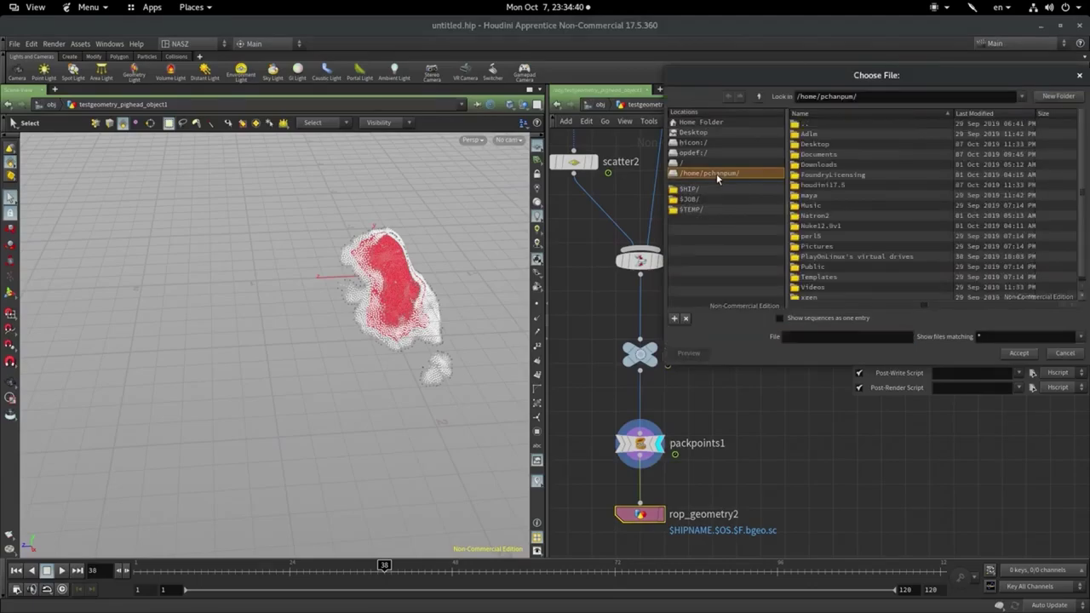
double_click(831, 151)
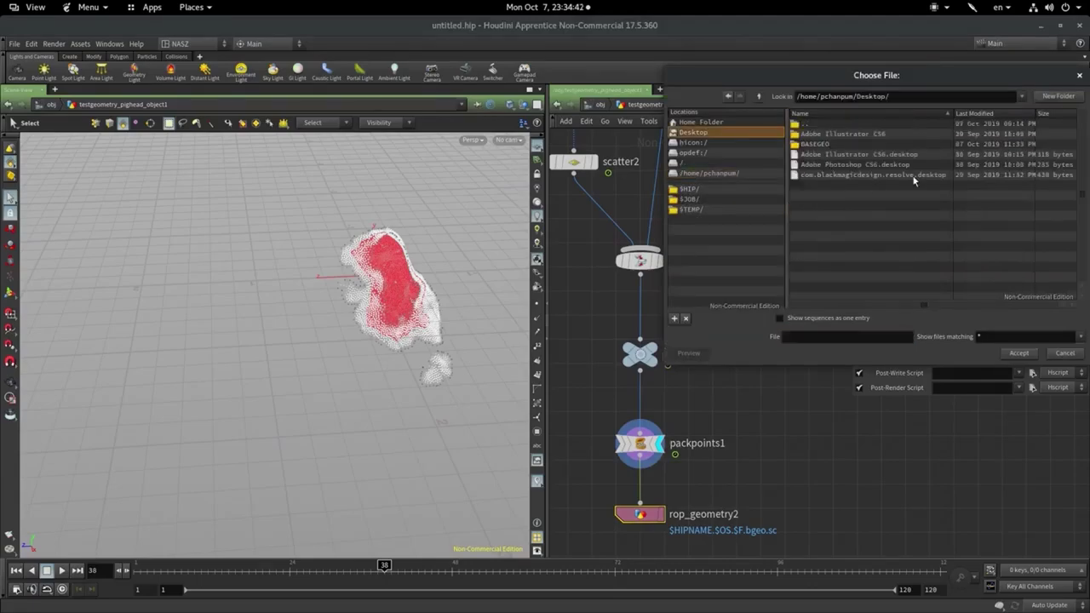
left_click(1072, 97)
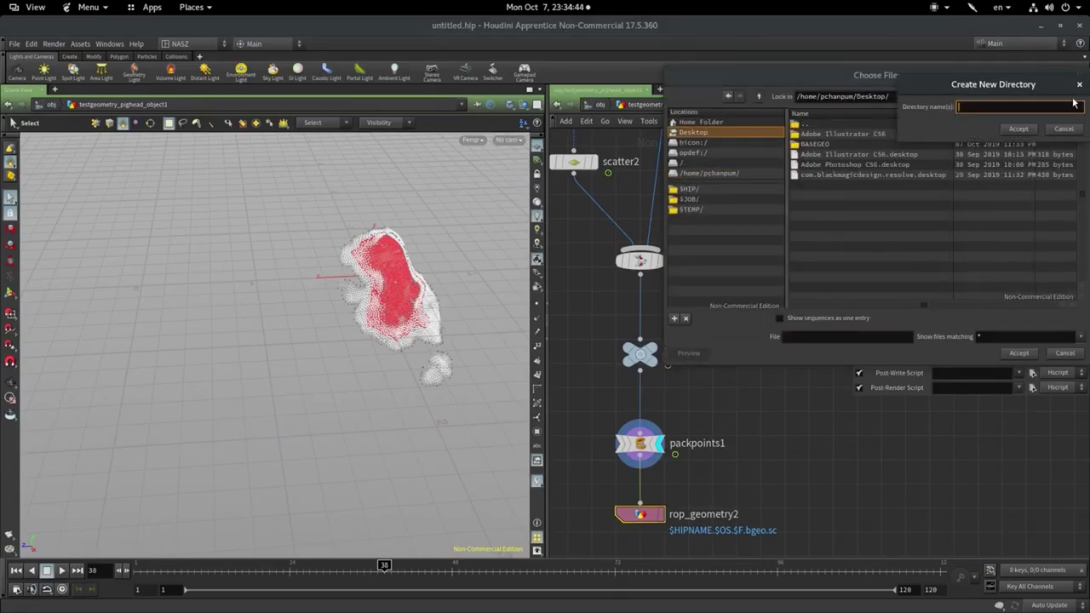
type("PAR_Emitter")
left_click(1020, 129)
left_click(815, 338)
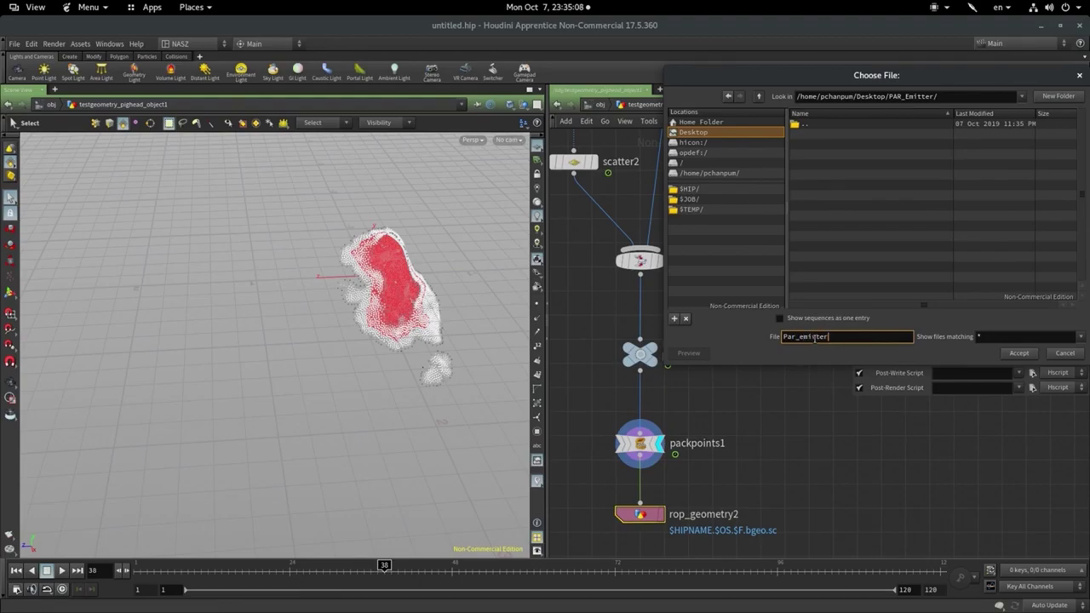
type("F.bgeo")
left_click(1031, 353)
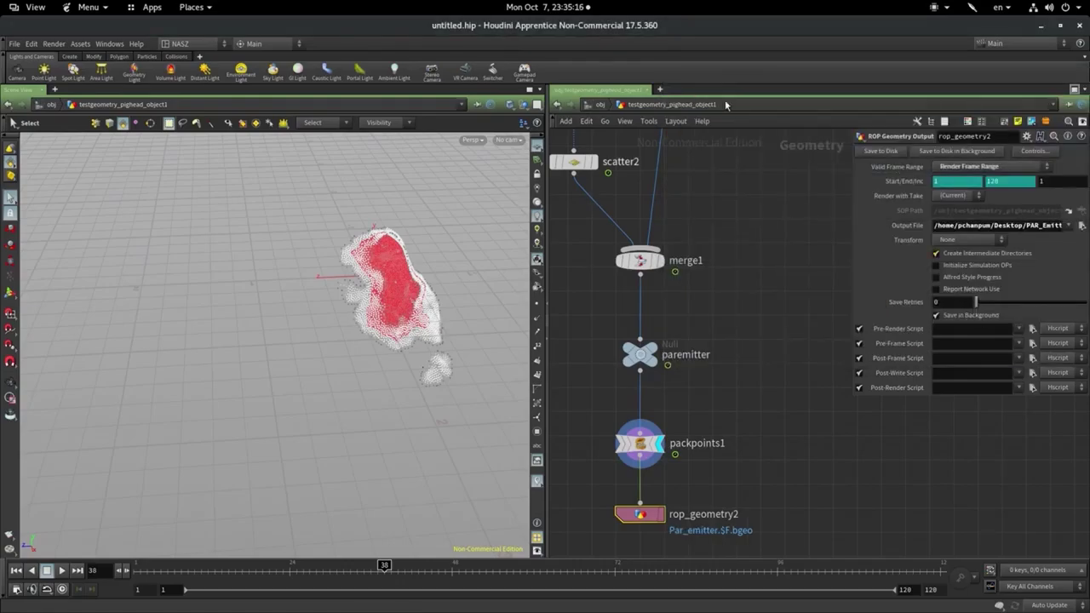
Write rop_geometry2's Par_emitter frames 1–120 to disk and reframe paremitter, packpoints1 and rop_geometry2
left_click(892, 158)
mouse_move(760, 441)
middle_mouse_down()
mouse_move(878, 316)
mouse_move(937, 329)
middle_mouse_up()
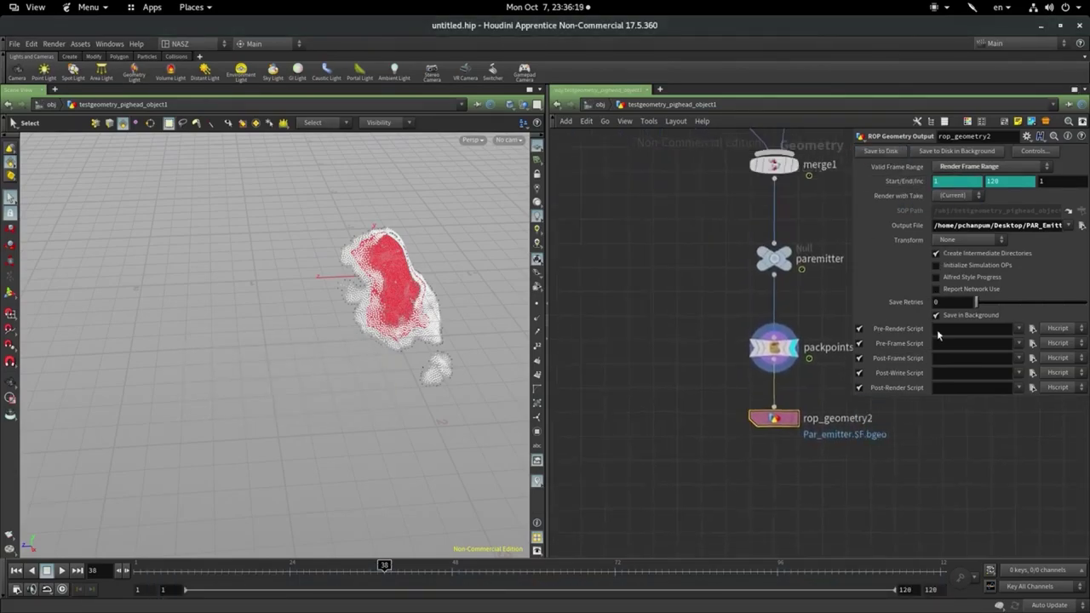
scroll(691, 391, "down", 5)
scroll(673, 371, "up", 2)
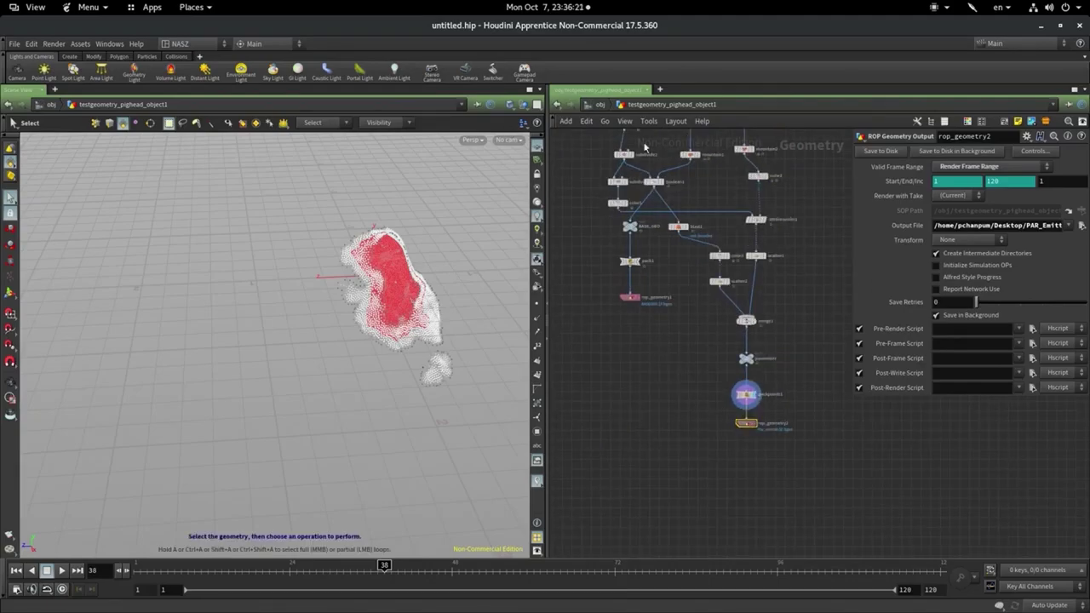
scroll(660, 270, "up", 4)
middle_click_drag(659, 264, 603, 102)
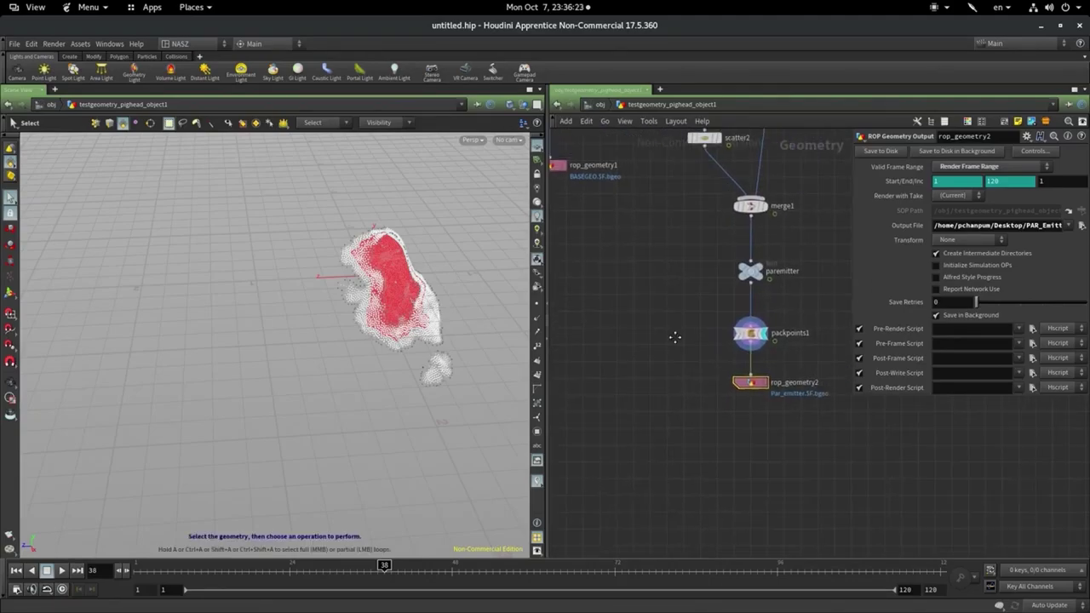
scroll(746, 293, "up", 3)
scroll(676, 338, "down", 4)
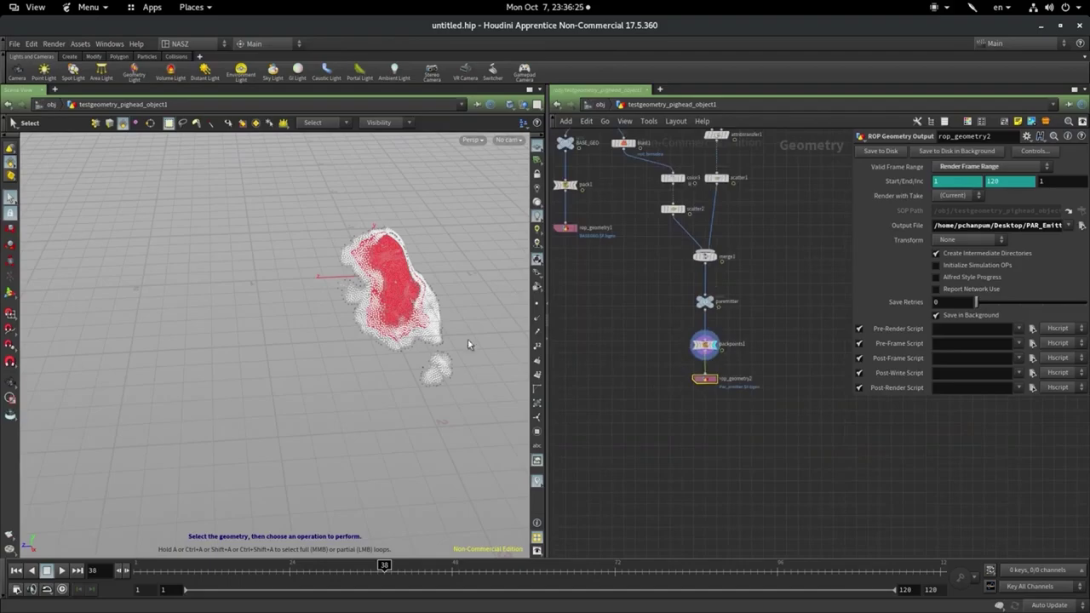
scroll(638, 324, "up", 1)
scroll(653, 211, "up", 1)
At the object level, turn off the pig-head object's display flag
left_click(601, 104)
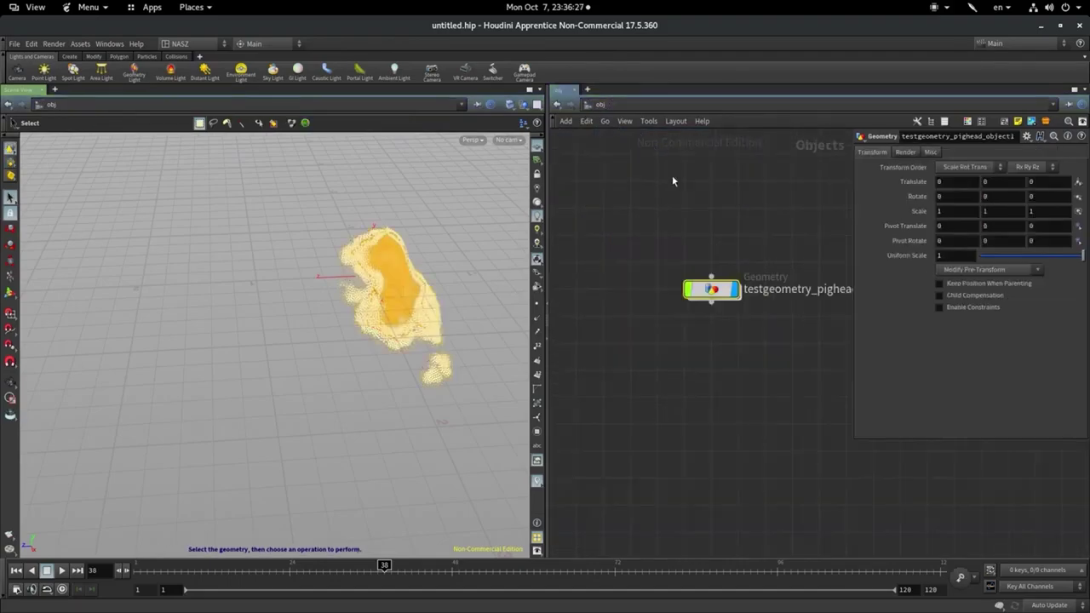
left_click(736, 289)
middle_click_drag(794, 363, 654, 244)
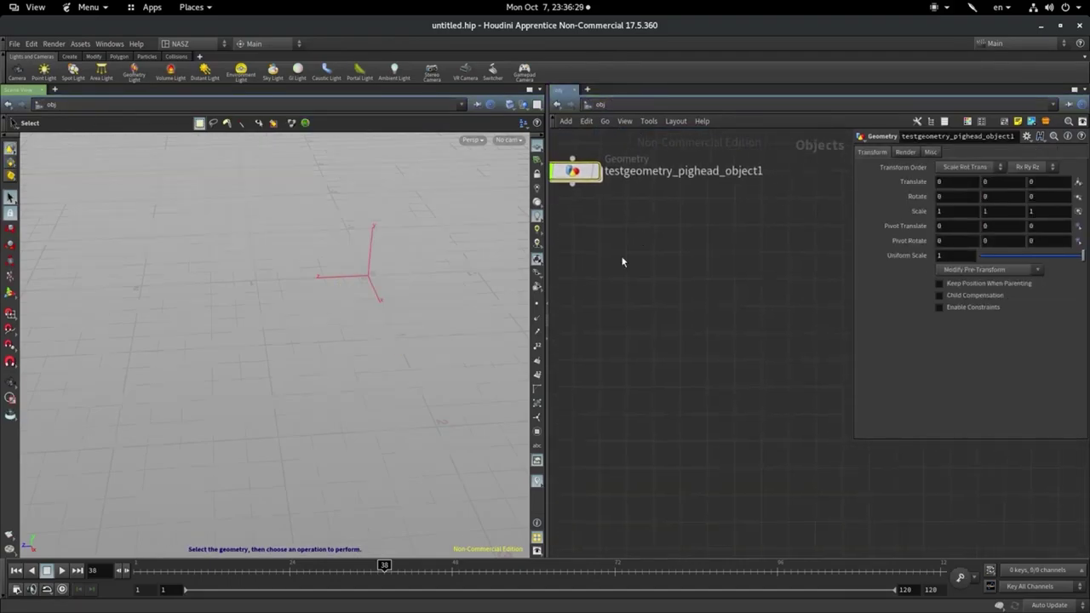
Add a Geometry object, rename geo1 to 'BASE_GEO', and step inside it
key("Tab")
type("geo")
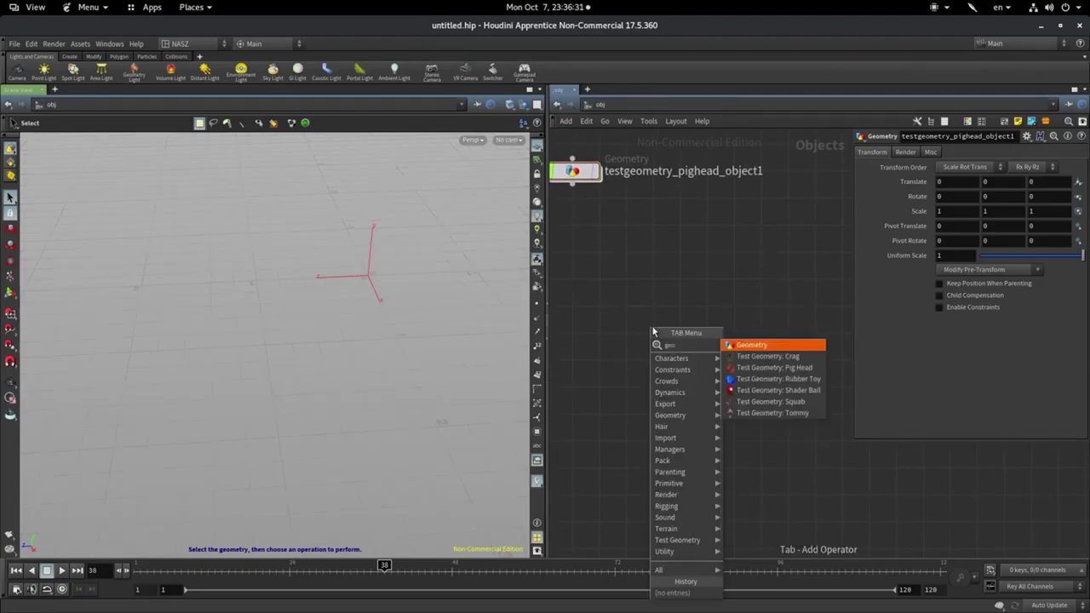
left_click(756, 345)
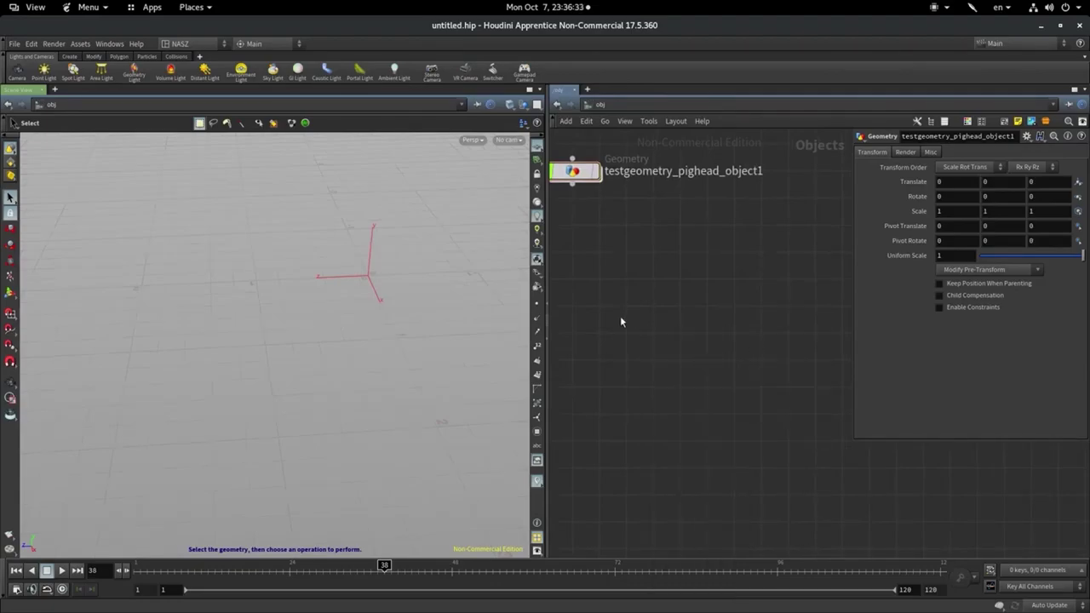
key("Tab")
type("ge")
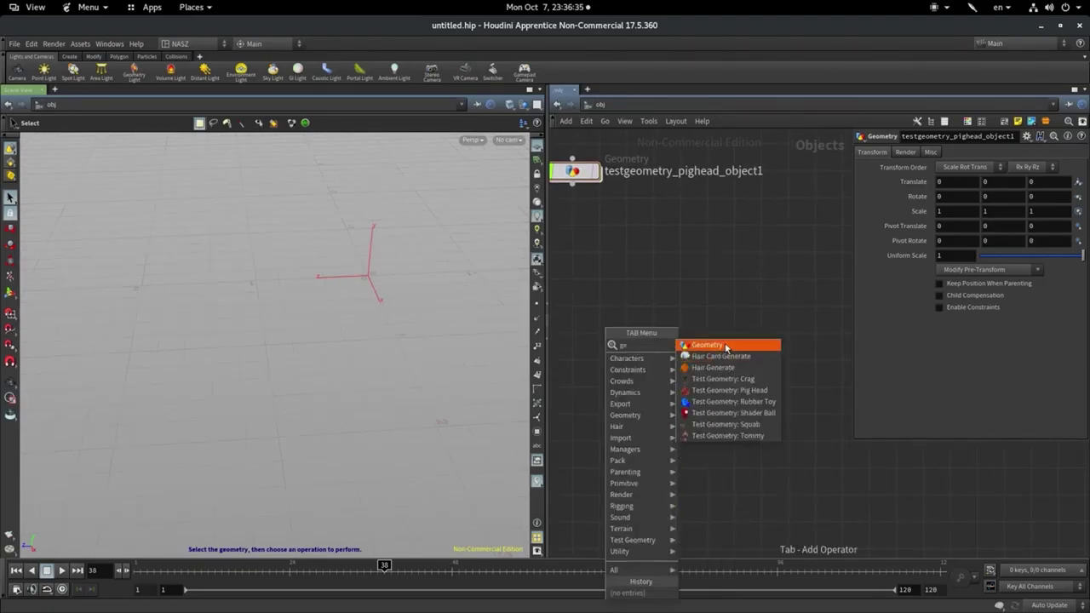
left_click(726, 347)
left_click(697, 306)
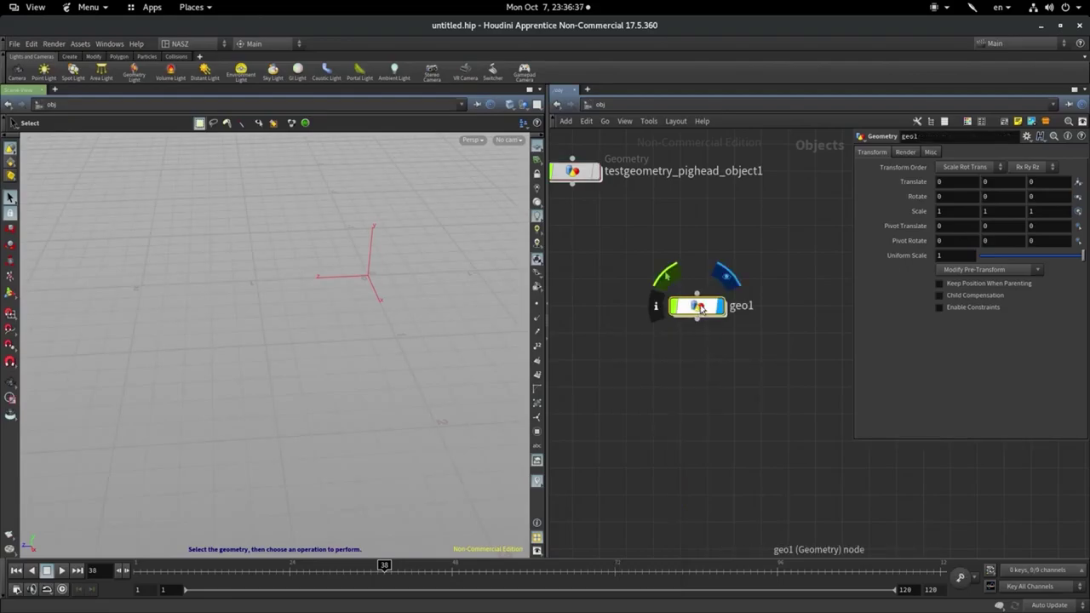
double_click(739, 306)
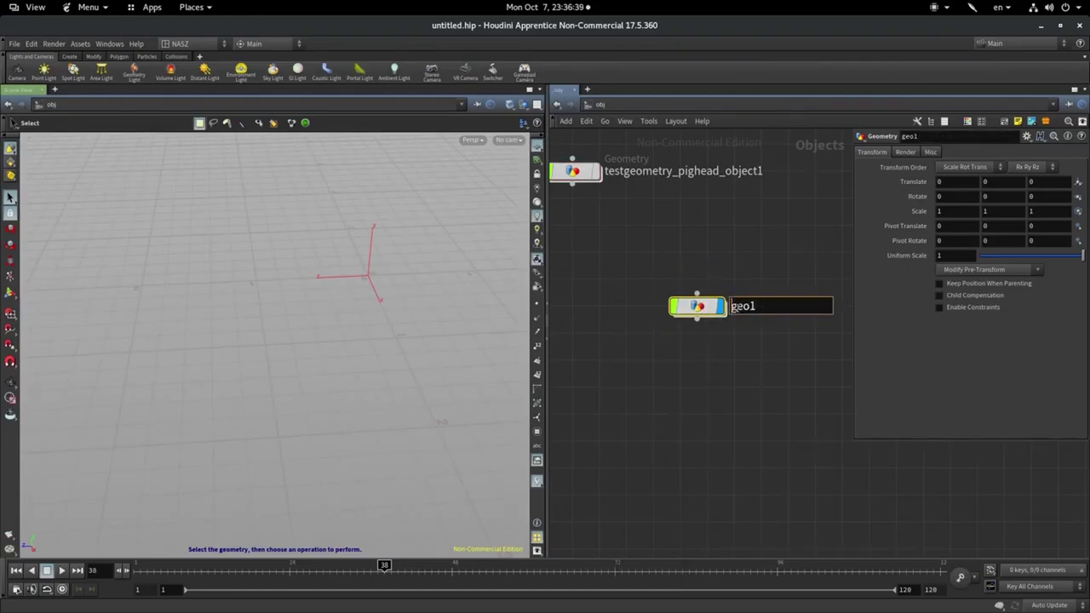
left_click(743, 306)
key("BackSpace")
key("BackSpace")
key("BackSpace")
key("BackSpace")
type("B")
type("ASE_")
type("GEO")
key("Return")
key("Return")
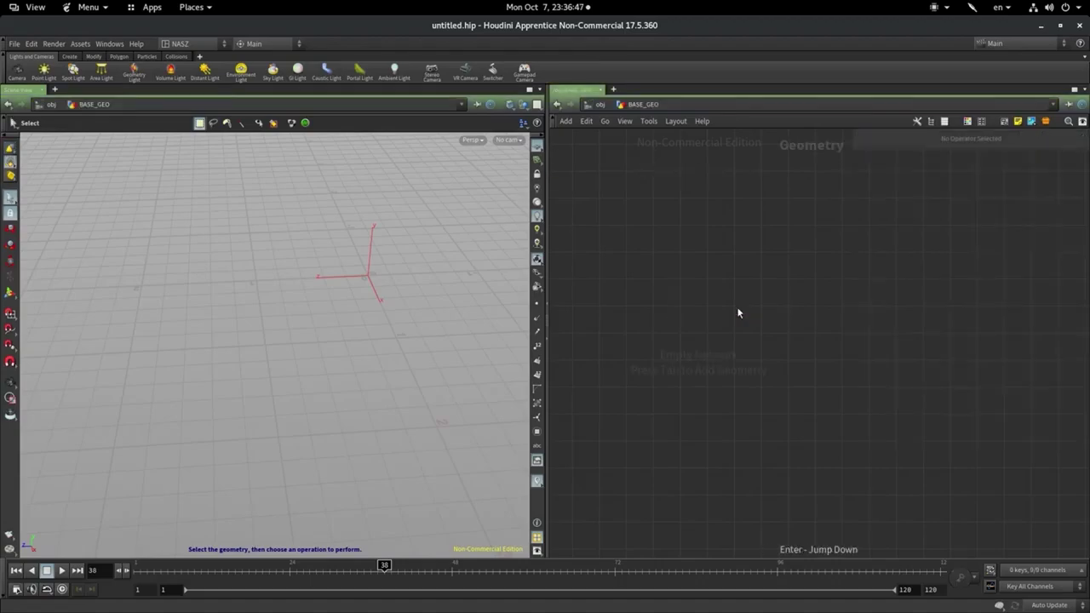
Add a File node loading the Desktop BASEGEO.$F.bgeo (1-120) sequence
key("Tab")
type("f")
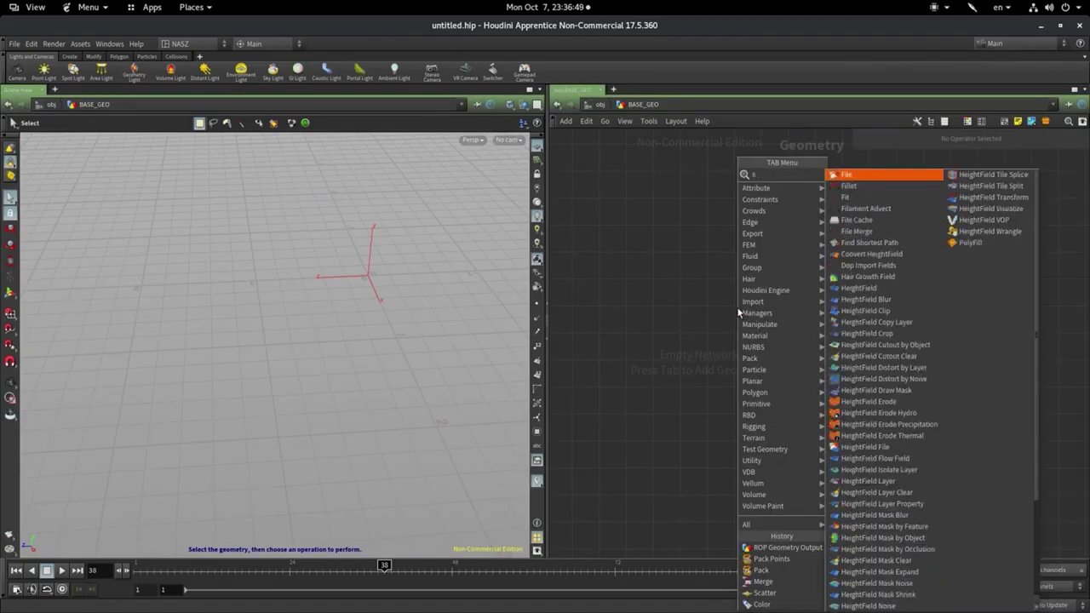
type("i")
left_click(856, 175)
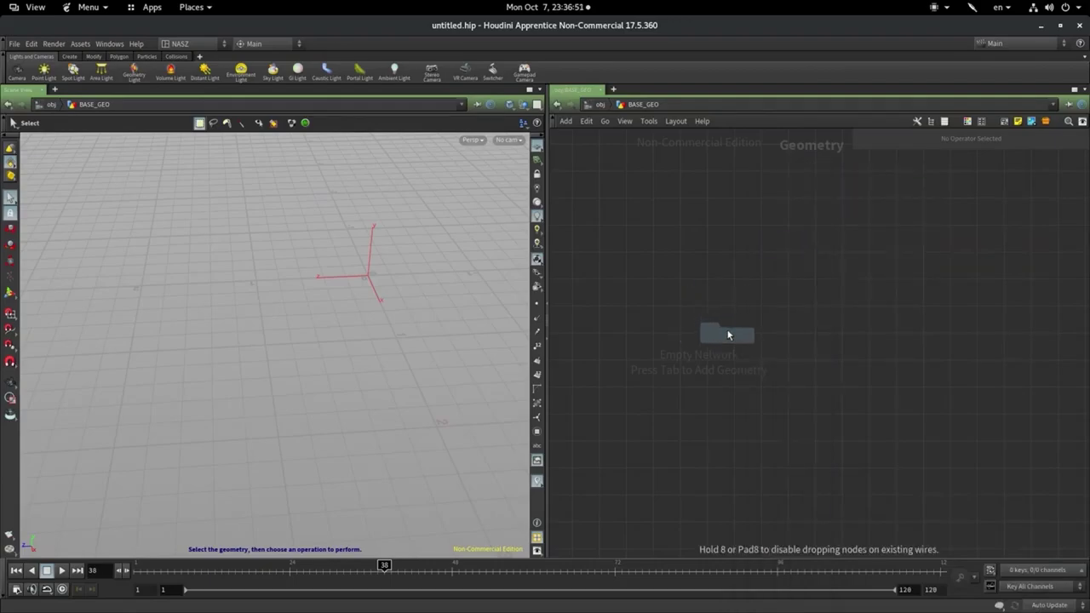
left_click(725, 333)
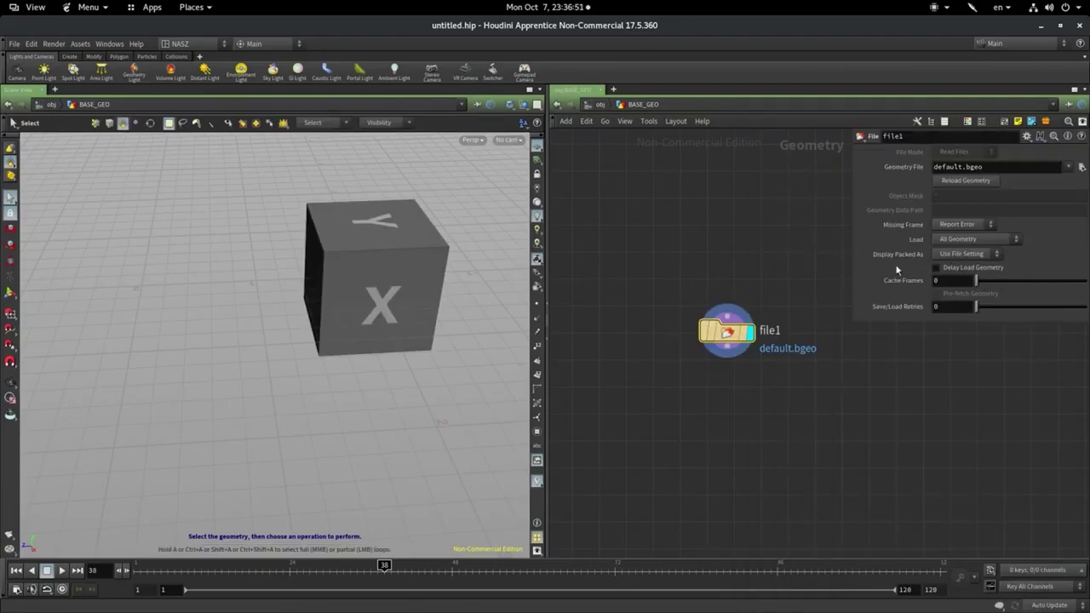
left_click(1081, 168)
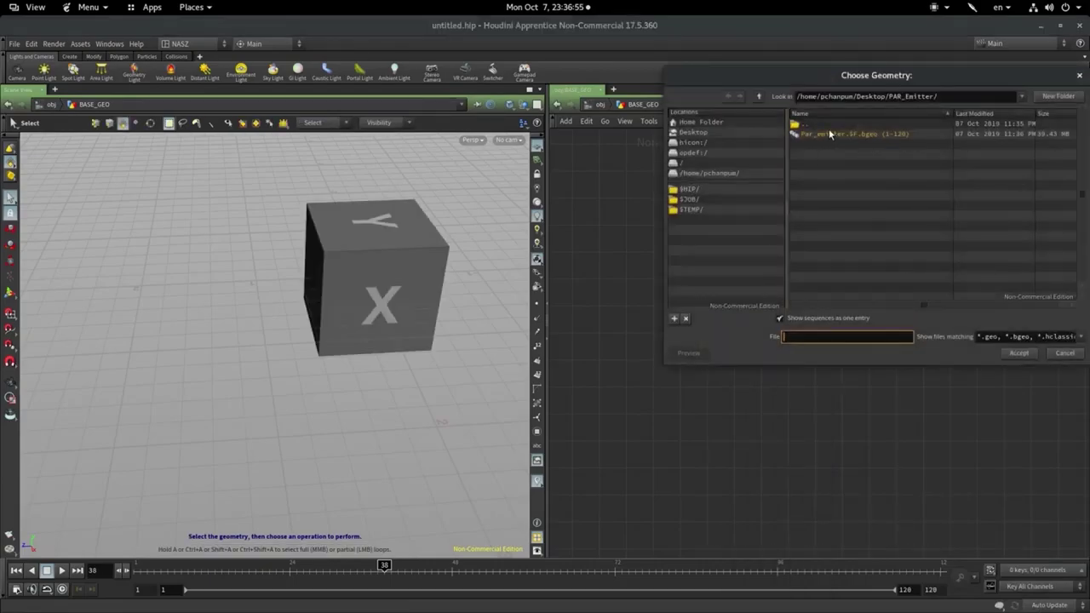
left_click(759, 96)
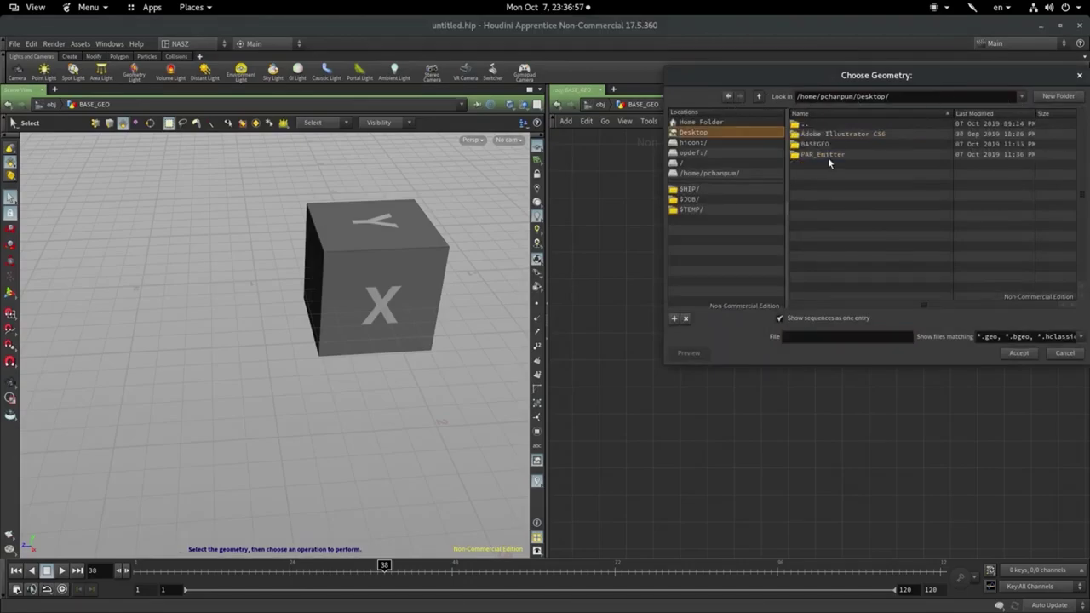
double_click(820, 145)
left_click(850, 136)
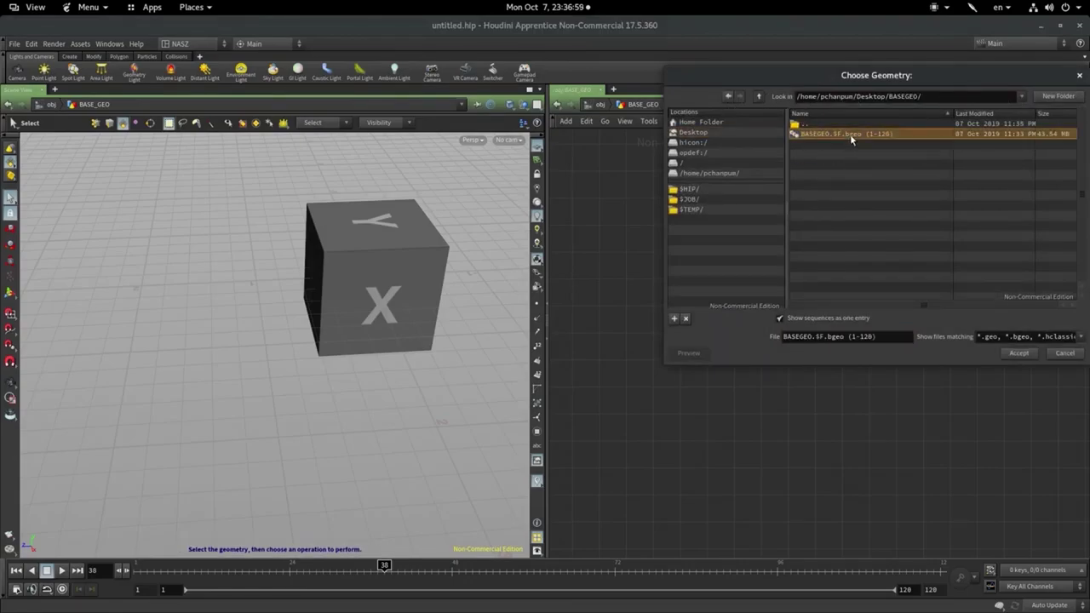
left_click(1020, 353)
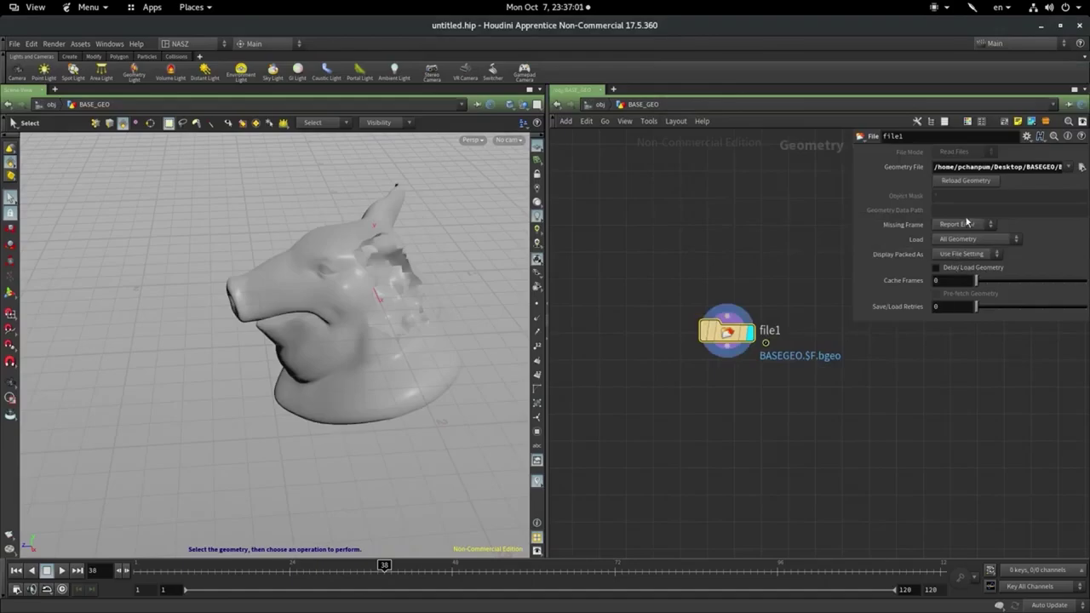
Orbit to the pig head, check file1's point and primitive counts, and scrub to about frame 45
left_click_drag(229, 487, 307, 496, "alt")
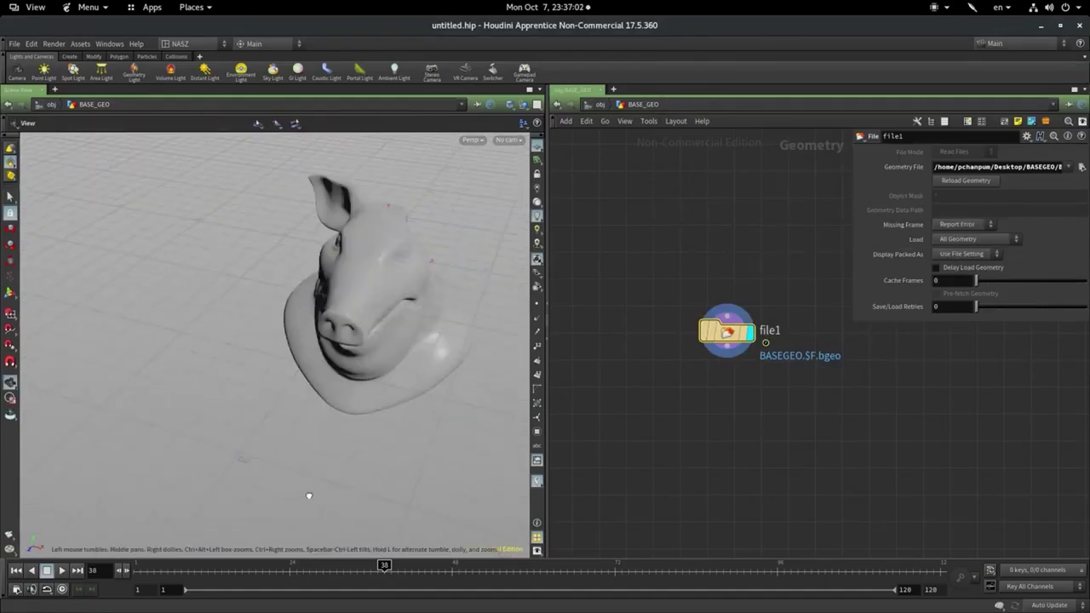
middle_click(724, 334)
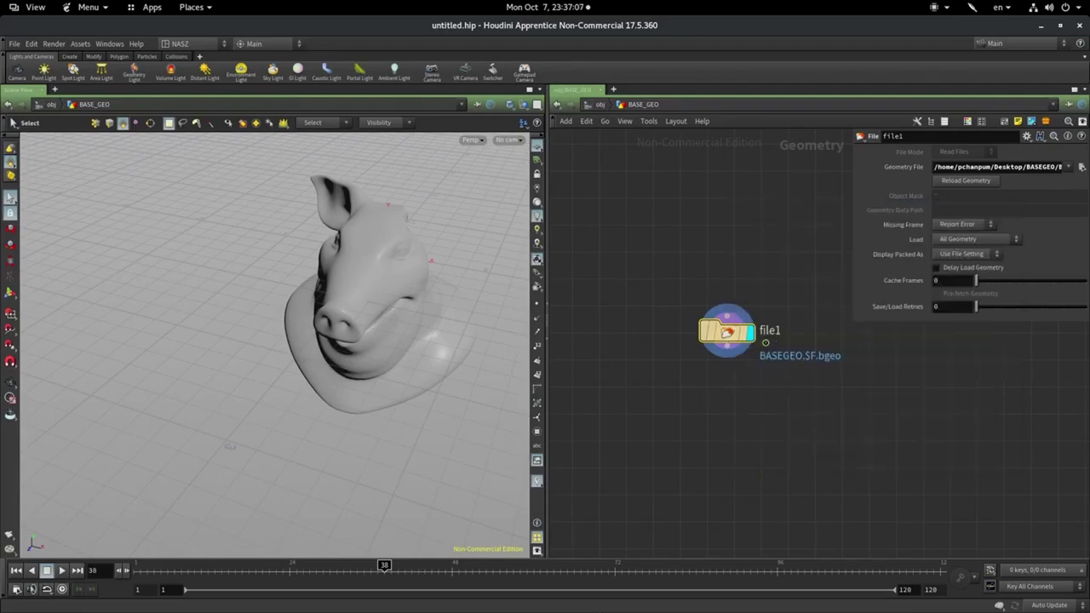
middle_click(735, 341)
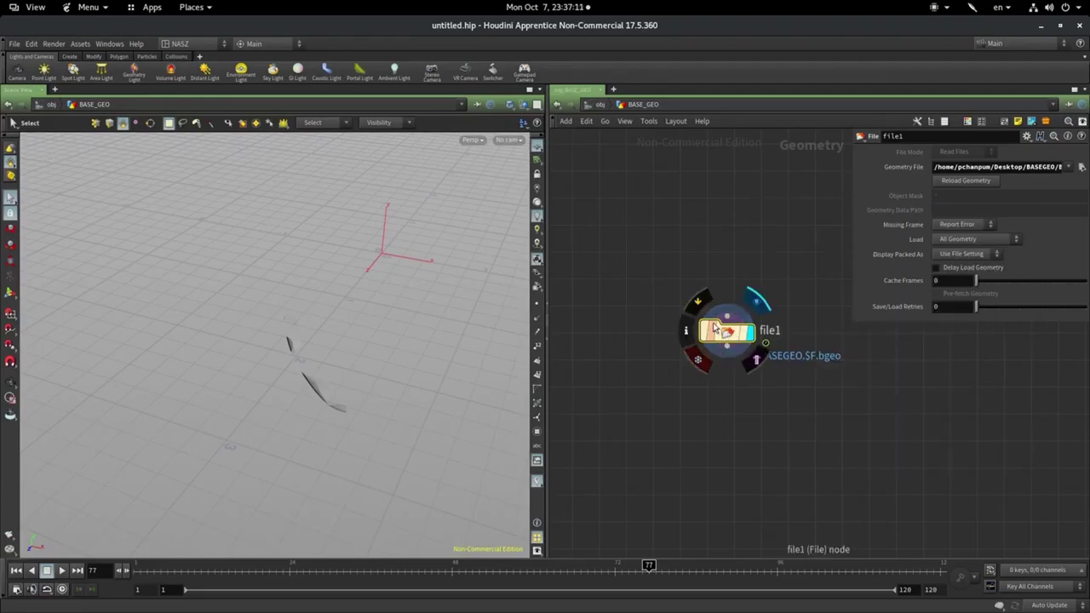
mouse_move(473, 569)
left_mouse_down()
mouse_move(401, 576)
mouse_move(472, 569)
left_mouse_up()
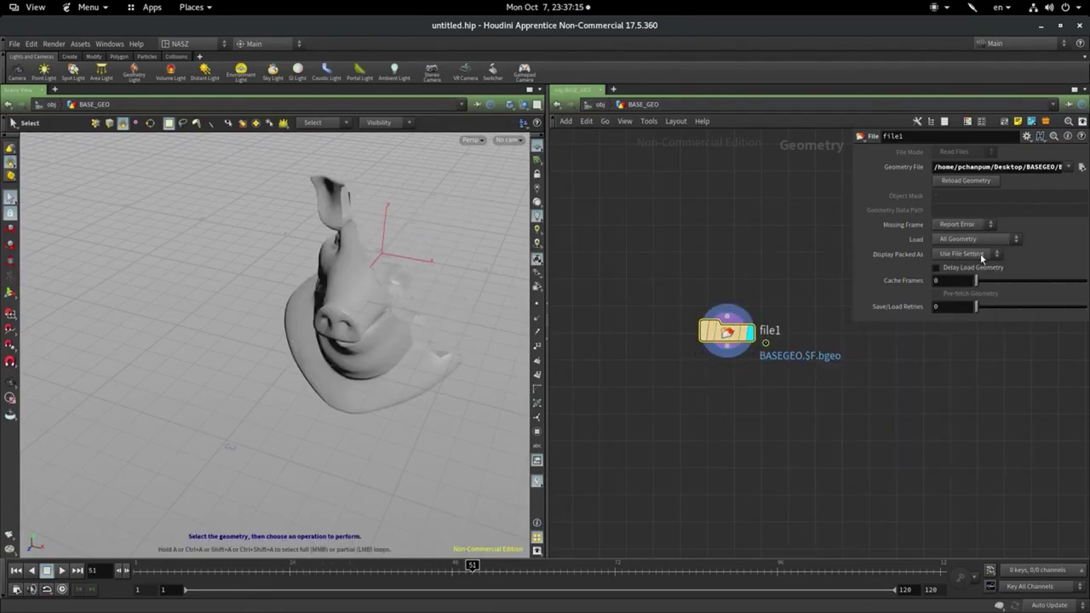
Set file1 to load as Packed Disk Primitive and preview it displayed as a point cloud
left_click(981, 239)
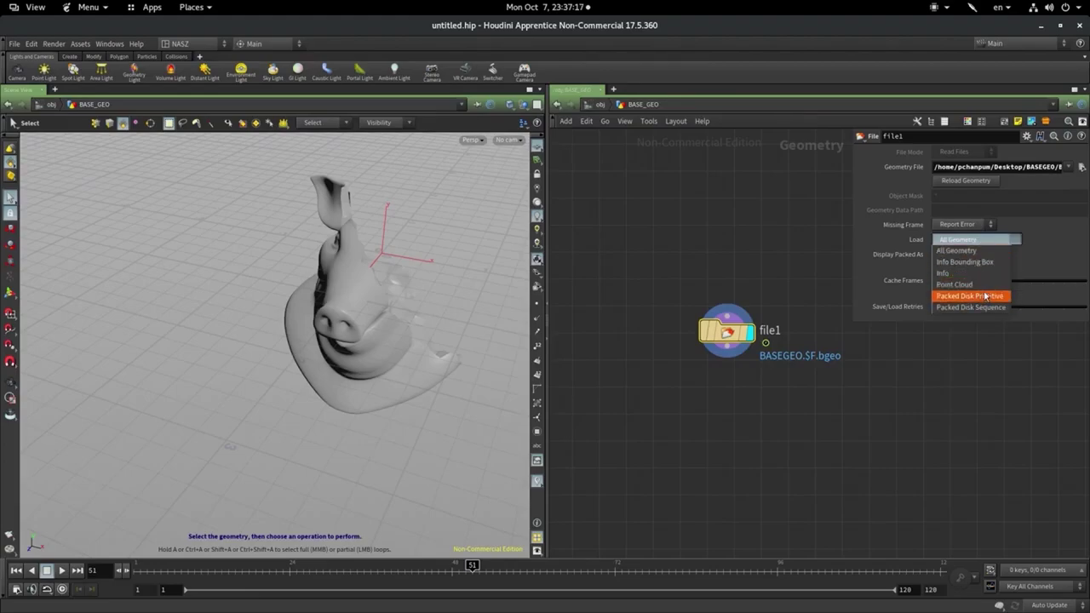
left_click(1005, 298)
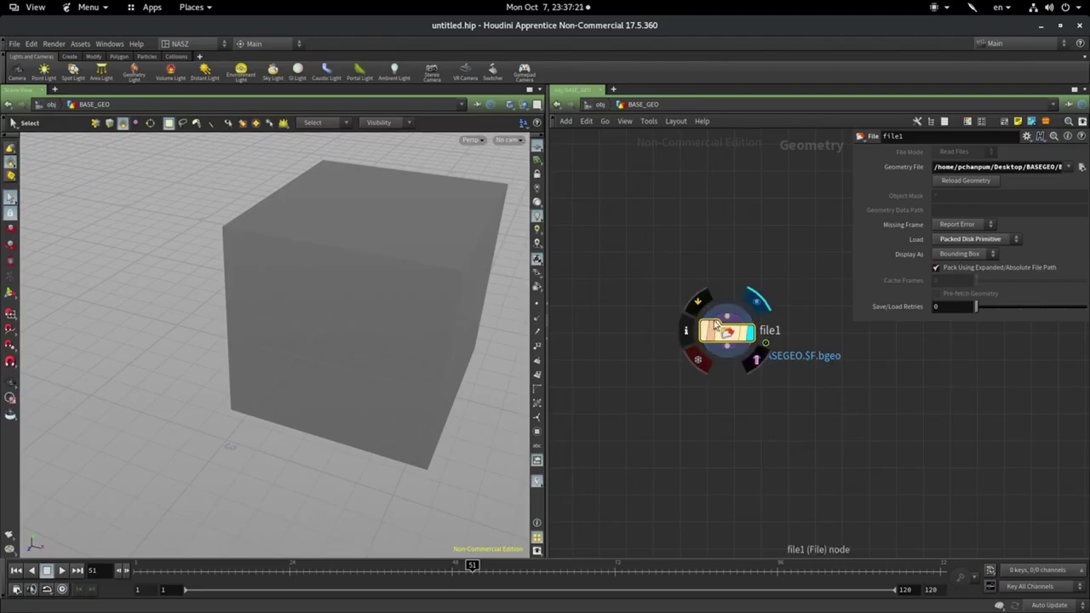
middle_click(758, 328)
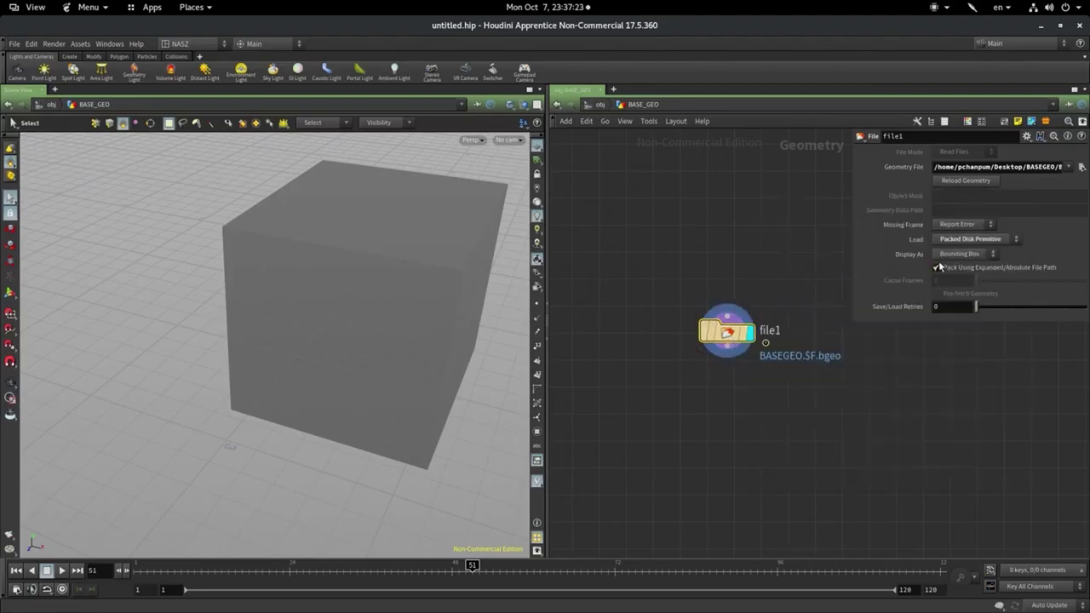
left_click(962, 254)
left_click(951, 278)
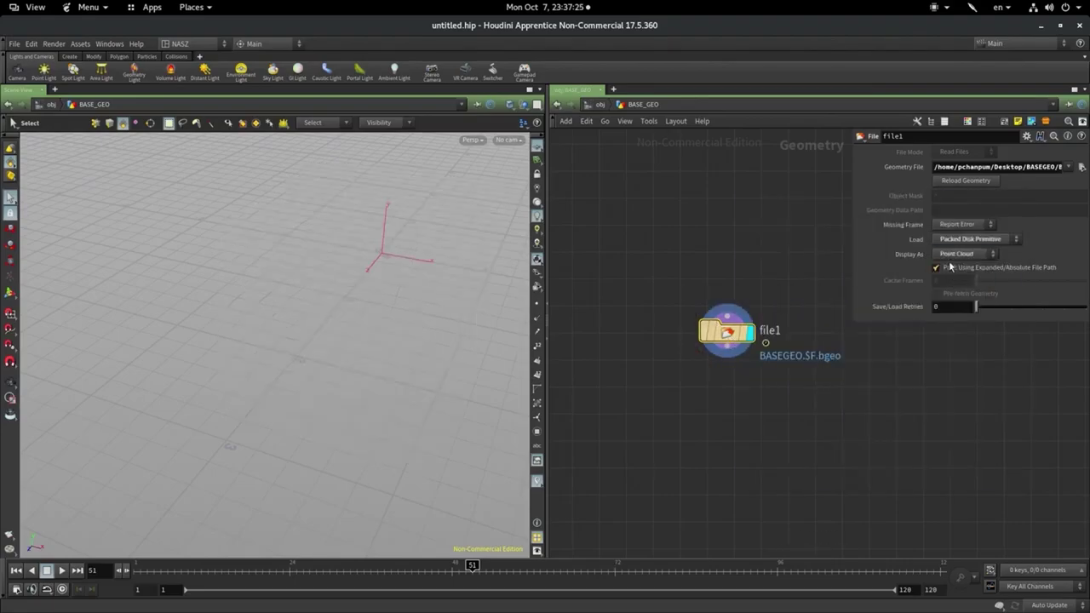
Compare Full Geometry, Point Cloud and Centroids display modes while scrubbing between frames 36 and 71
left_click_drag(520, 565, 608, 566)
left_click(969, 255)
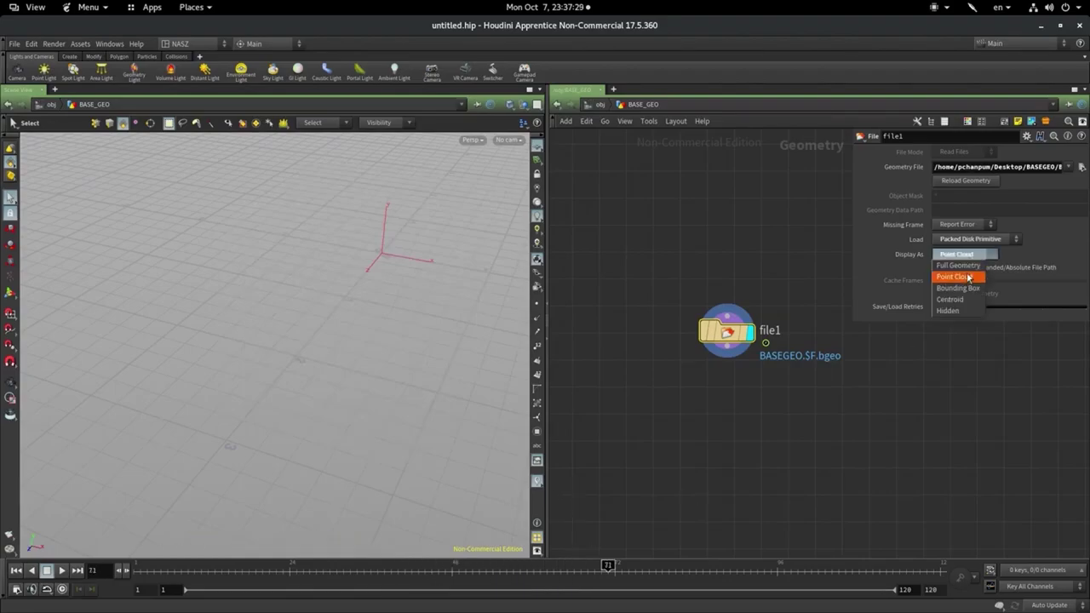
left_click(955, 265)
left_click(425, 567)
left_click_drag(416, 579, 371, 566)
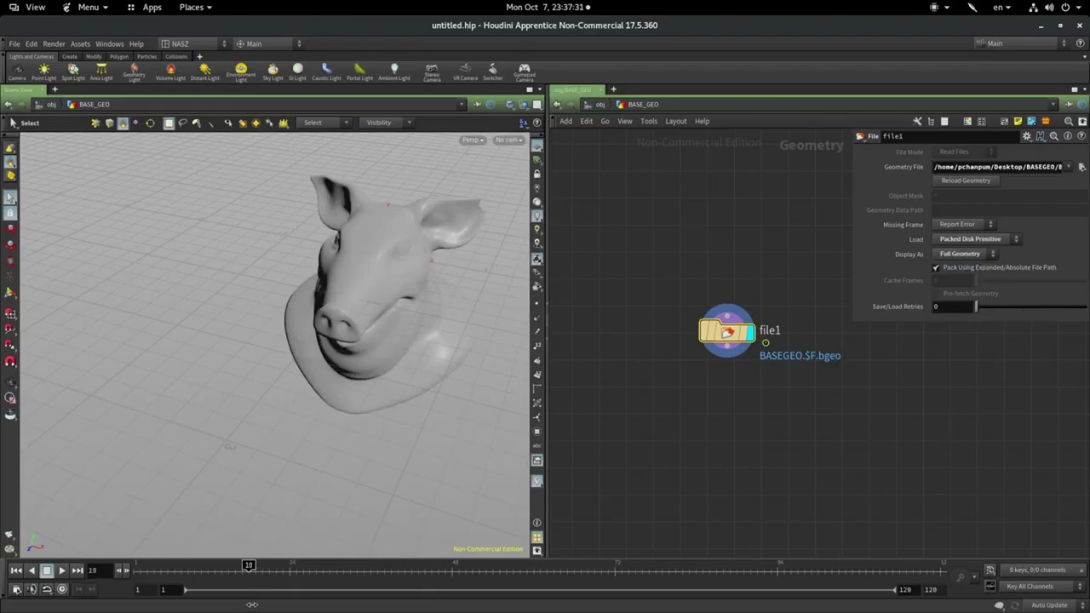
left_click(939, 255)
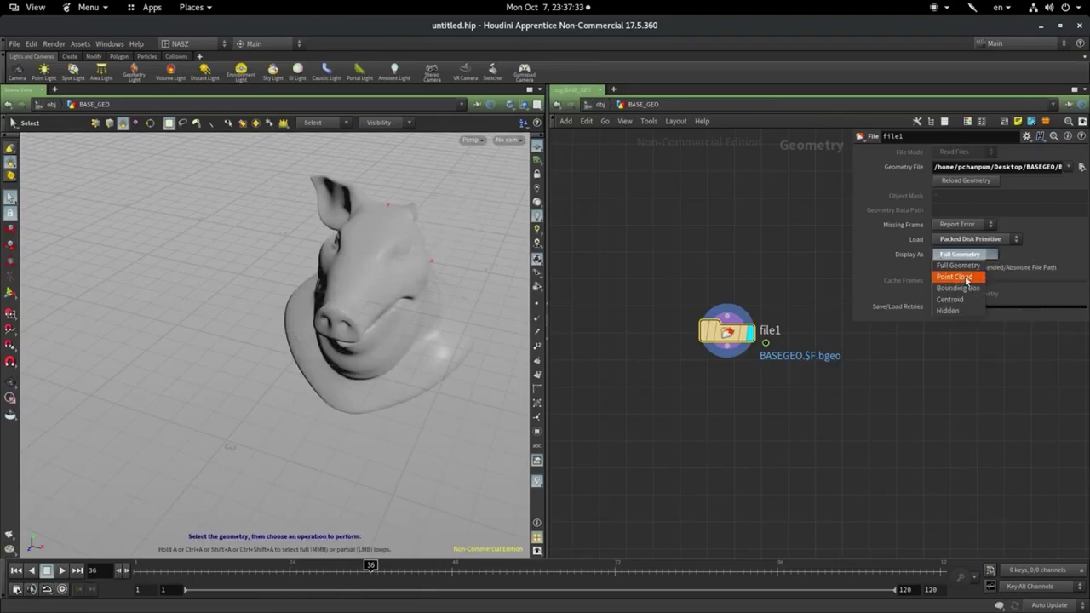
left_click(958, 277)
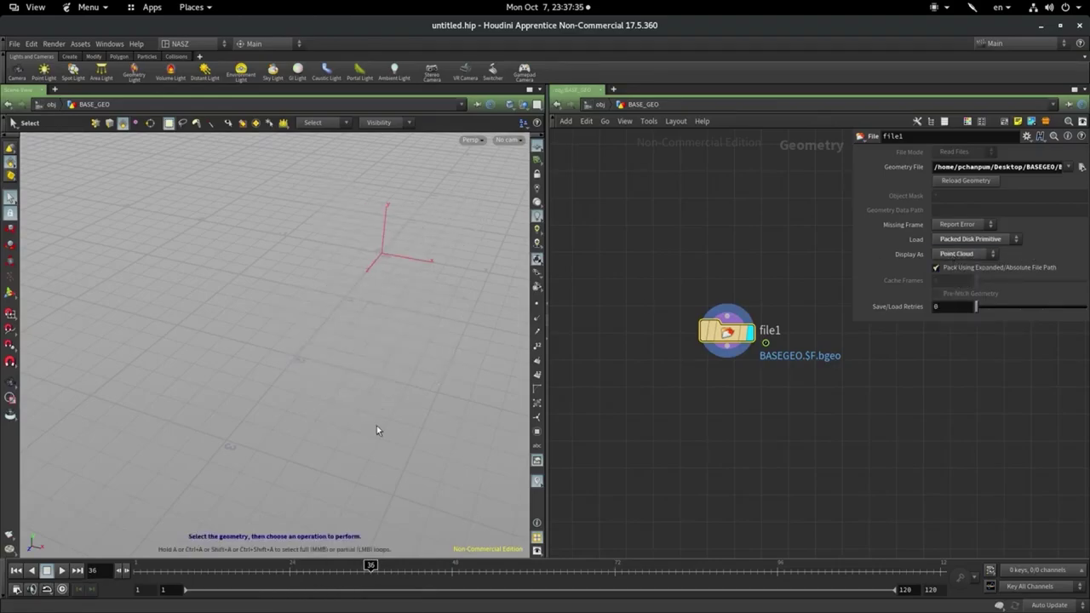
left_click_drag(452, 397, 456, 401, "alt")
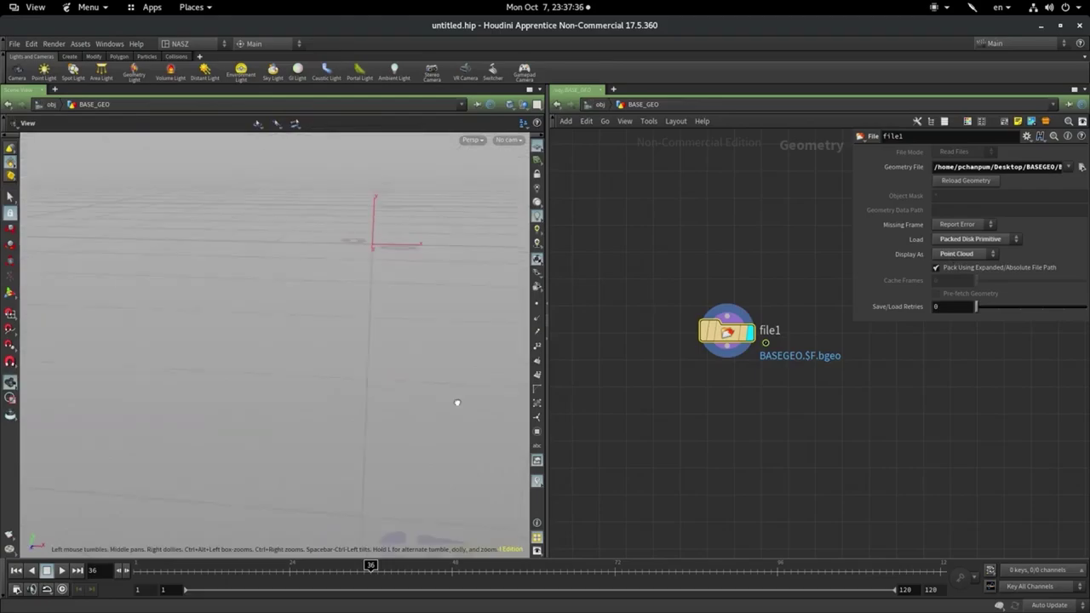
left_click(967, 258)
left_click(944, 301)
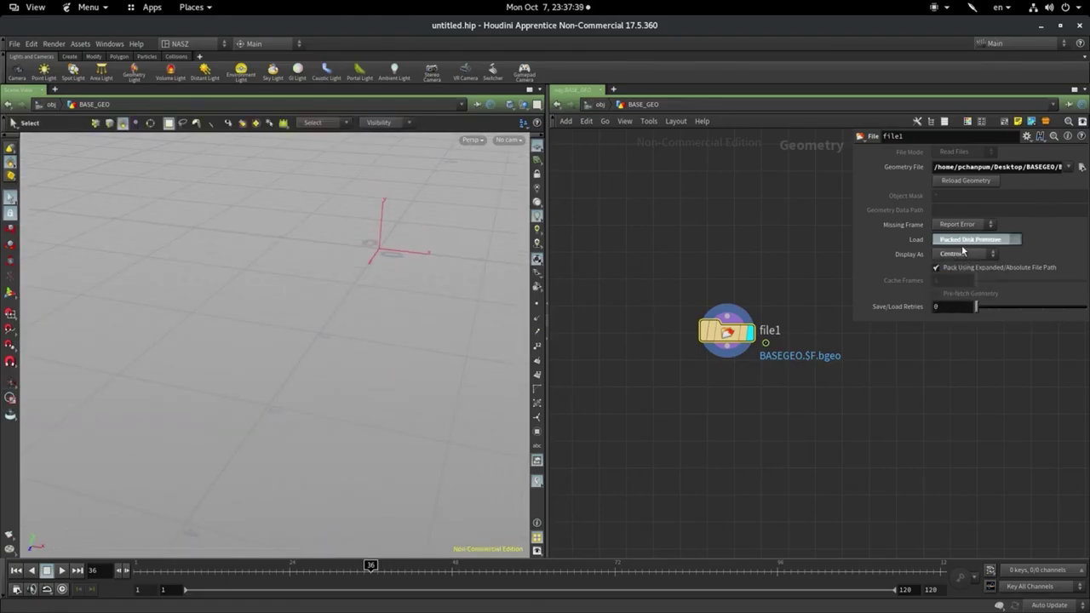
Switch Load back to Packed Disk Primitive and set Display As to Full Geometry
left_click(980, 241)
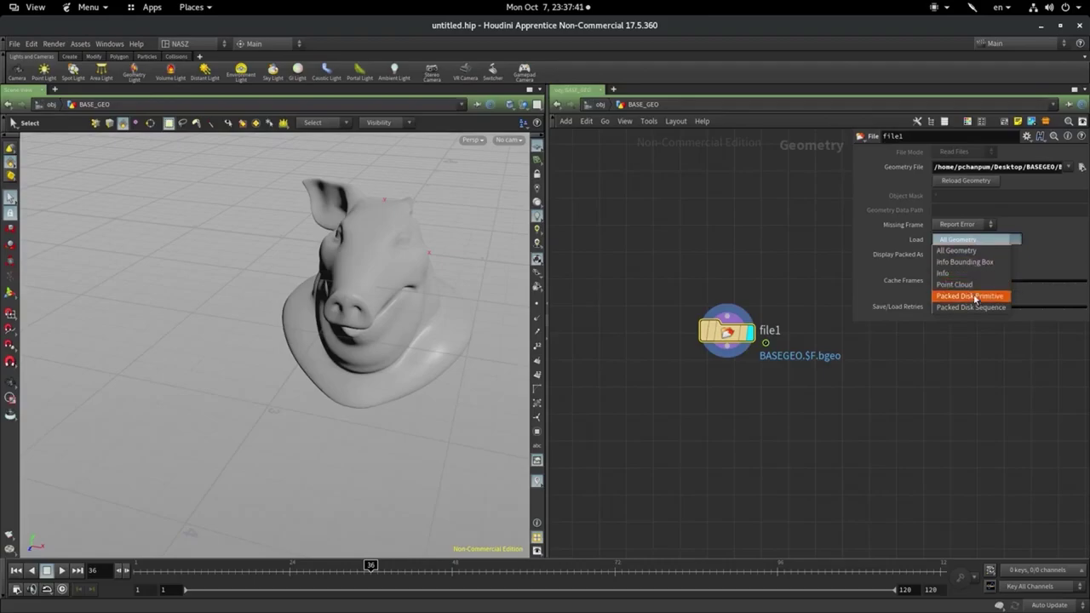
left_click(971, 285)
left_click(984, 243)
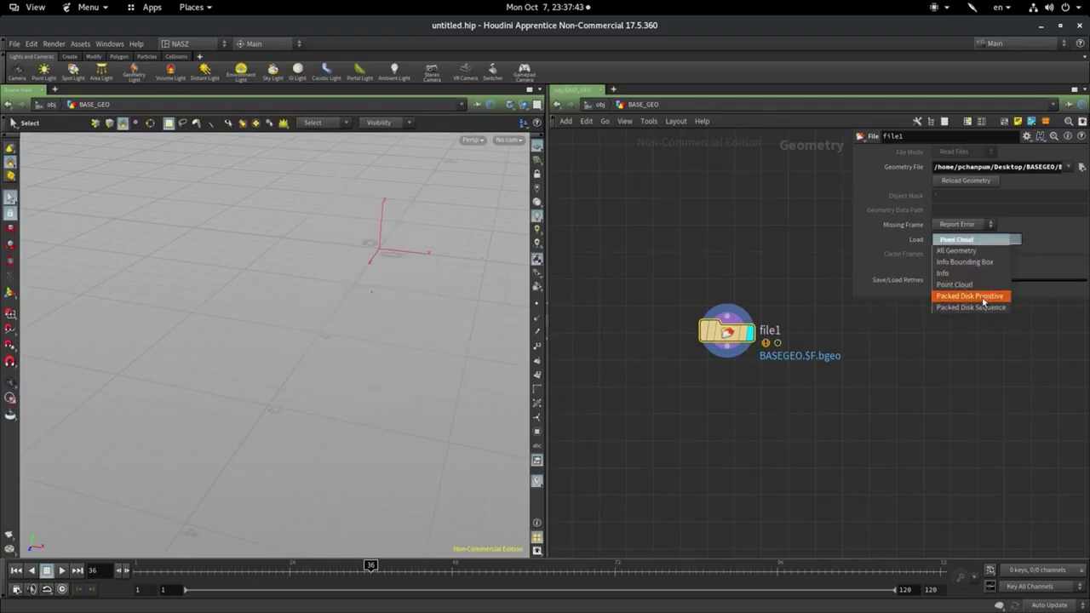
left_click(984, 298)
left_click(981, 253)
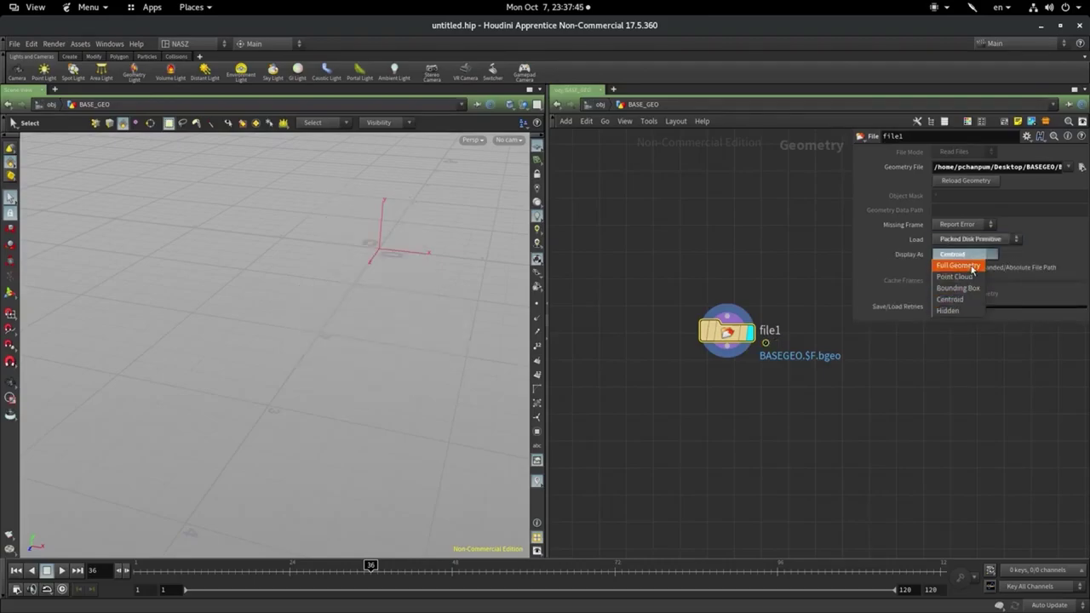
left_click(957, 265)
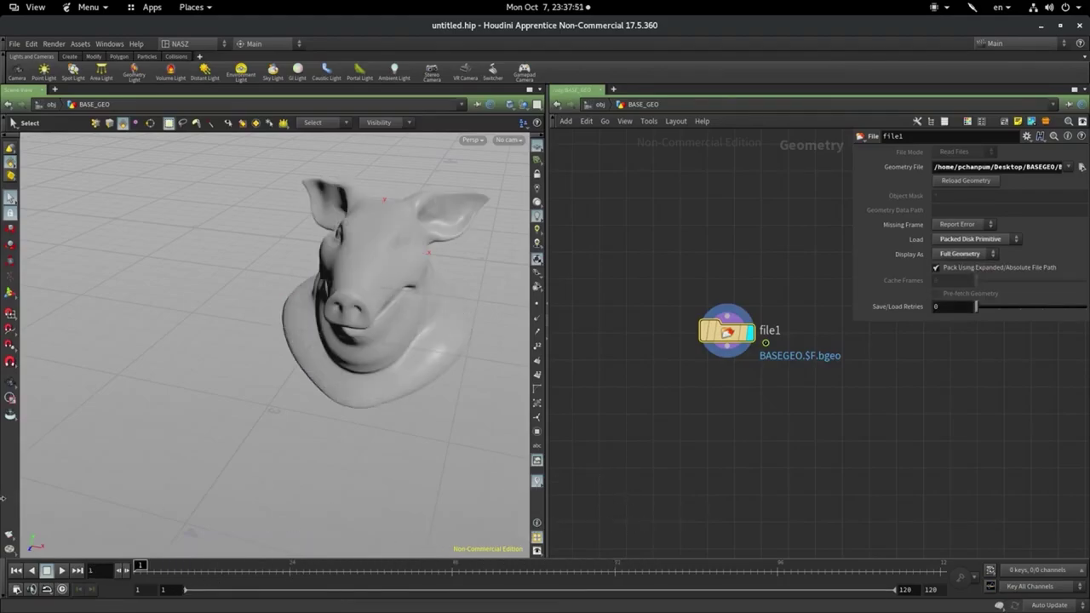
At /obj, move BASE_GEO up-left and add a new Geometry object below it
left_click(598, 104)
left_click_drag(697, 316, 575, 247)
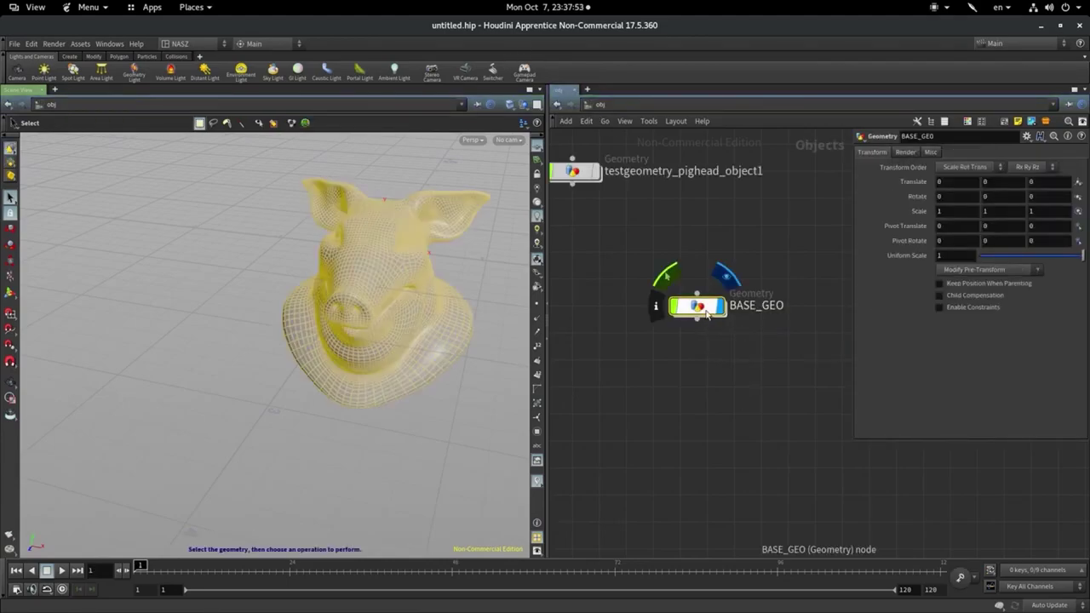
key("h")
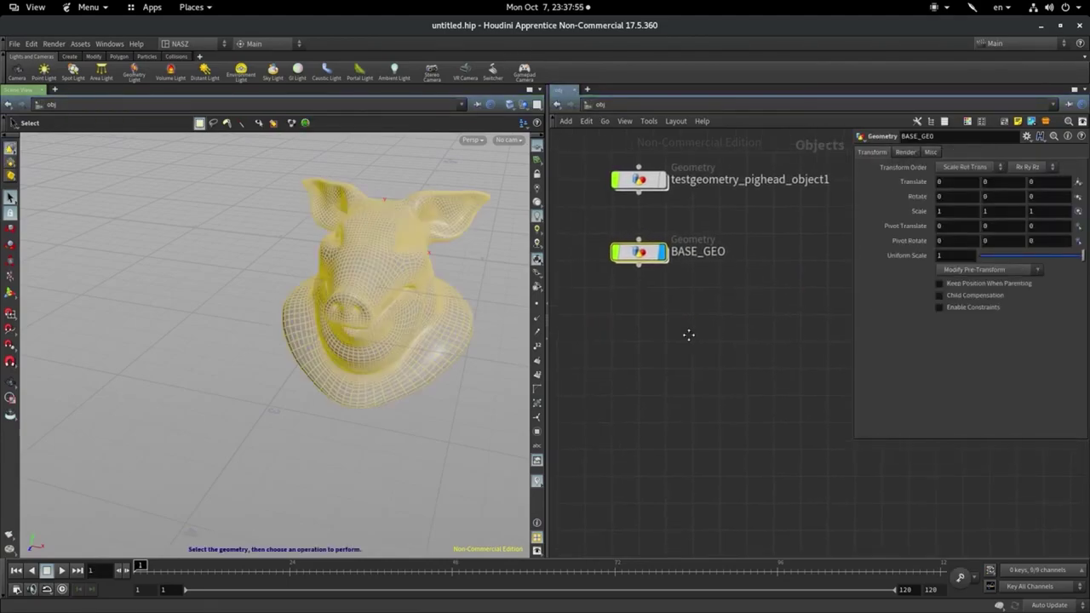
key("Tab")
type("geo")
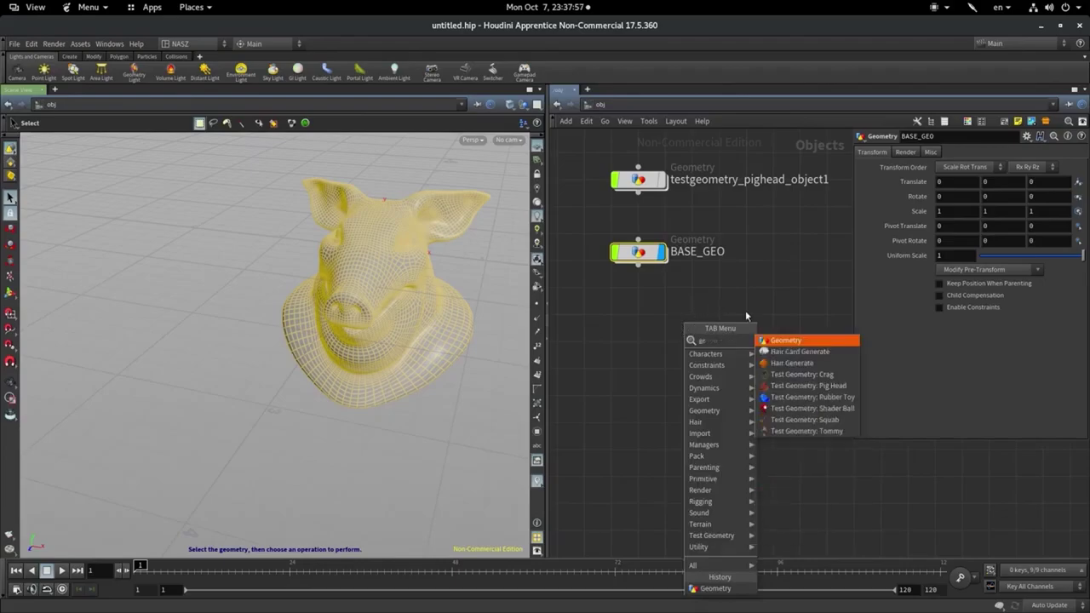
key("Return")
left_click(638, 332)
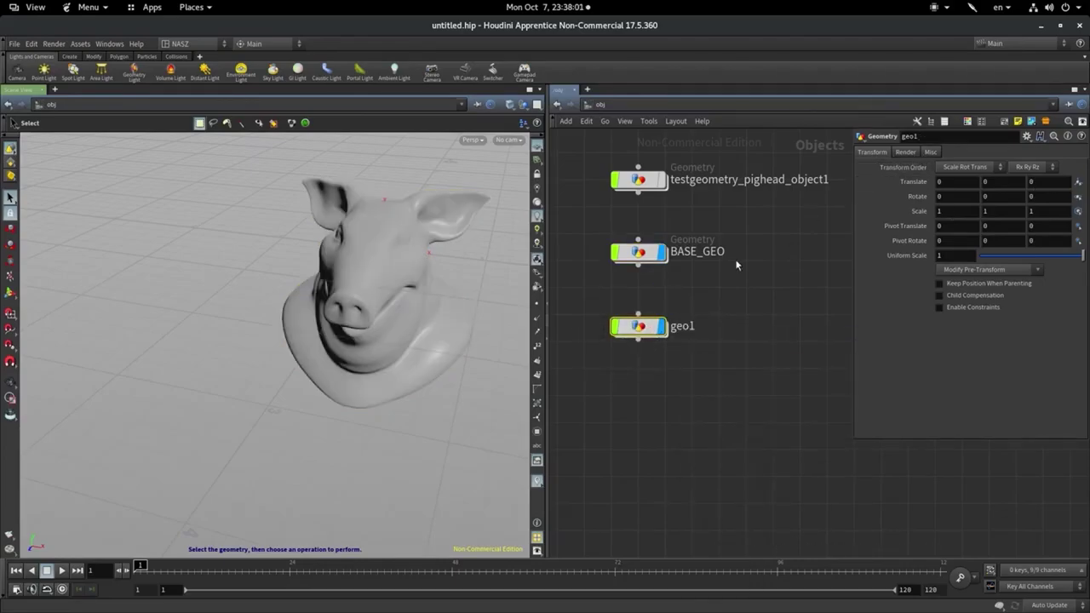
Rename the new object PAR_Emitter, dive inside it and start placing a File node
double_click(682, 326)
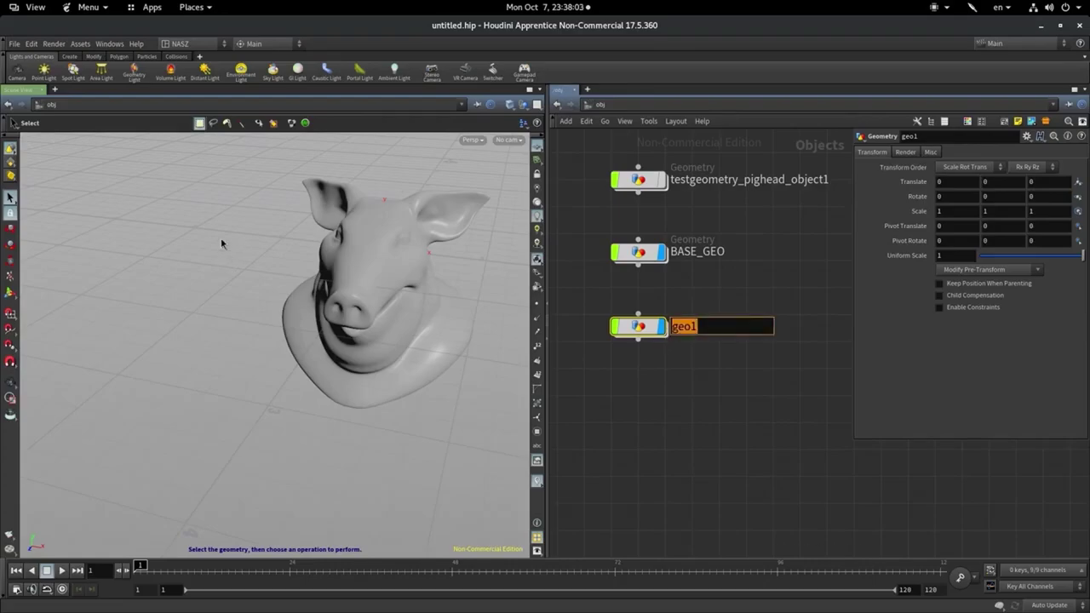
type("PA")
type("R_Emi")
type("tter")
key("Return")
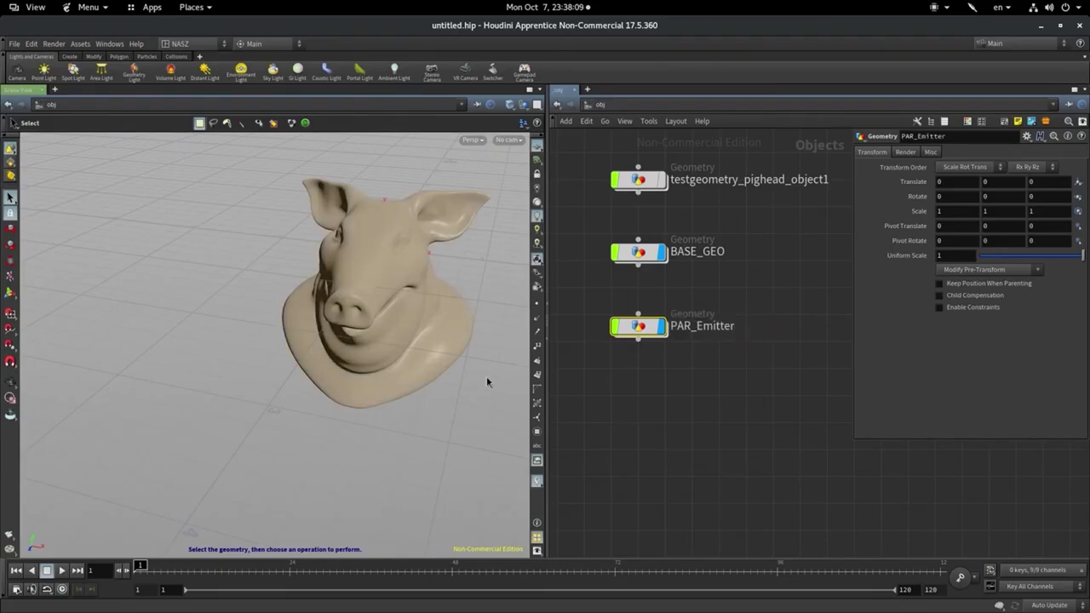
double_click(647, 326)
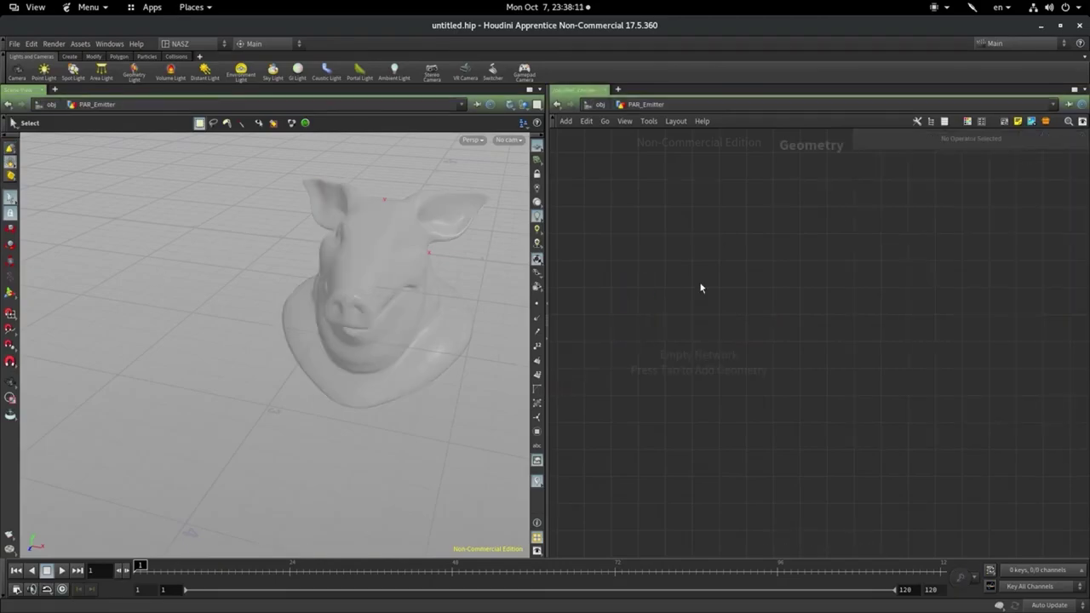
key("Tab")
type("fi")
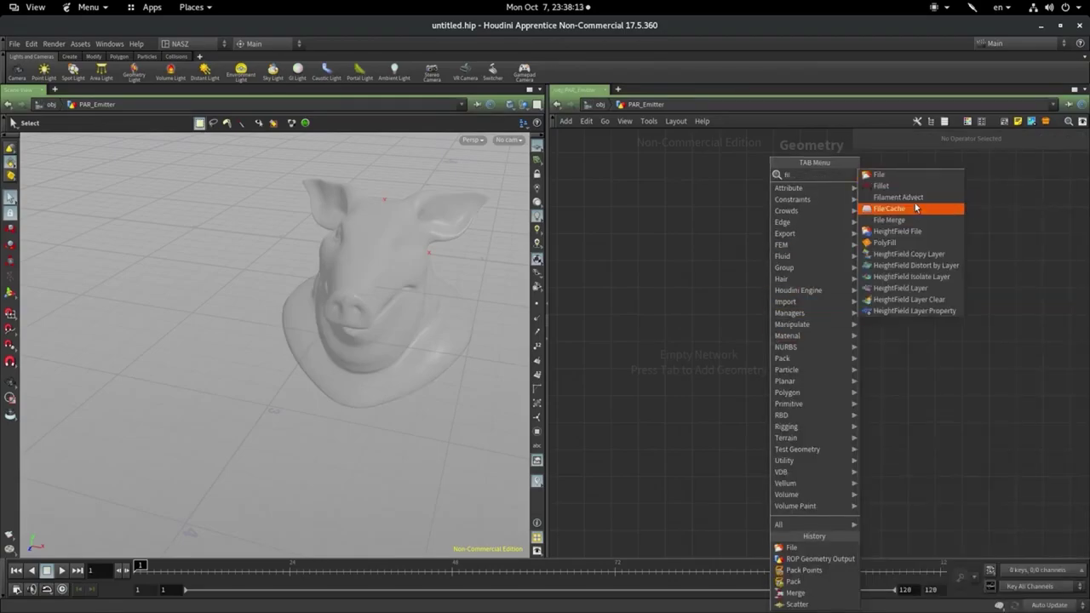
left_click(907, 175)
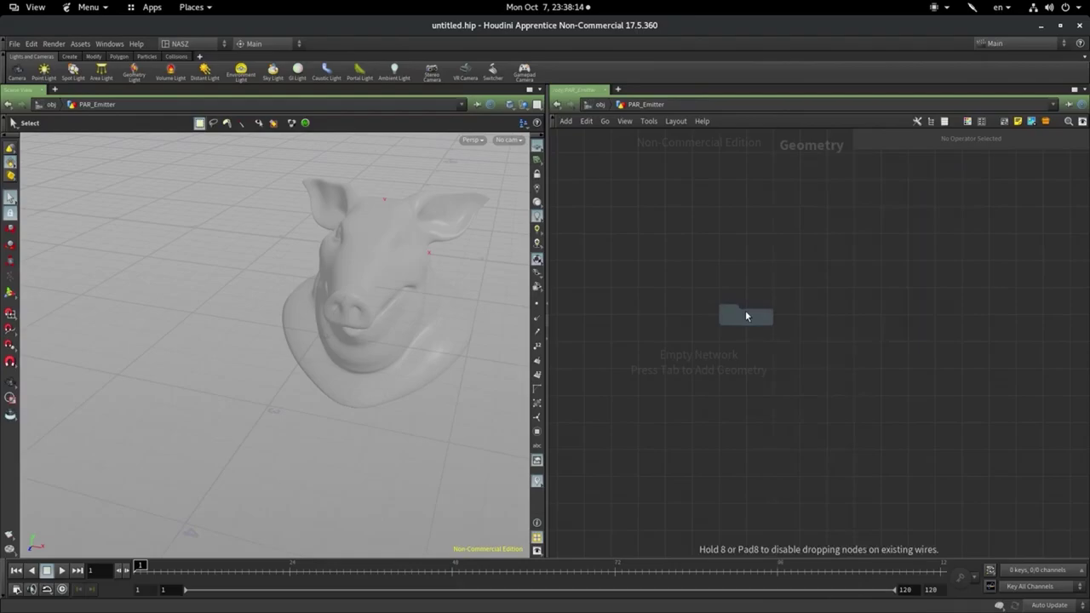
Add a File node reading Desktop/PAR_Emitter/Par_emitter.$F.bgeo
left_click(746, 316)
left_click(1083, 166)
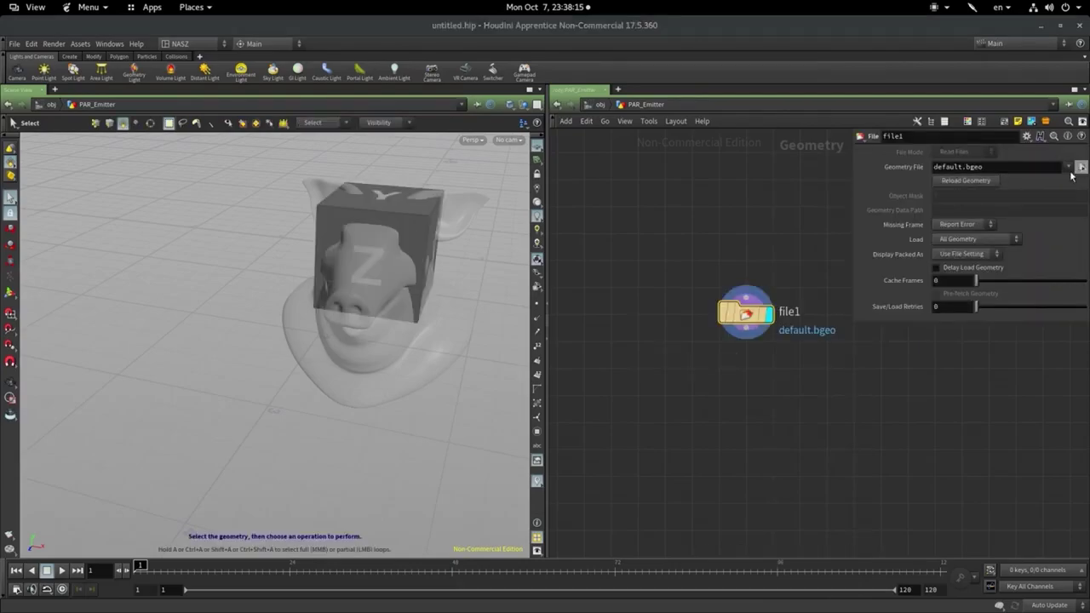
double_click(796, 124)
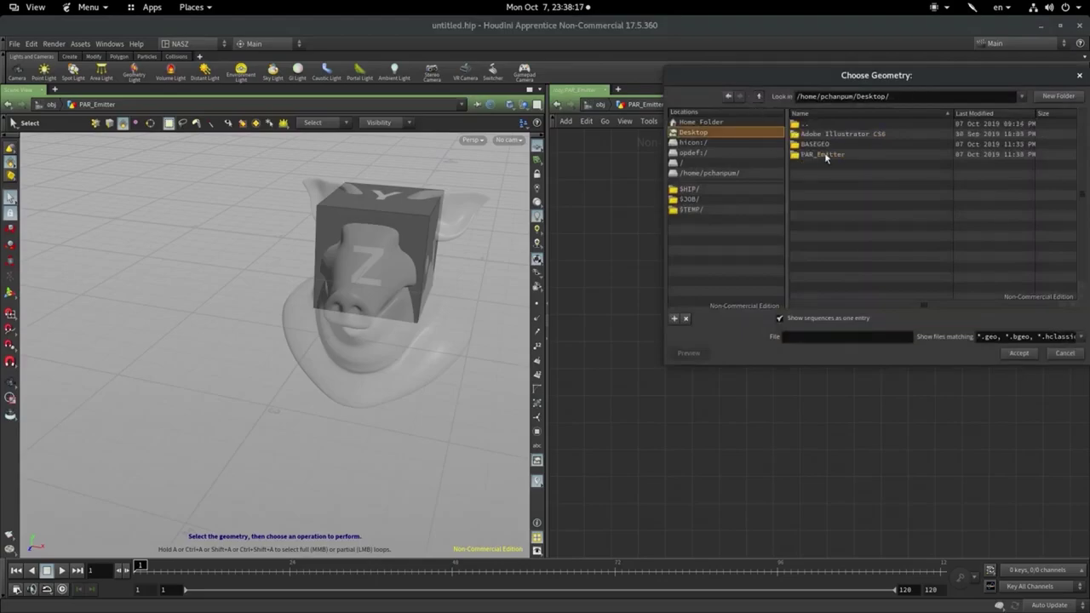
left_click(824, 155)
double_click(823, 155)
left_click(839, 136)
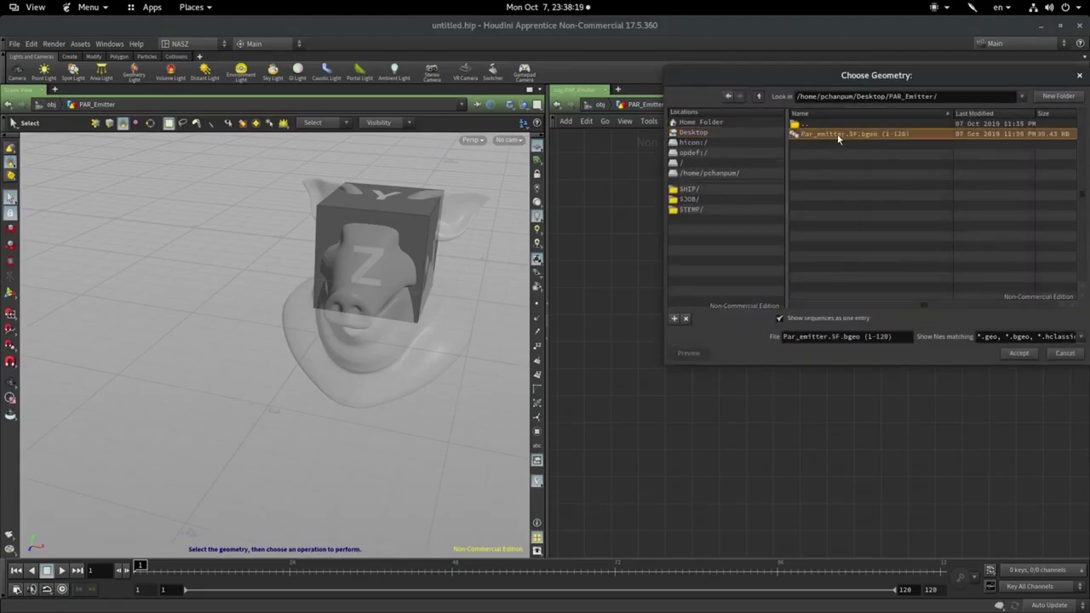
left_click(1019, 353)
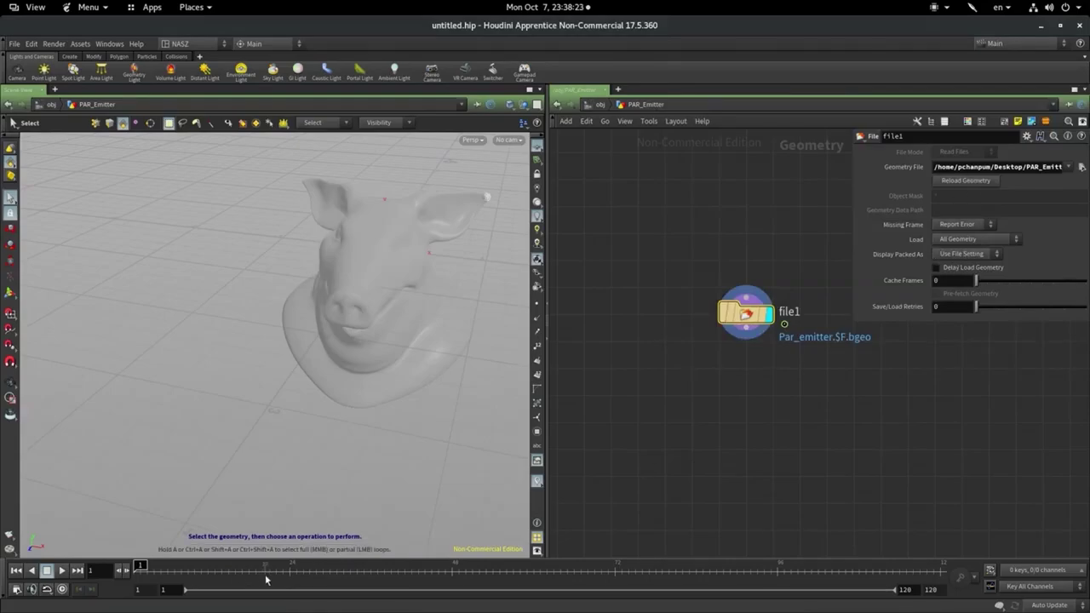
Set Load to Packed Disk Primitive and Display As to Full Geometry
mouse_move(266, 580)
left_mouse_down()
mouse_move(600, 533)
mouse_move(485, 523)
left_mouse_up()
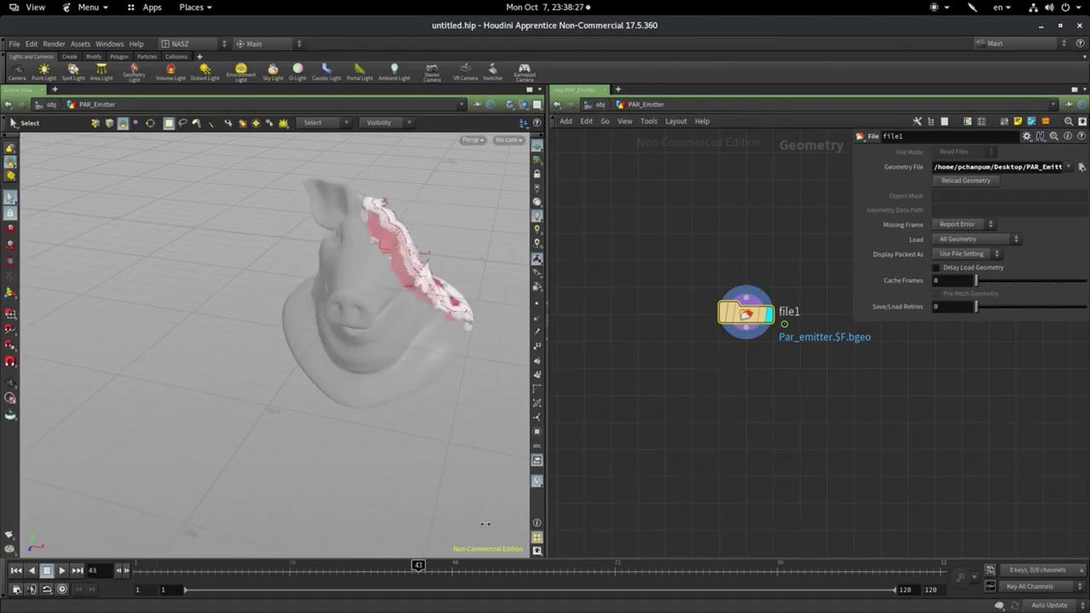
left_click_drag(484, 524, 709, 347)
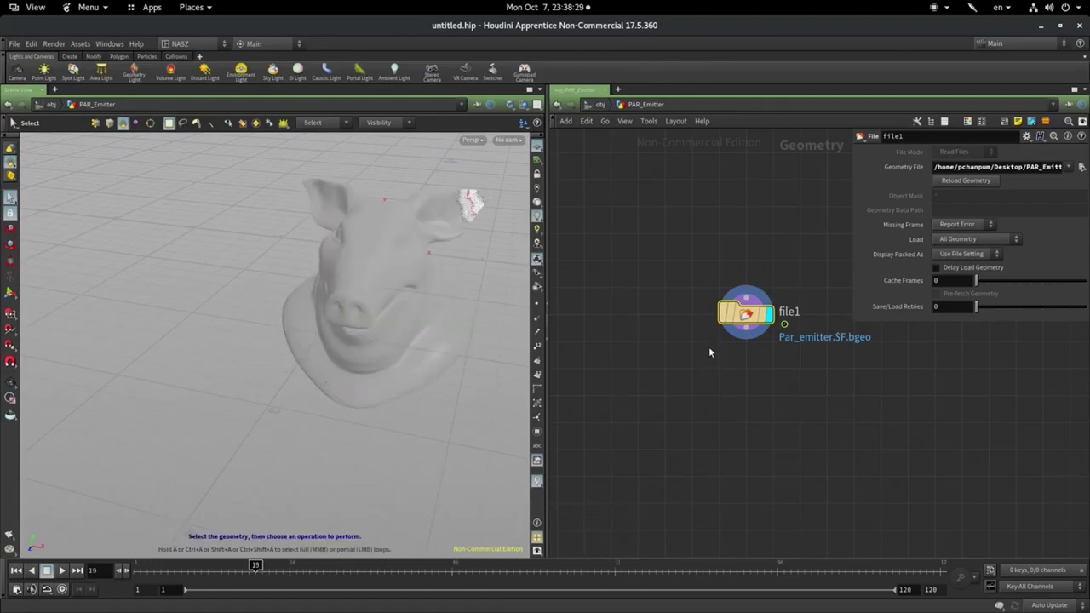
middle_click(749, 321)
left_click(990, 247)
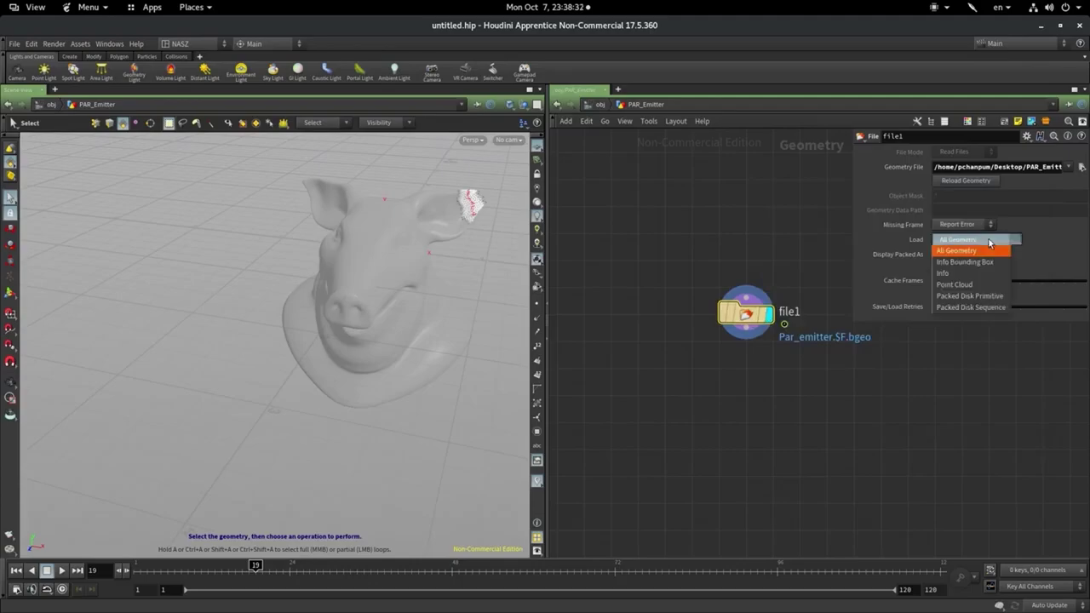
left_click(986, 297)
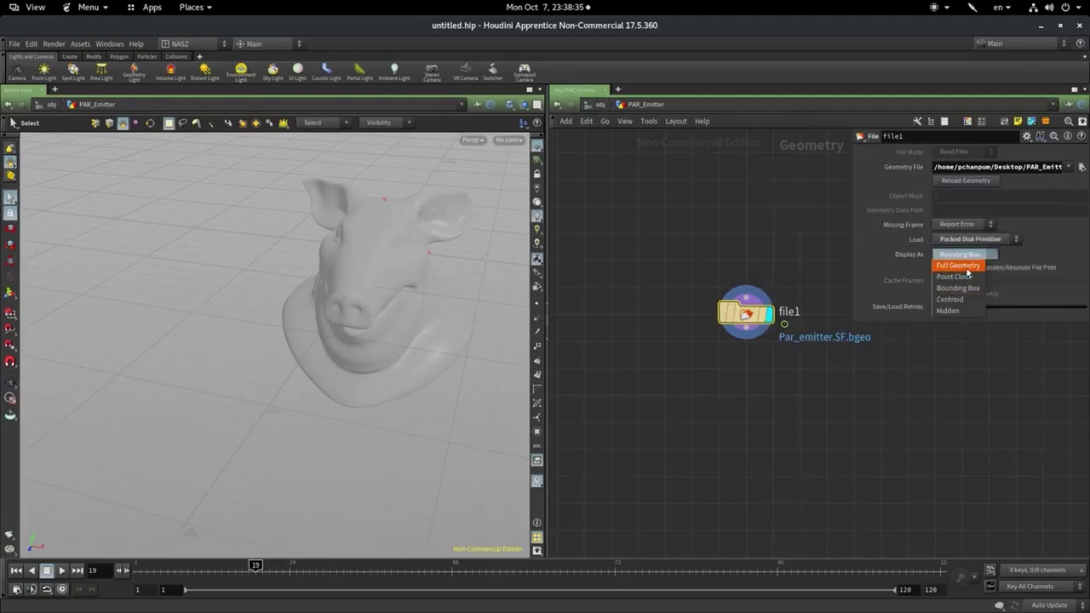
left_click(958, 266)
left_click(382, 567)
Scrub and play the cached sequence, checking file1's point and memory info across frames
left_click_drag(382, 568, 636, 569)
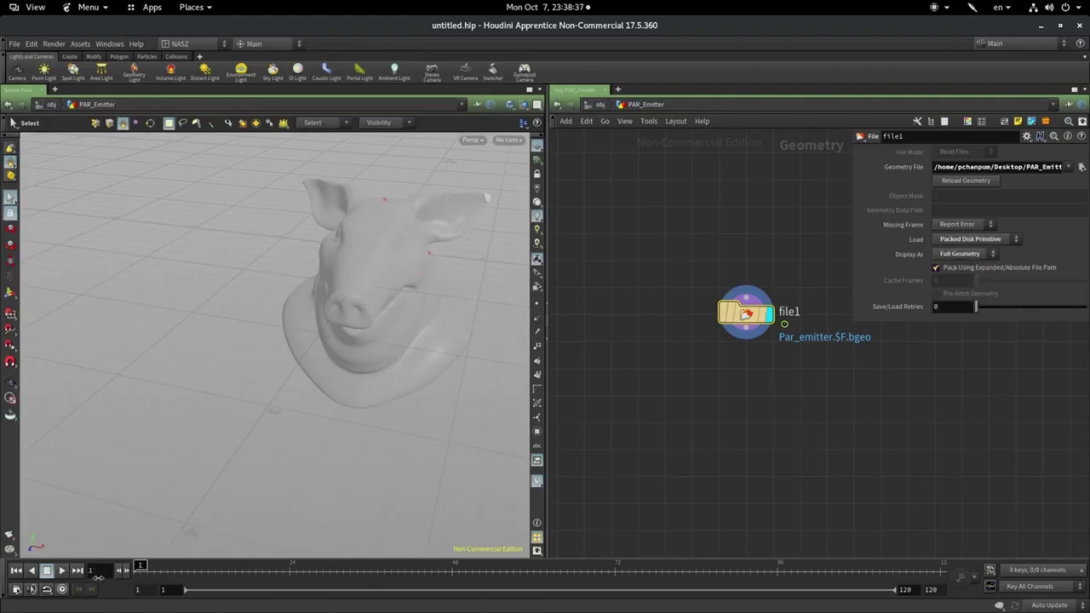
left_click_drag(639, 518, 628, 519)
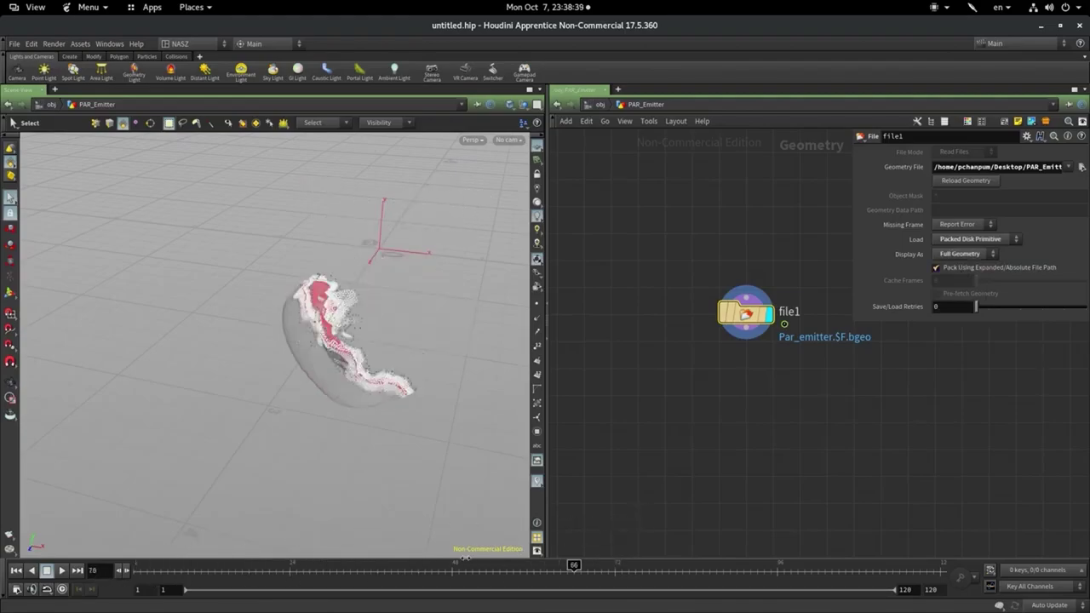
middle_click(754, 318)
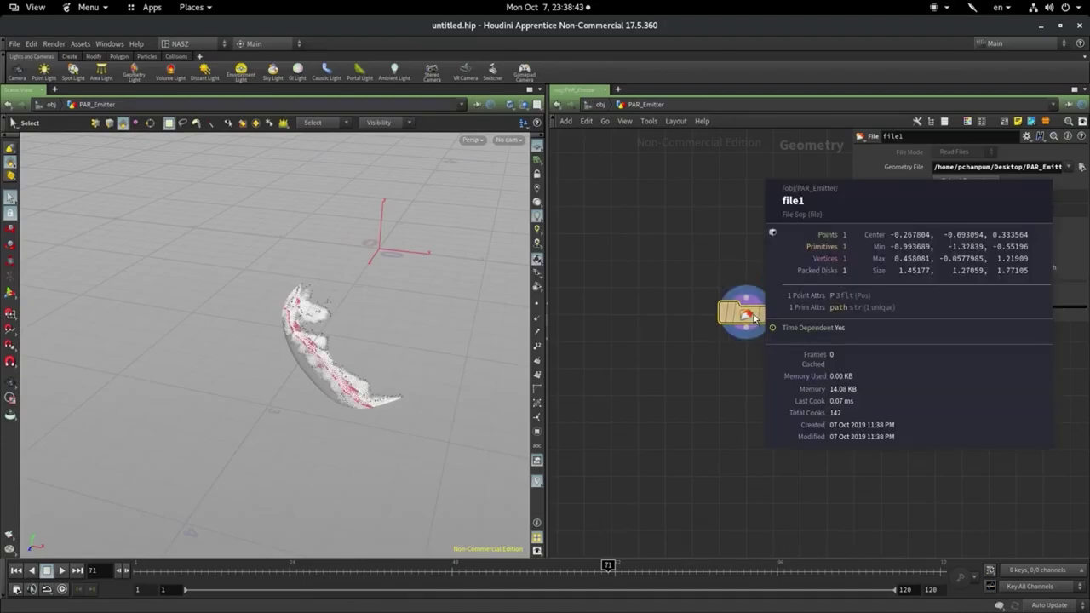
key("ctrl+Up")
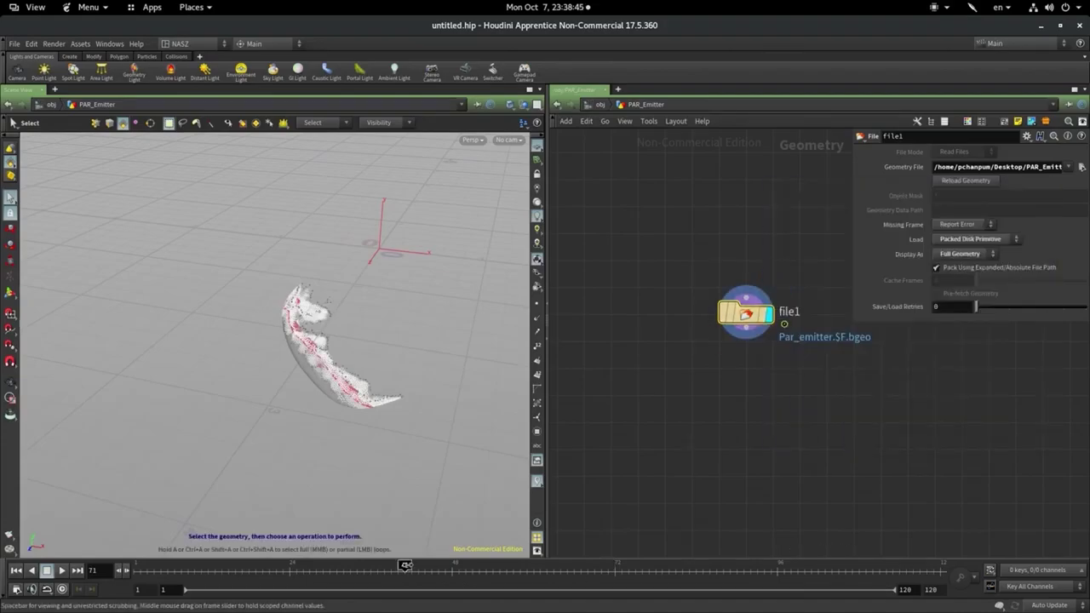
middle_click(741, 318)
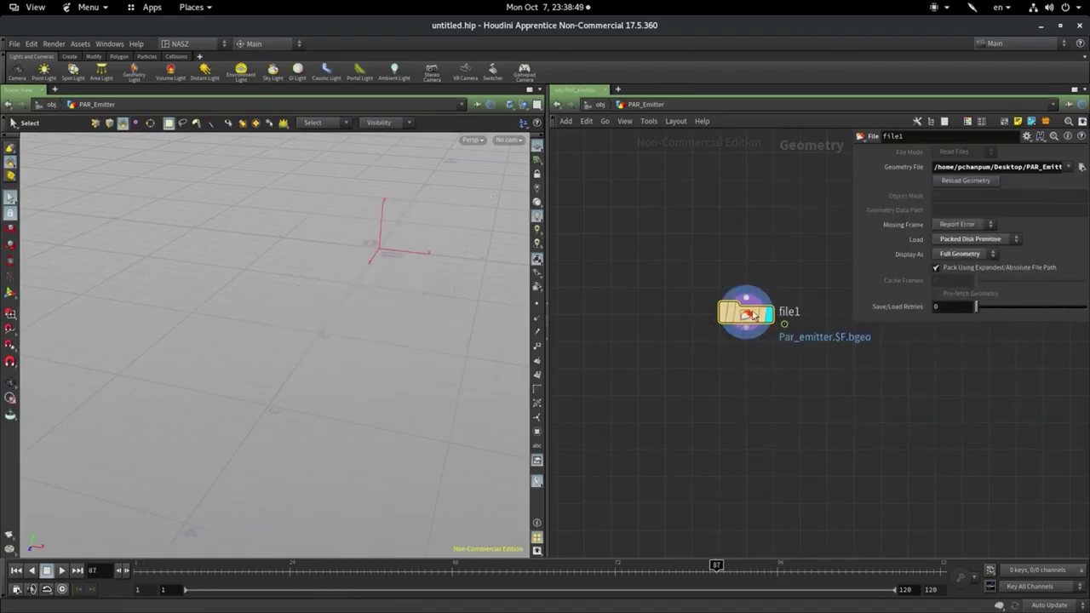
middle_click(750, 322)
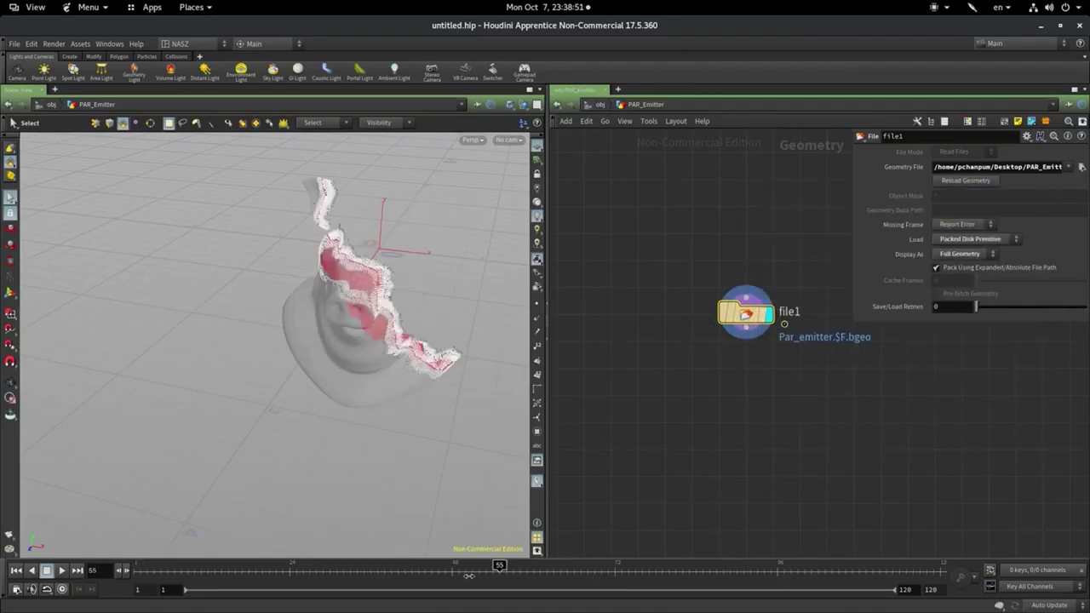
Return to /obj, orbit around the pig head, and rewind the timeline to frame 1
left_click(601, 105)
key("Escape")
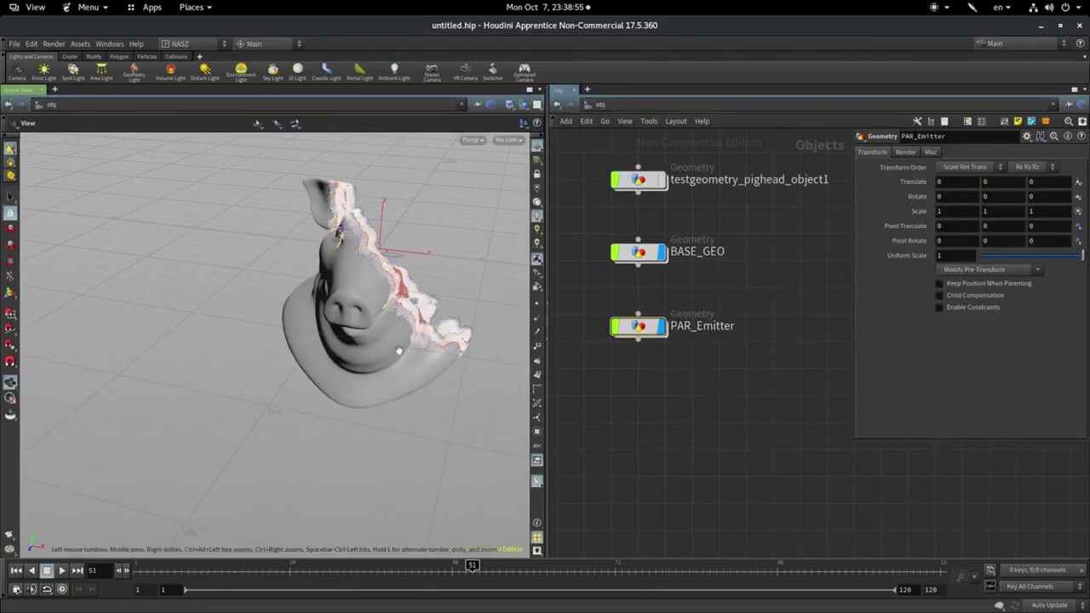
mouse_move(340, 341)
left_mouse_down()
mouse_move(201, 395)
mouse_move(136, 382)
mouse_move(187, 406)
mouse_move(144, 455)
mouse_move(356, 371)
mouse_move(310, 372)
mouse_move(255, 443)
left_mouse_up()
key("s")
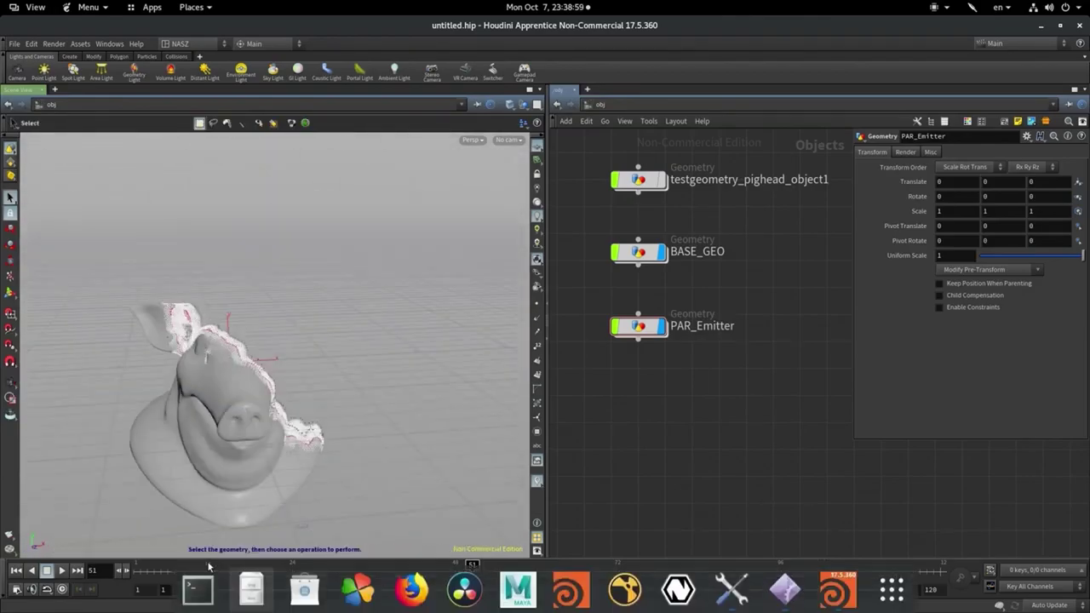
left_click_drag(158, 571, 139, 570)
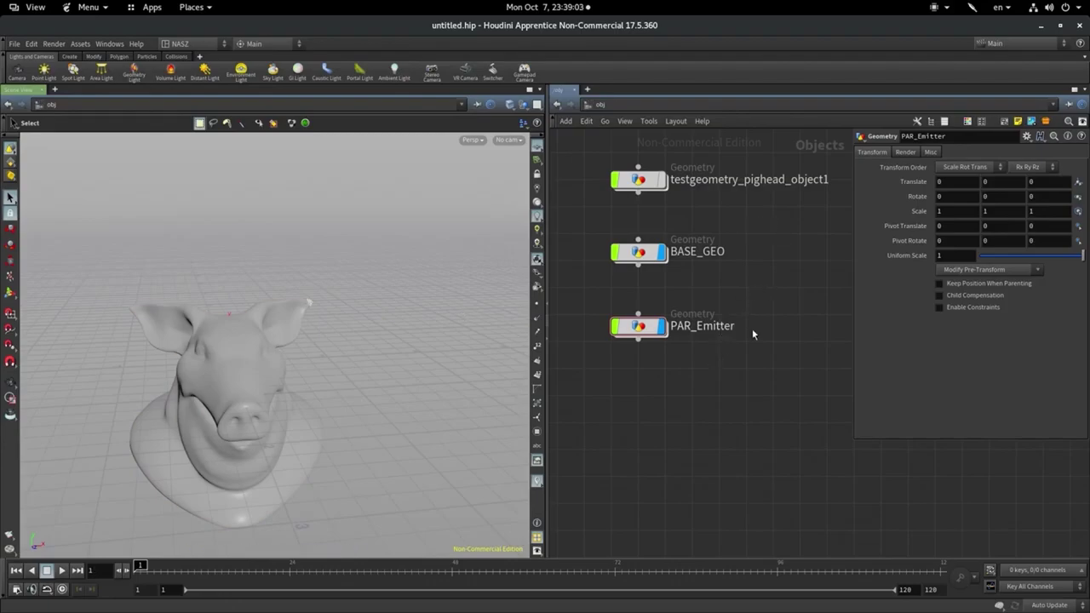
mouse_move(752, 334)
middle_mouse_down()
mouse_move(754, 367)
mouse_move(869, 301)
mouse_move(739, 266)
middle_mouse_up()
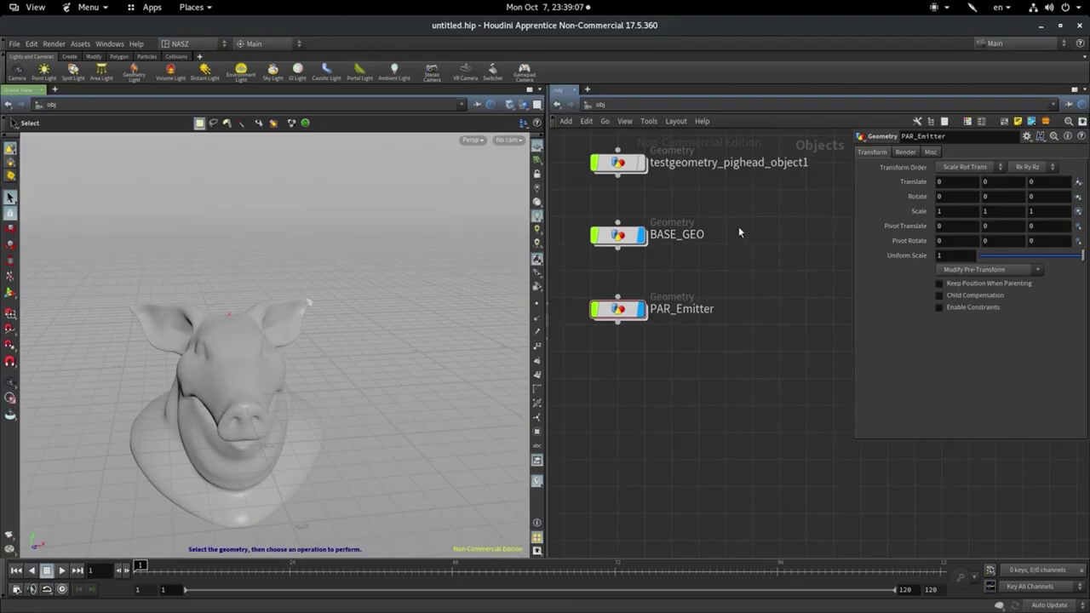
key("super+Down")
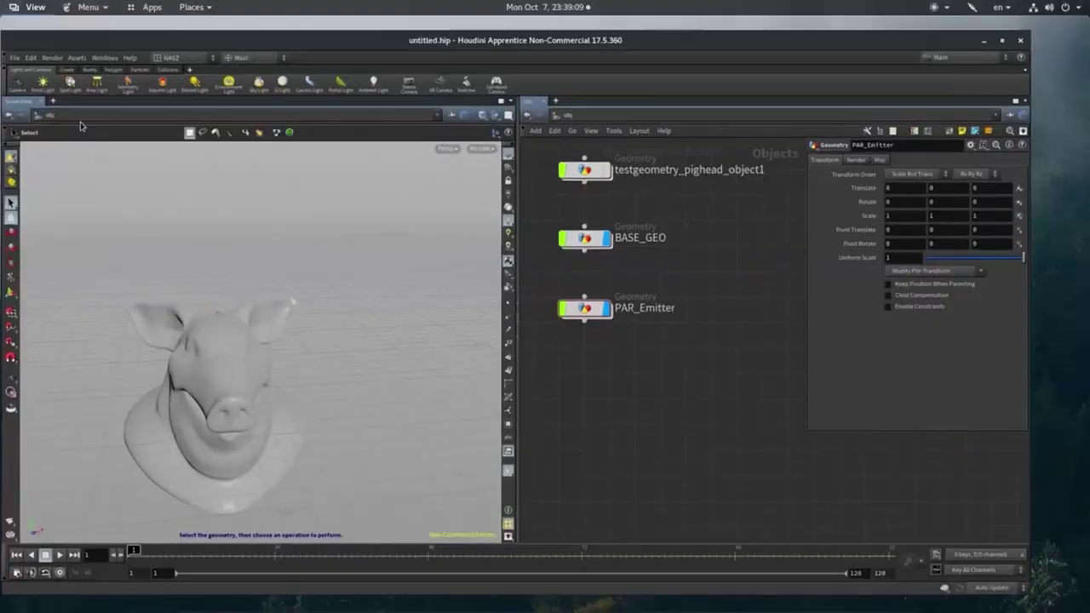
key("super+Up")
From Save As, create a Disintegration_Effects folder on the Desktop
left_click(14, 43)
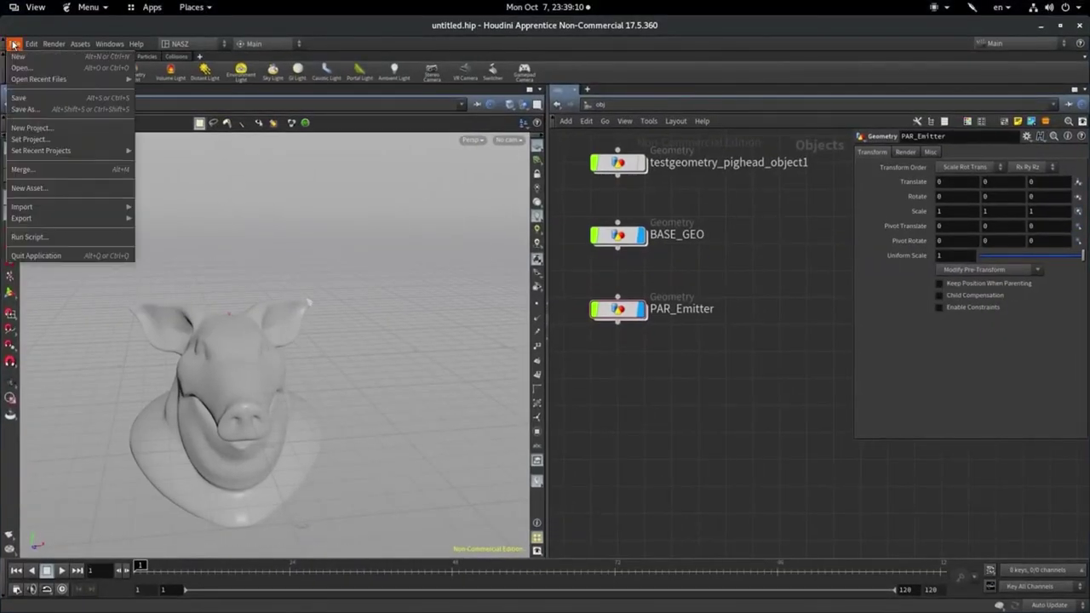
left_click(87, 108)
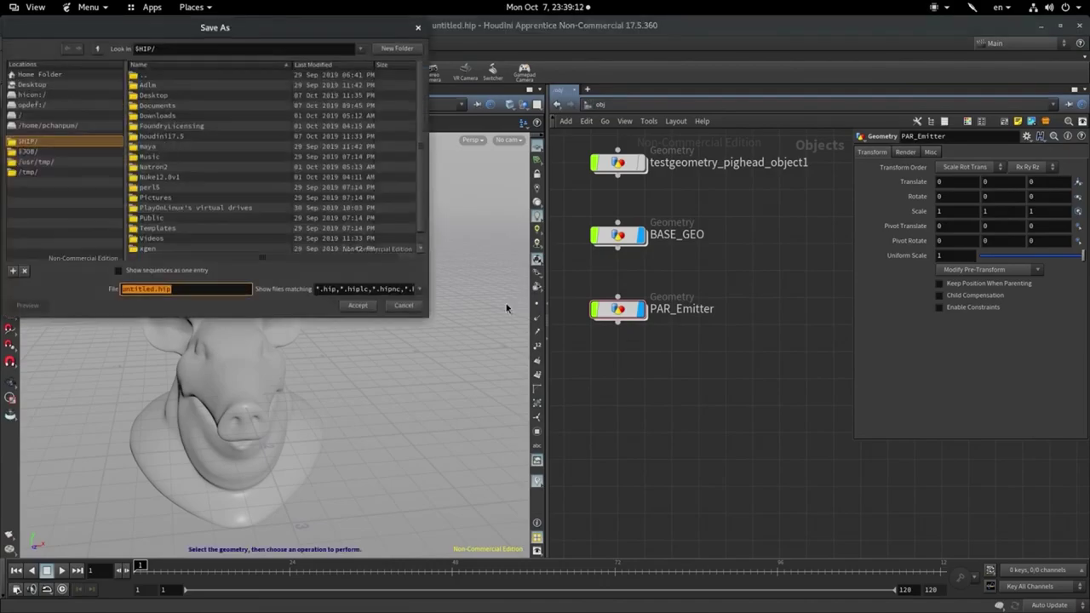
left_click(70, 128)
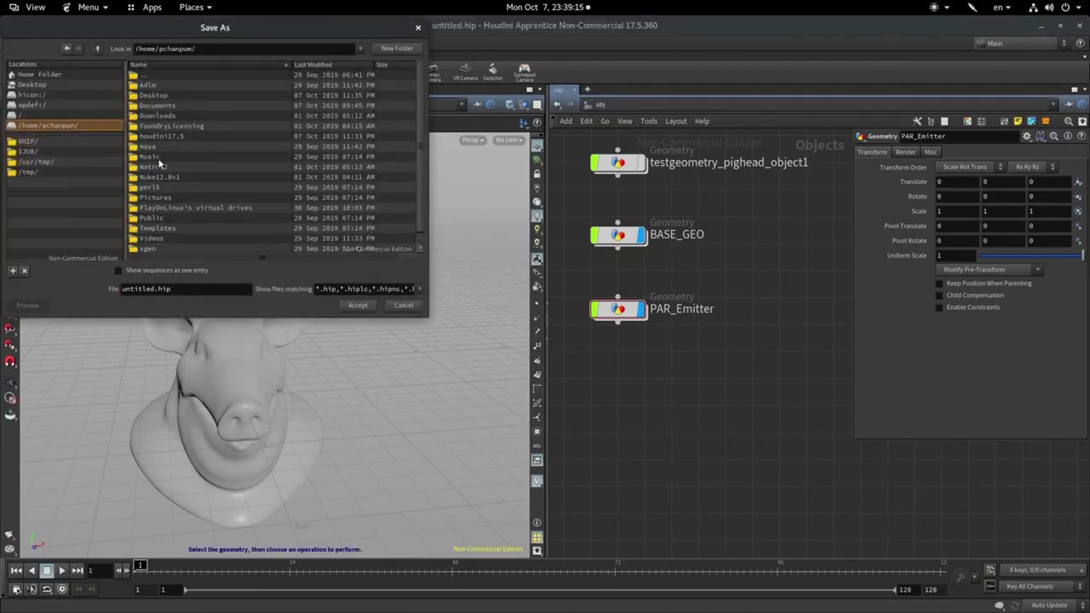
double_click(155, 95)
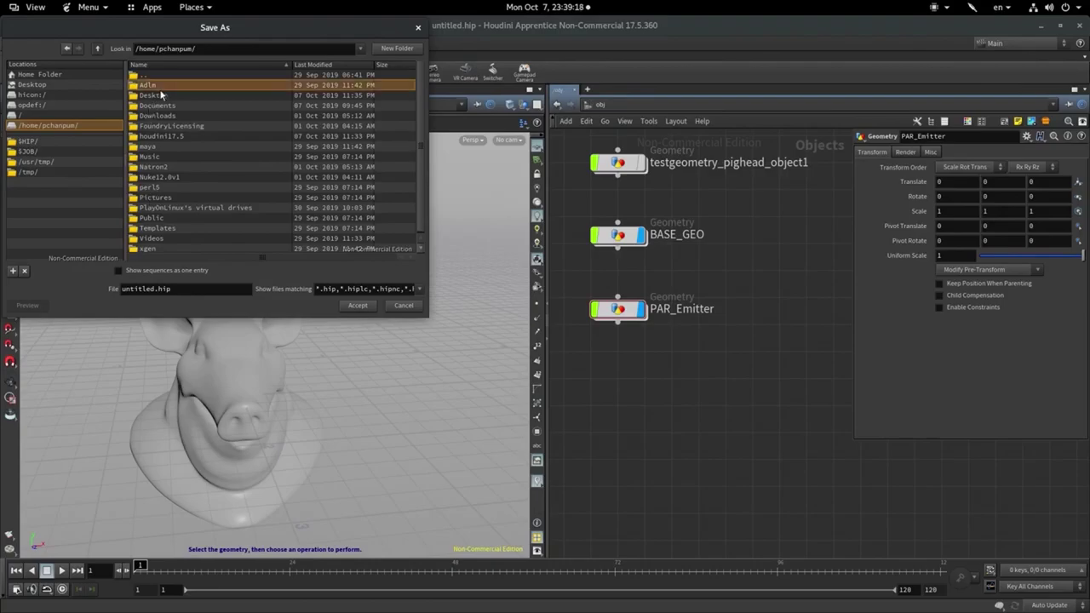
left_click(407, 51)
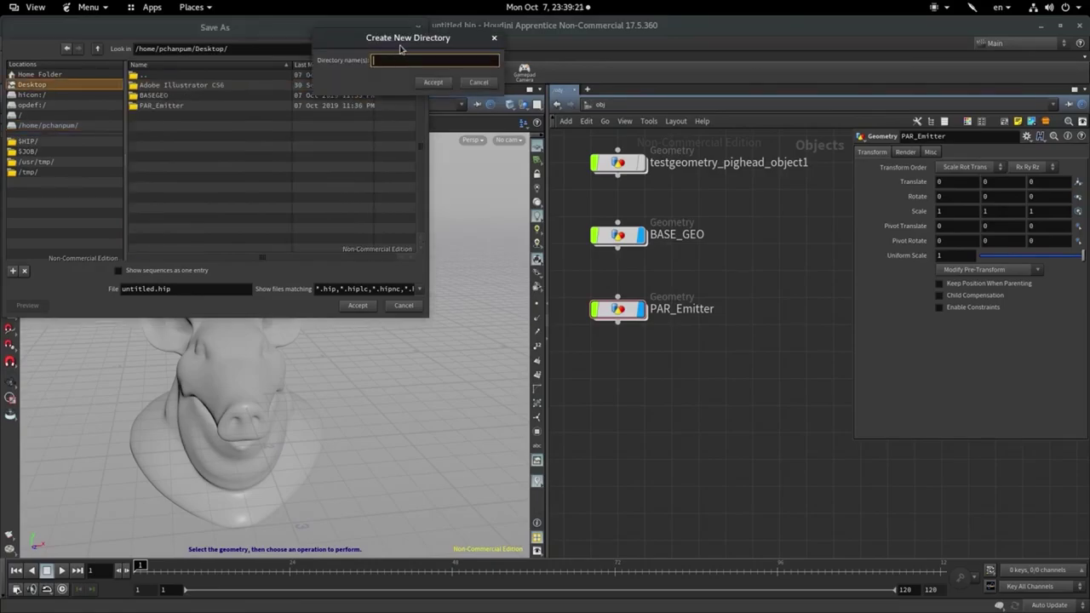
type("Disintegration_Effects")
left_click(433, 82)
Save the scene in that folder as DIS1
double_click(142, 289)
type("DIS1")
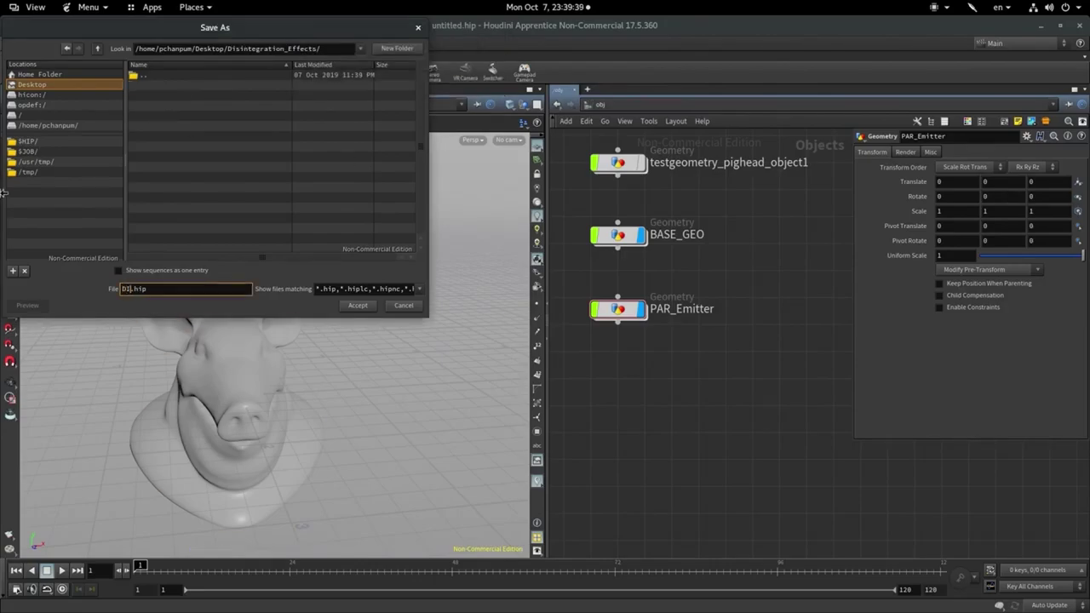
key("Return")
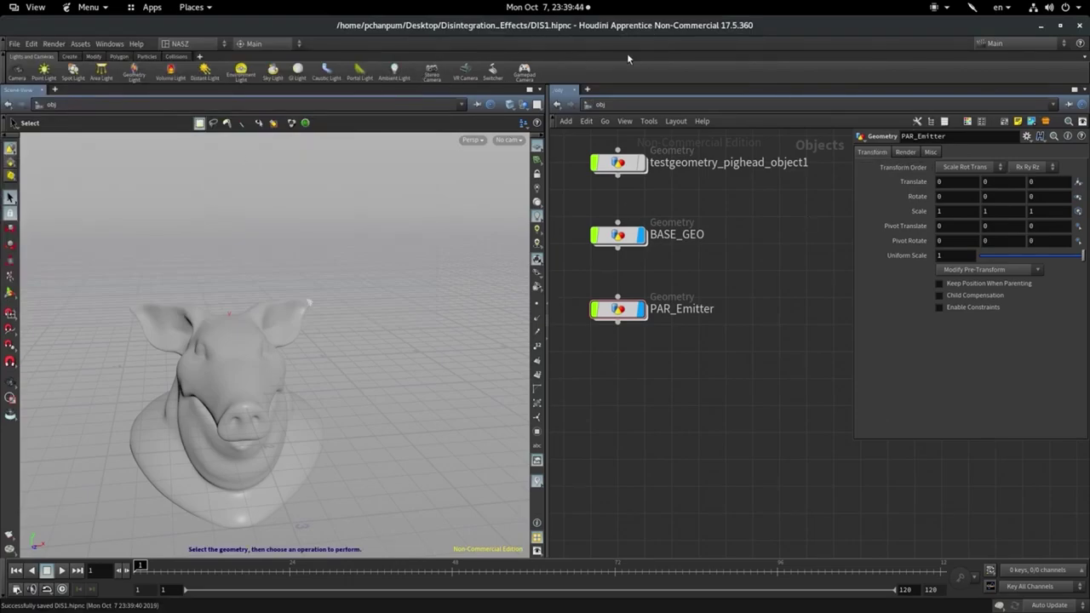
key("h")
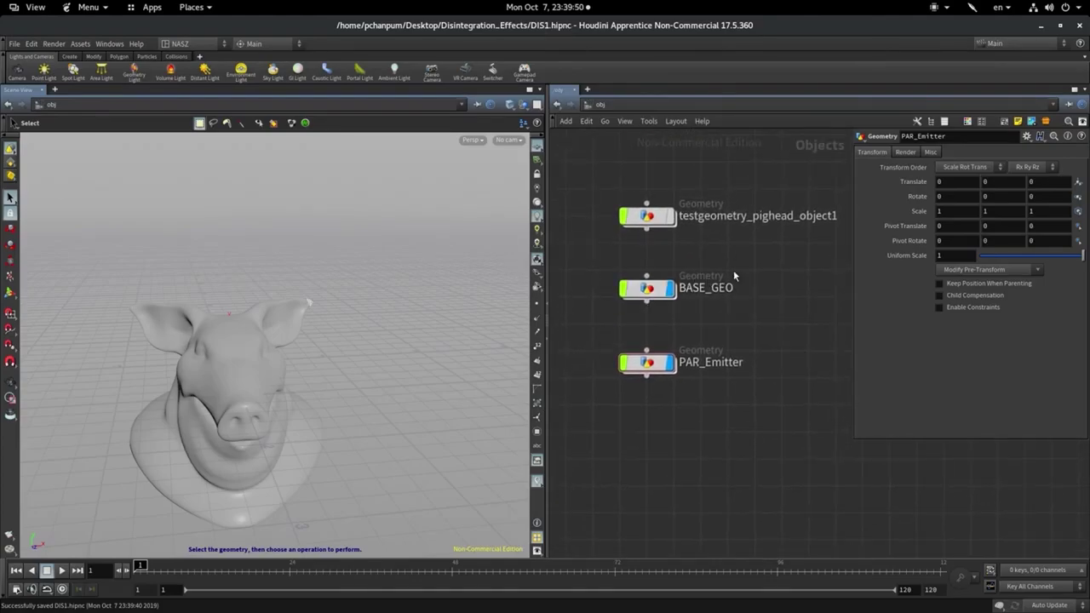
Create a Source Particle Emitter from the Particles shelf using the pig geometry
left_click_drag(742, 262, 796, 267)
left_click(147, 57)
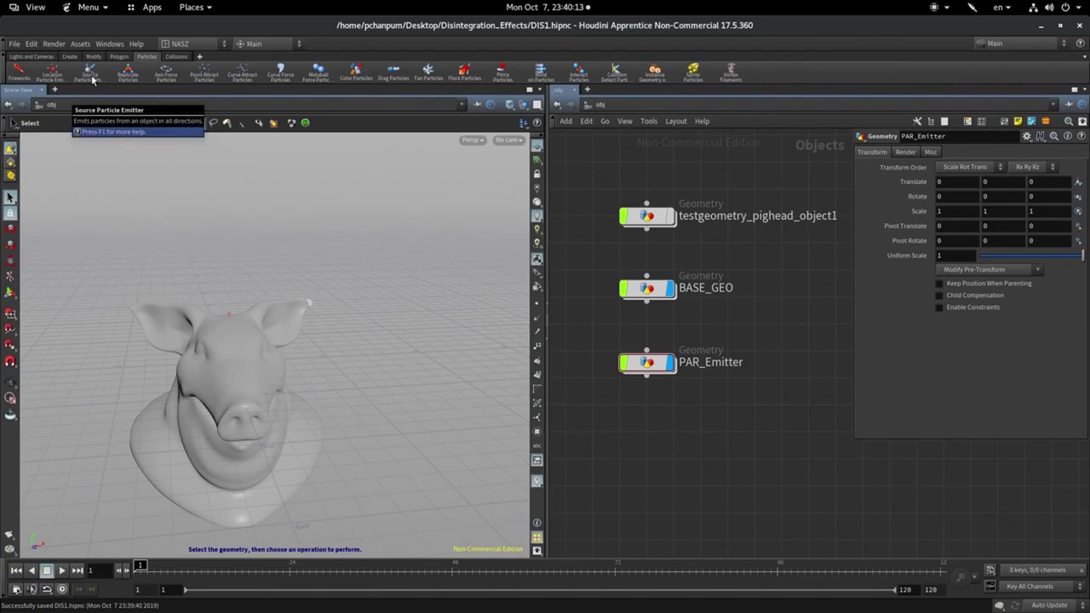
left_click(97, 75)
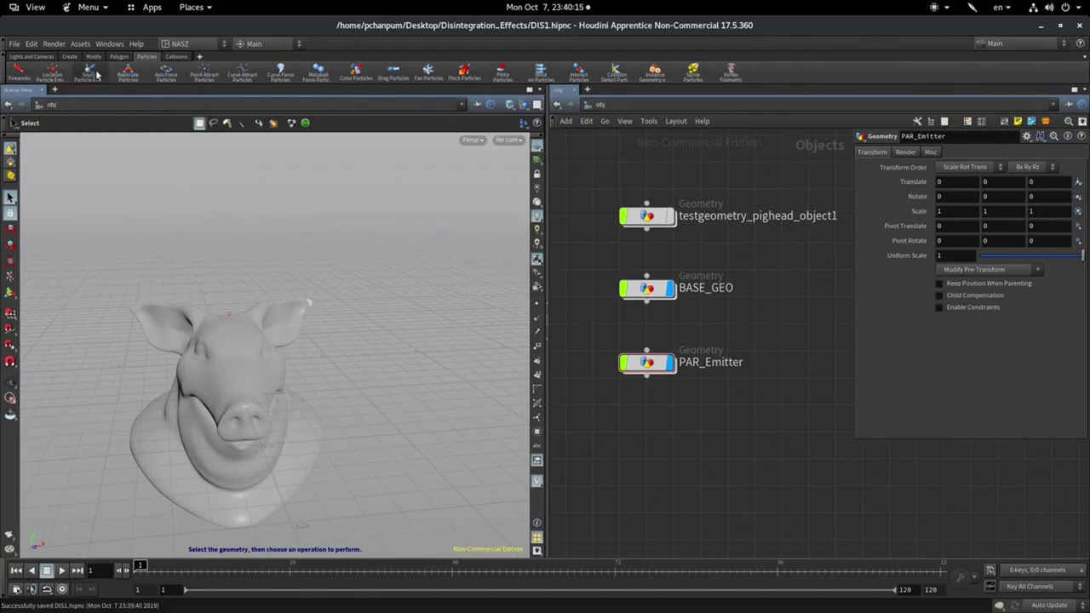
left_click(204, 400)
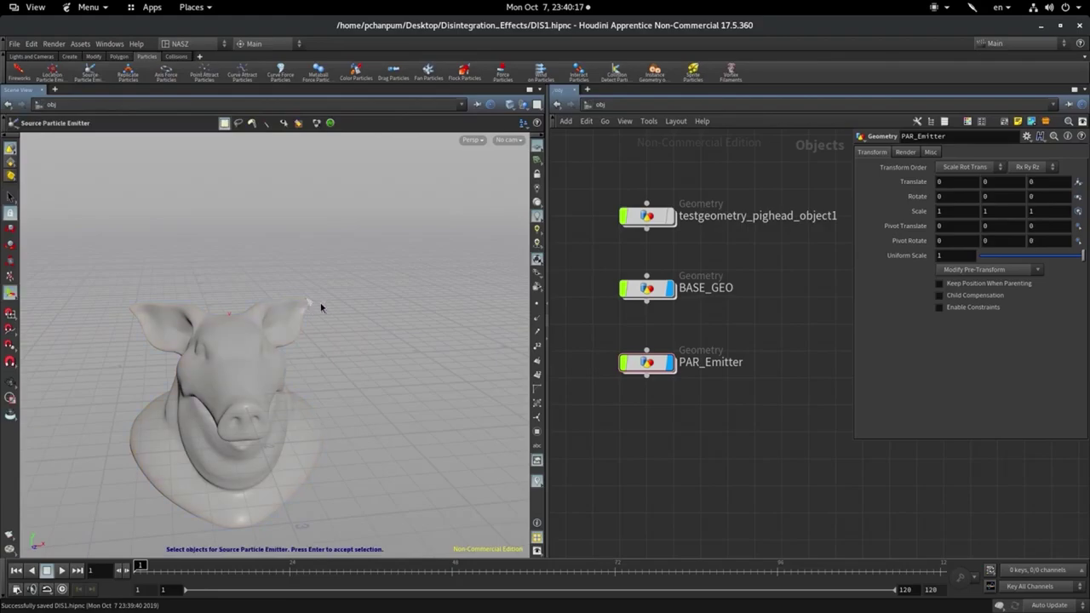
key("Return")
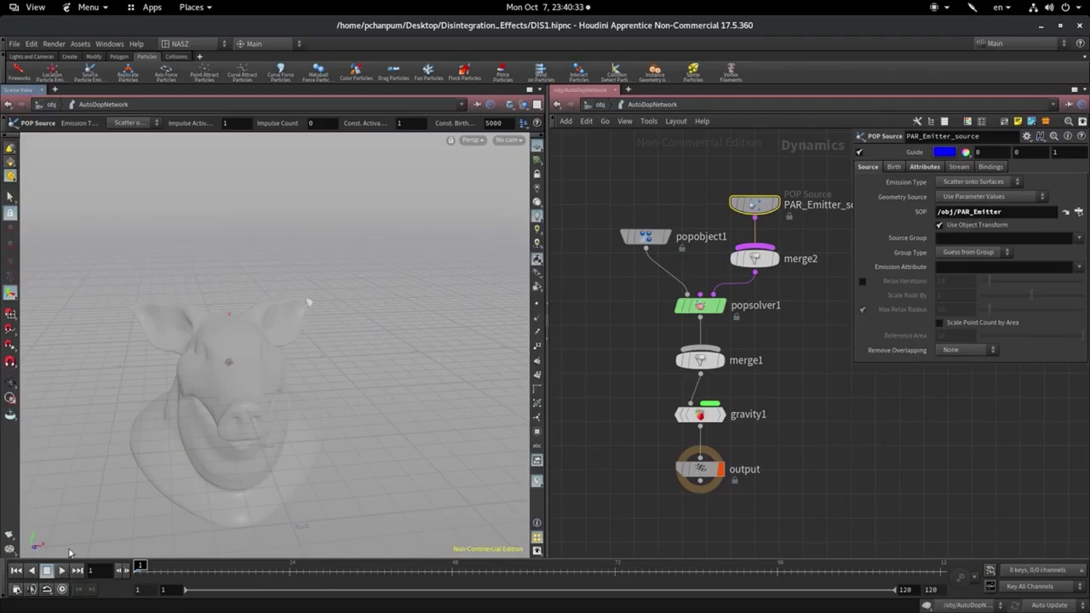
Back at /obj, select AutoDopNetwork and dive inside to view its POP nodes
left_click(600, 104)
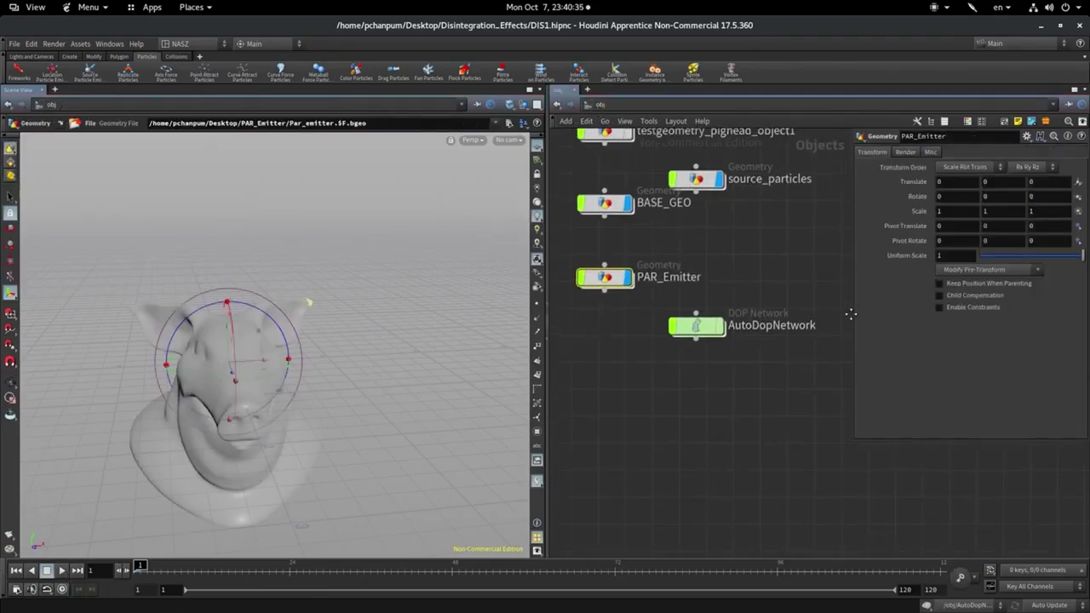
left_click_drag(632, 182, 569, 368)
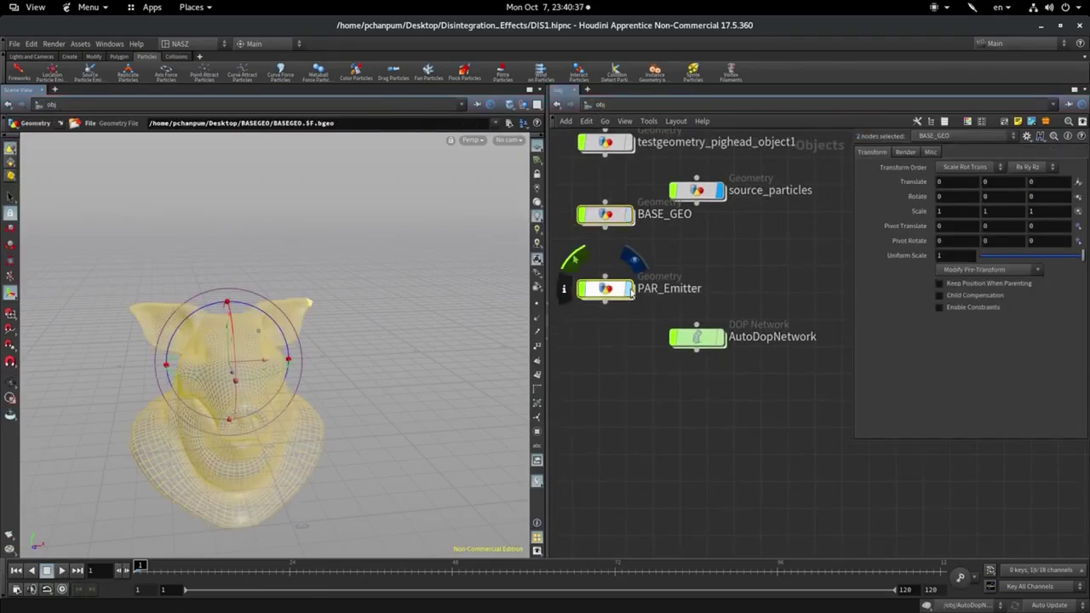
left_click(635, 451)
double_click(699, 337)
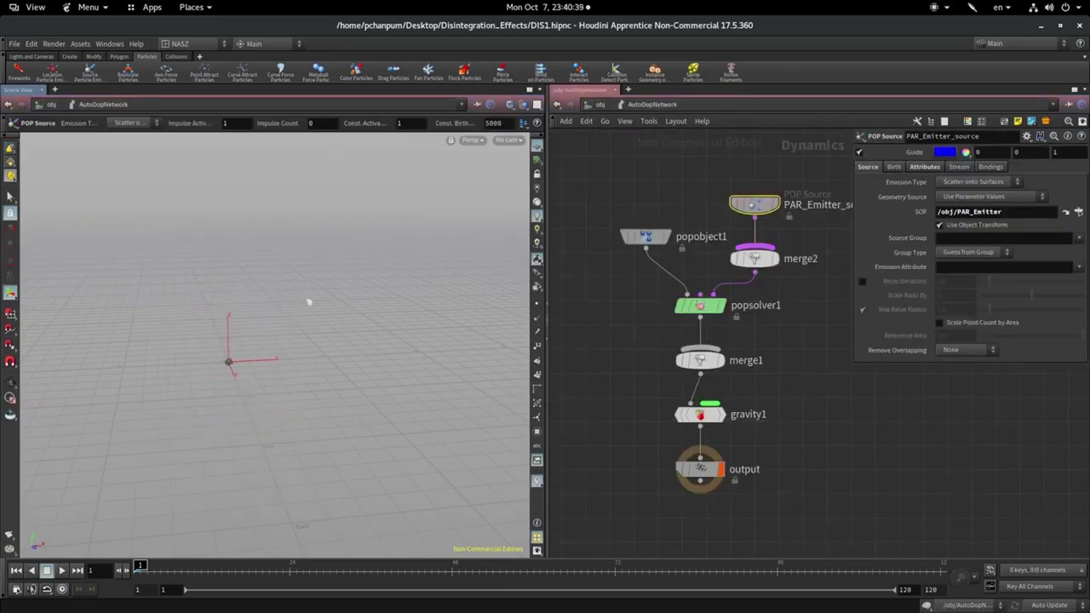
Scrub and replay the initial particle simulation from frame 1
left_click_drag(140, 565, 178, 568)
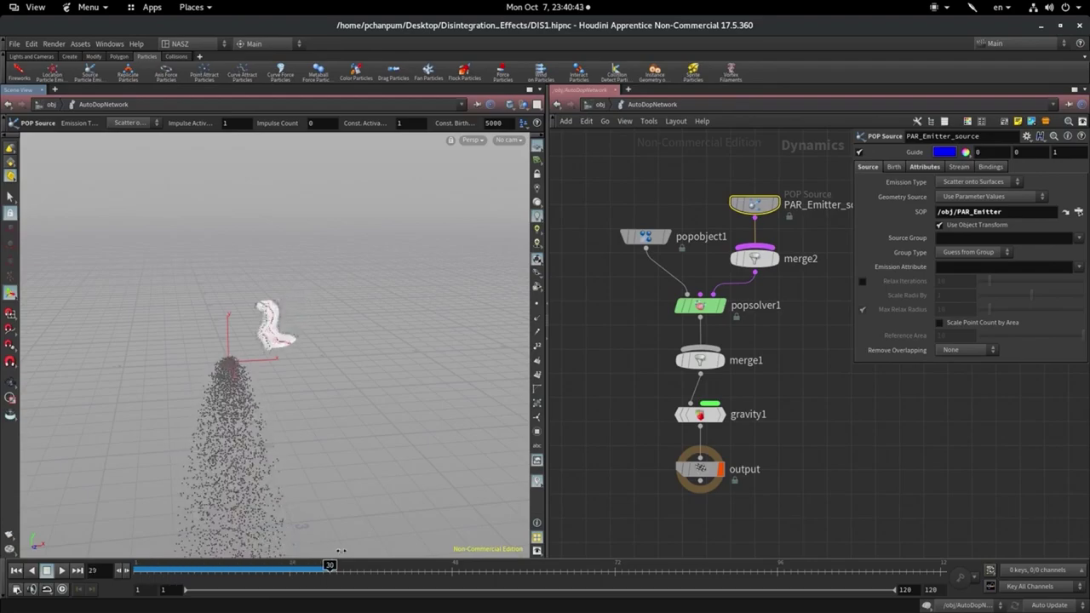
left_click_drag(178, 569, 384, 545)
key("ctrl+Up")
key("Up")
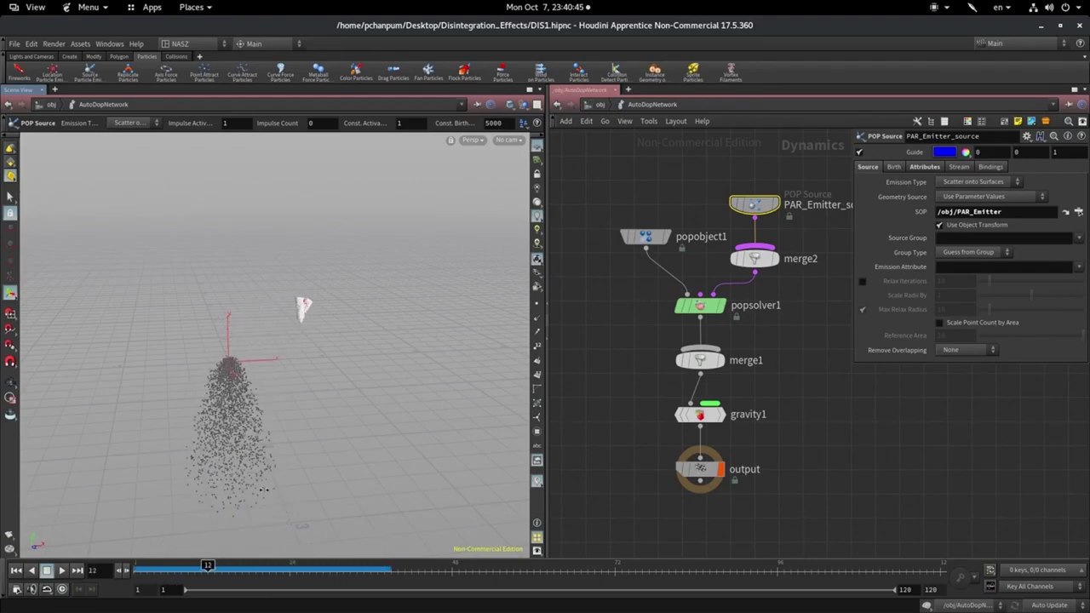
key("ctrl+Up")
key("ctrl+Up")
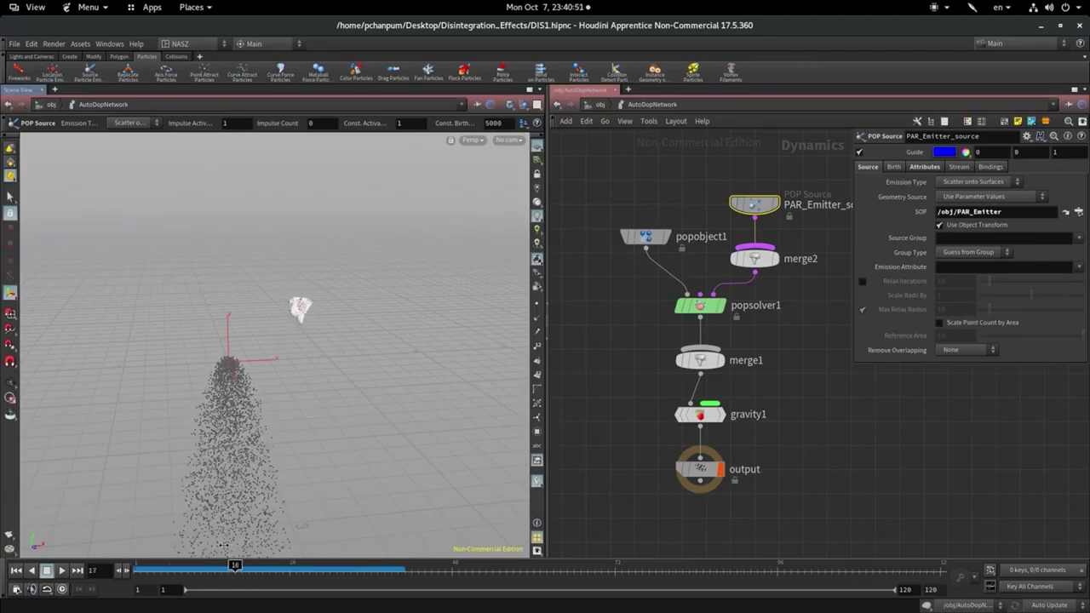
key("ctrl+Up")
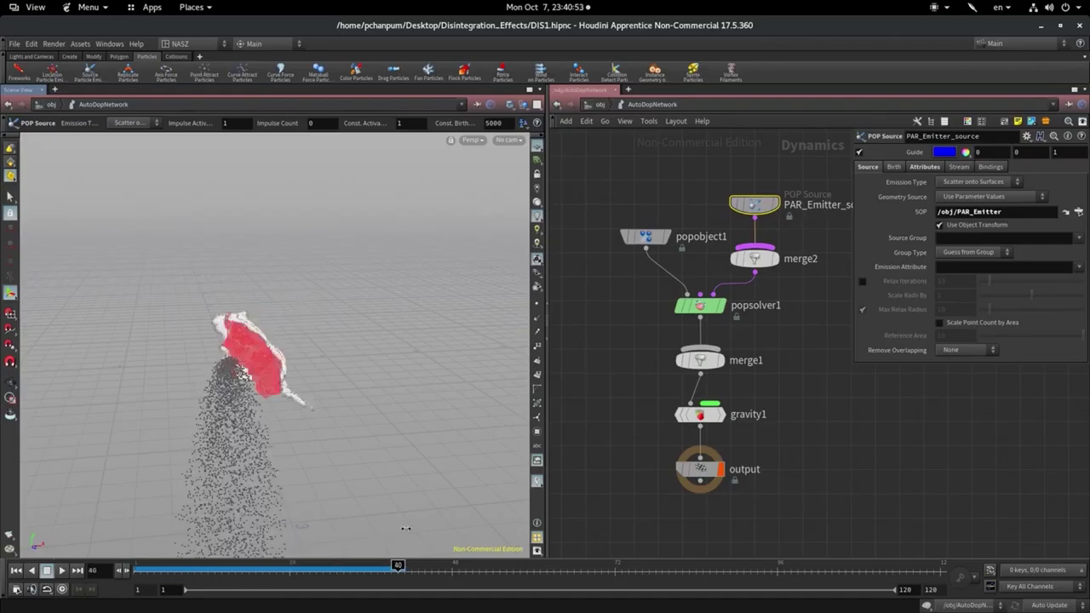
key("ctrl+Up")
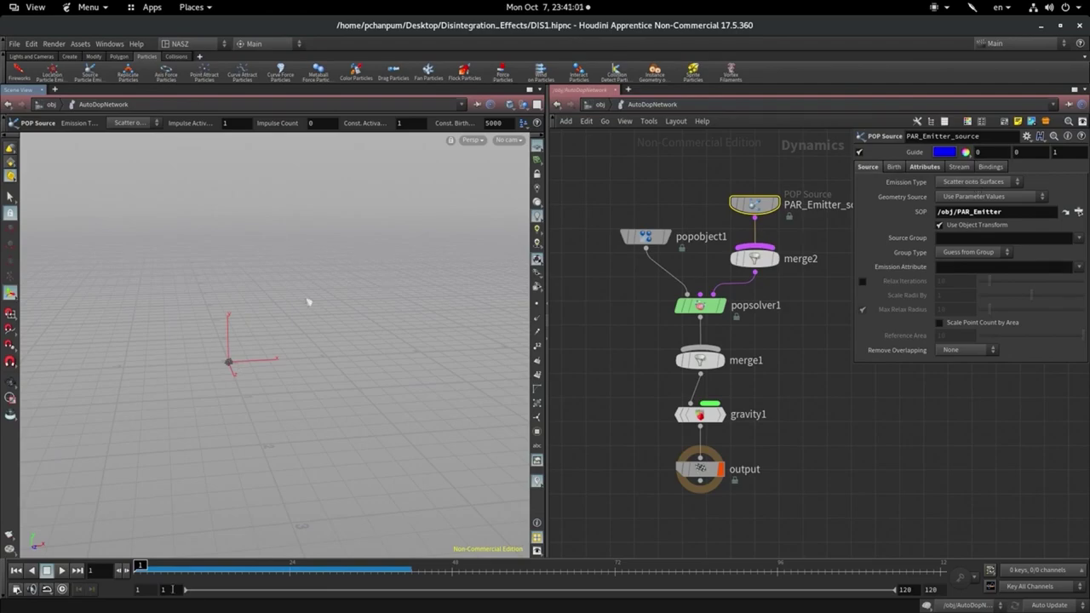
key("Up")
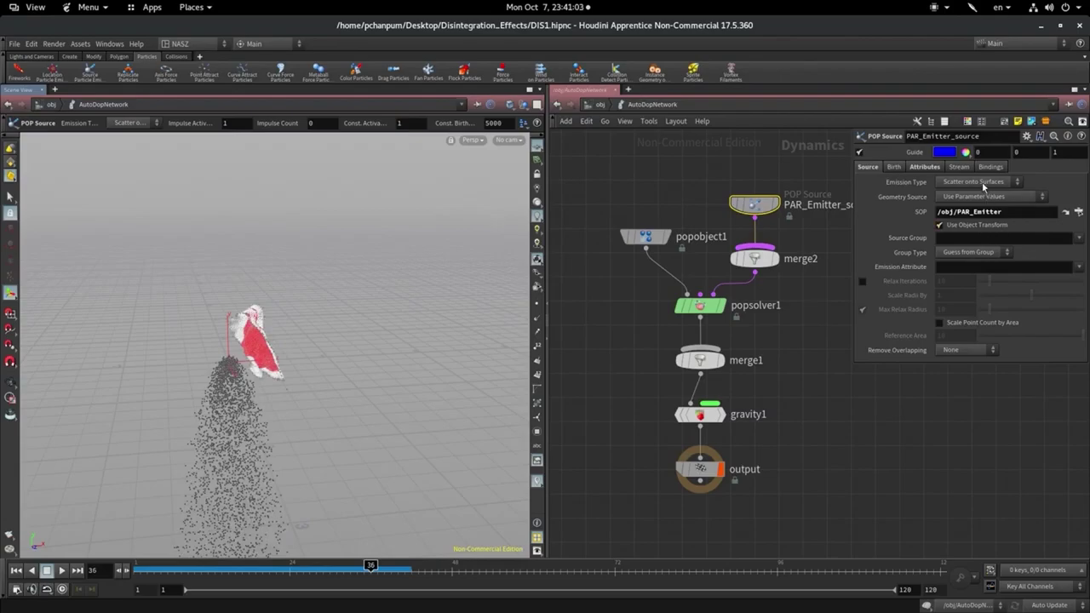
Try POP Source Emission Type Points and All Points, then settle on All Geometry
left_click(984, 184)
left_click(984, 224)
left_click(138, 567)
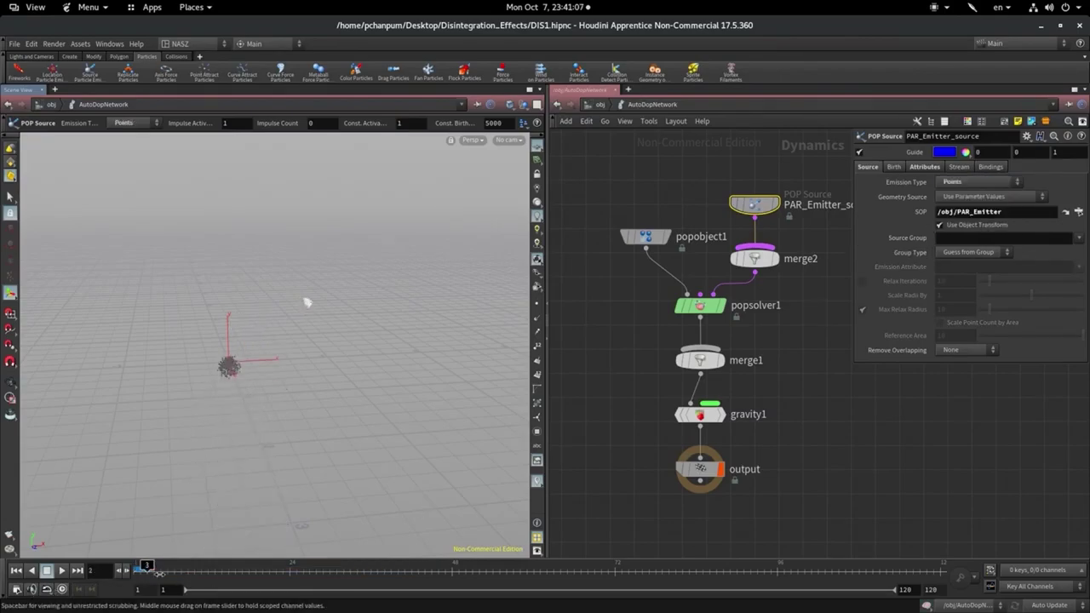
left_click(958, 184)
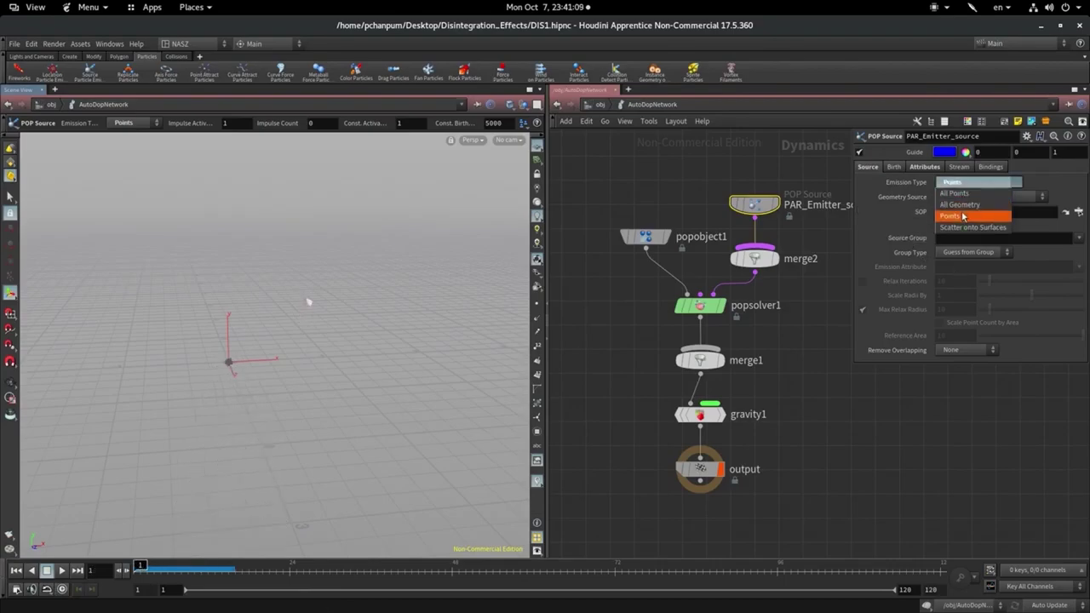
left_click(973, 194)
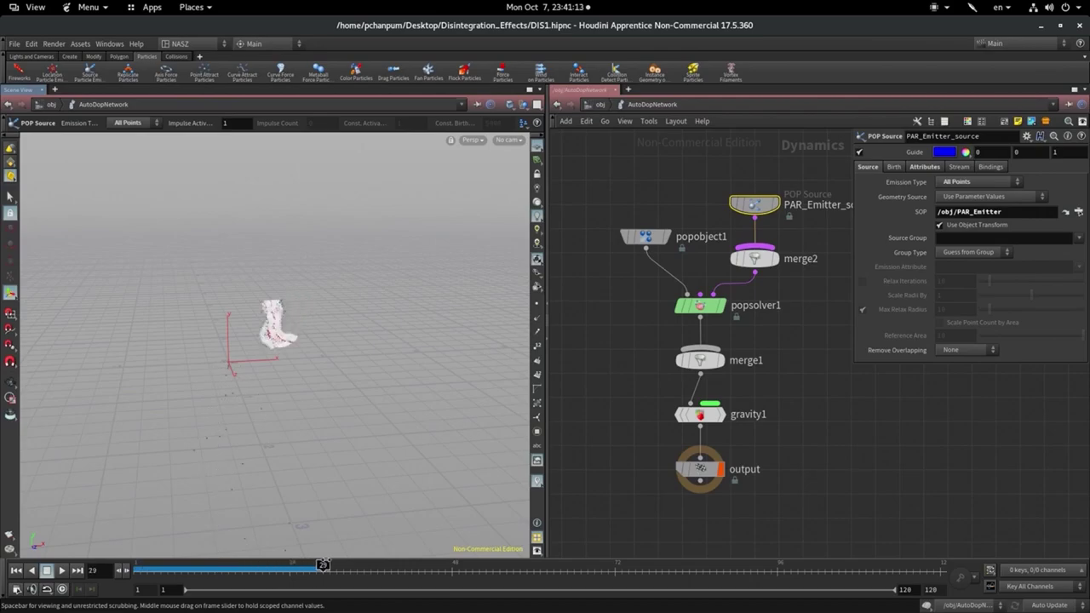
left_click(992, 168)
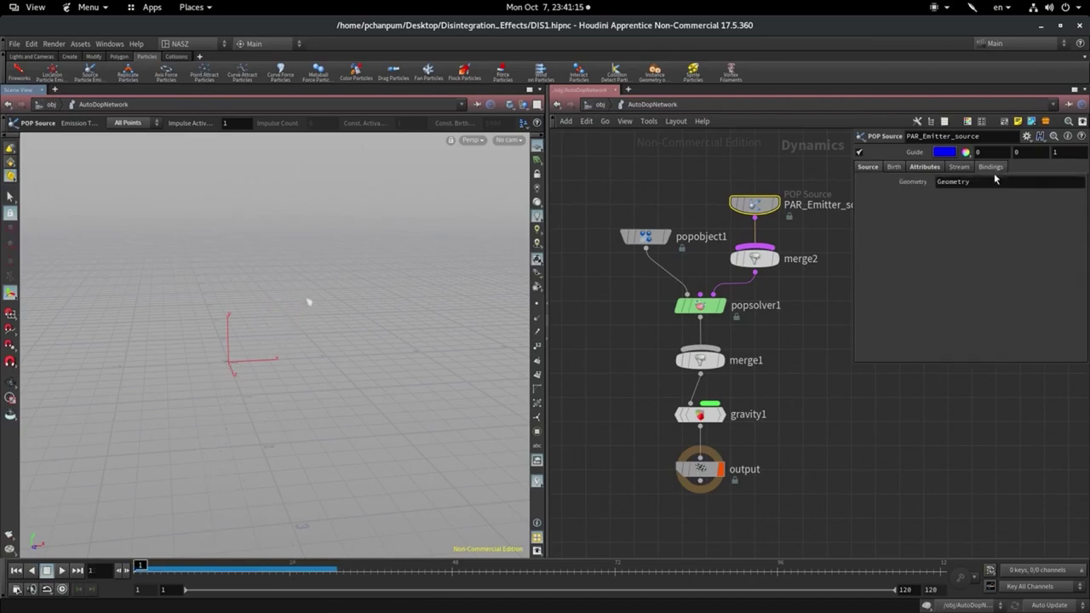
left_click(868, 166)
left_click(901, 168)
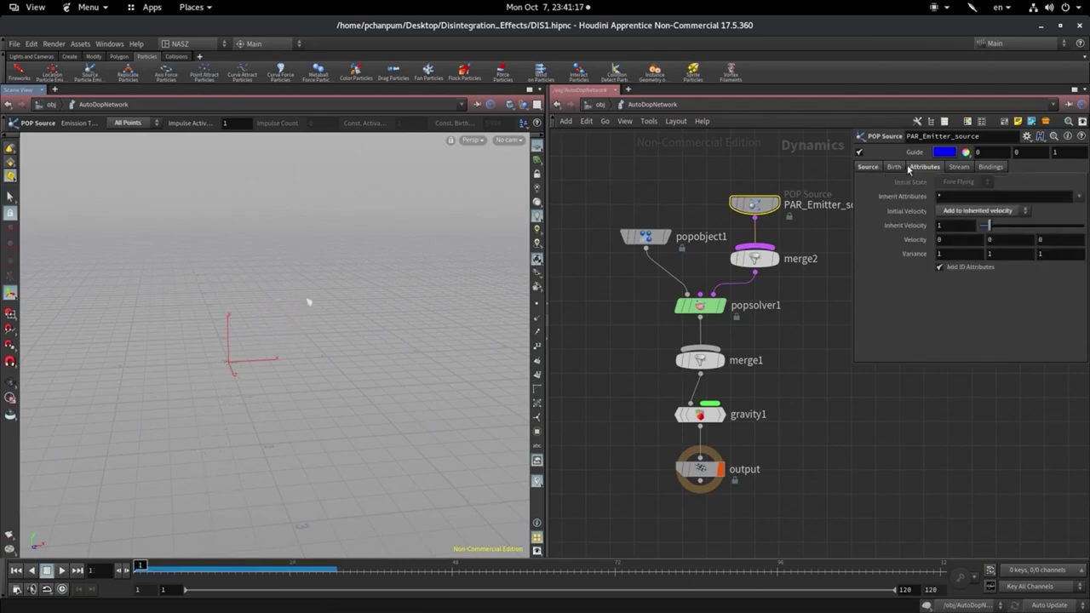
left_click(873, 167)
left_click(995, 184)
left_click(979, 201)
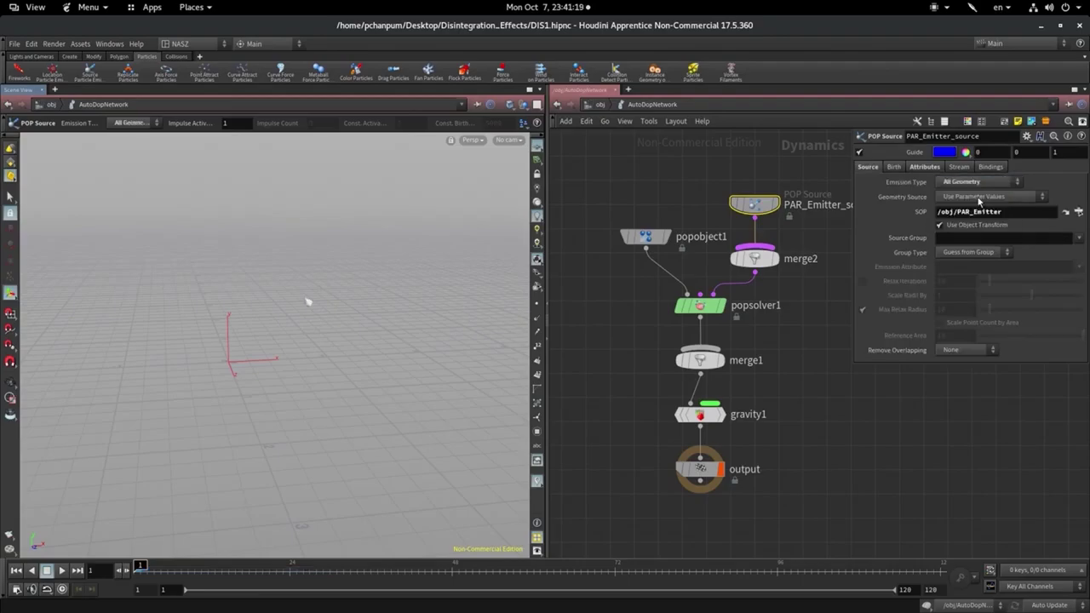
Keep All Geometry and replay to watch particle chunks fall under gravity
mouse_move(166, 569)
left_mouse_down()
mouse_move(294, 566)
mouse_move(140, 569)
left_mouse_up()
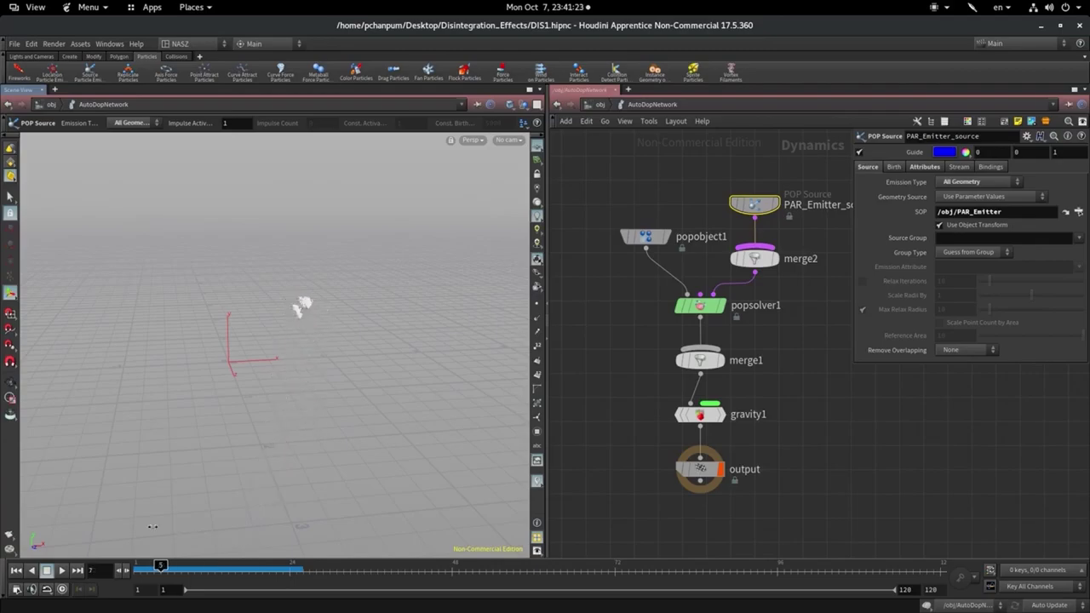
left_click(967, 183)
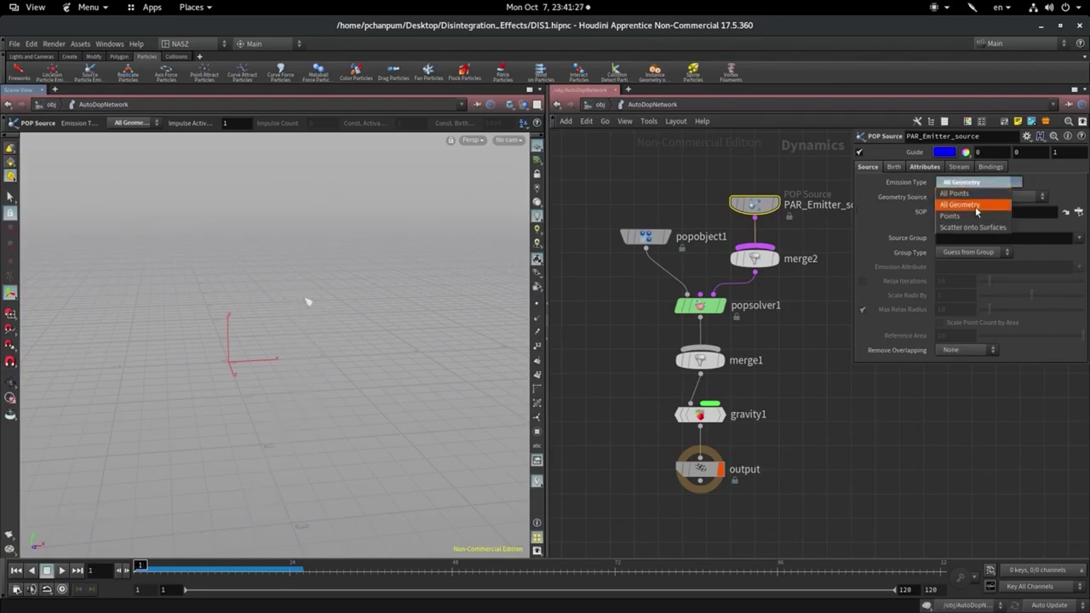
left_click(976, 207)
key("Up")
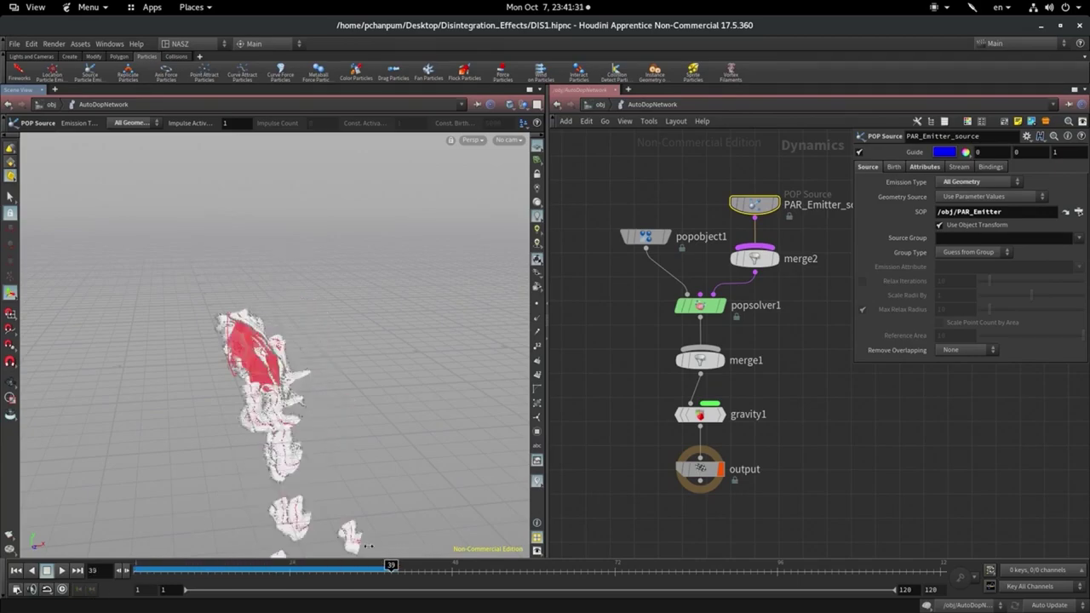
key("Down")
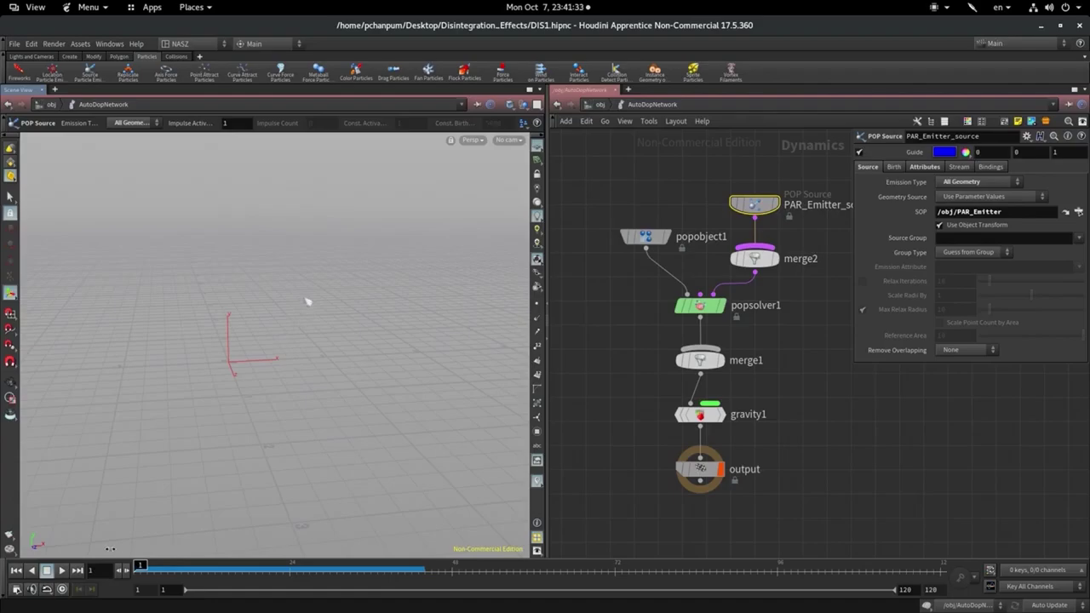
key("Up")
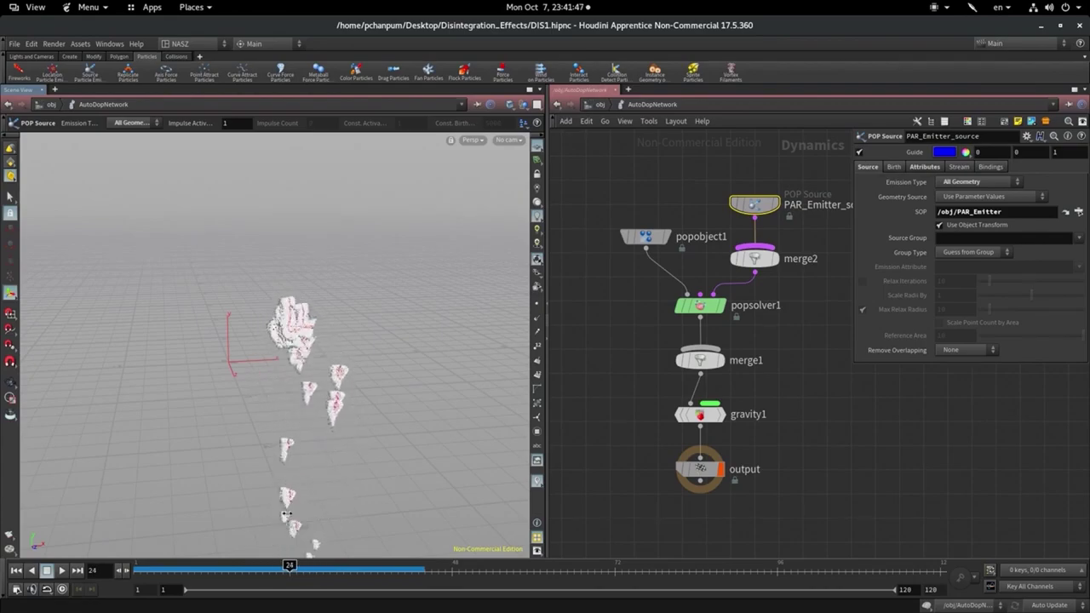
key("ctrl+Up")
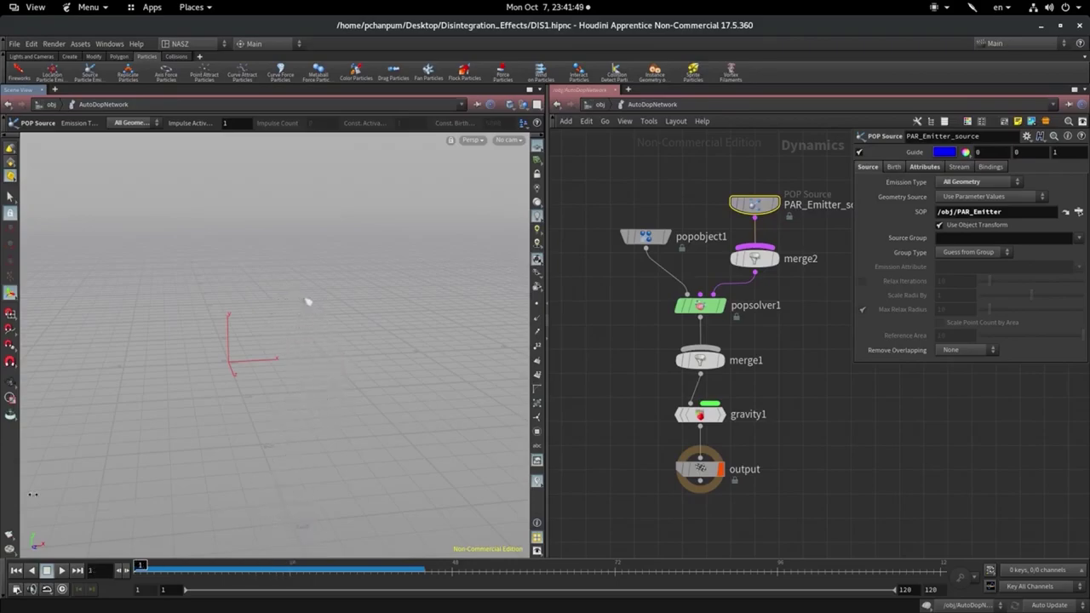
key("ctrl+Up")
At /obj, delete the AutoDopNetwork and look inside PAR_Emitter
left_click(596, 105)
key("h")
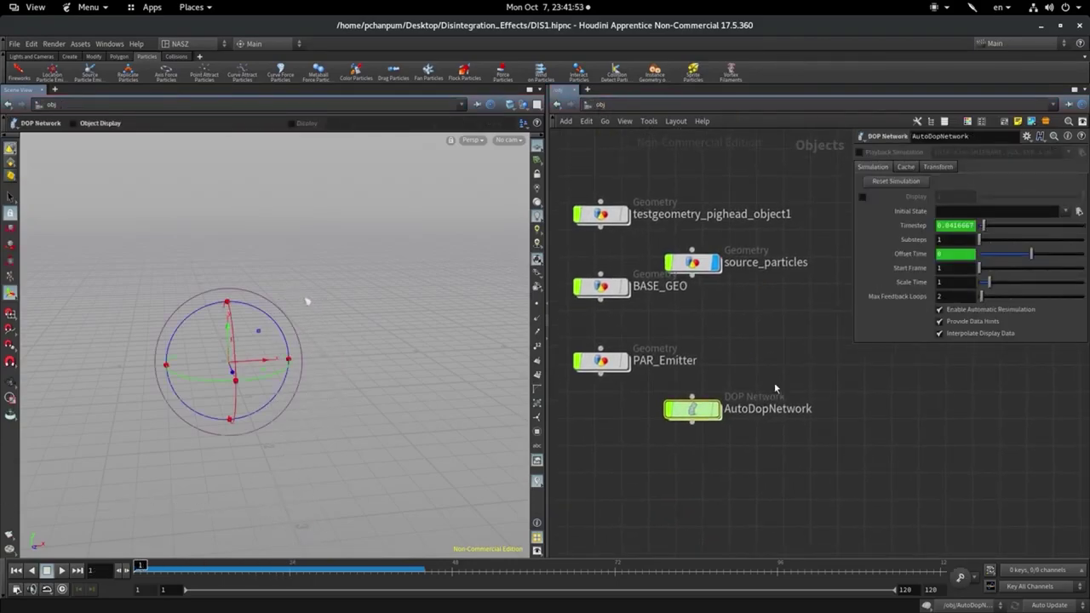
left_click_drag(775, 387, 659, 485)
key("Delete")
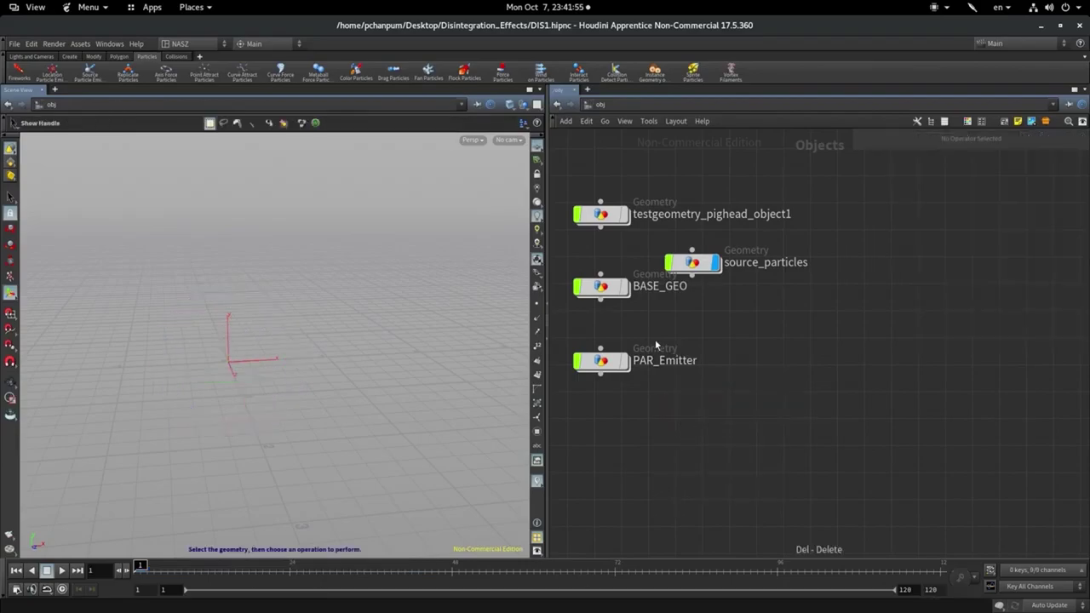
left_click(601, 362)
double_click(601, 364)
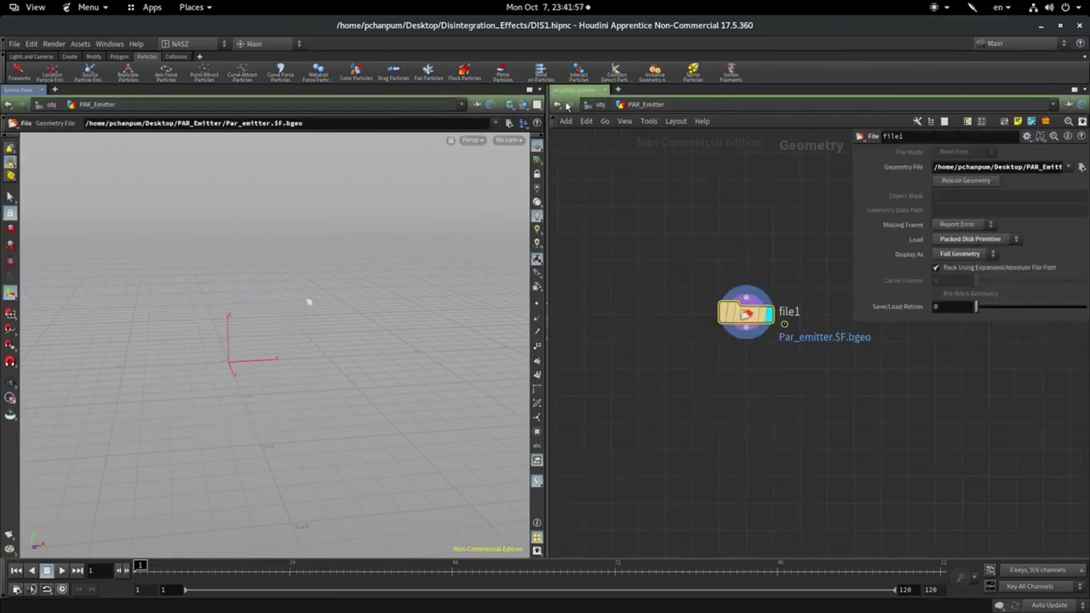
Reposition BASE_GEO and PAR_Emitter, then delete the source_particles object
left_click(603, 105)
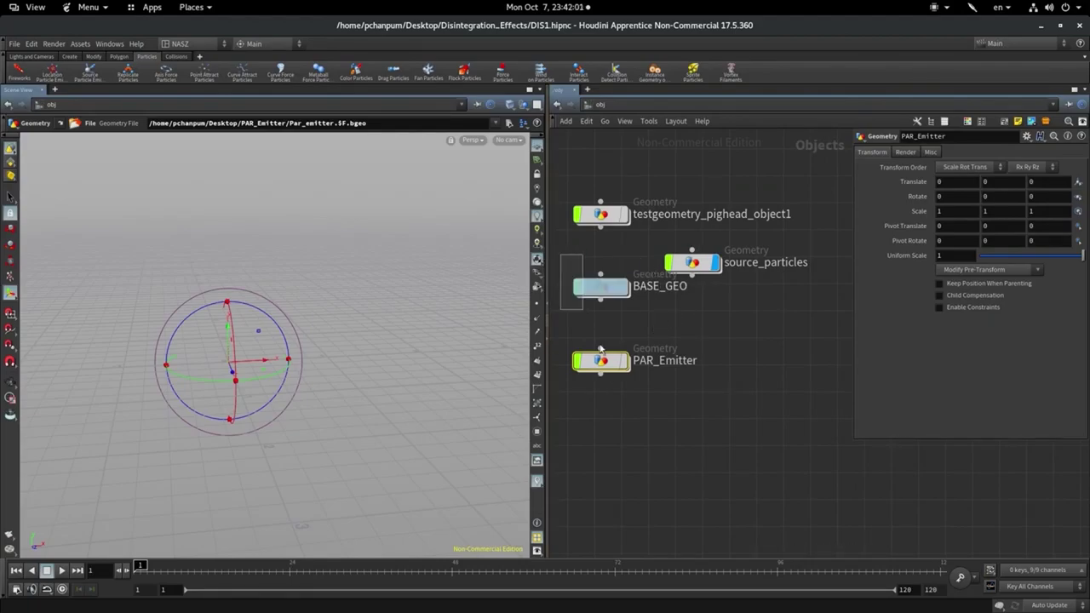
left_click_drag(601, 350, 607, 368)
left_click_drag(613, 290, 705, 368)
left_click_drag(812, 321, 634, 521)
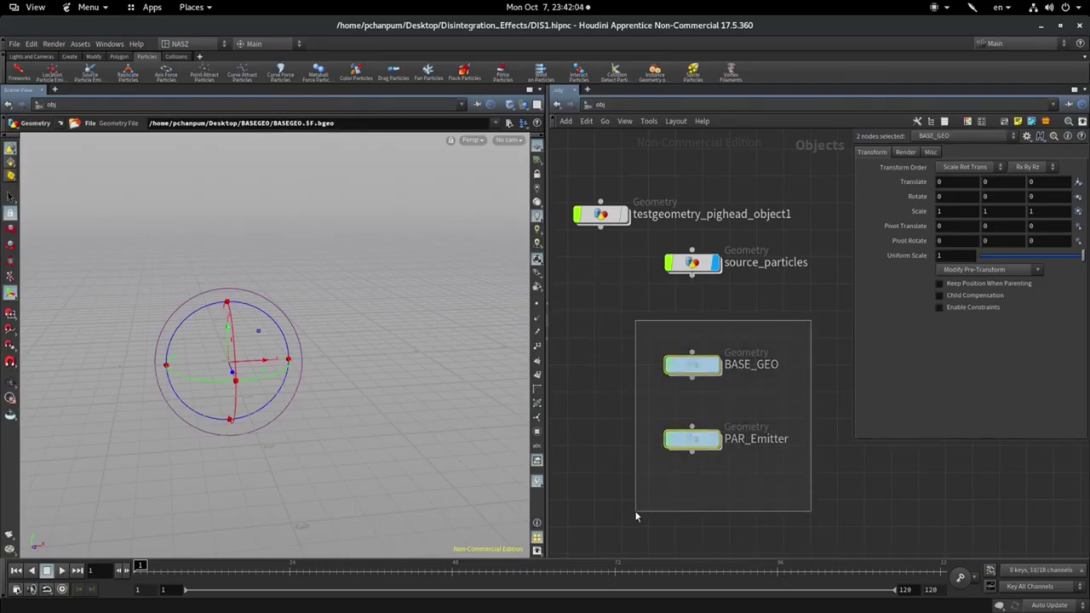
left_click(761, 363, "ctrl")
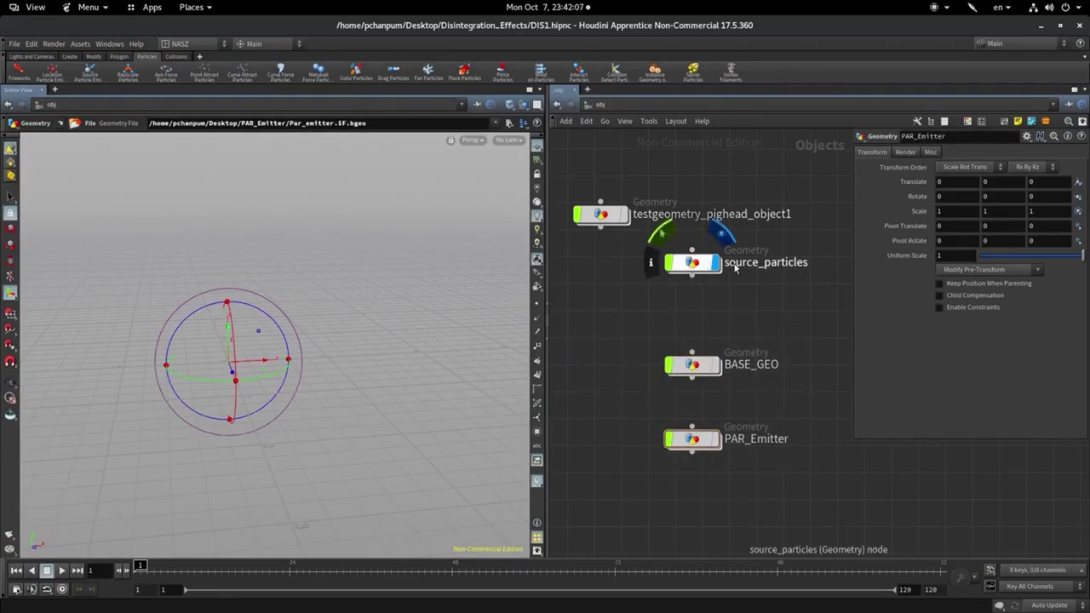
left_click(697, 266)
key("Delete")
Bypass packpoints1, cache frames 1–120 via rop_geometry2, then delete packpoints1
double_click(601, 214)
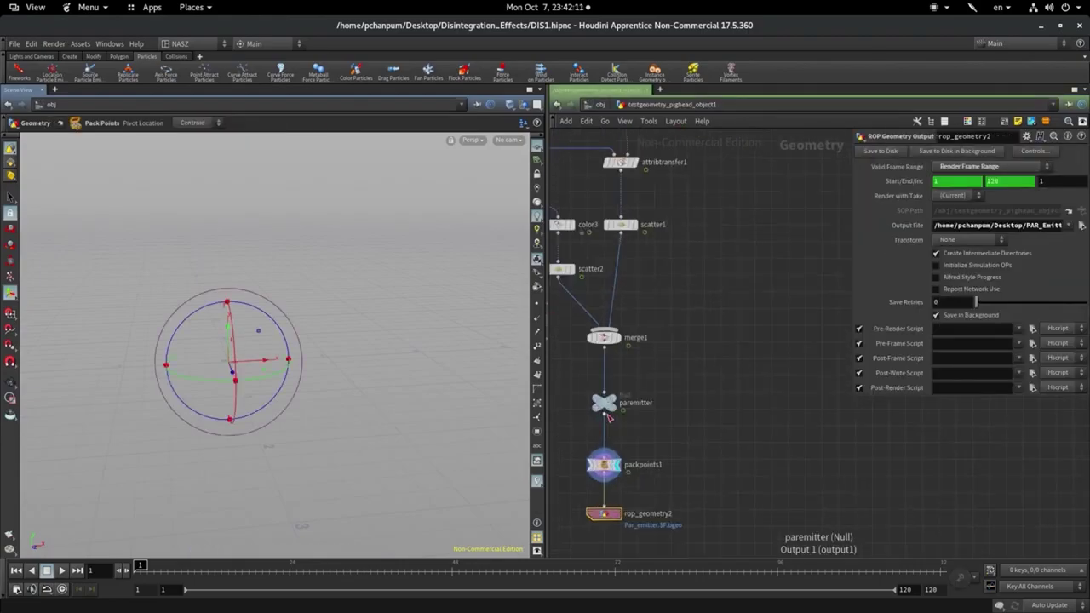
scroll(599, 406, "up", 4)
mouse_move(615, 530)
middle_mouse_down()
mouse_move(773, 319)
mouse_move(690, 338)
middle_mouse_up()
left_click(640, 293)
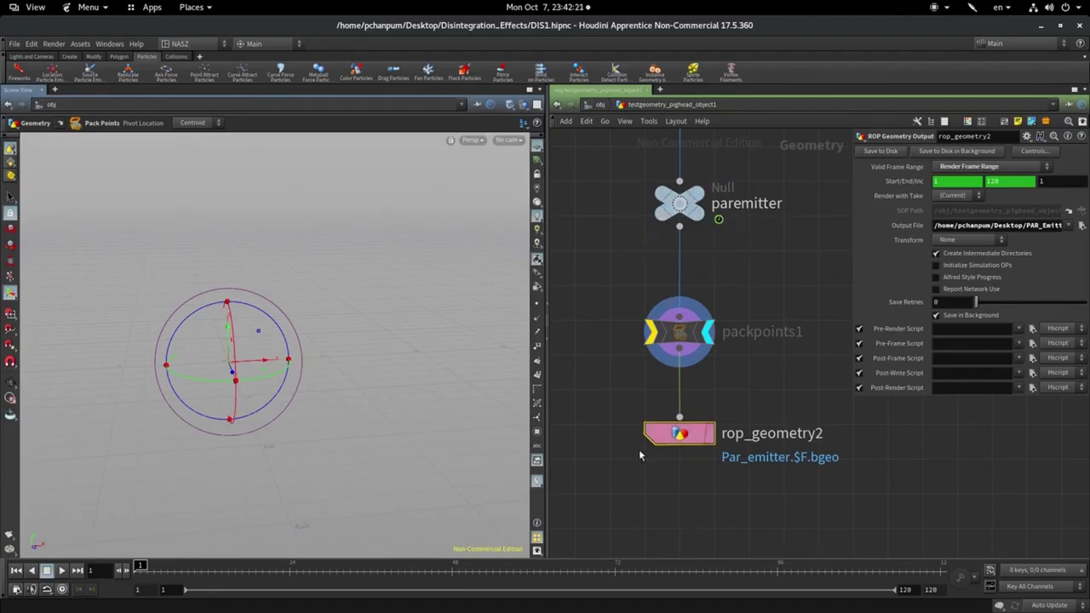
left_click(886, 157)
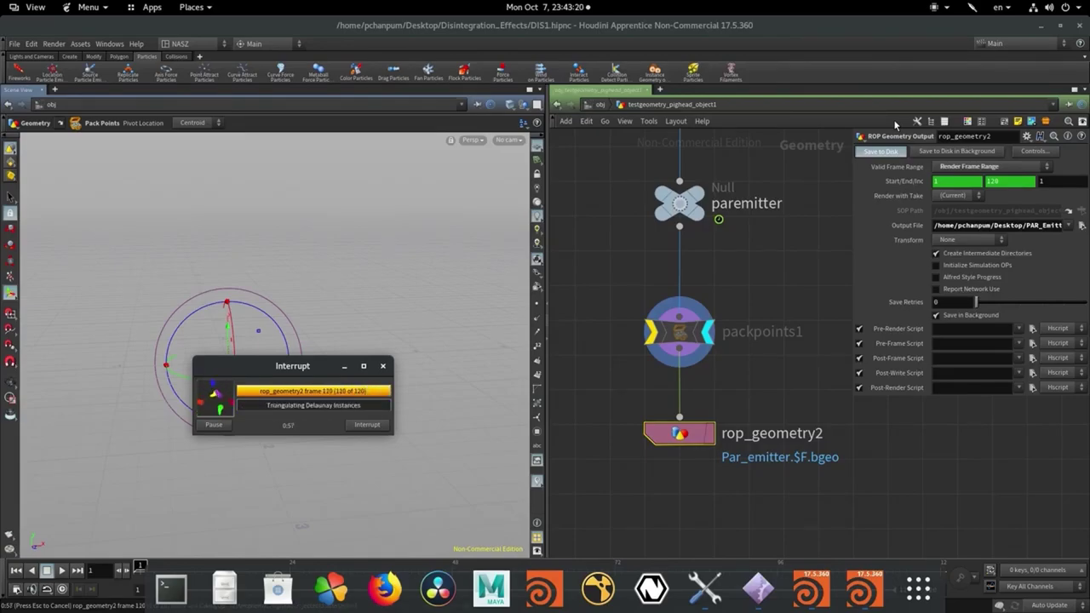
left_click(679, 332)
key("Delete")
Move the objects up, reload PAR_Emitter's file1 cache, and set Load to All Geometry
key("u")
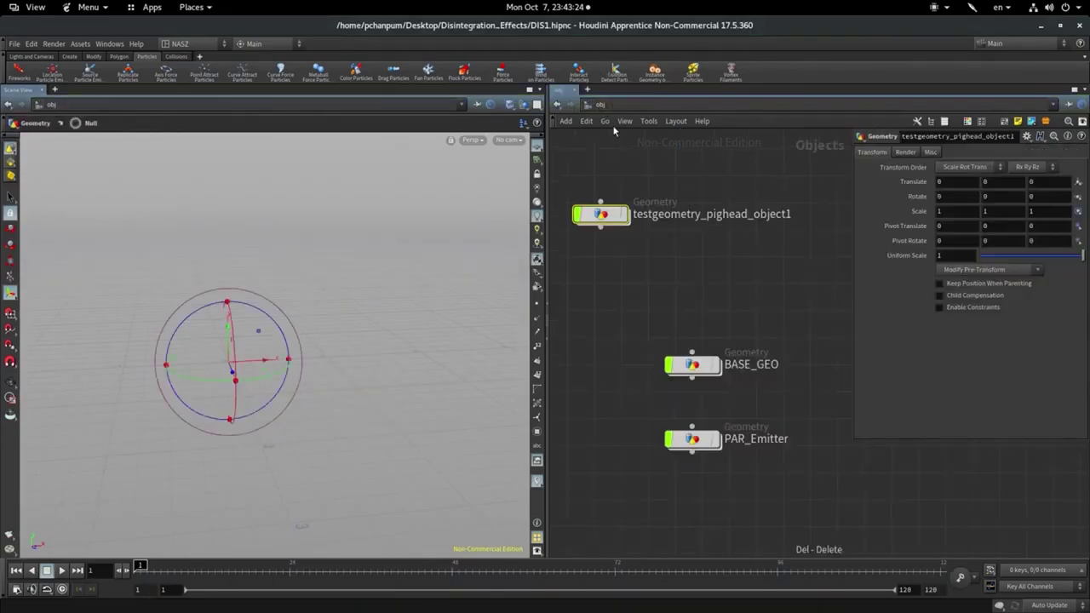
left_click_drag(619, 374, 619, 307)
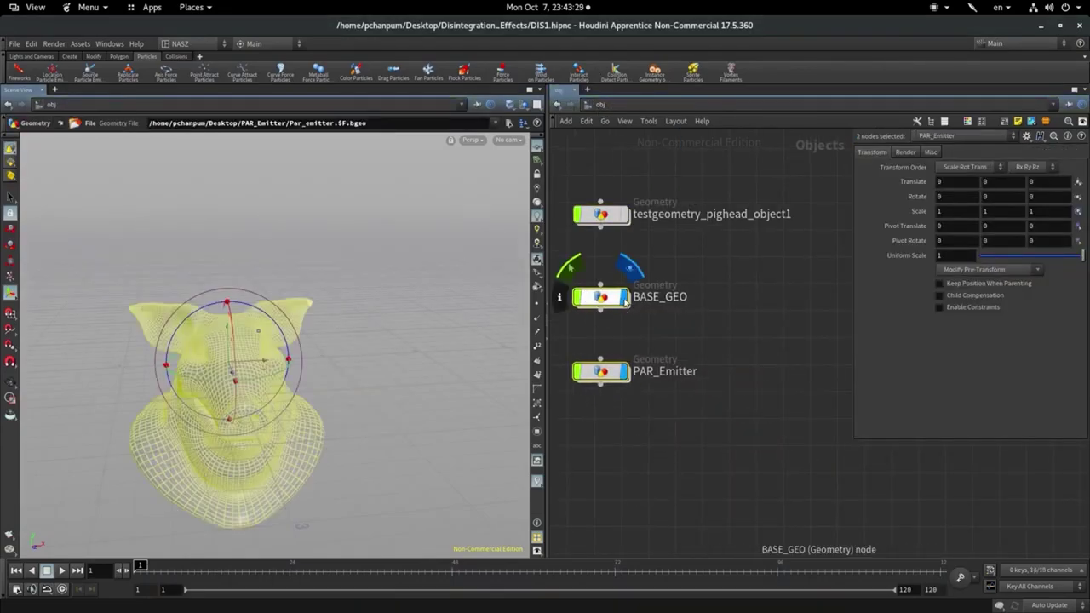
double_click(601, 372)
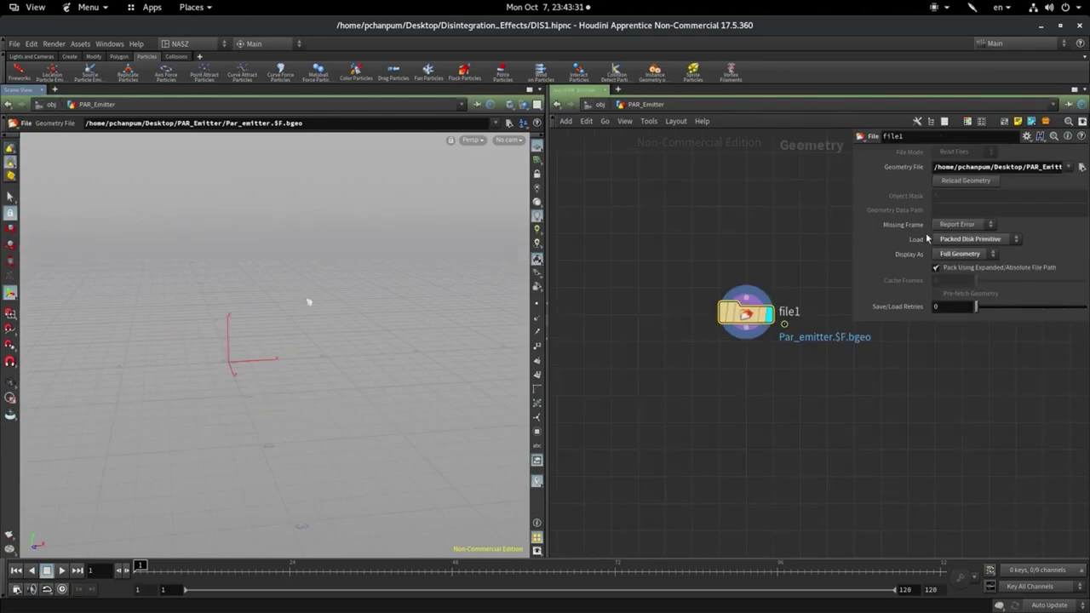
left_click(993, 184)
left_click_drag(351, 571, 268, 571)
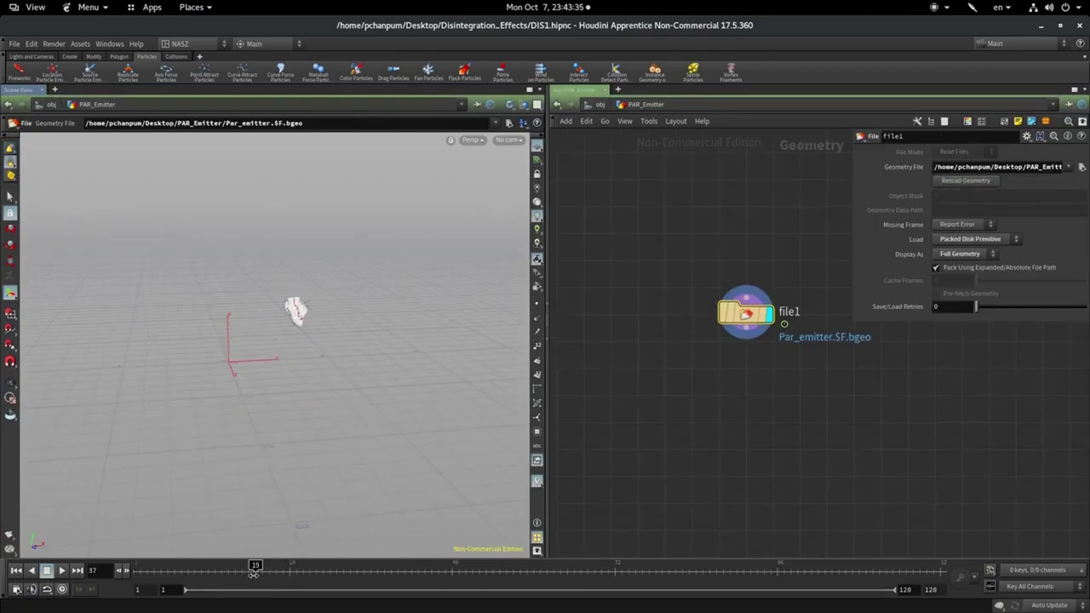
left_click(971, 239)
left_click(958, 252)
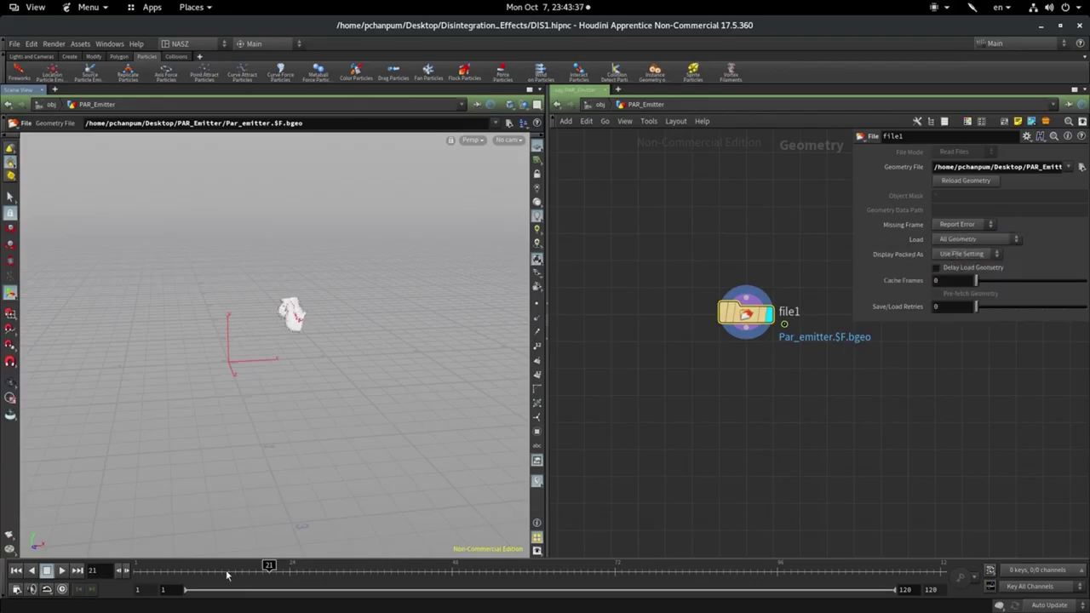
left_click_drag(264, 571, 208, 571)
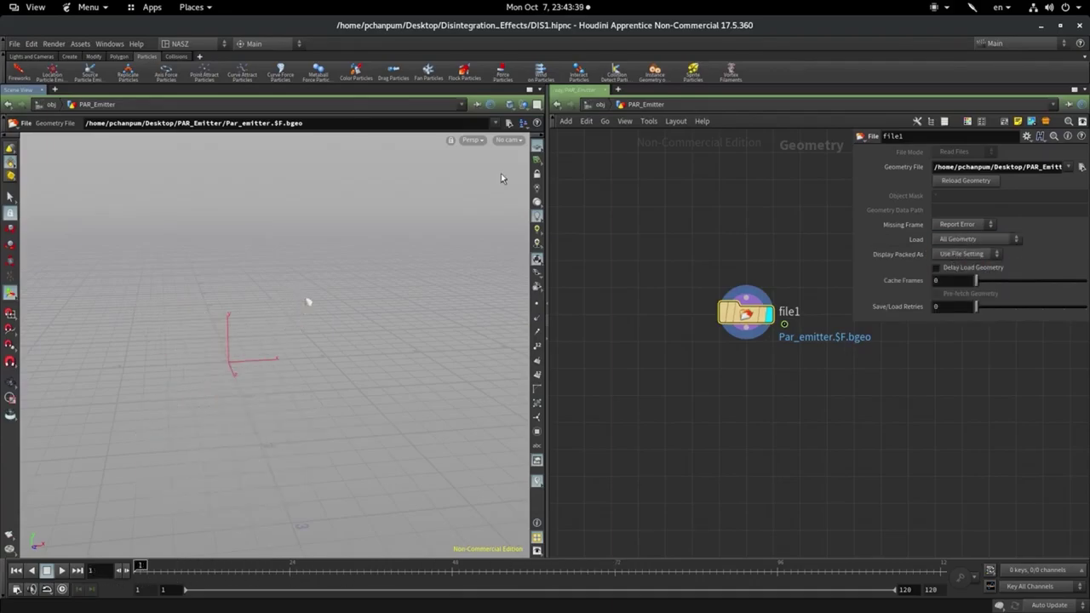
left_click(588, 106)
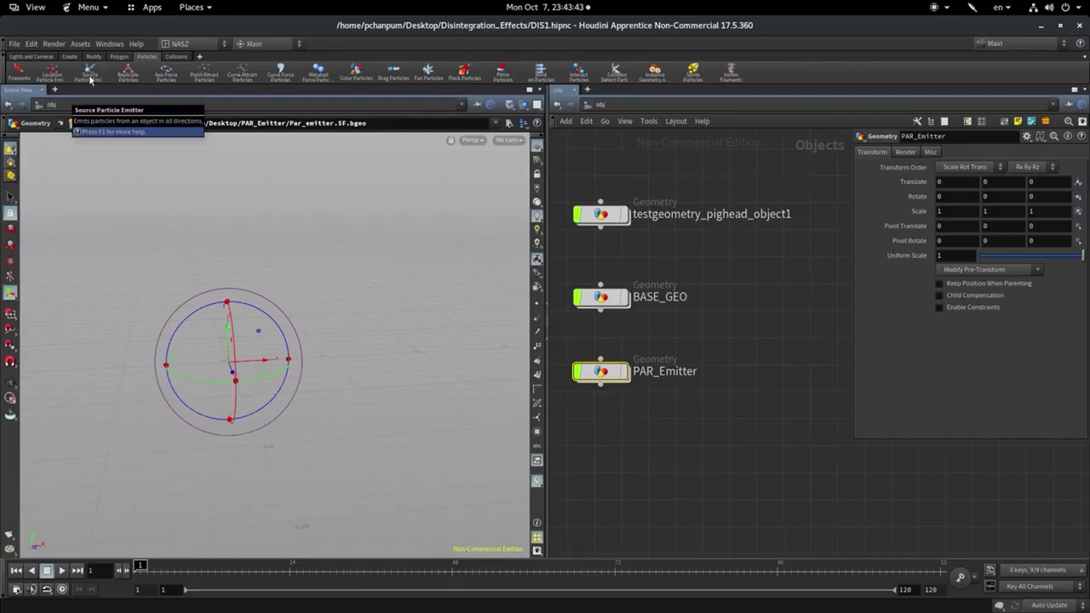
Add a Source Particle Emitter on PAR_Emitter, lay out nodes, set Emission Type to Points, and play
left_click(91, 76)
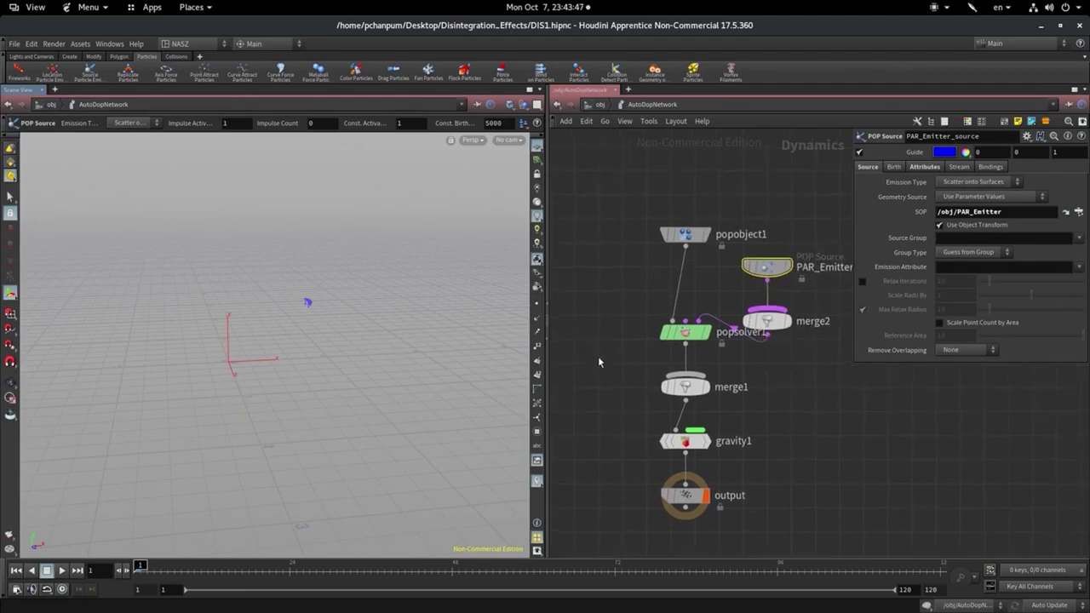
key("l")
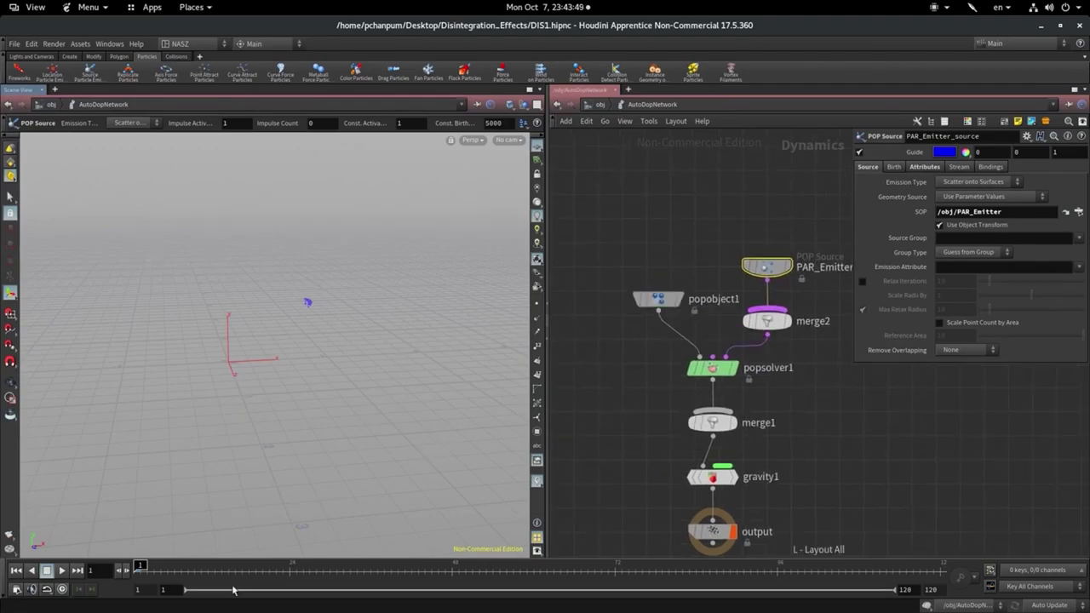
mouse_move(136, 566)
left_mouse_down()
mouse_move(229, 563)
mouse_move(224, 537)
mouse_move(3, 536)
left_mouse_up()
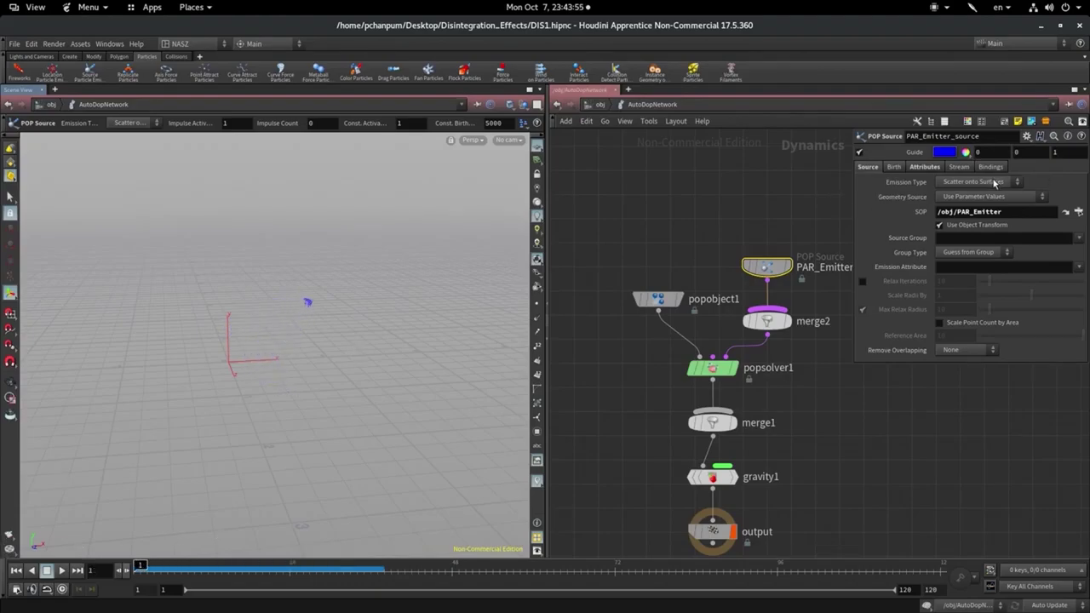
left_click(994, 183)
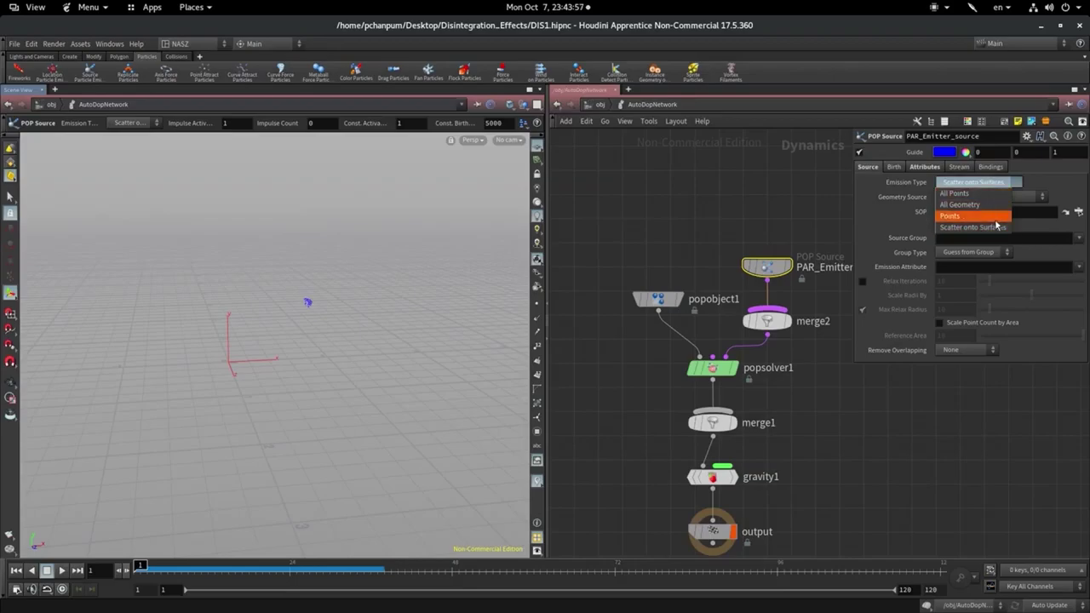
left_click(998, 218)
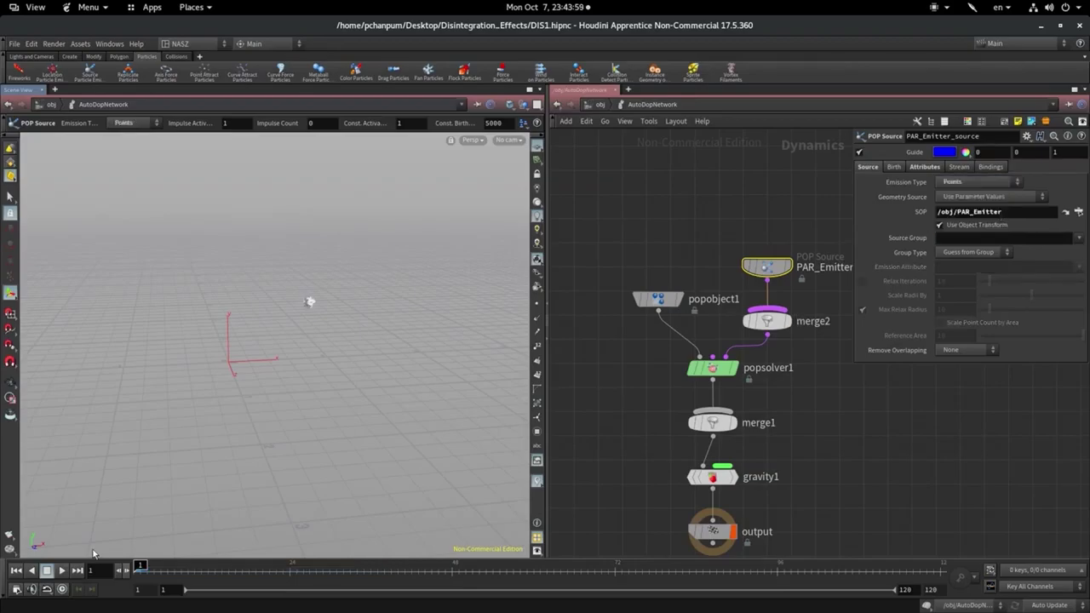
left_click(62, 571)
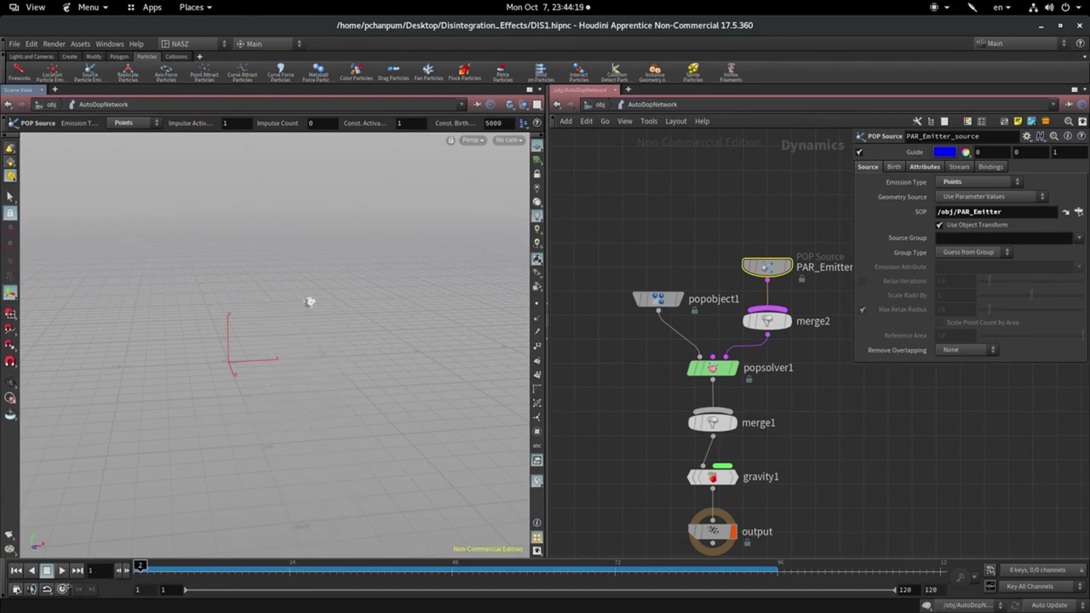
Display BASE_GEO and replay the AutoDopNetwork simulation over the pig head from frame 1
left_click(598, 105)
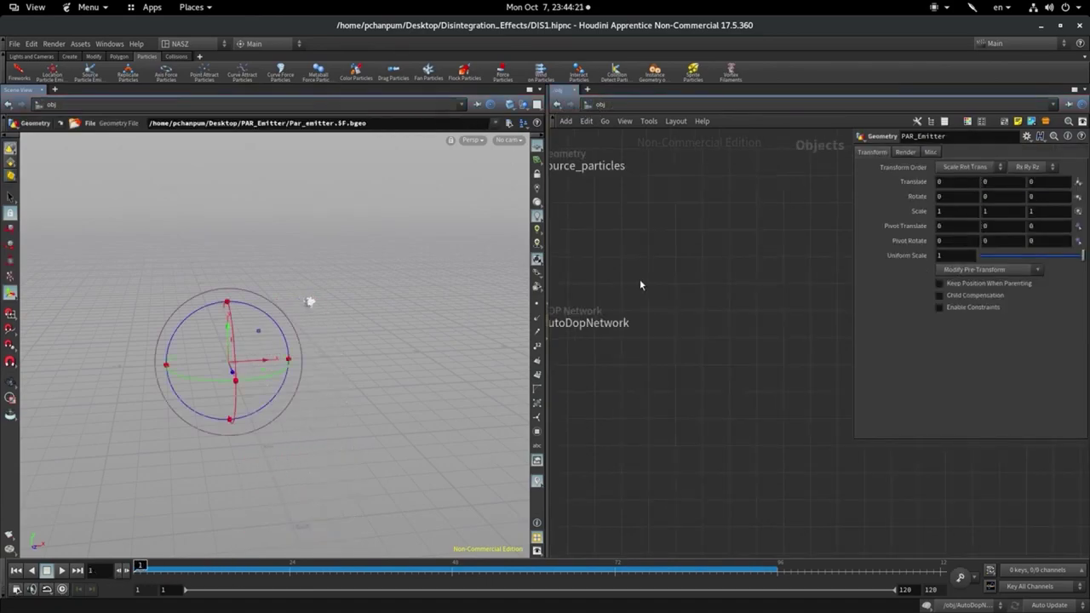
key("h")
left_click(608, 345)
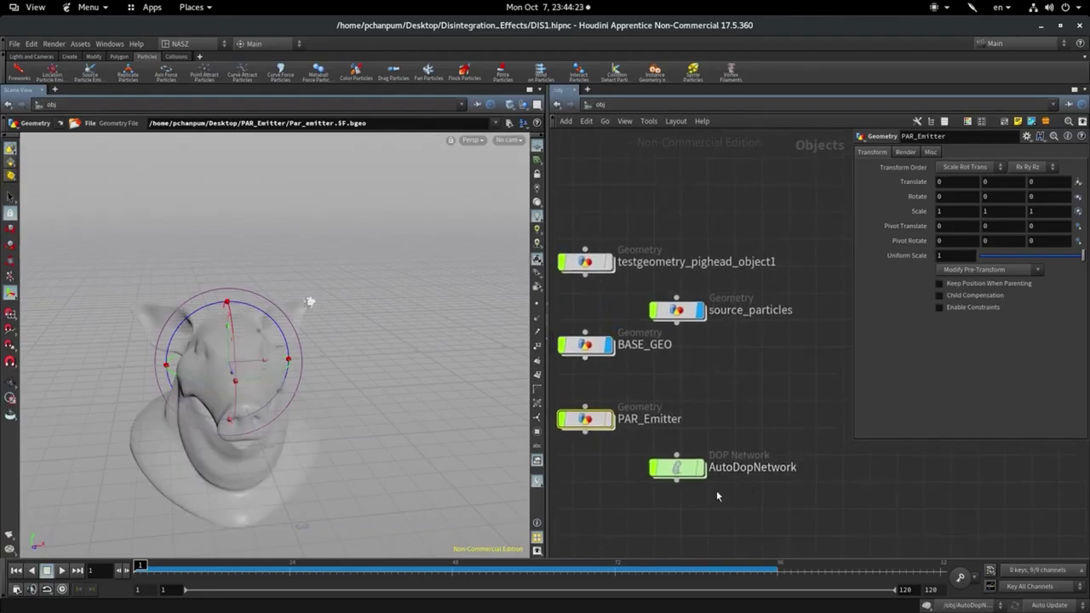
double_click(679, 470)
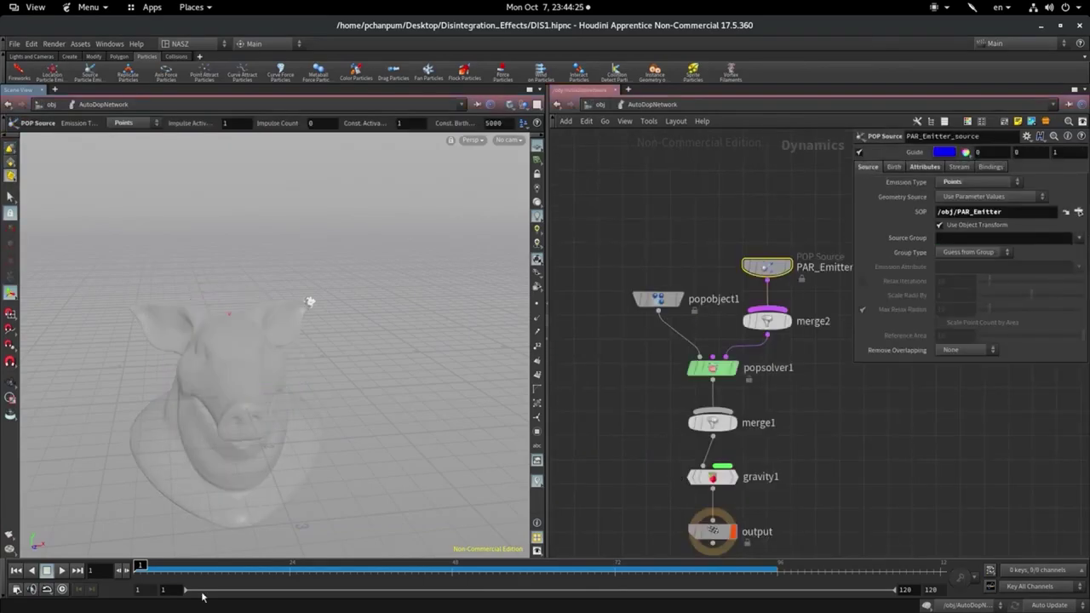
key("Up")
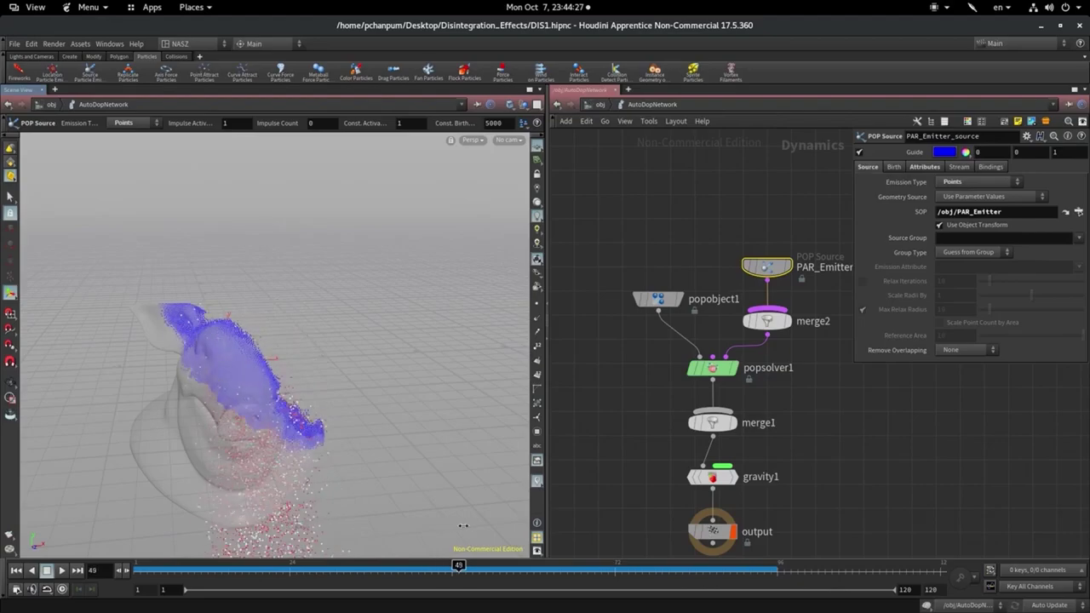
key("ctrl+Up")
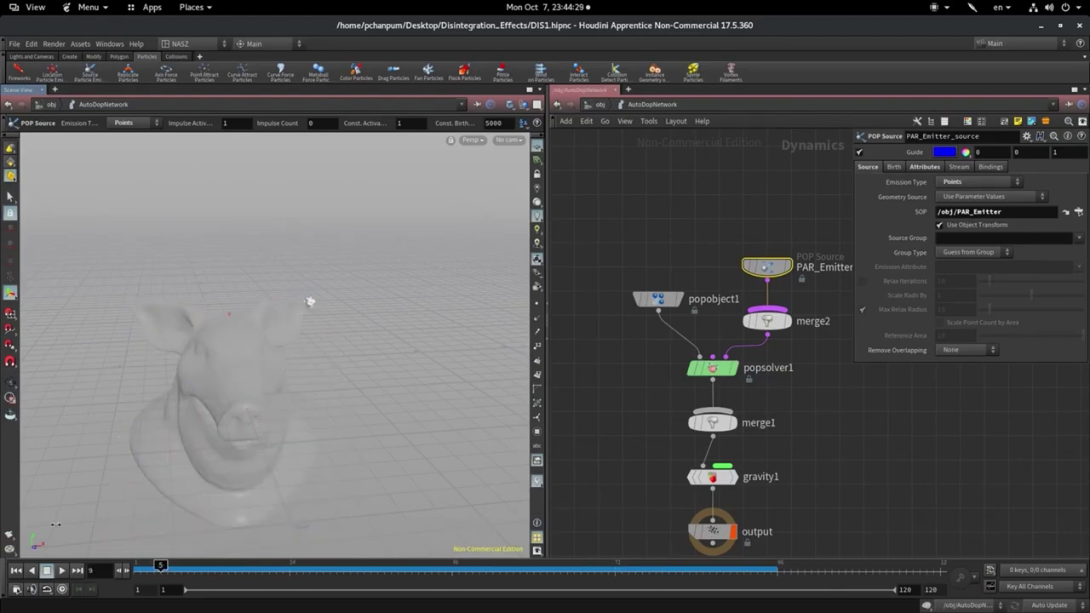
key("Up")
key("ctrl+Up")
left_click(603, 104)
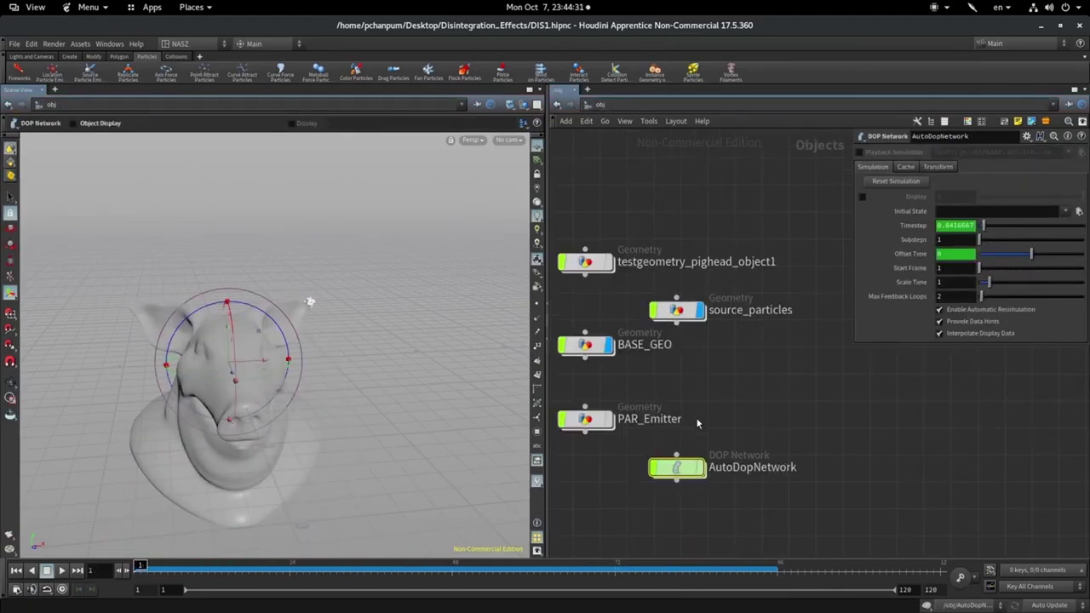
double_click(677, 468)
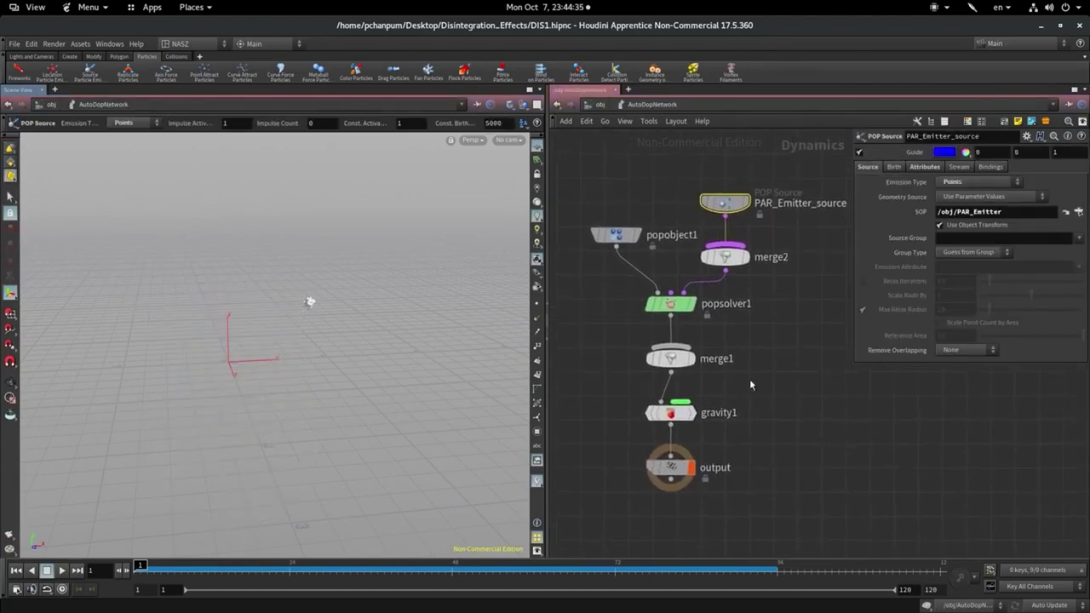
Compare the simulation's playback with the gravity1 force bypassed
left_click(680, 413)
key("Up")
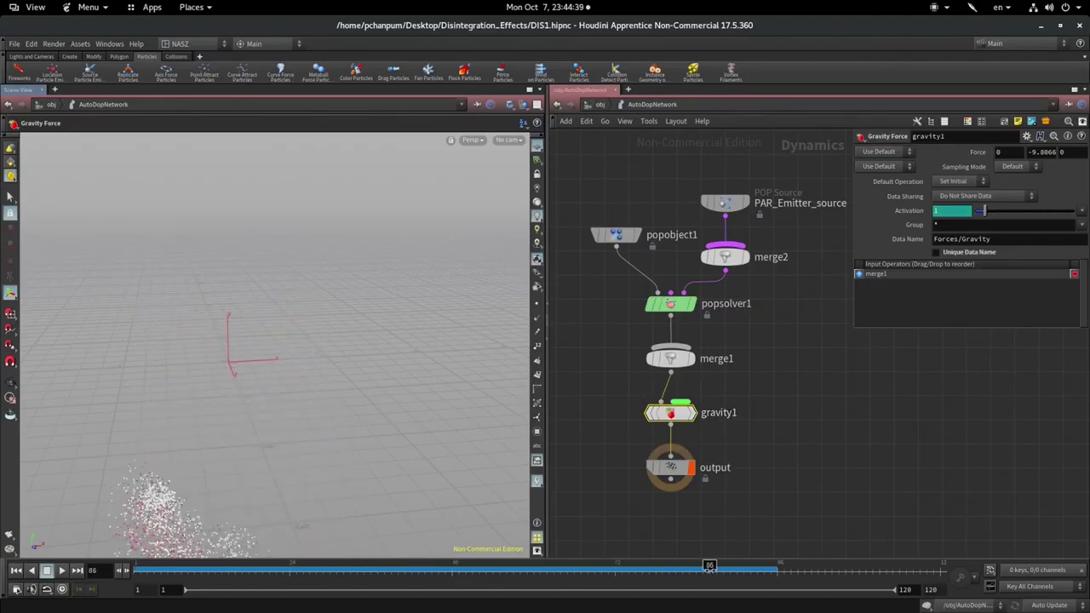
key("ctrl+Left")
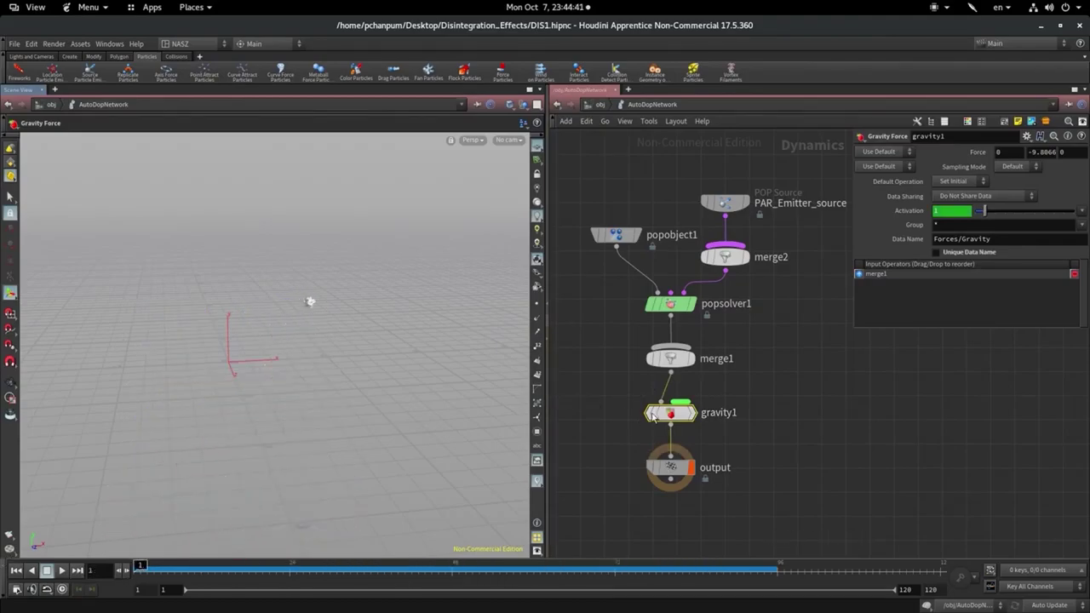
left_click(651, 413)
key("Up")
key("ctrl+Left")
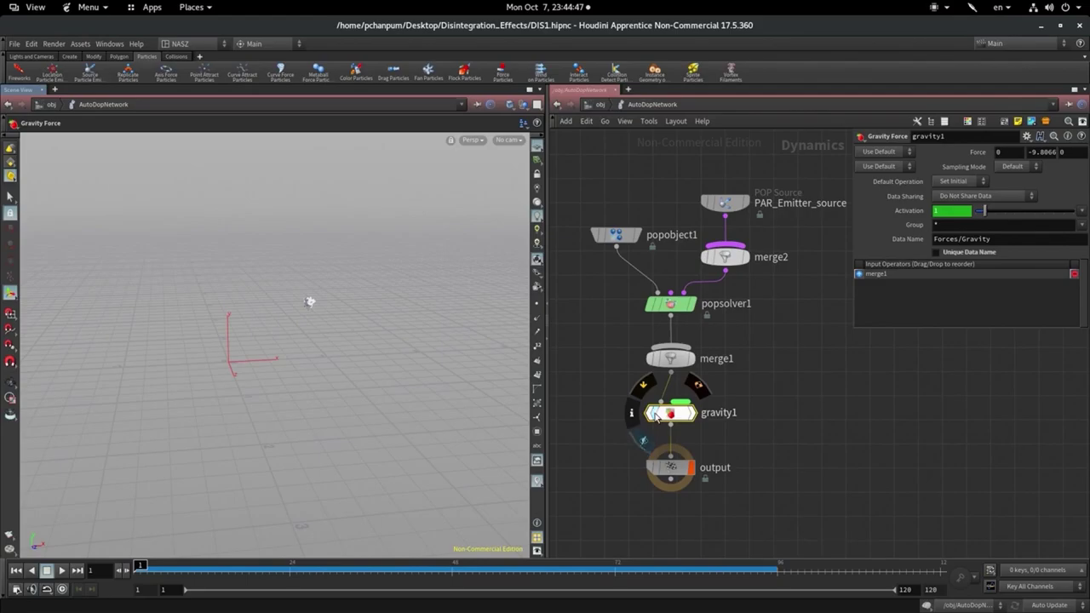
left_click(652, 414)
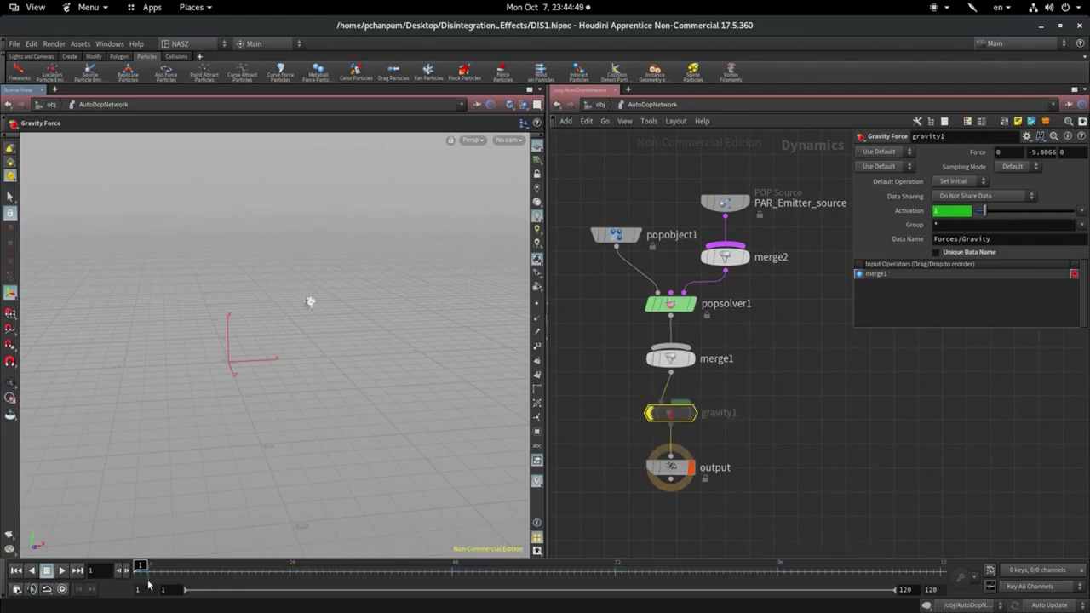
key("Up")
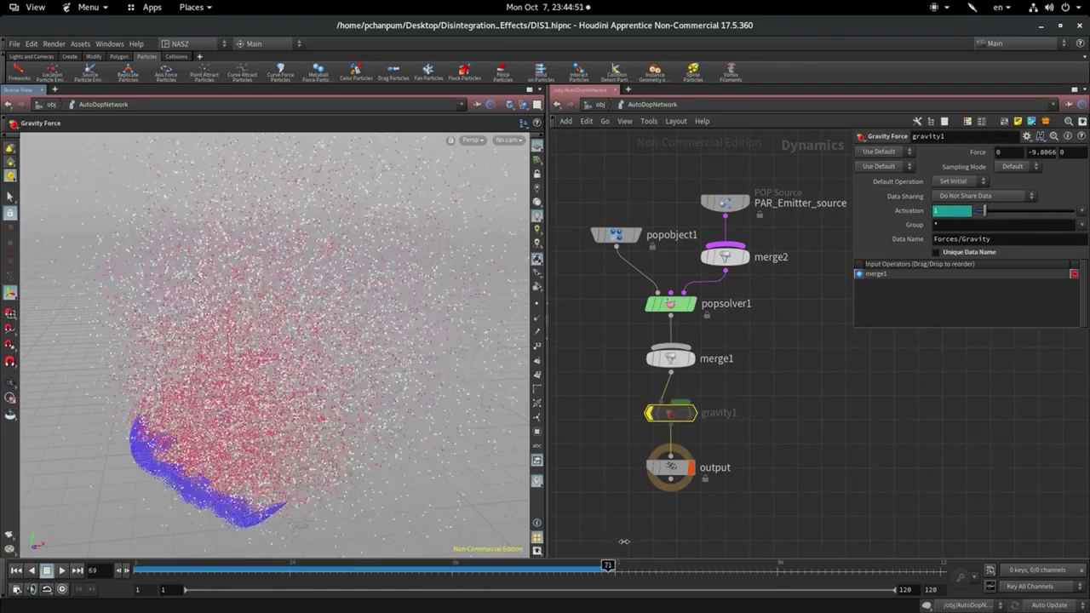
key("ctrl+Left")
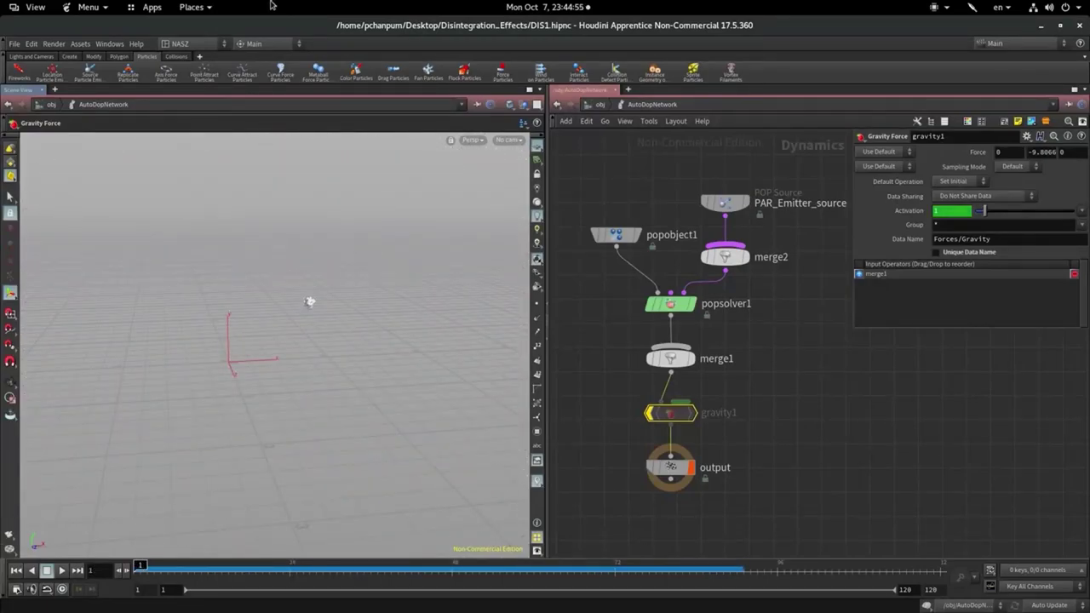
Raise PAR_Emitter_source above merge2 and scrub to about frame 20
middle_click_drag(859, 297, 847, 414)
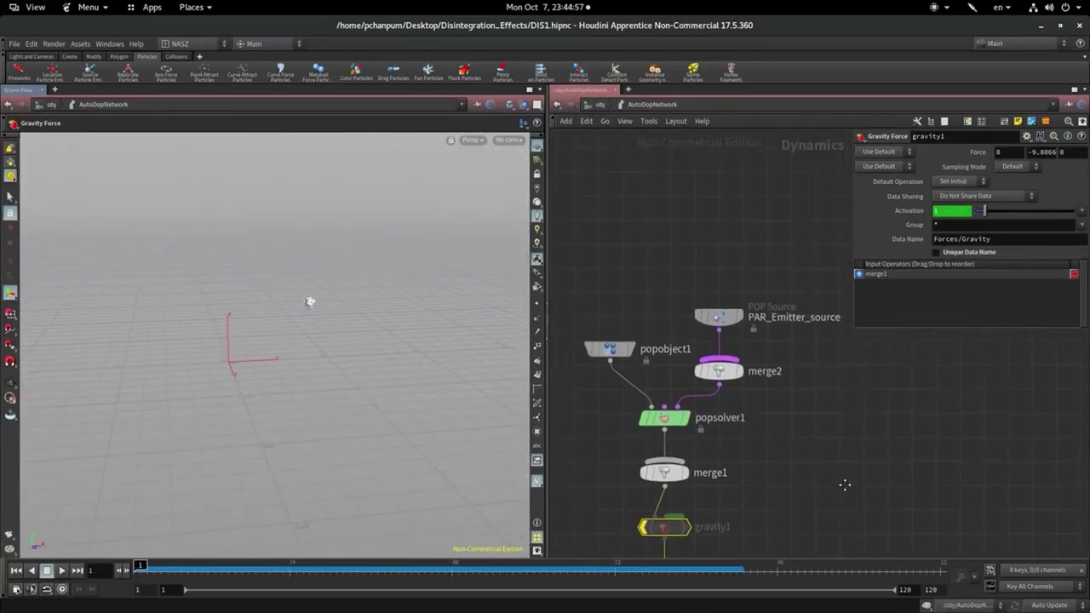
left_click_drag(718, 327, 718, 204)
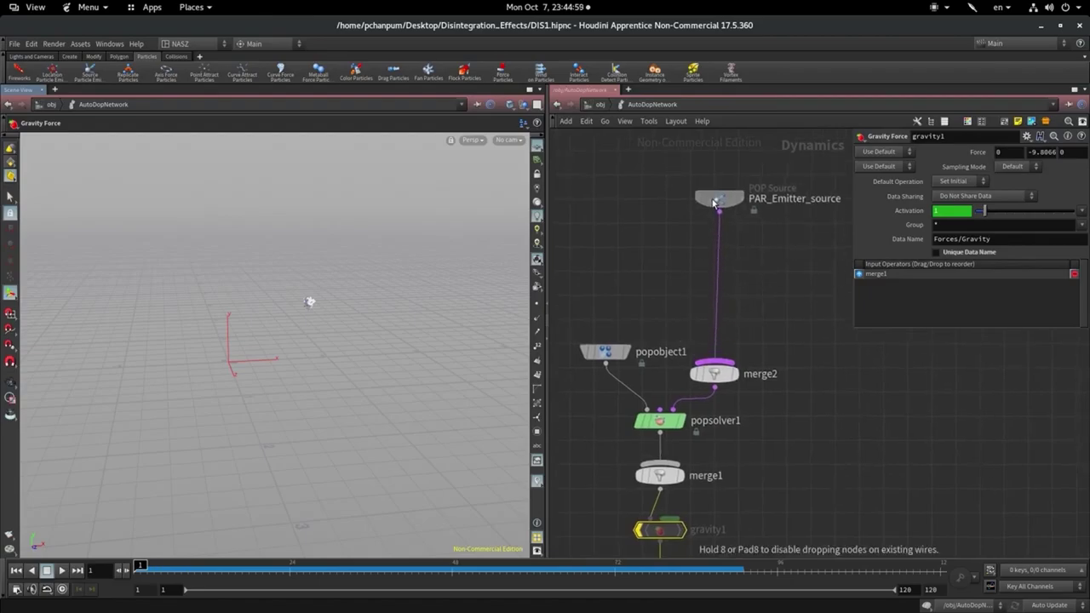
left_click_drag(143, 567, 275, 566)
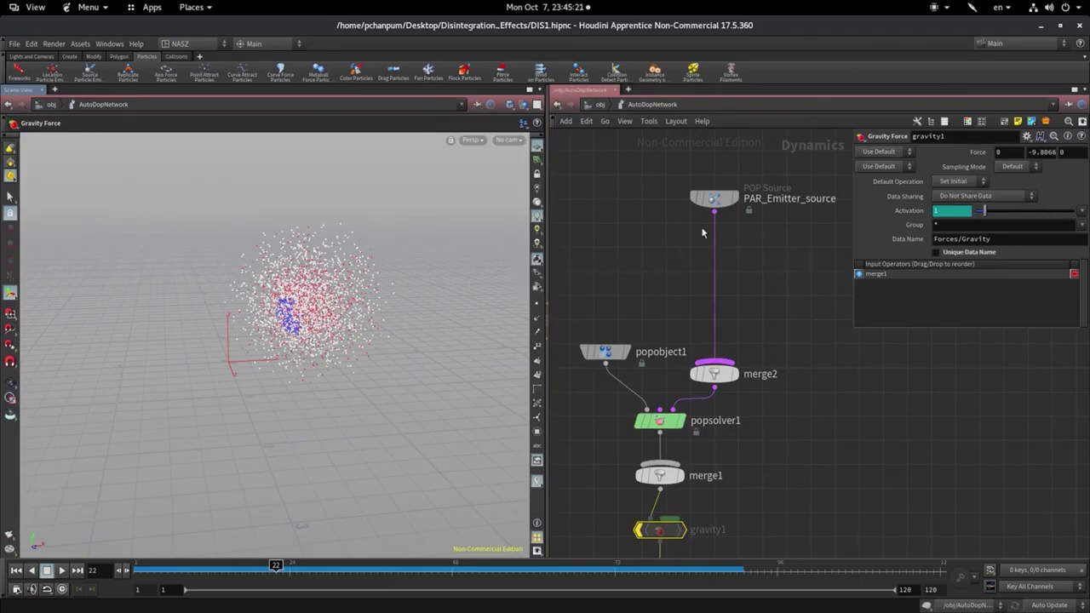
Insert a POP Force node on the wire between PAR_Emitter_source and merge2
key("Tab")
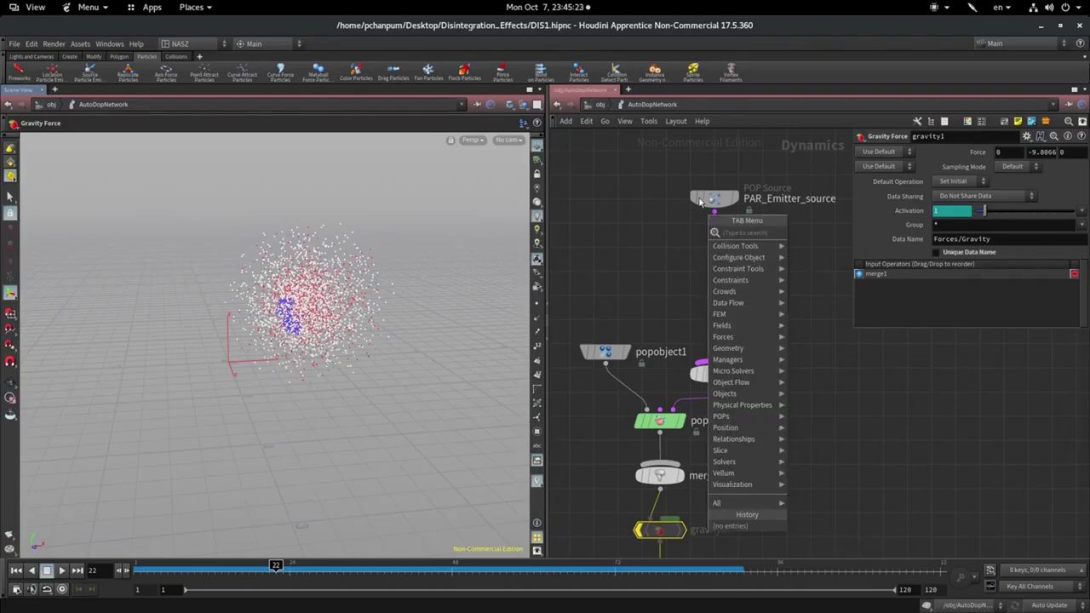
type("pop")
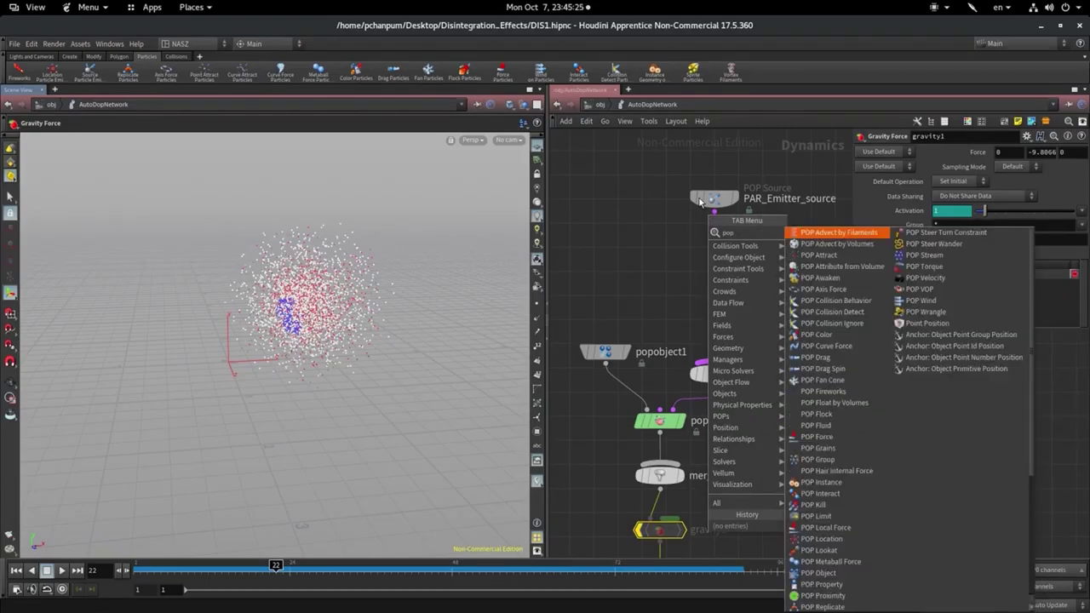
type("fo")
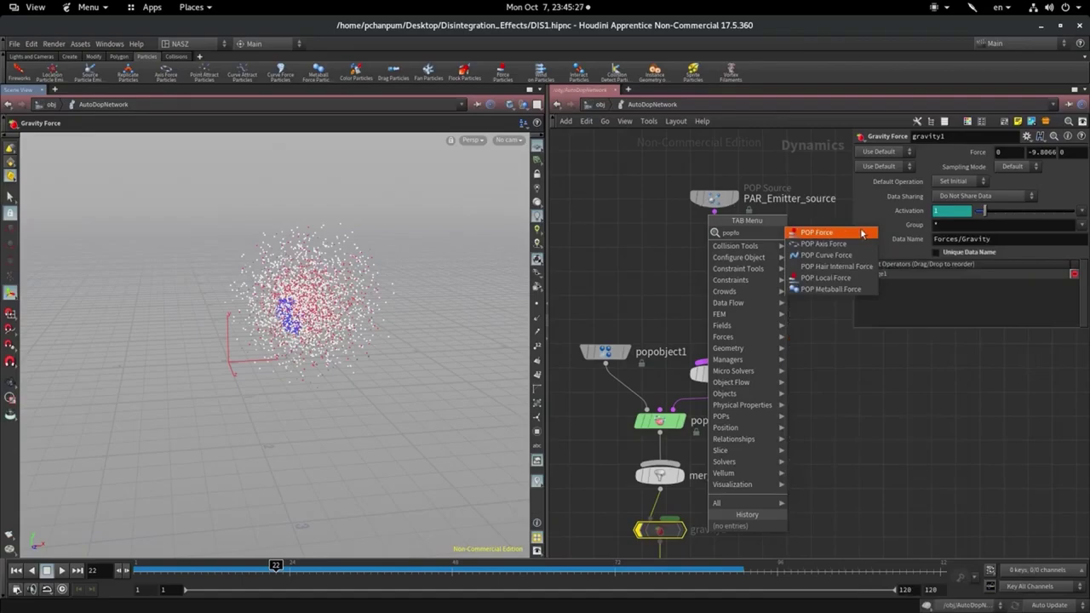
left_click(862, 232)
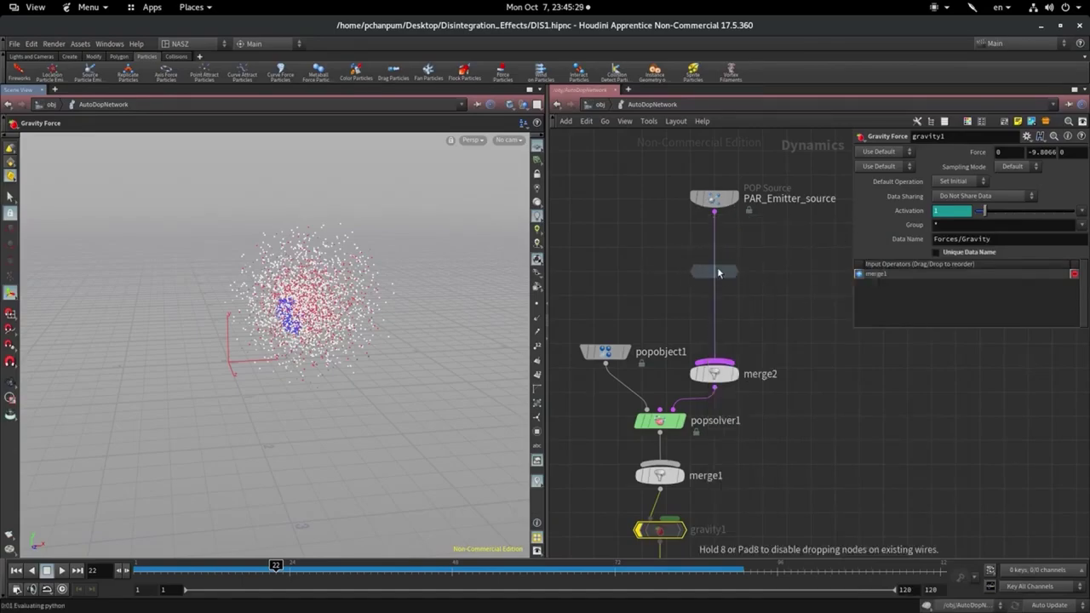
left_click(718, 273)
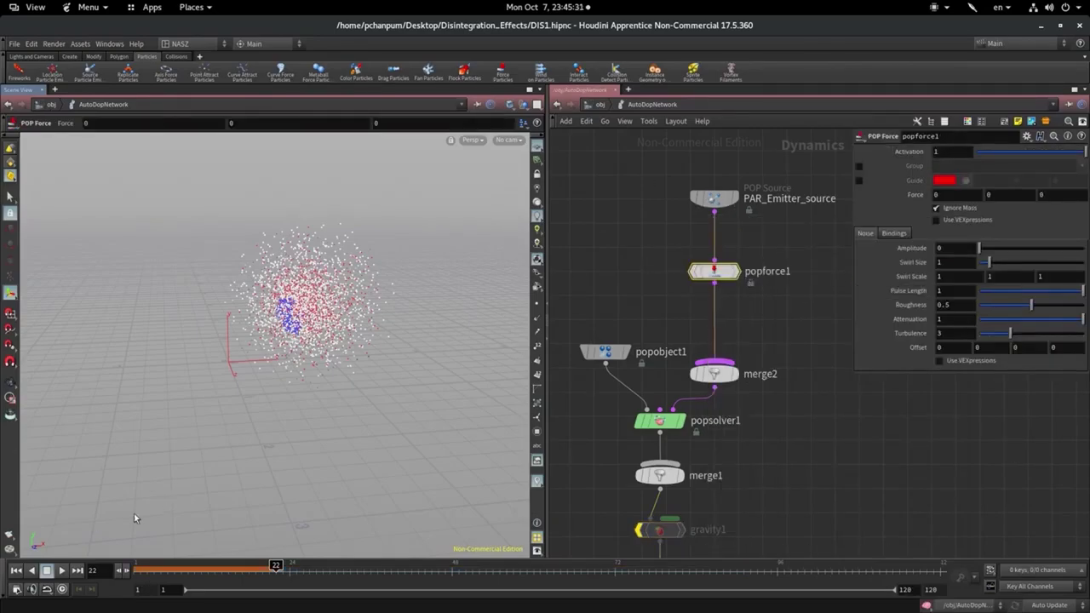
Preview the simulation from frame 1, then set the force's X component to -3
left_click(14, 569)
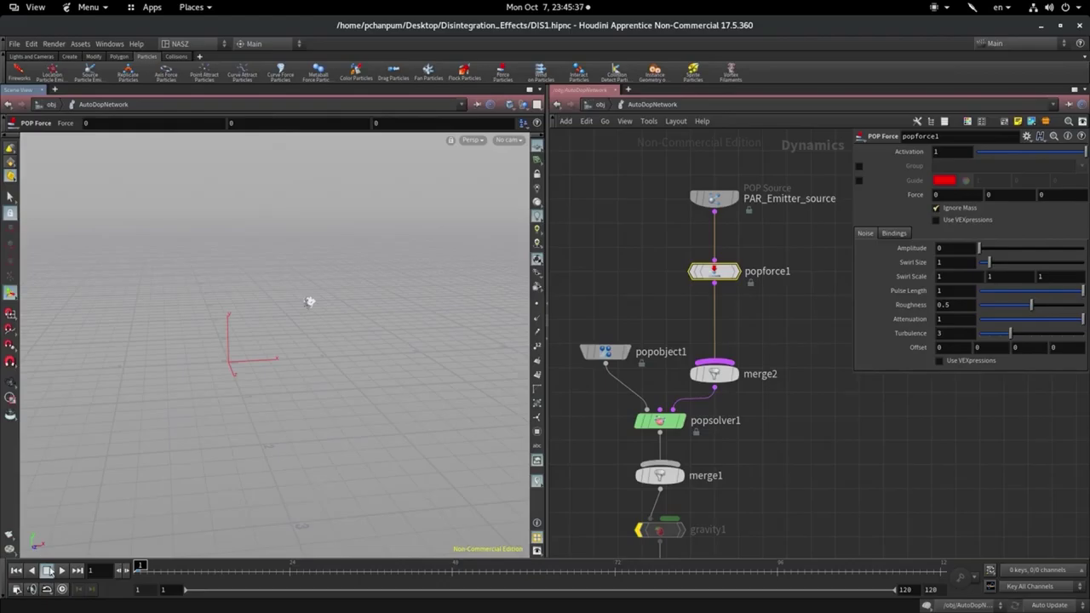
left_click(61, 570)
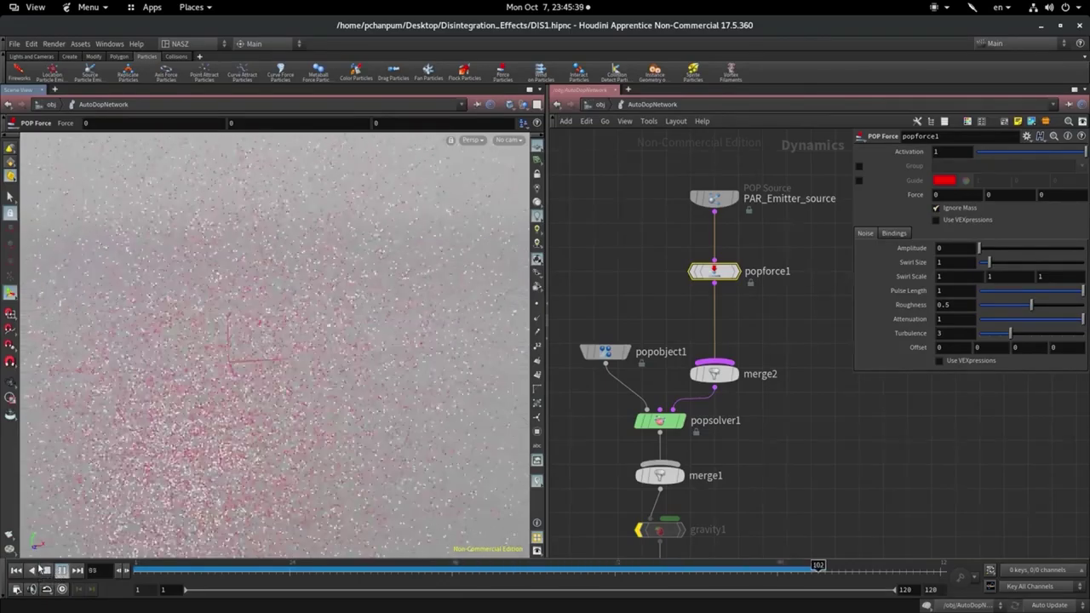
left_click(14, 572)
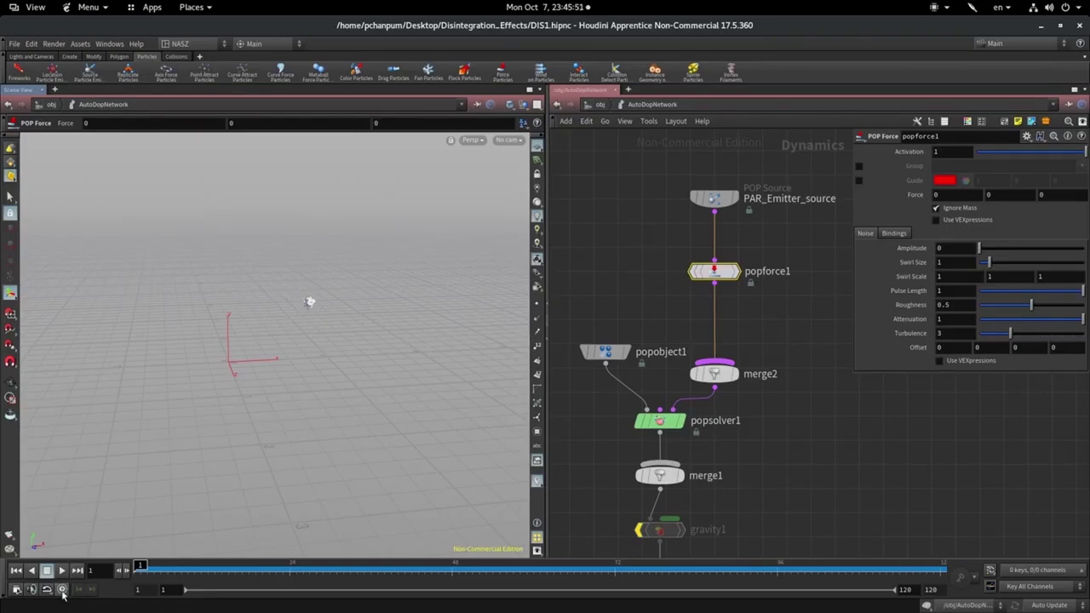
left_click(62, 590)
left_click(62, 571)
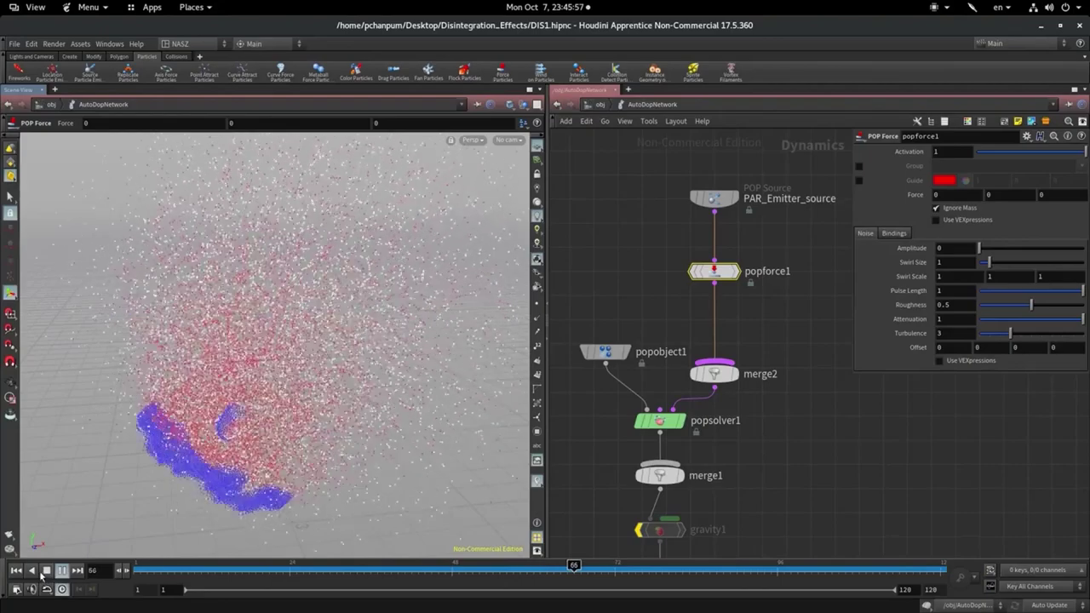
left_click(45, 572)
left_click(16, 571)
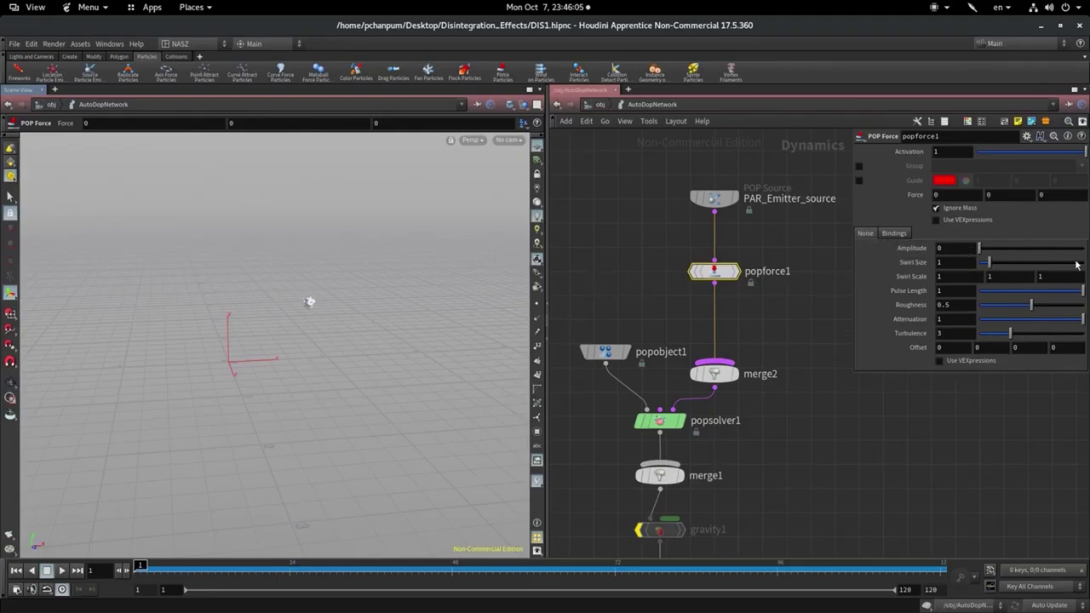
left_click(945, 194)
type("-3")
key("Return")
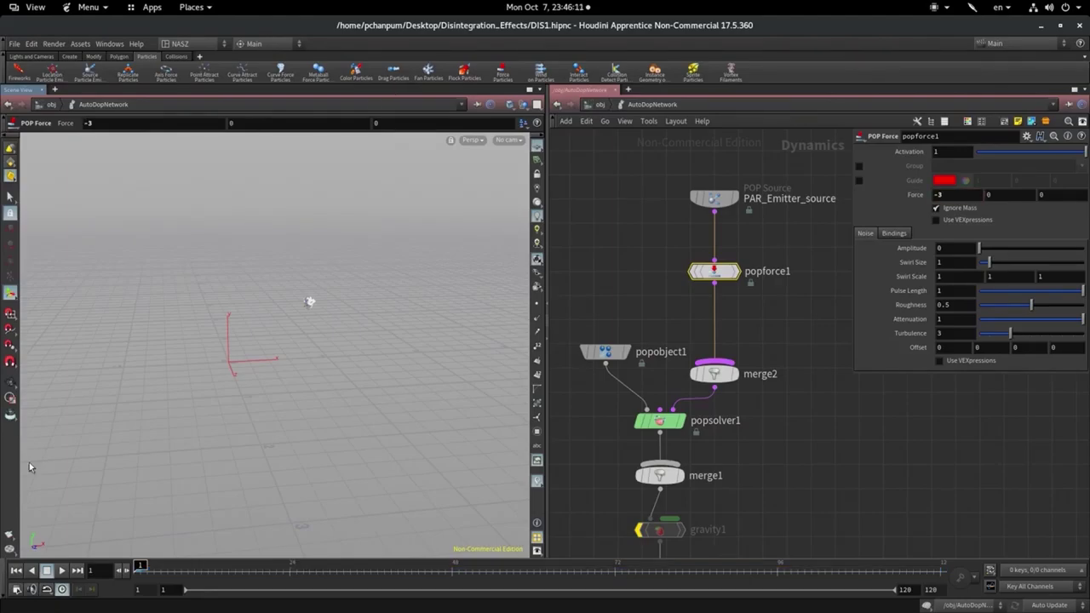
Enter source_particles from /obj and play the particles emitting from the pig head
left_click(599, 104)
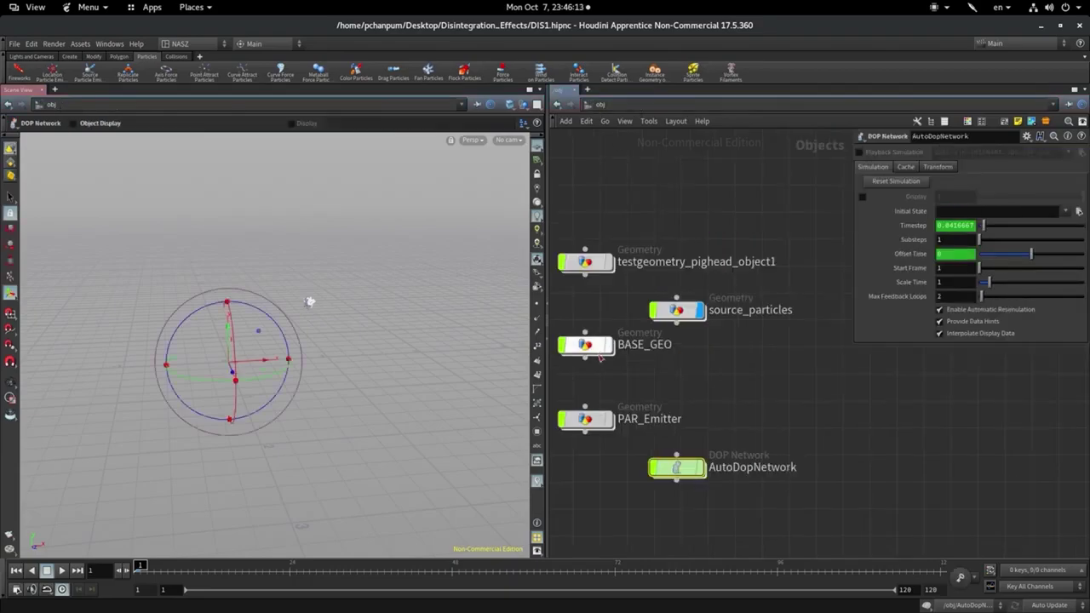
double_click(677, 310)
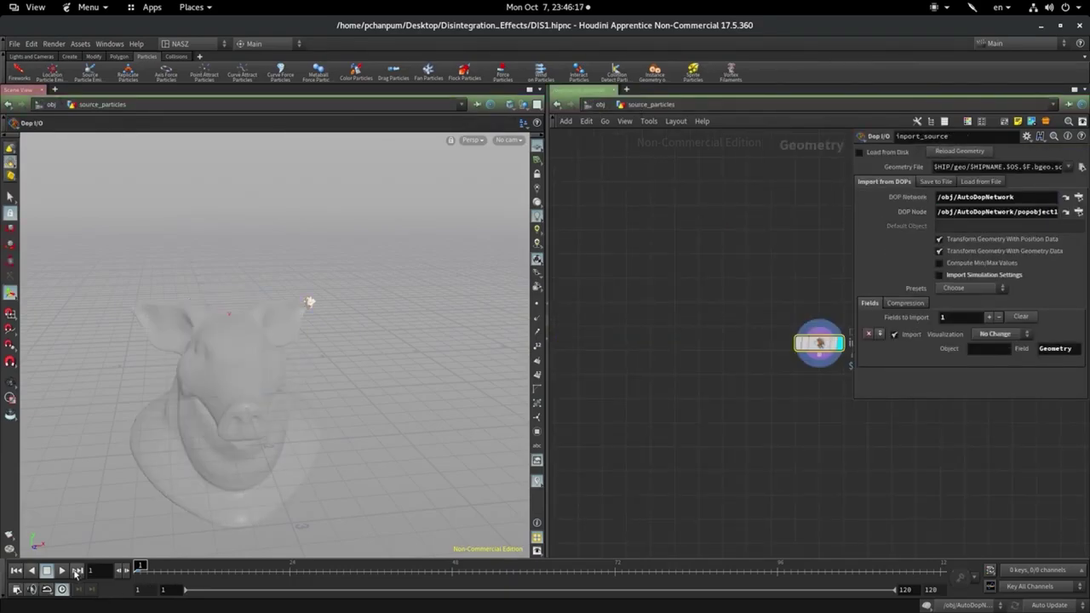
left_click(59, 572)
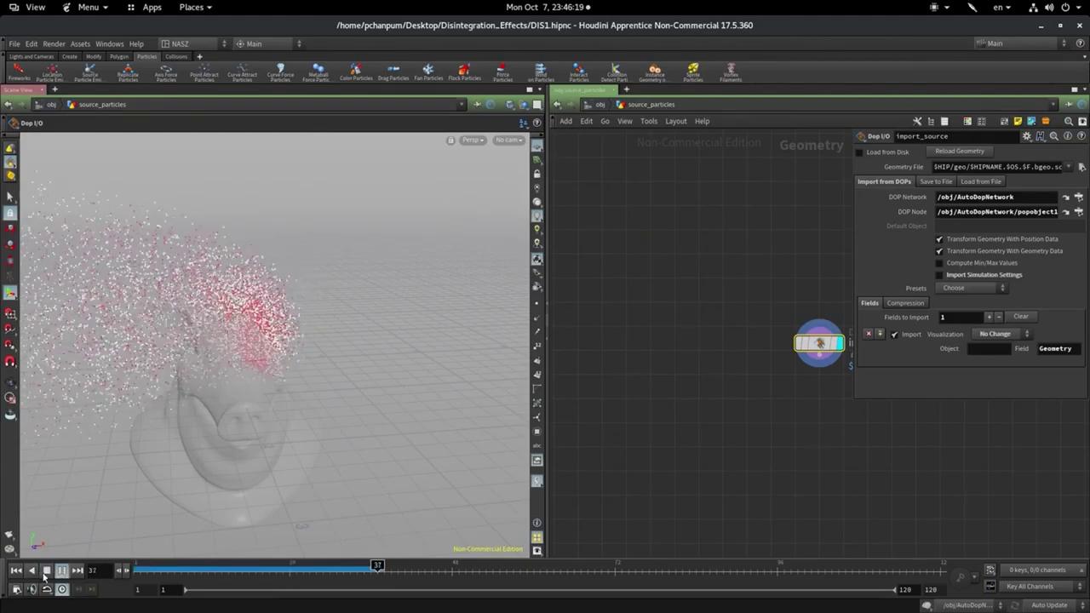
left_click(47, 571)
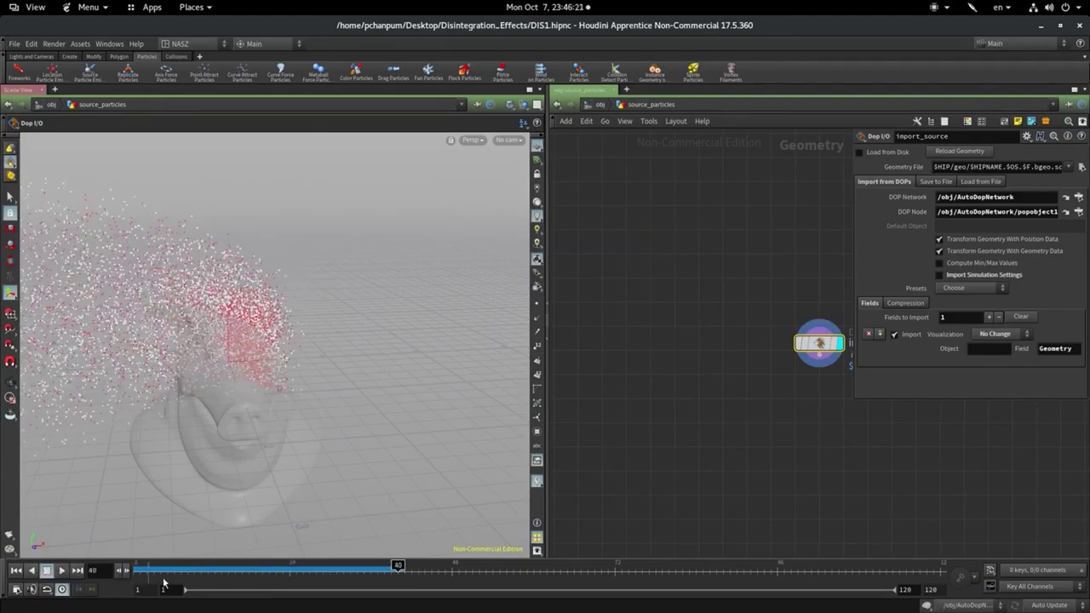
Rewind to frame 1 and go back into AutoDopNetwork from the object level
key("ctrl+Up")
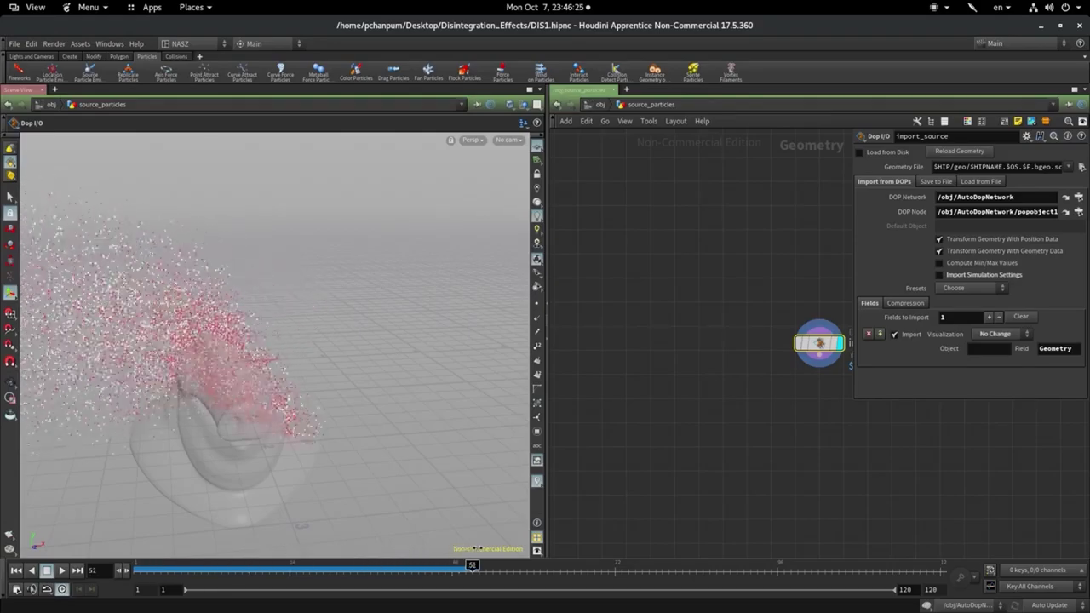
key("ctrl+Up")
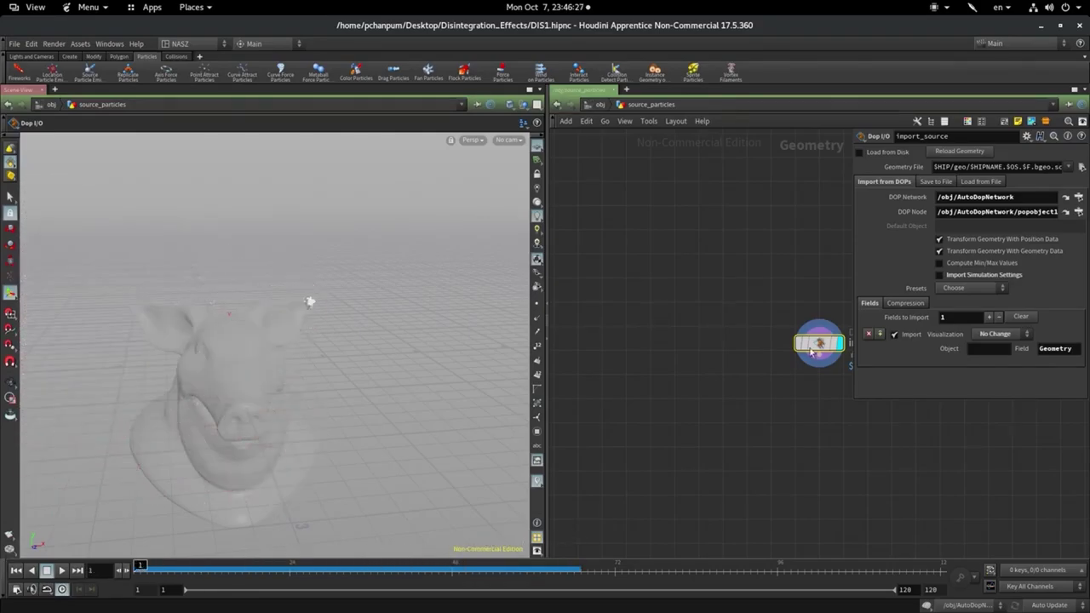
left_click(600, 105)
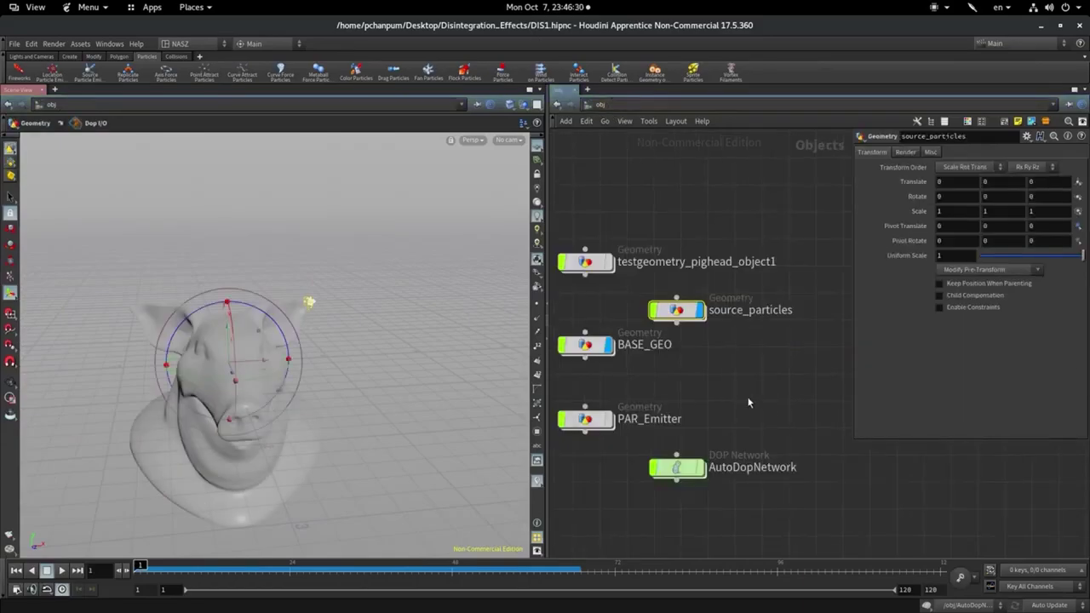
double_click(678, 466)
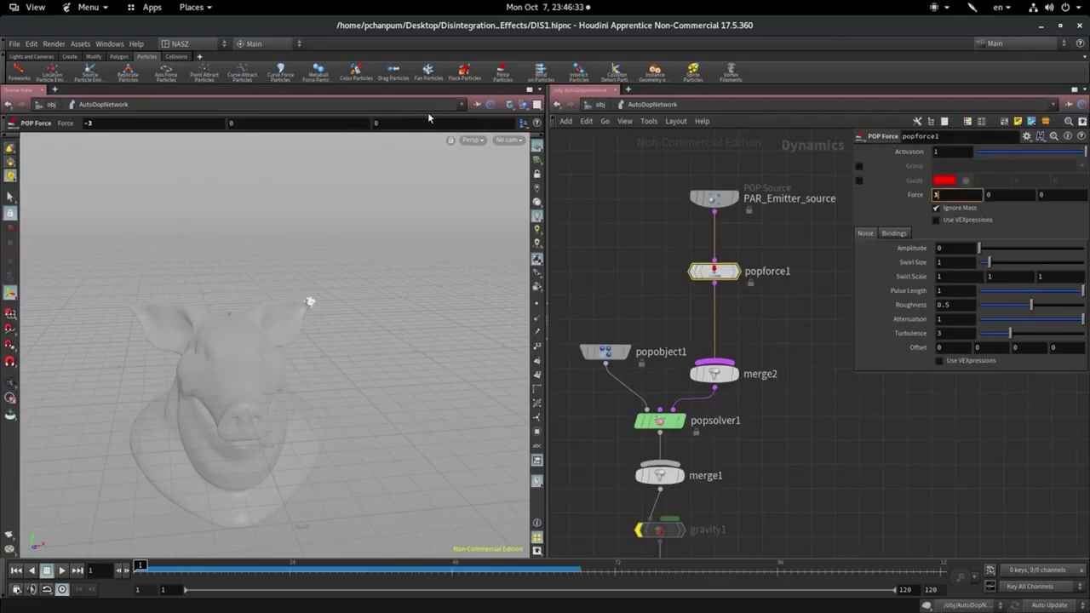
Tune popforce1's Force values, scrubbing the timeline to watch the spray after each change
key("Return")
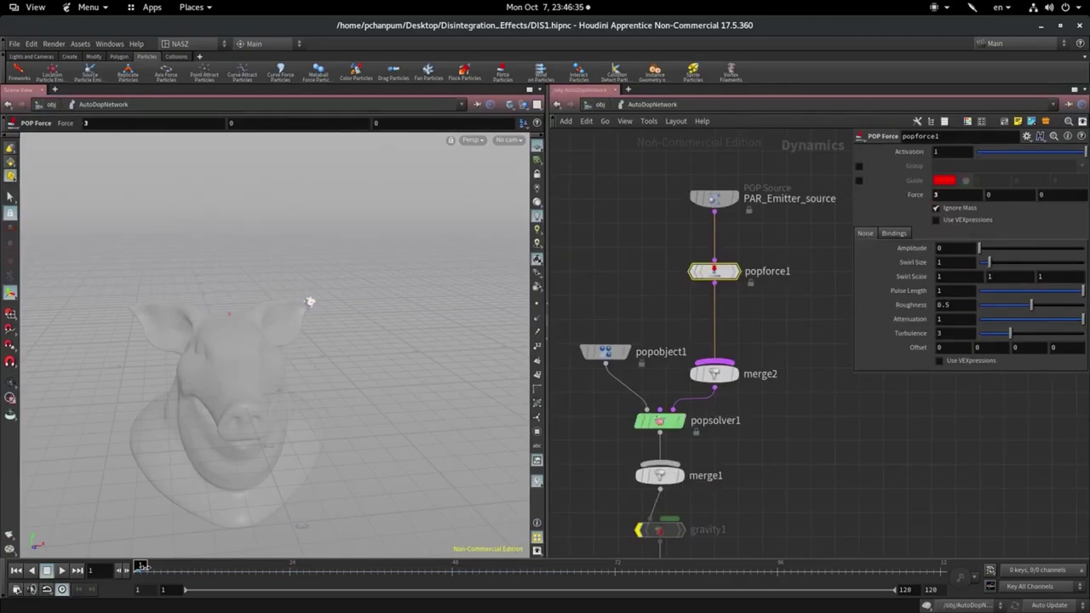
mouse_move(143, 567)
left_mouse_down()
mouse_move(380, 568)
mouse_move(228, 520)
left_mouse_up()
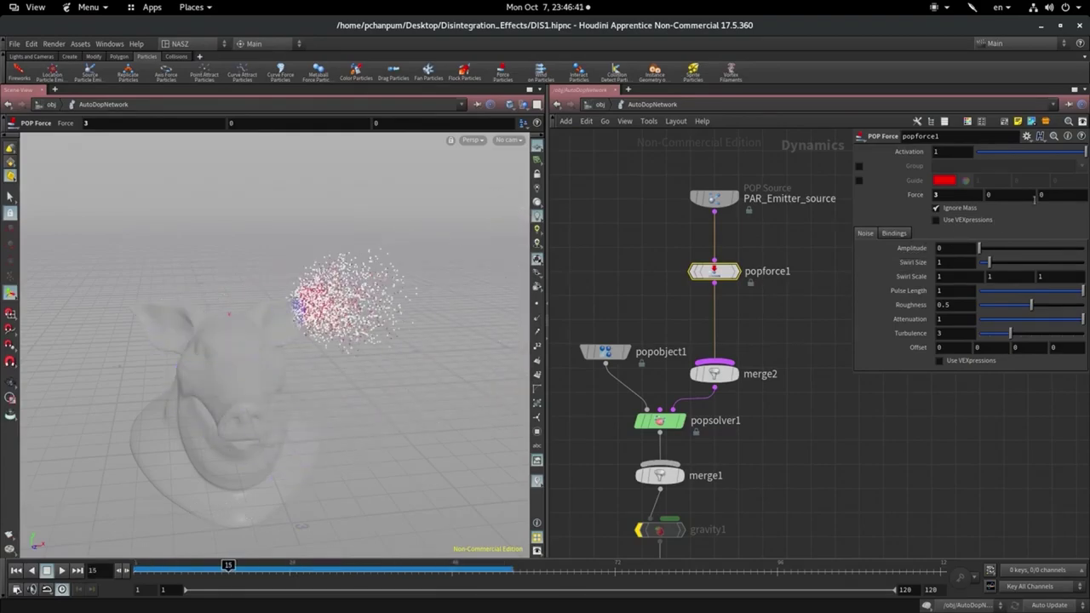
type("2")
key("Return")
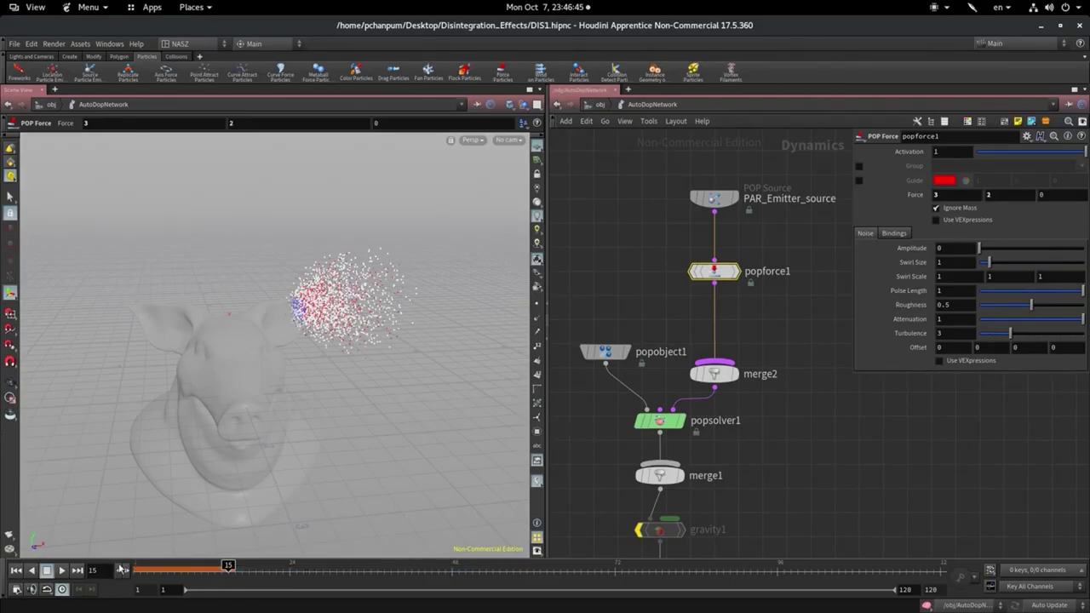
key("ctrl+Up")
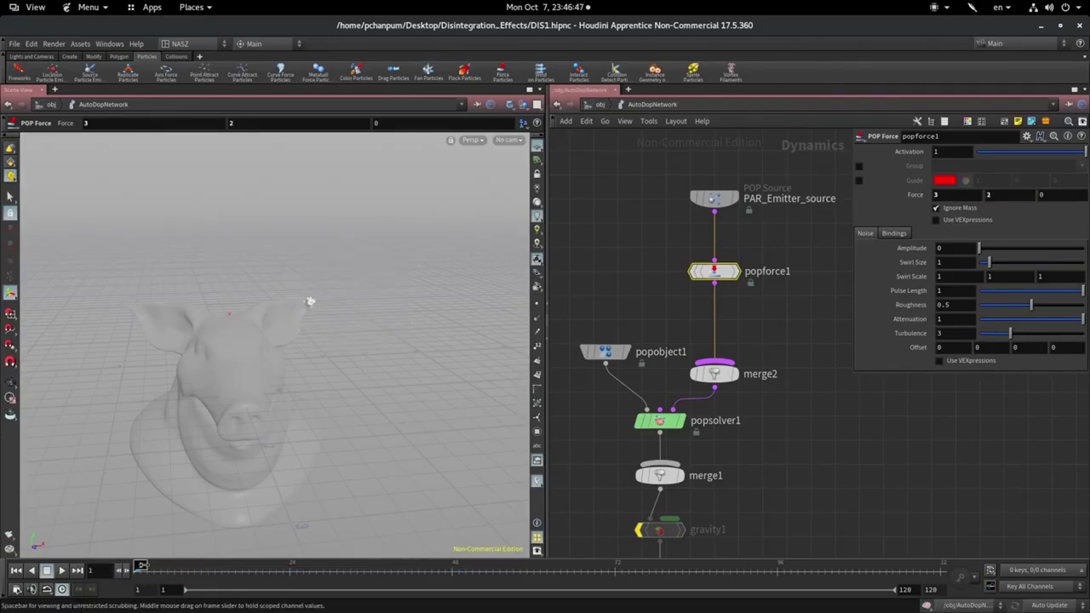
mouse_move(167, 565)
left_mouse_down()
mouse_move(344, 571)
mouse_move(297, 569)
left_mouse_up()
type("1.5")
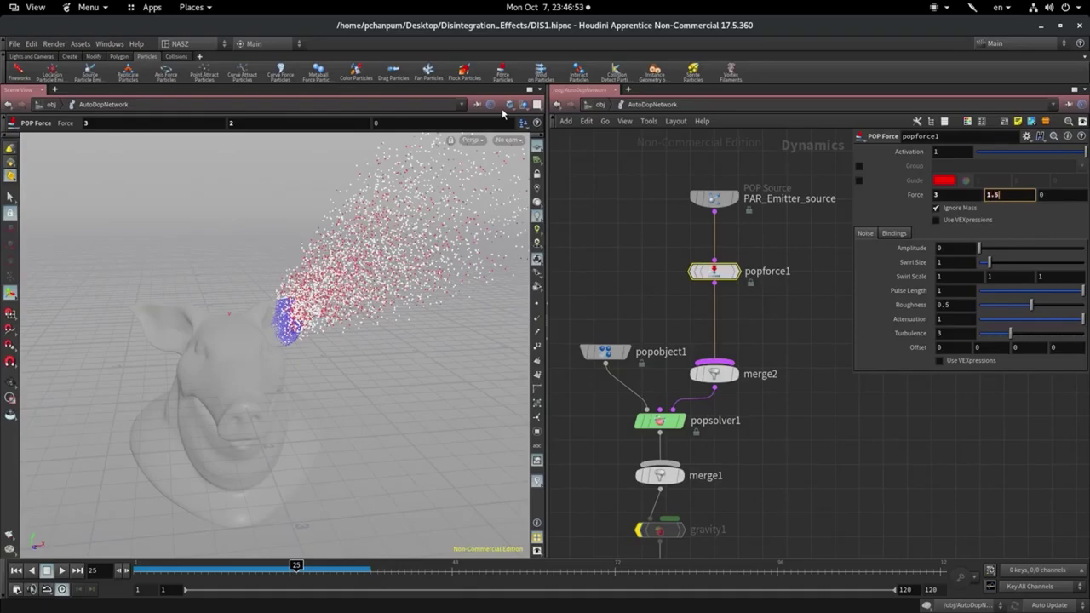
key("Return")
Scrub the recooked simulation and orbit the pig head to check the spray with Force 2, 1, 0
left_click_drag(138, 569, 356, 571)
type("2")
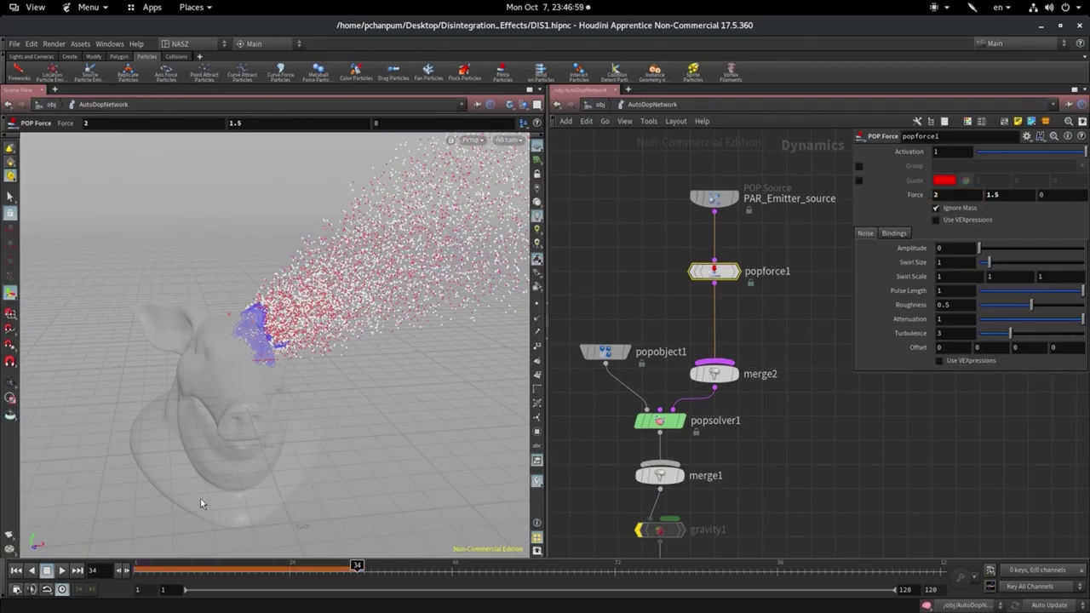
mouse_move(133, 566)
left_mouse_down()
mouse_move(431, 567)
mouse_move(141, 568)
mouse_move(316, 568)
left_mouse_up()
key("Escape")
left_click_drag(420, 383, 281, 511)
key("Return")
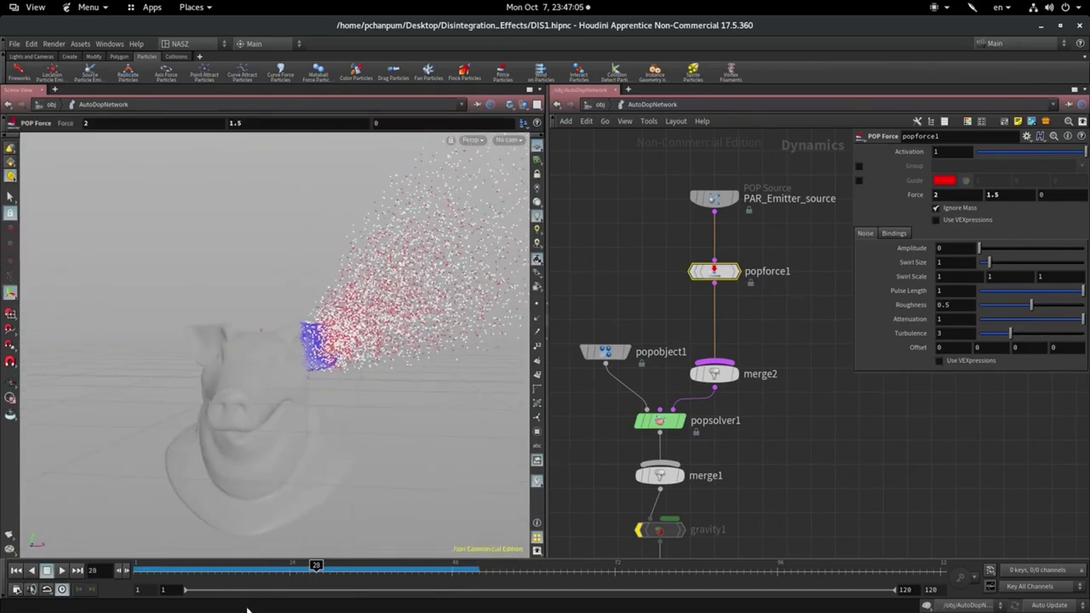
left_click_drag(315, 567, 473, 568)
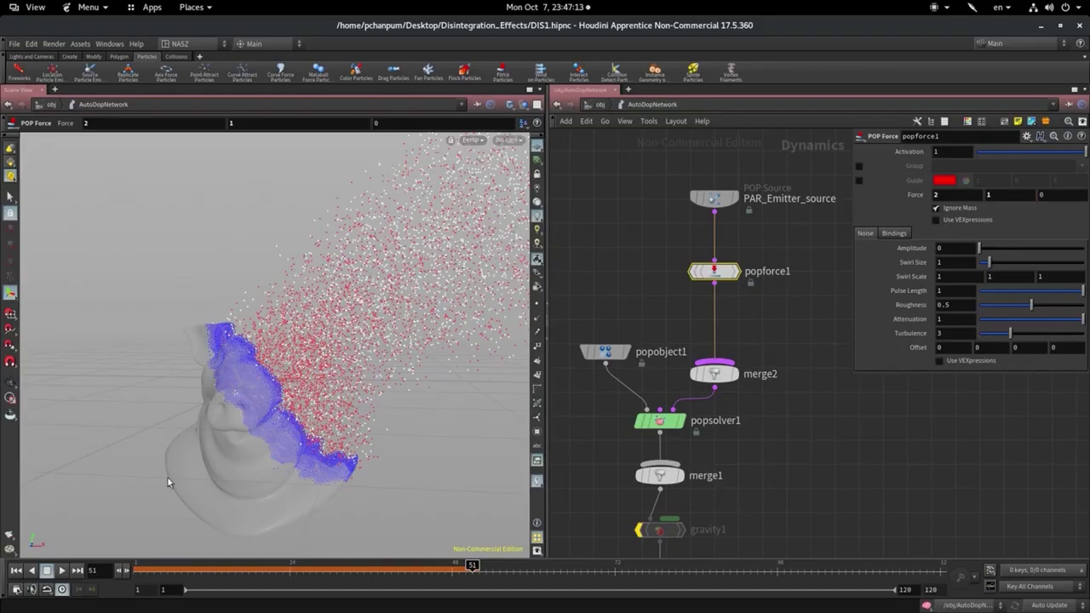
left_click(133, 571)
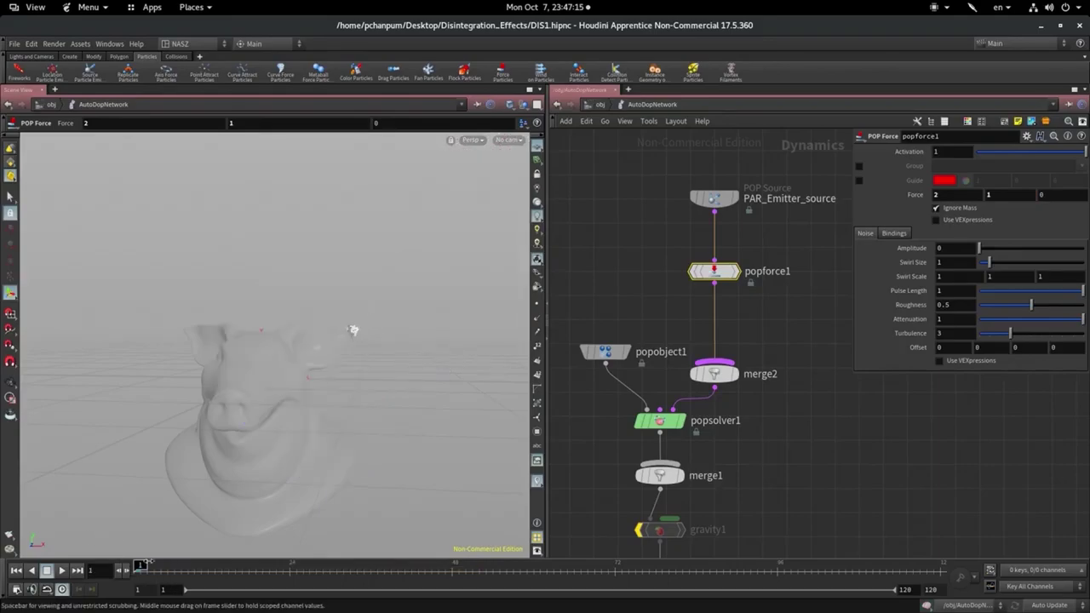
mouse_move(145, 565)
left_mouse_down()
mouse_move(465, 566)
mouse_move(141, 567)
left_mouse_up()
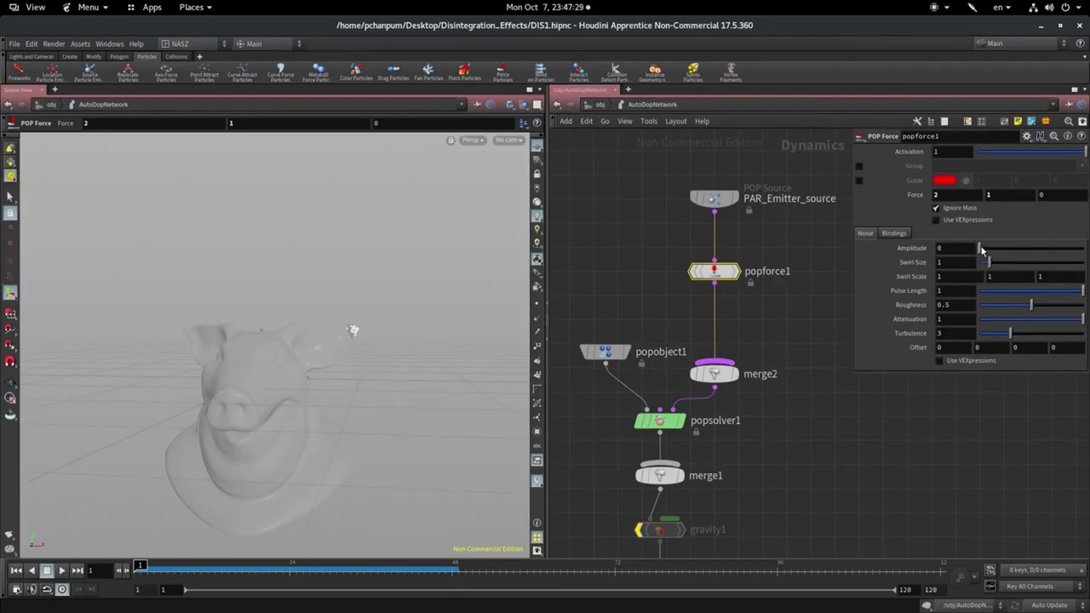
Set popforce1's noise Amplitude to 3.11 and Roughness to 0.273, tumbling and scrubbing to inspect
left_click_drag(981, 249, 1012, 248)
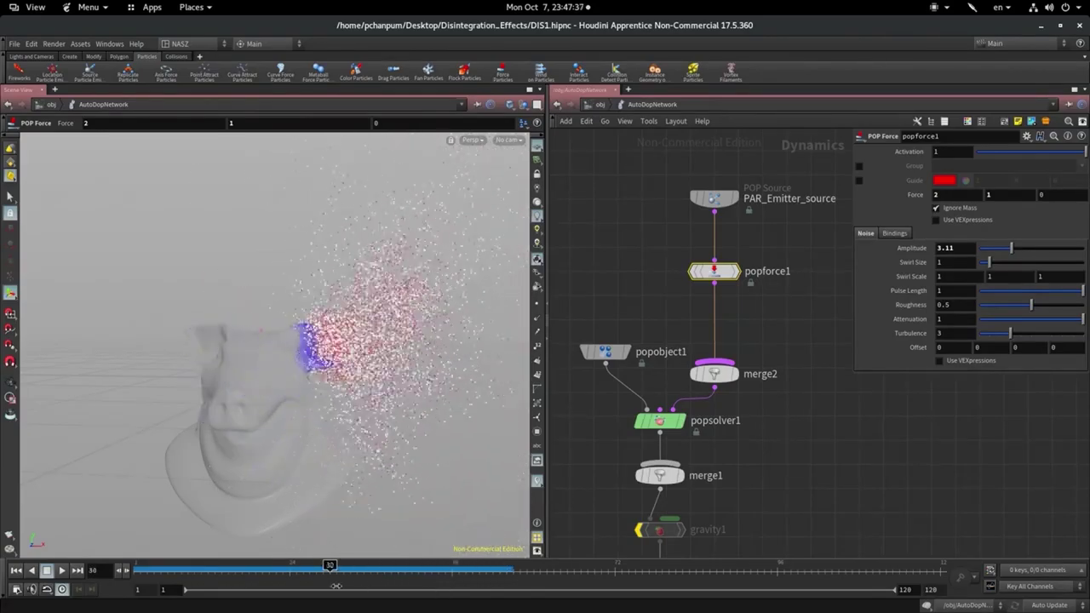
key("Escape")
left_click_drag(391, 323, 388, 318)
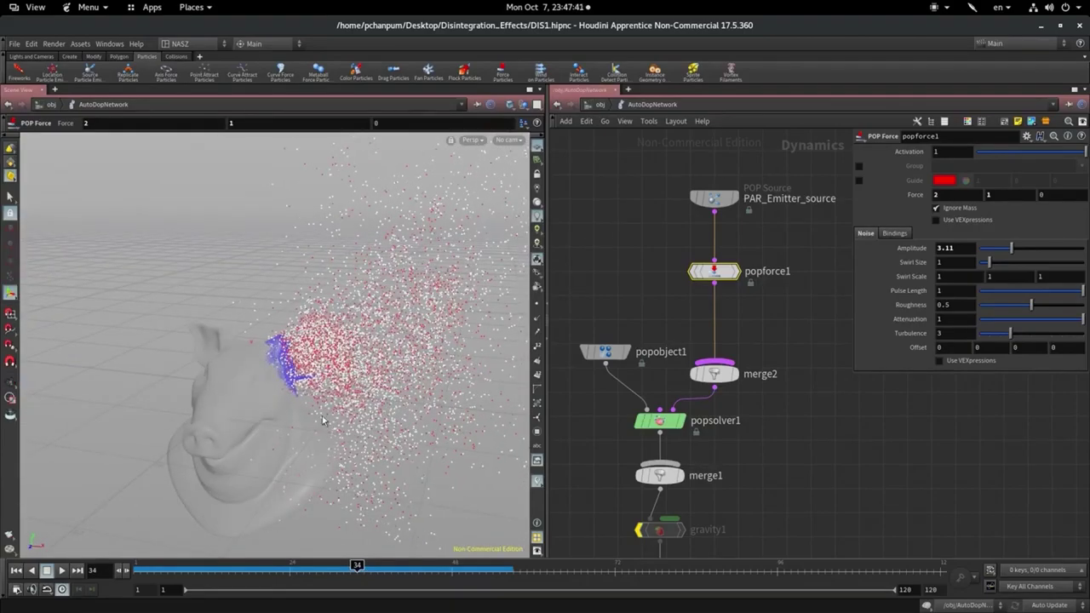
mouse_move(358, 566)
left_mouse_down()
mouse_move(302, 548)
mouse_move(541, 509)
left_mouse_up()
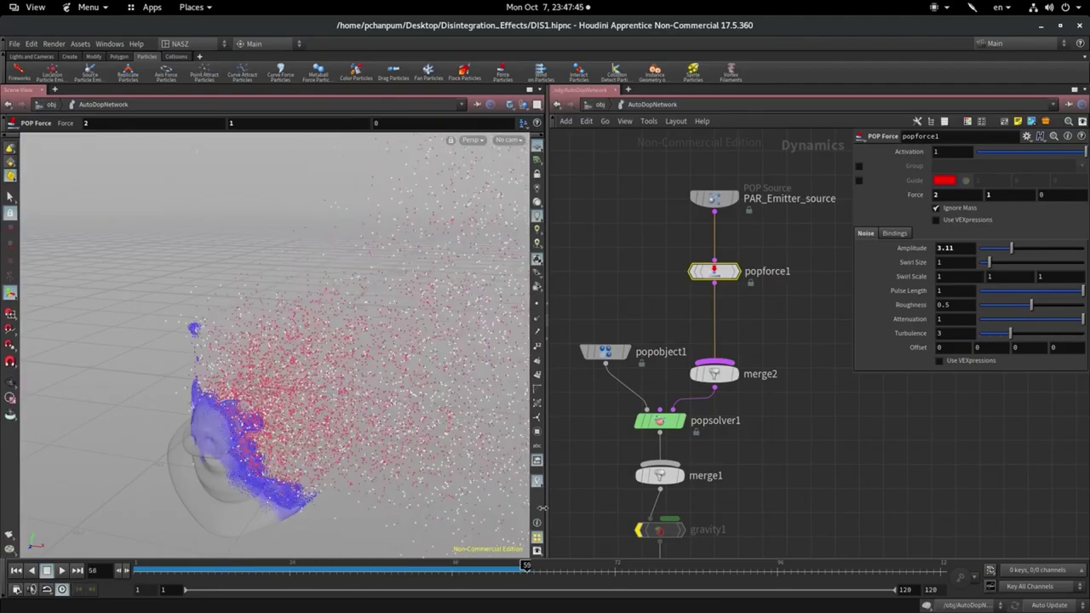
left_click_drag(370, 409, 367, 379)
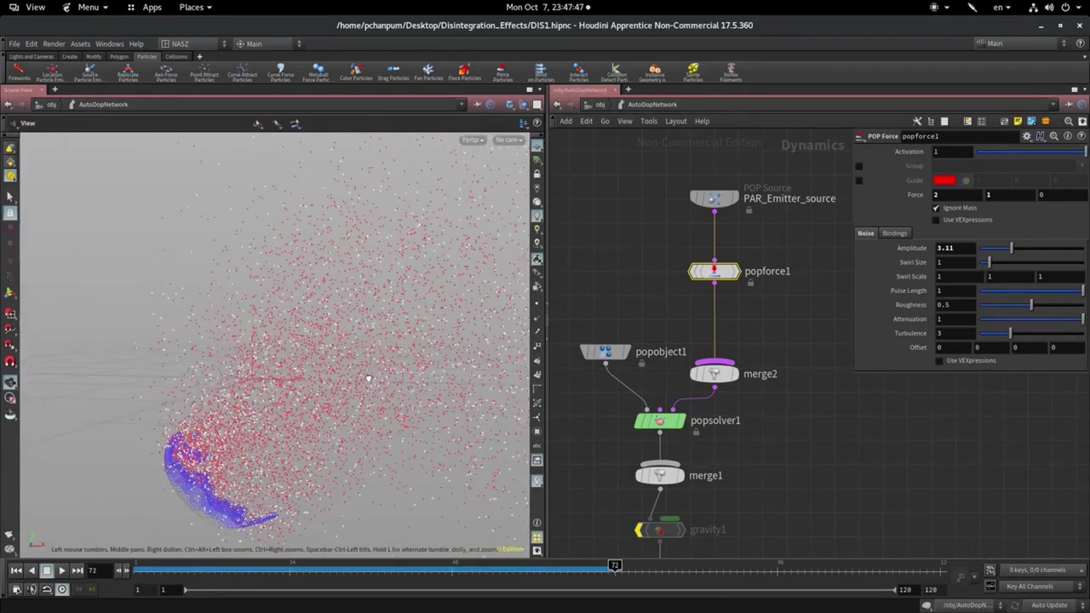
key("Down")
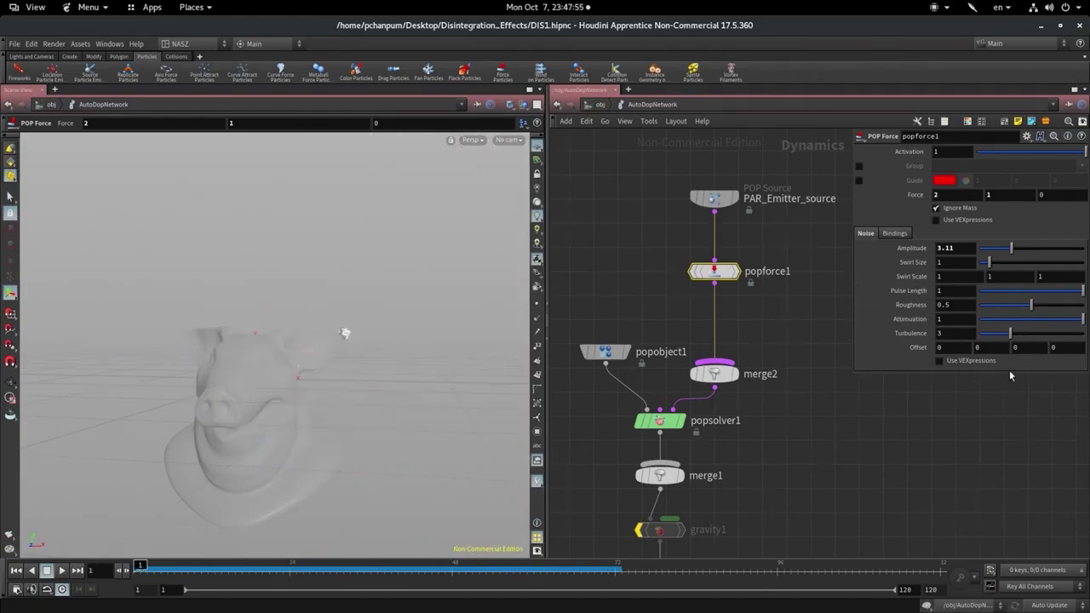
left_click_drag(1028, 310, 1007, 307)
Insert a POP Drag node on the wire below popforce1
key("Tab")
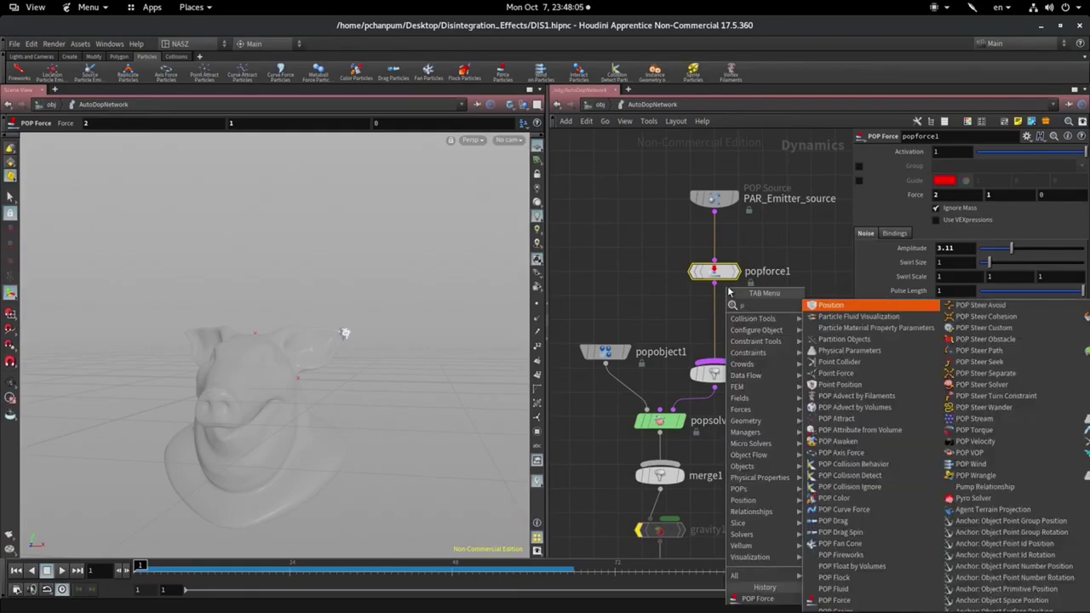
type("pop r")
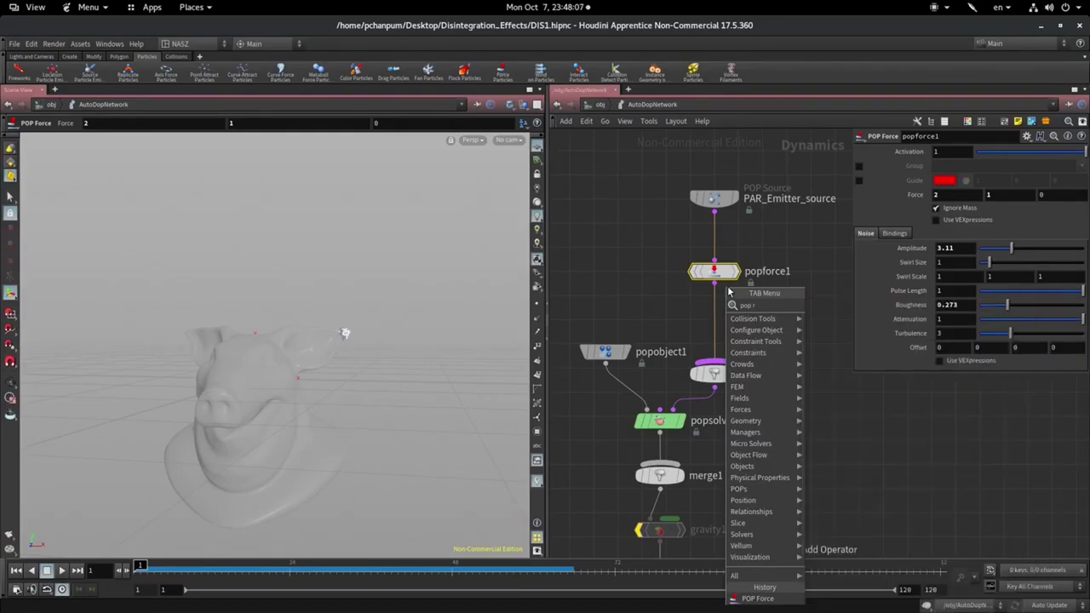
key("BackSpace")
key("BackSpace")
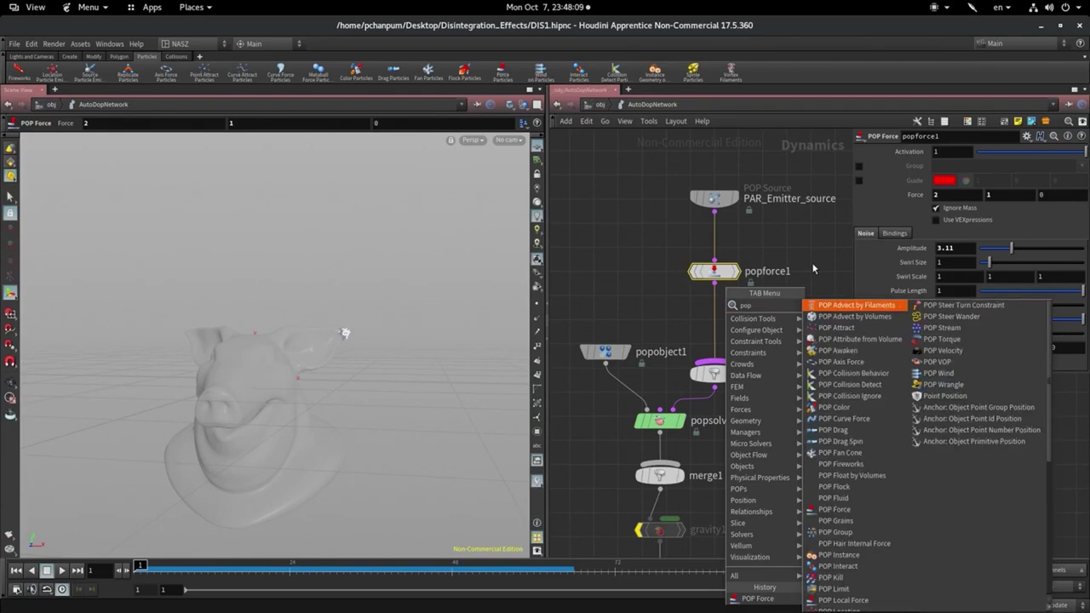
type(" d")
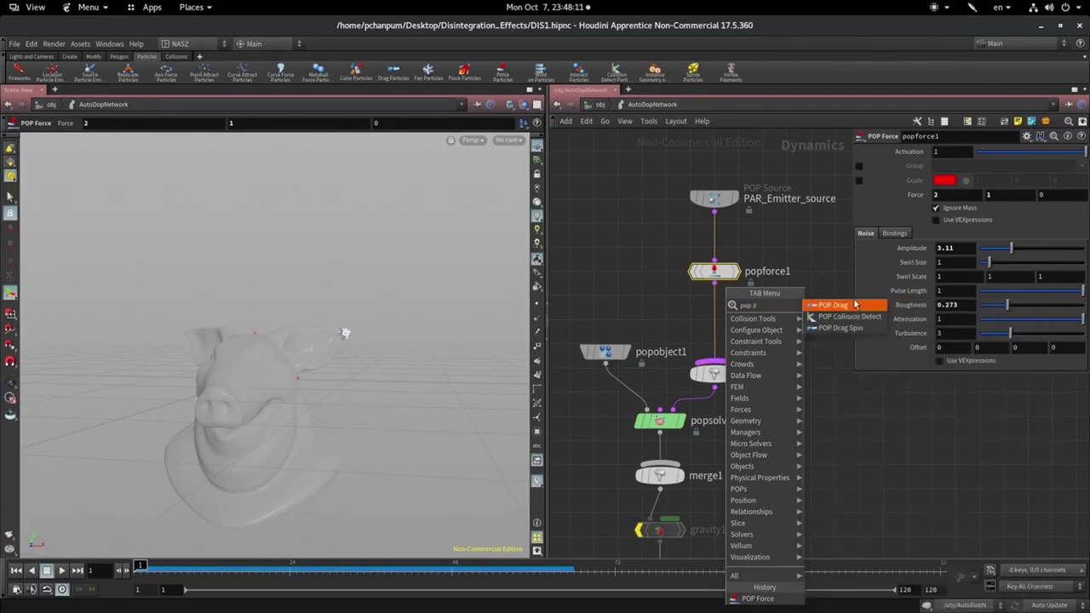
left_click(844, 310)
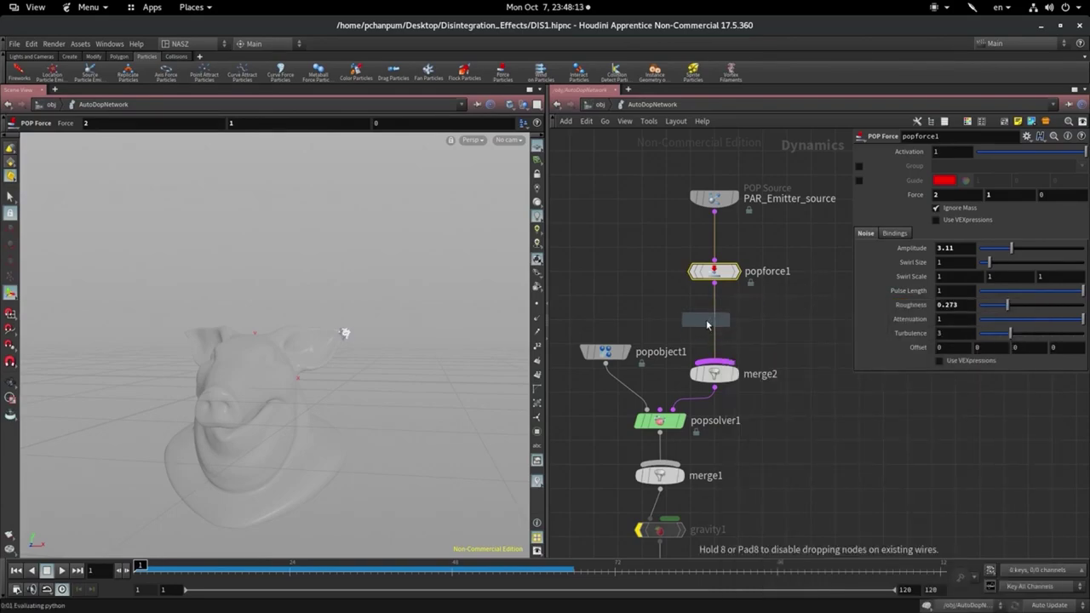
left_click(715, 326)
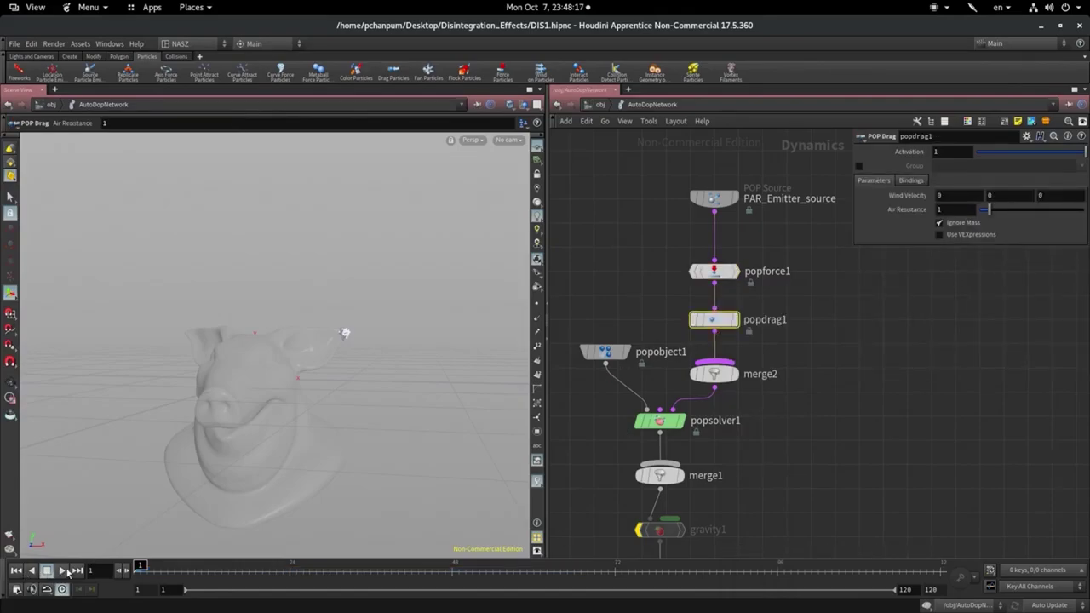
Play the simulation from frame 1 to see the drag's effect on the particles
left_click_drag(159, 566, 558, 555)
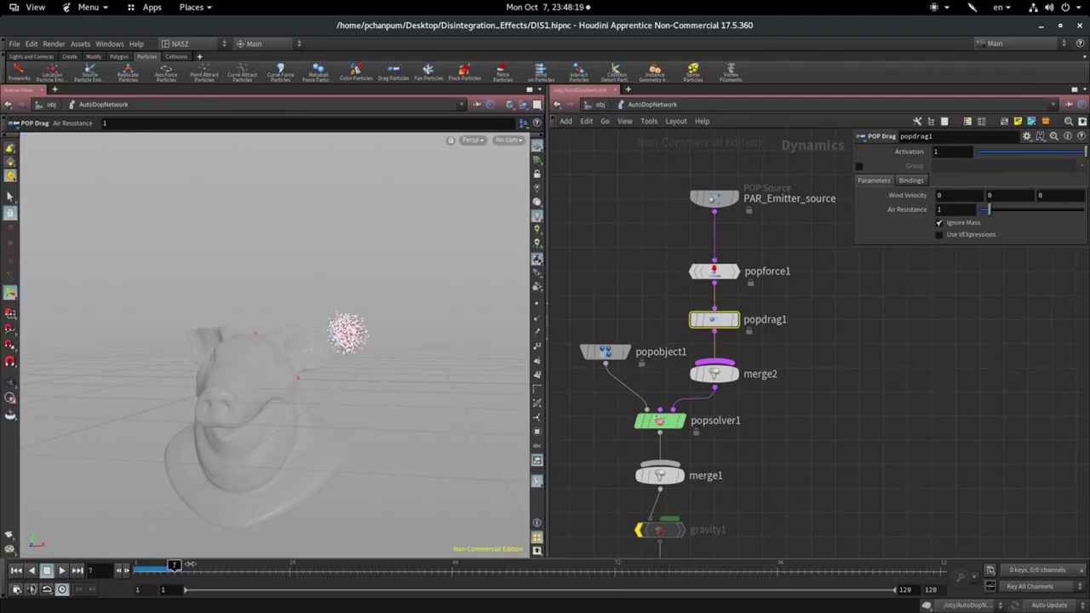
key("ctrl+Up")
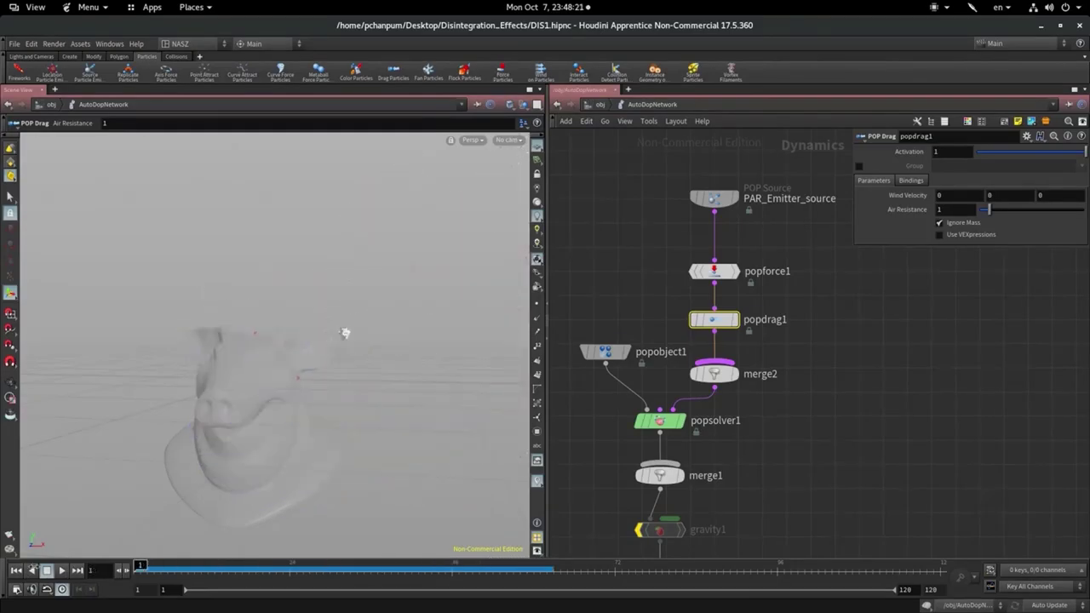
left_click(61, 571)
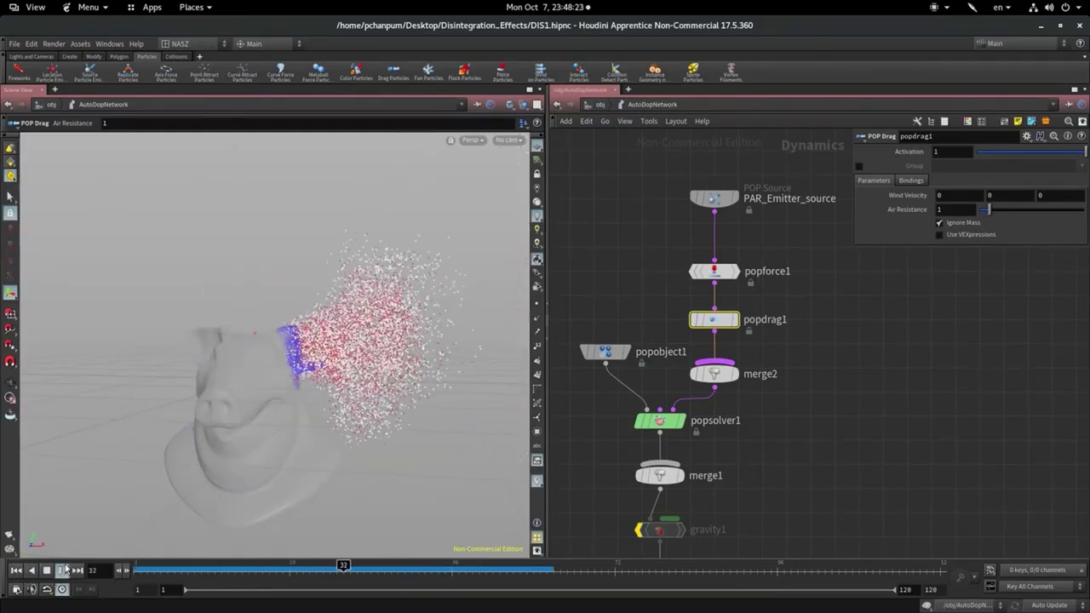
left_click(16, 571)
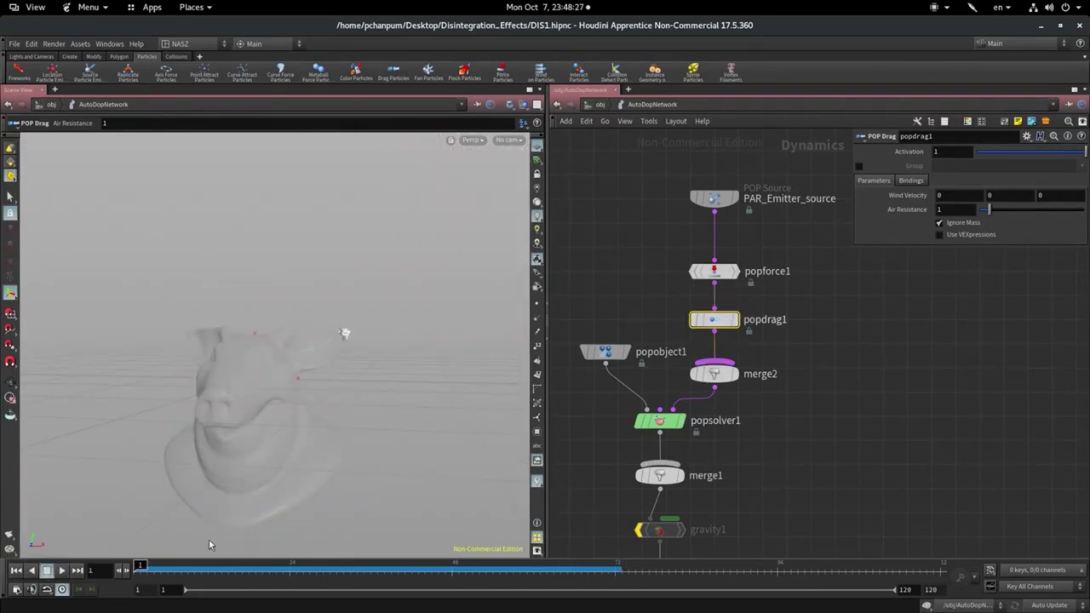
left_click(62, 571)
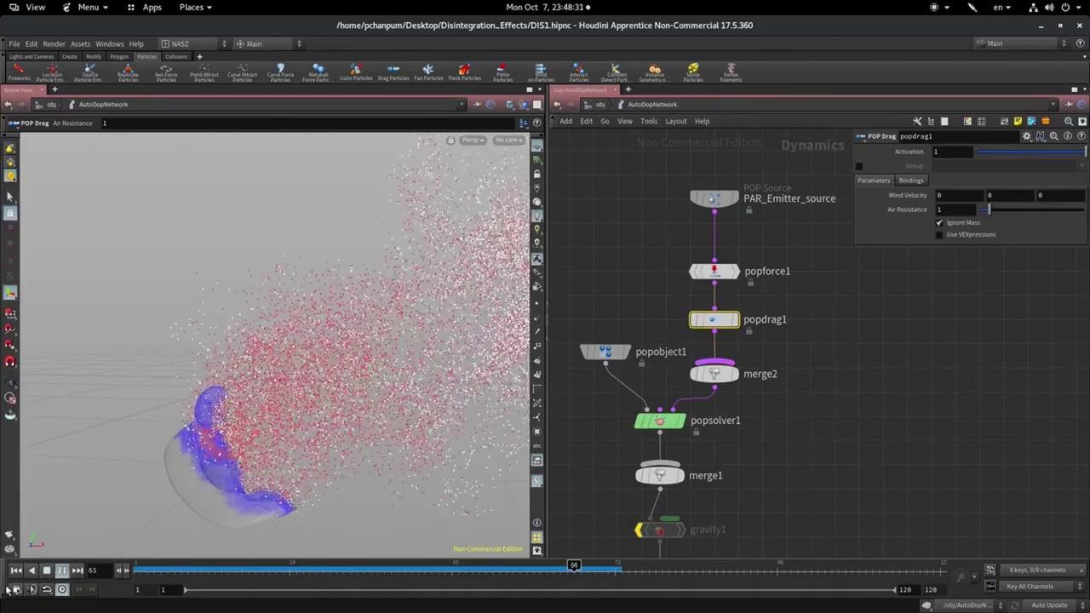
left_click(61, 571)
left_click(13, 571)
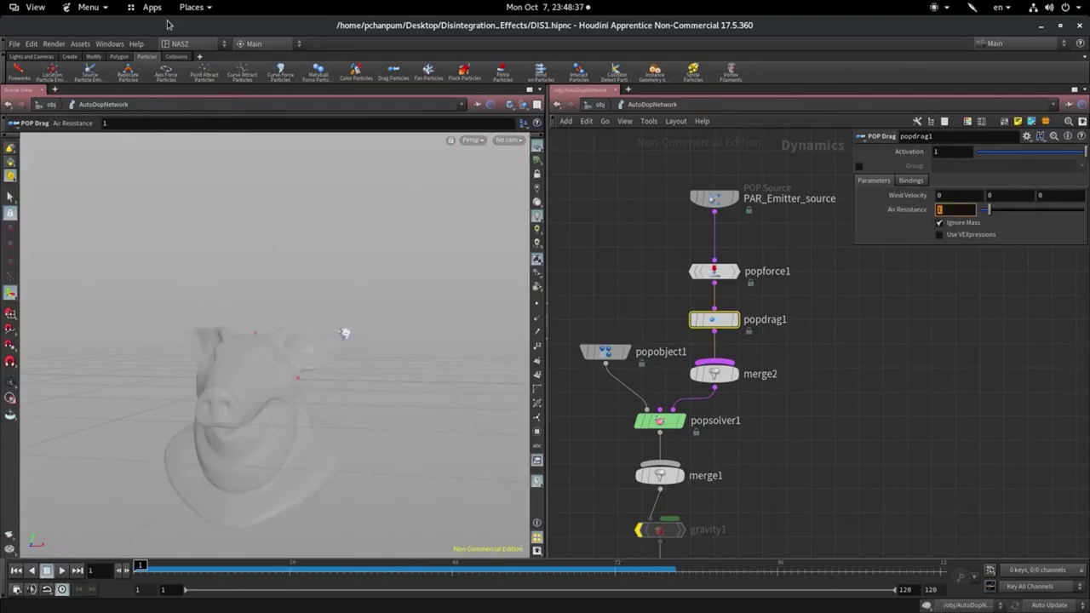
Set Air Resistance to 2, then 3, replay the simulation, and move the nodes up
type("2")
key("Return")
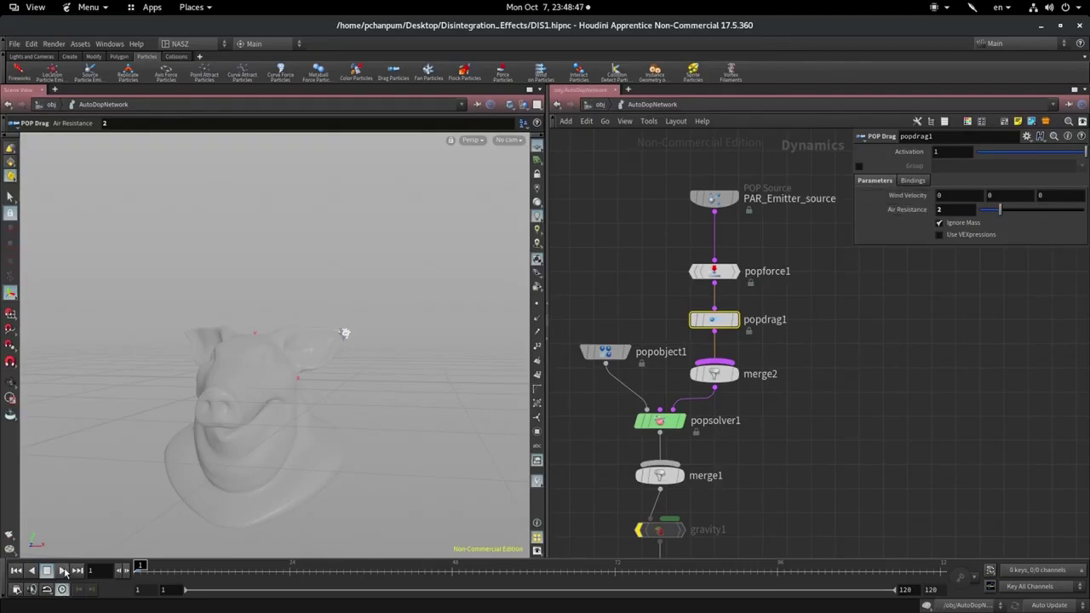
left_click(64, 572)
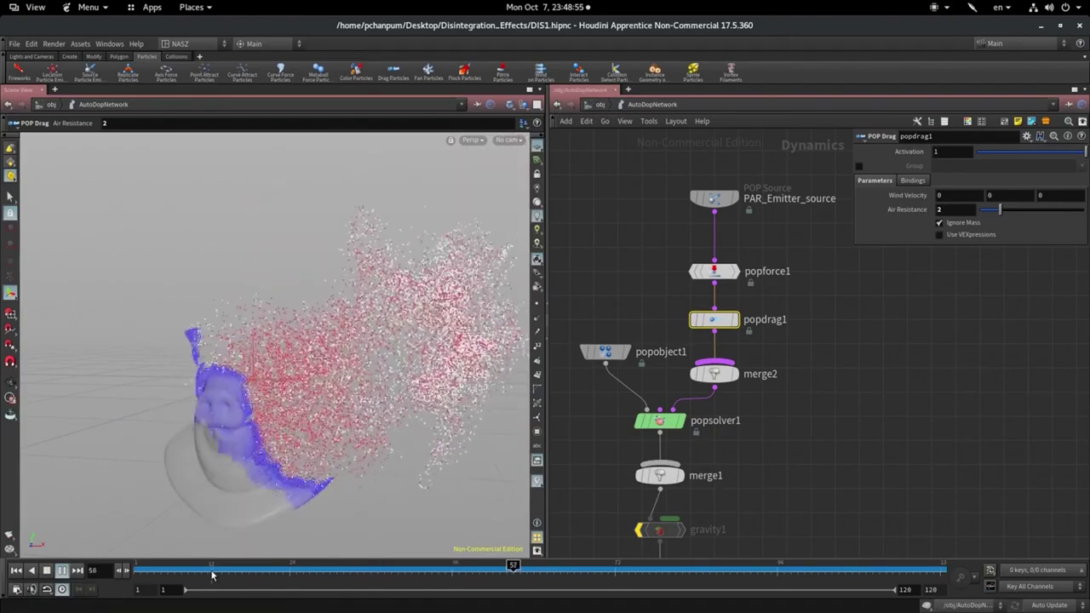
left_click_drag(999, 209, 1010, 209)
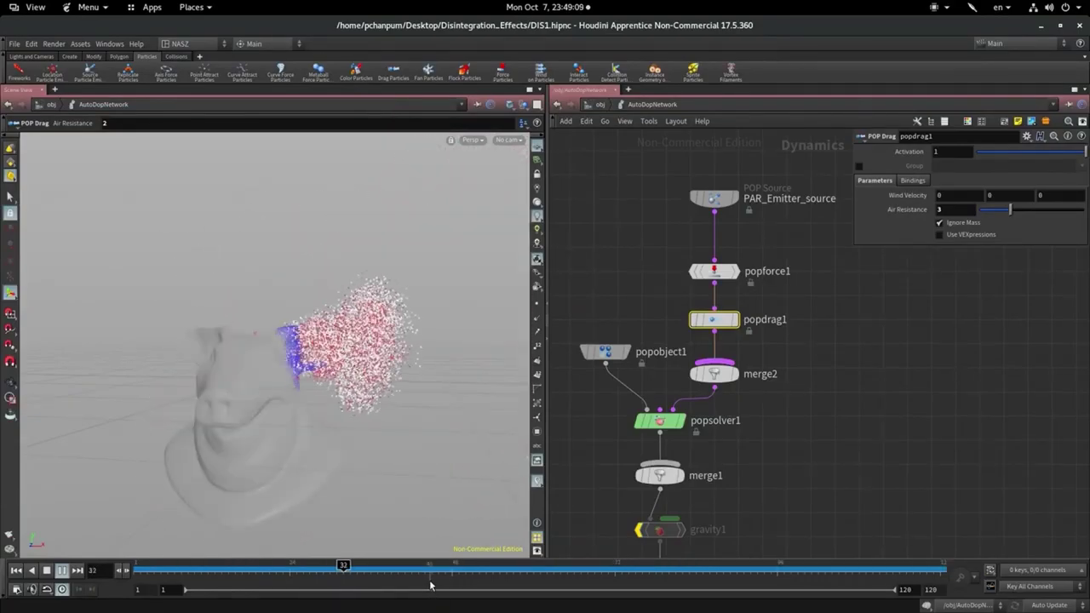
left_click(219, 579)
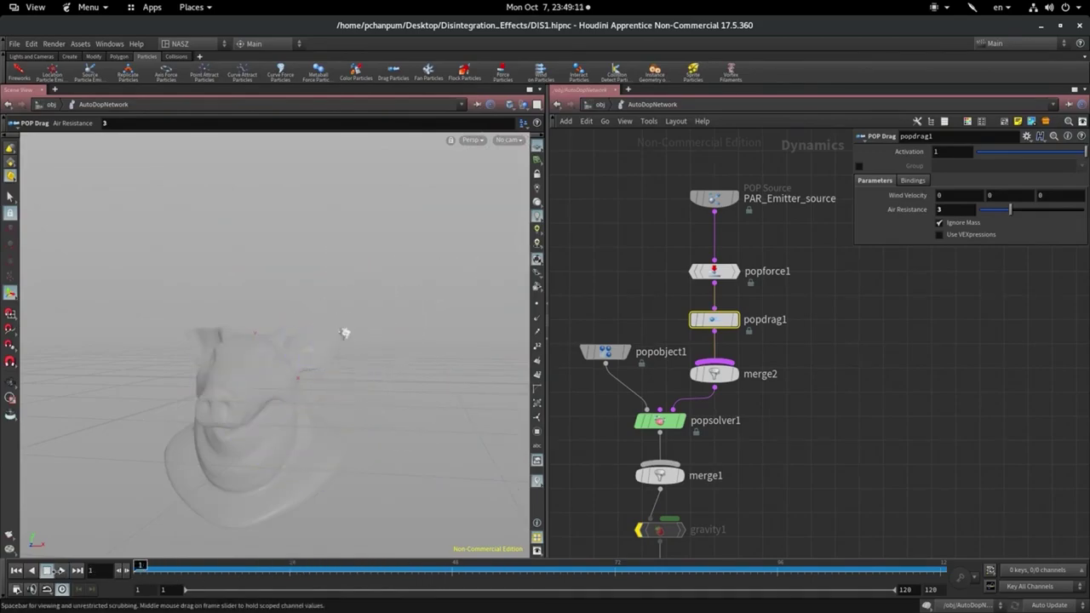
left_click_drag(233, 564, 242, 570)
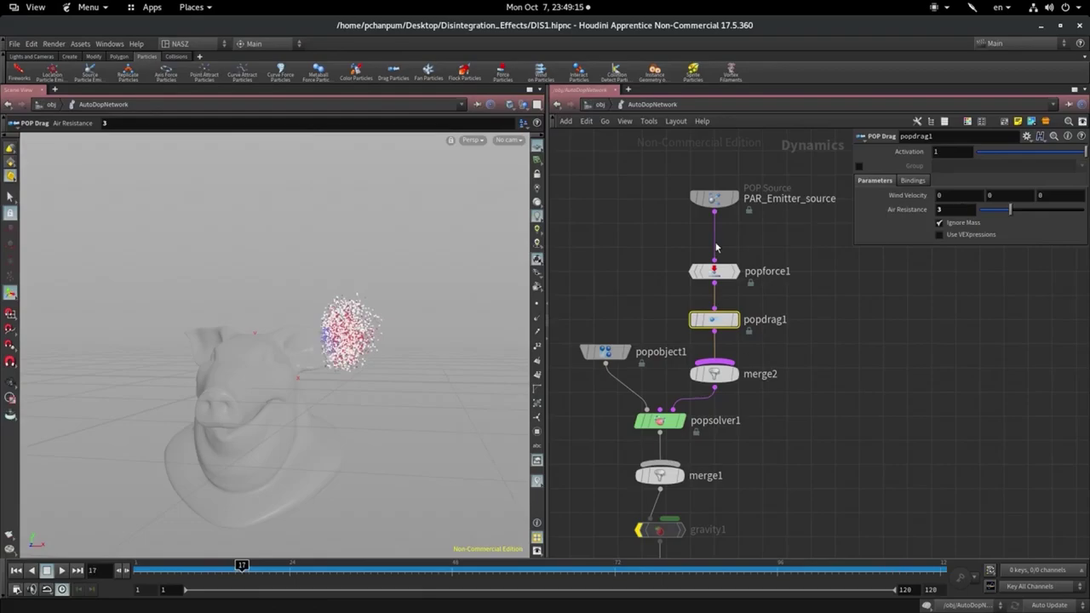
mouse_move(766, 150)
left_mouse_down()
mouse_move(647, 351)
mouse_move(686, 236)
mouse_move(714, 238)
left_mouse_up()
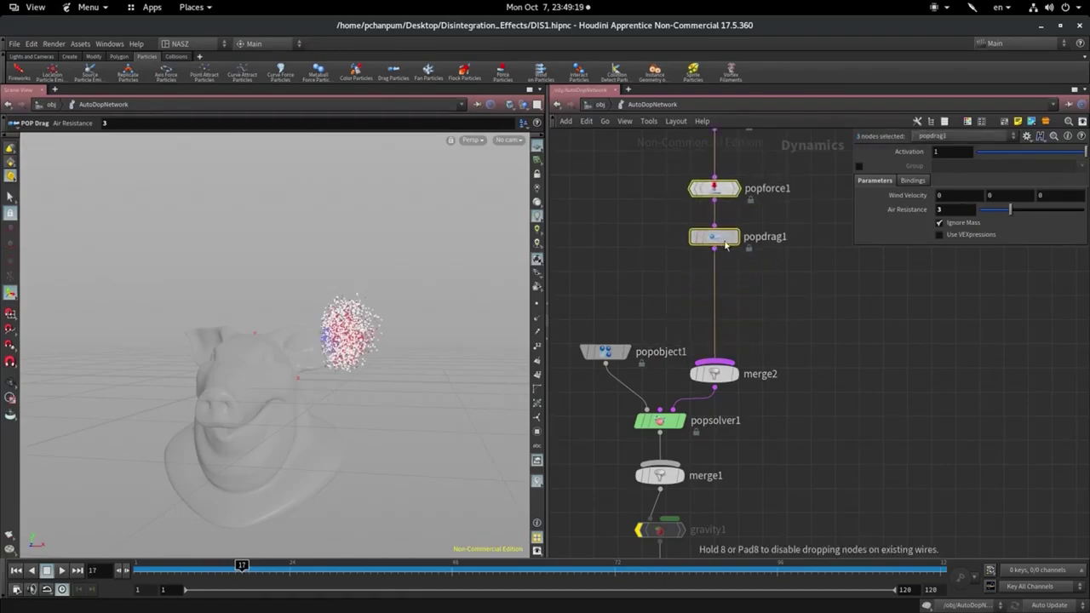
Insert a POP Wind node between popforce1 and popdrag1
left_click(714, 238)
key("Tab")
type("pop")
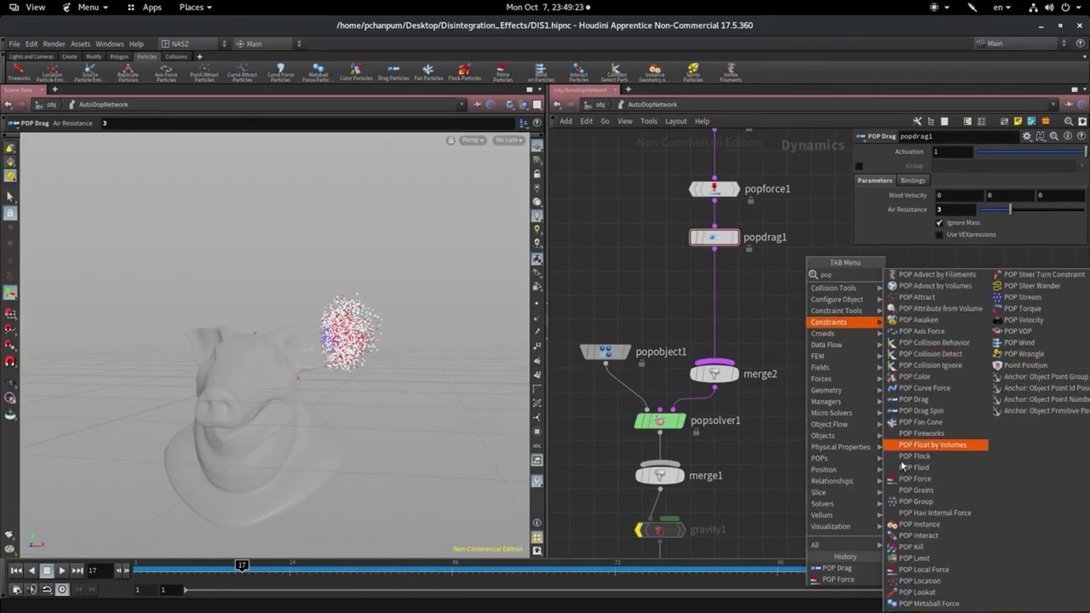
left_click(1019, 342)
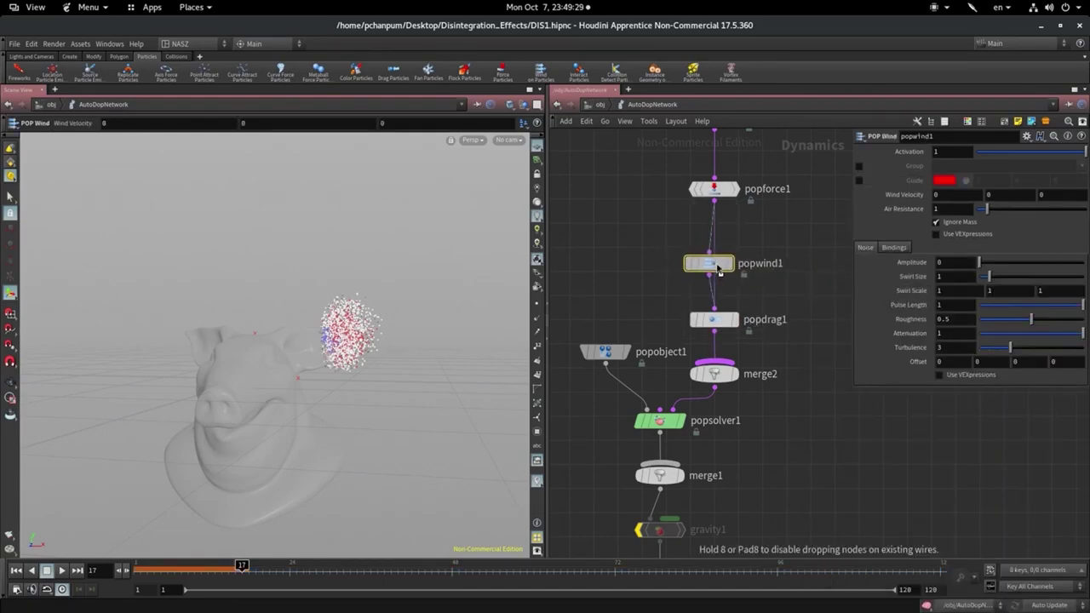
left_click(729, 261)
mouse_move(714, 189)
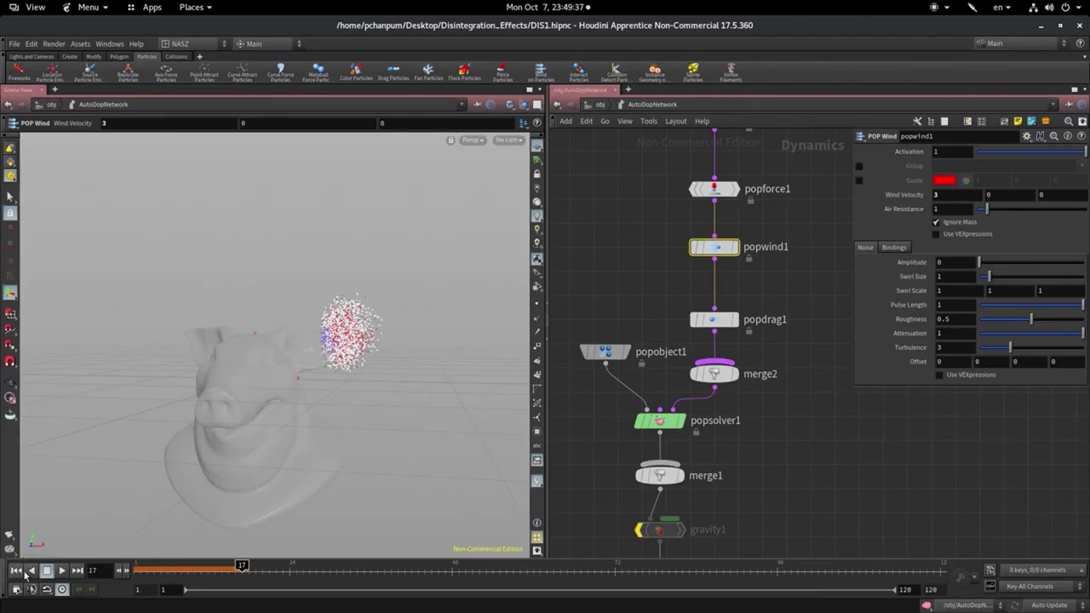
Set Wind Velocity to 3, 1, 0 and replay the simulation from frame 1
left_click(17, 571)
left_click(61, 572)
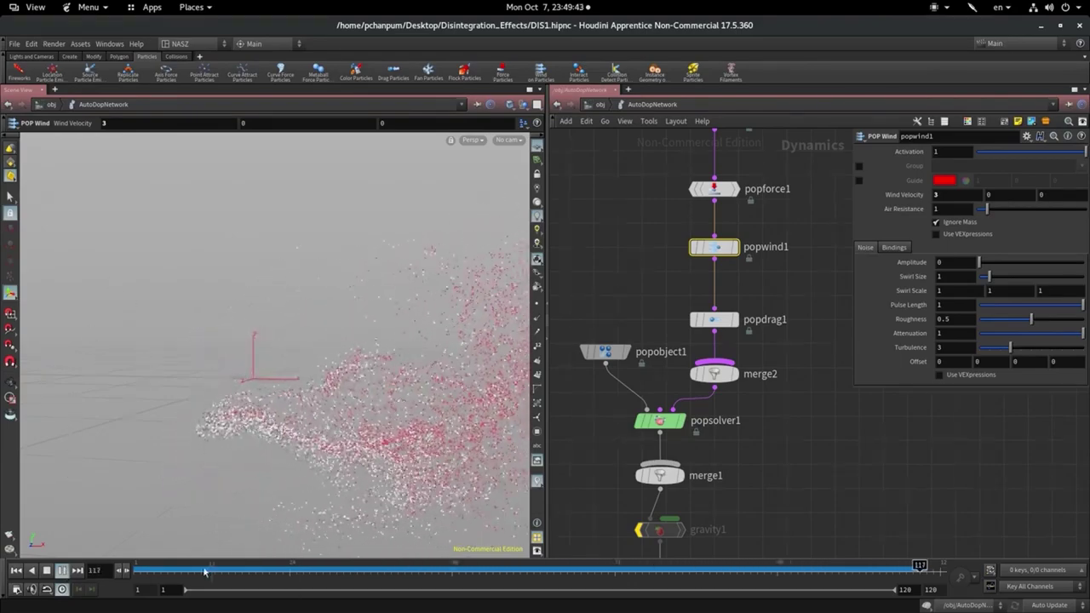
left_click_drag(141, 566, 145, 586)
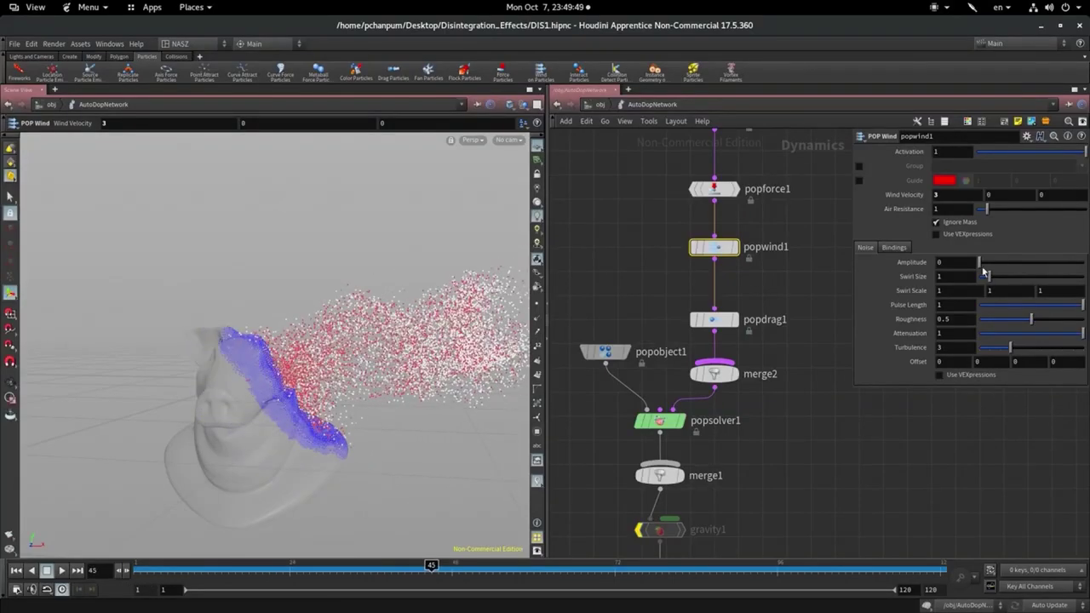
left_click(1005, 198)
type("1")
key("Return")
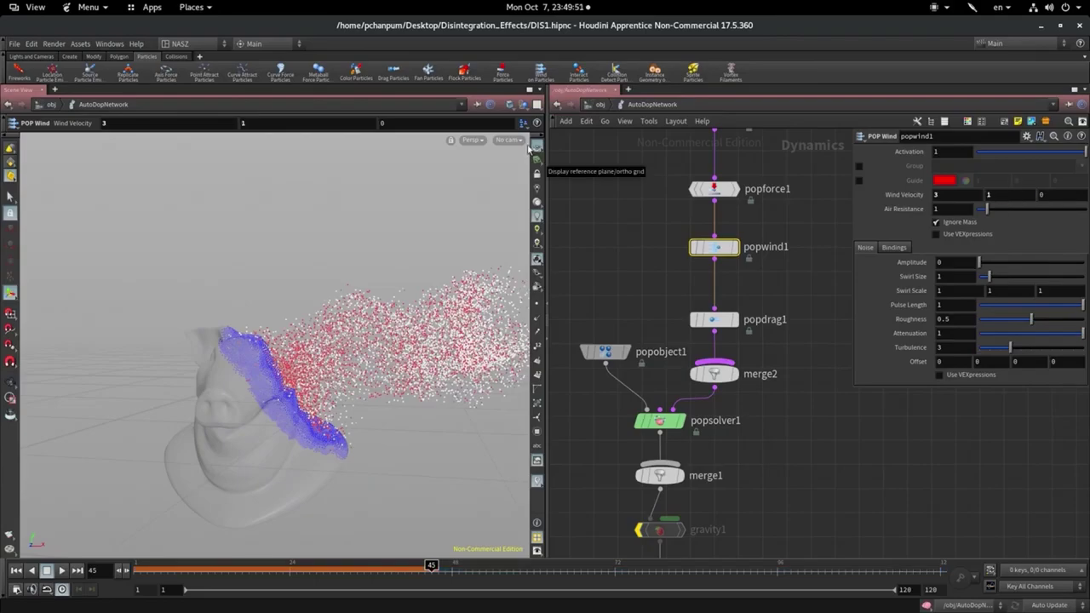
left_click_drag(146, 563, 291, 543)
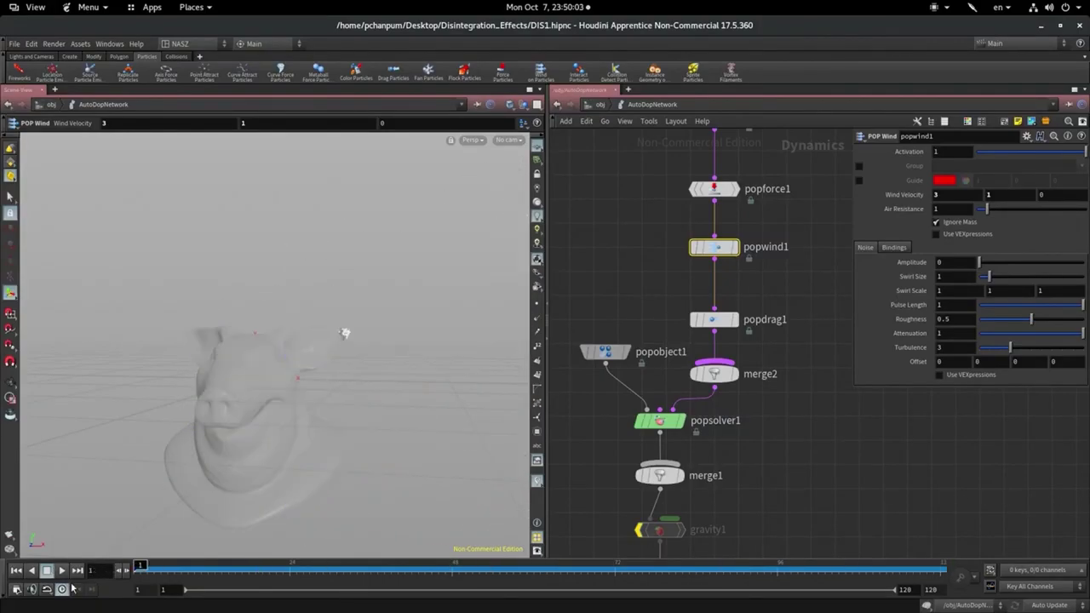
left_click(62, 570)
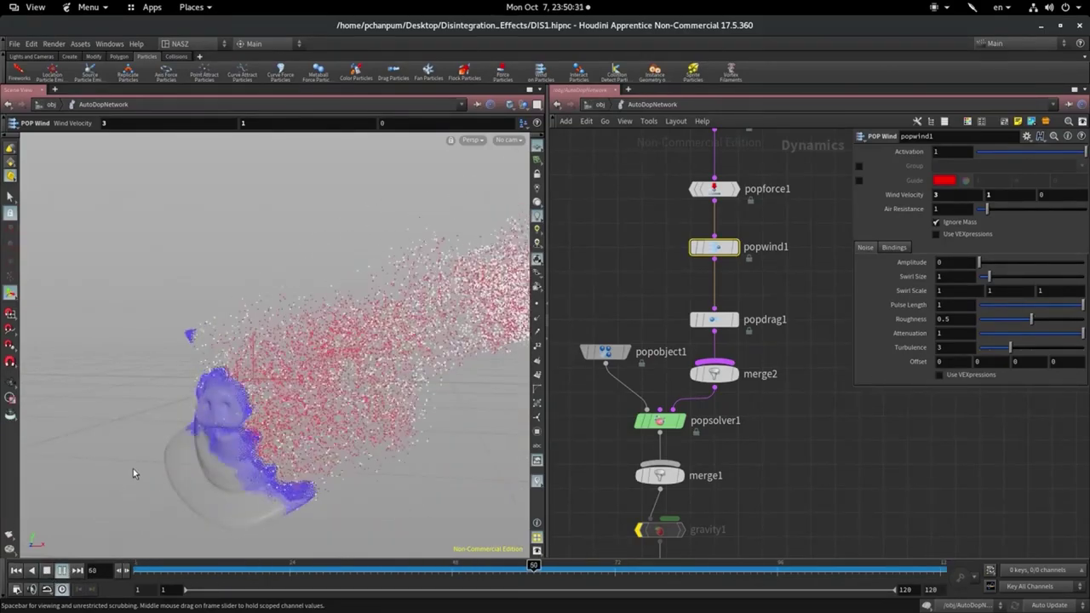
middle_click_drag(805, 239, 751, 299)
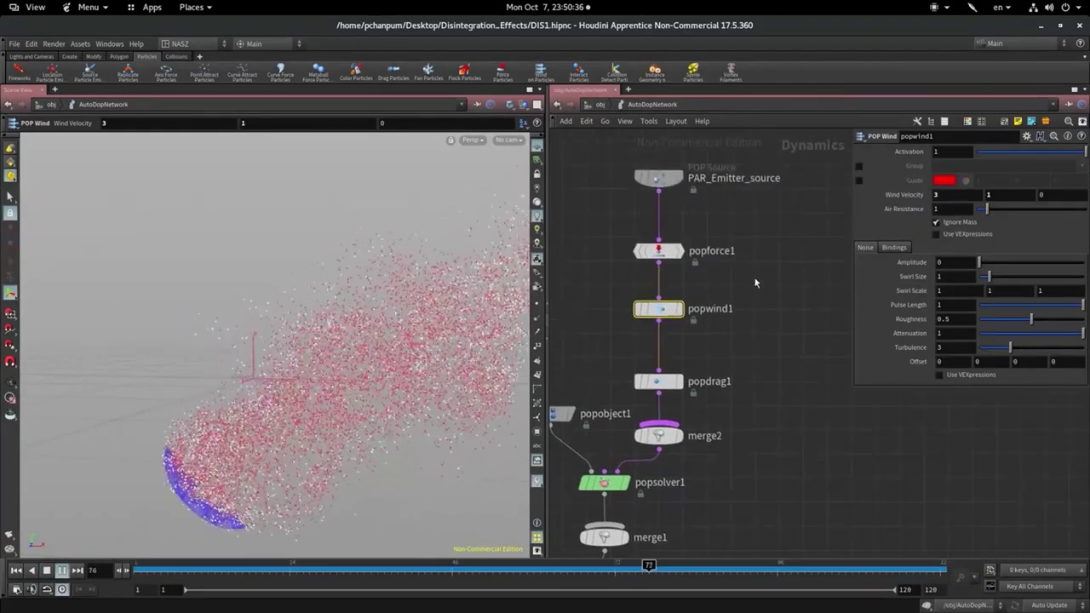
key("Tab")
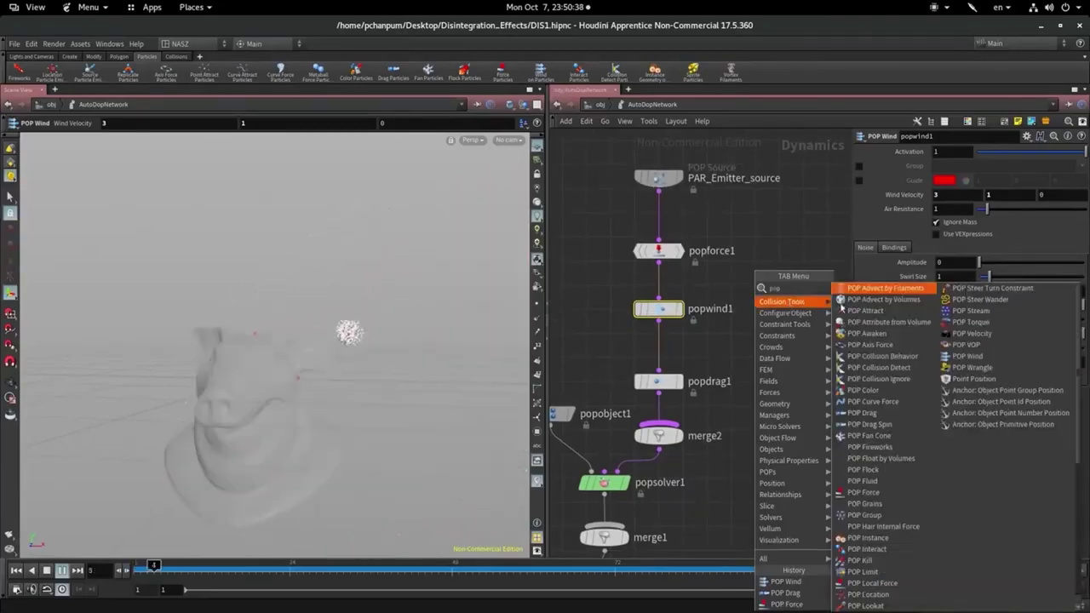
type("p")
scroll(886, 385, "down", 2)
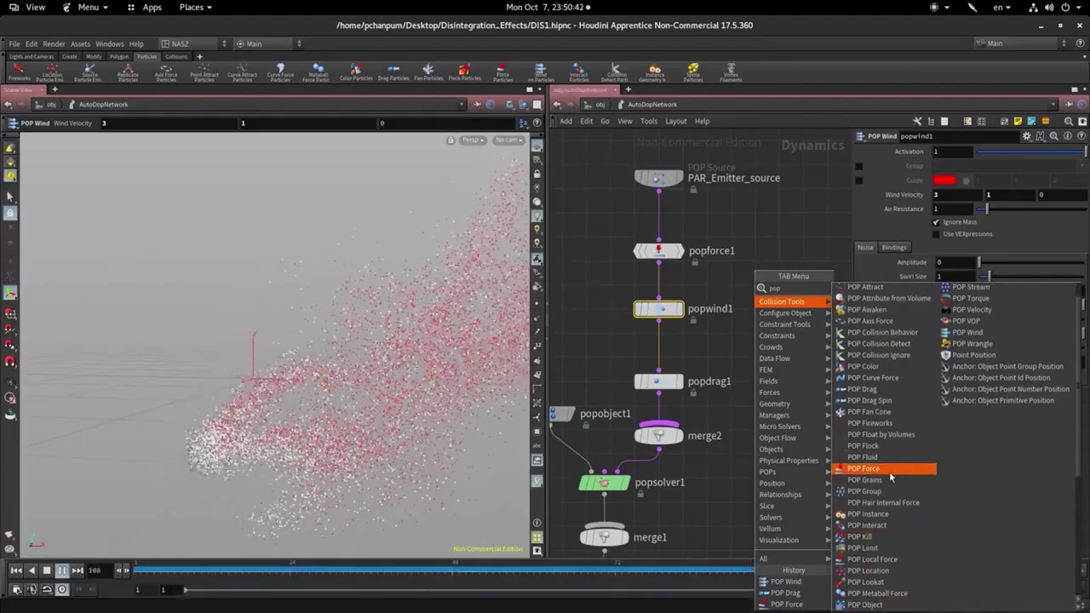
scroll(917, 389, "up", 2)
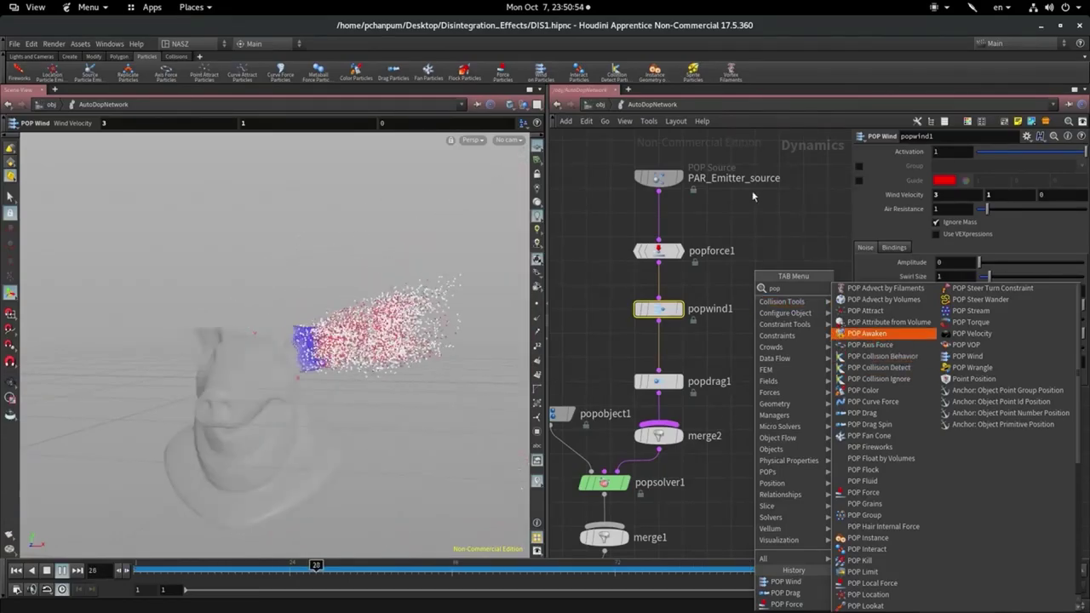
left_click(802, 220)
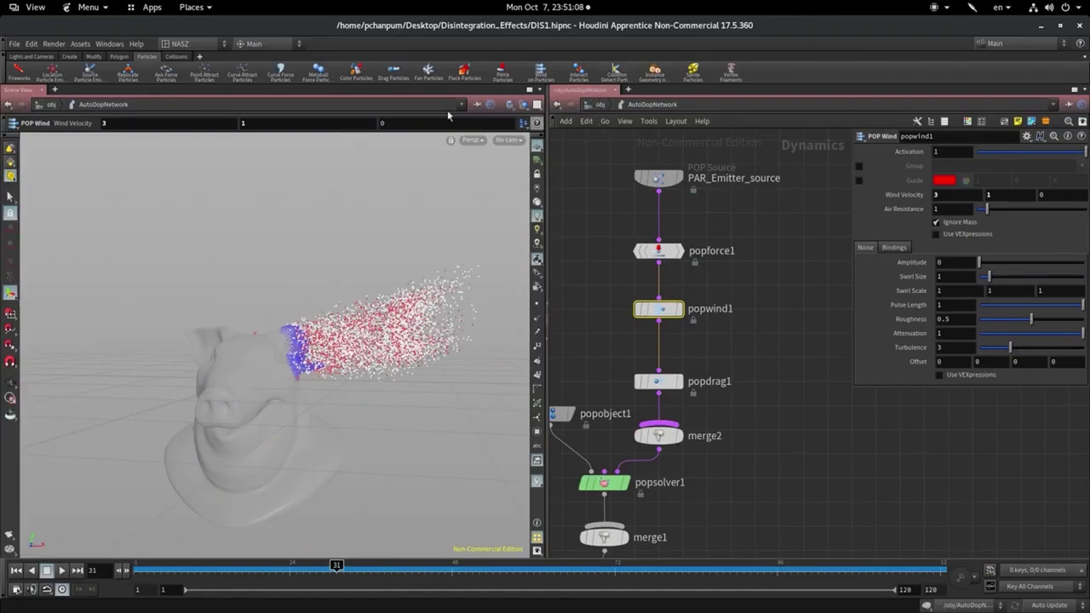
Add a Render View pane, start the mantra_ipr render, and go back to /obj
left_click(55, 90)
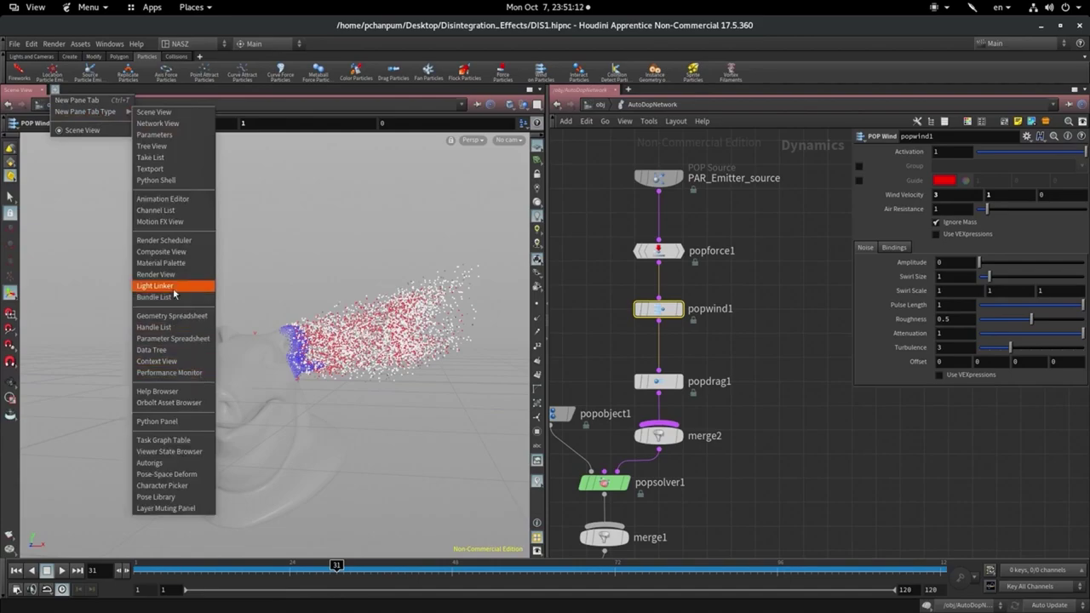
left_click(156, 274)
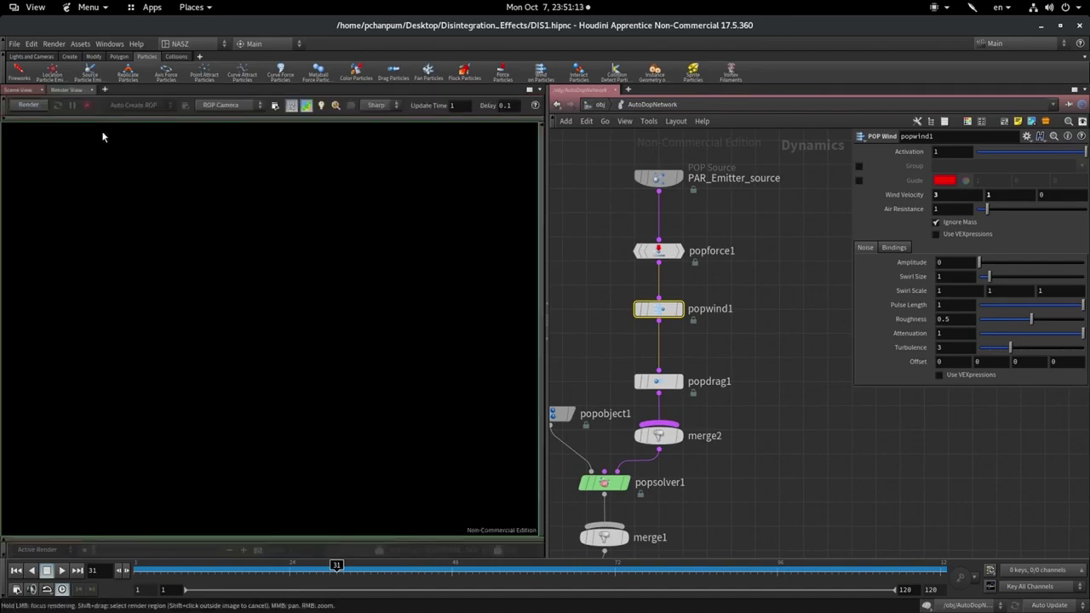
left_click(31, 105)
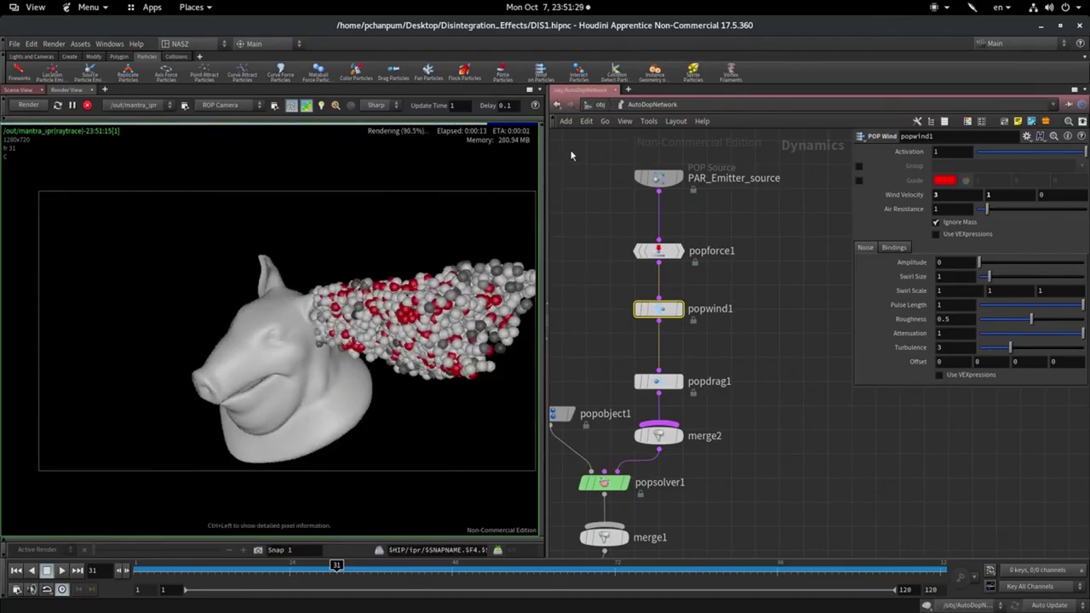
left_click(597, 105)
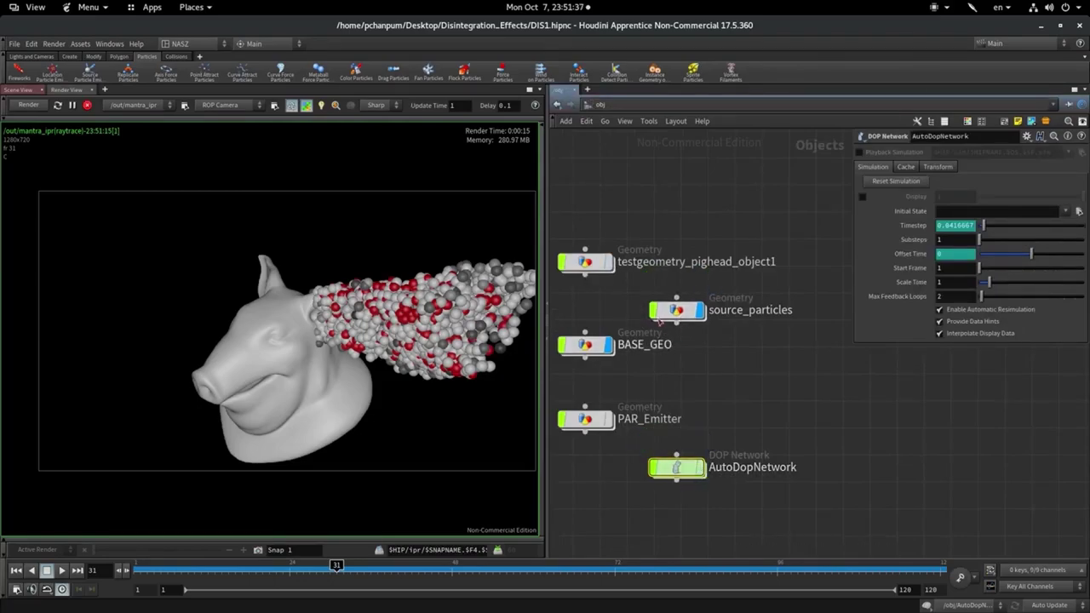
mouse_move(678, 311)
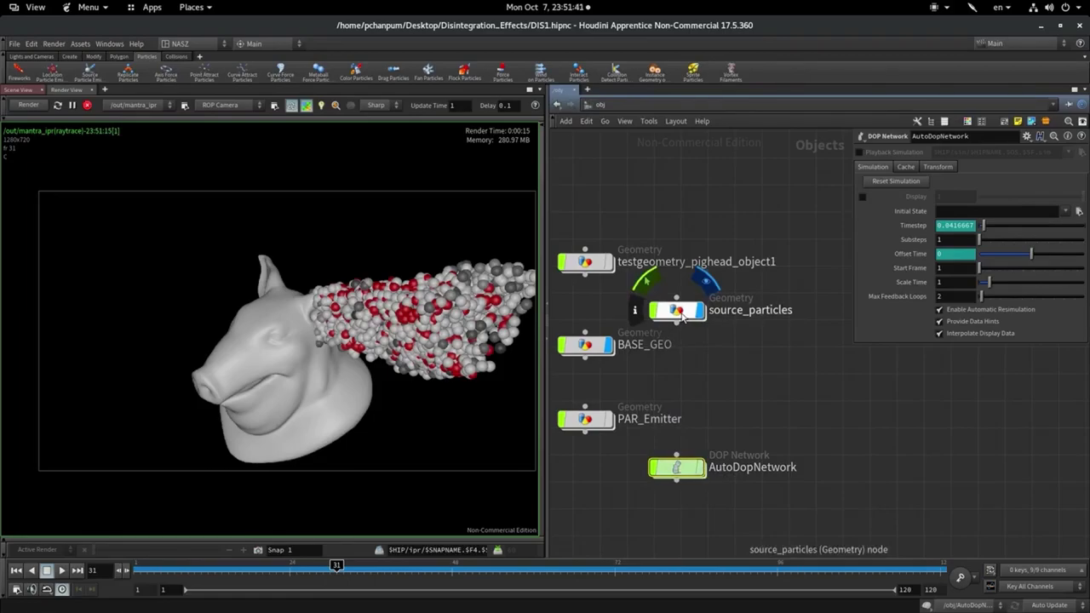
Lay out the object nodes with L, then enter source_particles to view import_source
left_click_drag(688, 313, 747, 385)
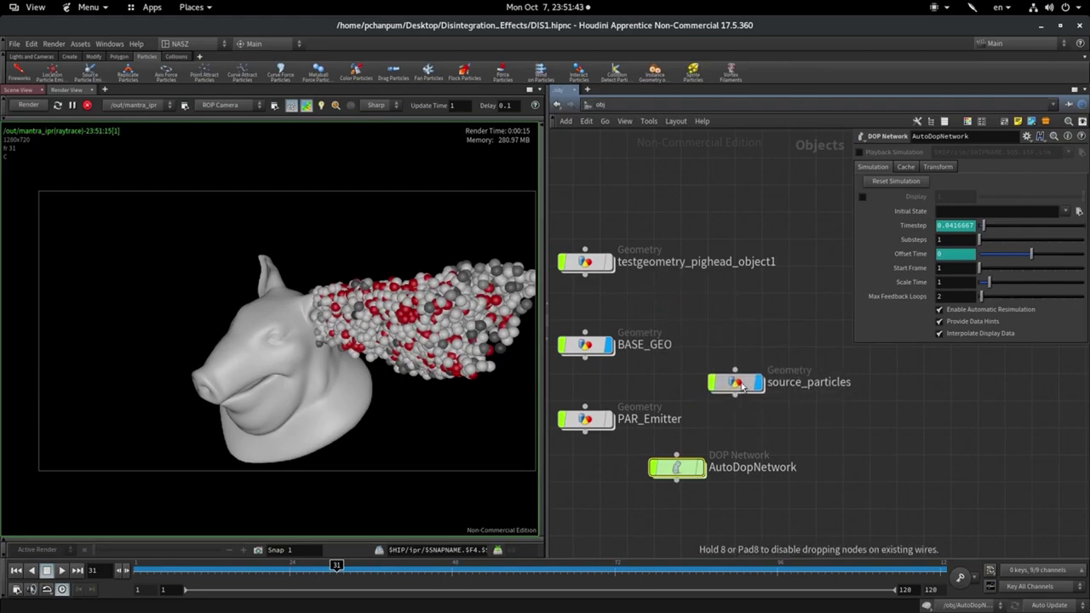
key("l")
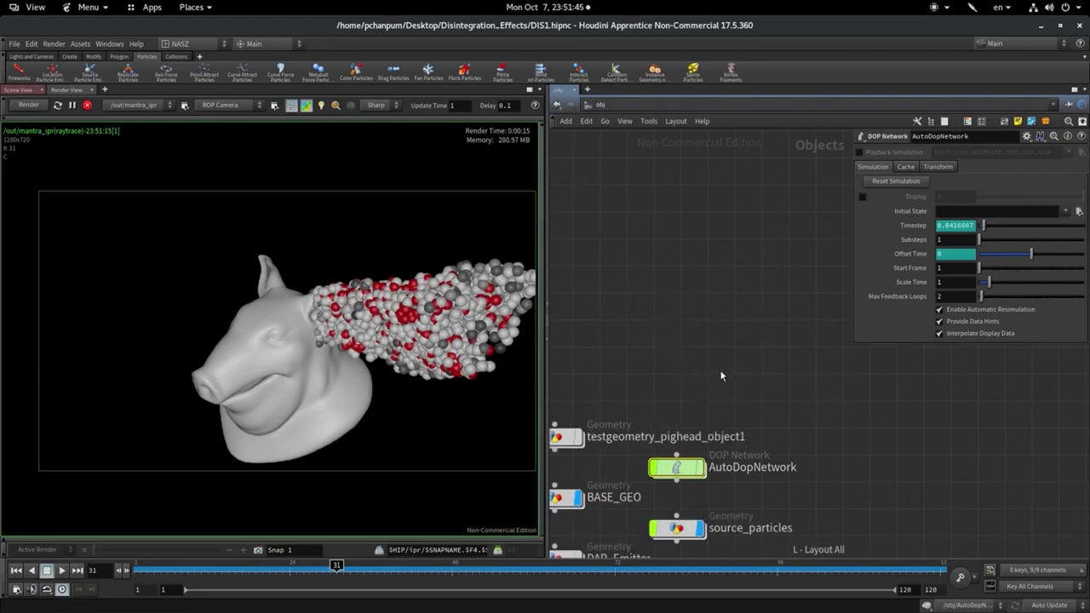
middle_click_drag(722, 376, 736, 184)
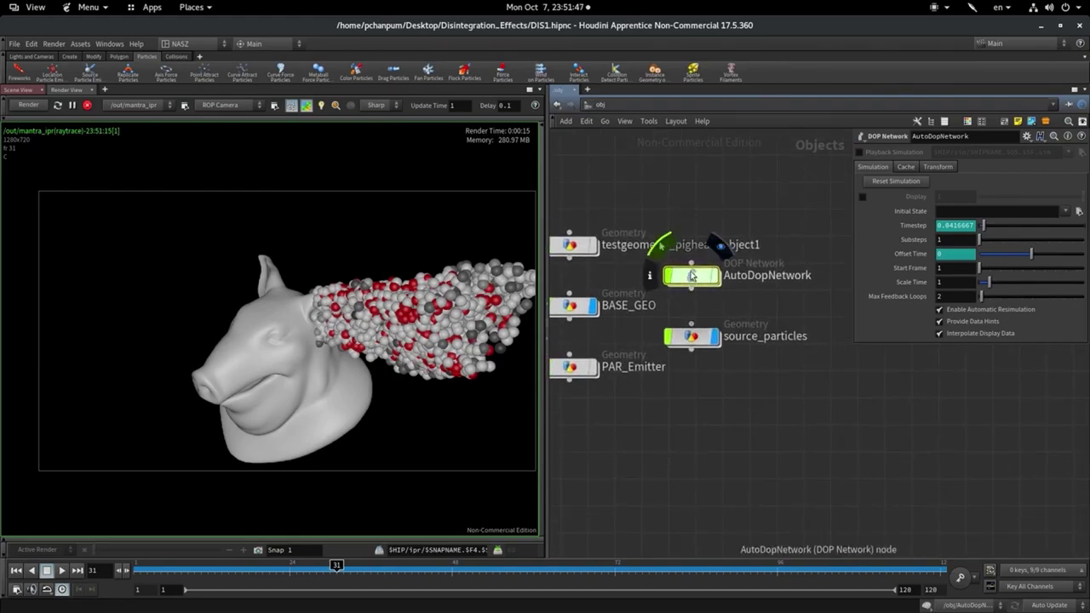
double_click(693, 337)
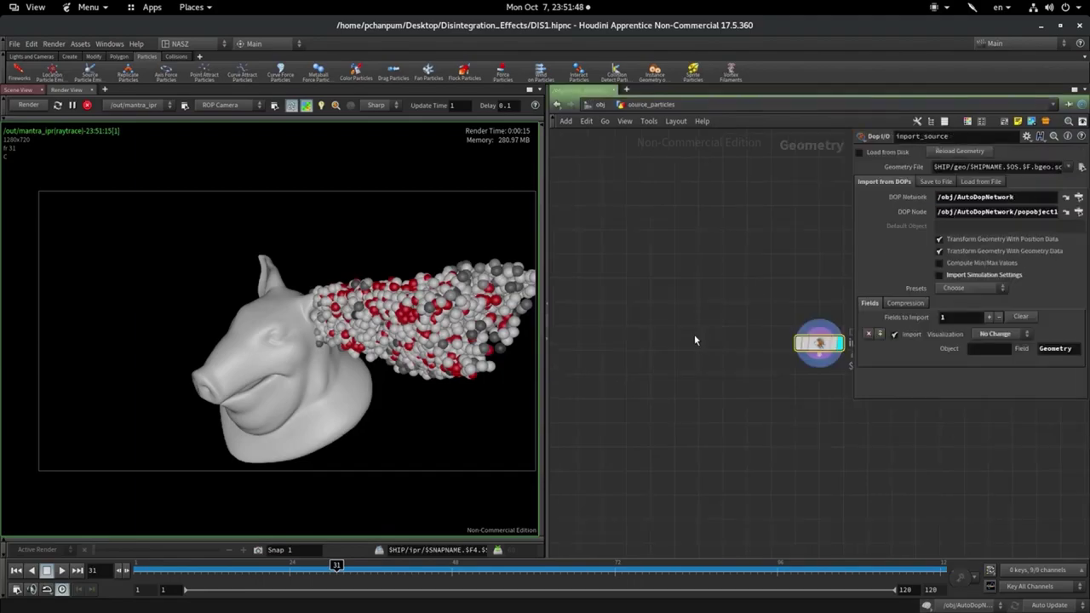
middle_click_drag(744, 330, 639, 296)
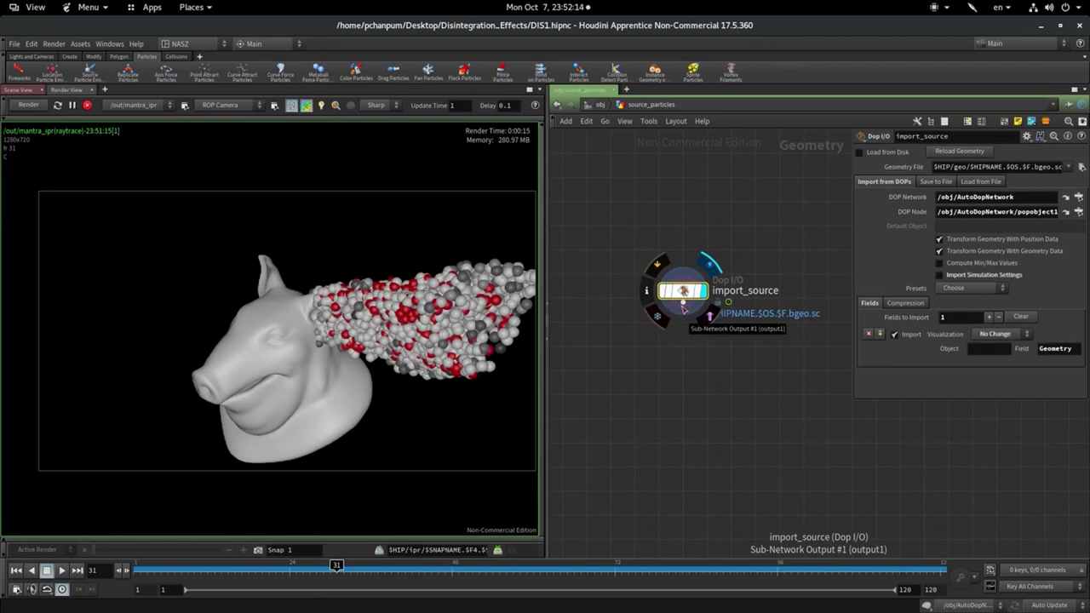
Add Attribute Expression point1 below import_source, targeting pscale, and display it
key("Tab")
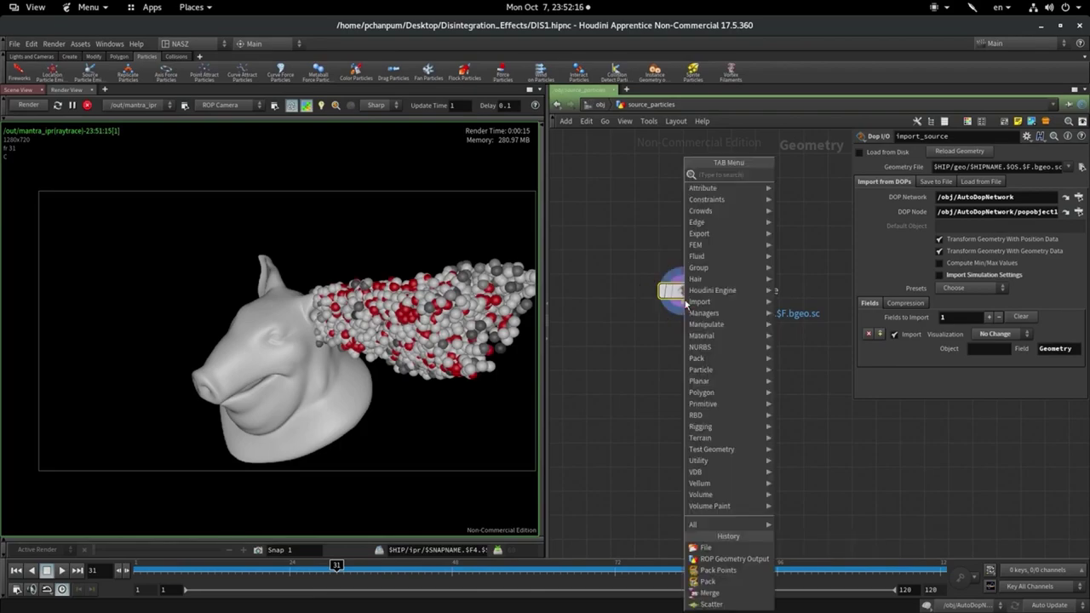
type("poi")
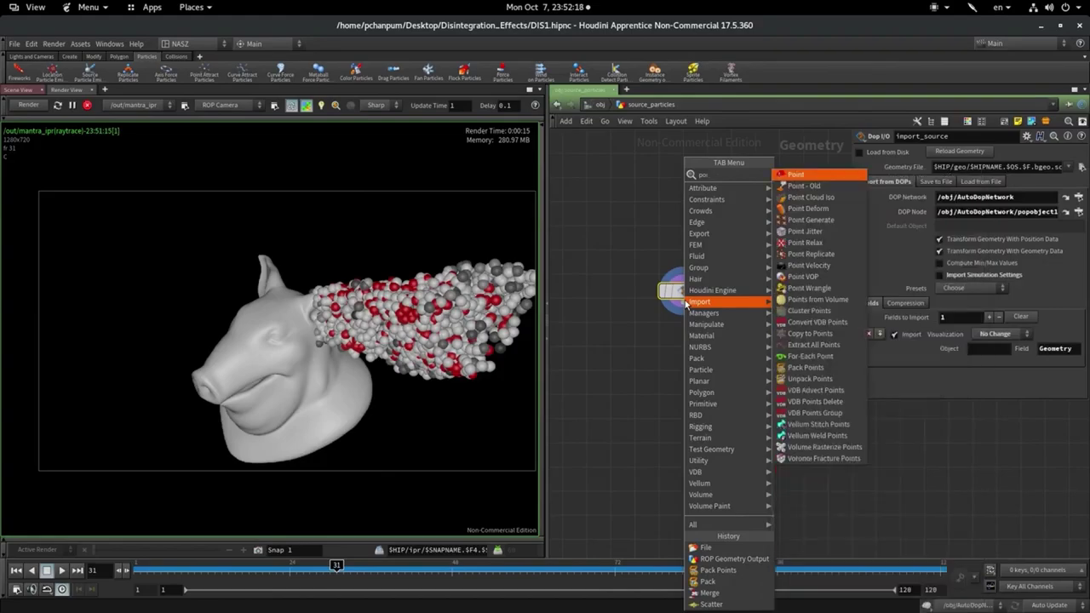
left_click(824, 178)
left_click(690, 380)
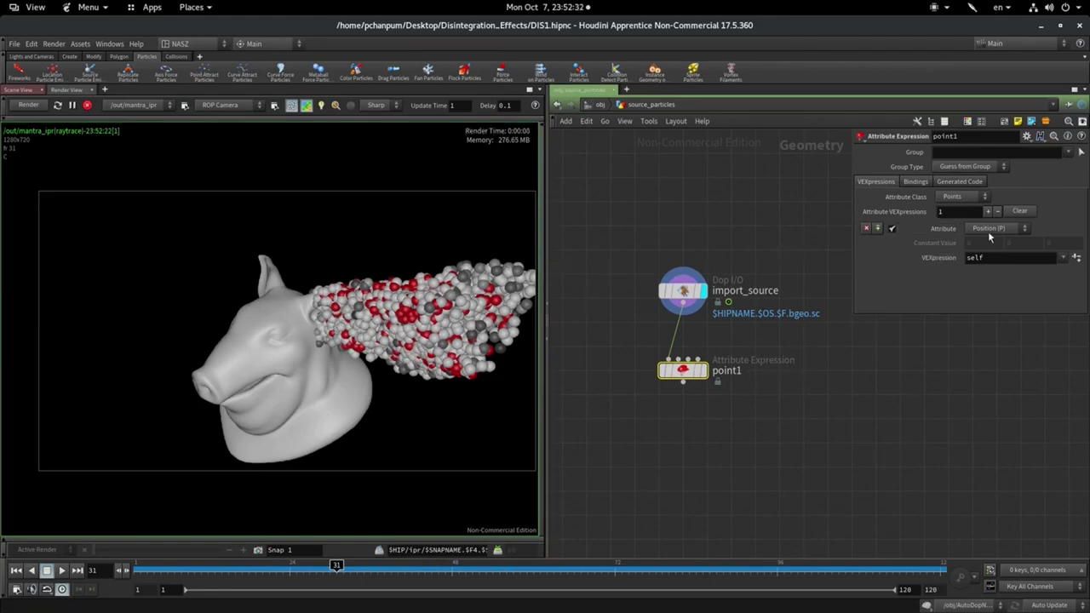
left_click(1013, 233)
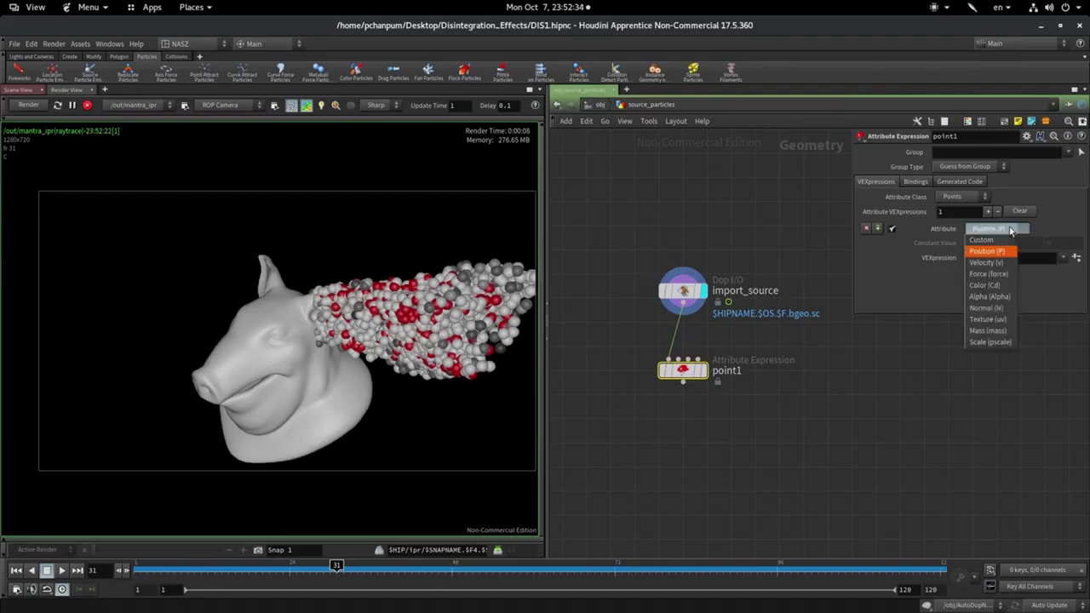
left_click(992, 343)
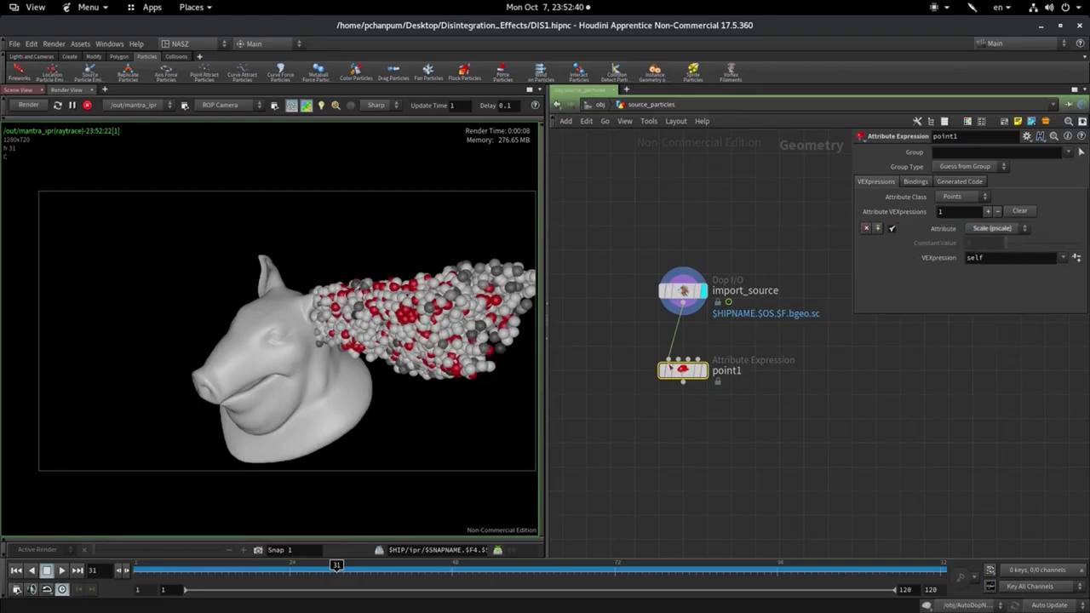
left_click(709, 345)
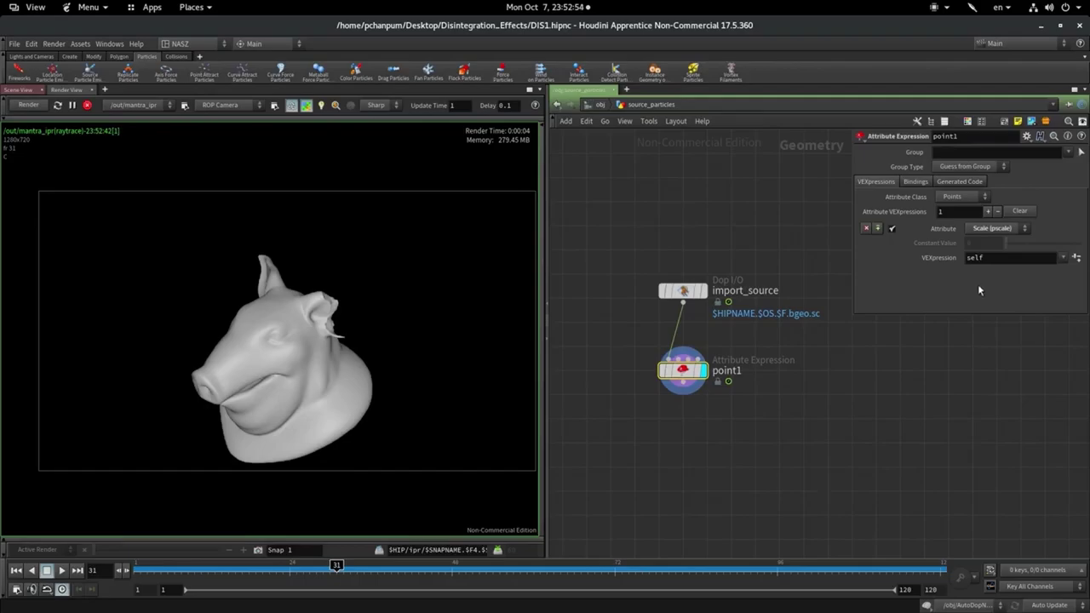
Choose the Constant VEXpression preset so the expression reads "value"
left_click(1063, 258)
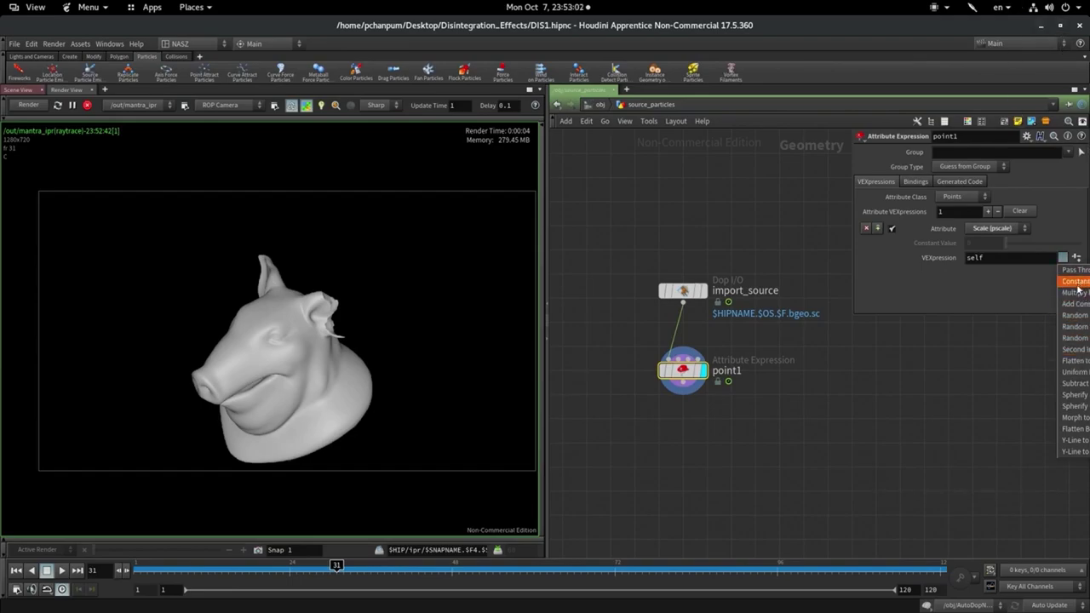
left_click(899, 462)
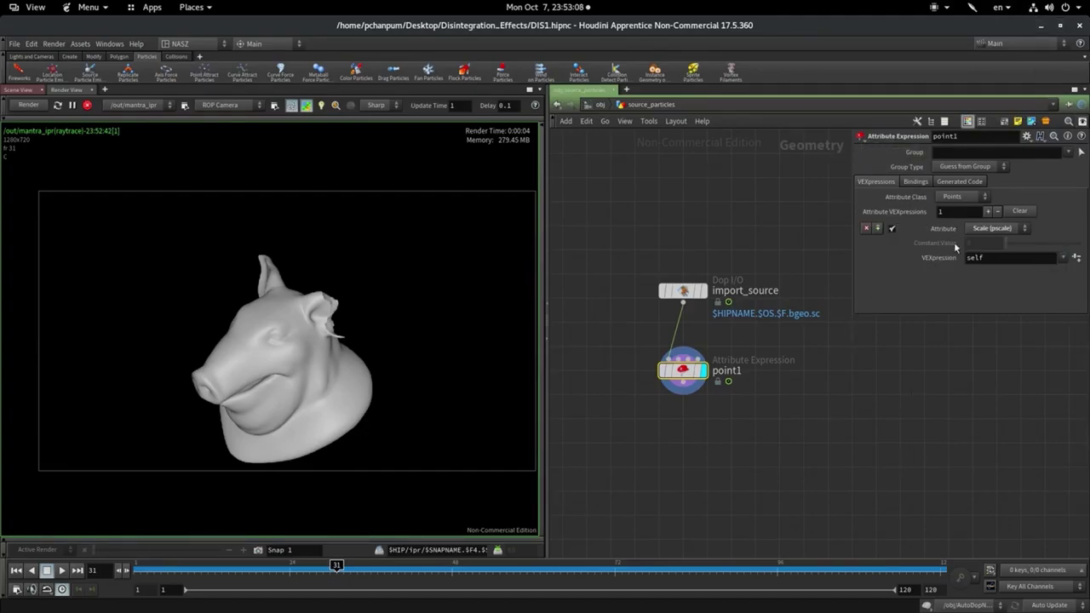
left_click(1063, 258)
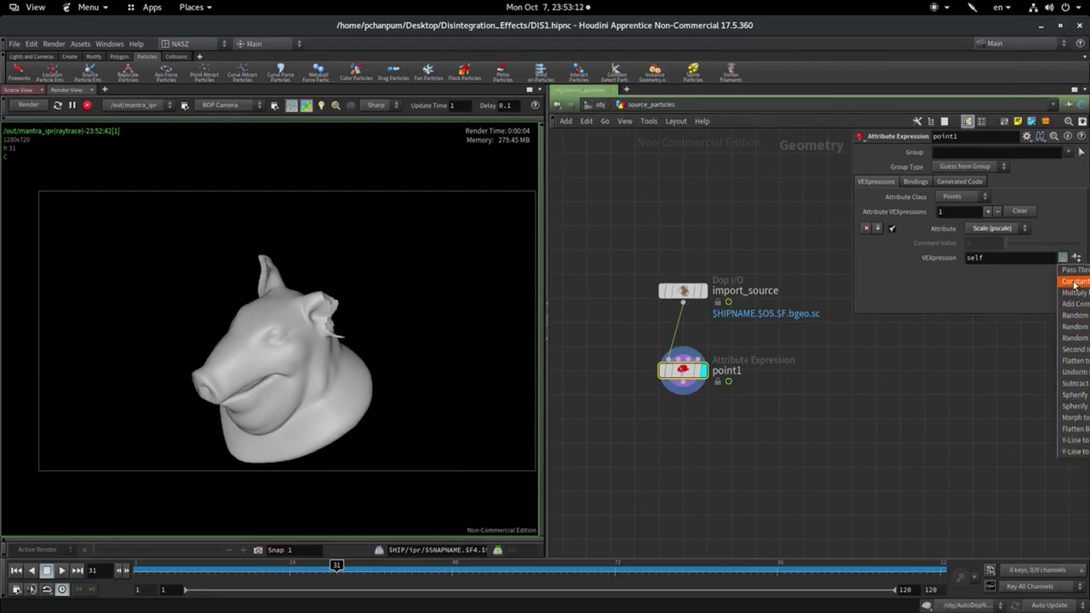
left_click(1075, 283)
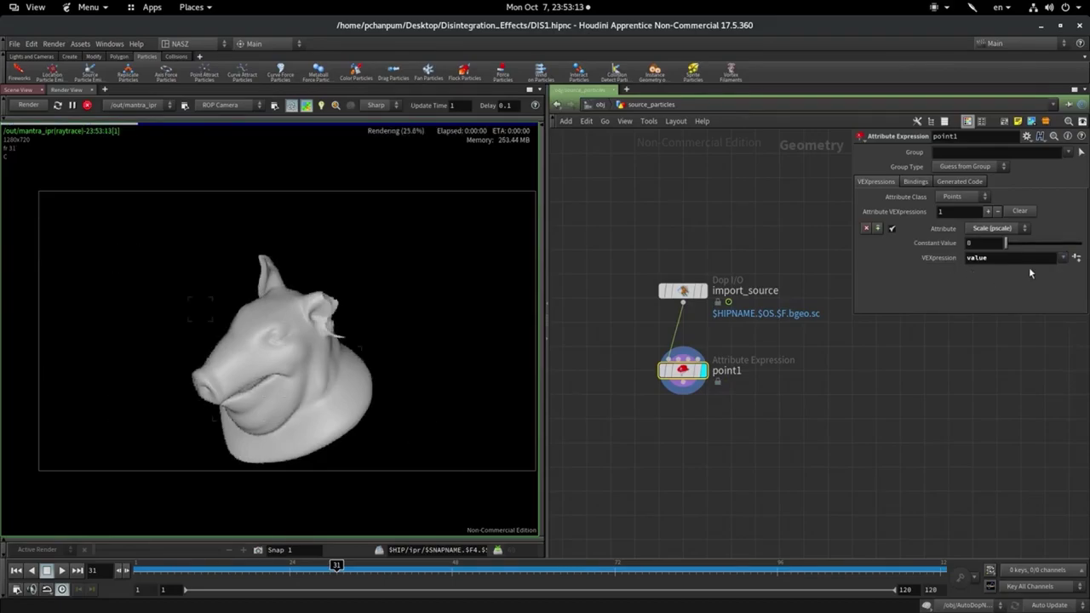
Set point1's Constant Value to 0.1, then 0.02, and revisit the VEXpression presets
left_click(988, 242)
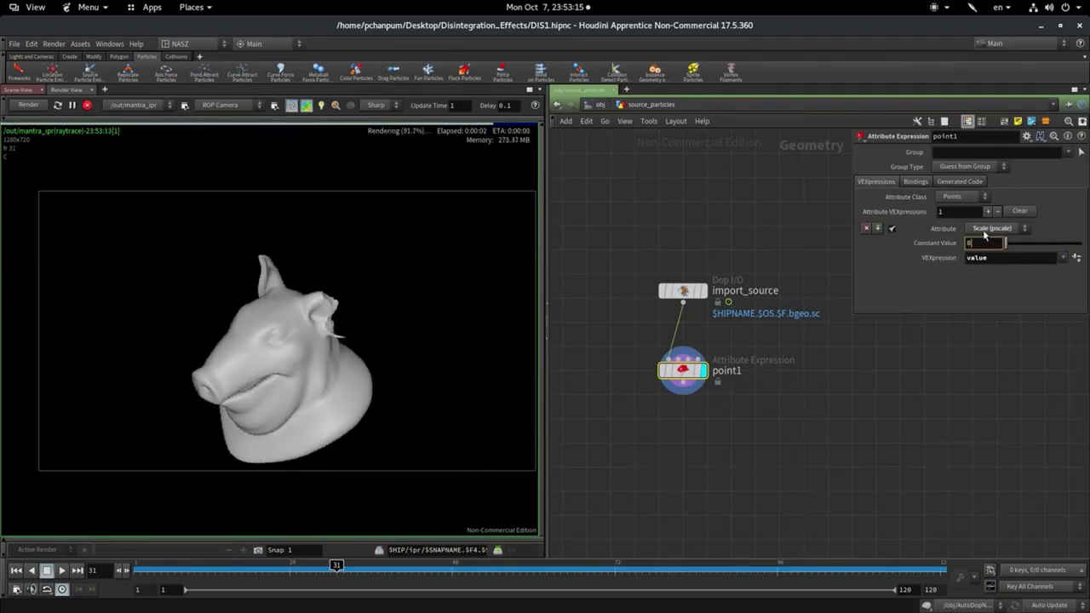
type(".1")
type("0.3")
key("Return")
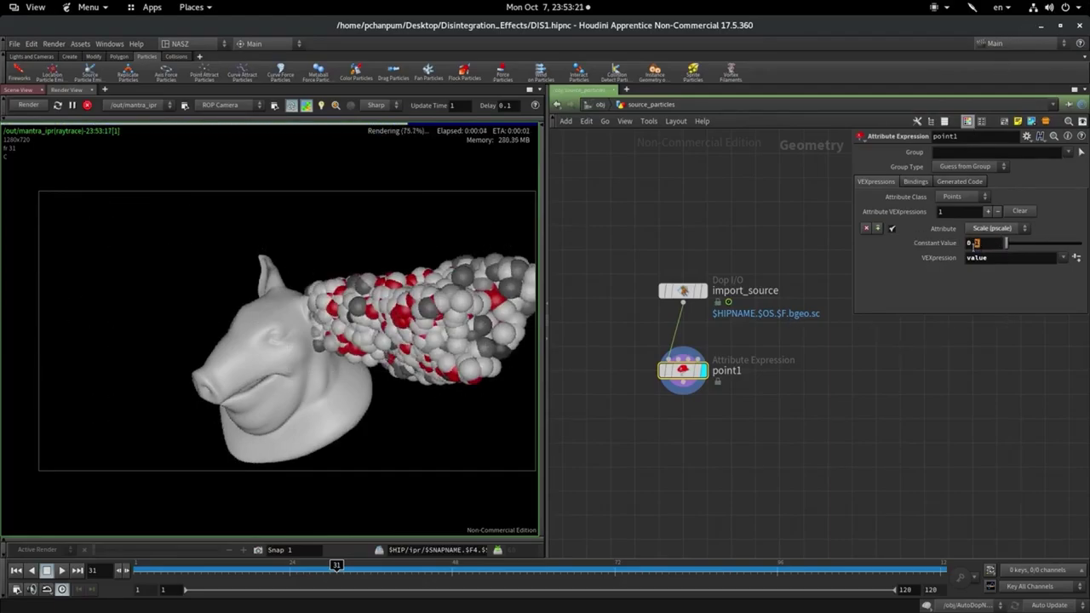
double_click(981, 244)
type("0.02")
key("Return")
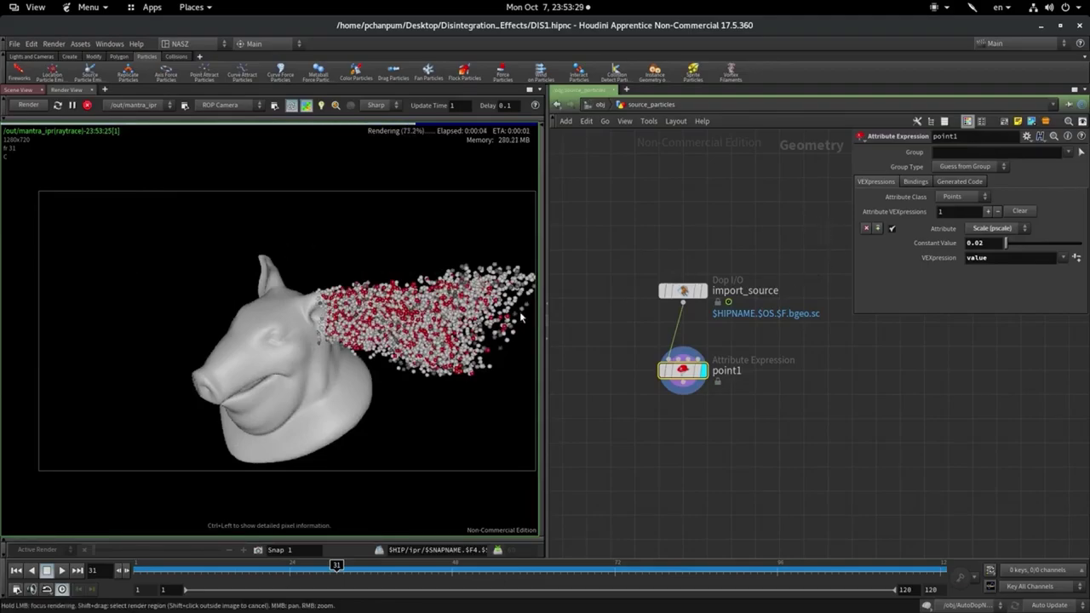
left_click(1079, 258)
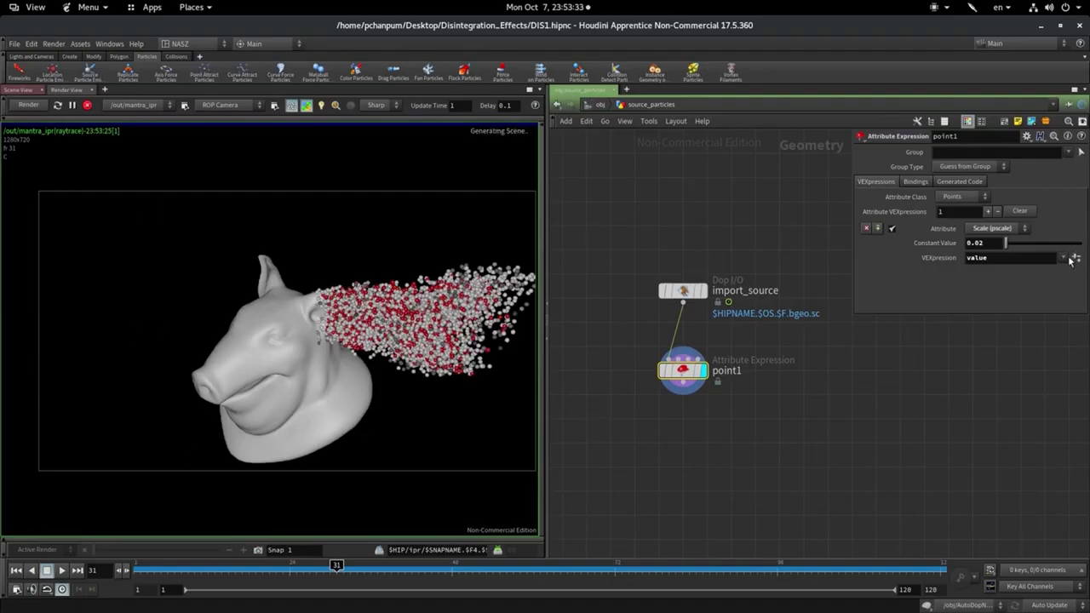
left_click(1063, 259)
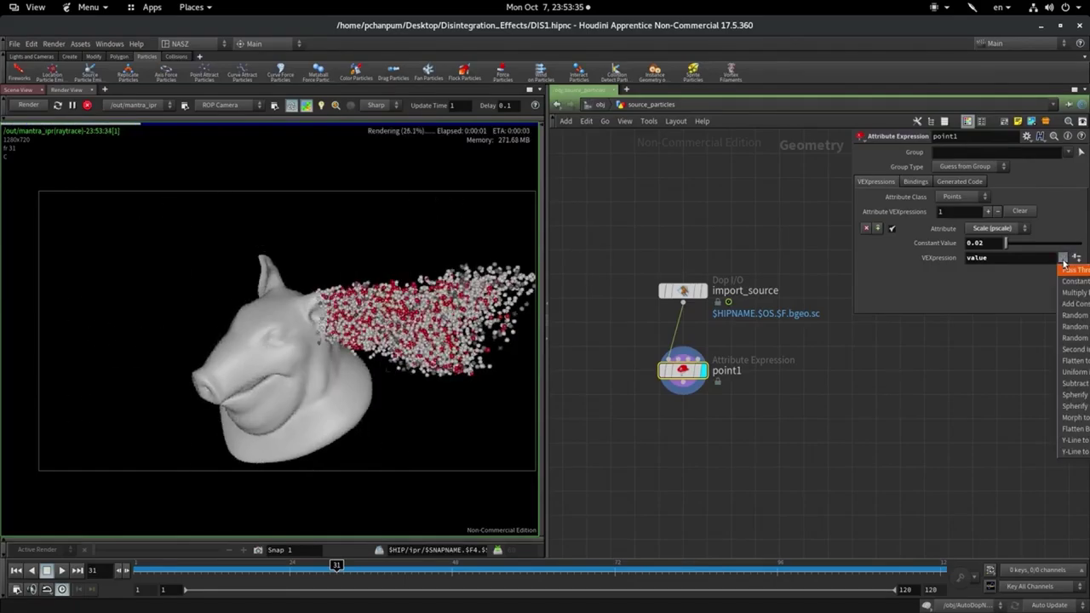
double_click(1046, 33)
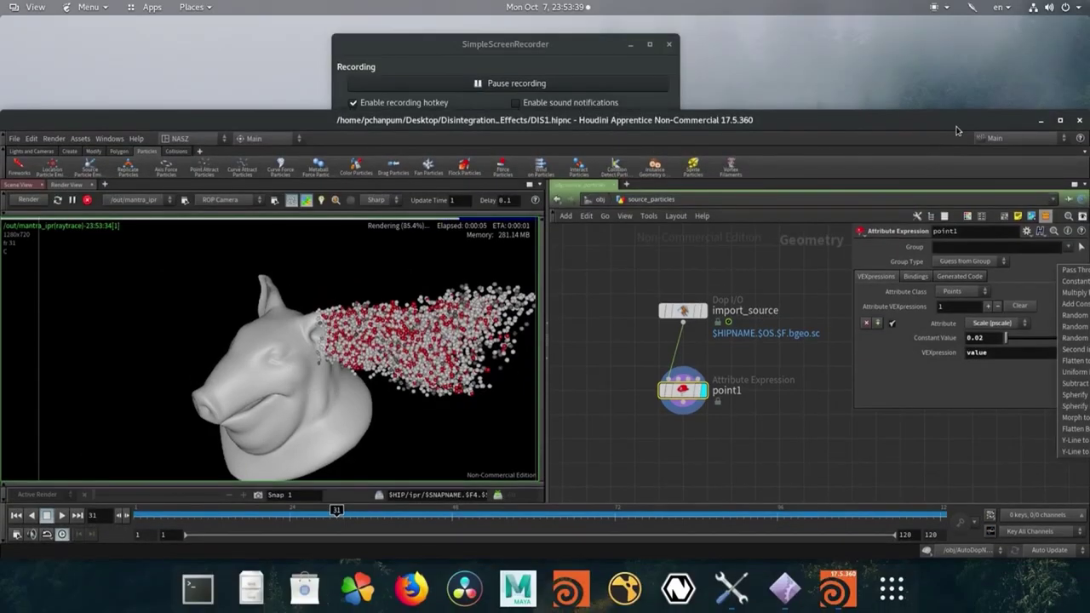
Apply the Random Scale of Value preset to point1's VEXpression so particles get varied sizes
left_click_drag(956, 130, 695, 80)
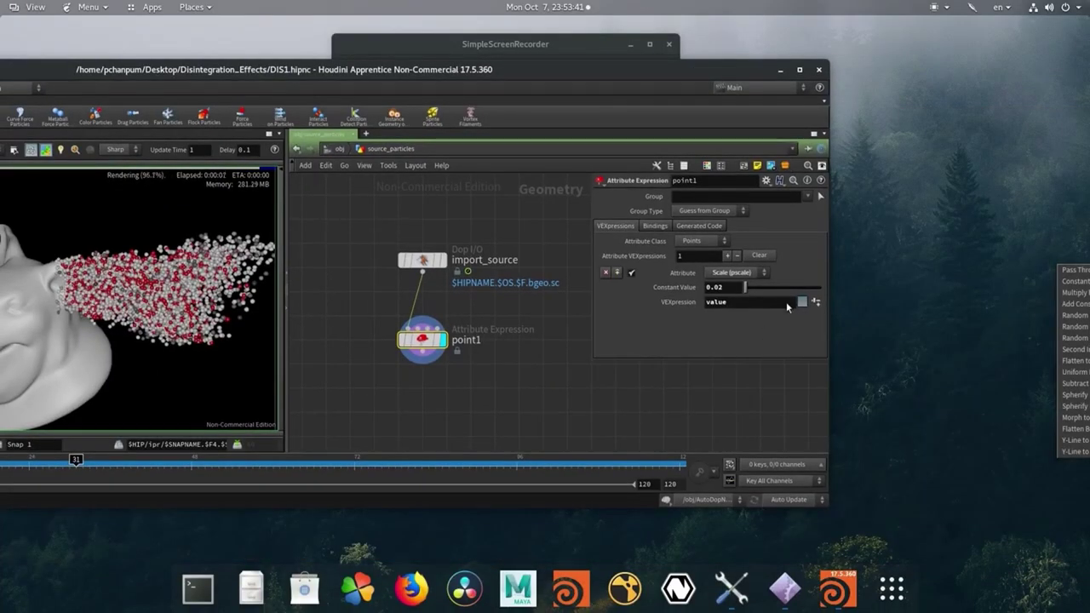
left_click(814, 303)
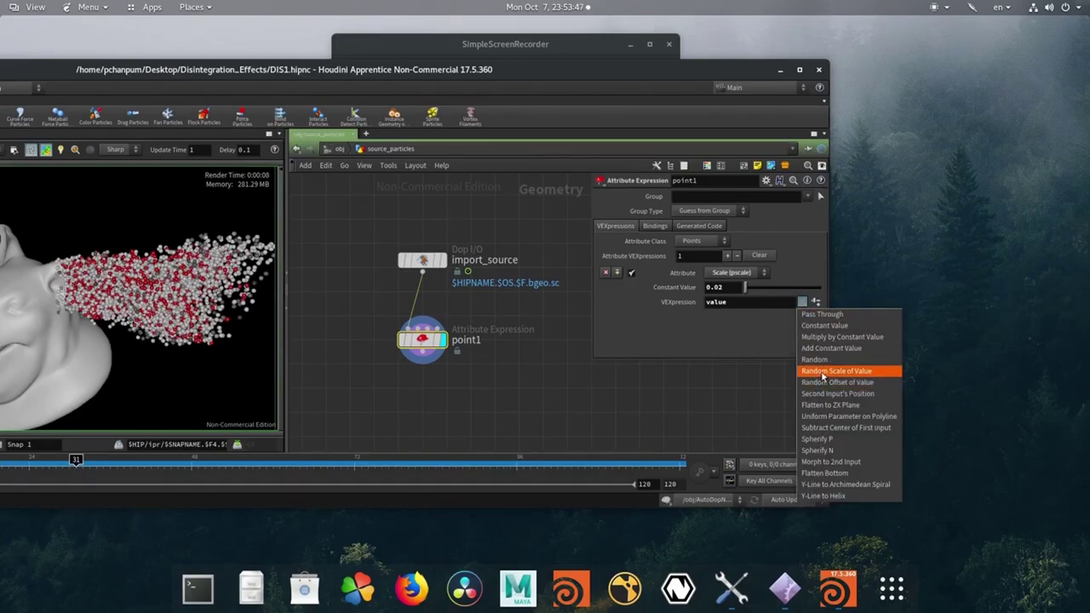
left_click(823, 371)
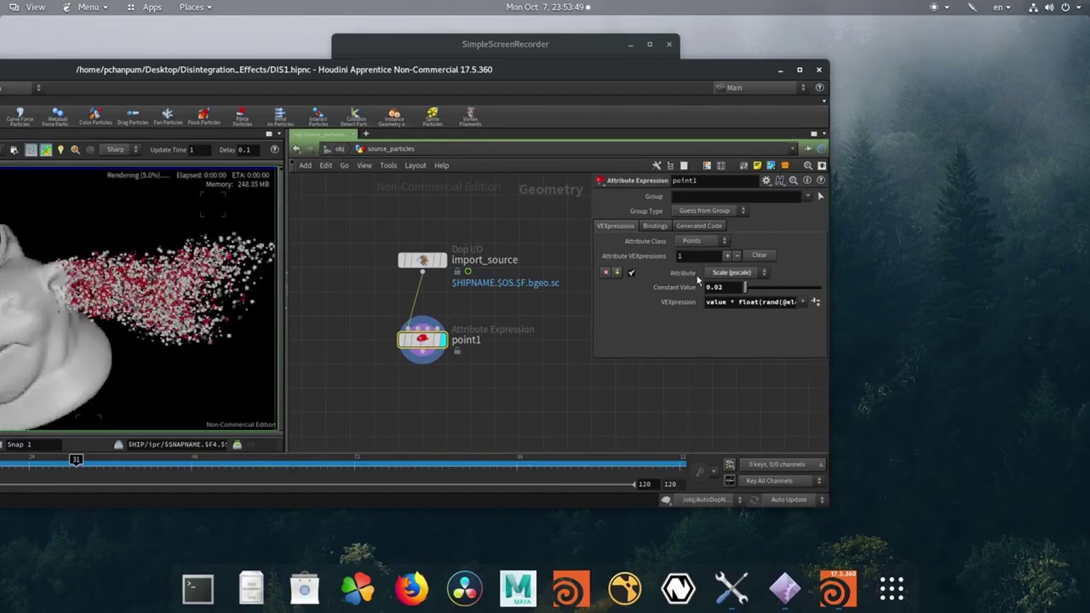
left_click(799, 71)
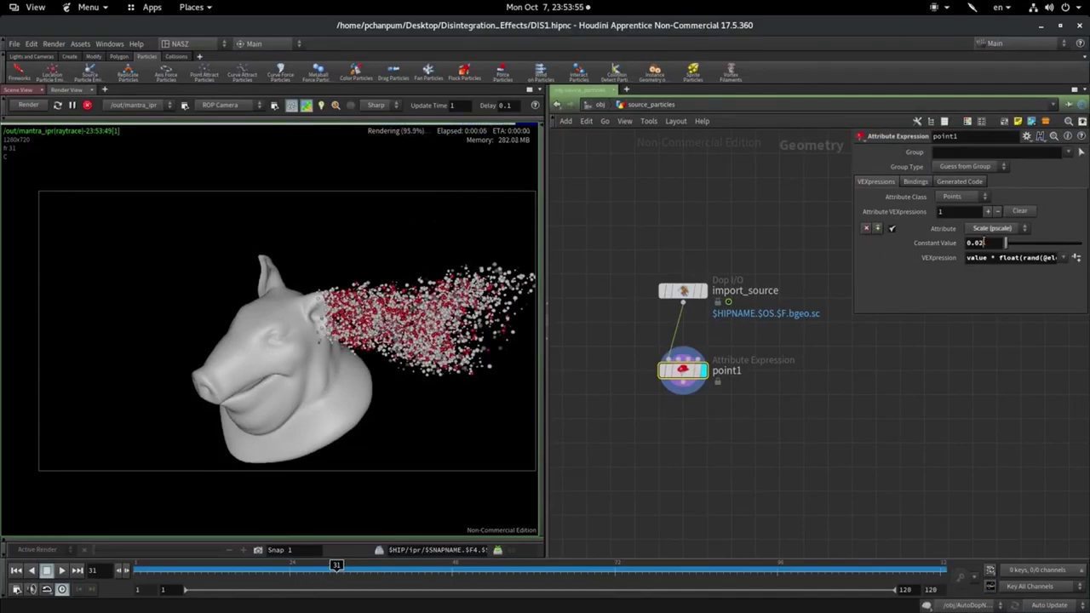
Lower point1's Constant Value from 0.02 to 0.01, then to 0.002
key("Tab")
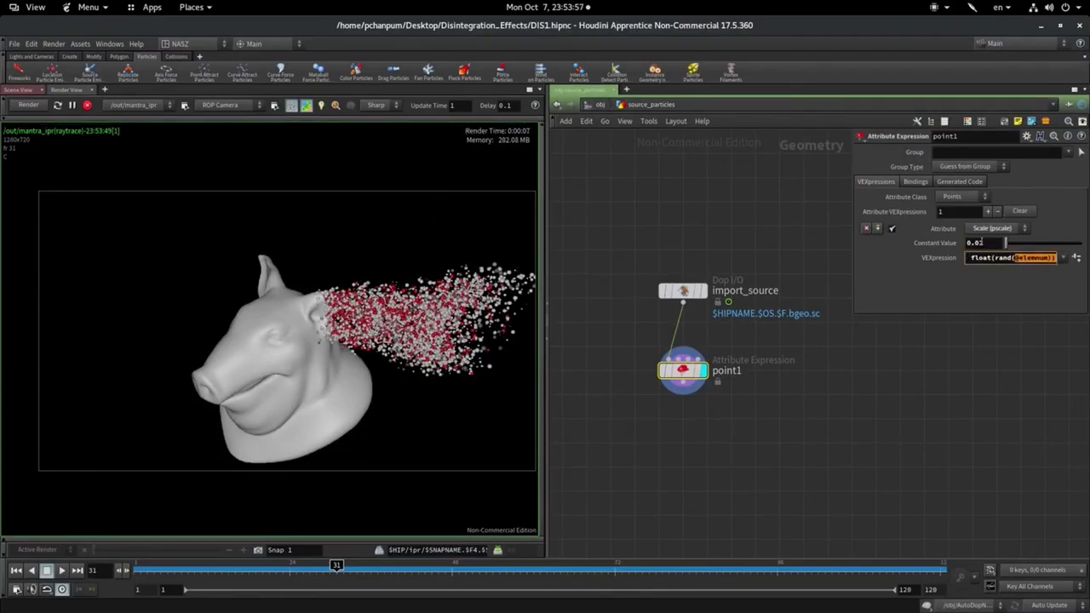
left_click(981, 243)
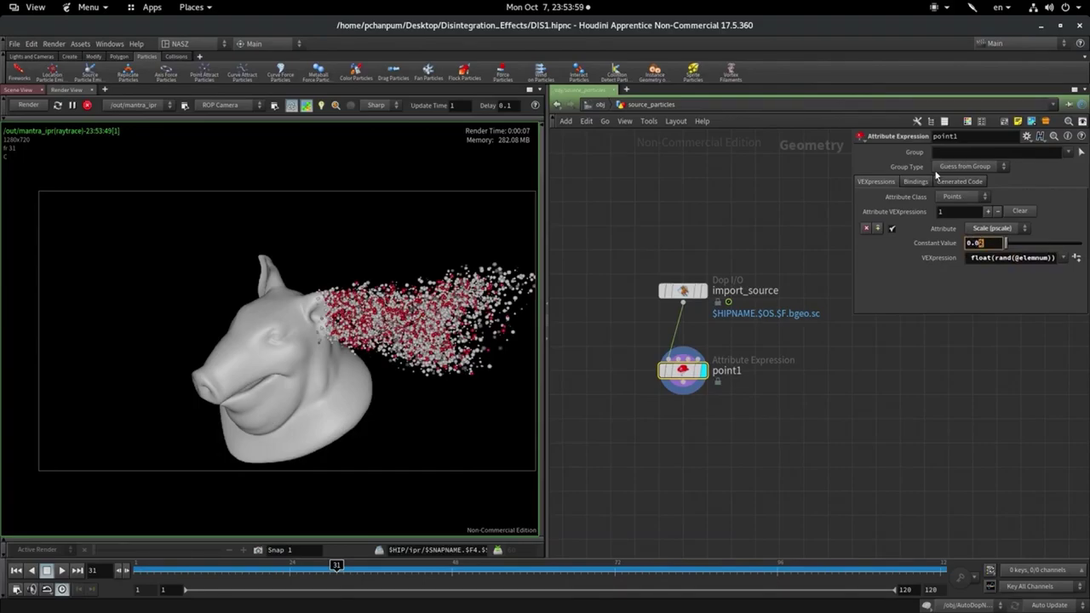
type("1")
key("Return")
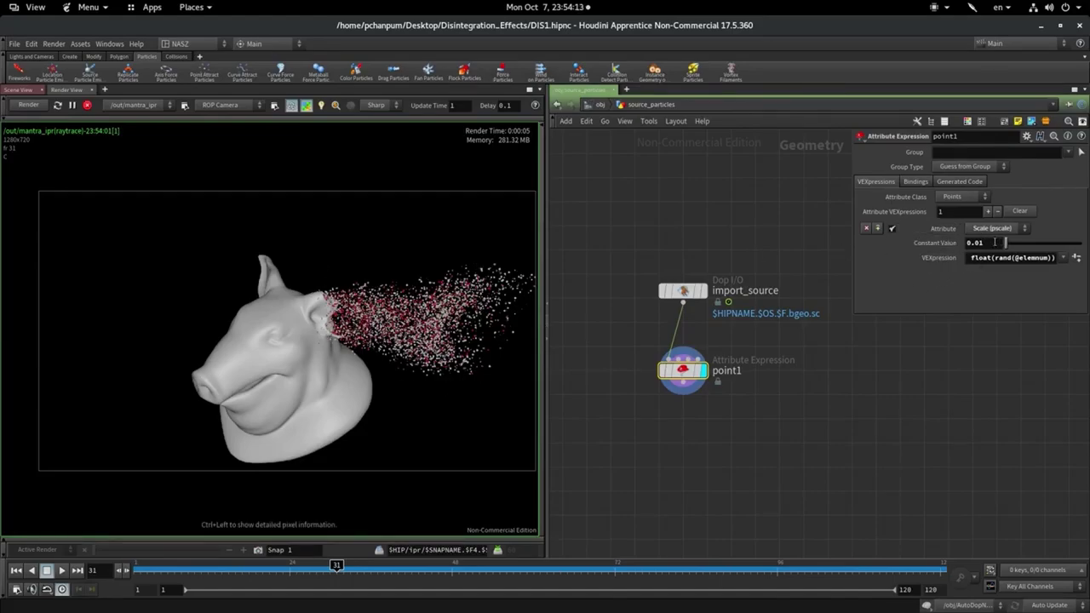
left_click_drag(992, 243, 977, 245)
type("2")
key("Return")
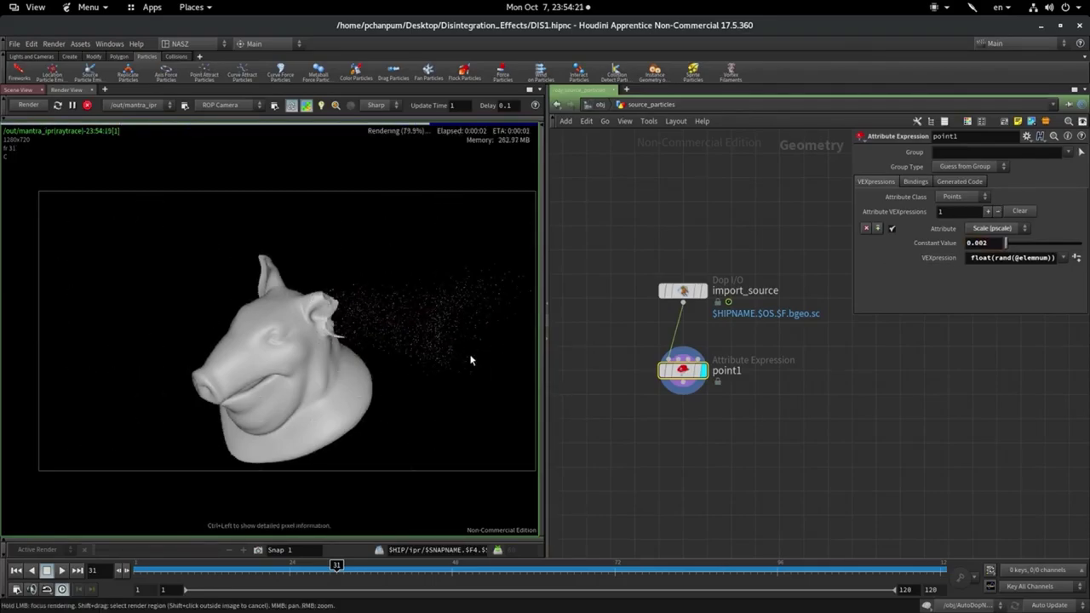
Zoom the render view and return the timeline to frame 1
scroll(424, 342, "up", 2)
scroll(430, 343, "up", 3)
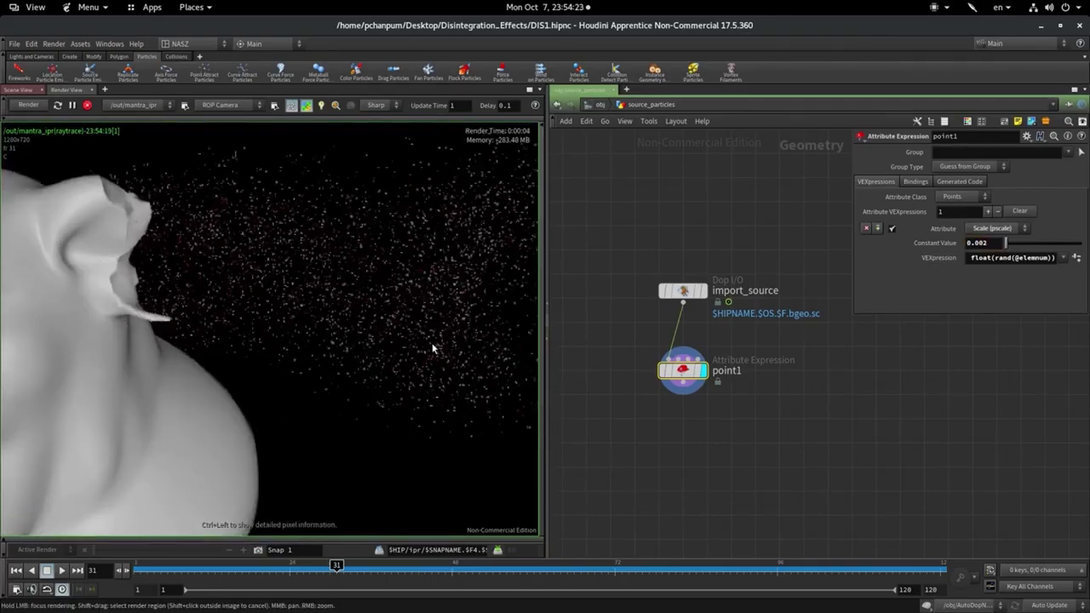
scroll(452, 366, "down", 2)
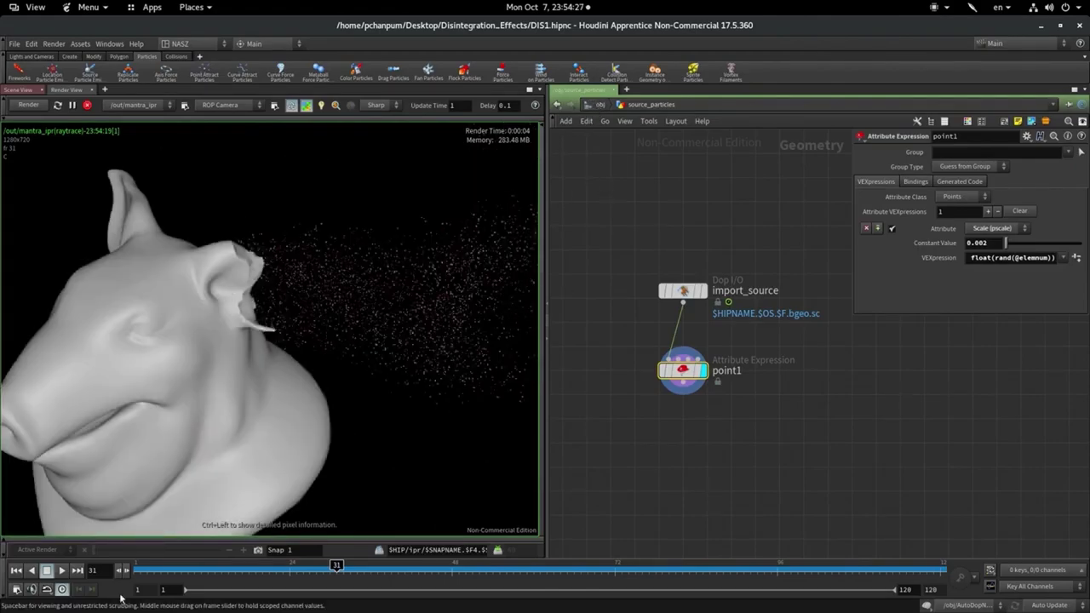
left_click(17, 572)
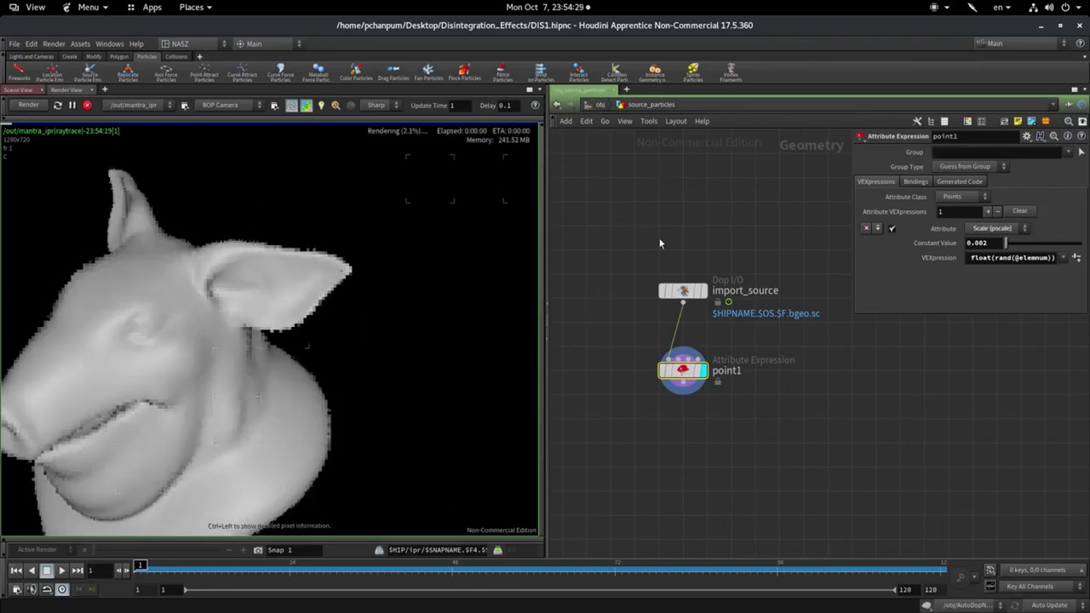
Inside AutoDopNetwork, set PAR_Emitter_source's Const. Birth Rate from 5000 to 500000
left_click(594, 104)
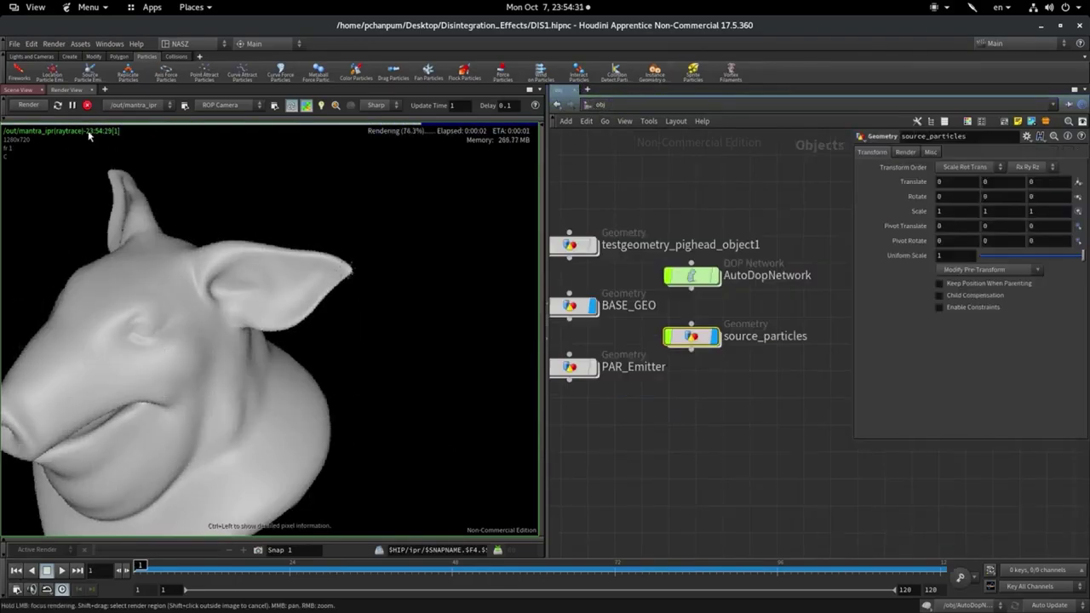
double_click(692, 275)
middle_click_drag(721, 165, 748, 313)
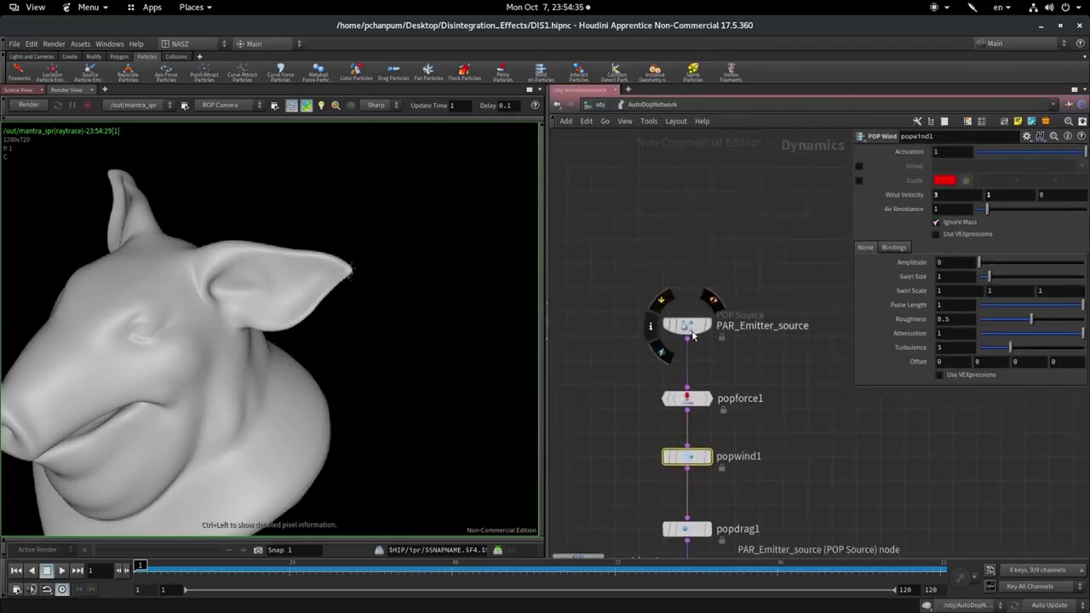
left_click(686, 325)
left_click(894, 167)
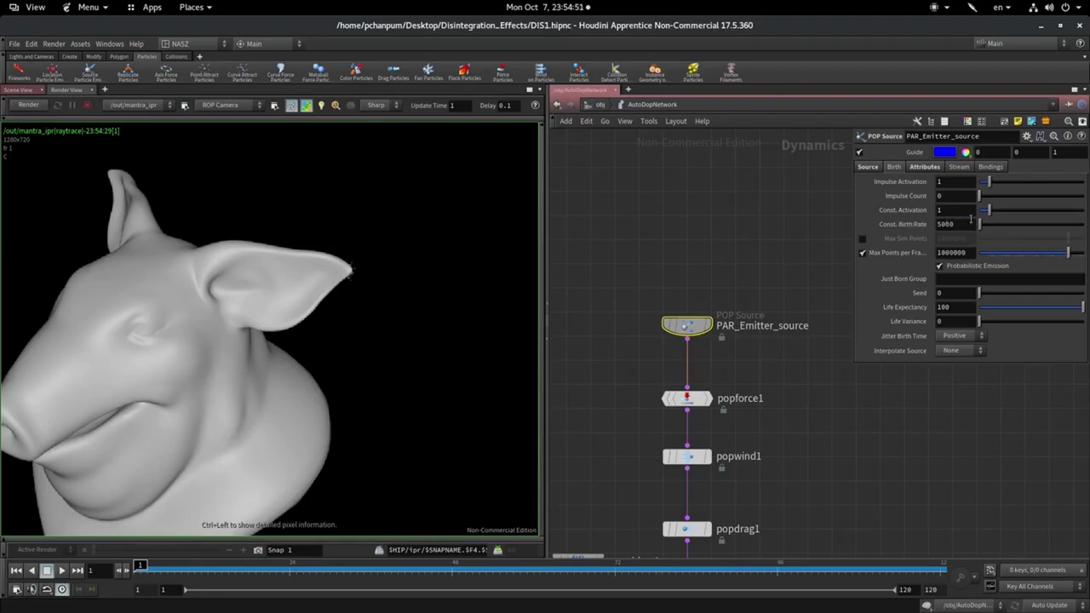
left_click(971, 219)
key("Home")
key("Right")
key("Return")
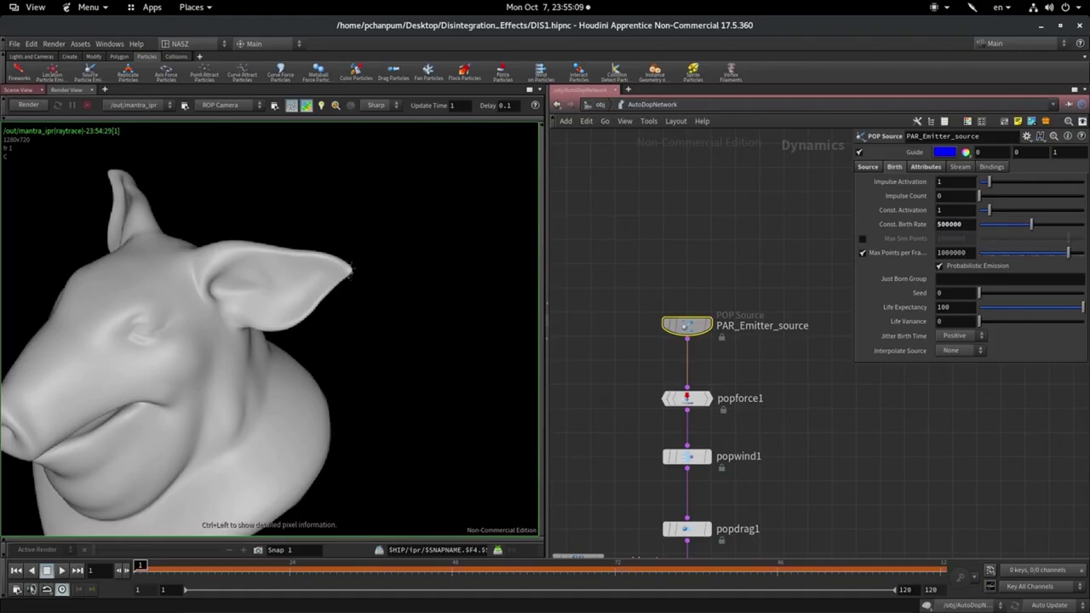
Zoom around the Scene View and jump the simulation to frame 41
left_click(28, 91)
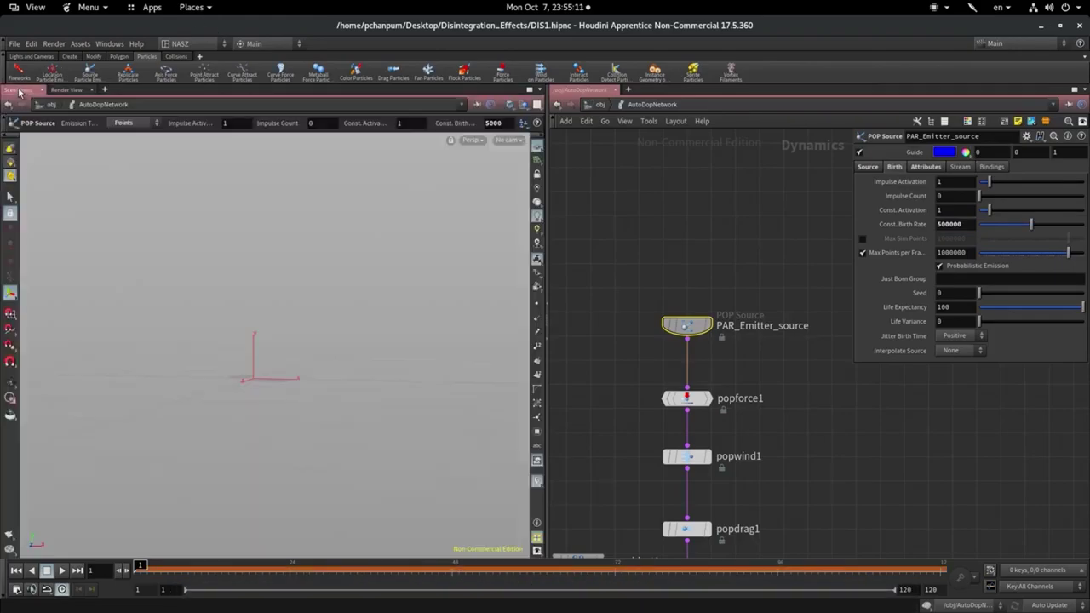
scroll(341, 332, "up", 5)
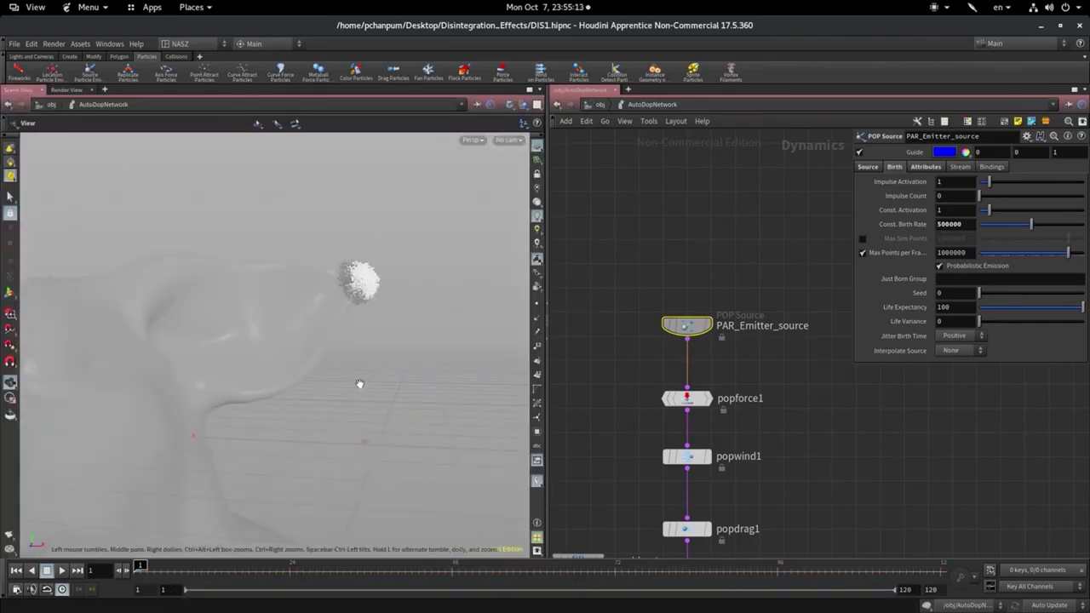
scroll(348, 358, "up", 3)
scroll(330, 288, "up", 2)
scroll(330, 288, "down", 2)
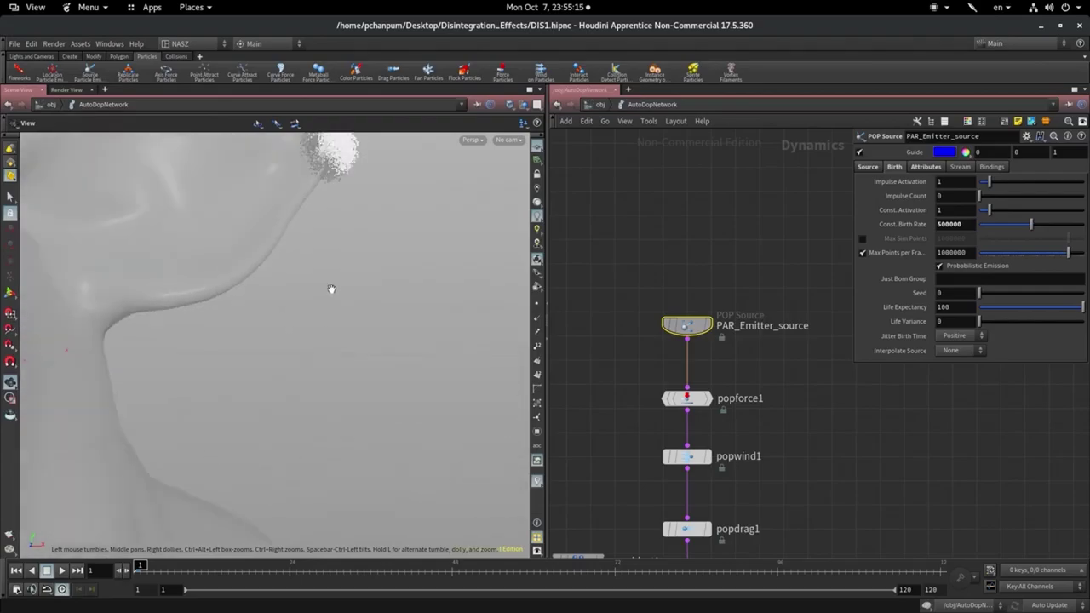
scroll(285, 403, "down", 2)
scroll(321, 397, "down", 1)
scroll(409, 374, "down", 3)
scroll(520, 352, "up", 1)
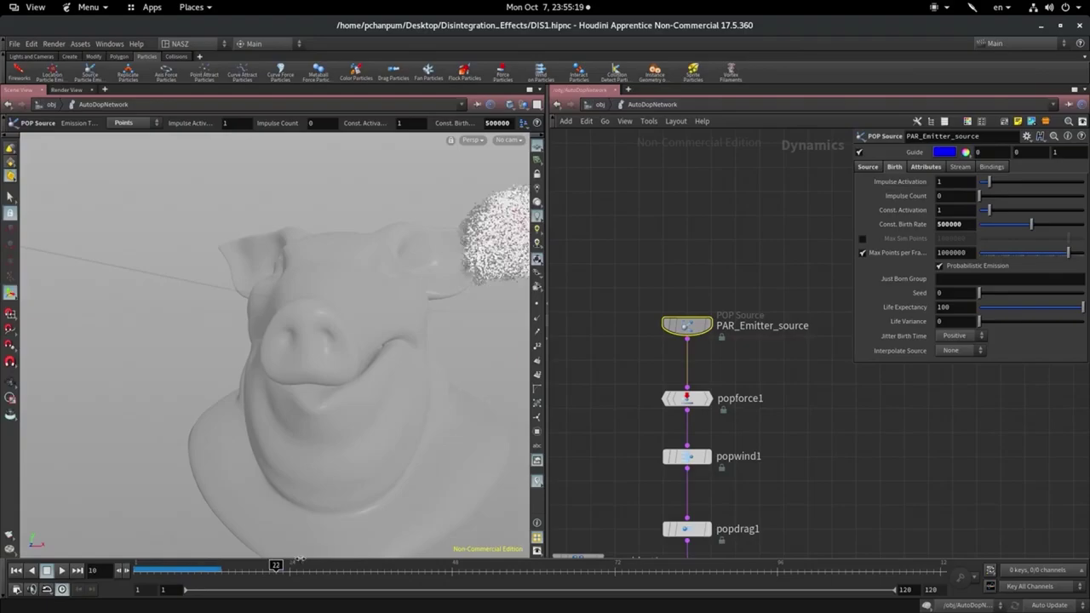
left_click(410, 558)
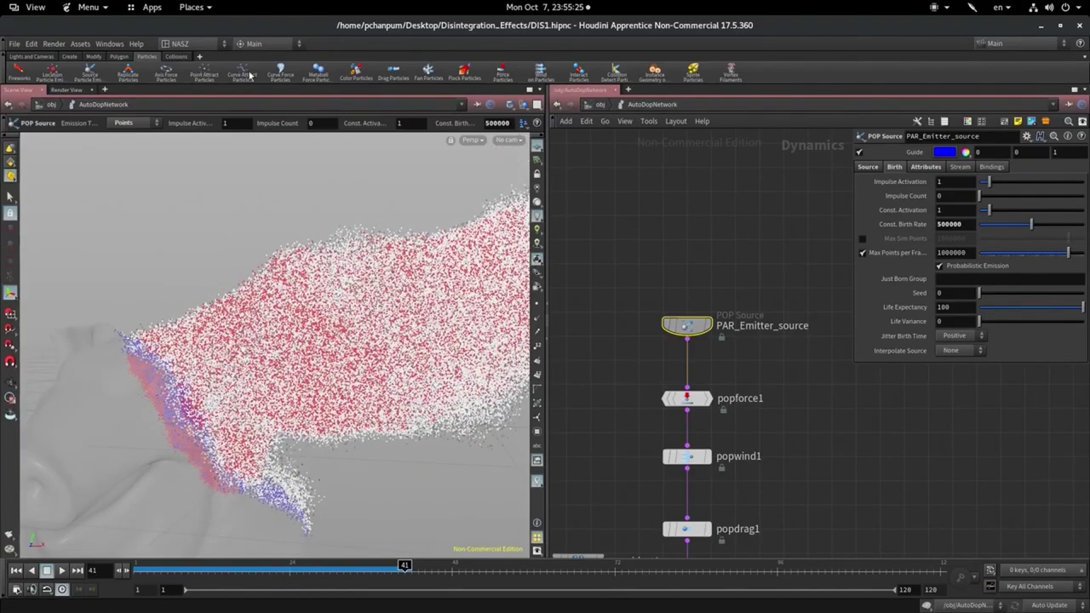
Restart the Mantra IPR render and zoom and pan until the full frame shows
left_click(65, 89)
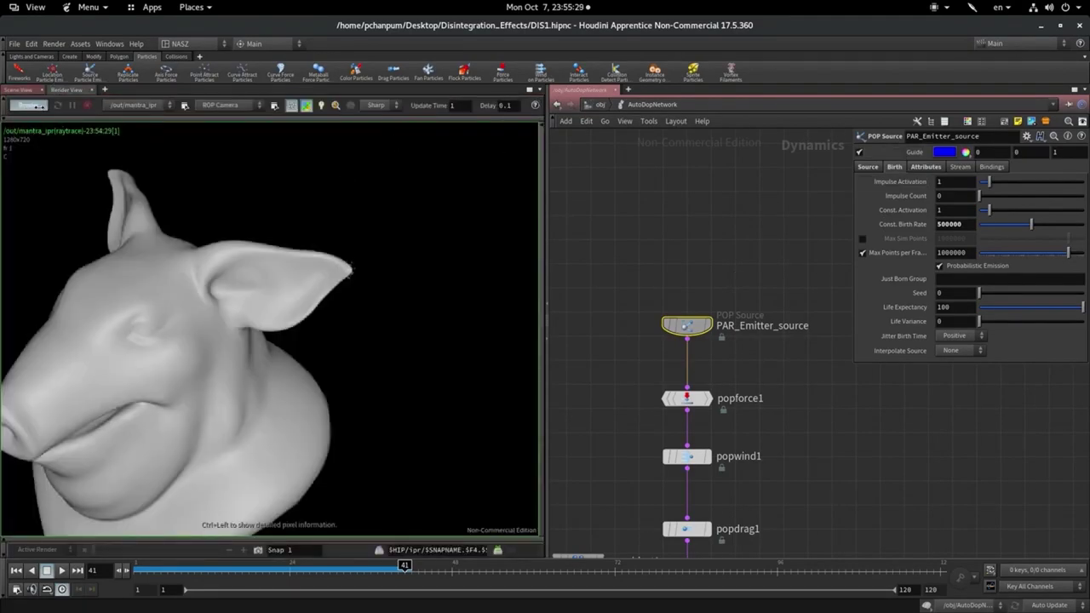
left_click(28, 105)
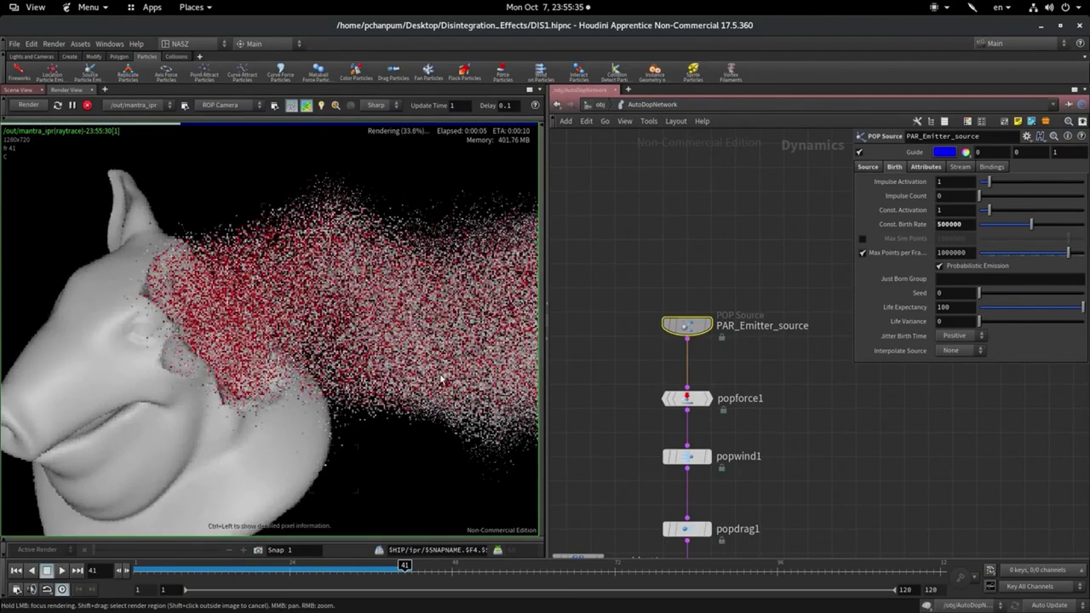
scroll(452, 366, "down", 3)
scroll(390, 374, "up", 3)
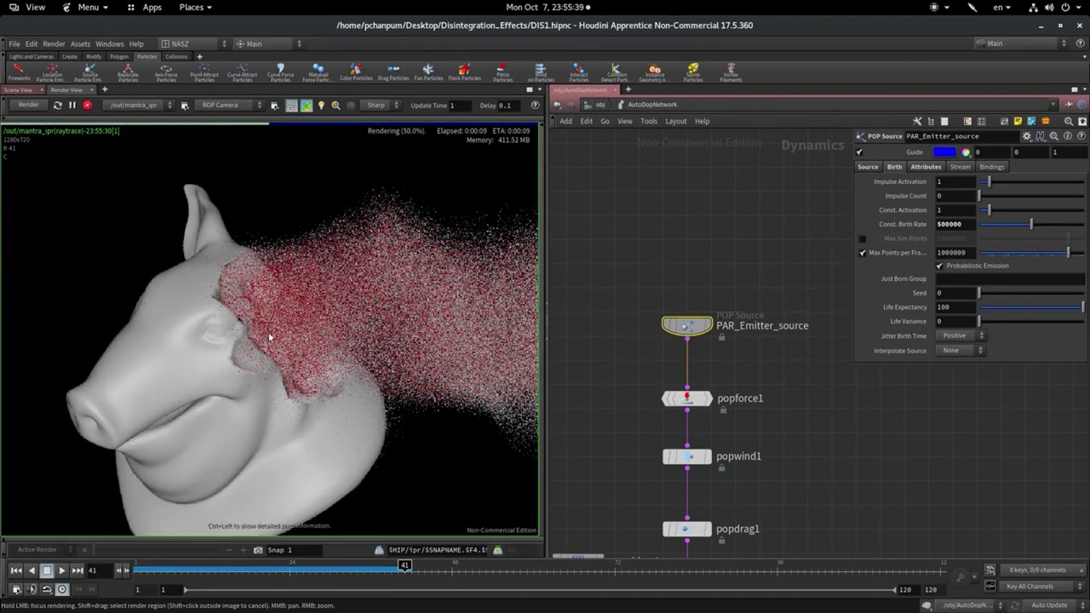
scroll(503, 416, "down", 3)
middle_click_drag(344, 365, 219, 303)
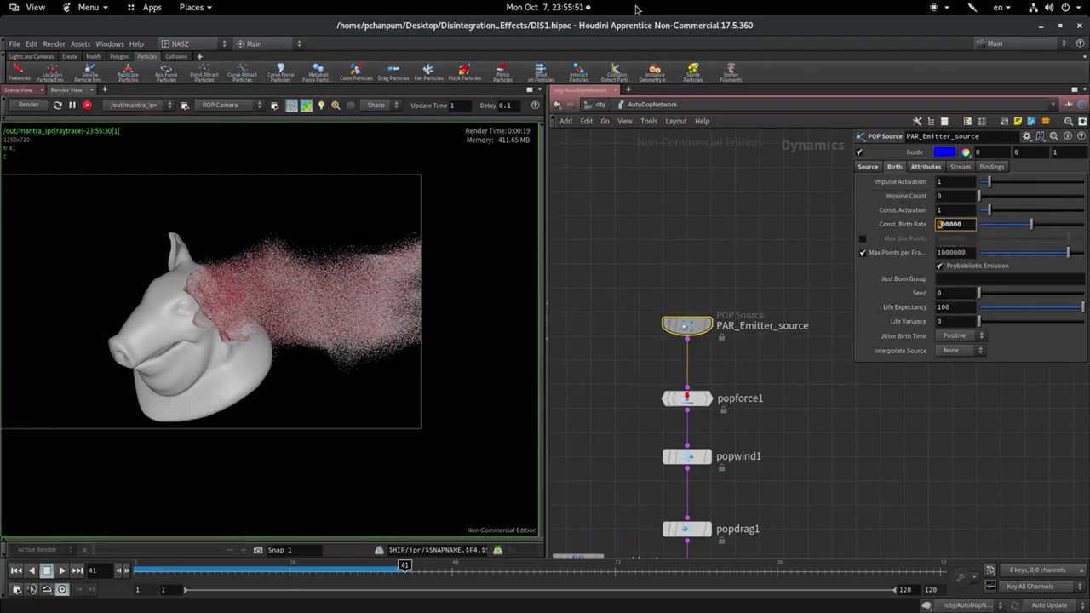
Raise the emitter's Const. Birth Rate to 1000000 and rewind to the first frame
key("Return")
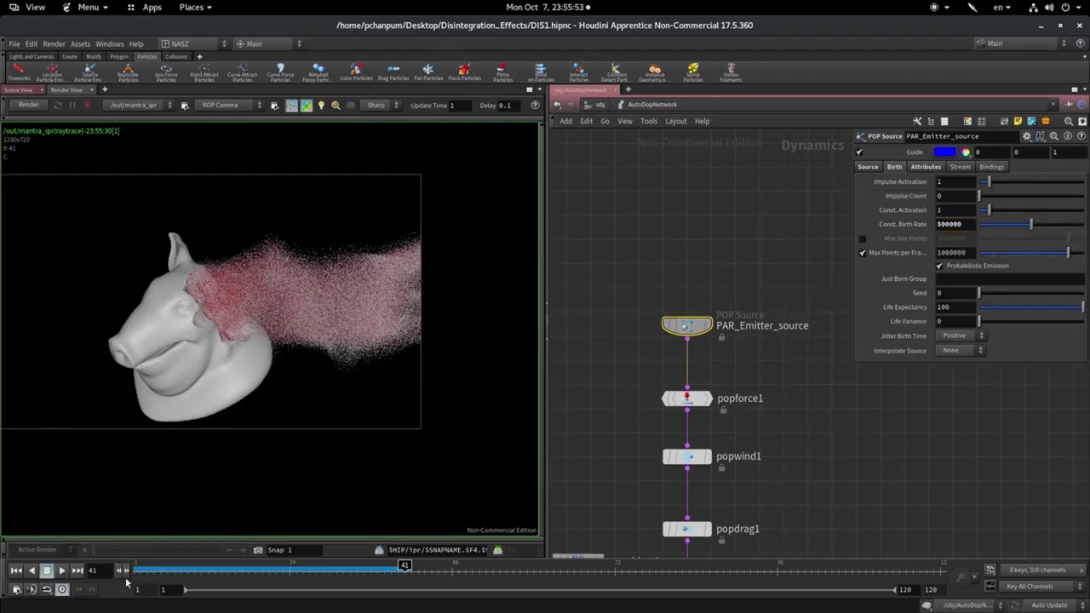
left_click(155, 567)
key("ctrl+Up")
left_click(20, 90)
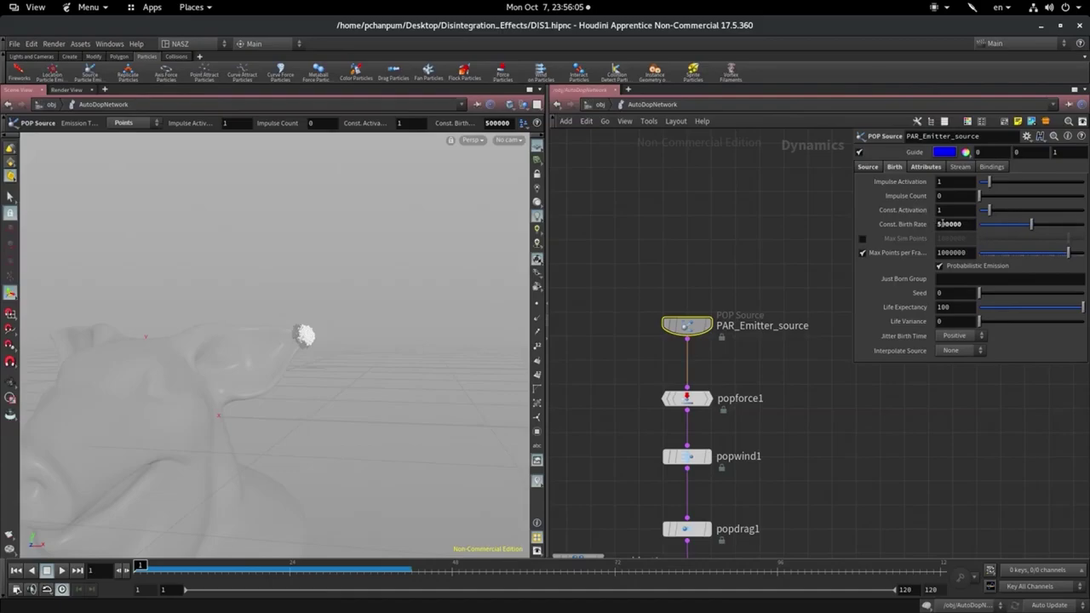
type("1000000")
key("Return")
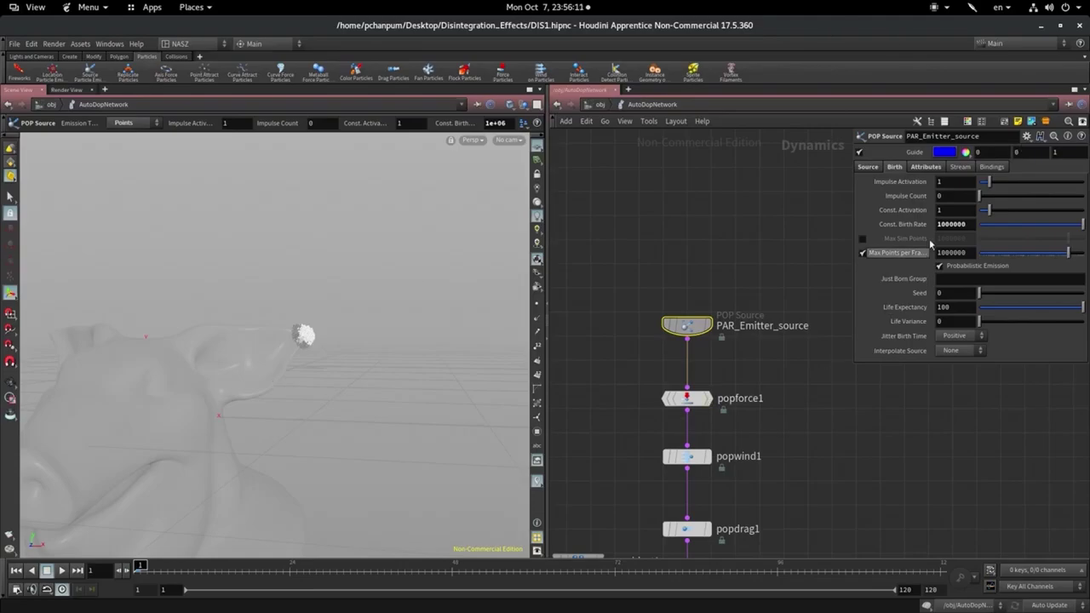
Play the simulation to frame 25 and orbit around the pig head to inspect particles
left_click(66, 90)
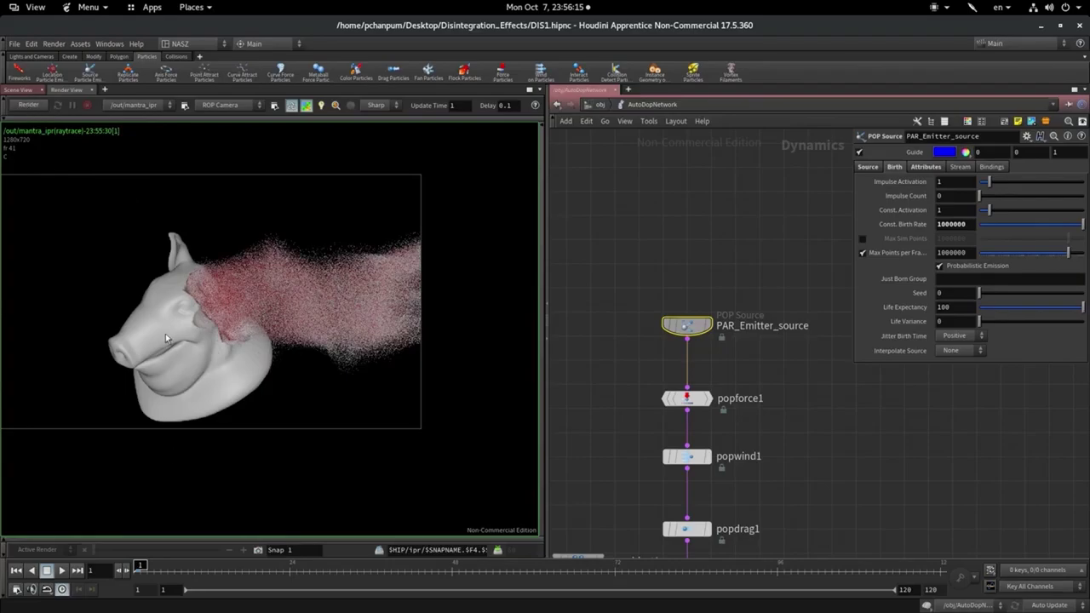
left_click(20, 90)
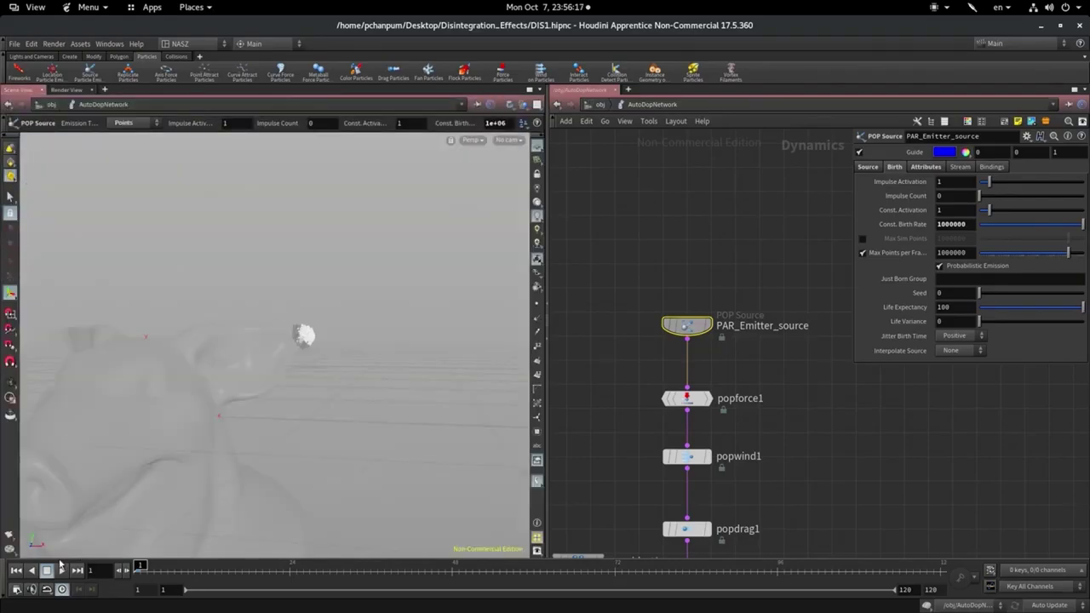
left_click(61, 571)
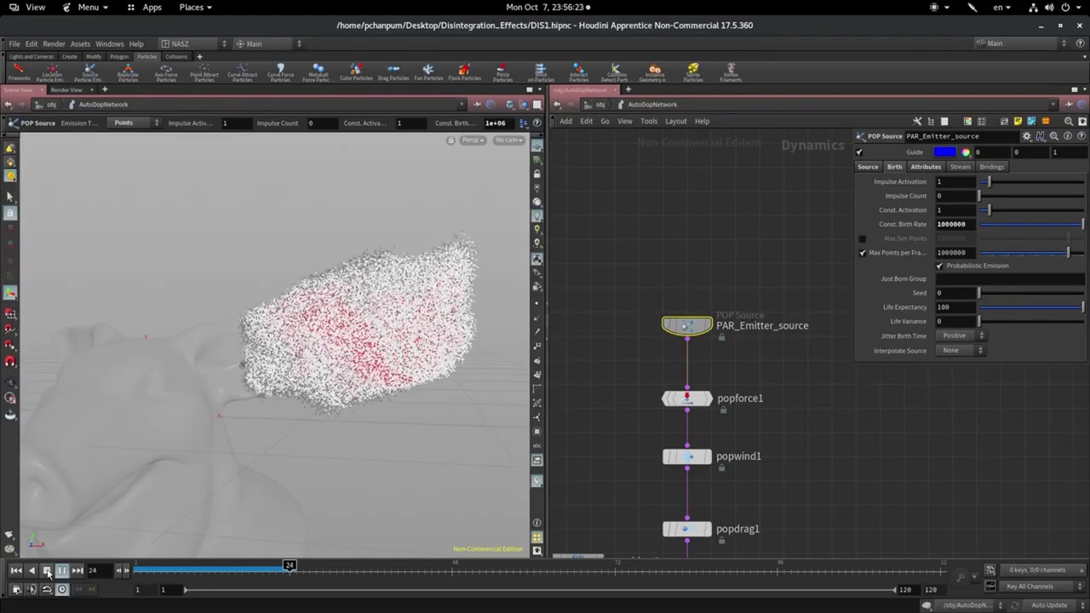
left_click(47, 570)
key("Escape")
mouse_move(306, 409)
left_mouse_down()
mouse_move(354, 410)
mouse_move(437, 384)
mouse_move(414, 460)
mouse_move(473, 364)
mouse_move(275, 468)
left_mouse_up()
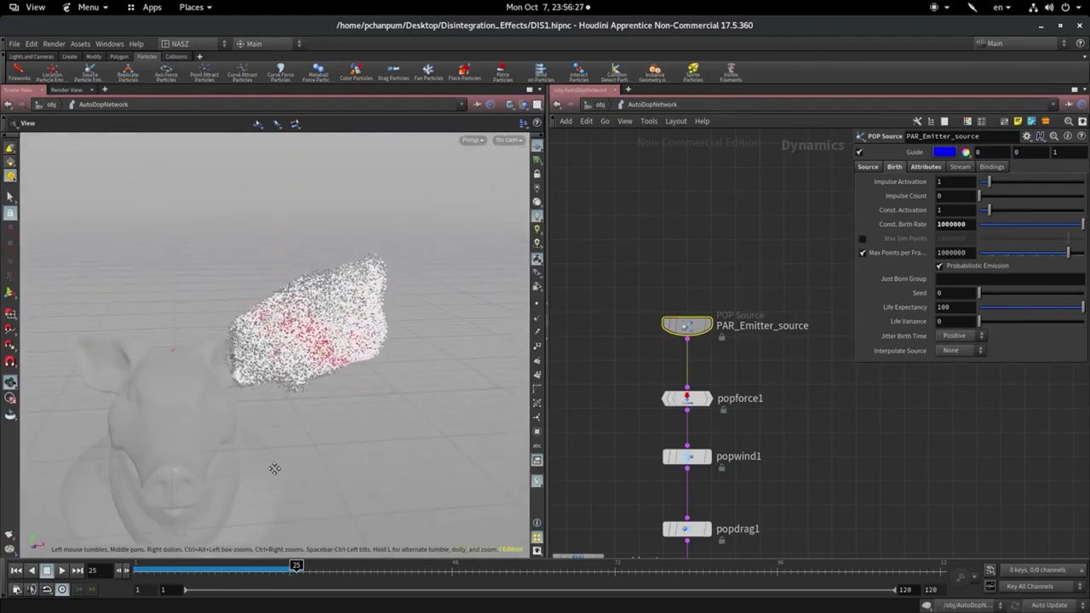
Orbit to a new angle on the particles and select popforce1 in the network
key("Return")
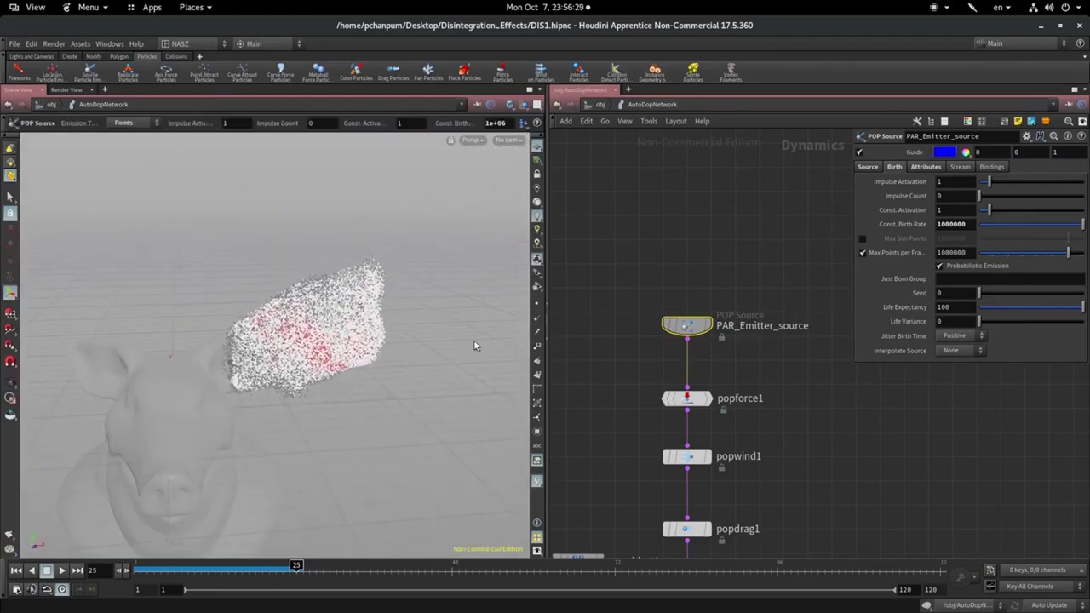
key("Escape")
mouse_move(476, 345)
left_mouse_down()
mouse_move(366, 379)
mouse_move(377, 377)
mouse_move(227, 487)
mouse_move(310, 343)
mouse_move(450, 394)
mouse_move(287, 414)
mouse_move(281, 400)
left_mouse_up()
key("Return")
mouse_move(828, 414)
middle_mouse_down()
mouse_move(793, 305)
mouse_move(834, 316)
mouse_move(735, 240)
middle_mouse_up()
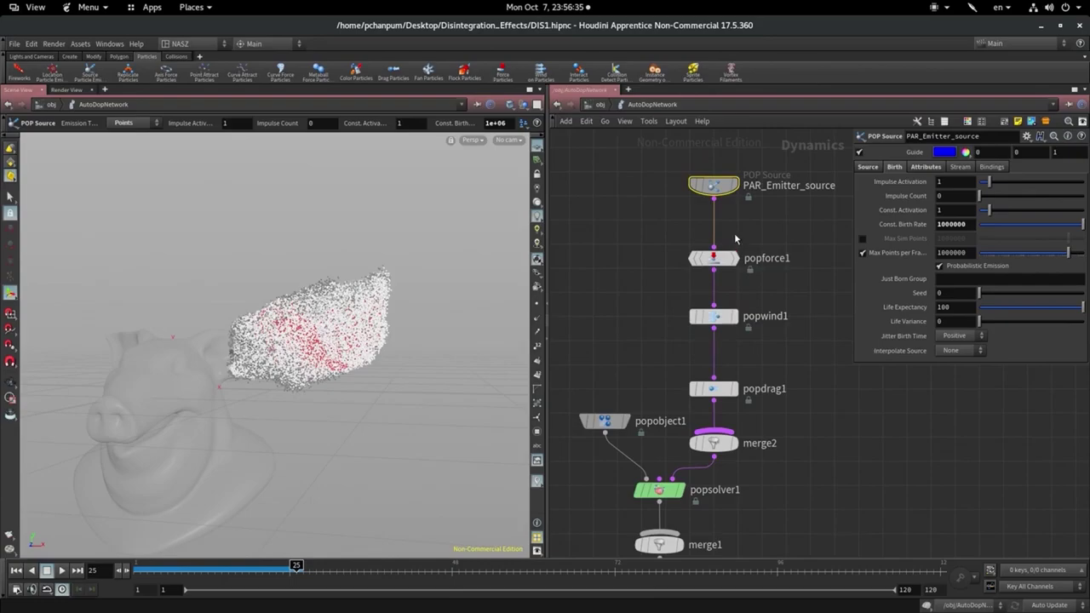
left_click(716, 257)
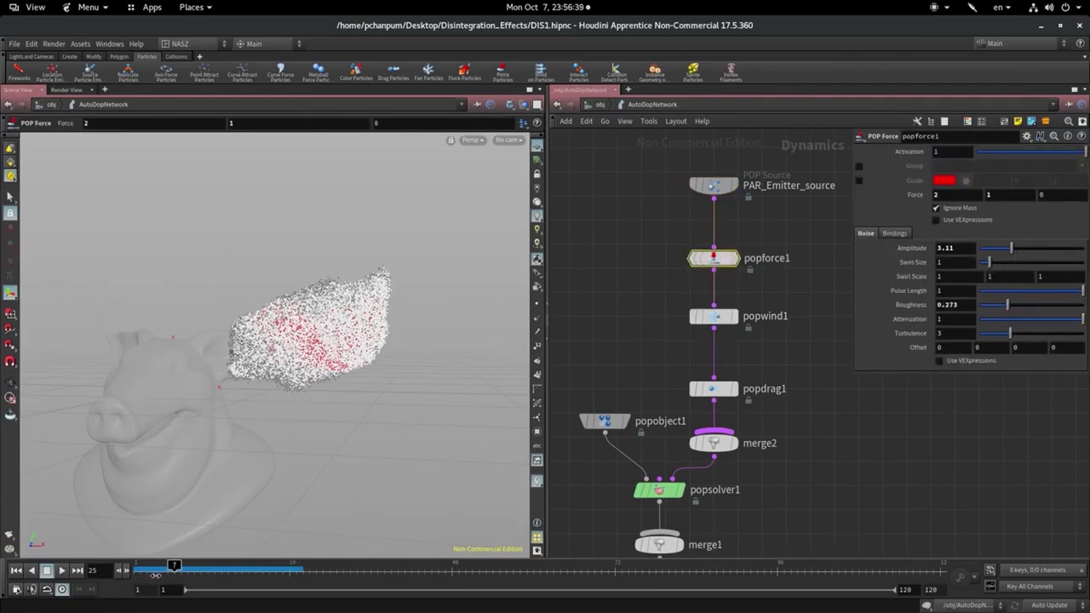
Rewind the simulation and raise popforce1's noise Roughness to 0.672
mouse_move(176, 566)
left_mouse_down()
mouse_move(138, 569)
mouse_move(266, 568)
left_mouse_up()
left_click_drag(298, 565, 267, 572)
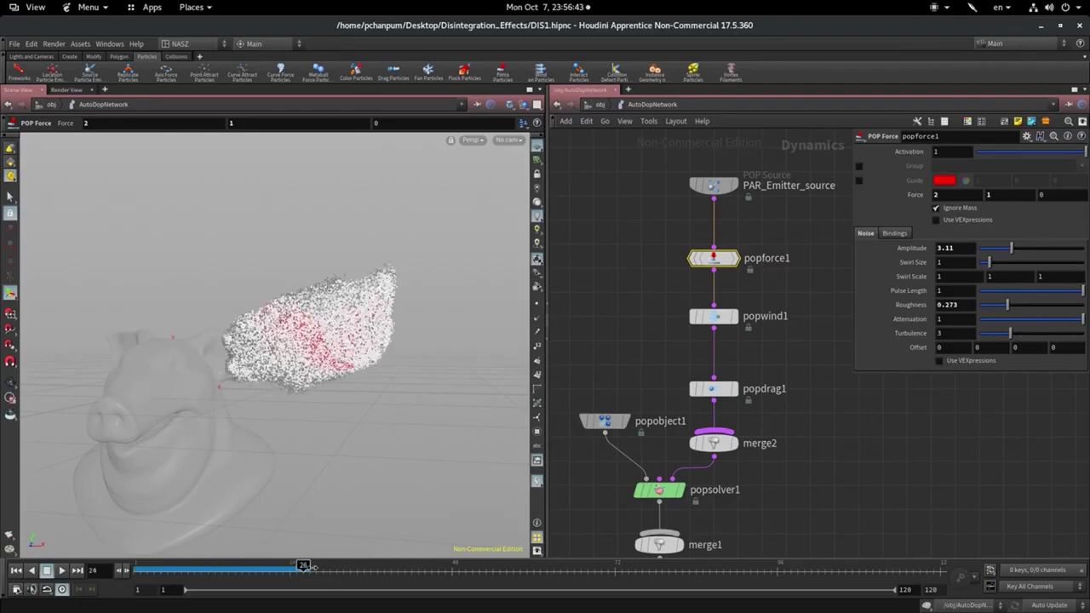
left_click_drag(268, 572, 141, 570)
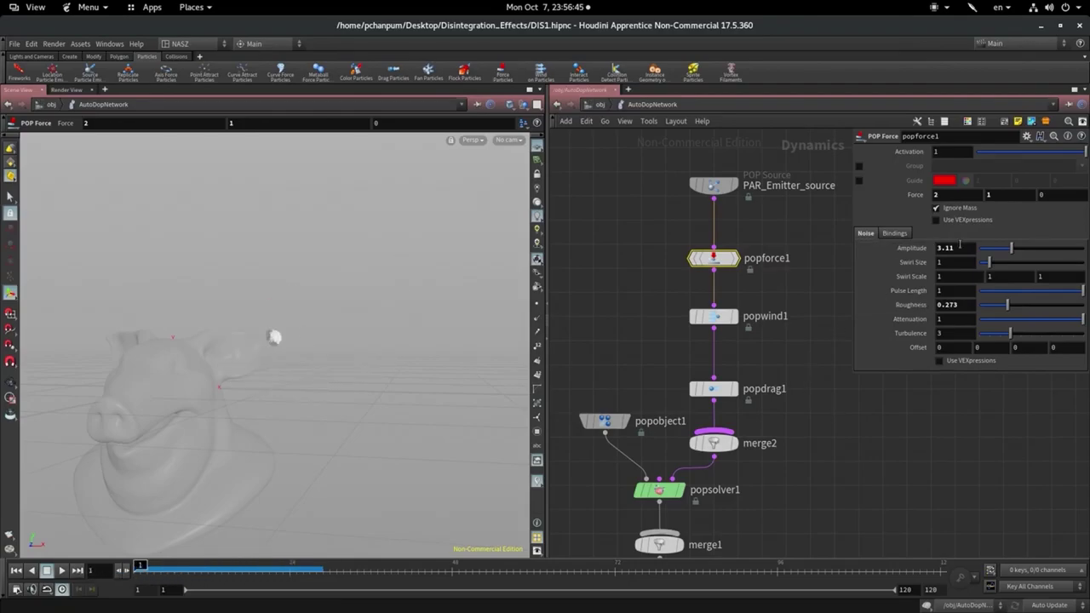
left_click(700, 392)
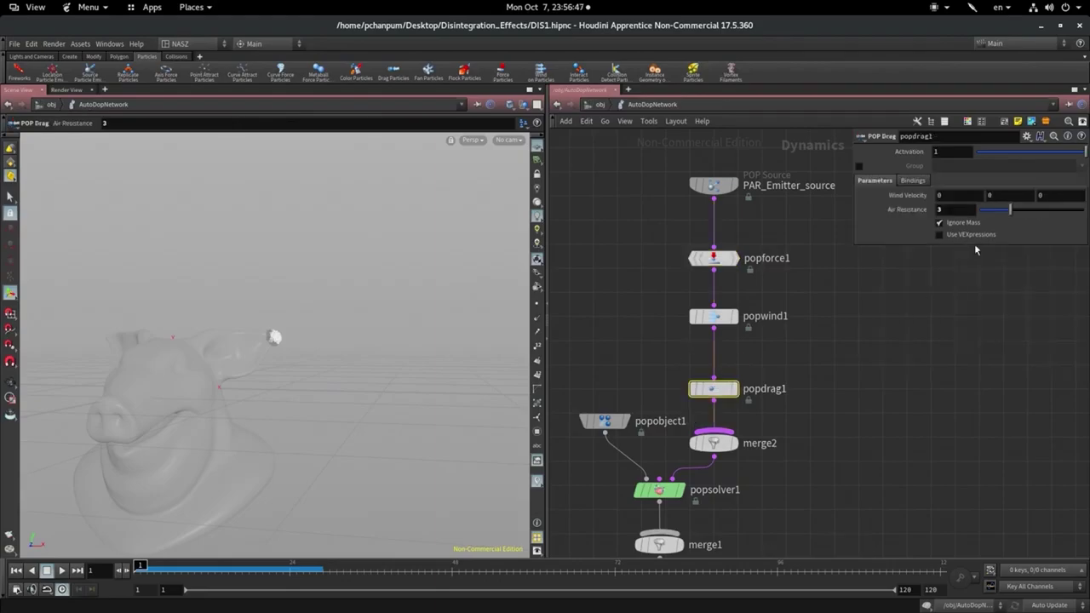
left_click(718, 256)
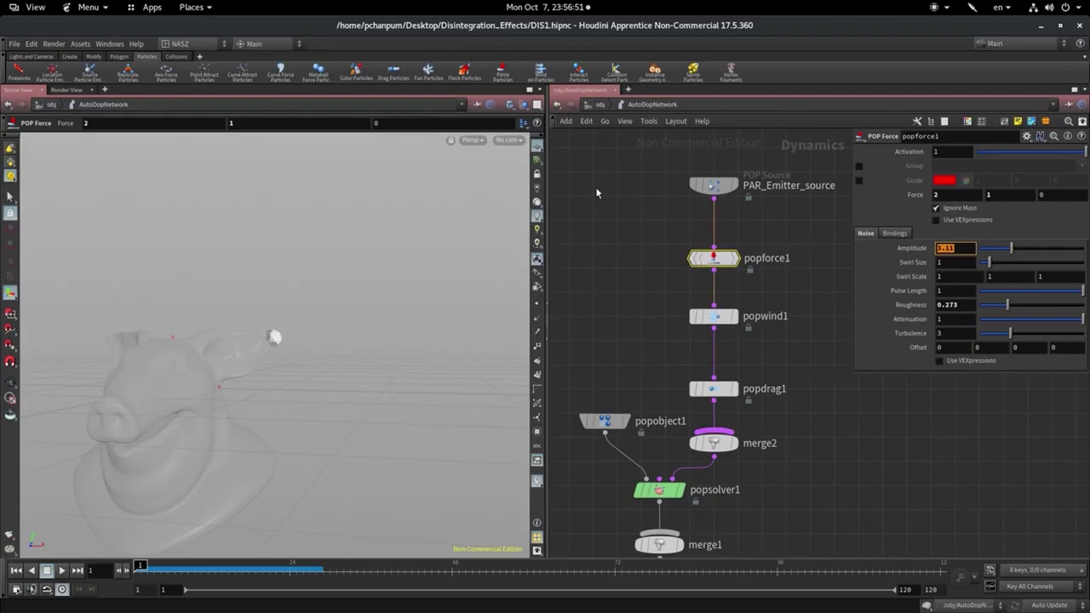
left_click(1049, 305)
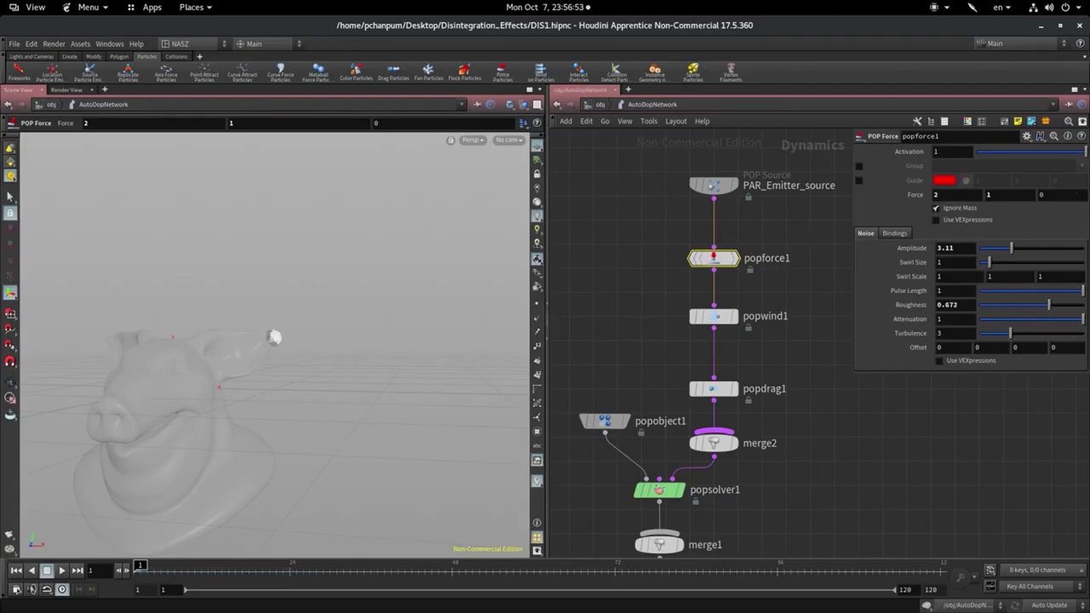
Increase the noise Amplitude to 5.19 while scrubbing the simulation through frames 14–20
left_click(61, 572)
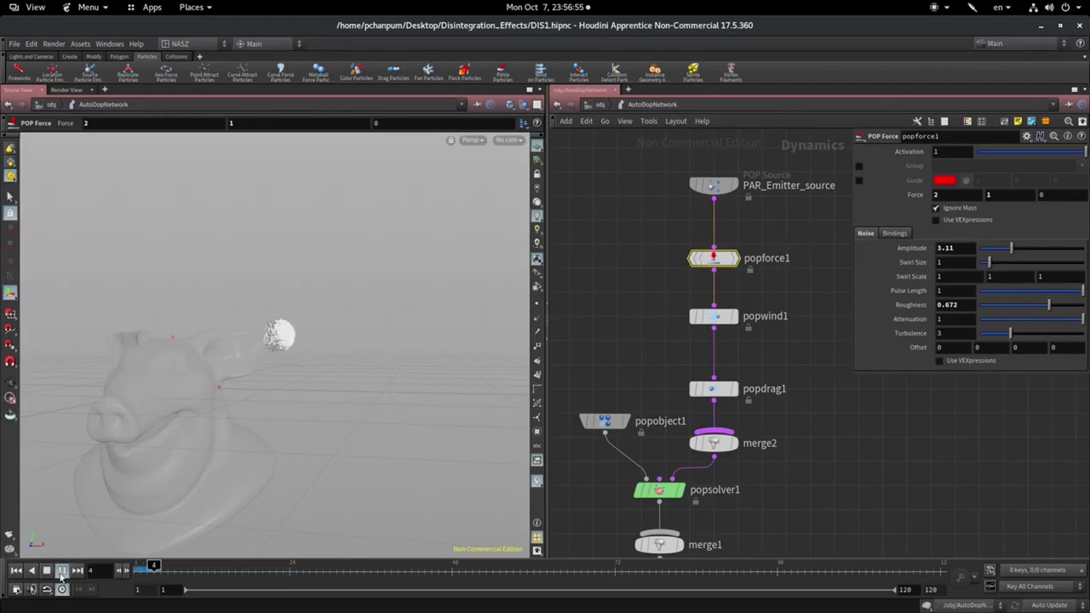
left_click(61, 572)
left_click(154, 568)
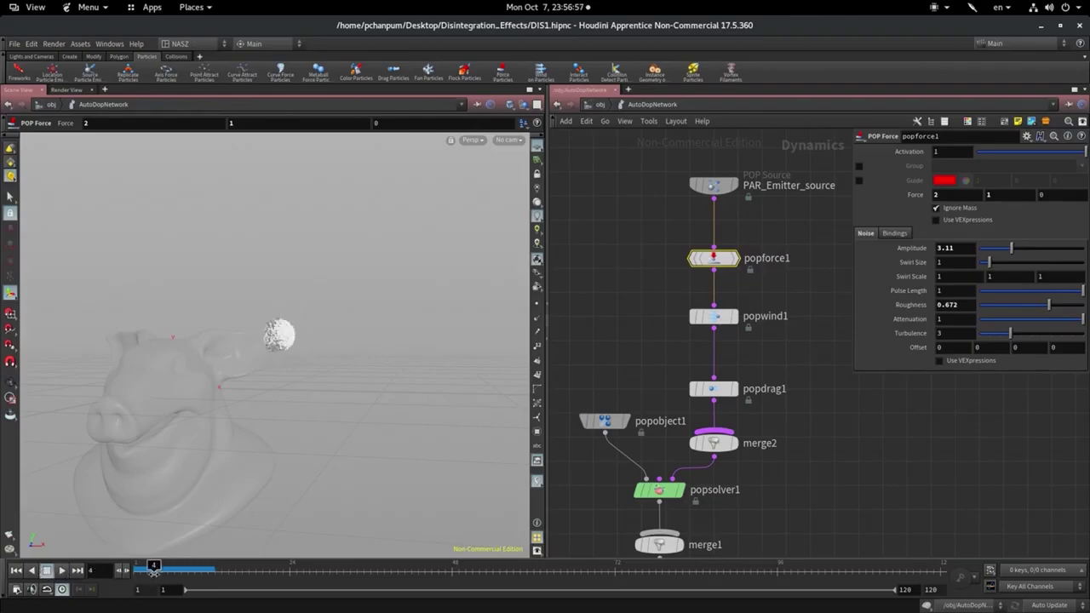
mouse_move(154, 568)
left_mouse_down()
mouse_move(220, 566)
mouse_move(194, 566)
left_mouse_up()
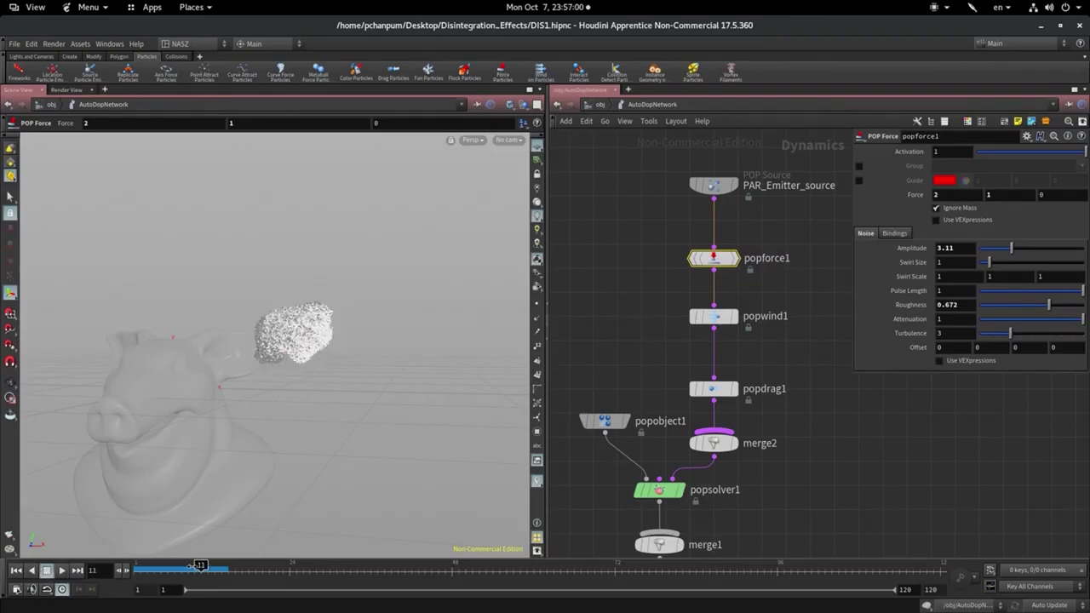
left_click(1034, 247)
left_click(142, 568)
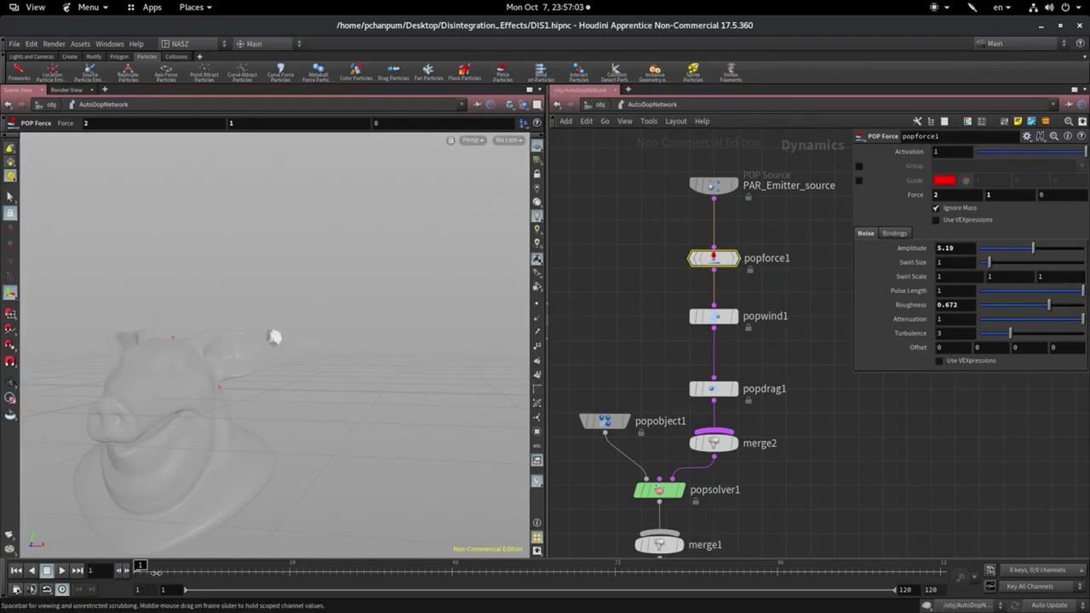
left_click_drag(156, 569, 235, 566)
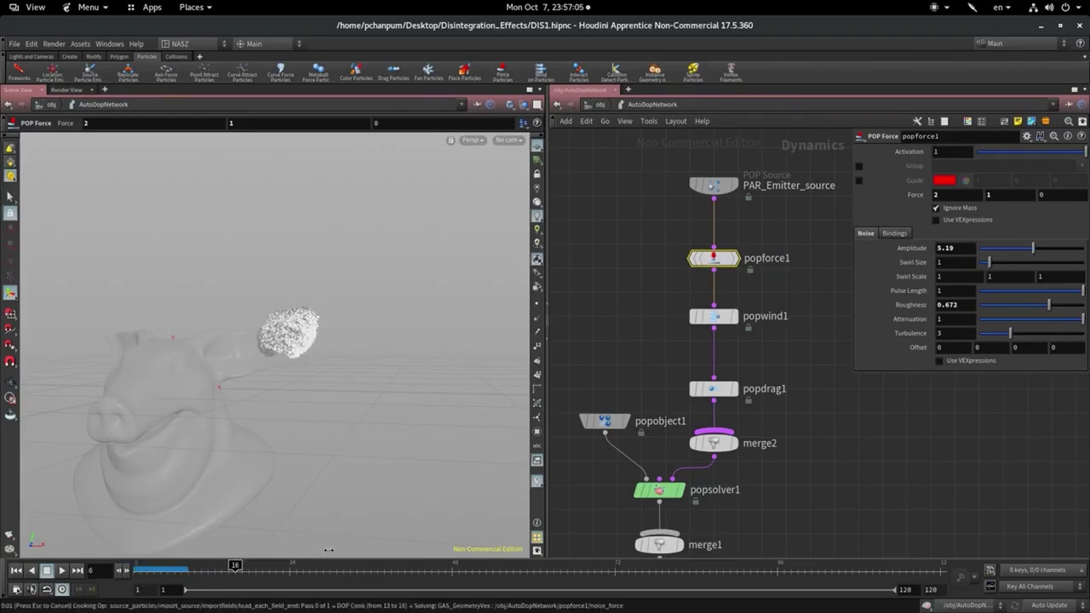
left_click(259, 569)
left_click_drag(257, 570, 255, 569)
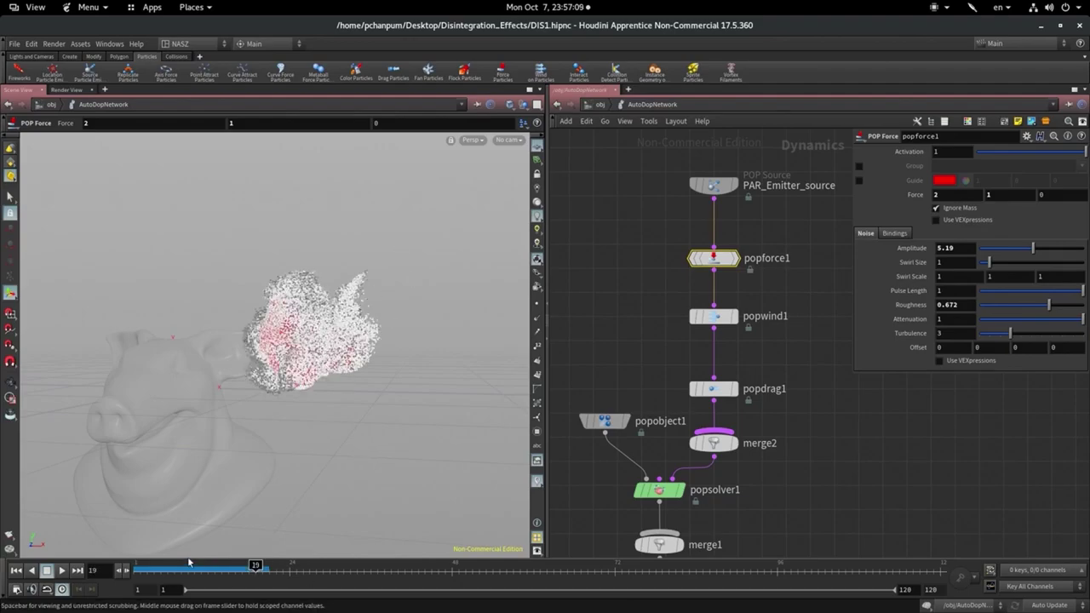
left_click(141, 569)
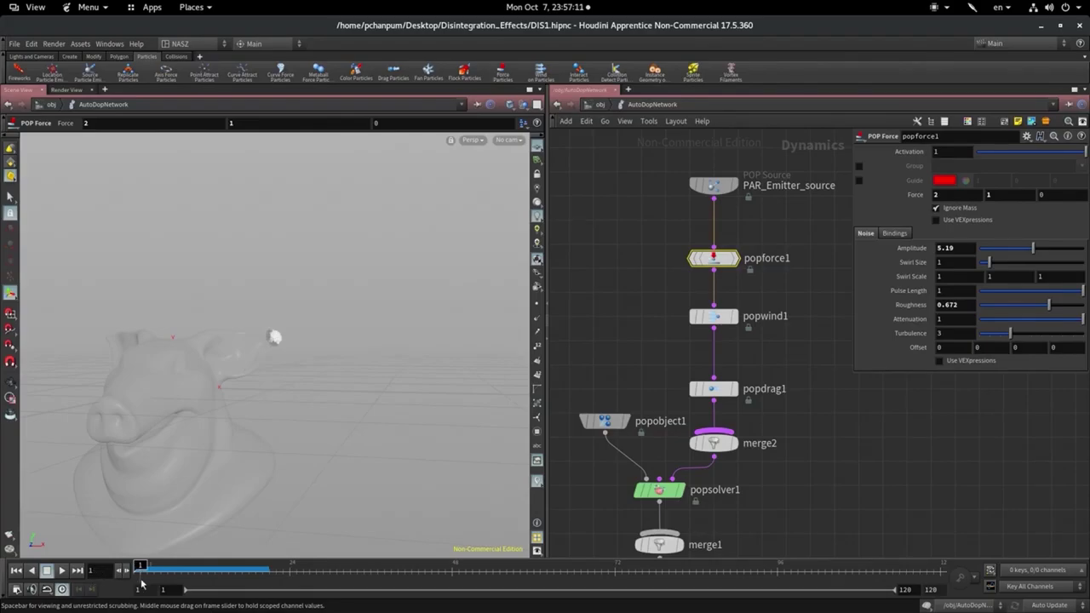
Replay the simulation to frame 22 and orbit around the particle cloud
left_click(61, 576)
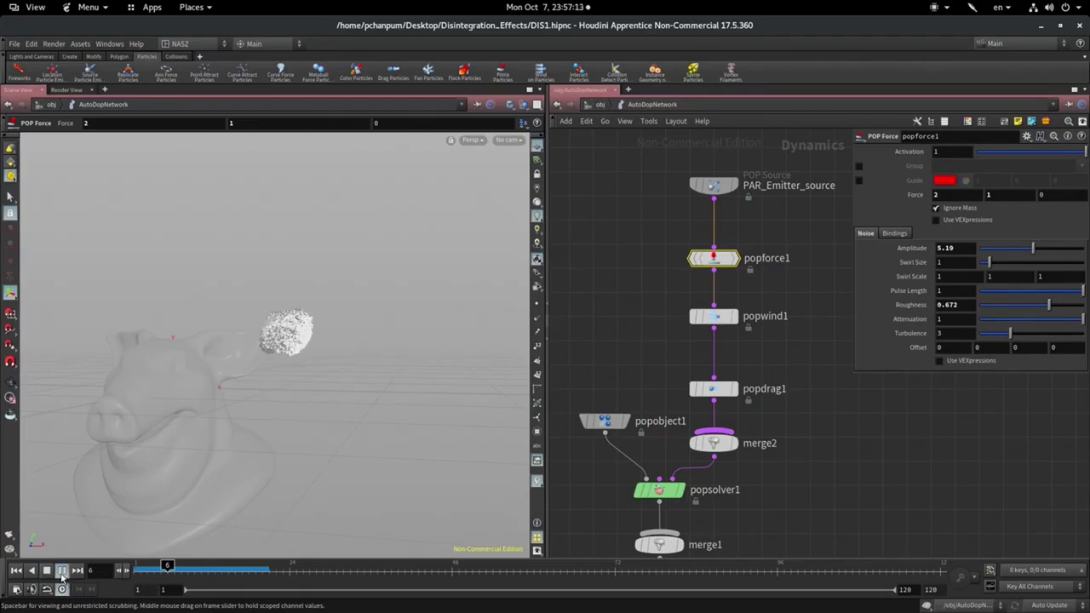
left_click(61, 575)
key("Escape")
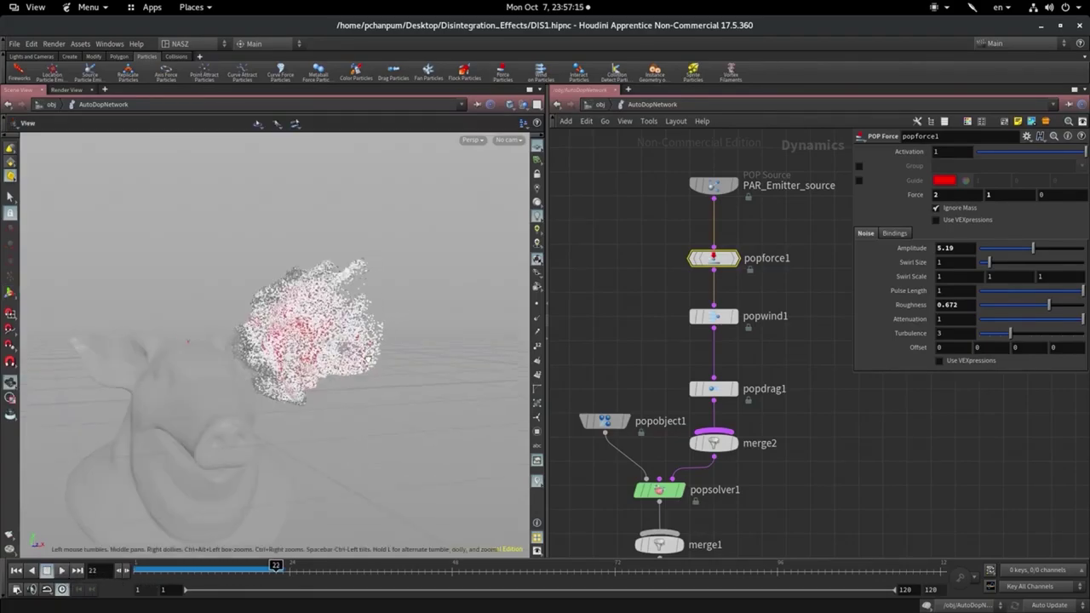
left_click_drag(365, 389, 239, 421)
key("Return")
left_click(15, 570)
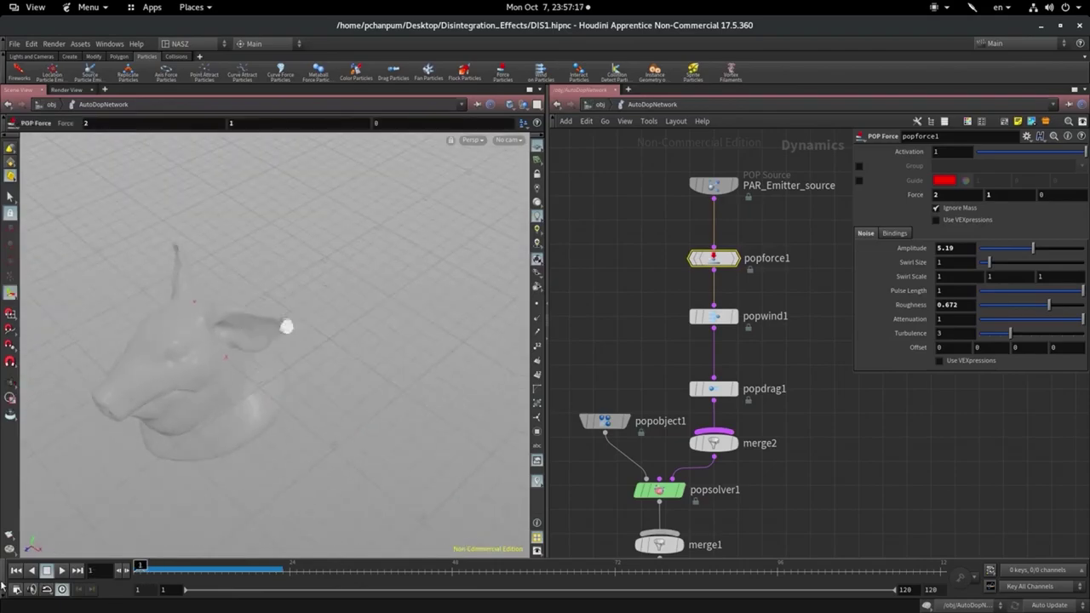
left_click(61, 571)
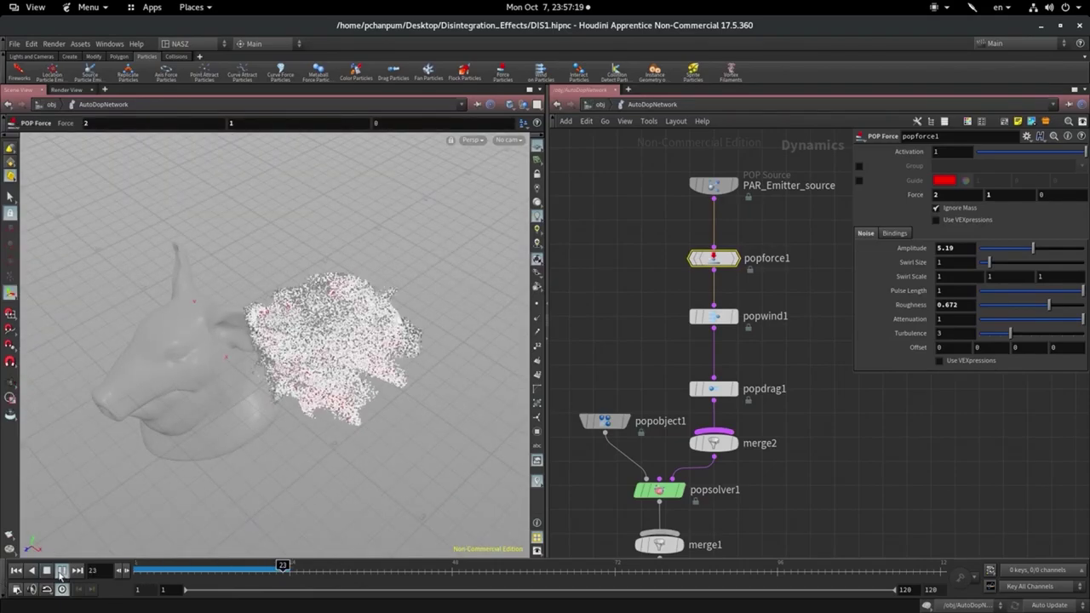
left_click(47, 570)
Replay from frame 1 and orbit to a profile view of the pig head
key("Escape")
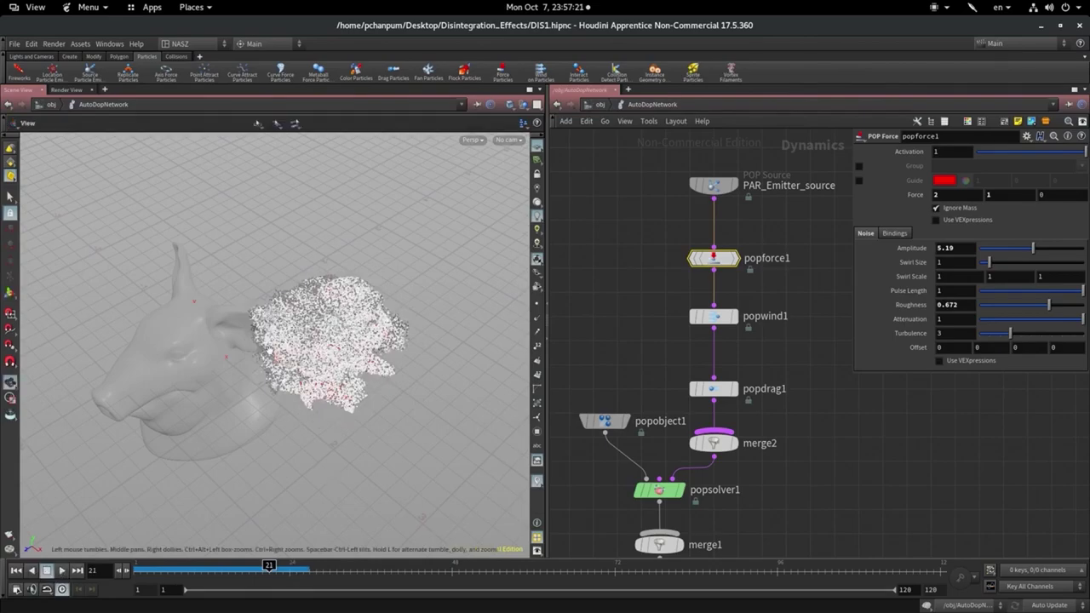
left_click_drag(358, 324, 275, 324)
key("Return")
key("ctrl+Left")
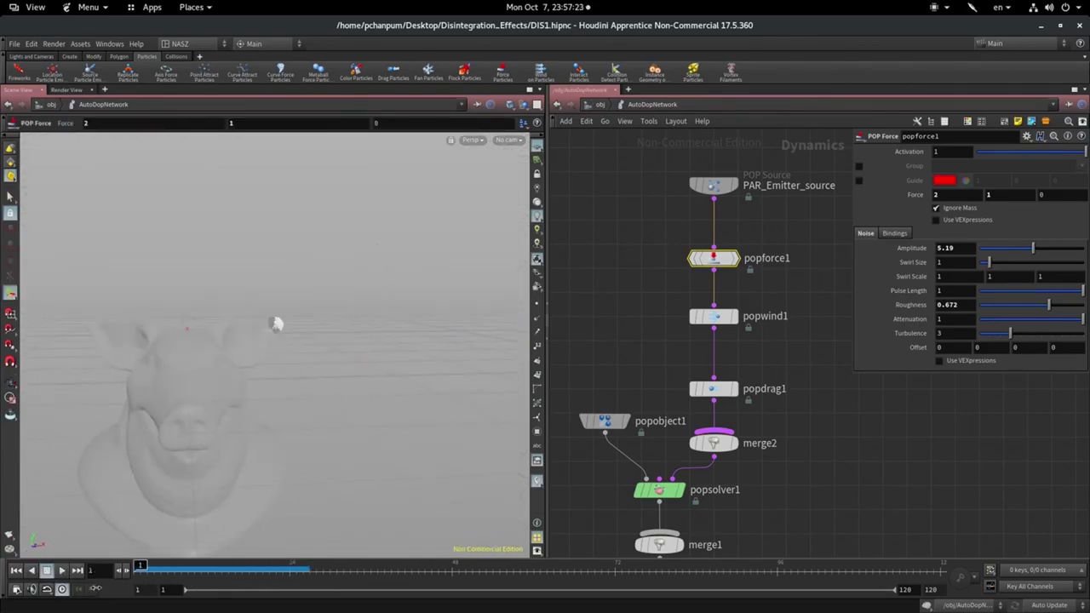
key("Up")
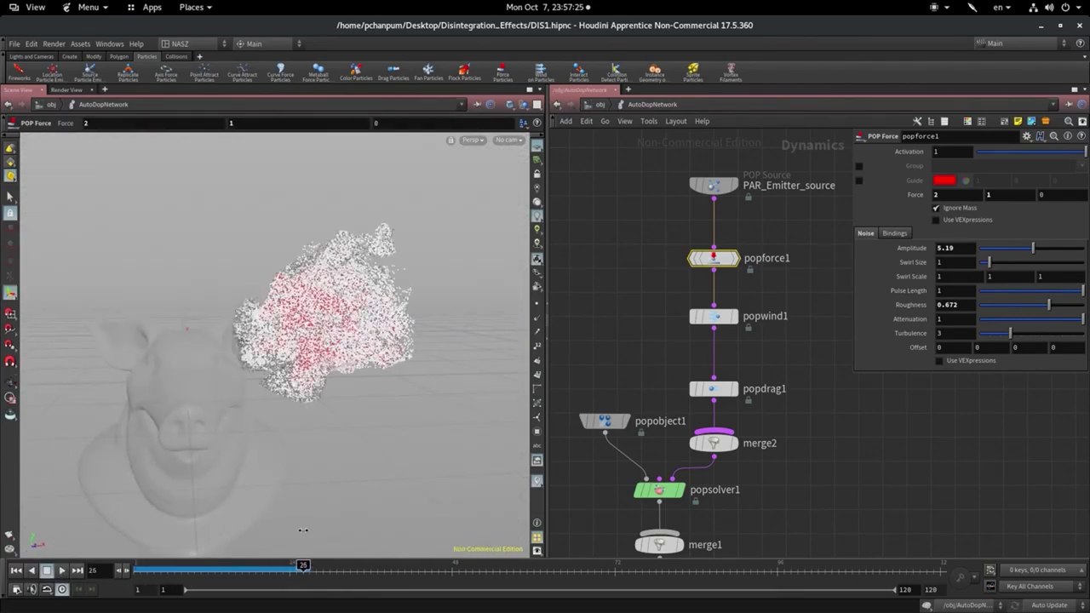
key("Left")
key("Left")
key("Escape")
mouse_move(275, 518)
left_mouse_down()
mouse_move(221, 356)
mouse_move(43, 426)
mouse_move(85, 378)
mouse_move(397, 323)
mouse_move(255, 400)
left_mouse_up()
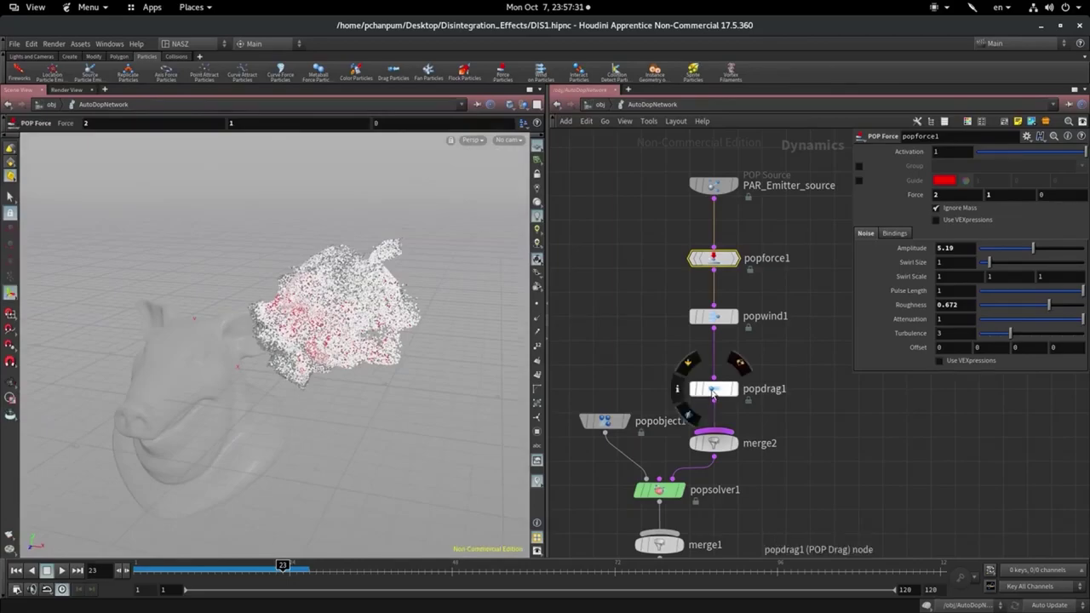
Set popdrag1's Air Resistance to 6 and play the simulation from frame 1
left_click(714, 388)
left_click(942, 210)
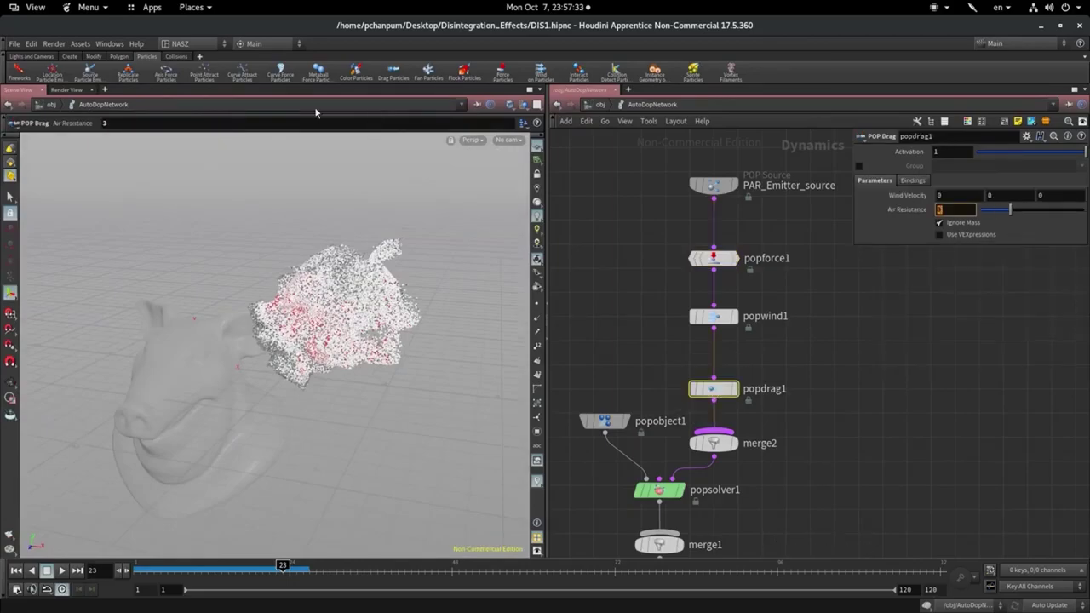
left_click(17, 572)
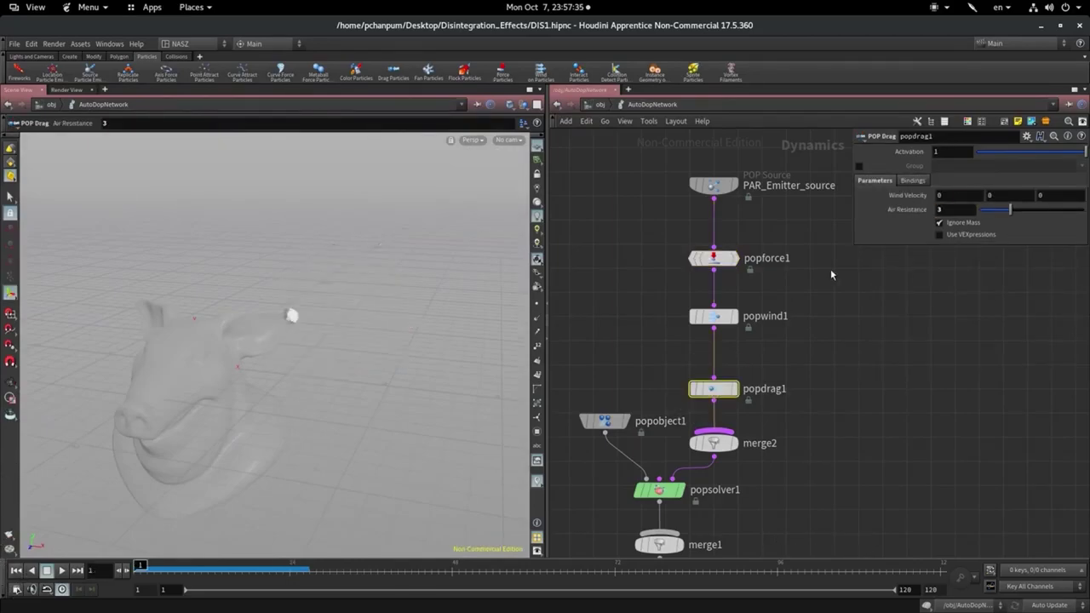
left_click(956, 209)
type("6")
key("Return")
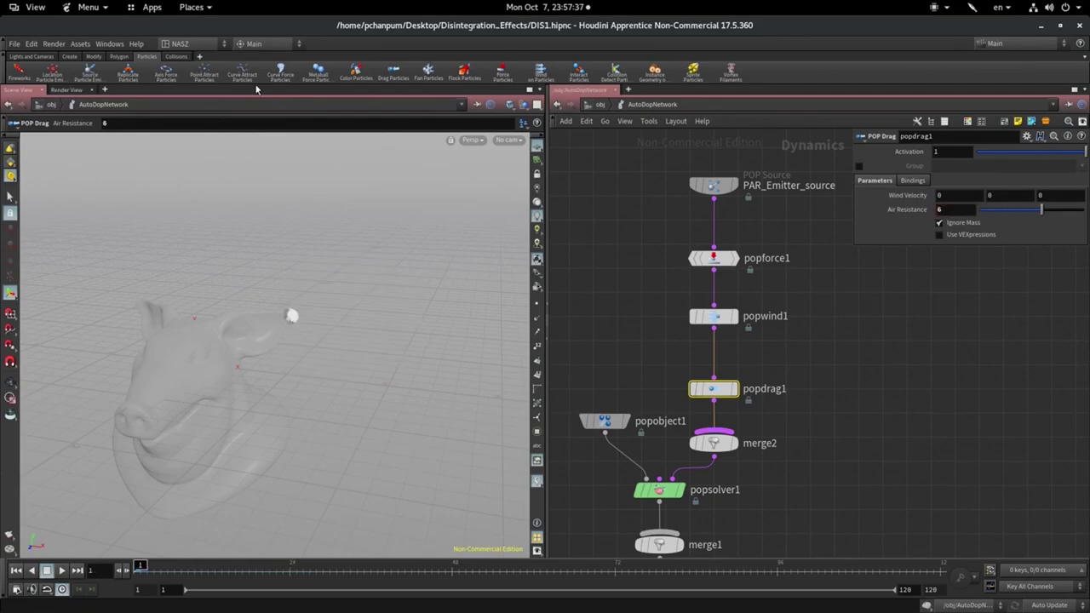
left_click(62, 571)
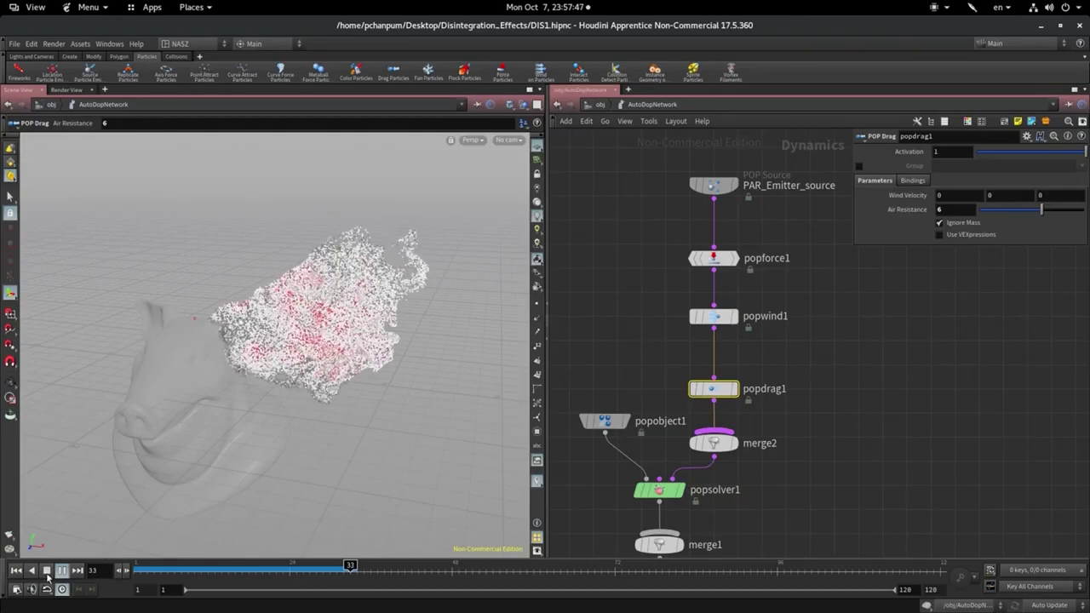
Restart playback and orbit around the head to inspect the slower particle cloud
left_click(136, 569)
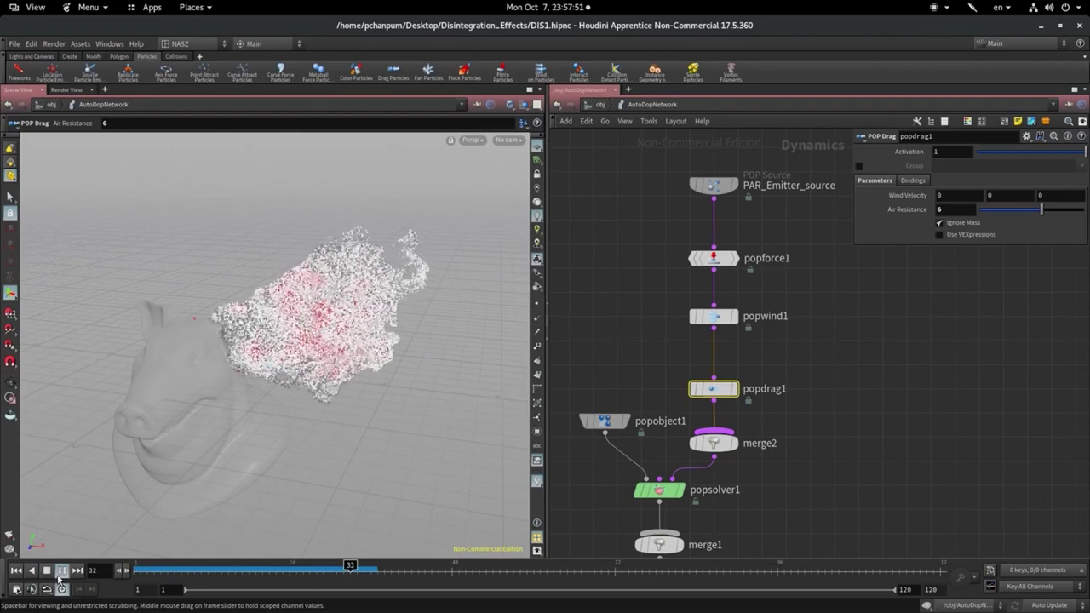
left_click(138, 568)
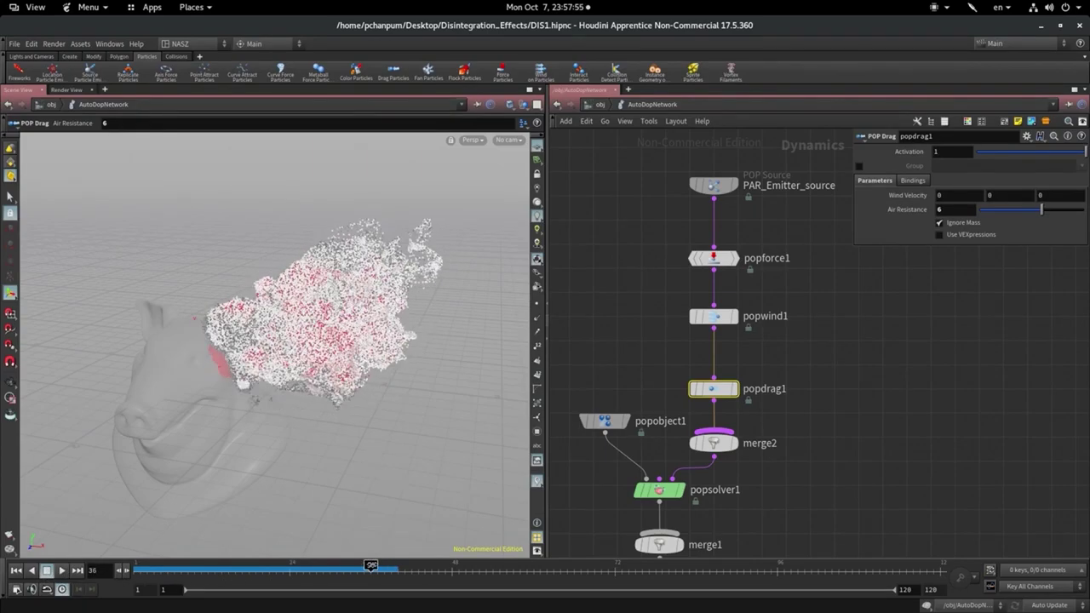
left_click(228, 570)
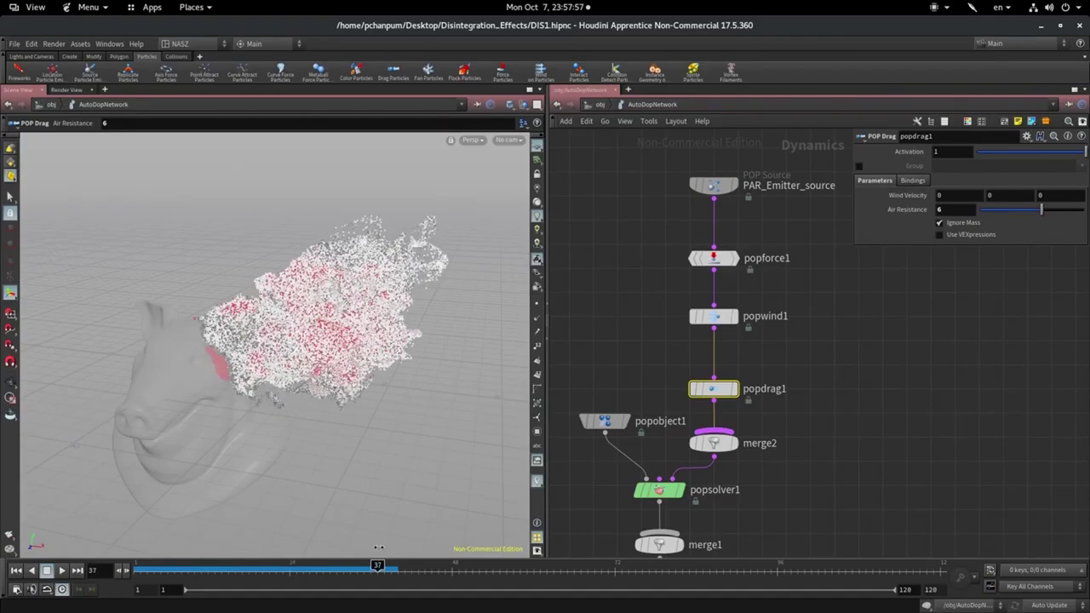
key("Escape")
mouse_move(303, 370)
left_mouse_down()
mouse_move(199, 419)
mouse_move(139, 207)
mouse_move(219, 236)
mouse_move(183, 302)
left_mouse_up()
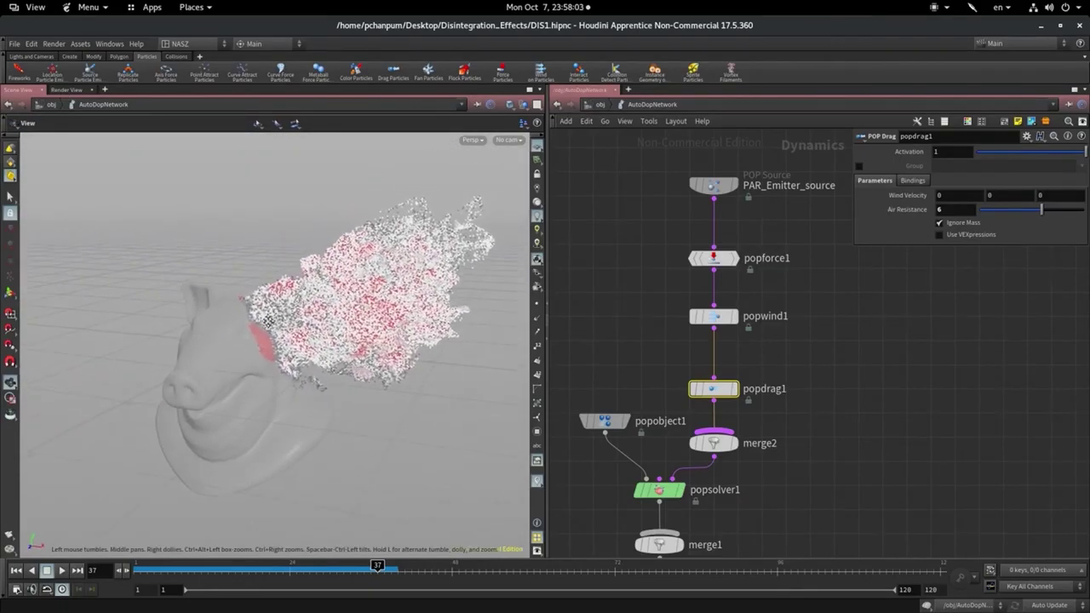
key("Return")
left_click_drag(209, 259, 213, 253)
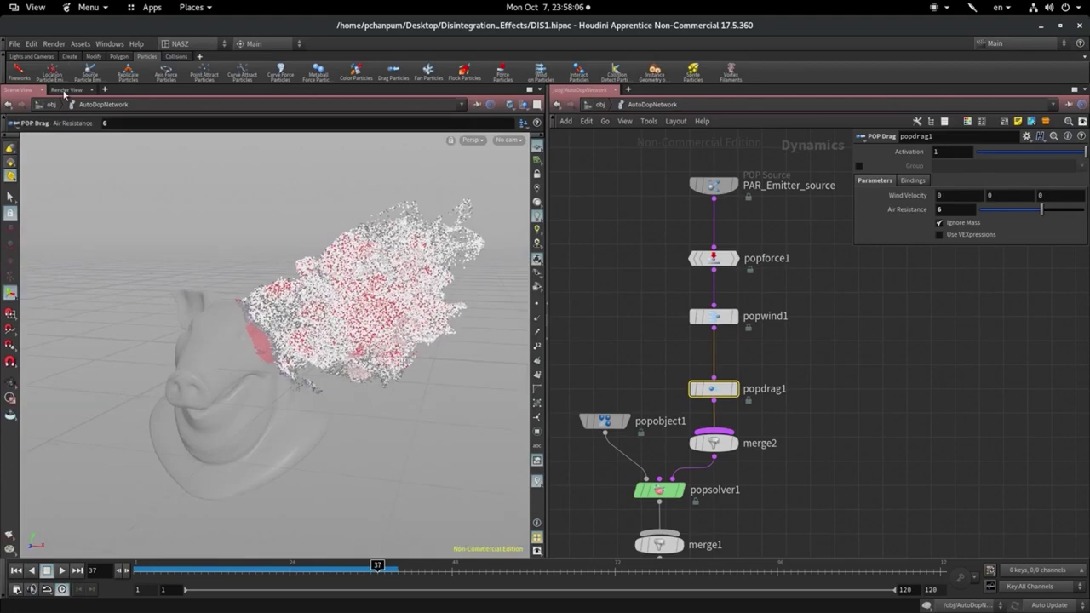
Start the mantra_ipr render in the Render View and adjust its zoom
left_click(66, 90)
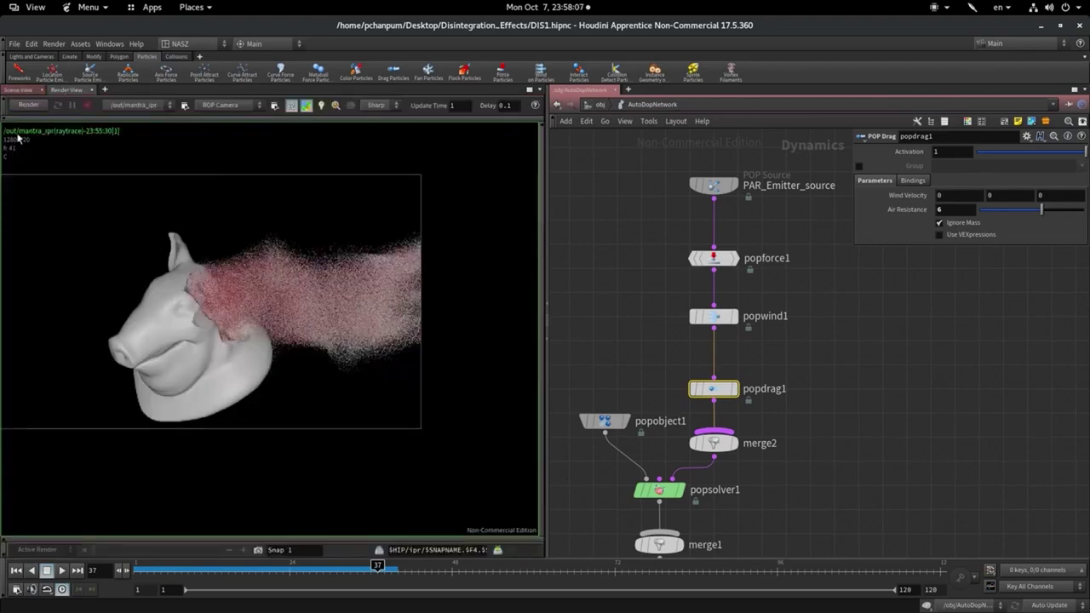
left_click(30, 106)
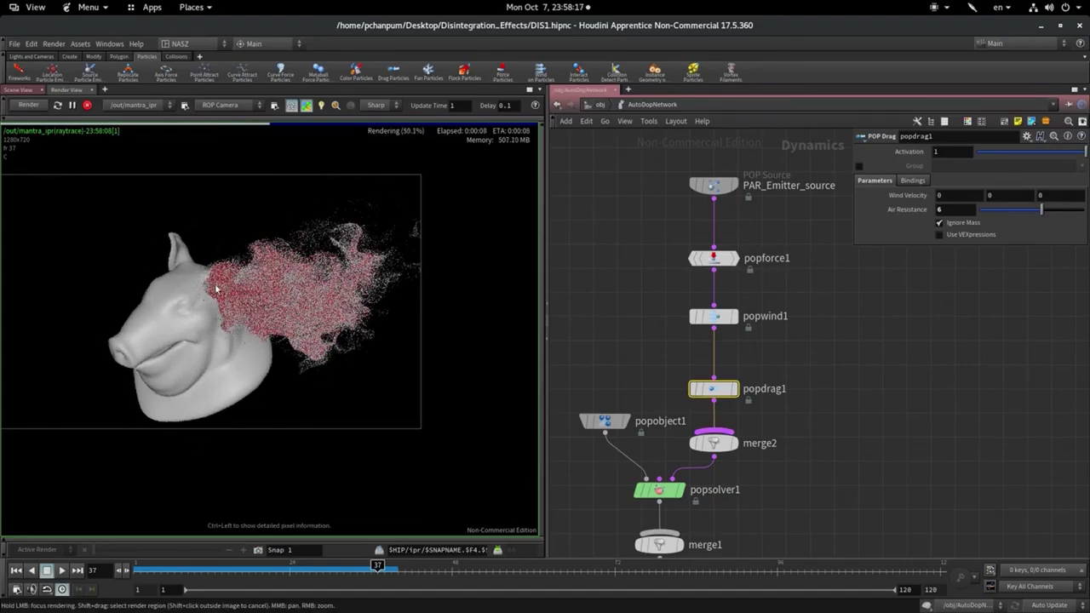
scroll(235, 323, "up", 2)
scroll(235, 323, "up", 3)
scroll(235, 323, "down", 5)
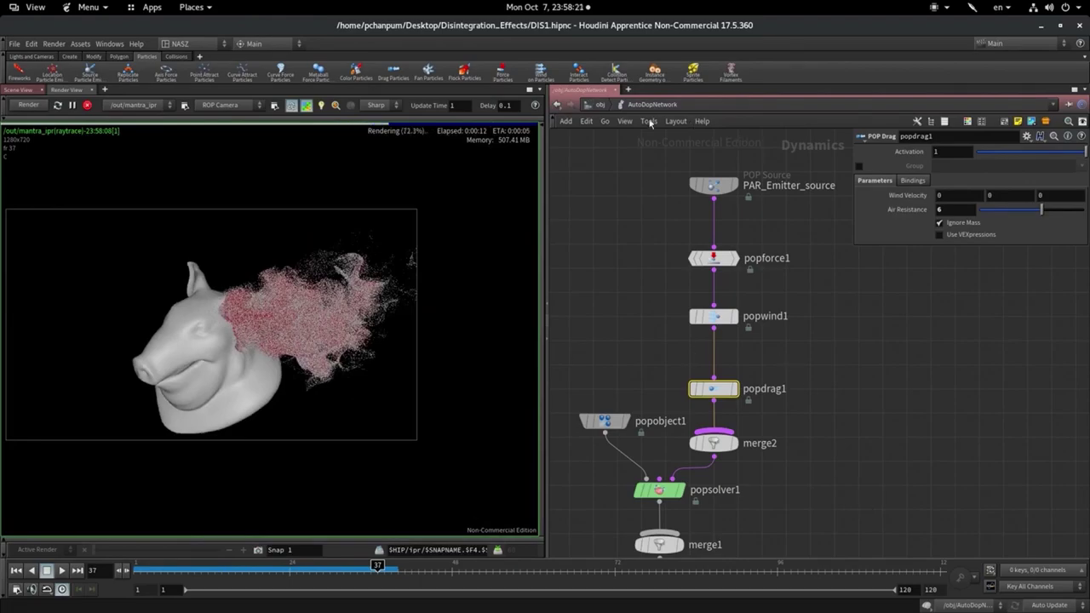
Inside source_particles, make point1 scale each particle by 0.002 times a random value
left_click(599, 104)
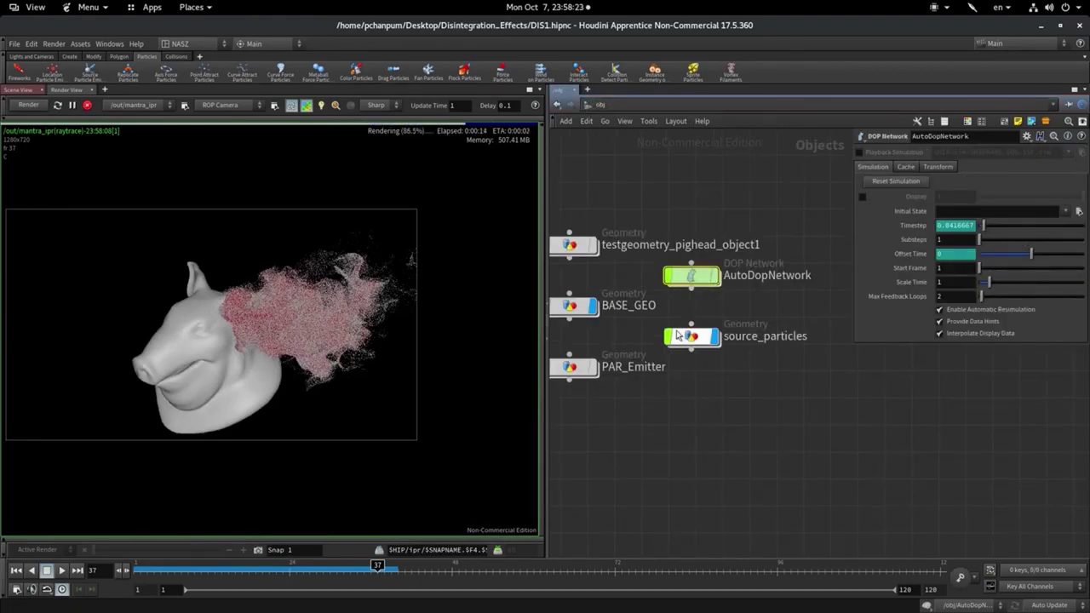
left_click(691, 337)
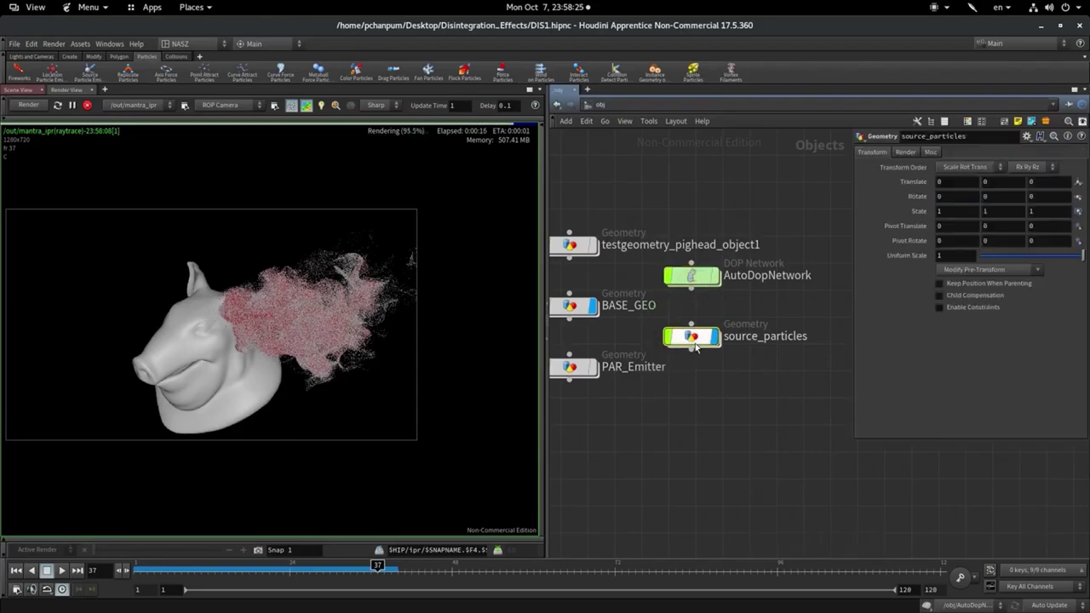
double_click(692, 337)
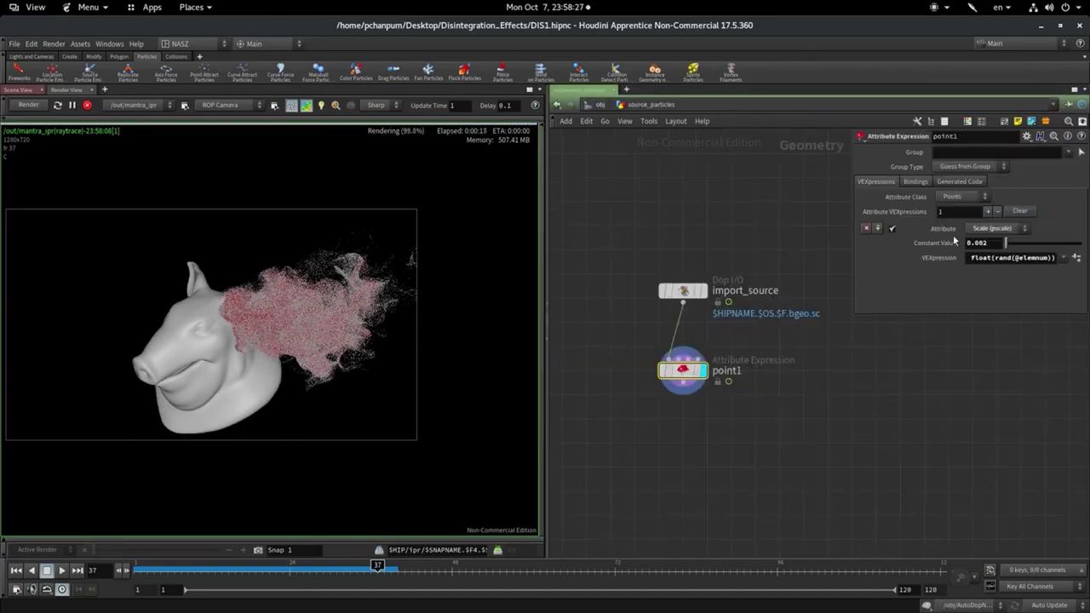
left_click(1075, 257)
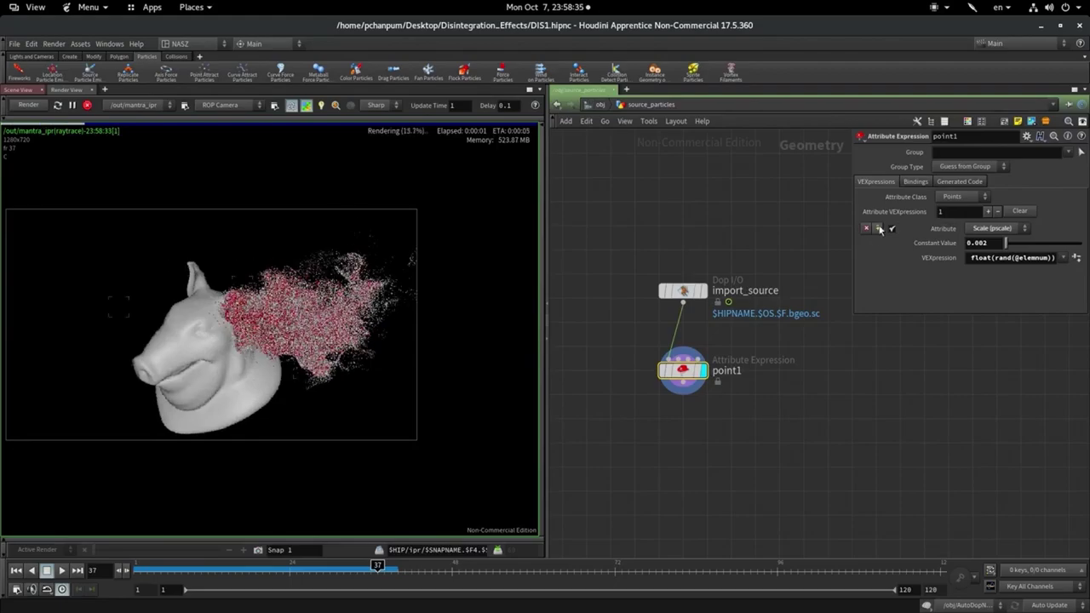
Add a second attribute expression on point1 targeting Alpha
left_click(988, 212)
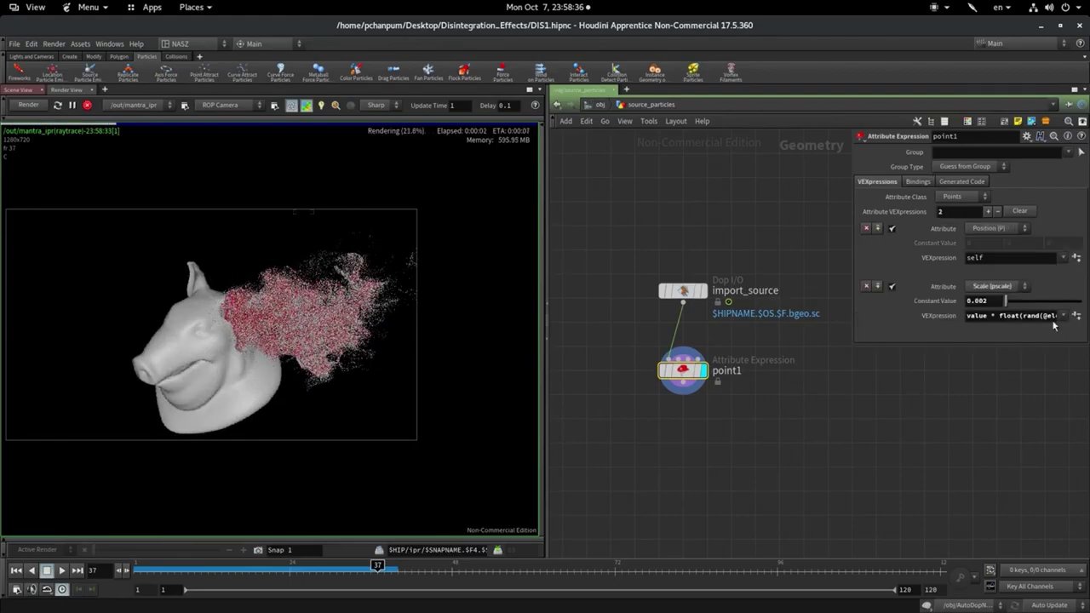
left_click(1005, 229)
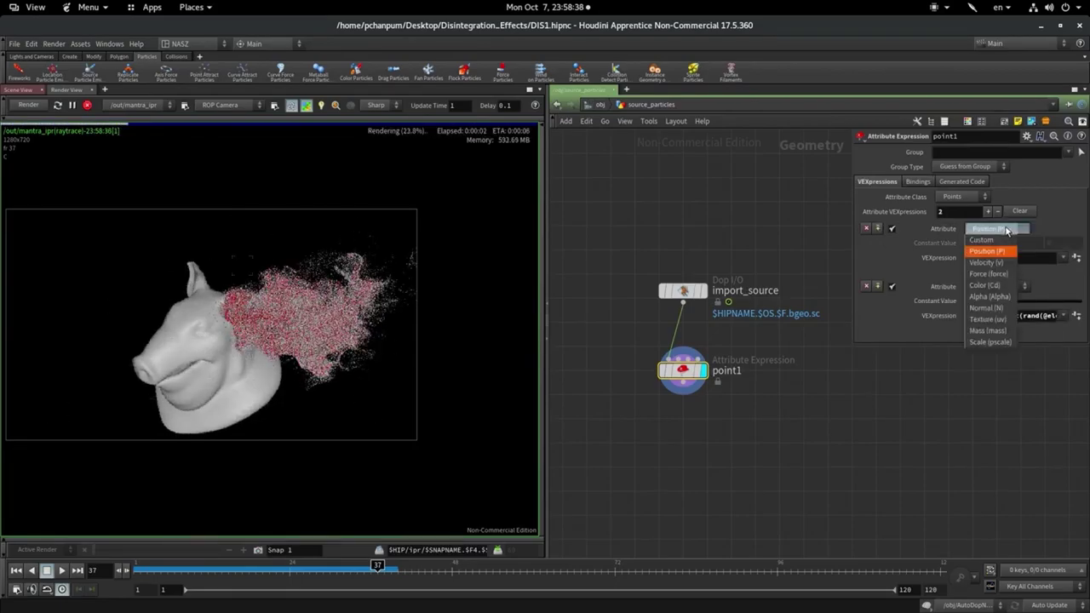
left_click(1003, 297)
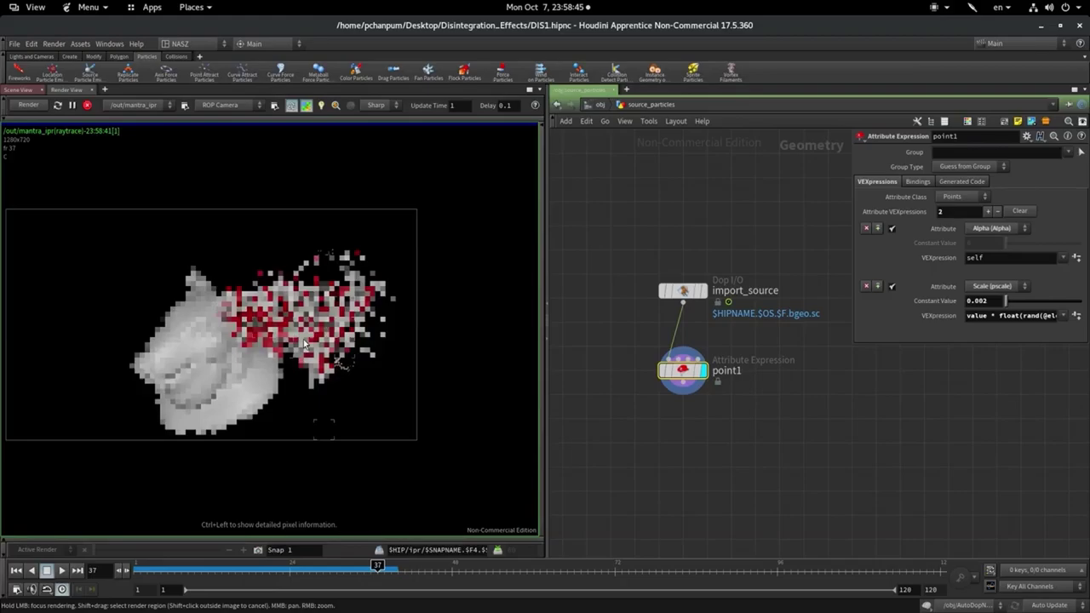
scroll(302, 338, "up", 1)
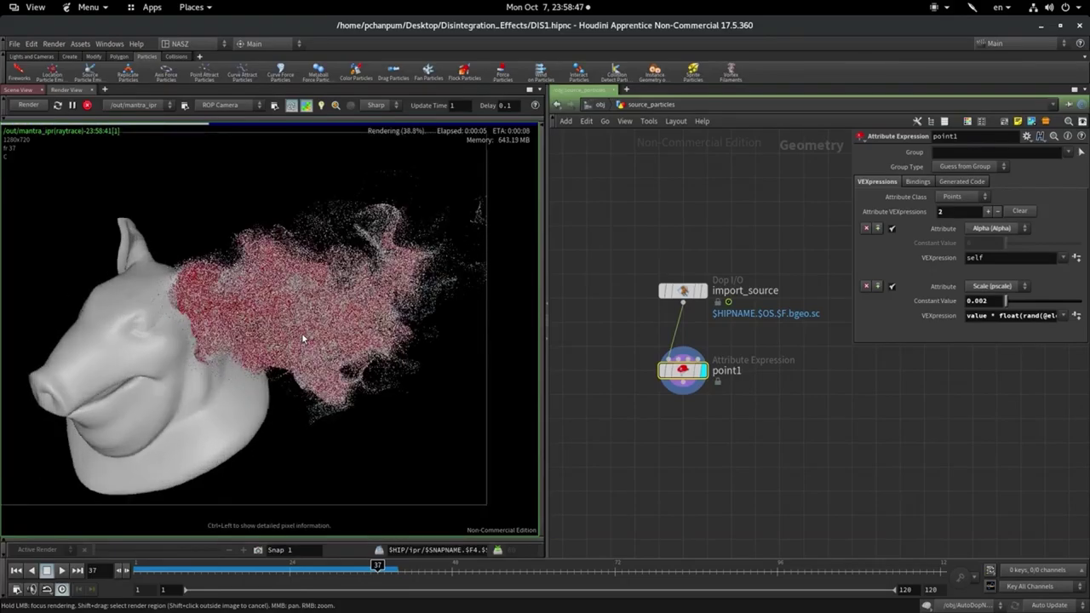
scroll(303, 338, "up", 1)
scroll(303, 338, "up", 1)
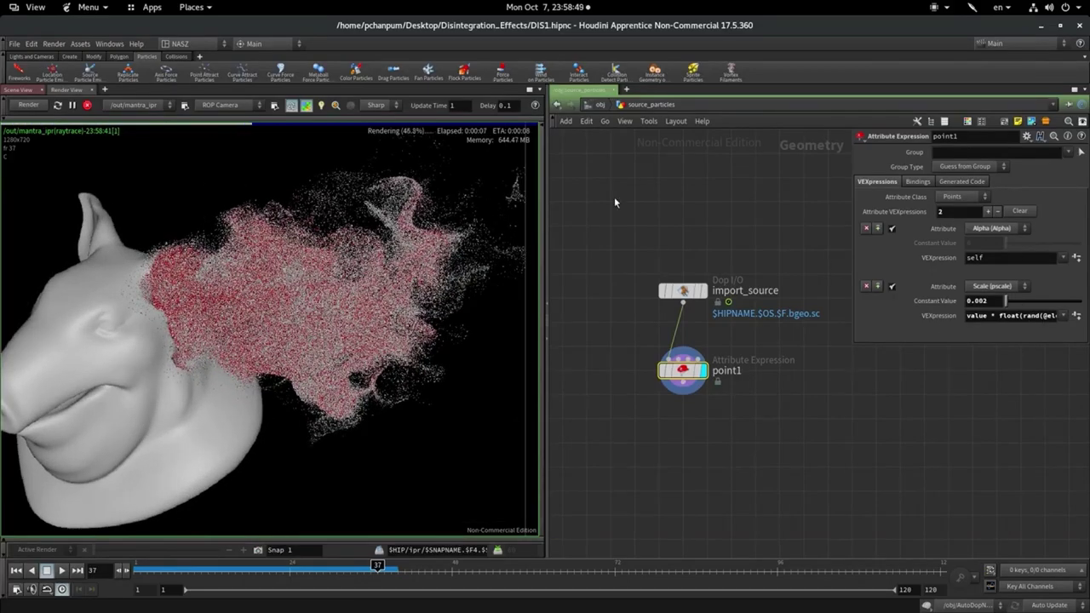
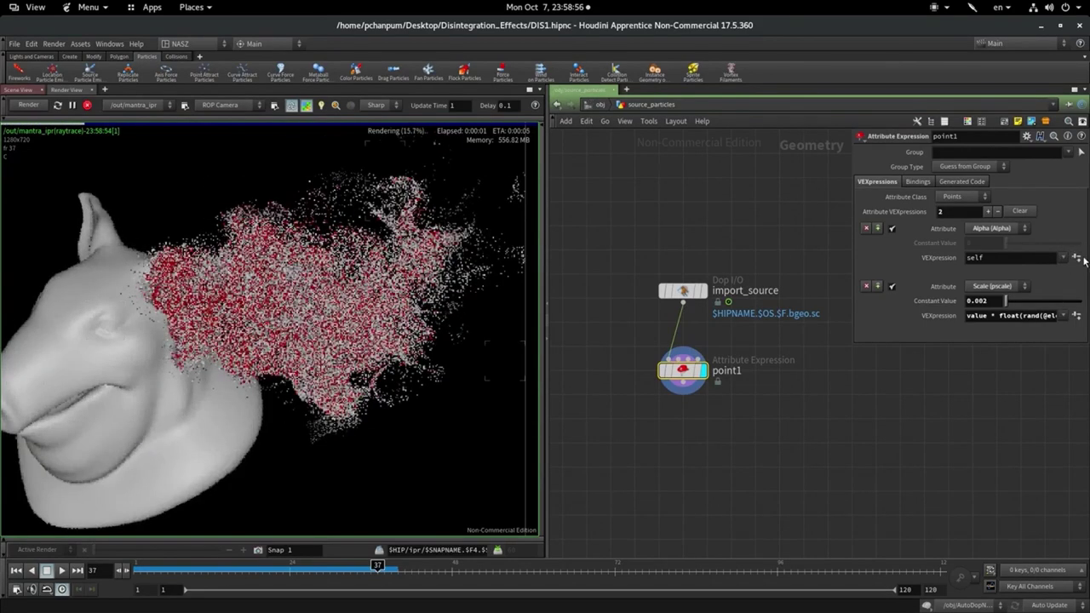
Apply the Random Scale of Value preset to the alpha attribute with a constant of 0.1
left_click(1062, 257)
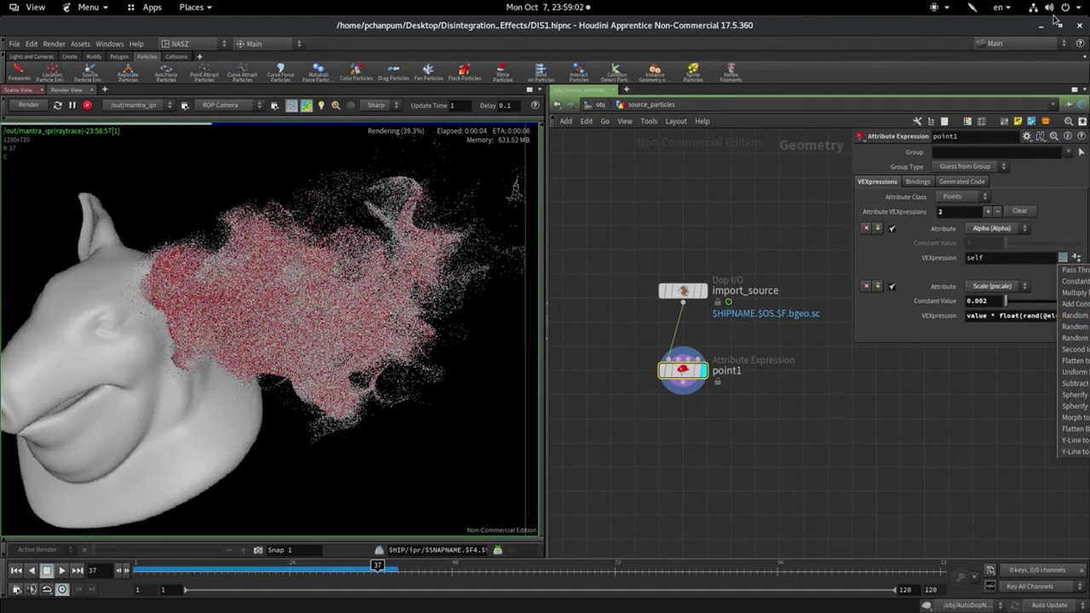
mouse_move(1058, 28)
left_mouse_down()
mouse_move(976, 71)
mouse_move(783, 96)
left_mouse_up()
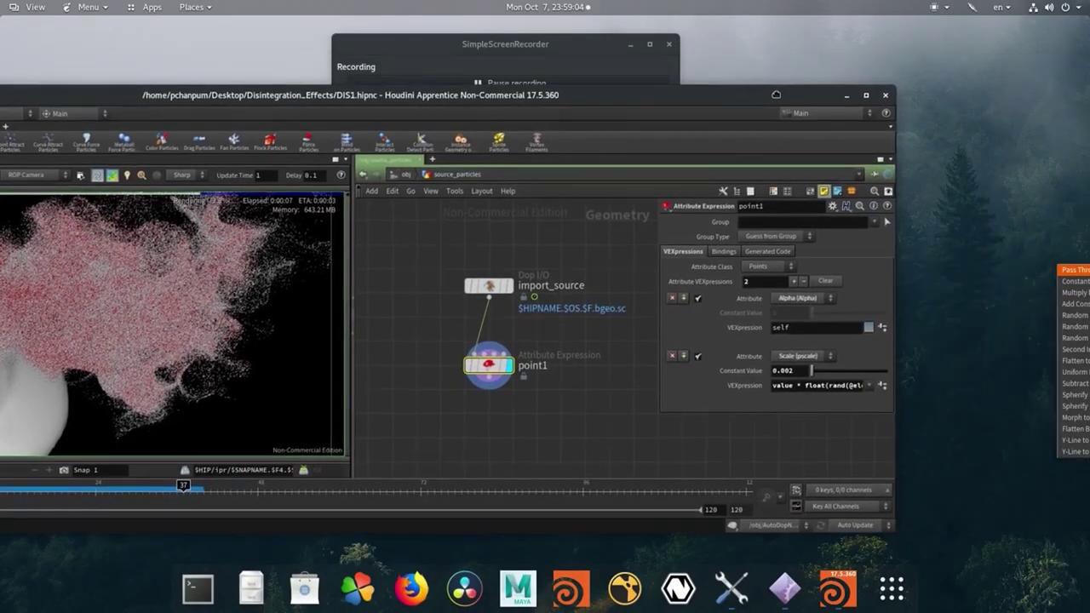
left_click(868, 328)
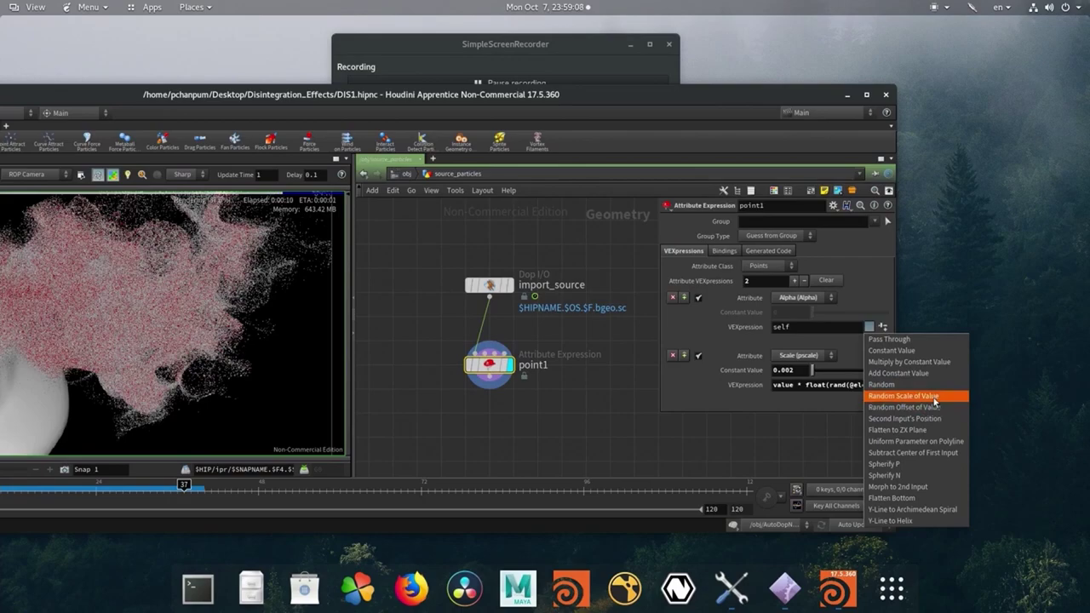
left_click(935, 397)
left_click(795, 314)
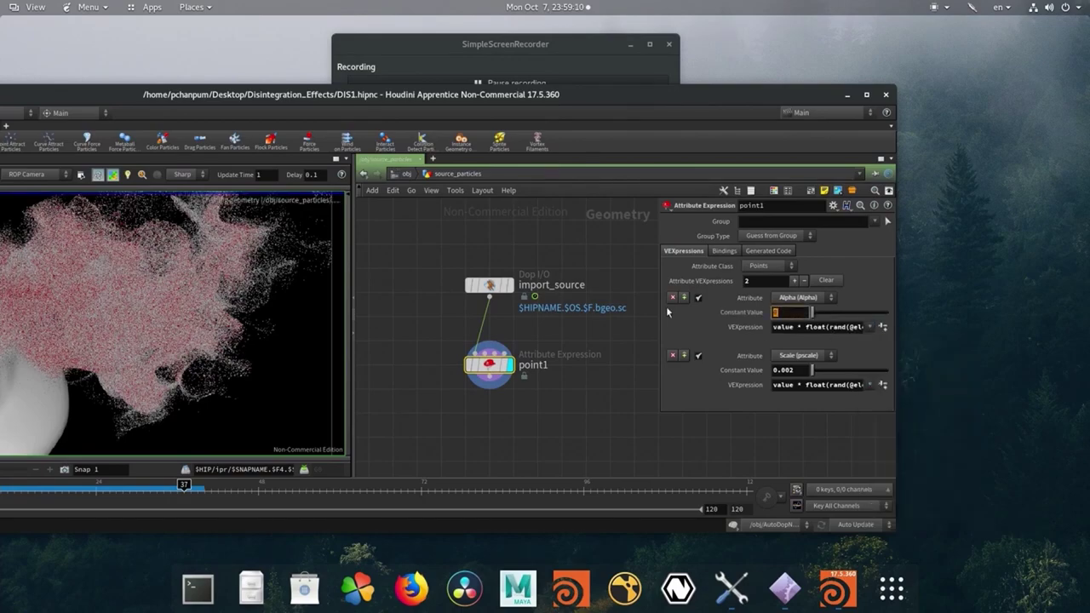
type(".1")
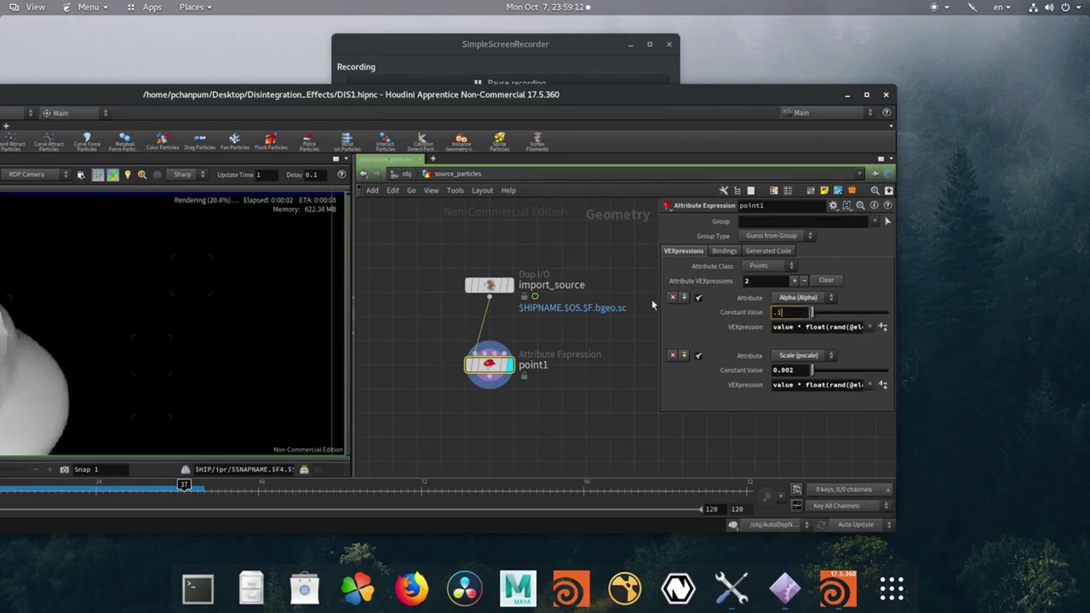
key("Return")
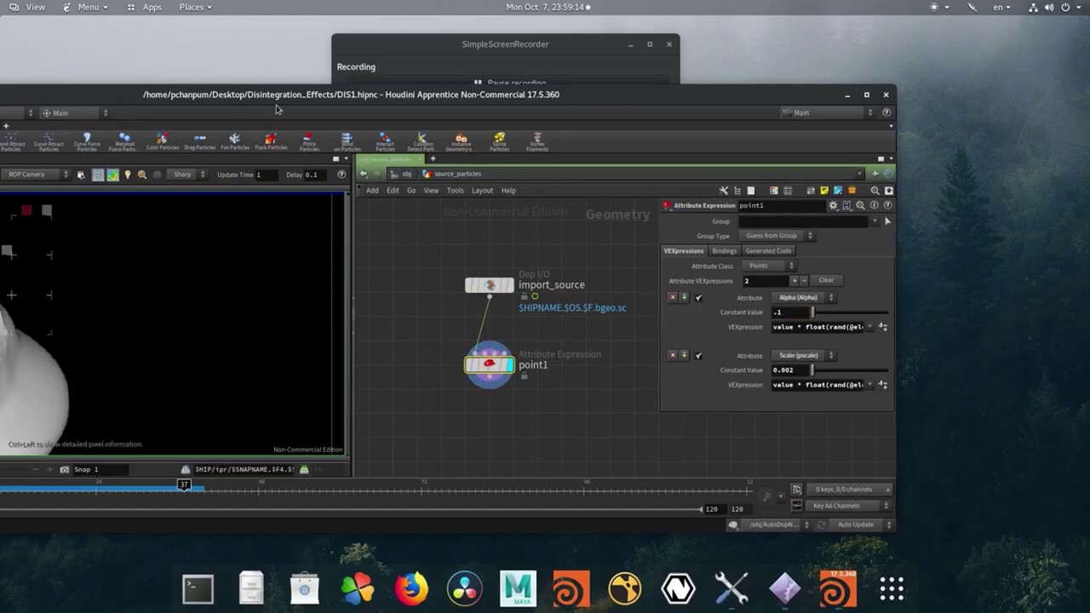
left_click_drag(291, 97, 458, 45)
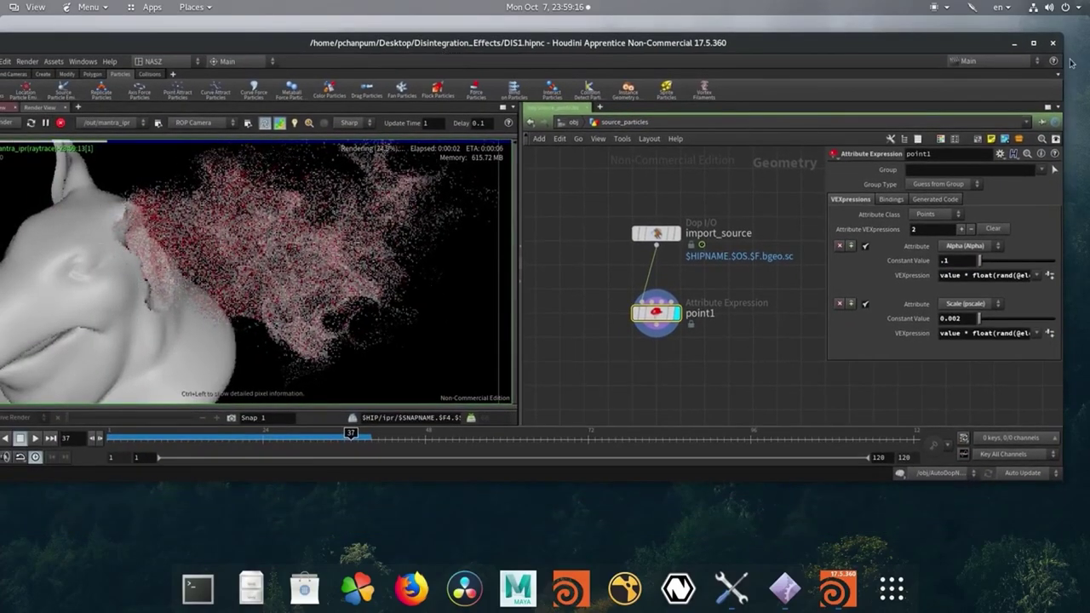
key("super+Up")
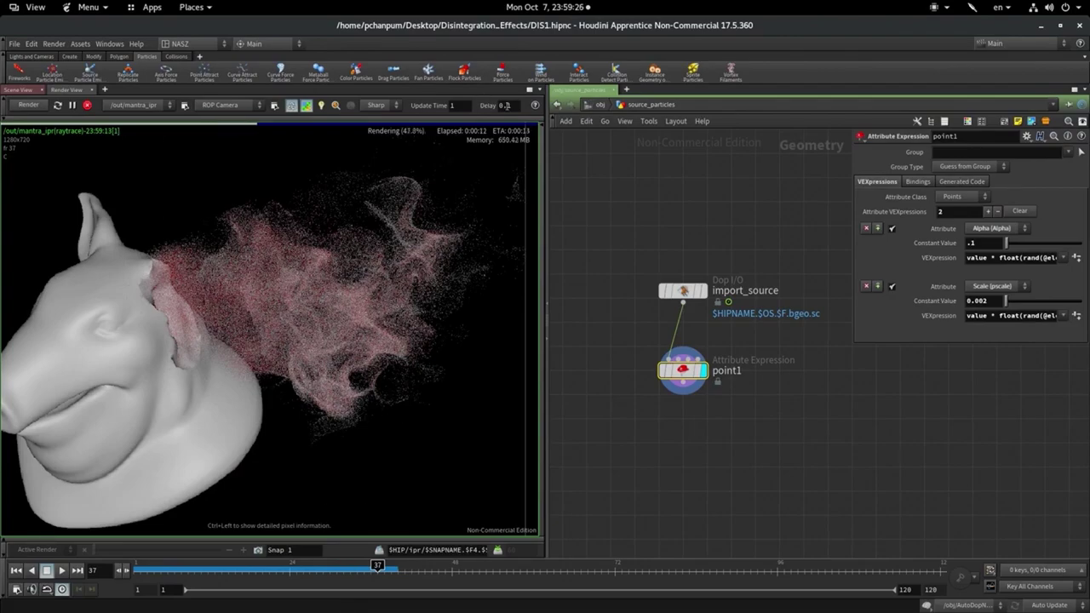
Compare renders with the alpha expression off and on, then set the alpha constant to 0.3 after trying 0.5
left_click(893, 230)
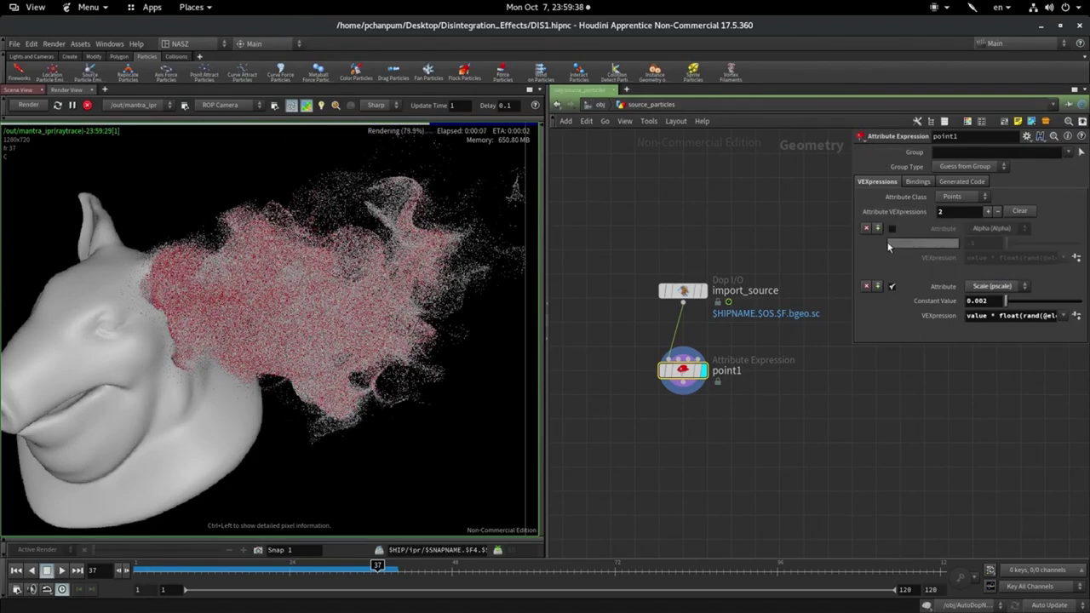
left_click(892, 229)
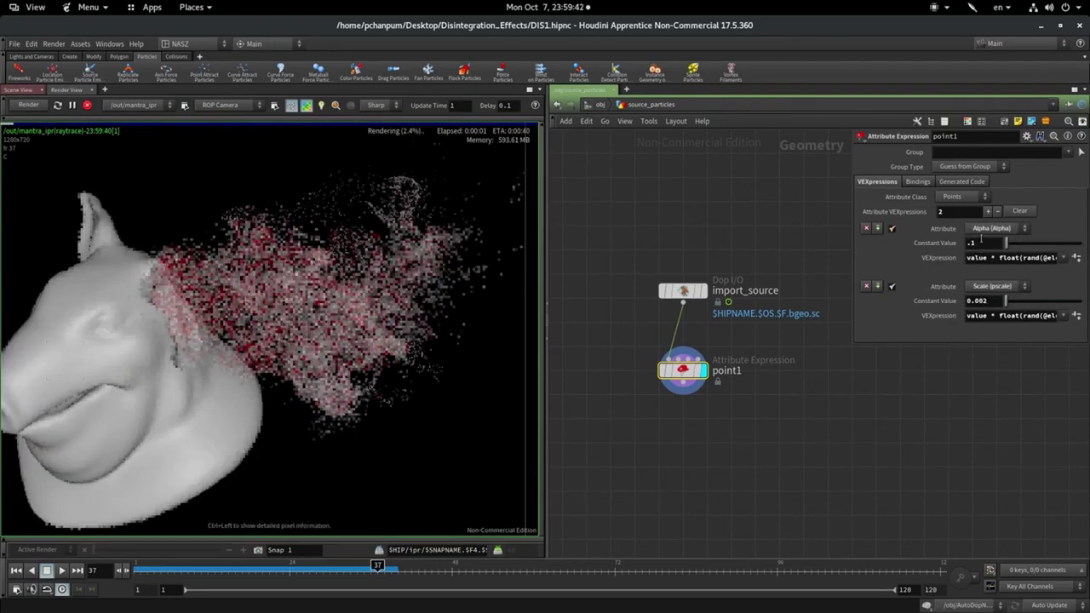
double_click(978, 243)
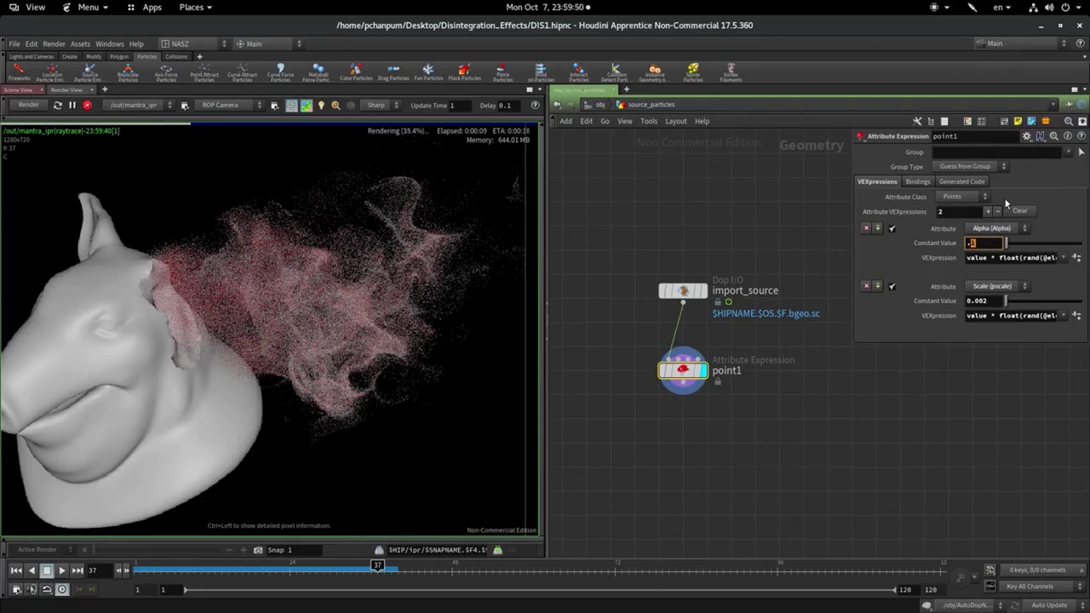
type("5")
key("Return")
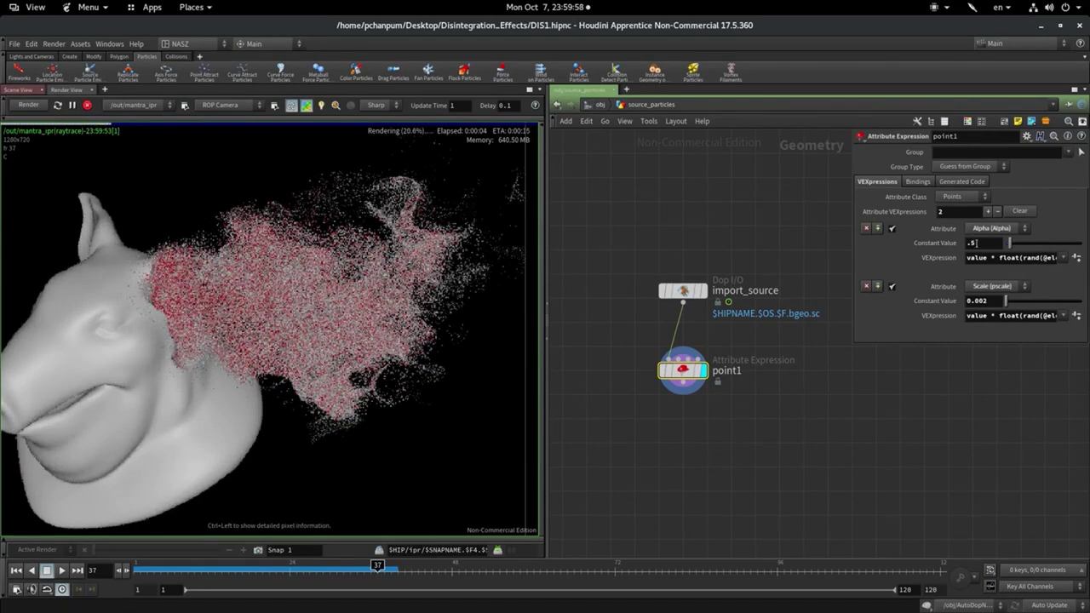
double_click(971, 242)
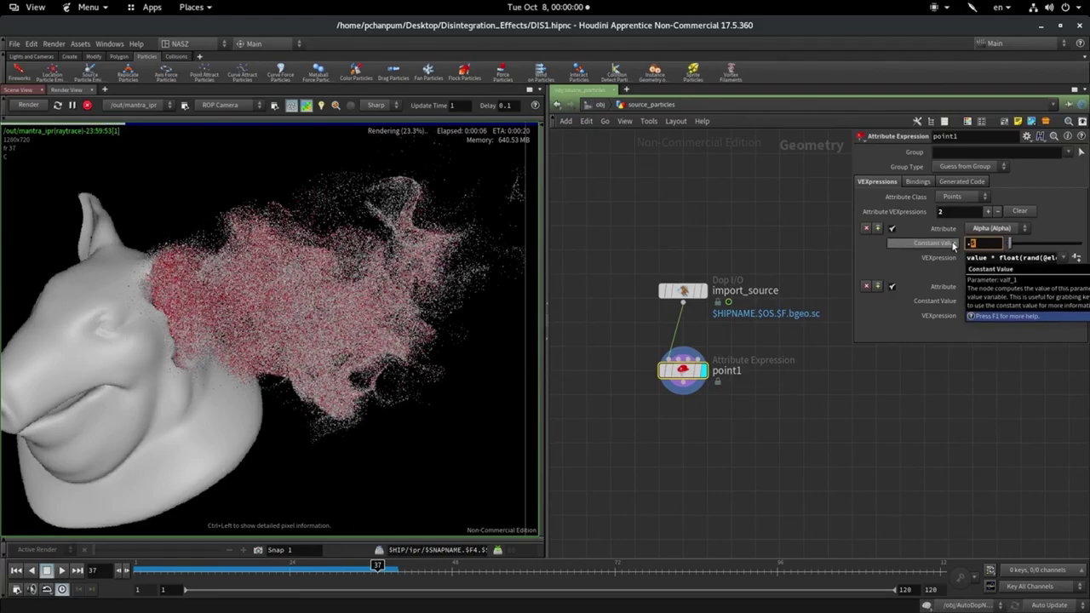
type(".3")
key("Return")
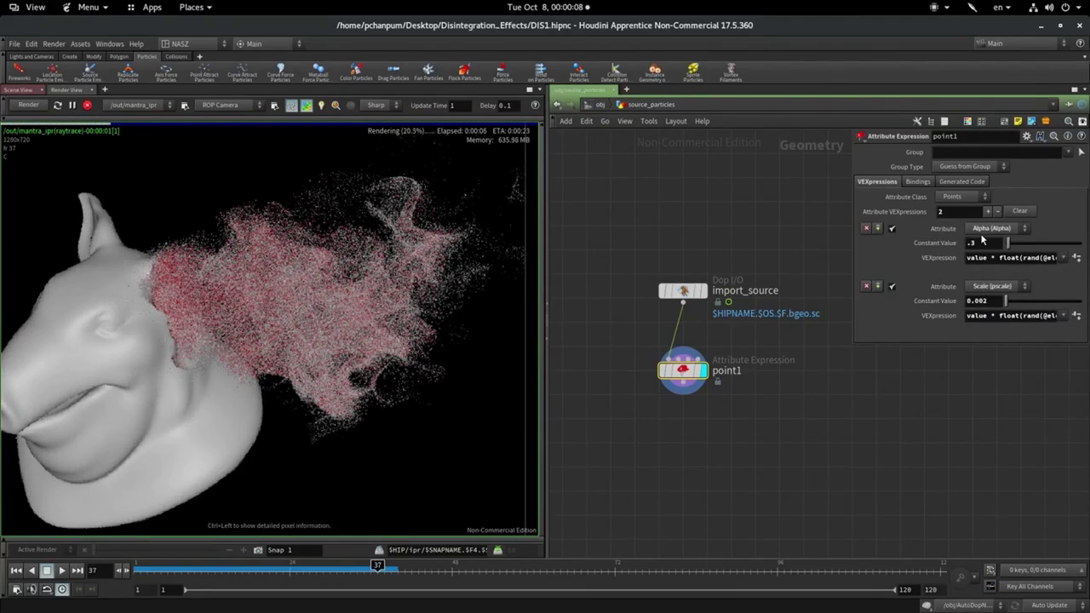
scroll(415, 362, "down", 2)
scroll(418, 366, "up", 1)
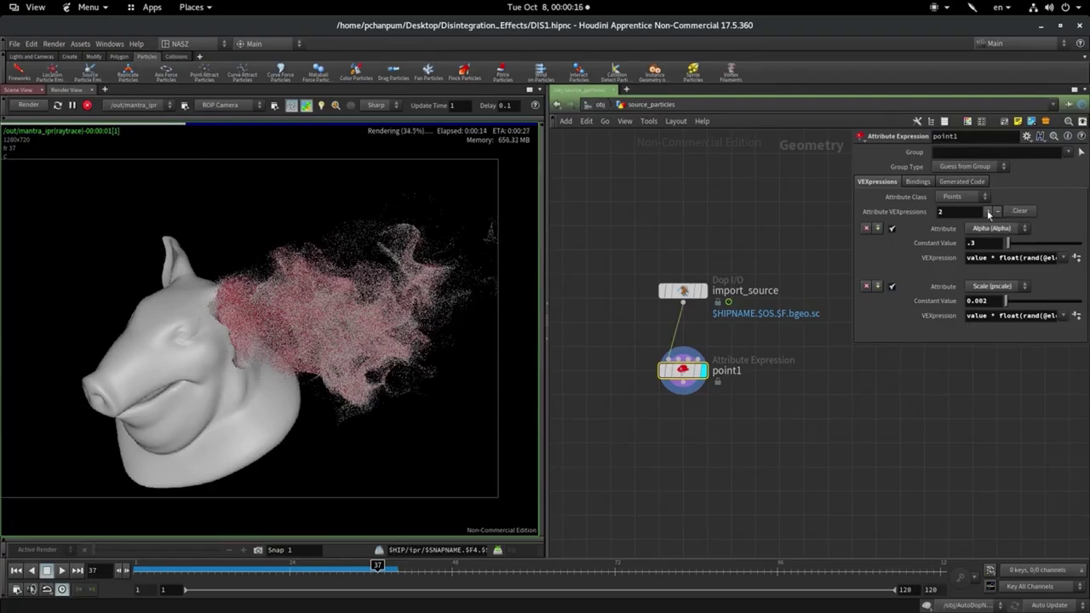
Add a Color (Cd) expression entry using the Constant preset set to pure green 00FF00
left_click(878, 229)
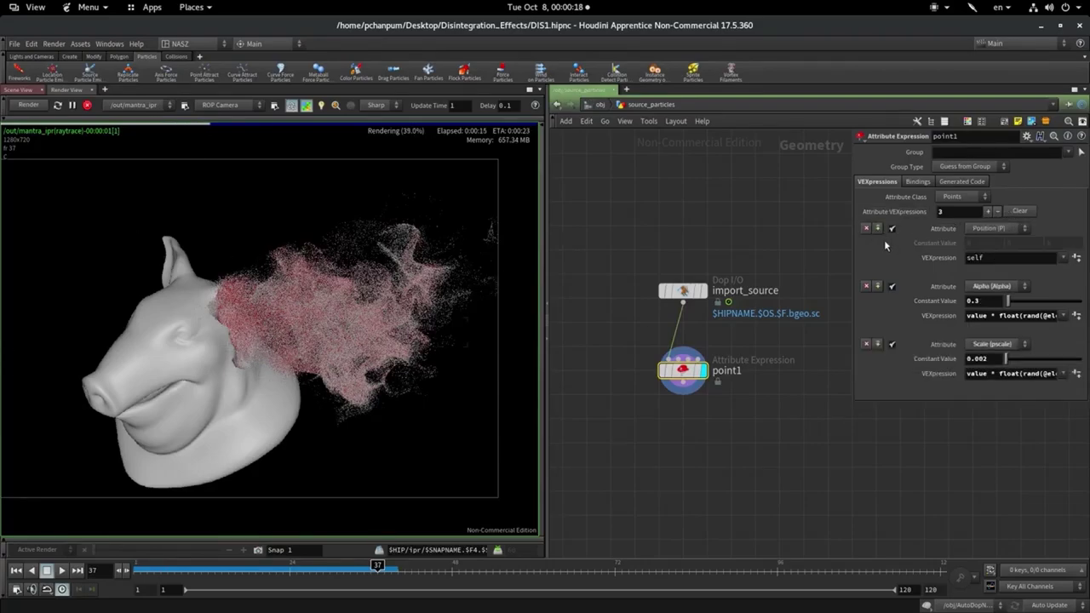
left_click(998, 228)
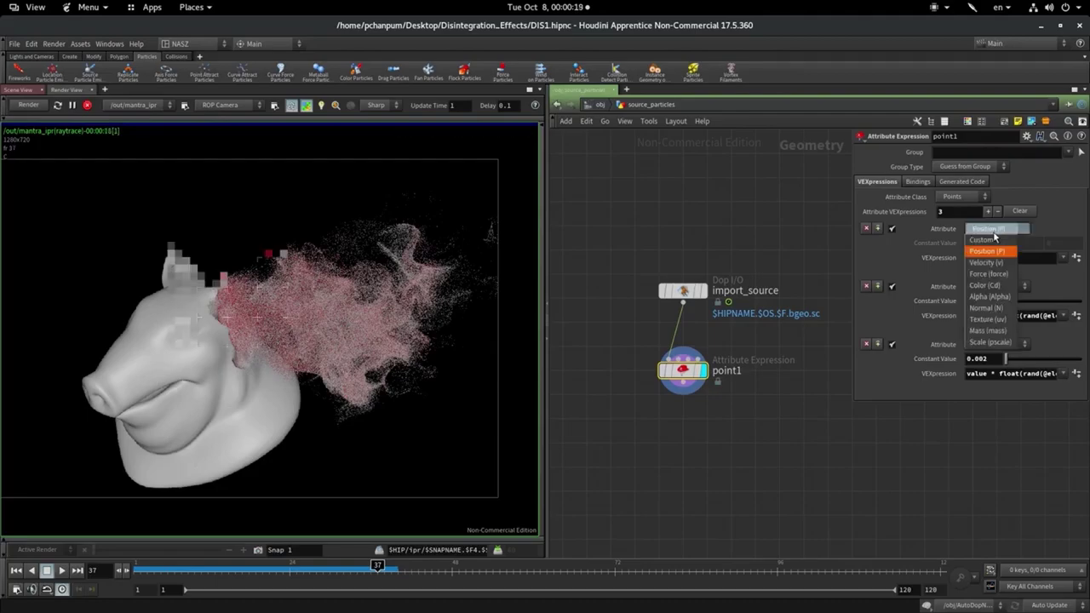
left_click(992, 287)
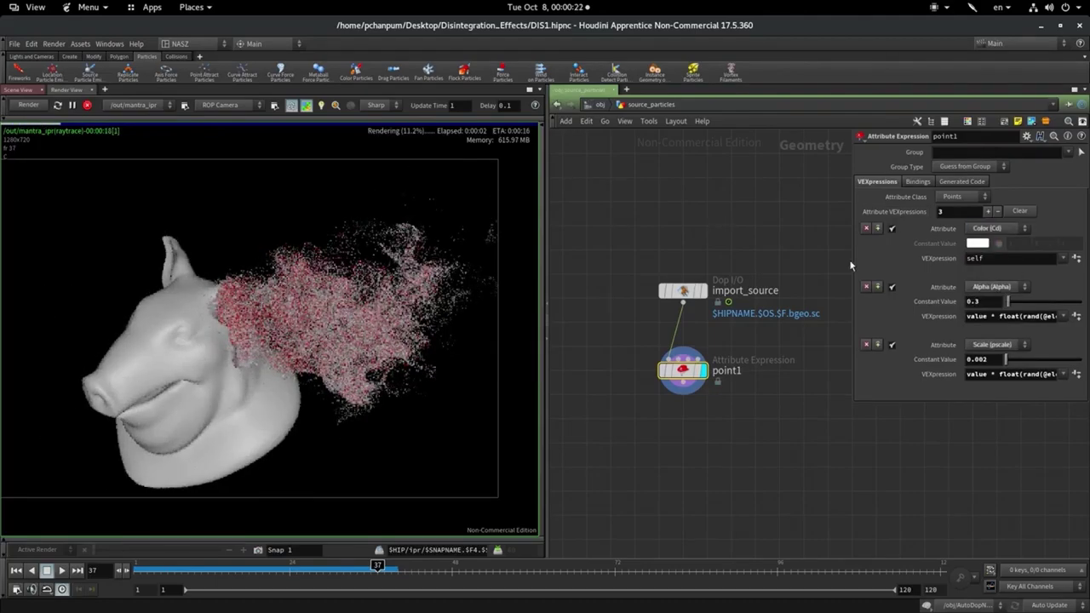
left_click(1074, 258)
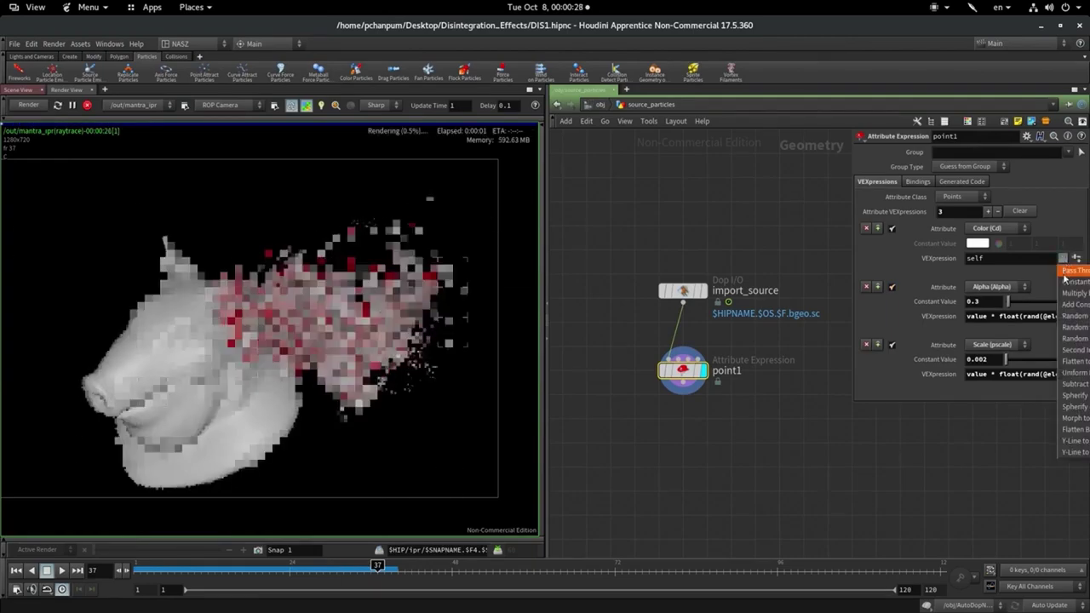
left_click(1069, 282)
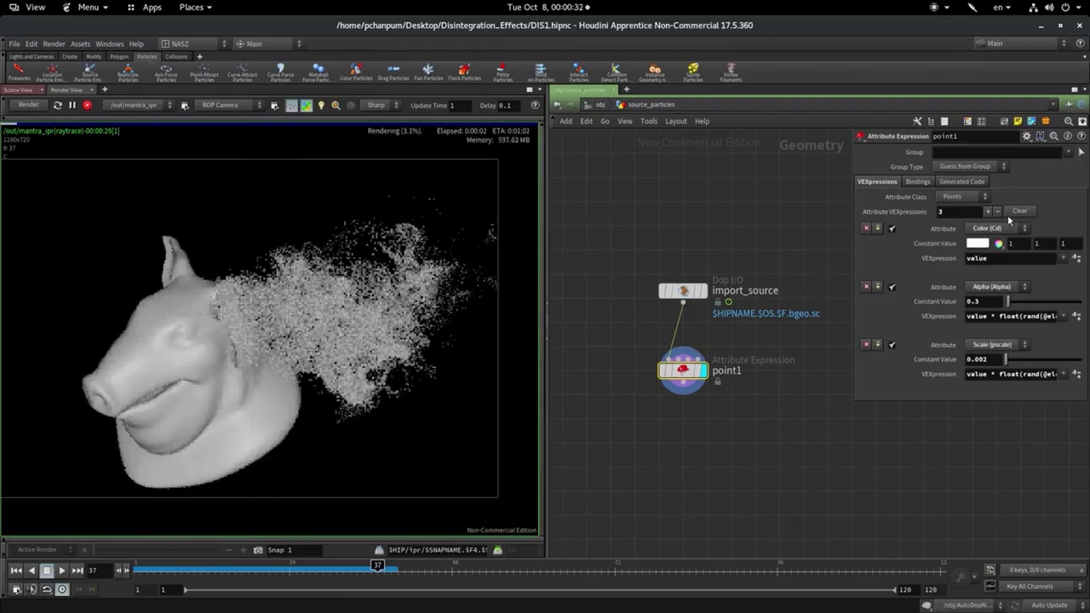
left_click(978, 244)
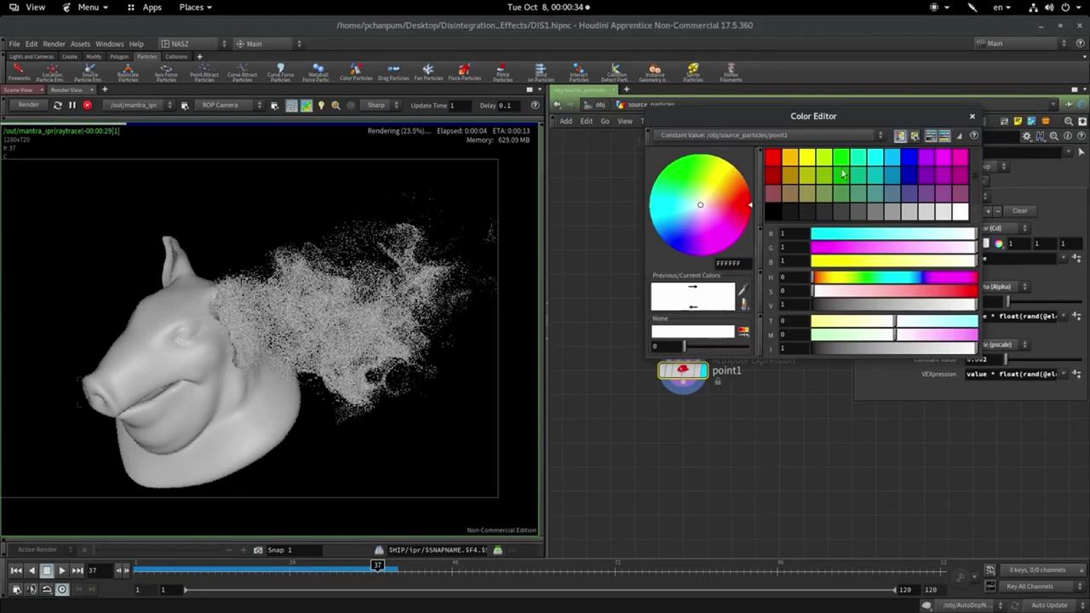
left_click(840, 159)
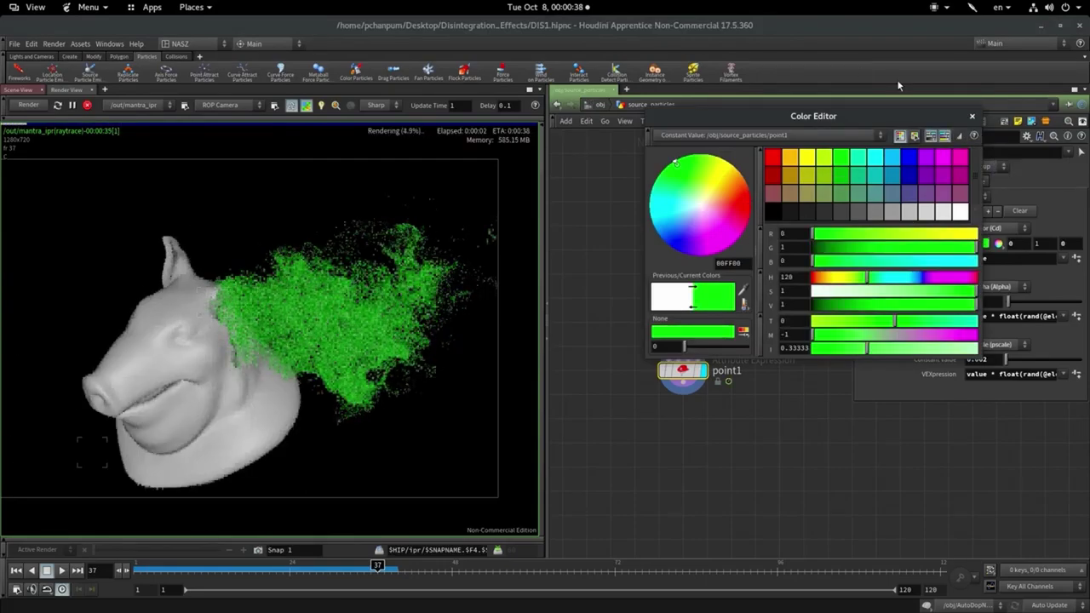
left_click(972, 116)
scroll(348, 230, "up", 1)
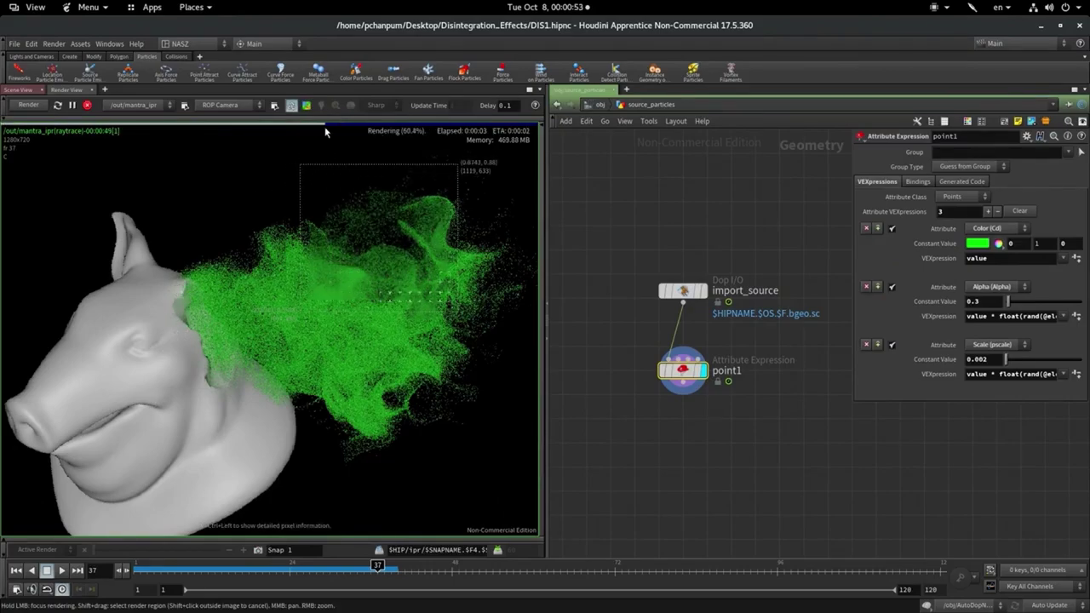
Try particle alpha values of 0.1 and 0.02, then settle the alpha constant at 0.3
scroll(380, 248, "up", 3)
scroll(379, 248, "down", 4)
middle_click_drag(980, 301, 945, 274)
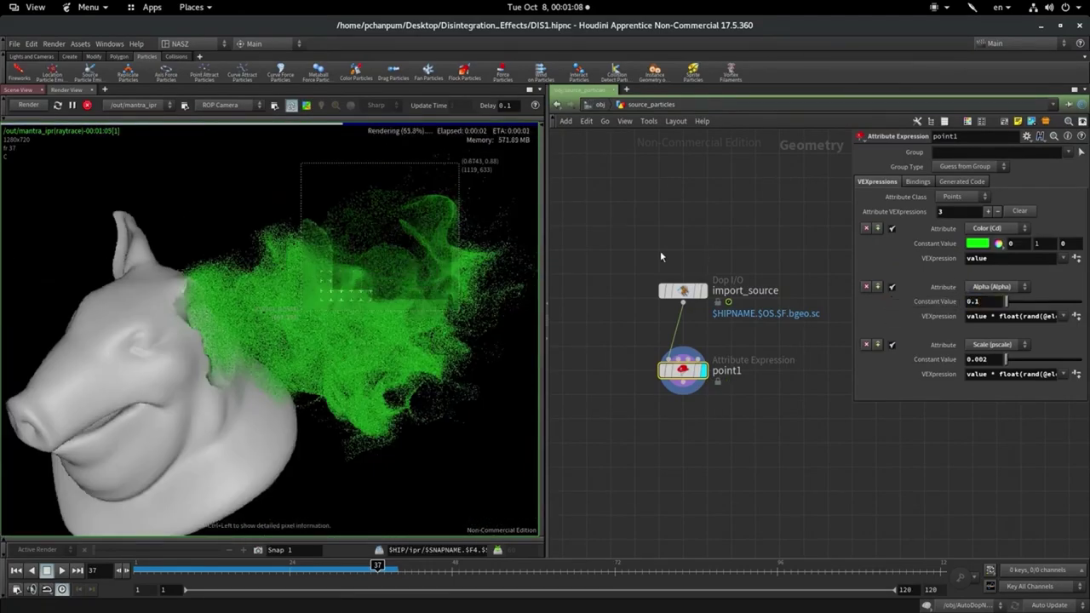
scroll(388, 218, "up", 3)
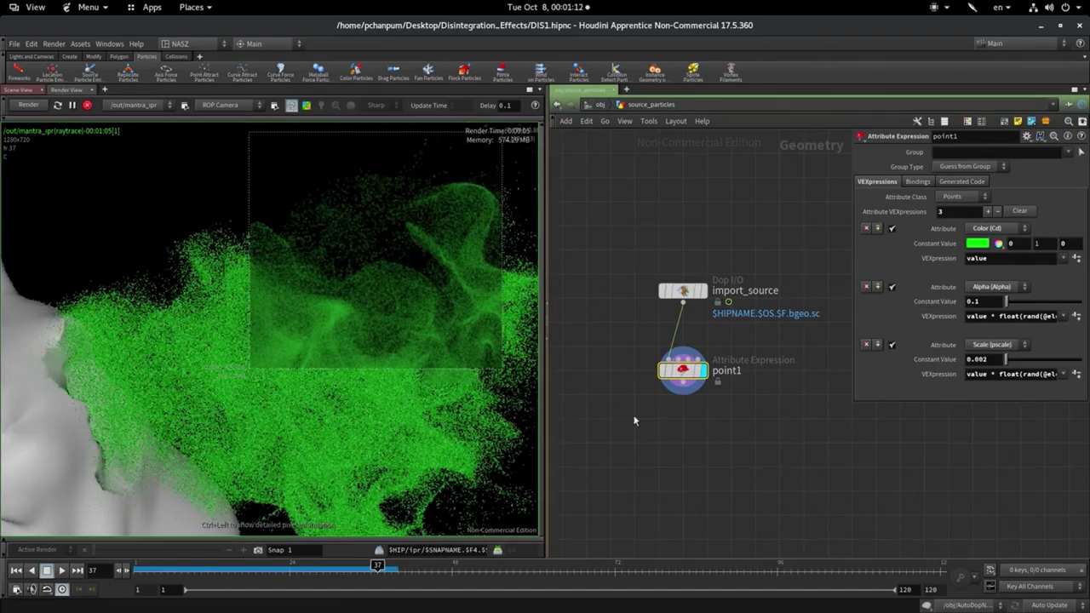
left_click(975, 302)
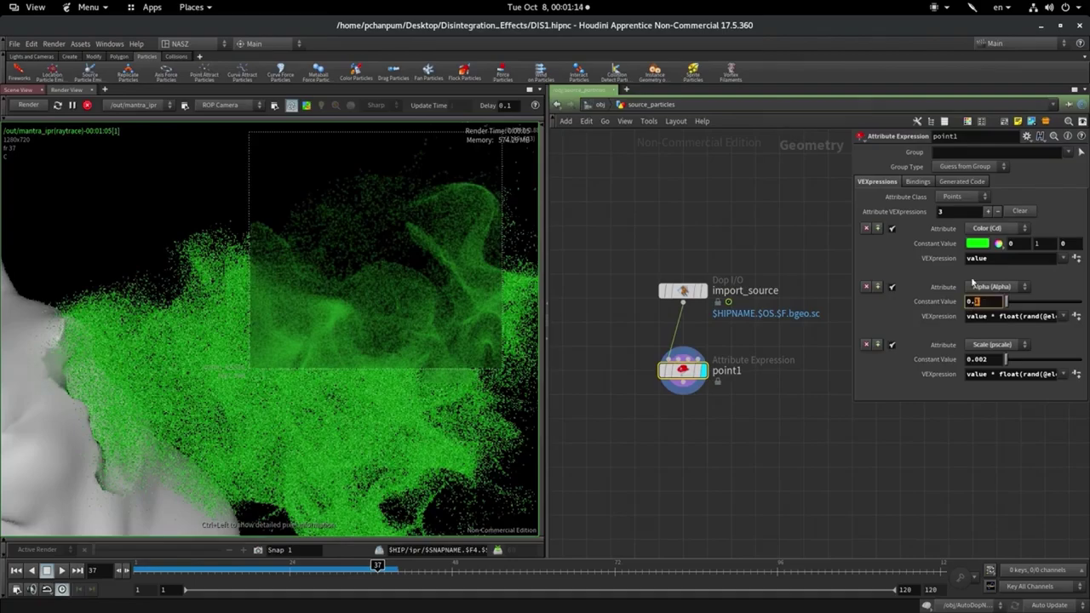
type("0.02")
key("Return")
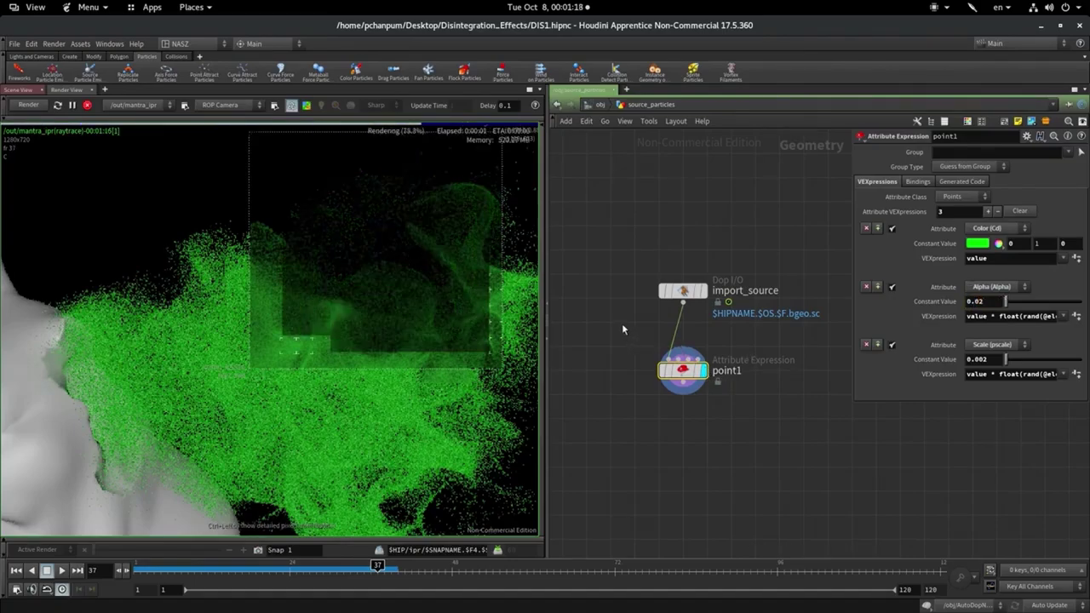
type("0.1")
left_click(979, 301)
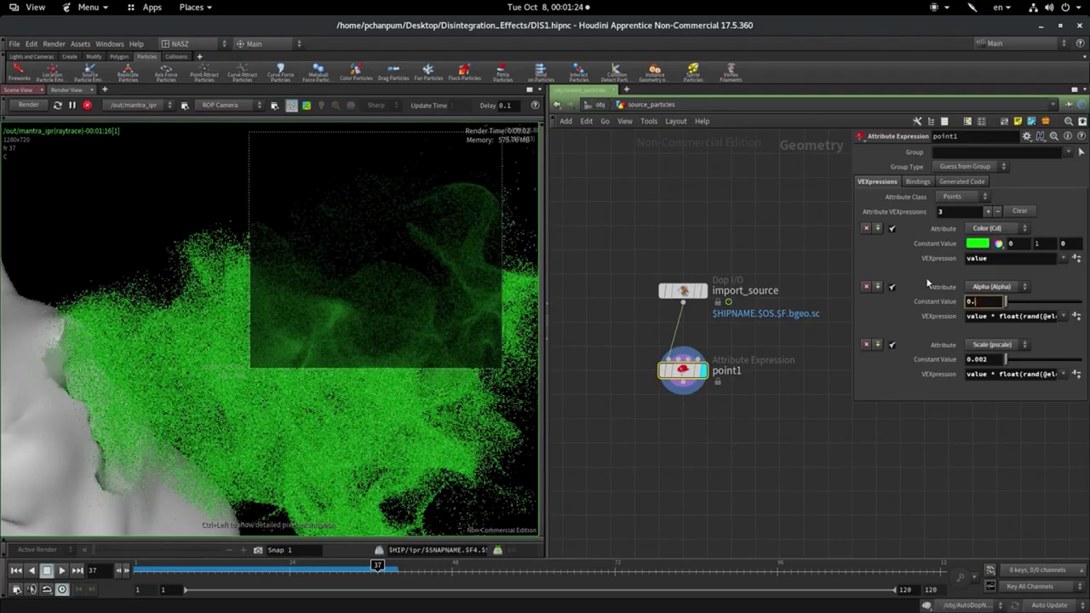
type("3")
key("Return")
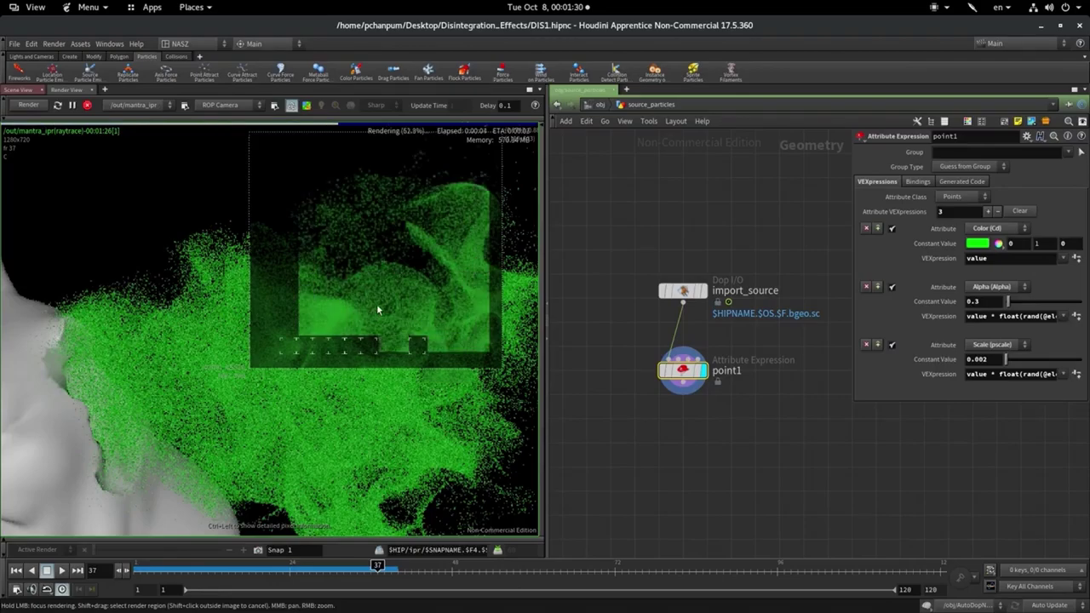
Test particle scale constants of 0.001 and 0.0005 with the alpha expression turned off
scroll(400, 280, "down", 3)
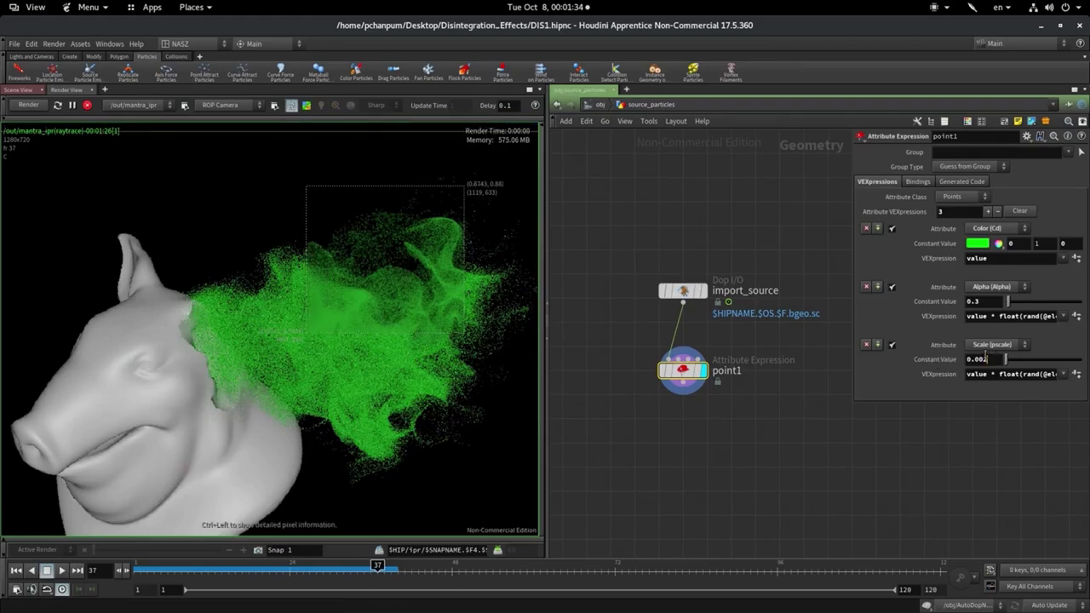
type("0")
type("1")
key("Return")
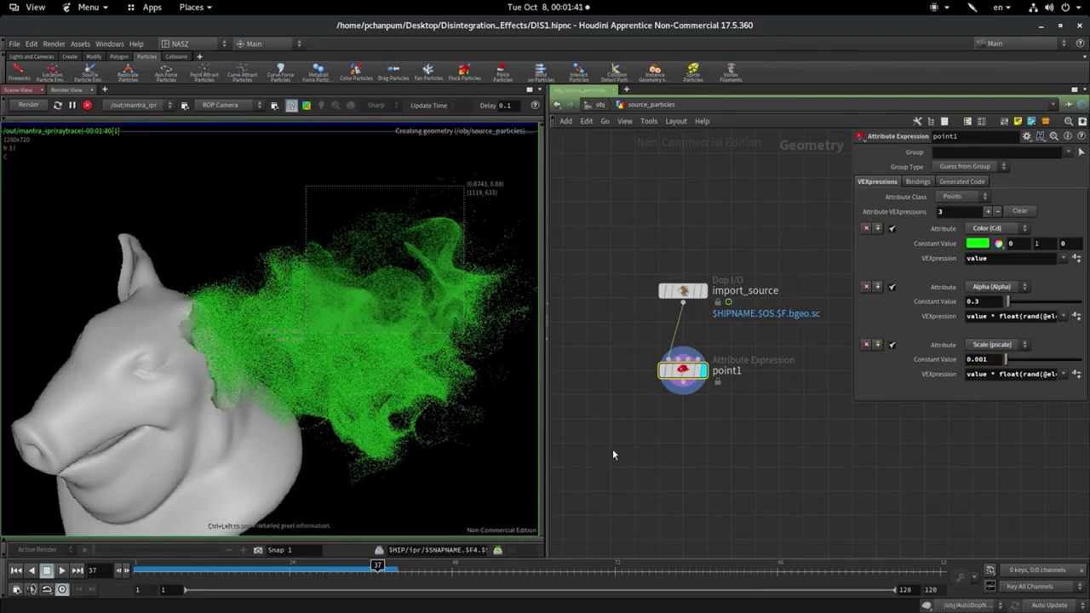
scroll(339, 305, "up", 2)
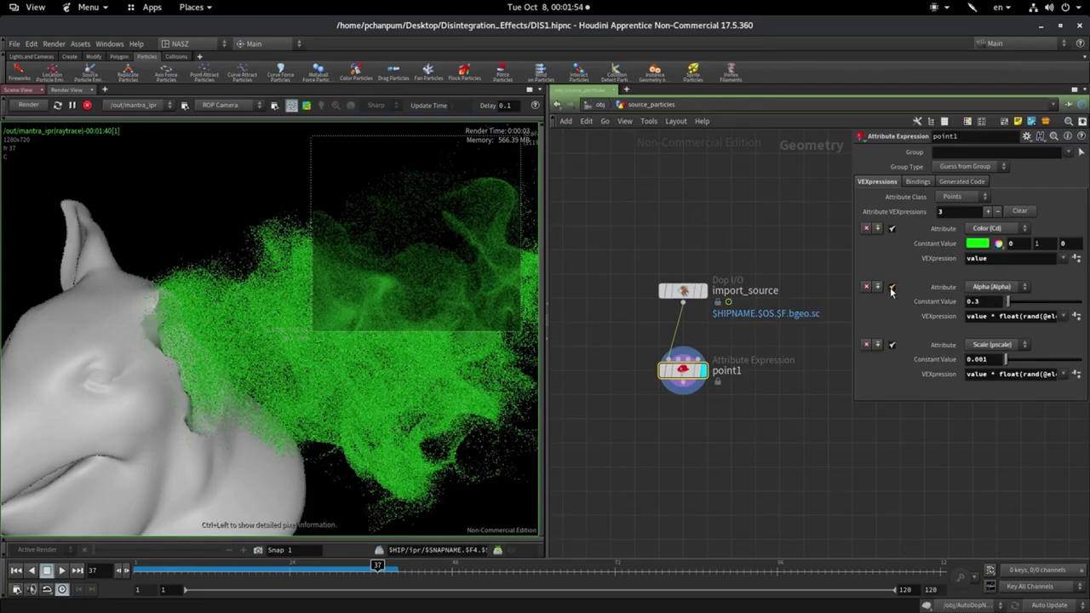
left_click(892, 288)
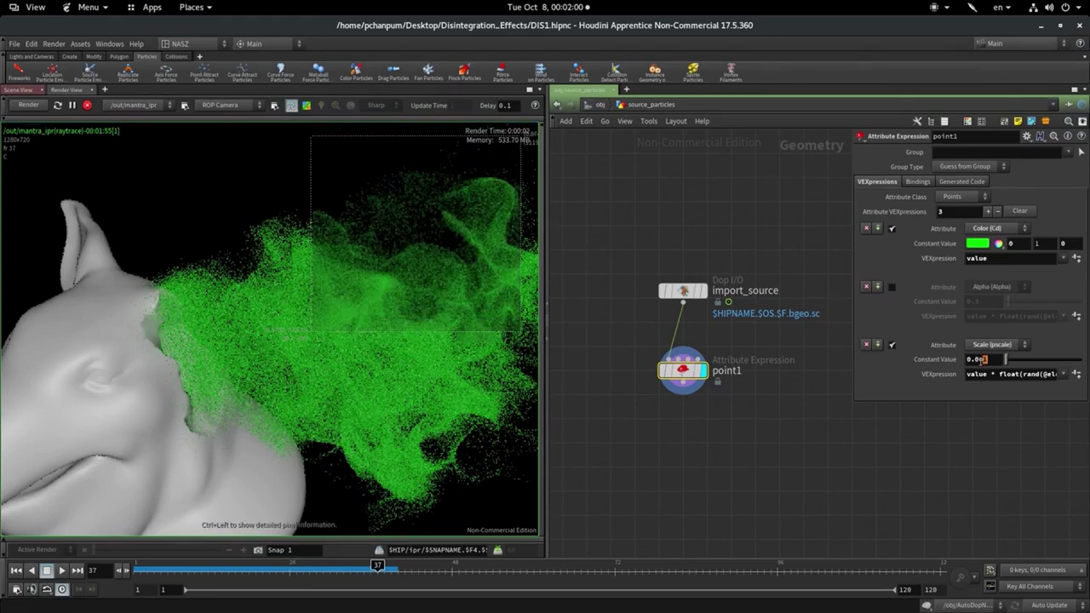
type("005")
key("Return")
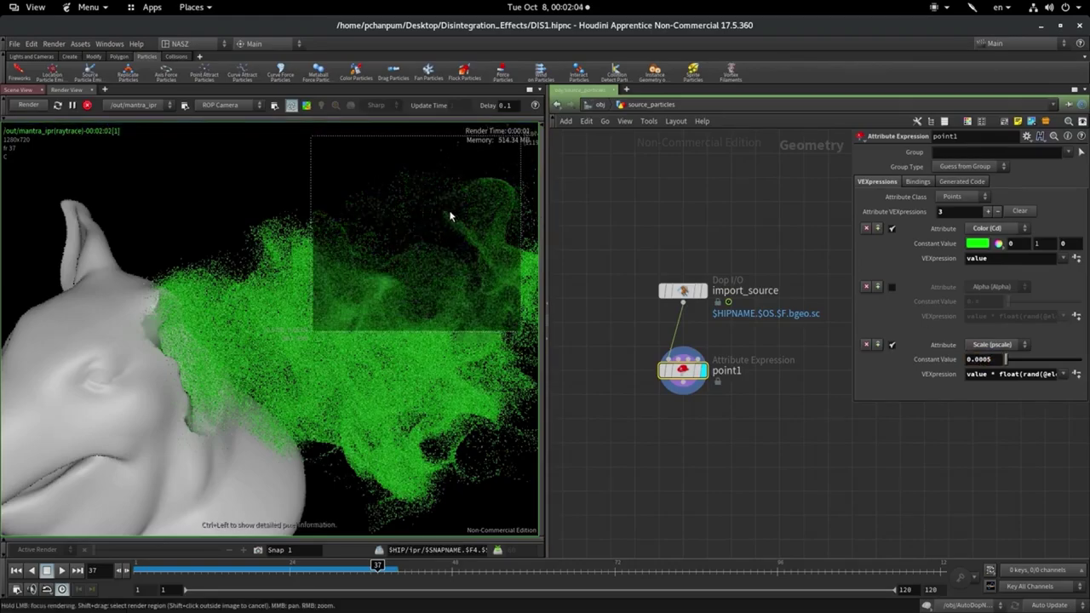
scroll(431, 253, "up", 2)
scroll(484, 254, "down", 3)
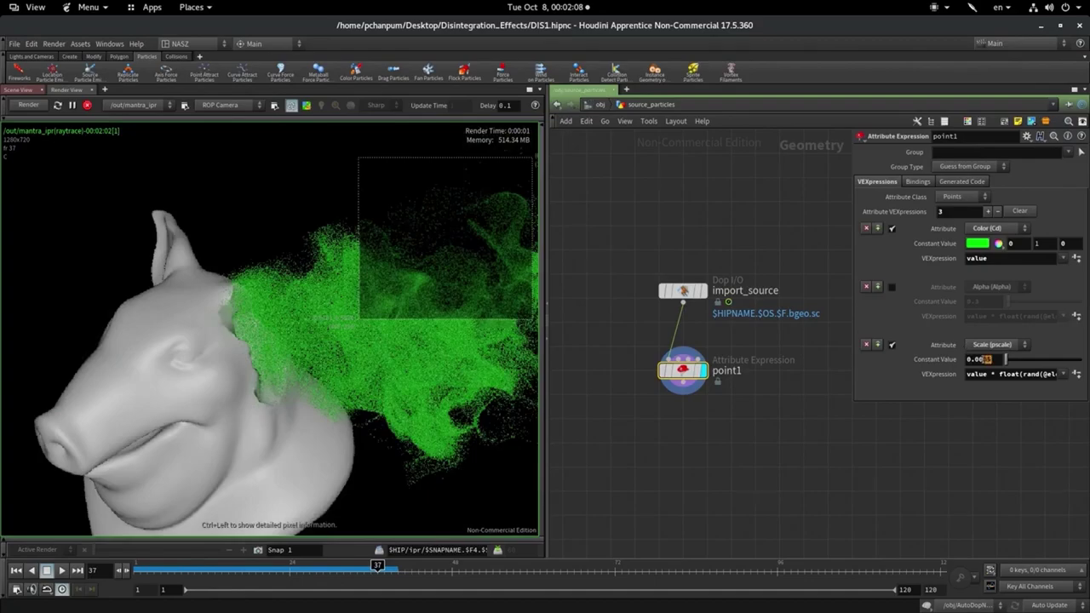
type("0.001")
key("Return")
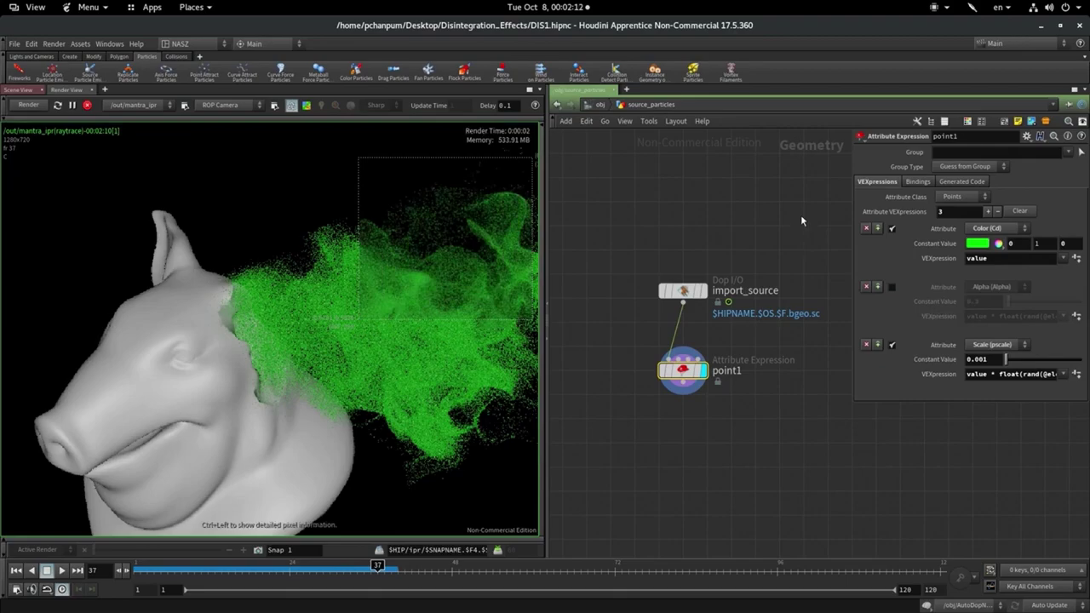
Re-enable the alpha expression, set the scale constant to 0.002, and return to /obj
left_click(892, 288)
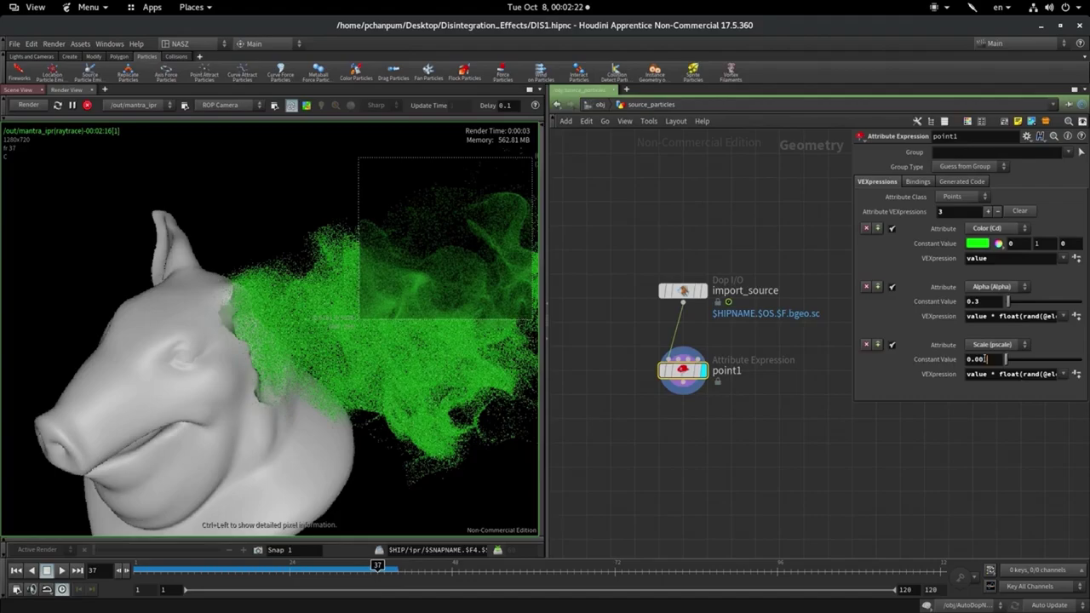
type("2")
key("Return")
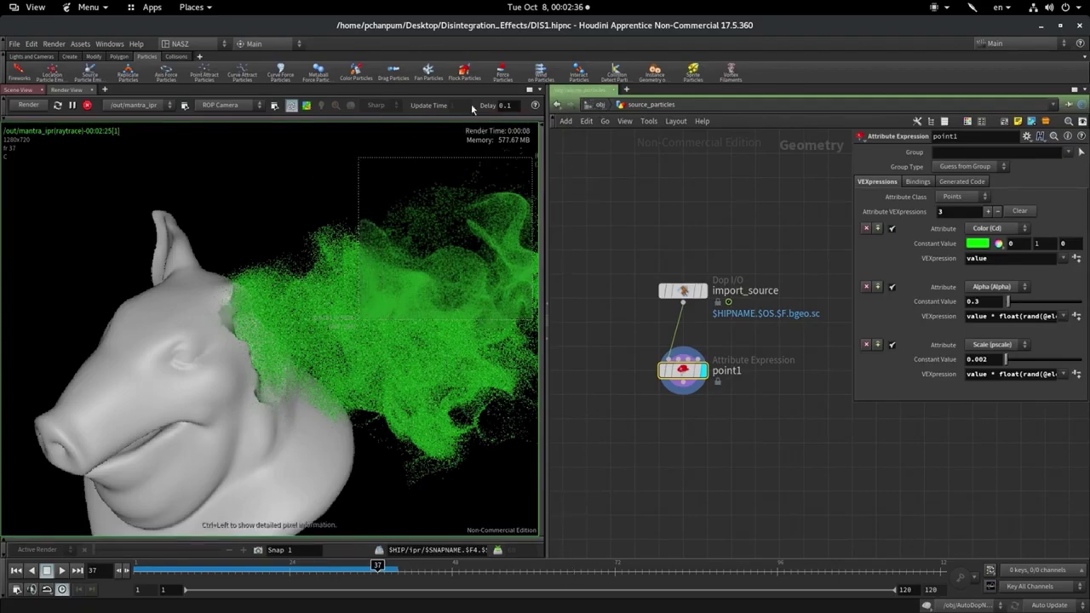
left_click(601, 106)
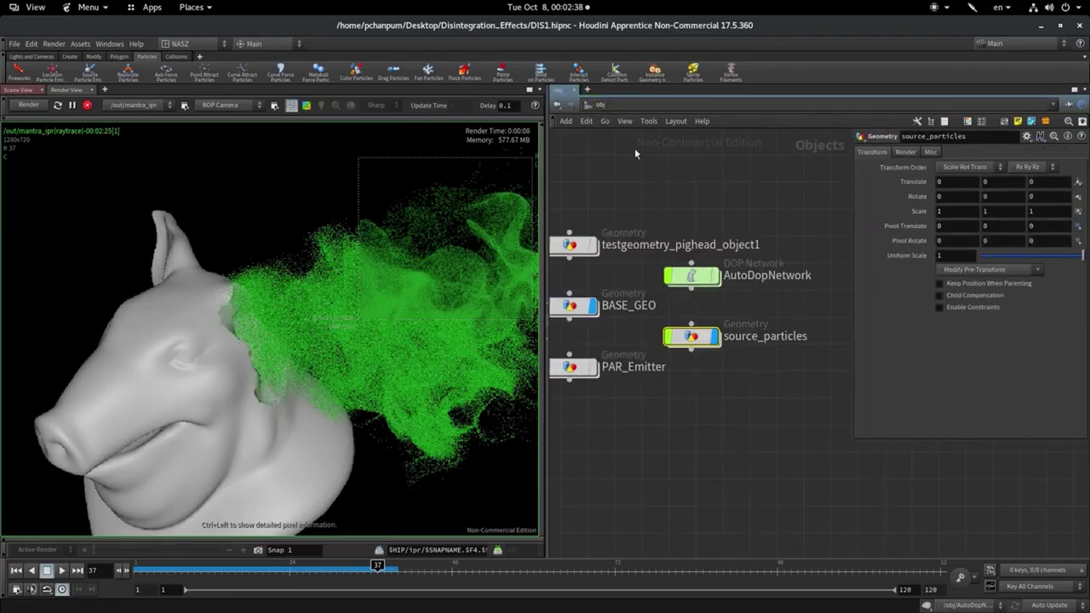
In the /out network, set mantra_ipr's Rendering Engine to Micropolygon Physically Based Rendering
left_click(631, 106)
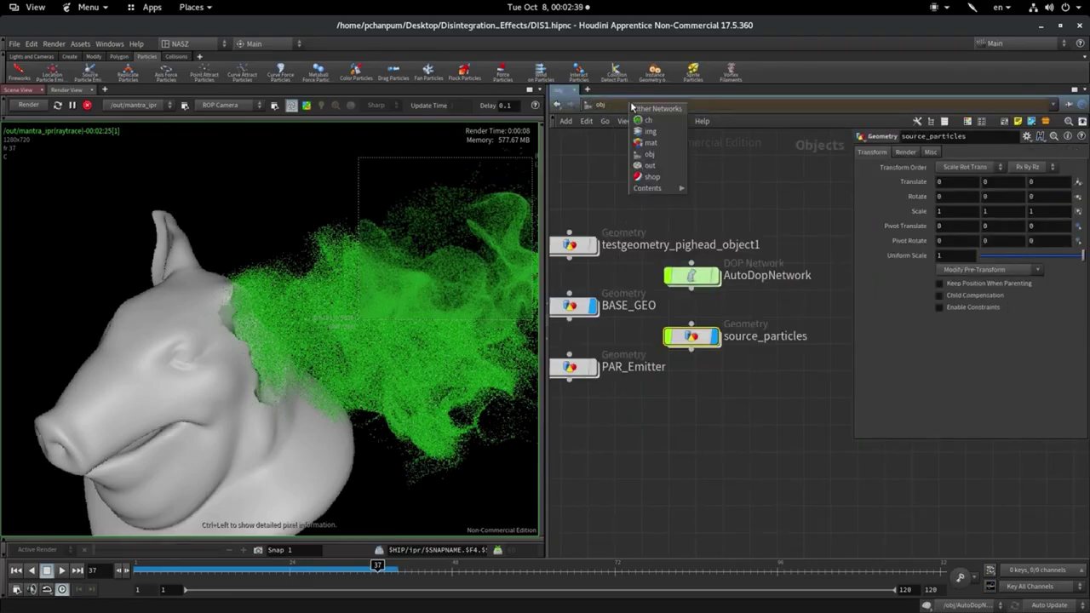
left_click(672, 167)
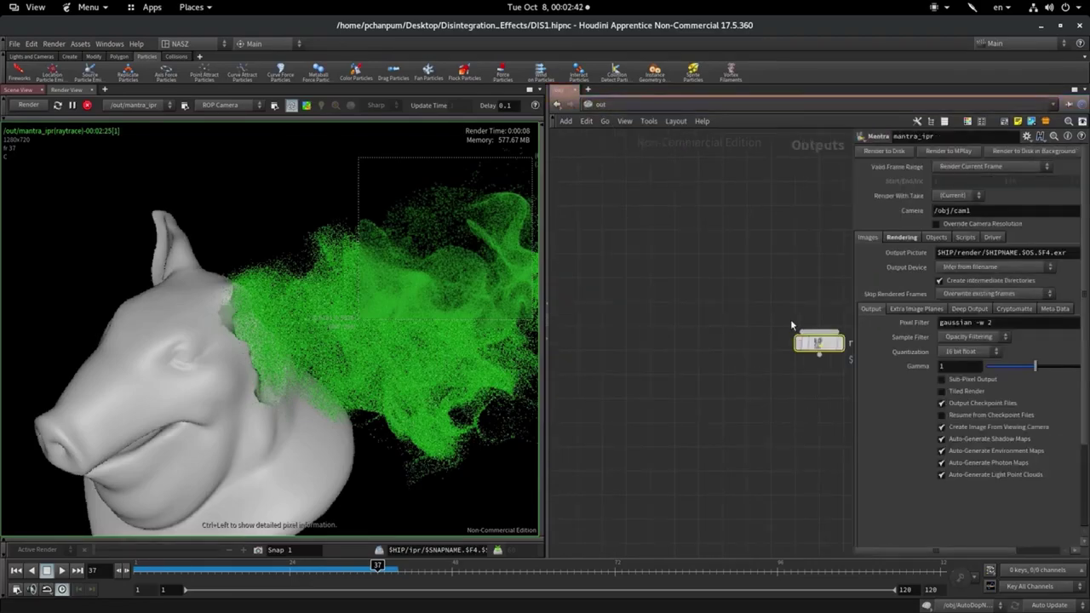
left_click(900, 237)
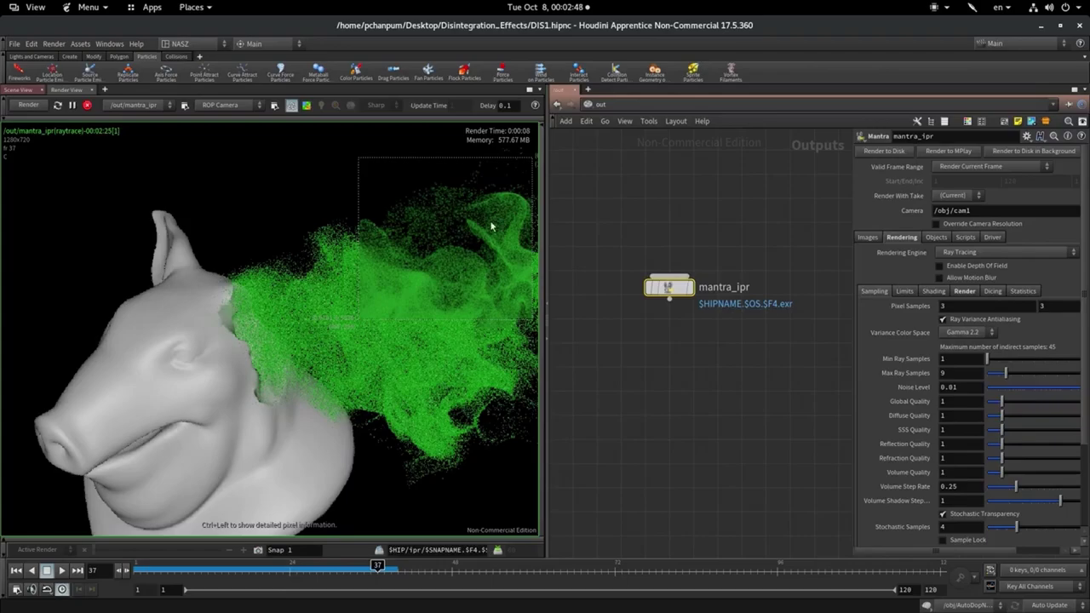
left_click(990, 254)
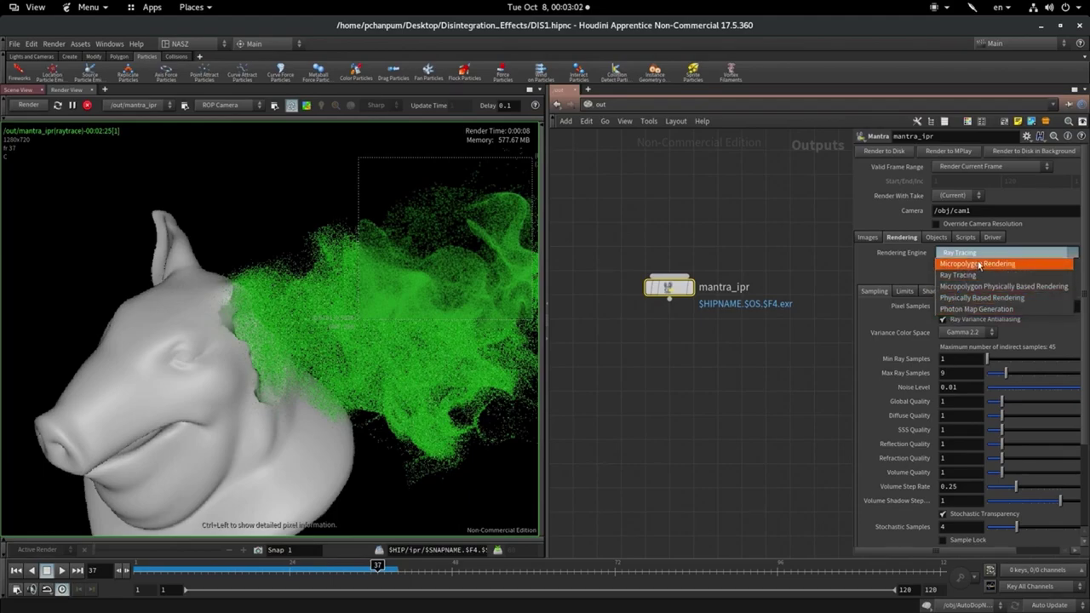
left_click(980, 264)
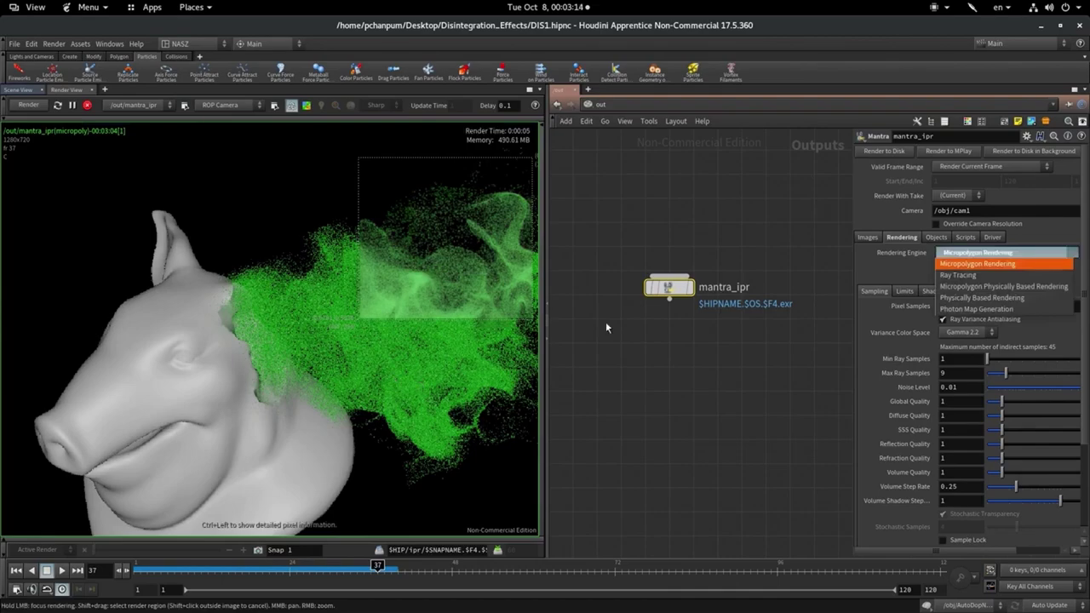
left_click(977, 289)
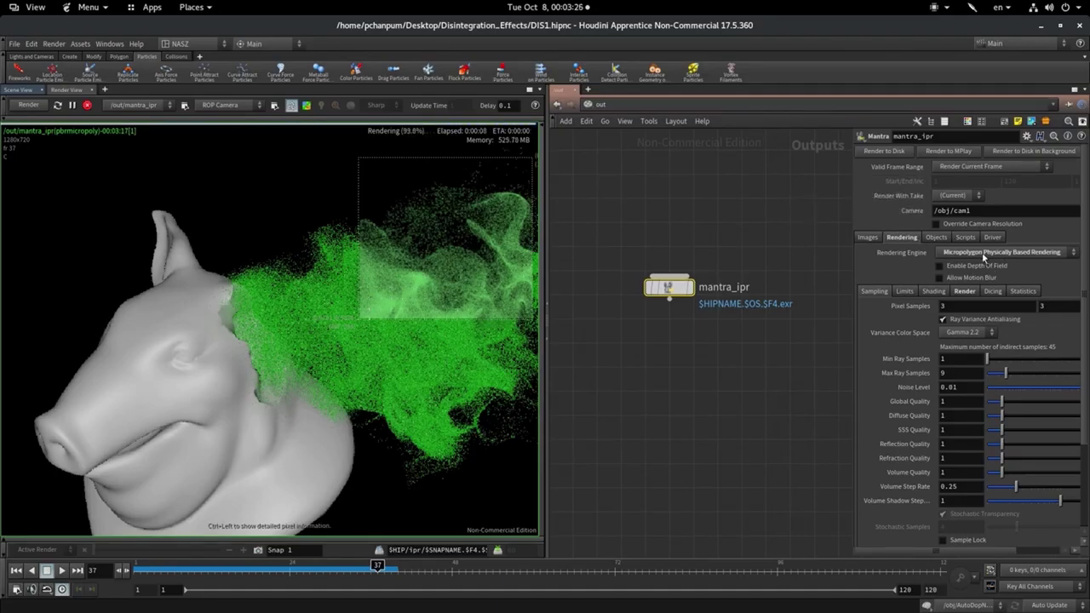
Switch the rendering engine back to Ray Tracing, set Pixel Samples to 6, and zoom into the particles
left_click(979, 253)
left_click(979, 275)
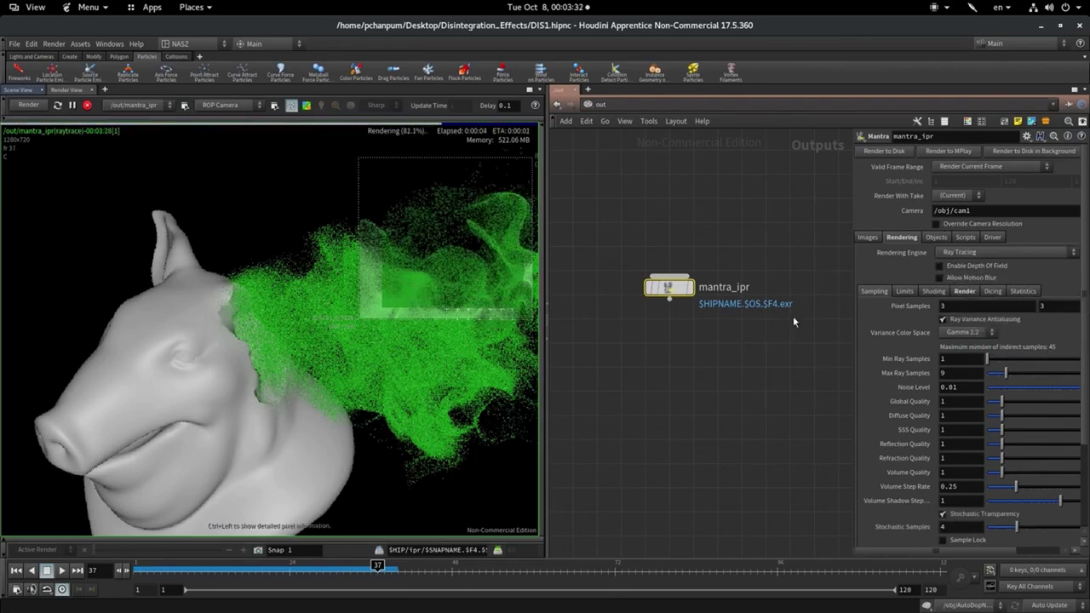
left_click(988, 306)
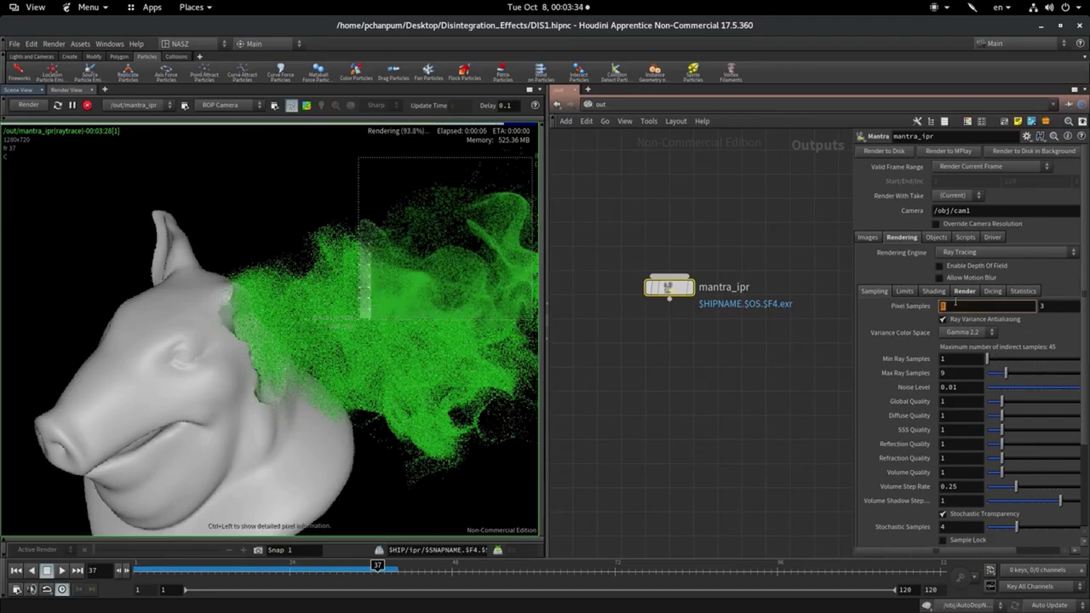
type("6")
key("Return")
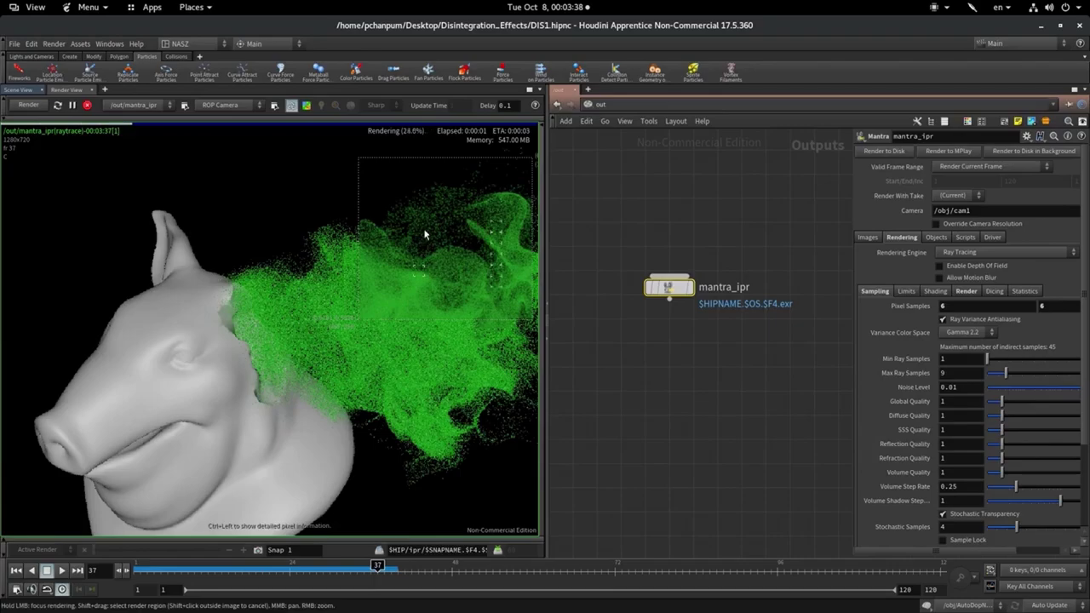
scroll(421, 236, "up", 3)
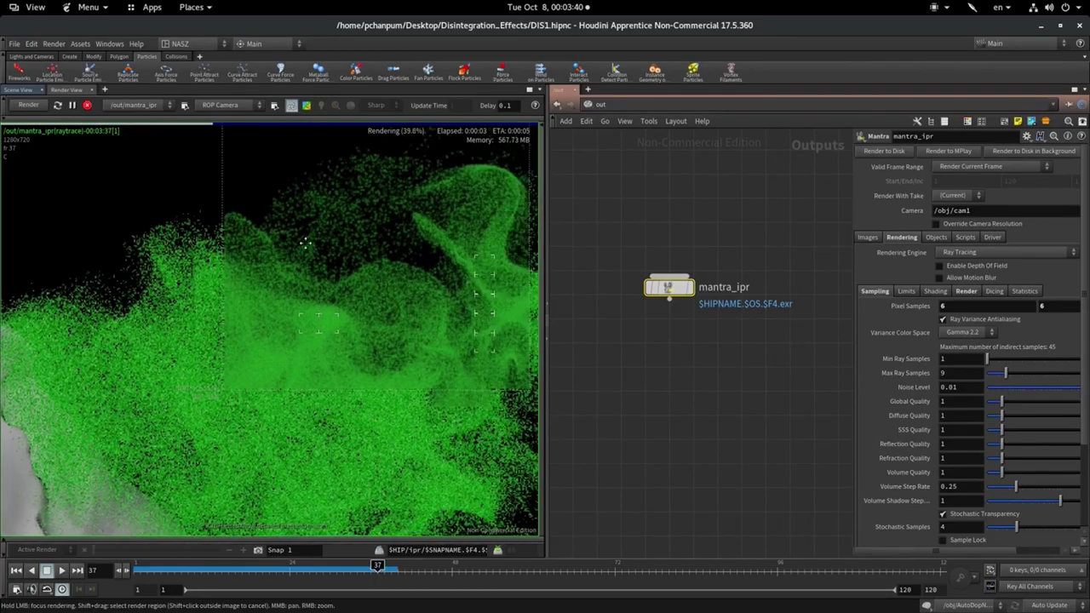
middle_click_drag(426, 264, 319, 288)
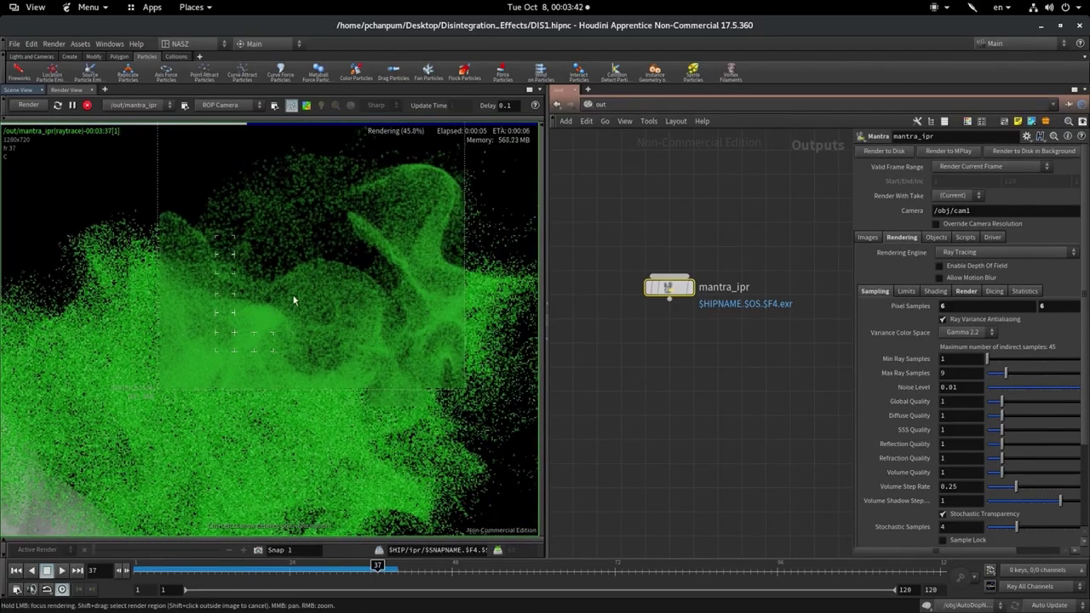
scroll(283, 282, "down", 3)
scroll(283, 276, "up", 2)
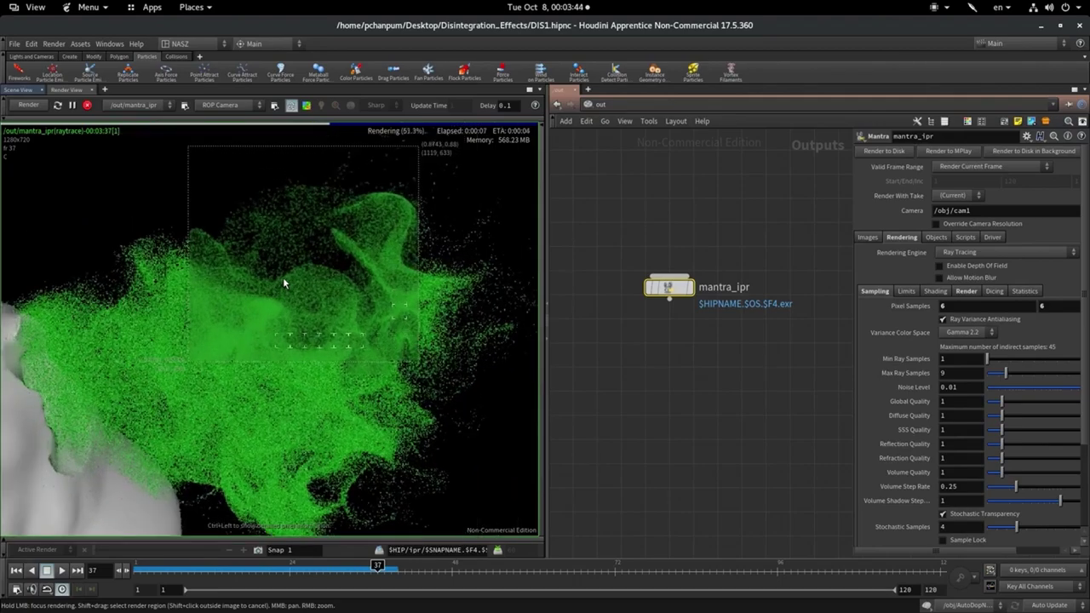
middle_click_drag(283, 277, 337, 239)
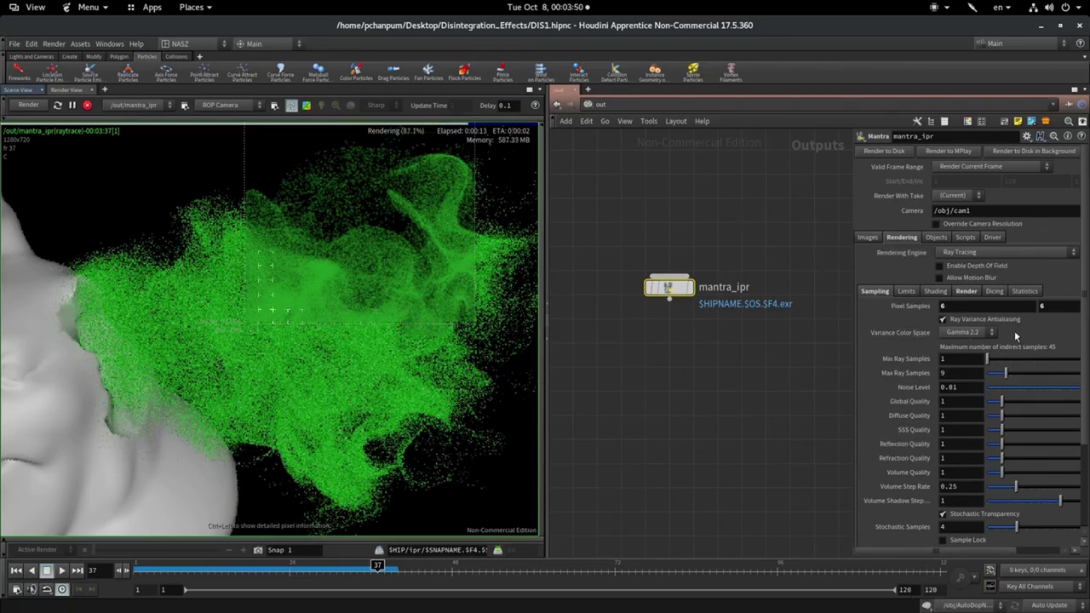
Raise Pixel Samples to 7, lower Max Ray Samples to 1 and Global Quality to 0
double_click(976, 307)
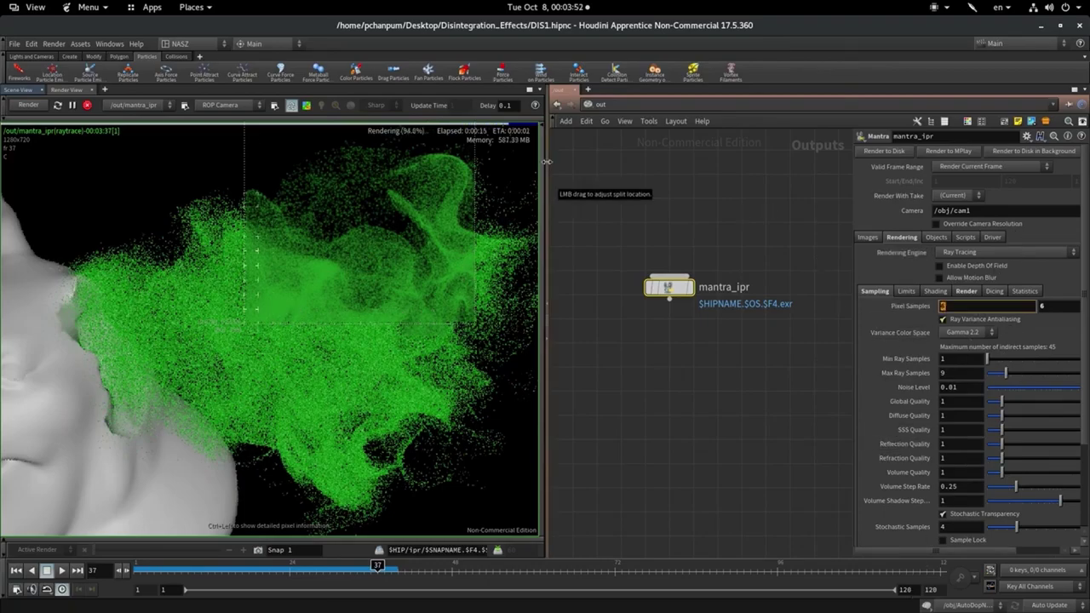
type("7")
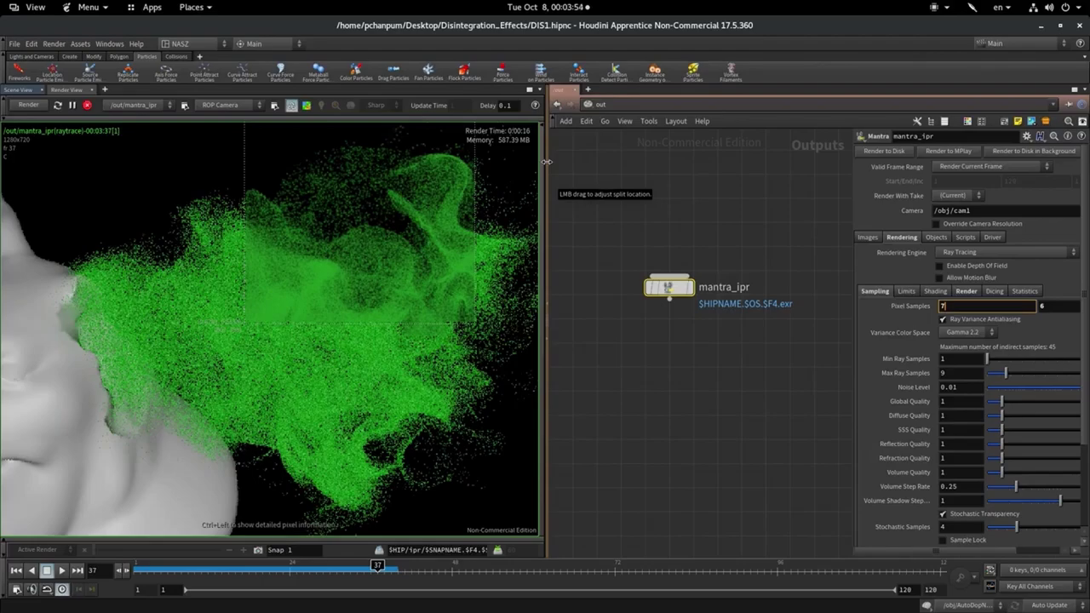
key("Return")
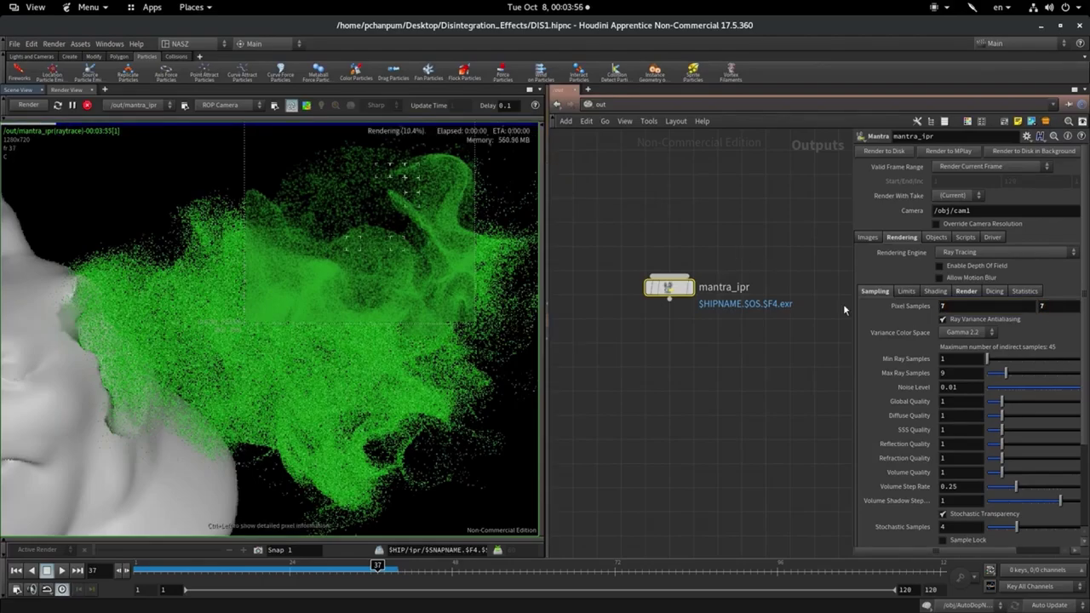
left_click_drag(1005, 373, 937, 368)
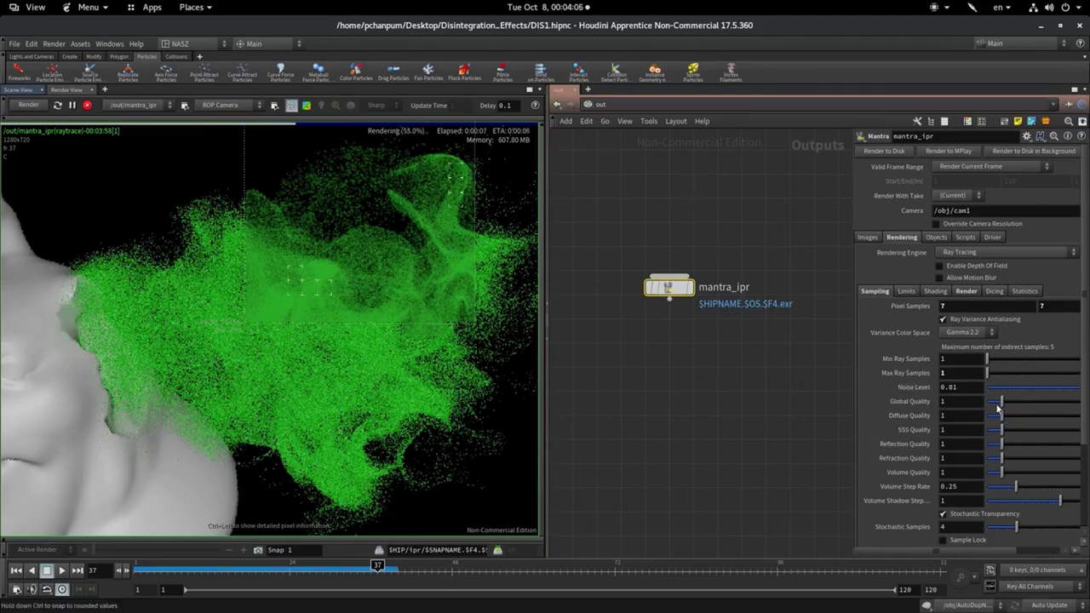
mouse_move(1001, 405)
left_mouse_down()
mouse_move(986, 402)
mouse_move(988, 487)
mouse_move(958, 501)
left_mouse_up()
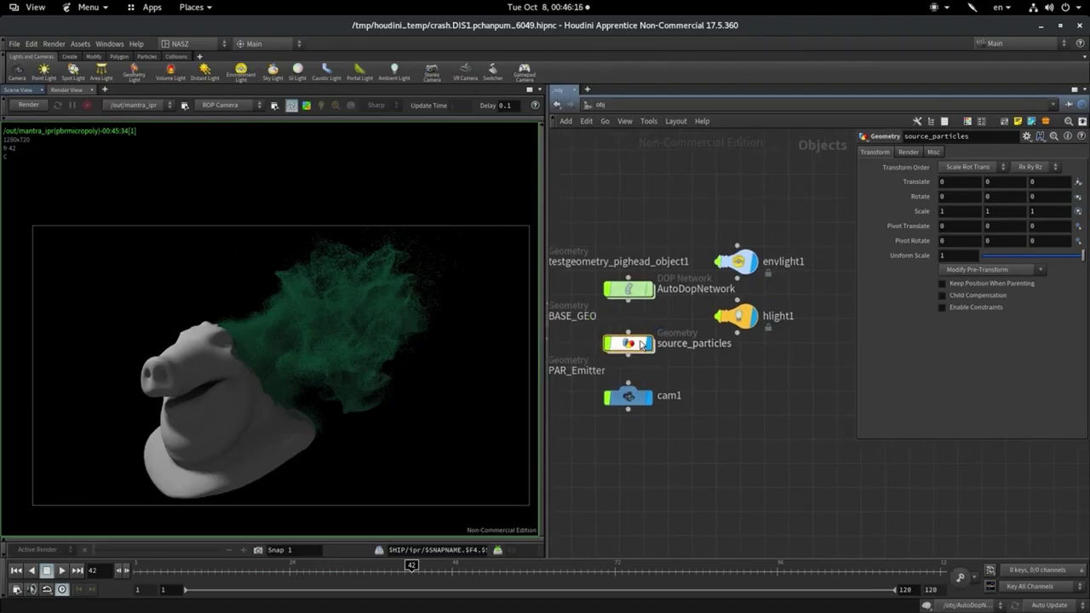
Inside source_particles, review point1's colour and scale expressions, then show the 3D Scene View
double_click(635, 342)
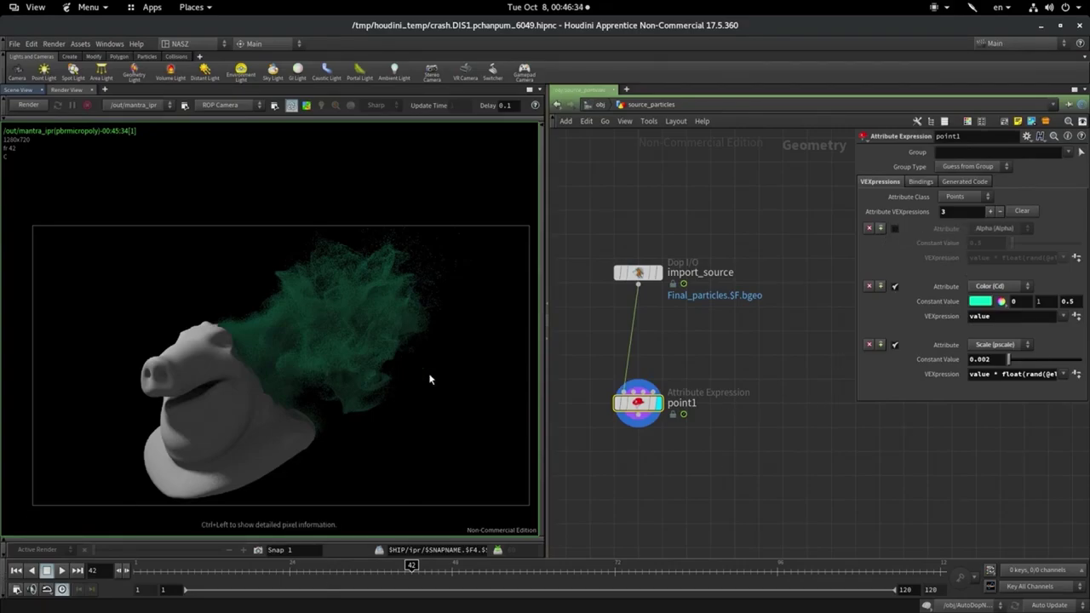
scroll(297, 327, "up", 2)
scroll(297, 327, "up", 2)
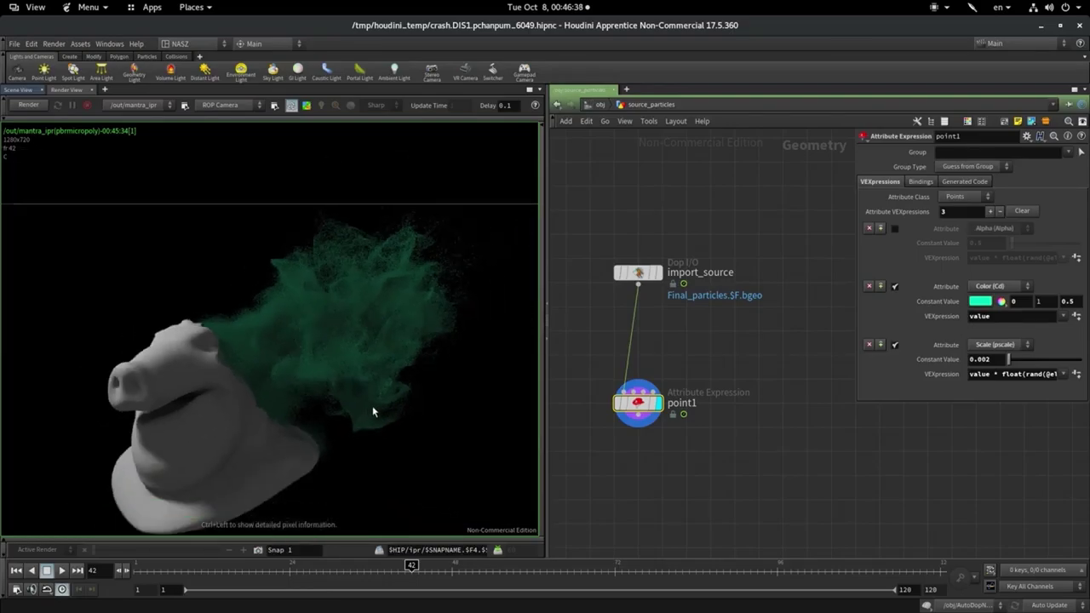
scroll(478, 340, "down", 2)
middle_click_drag(449, 341, 160, 309)
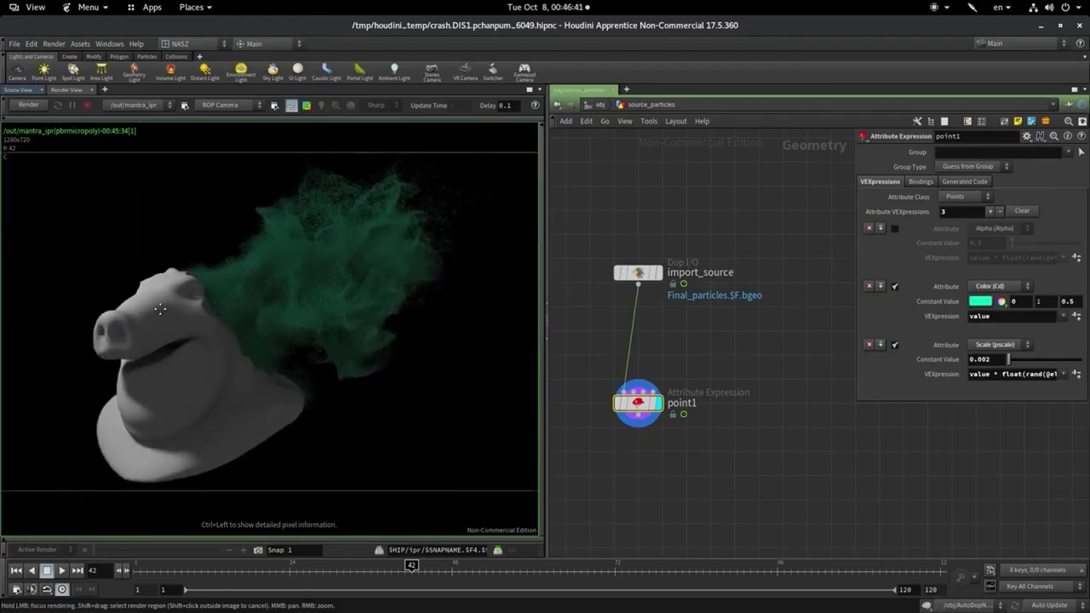
left_click(19, 89)
Go to frame 30, return to /obj, scrub the simulation to frame 120, and frame all nodes
left_click(333, 570)
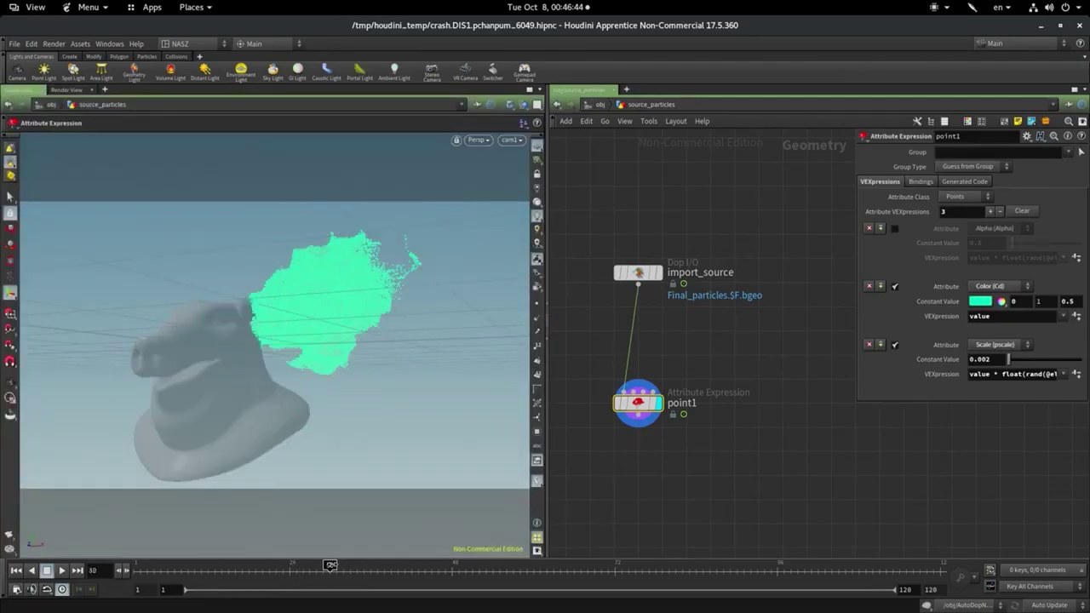
left_click(599, 104)
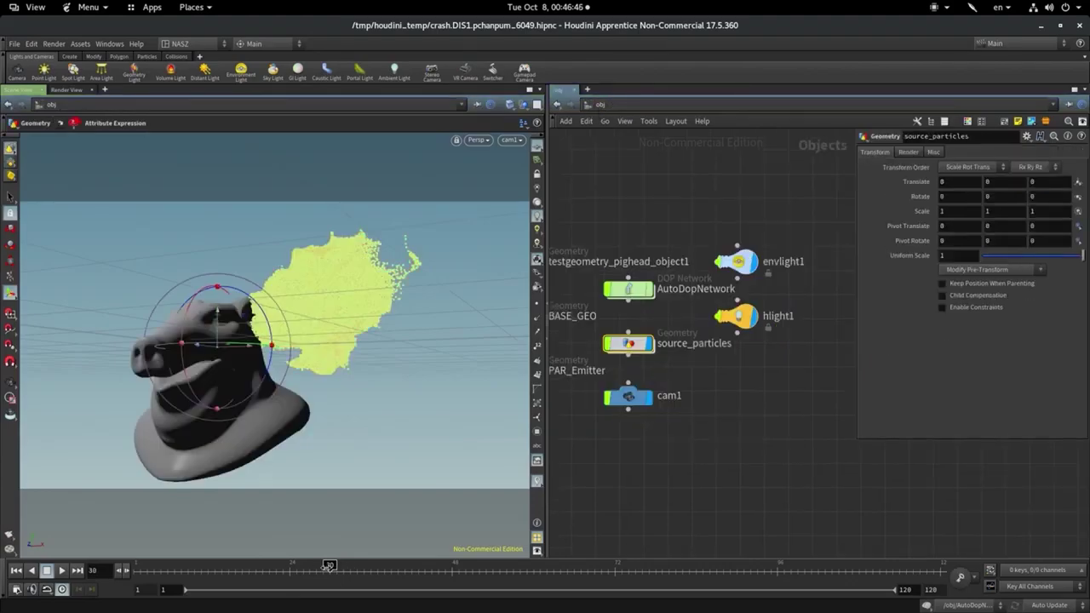
mouse_move(329, 568)
left_mouse_down()
mouse_move(99, 575)
mouse_move(517, 568)
left_mouse_up()
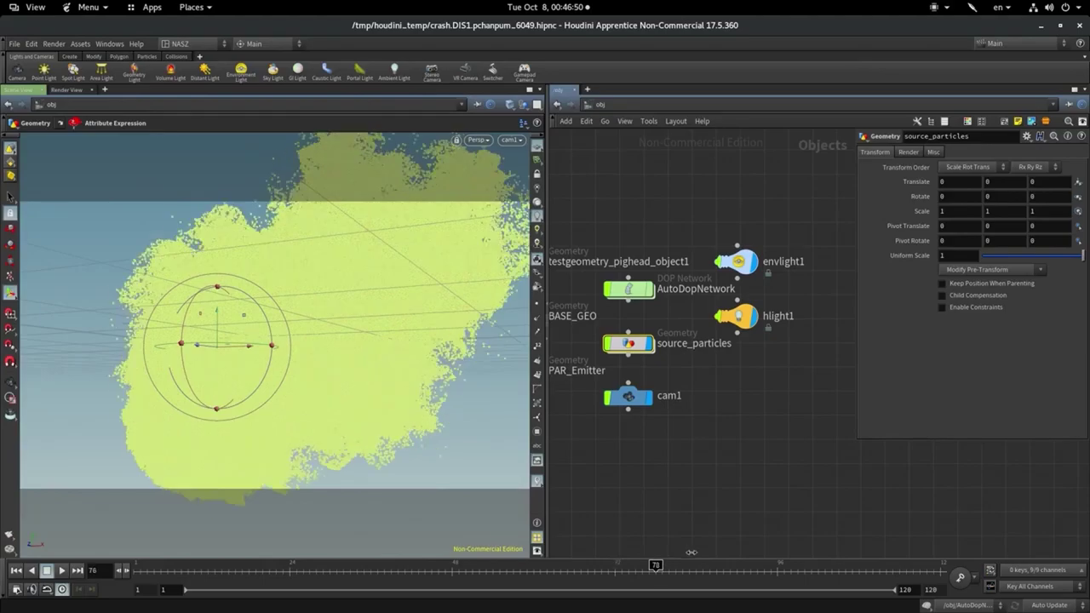
mouse_move(517, 568)
left_mouse_down()
mouse_move(1023, 531)
mouse_move(5, 578)
left_mouse_up()
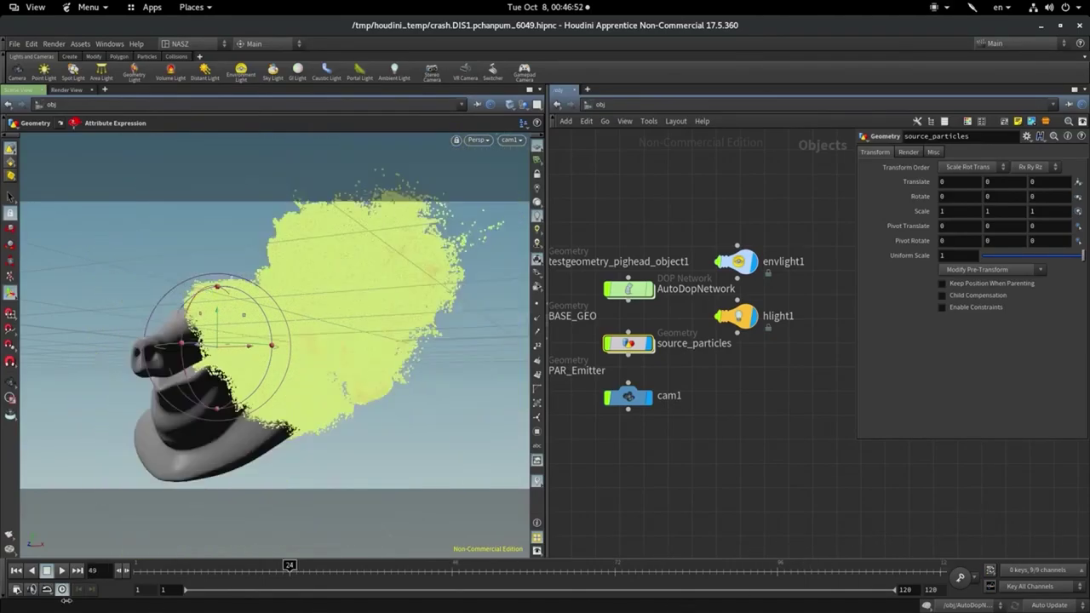
key("h")
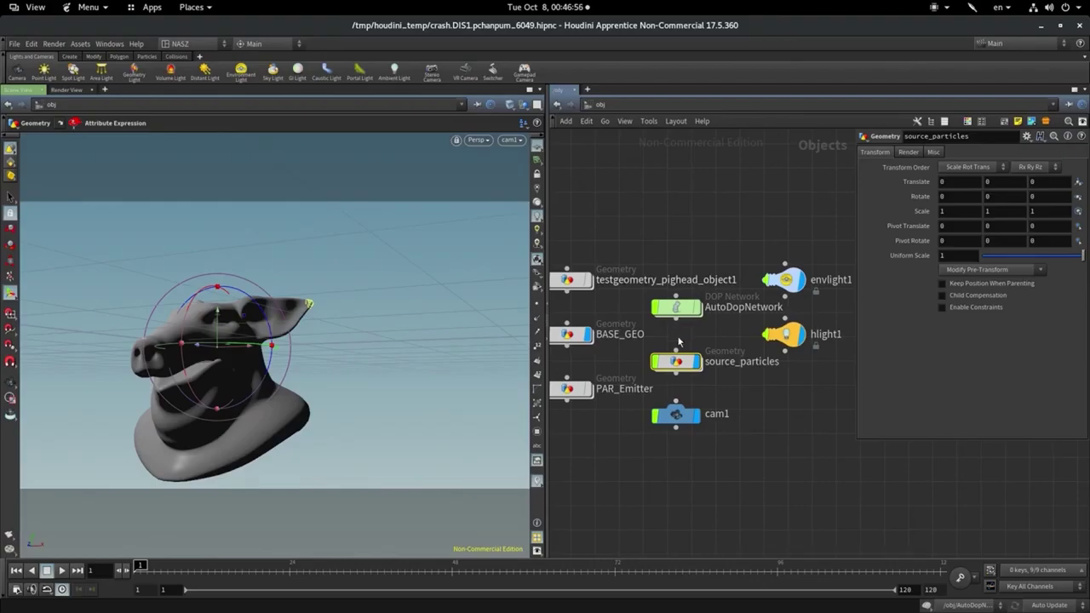
Inside AutoDopNetwork, select PAR_Emitter_source and check its constant birth rate of 1000000
double_click(683, 308)
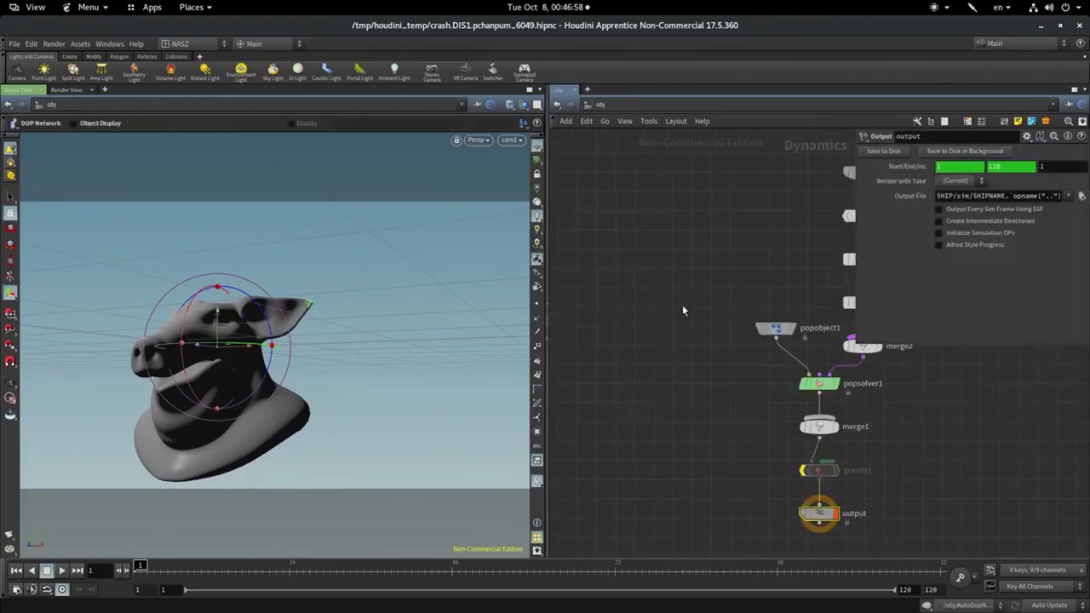
scroll(720, 359, "up", 3)
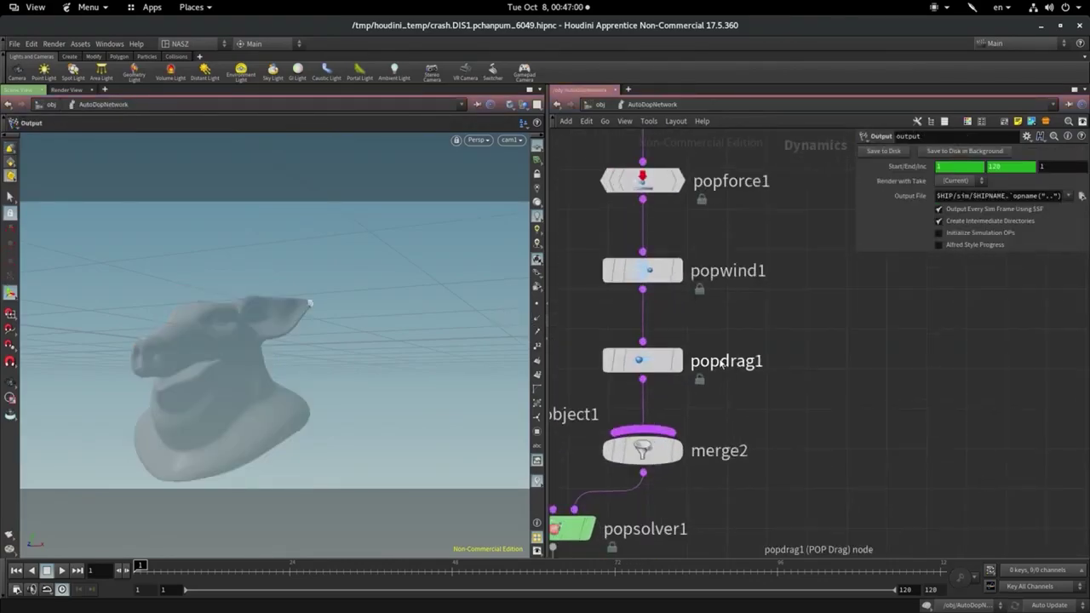
middle_click_drag(799, 217, 804, 420)
left_click(677, 332)
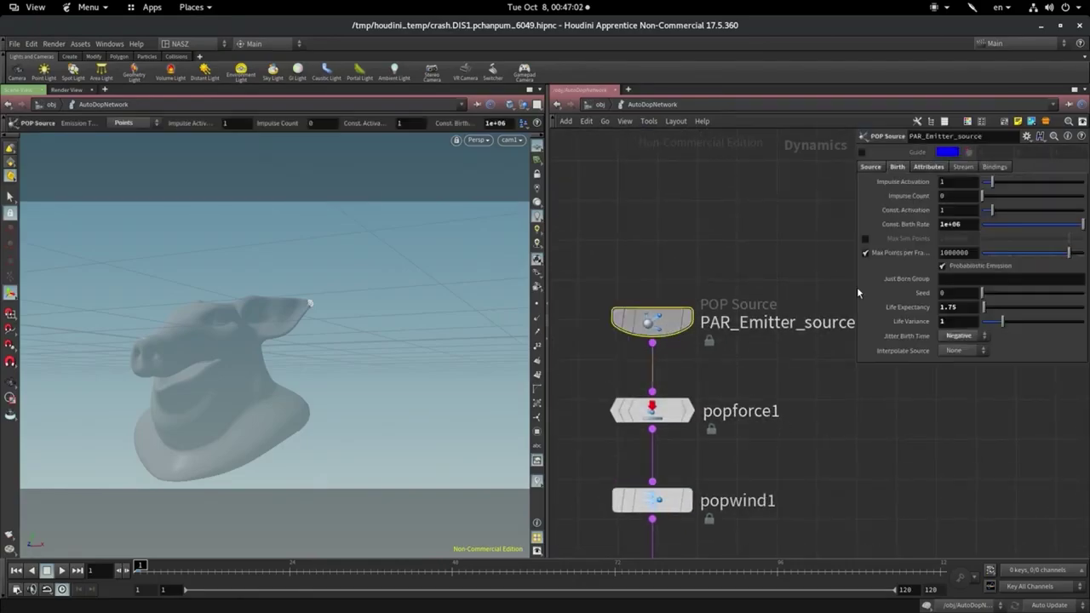
left_click(915, 225)
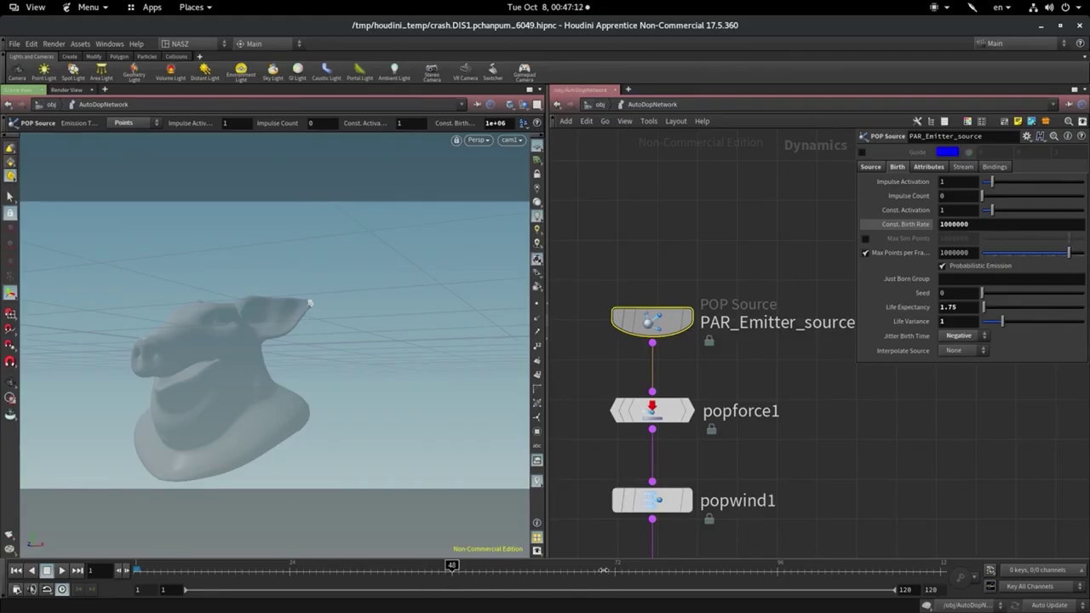
key("Escape")
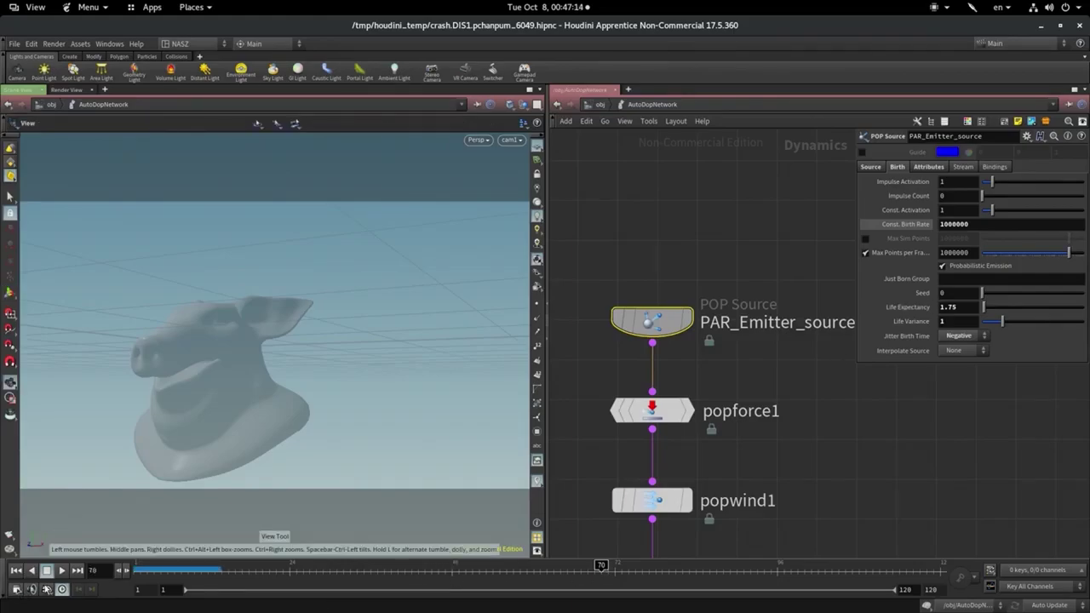
Rewind the timeline to frame 1 and navigate from AutoDopNetwork up to the /obj level
left_click(18, 571)
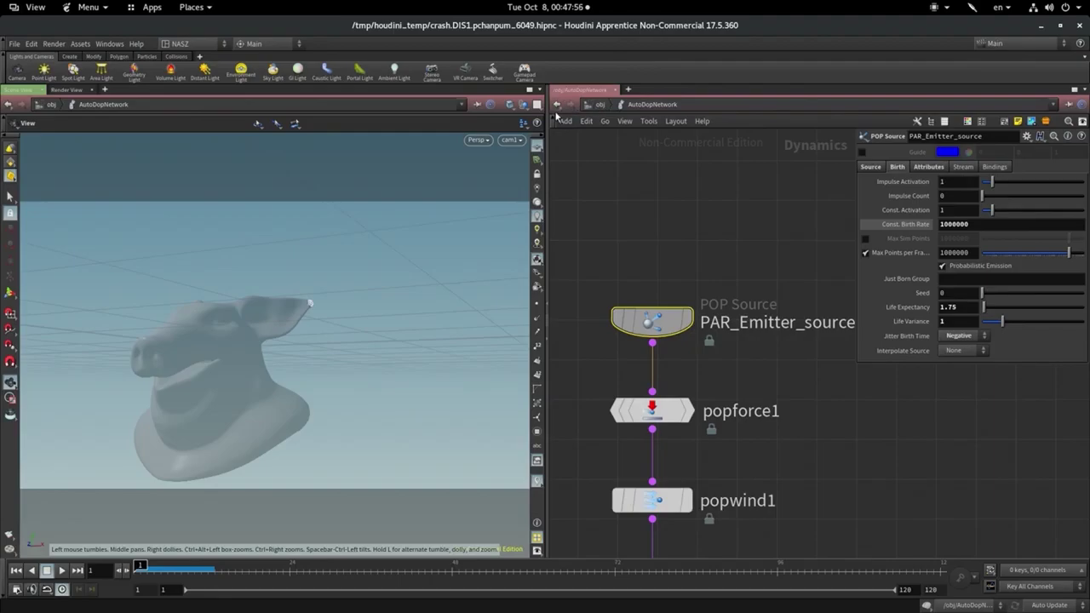
left_click(611, 104)
left_click(599, 104)
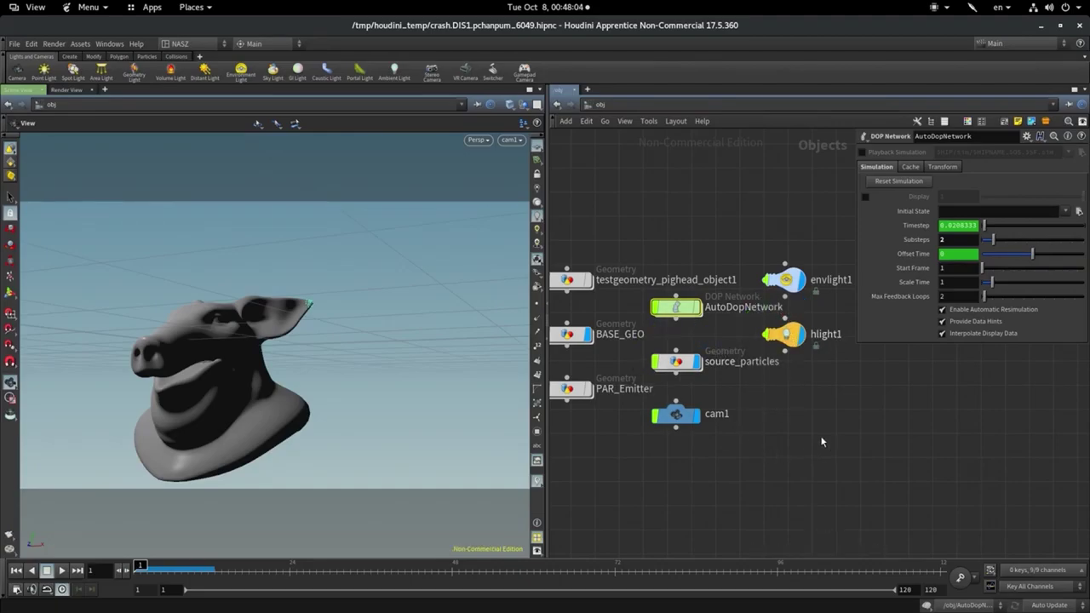
left_click(686, 366)
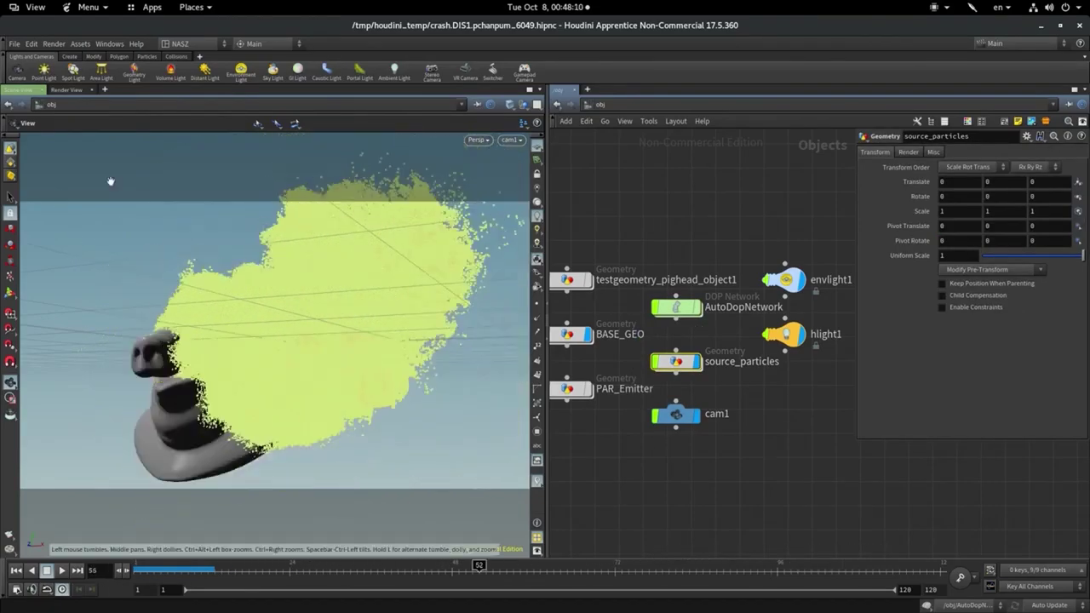
left_click(67, 89)
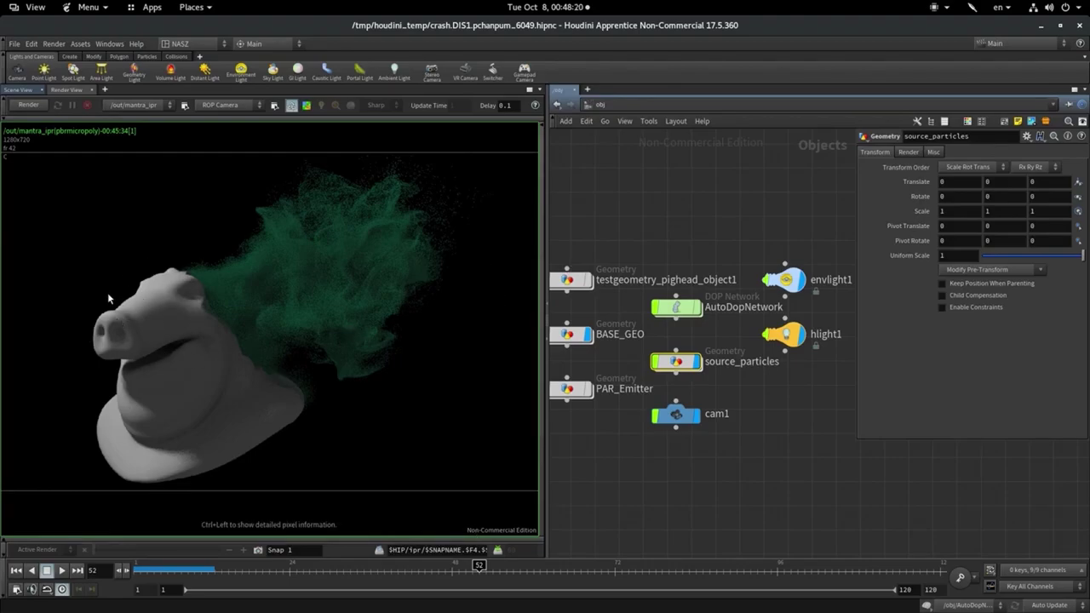
left_click(579, 335)
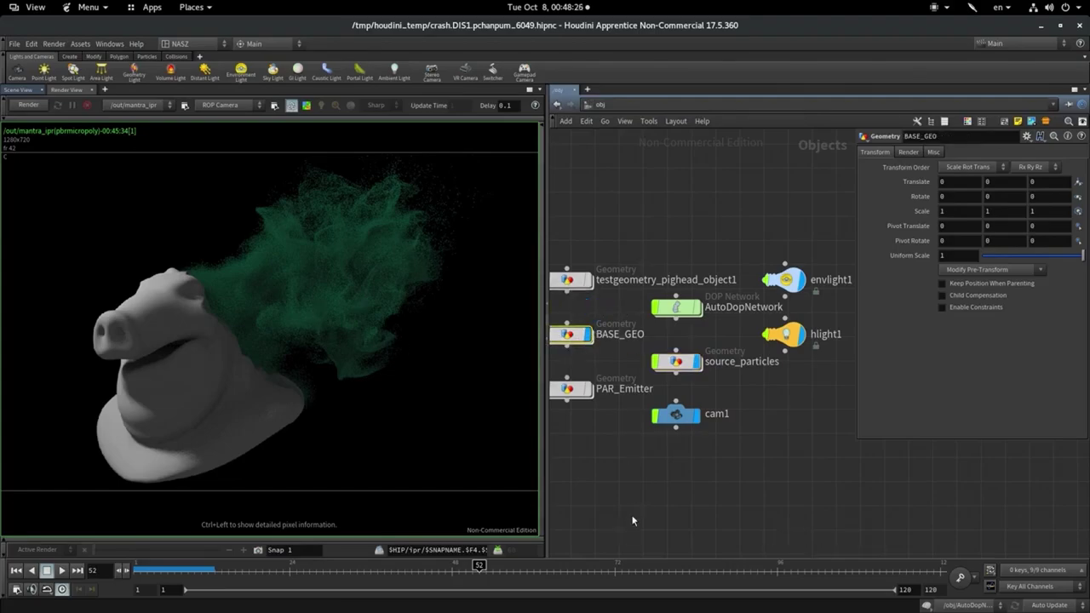
middle_click_drag(640, 530, 713, 532)
mouse_move(579, 334)
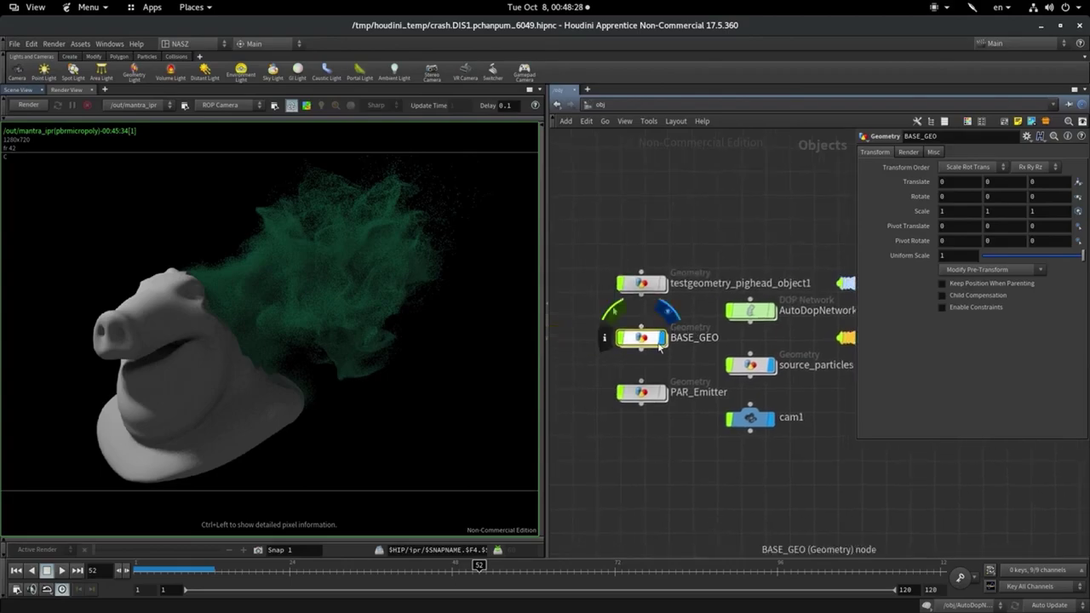
Make BASE_GEO a static collision object from the Collisions shelf, then enter AutoDopNetwork
left_click(174, 57)
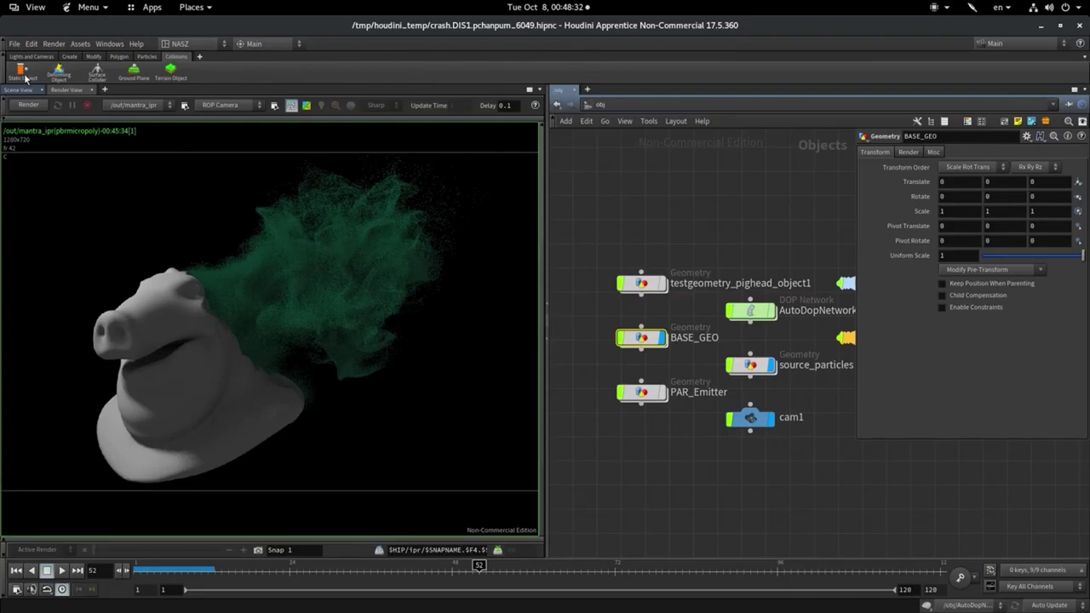
left_click(22, 80)
left_click(19, 89)
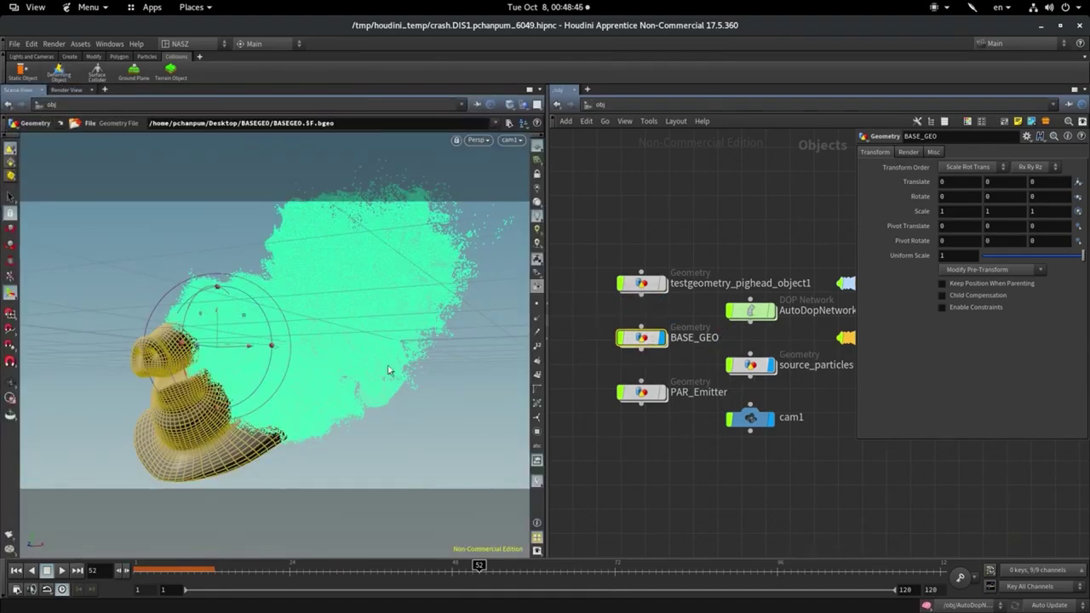
double_click(758, 314)
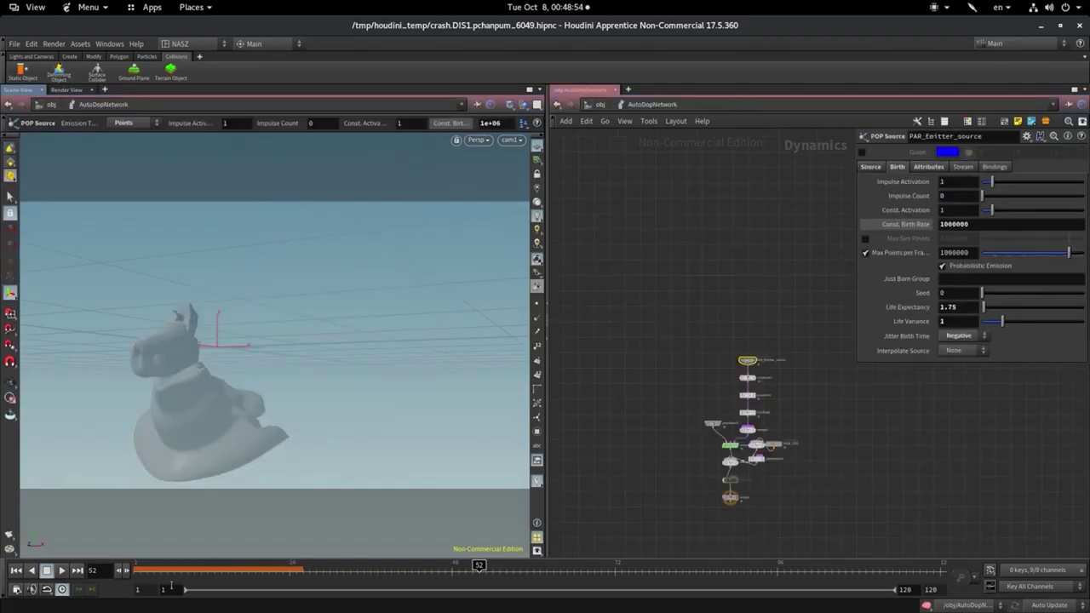
Rewind to the first frame, lay out the dynamics nodes, and select the BASE_GEO static object
key("ctrl+Up")
scroll(838, 418, "up", 5)
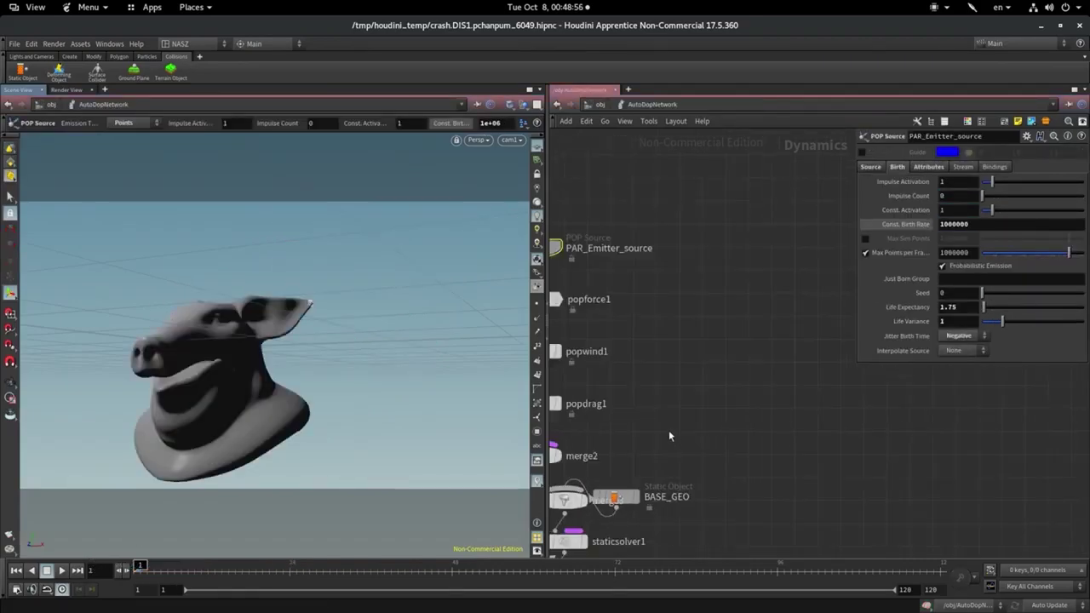
scroll(682, 418, "down", 2)
key("l")
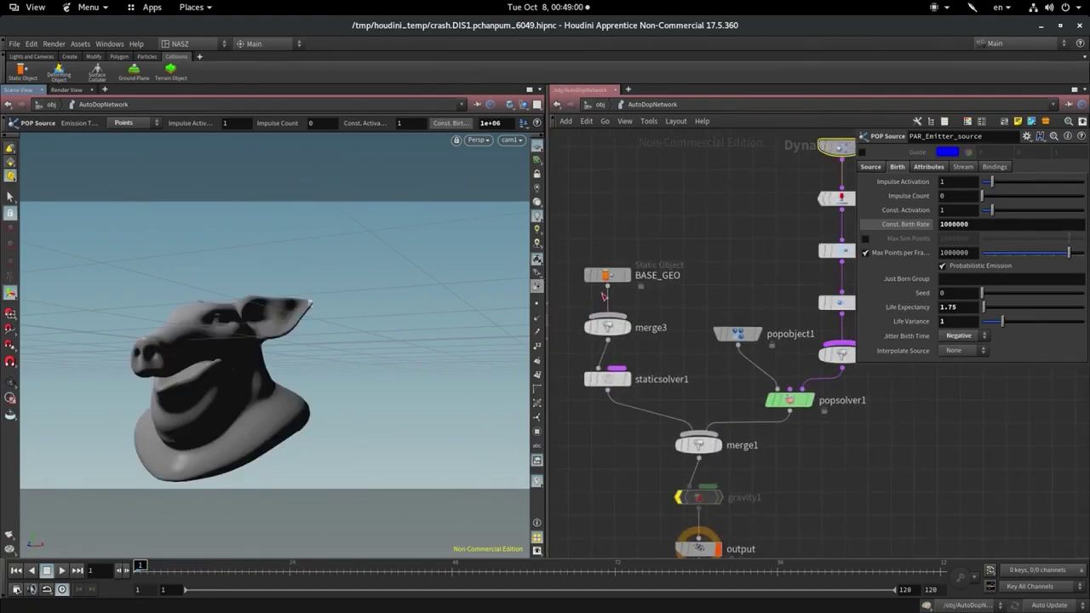
left_click(607, 274)
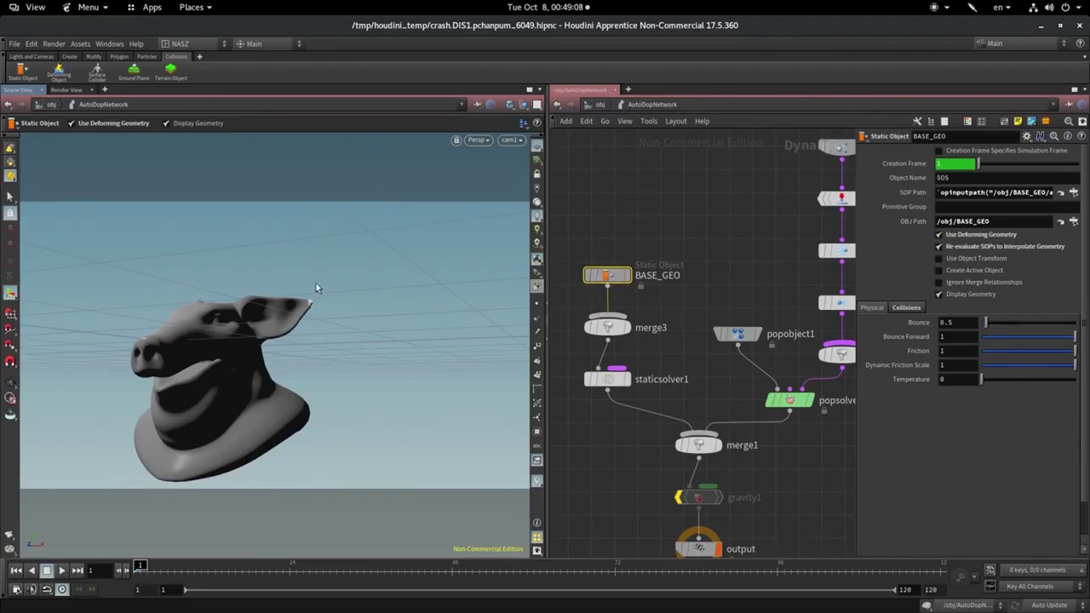
Advance the simulation to about frame 6, inspect particles at the head, toggle collision display, return to /obj
left_click(150, 566)
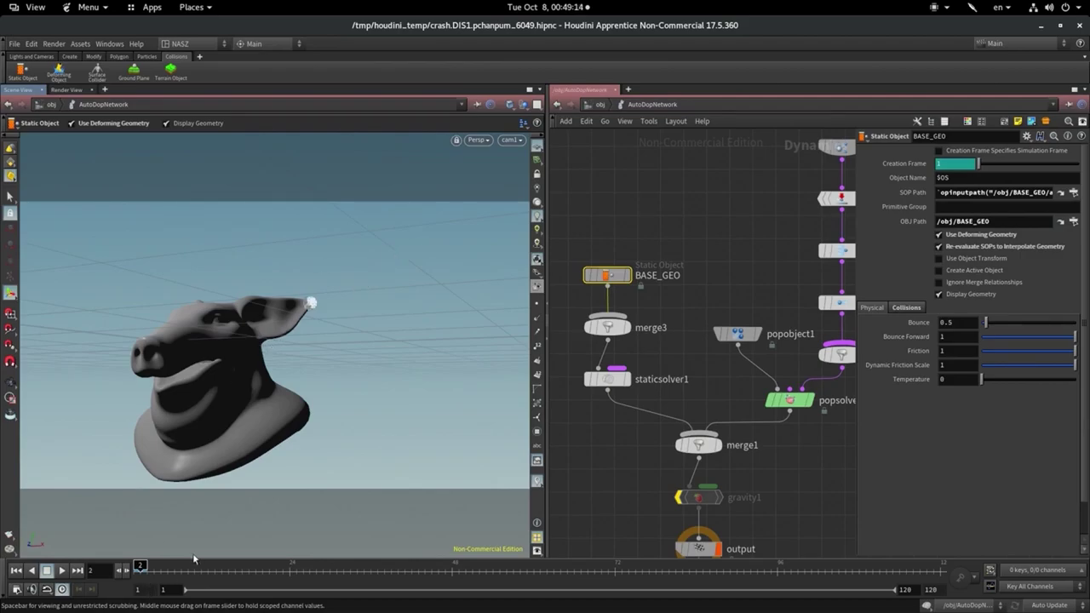
left_click_drag(142, 565, 254, 555)
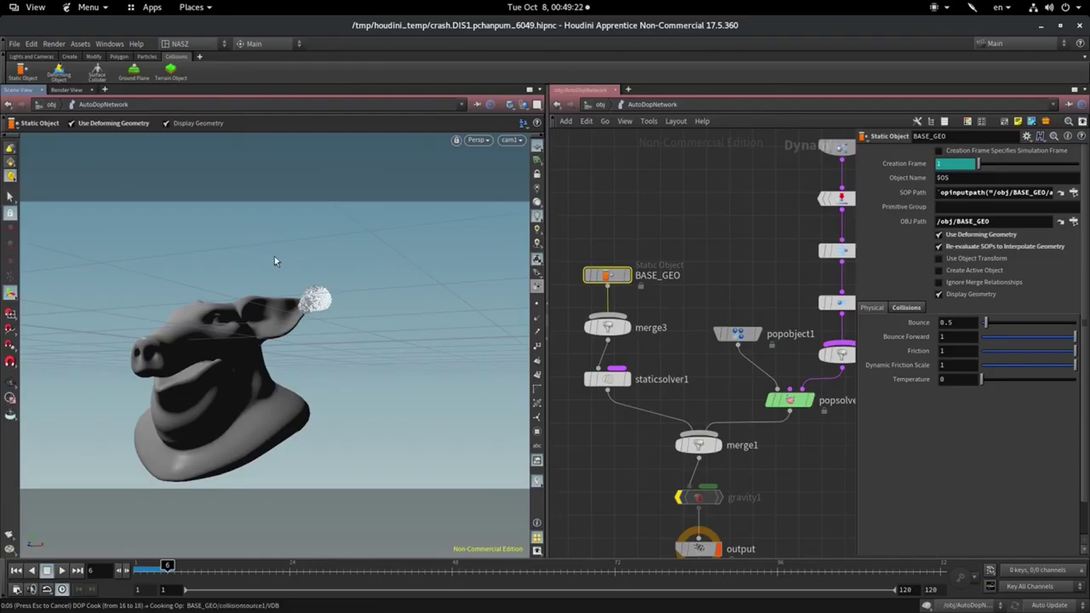
left_click_drag(242, 392, 303, 275)
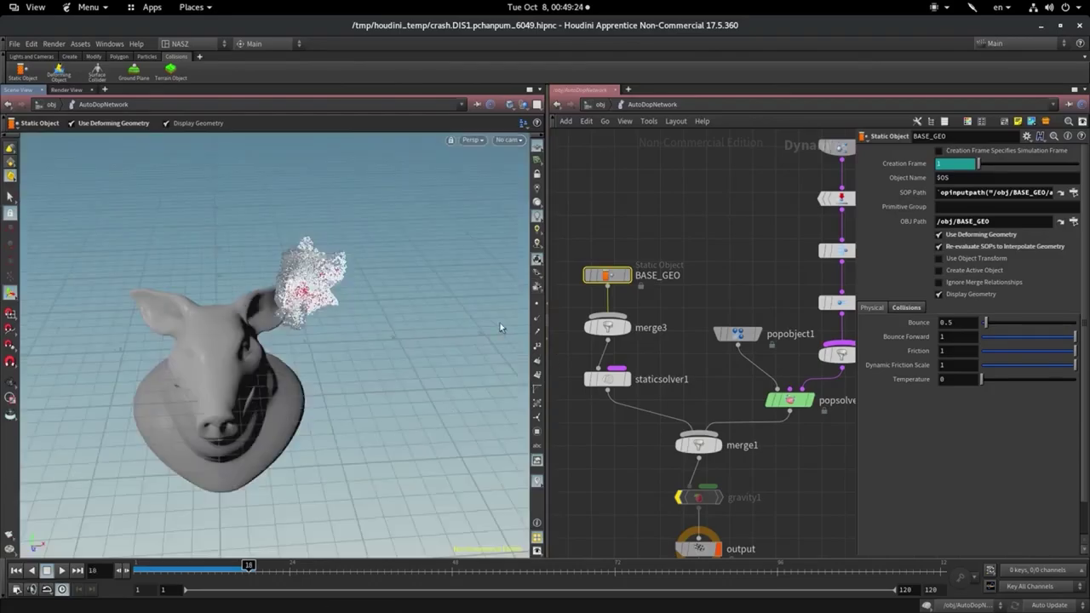
scroll(303, 275, "up", 5)
scroll(222, 357, "up", 5)
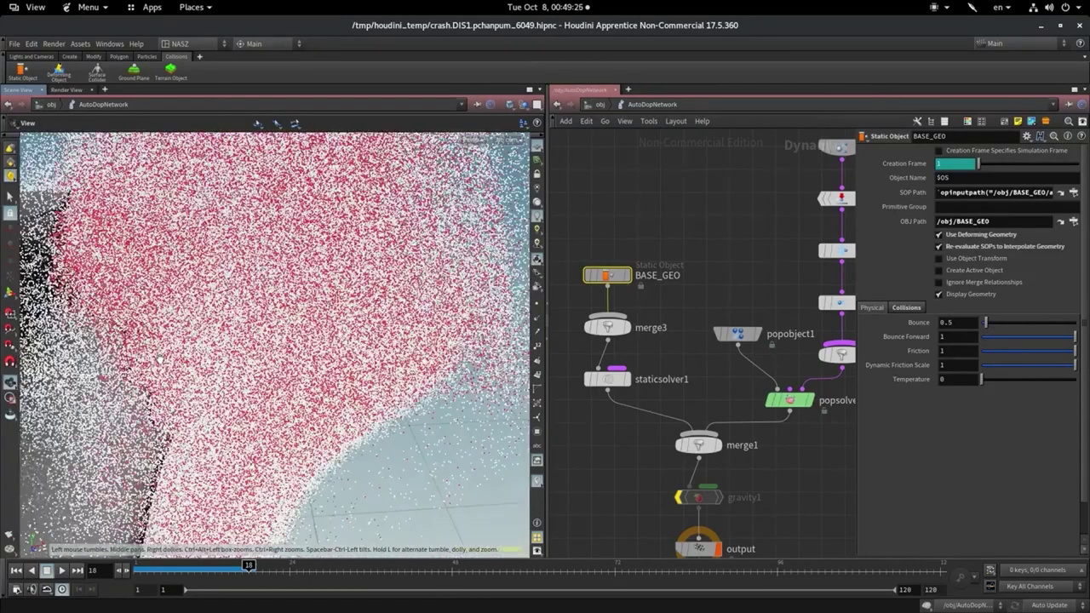
scroll(195, 382, "up", 3)
scroll(160, 358, "down", 3)
left_click_drag(159, 359, 397, 377)
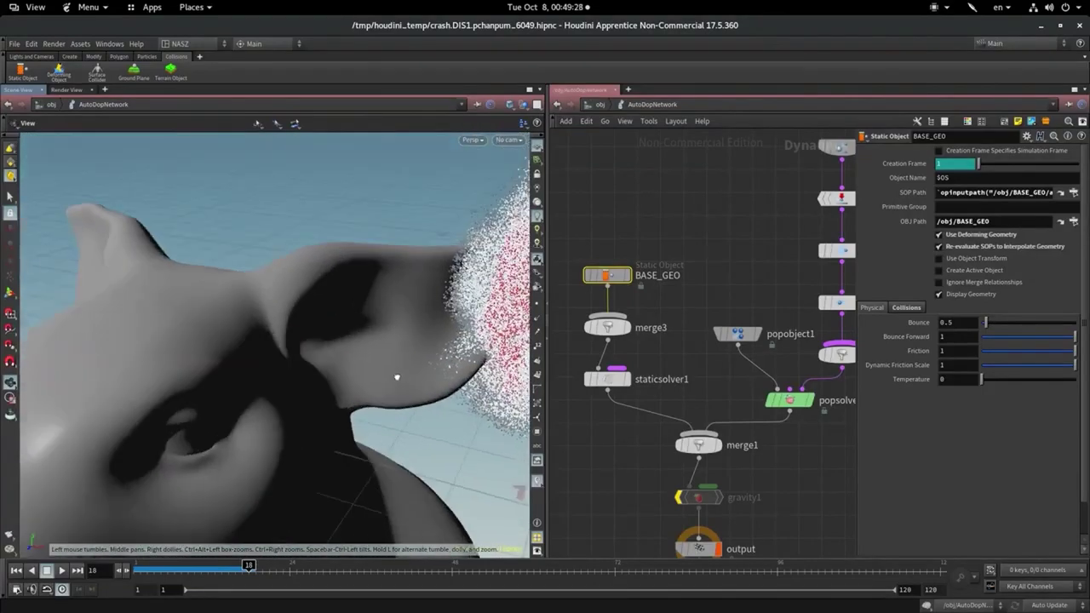
left_click(941, 294)
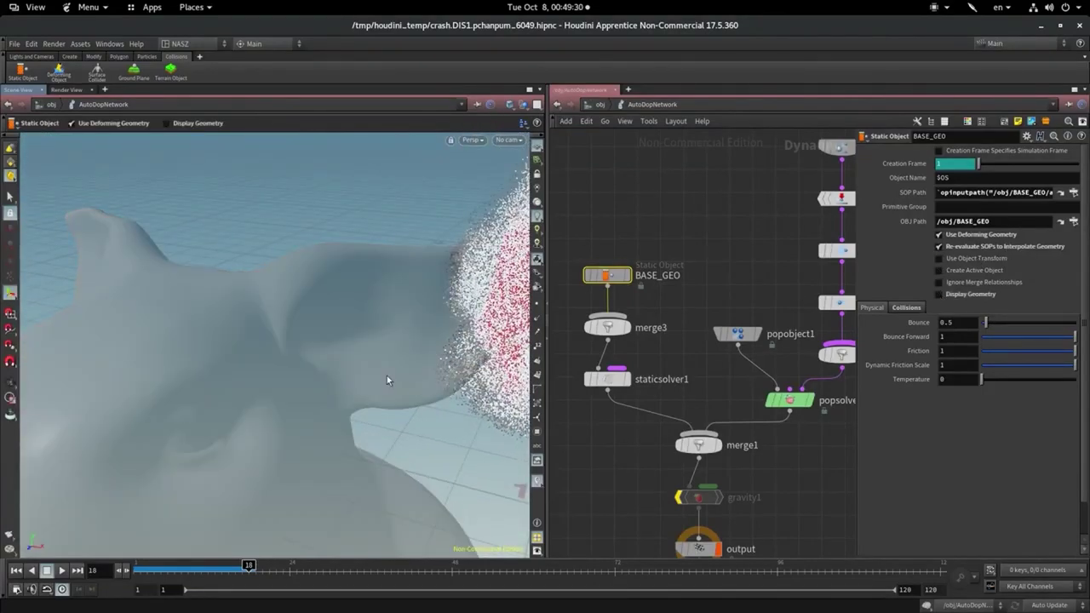
left_click(599, 109)
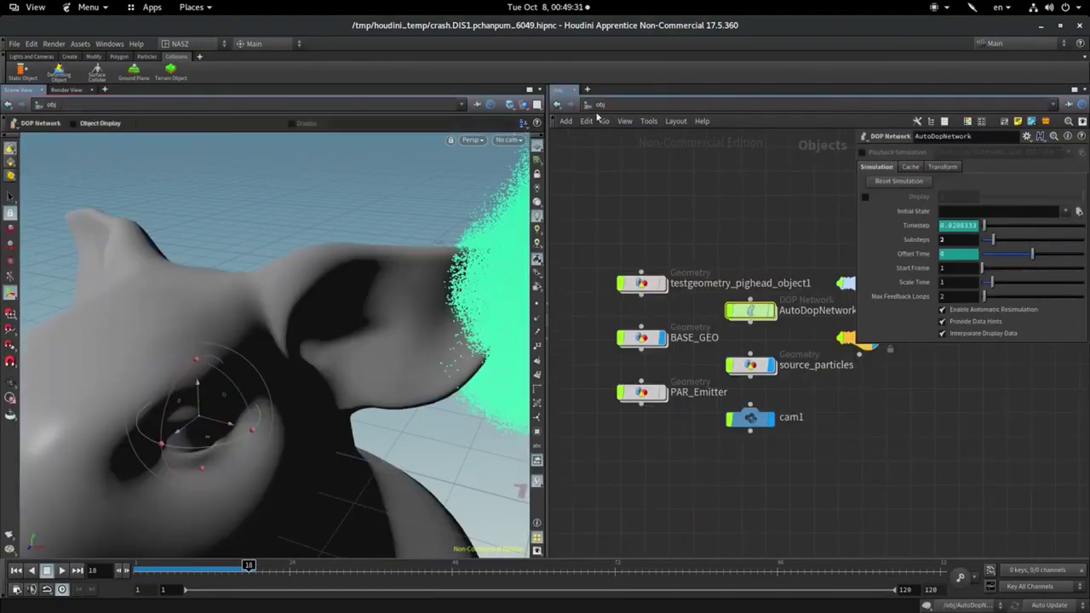
Hide the BASE_GEO head and scrub the simulation to about frame 29 to view the particle cloud
left_click(661, 338)
mouse_move(857, 485)
middle_mouse_down()
mouse_move(694, 423)
mouse_move(713, 430)
middle_mouse_up()
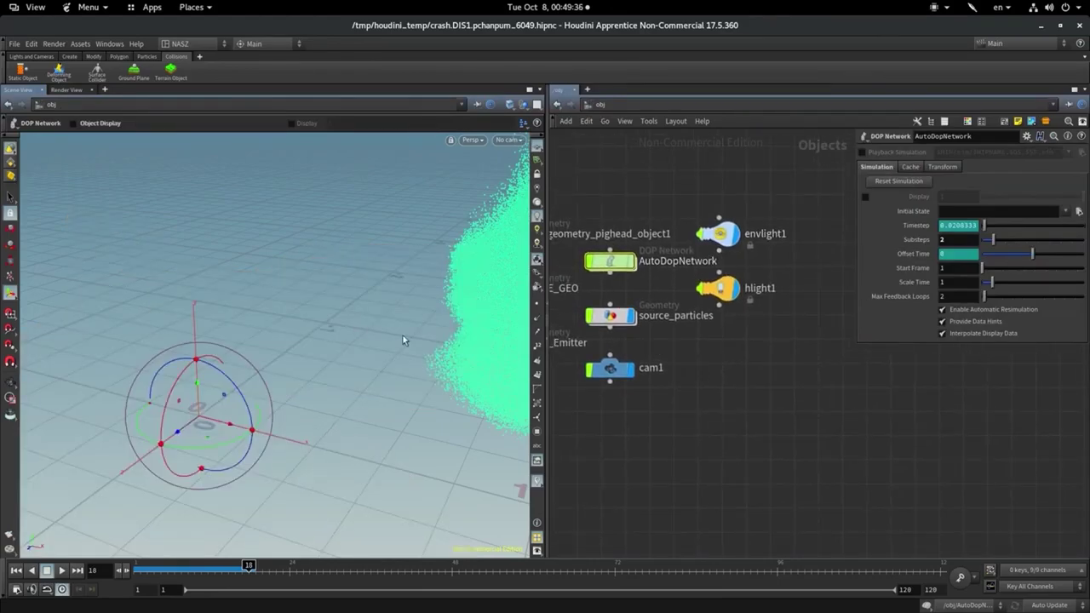
left_click_drag(403, 339, 460, 324, "alt")
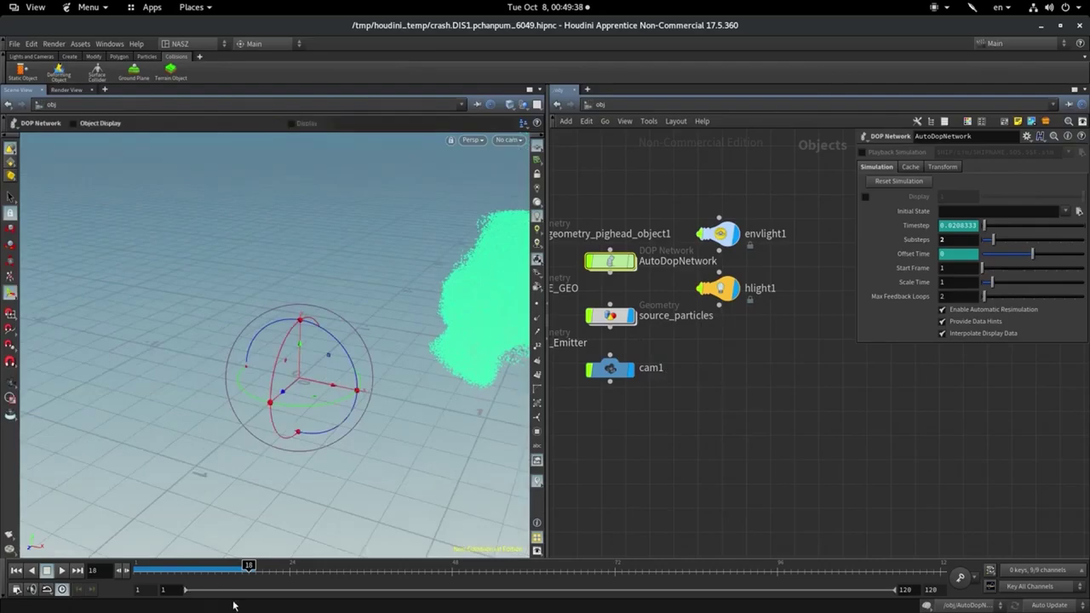
left_click(357, 566)
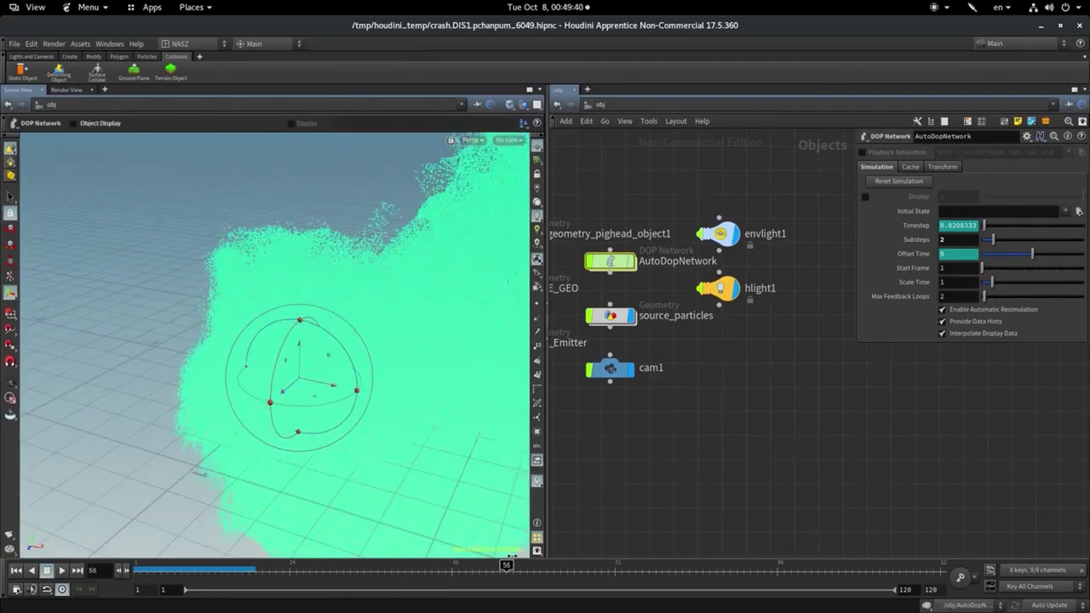
left_click_drag(357, 565, 323, 566)
Show the BASE_GEO head again and orbit the view around the pig head
middle_click_drag(681, 400, 859, 417)
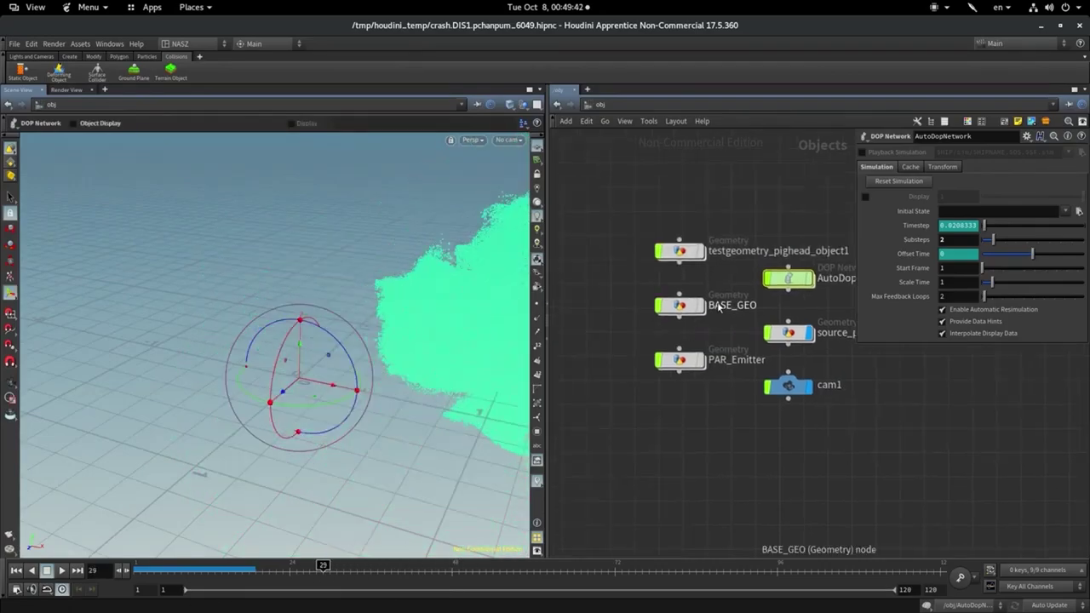
left_click(704, 310)
middle_click_drag(741, 455, 687, 454)
left_click_drag(333, 404, 289, 419)
key("Return")
Scrub to about frame 51, inspect the head's base closely, then advance to frame 91
left_click(538, 565)
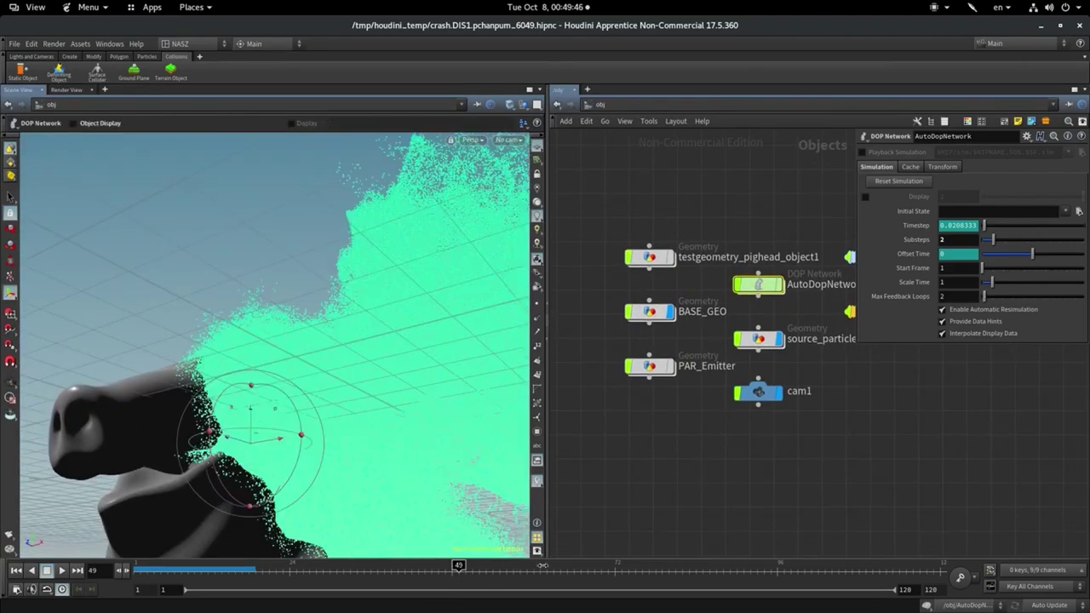
left_click_drag(537, 565, 472, 565)
key("Escape")
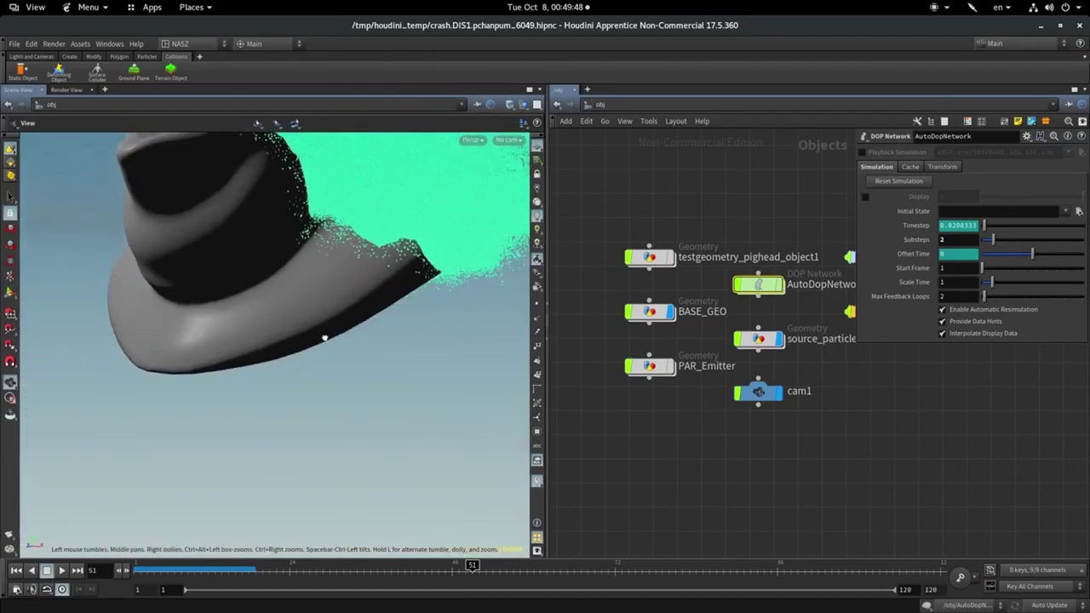
mouse_move(298, 341)
left_mouse_down()
mouse_move(350, 283)
mouse_move(141, 247)
left_mouse_up()
key("Return")
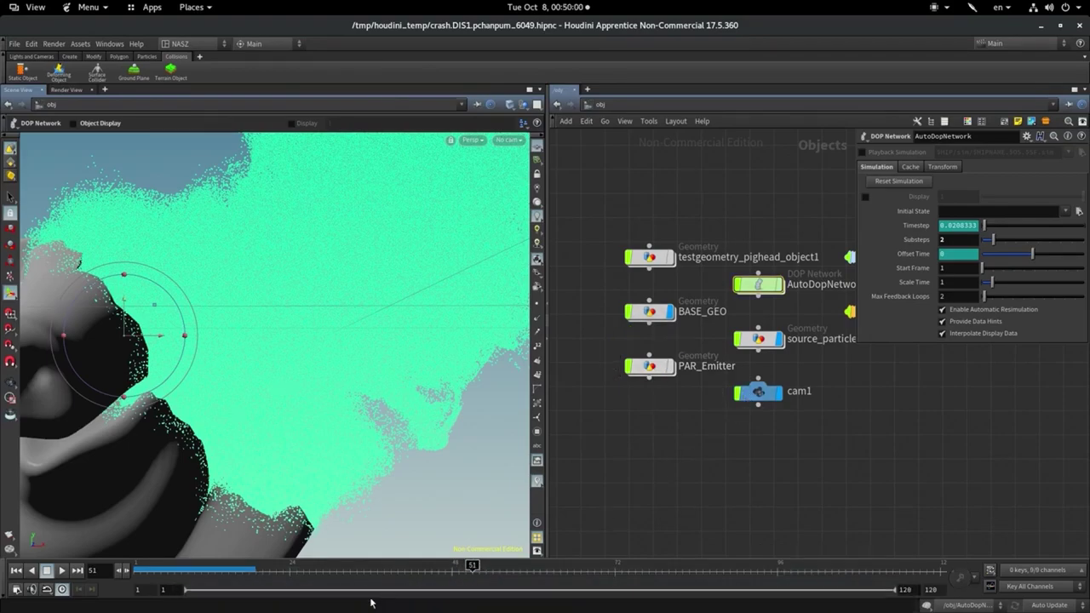
left_click_drag(472, 565, 749, 540)
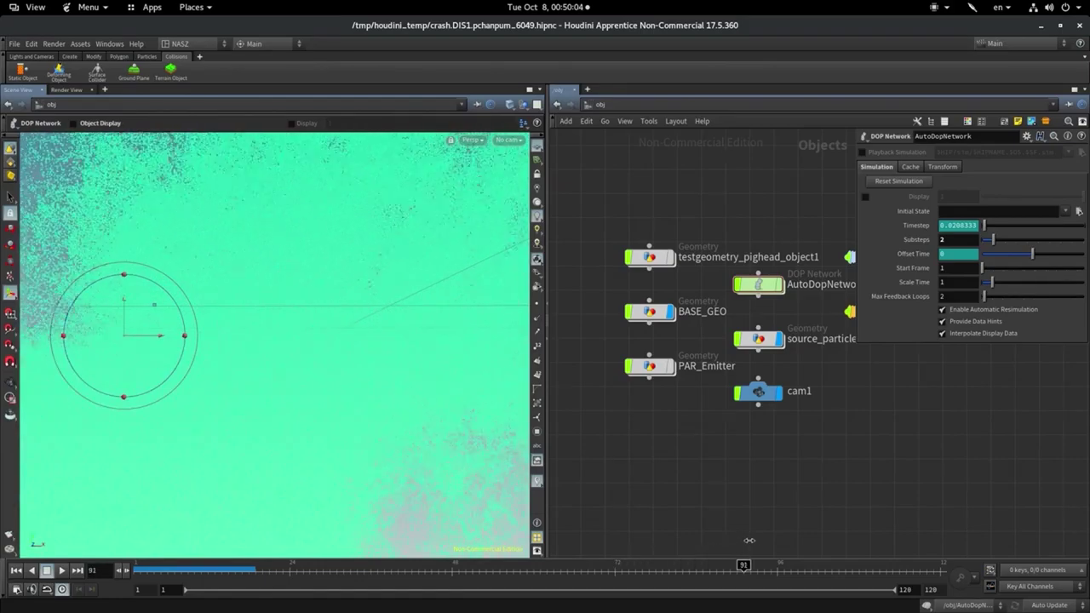